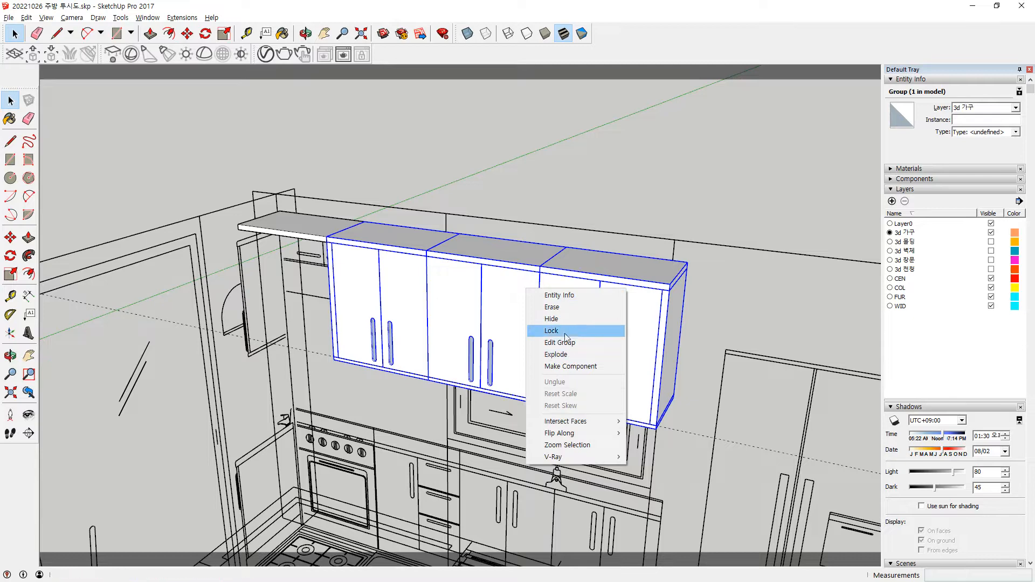
Hide the selected group of wall cabinets so the short cabinet beside it can be modelled.
click(558, 321)
scroll(300, 238, up, 3)
middle_drag(300, 238, 330, 282)
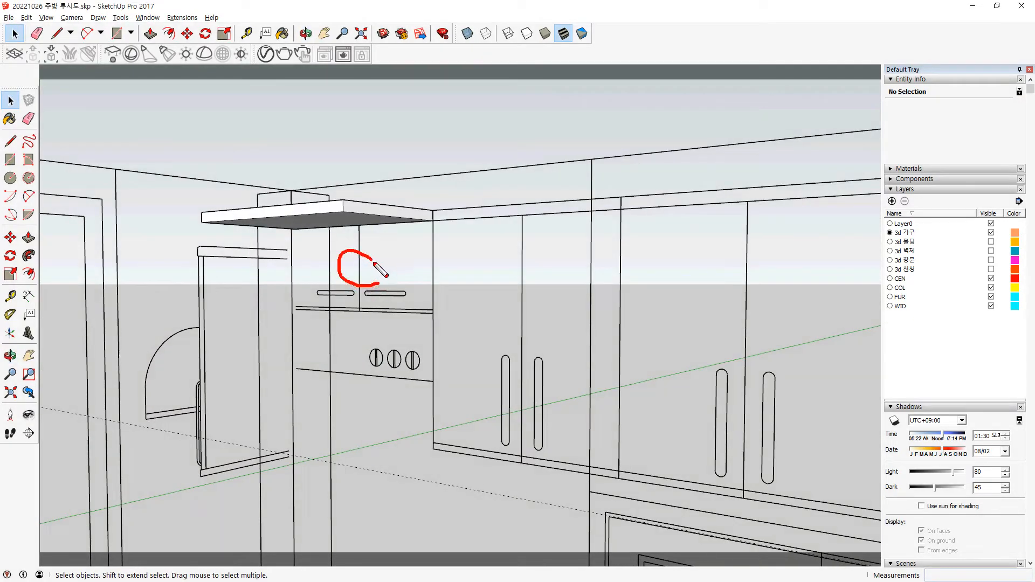
key(Escape)
middle_drag(434, 313, 435, 354)
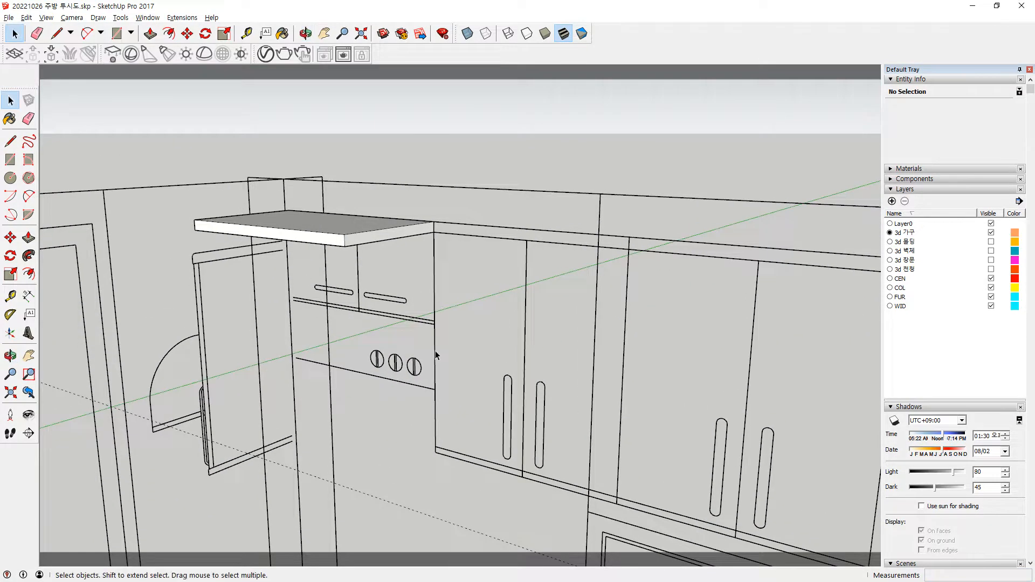
scroll(318, 259, up, 2)
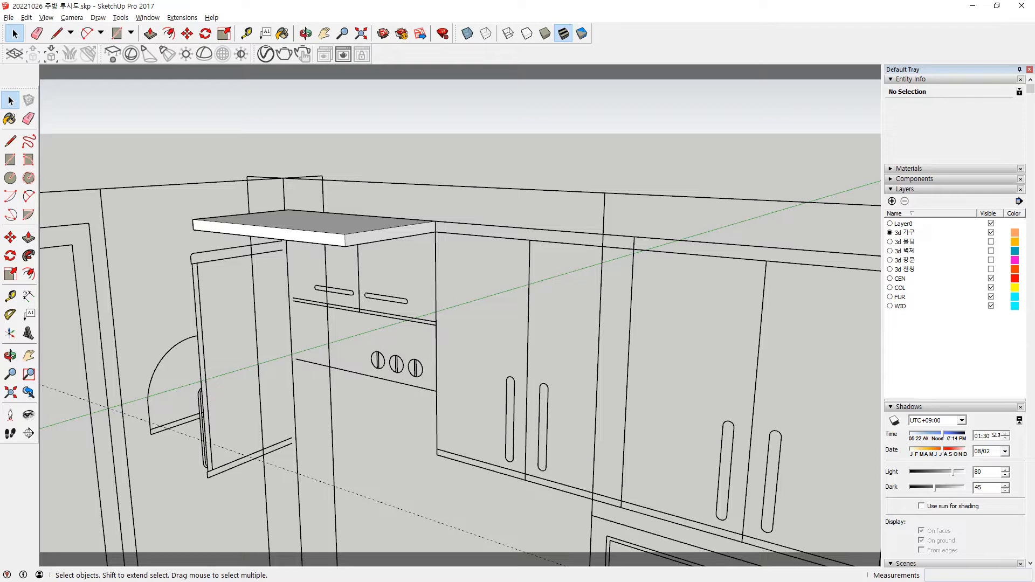
key(ctrl+2)
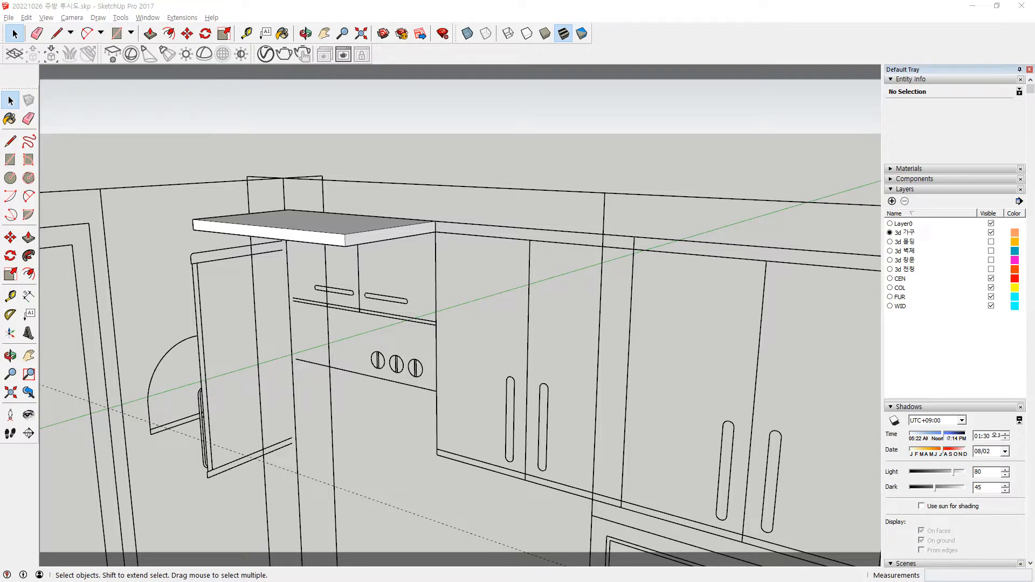
scroll(330, 309, up, 2)
mouse_move(330, 308)
middle_down()
mouse_move(334, 318)
mouse_move(310, 310)
middle_up()
key(l)
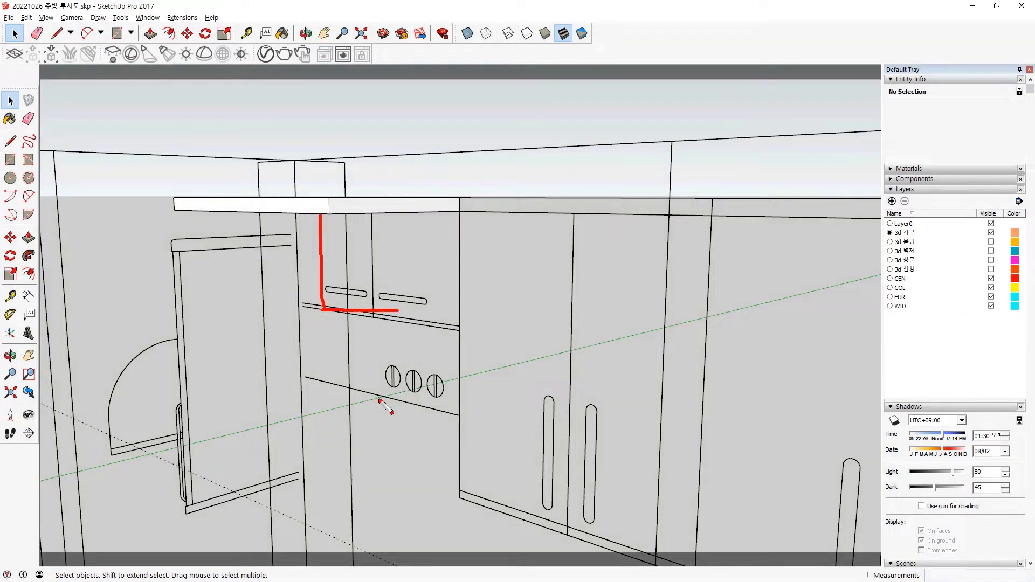
drag(387, 363, 434, 384)
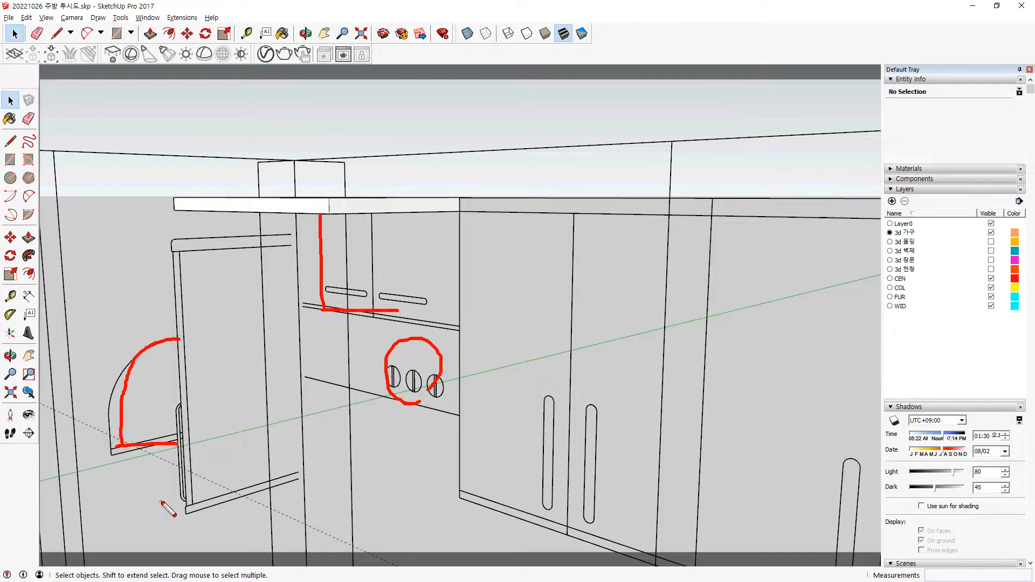
mouse_move(389, 323)
mouse_down()
mouse_move(244, 367)
mouse_move(216, 437)
mouse_move(440, 427)
mouse_up()
key(Escape)
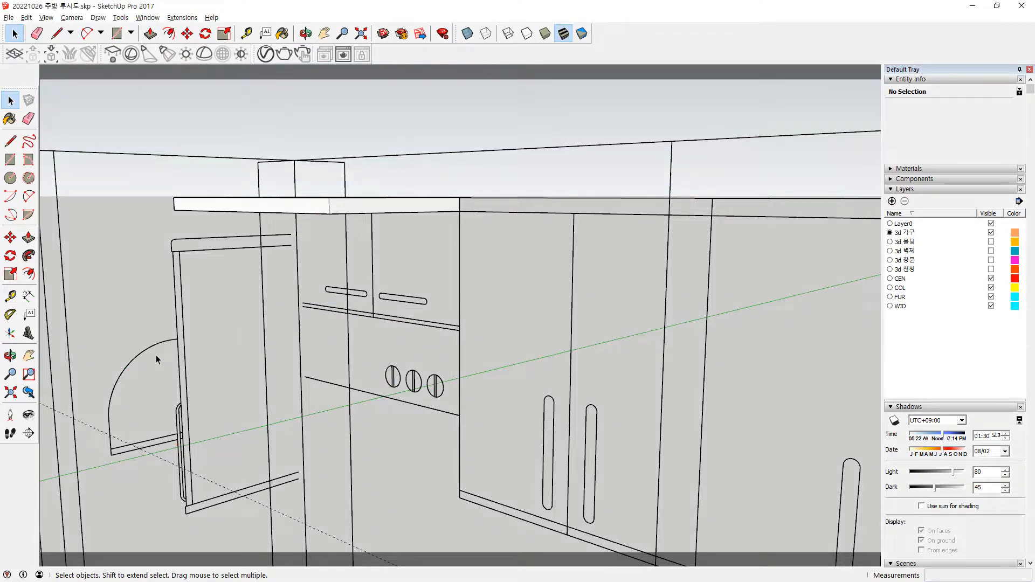
Trace the thin strip below the small upper doors with a rectangle about 10 mm high.
middle_drag(328, 221, 408, 235)
key(r)
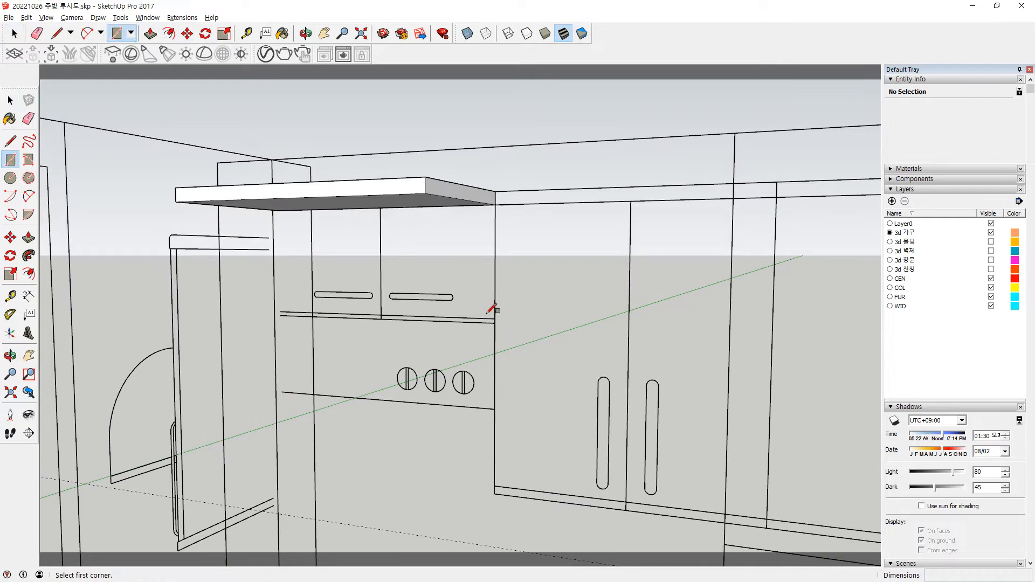
click(495, 322)
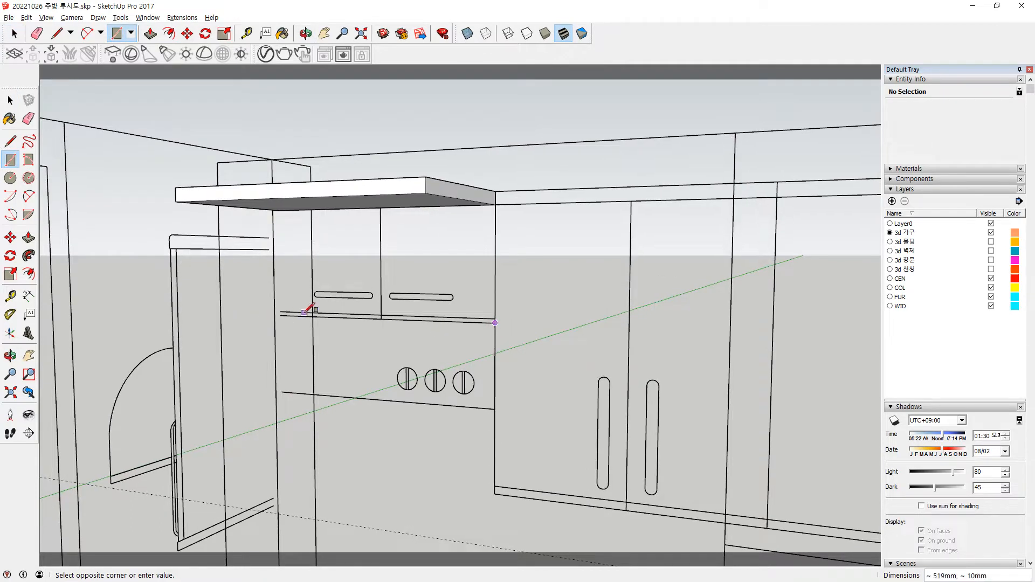
scroll(292, 306, up, 3)
scroll(287, 310, up, 2)
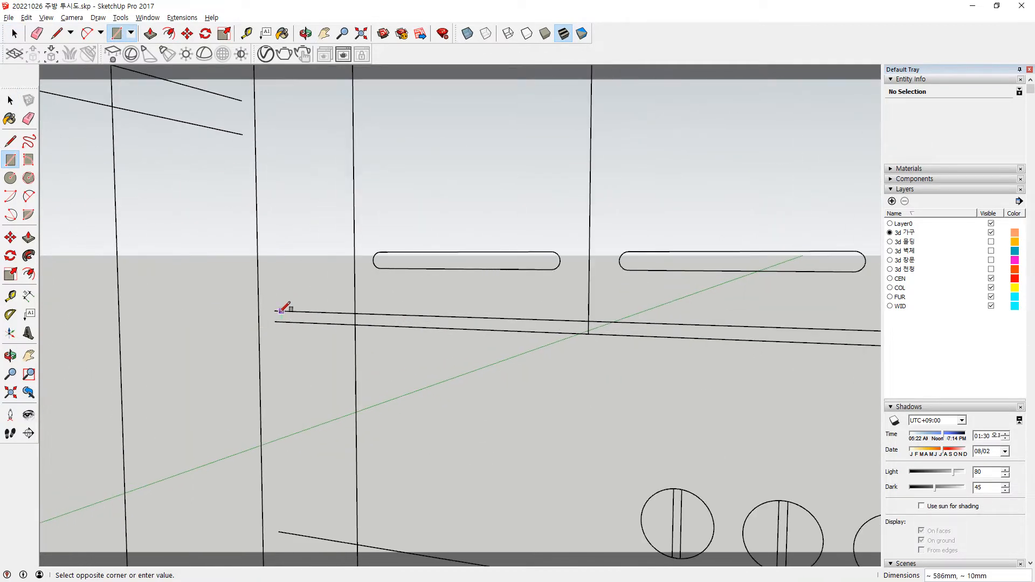
click(275, 310)
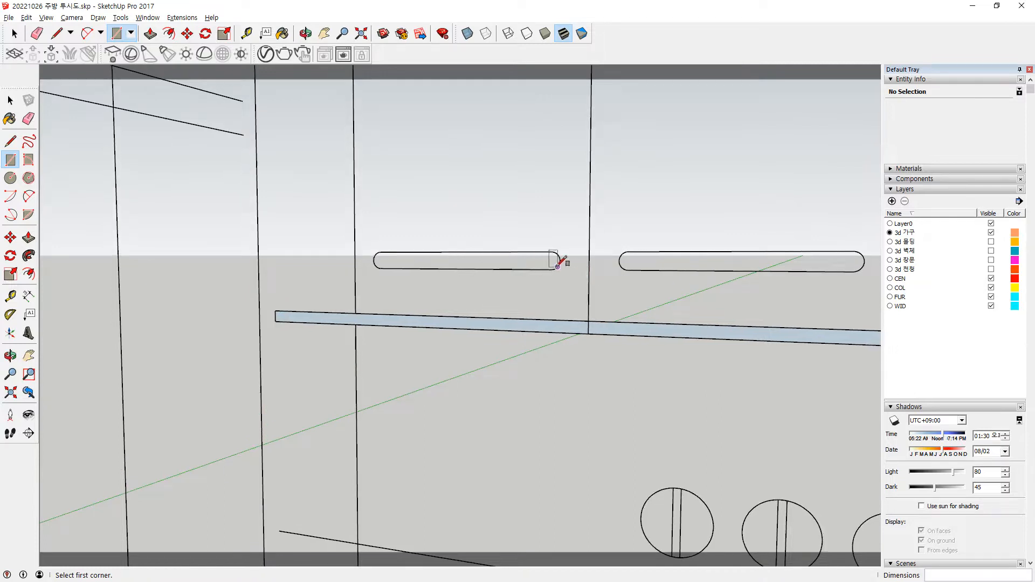
Trace both small doors above the strip with rectangles reaching the top panel, the first about 297 by 260 mm.
scroll(558, 263, down, 2)
scroll(555, 267, down, 2)
middle_drag(554, 305, 513, 323)
click(527, 363)
click(376, 213)
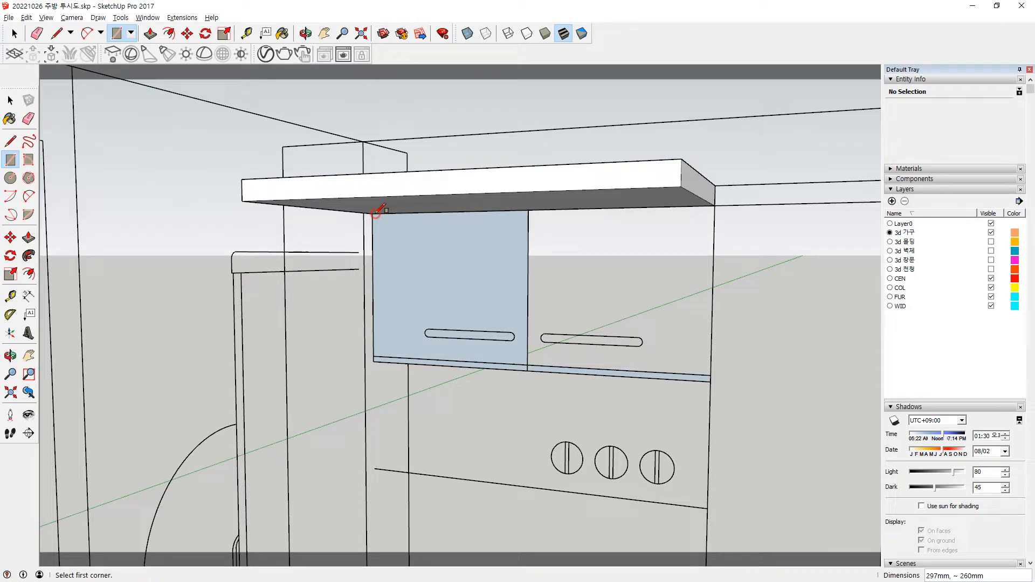
click(527, 364)
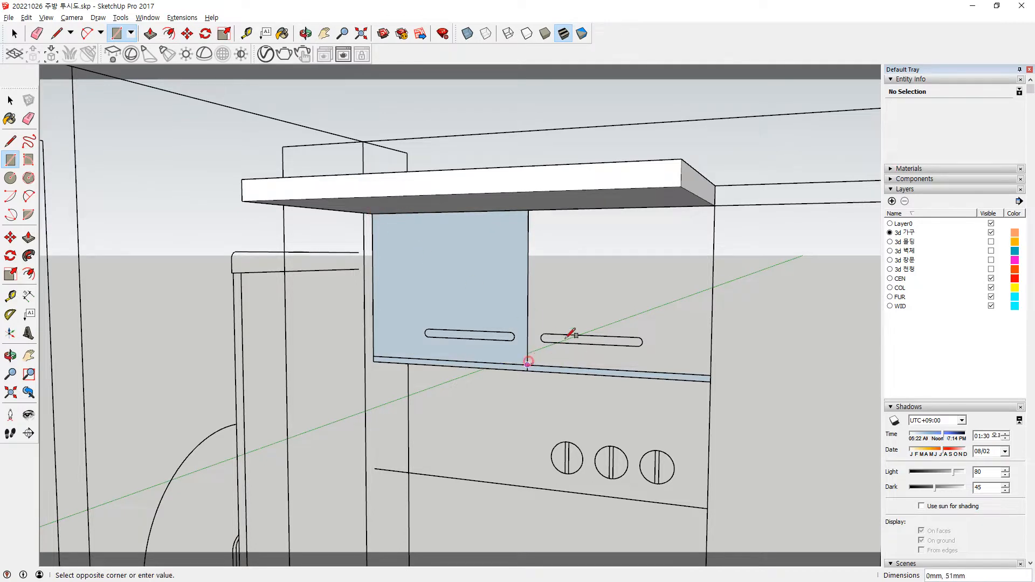
click(716, 204)
Draw a rectangle over the straight middle part of the left door's handle outline.
scroll(512, 333, up, 1)
scroll(512, 333, up, 2)
click(515, 334)
click(276, 348)
shift+middle_drag(717, 352, 578, 329)
click(499, 326)
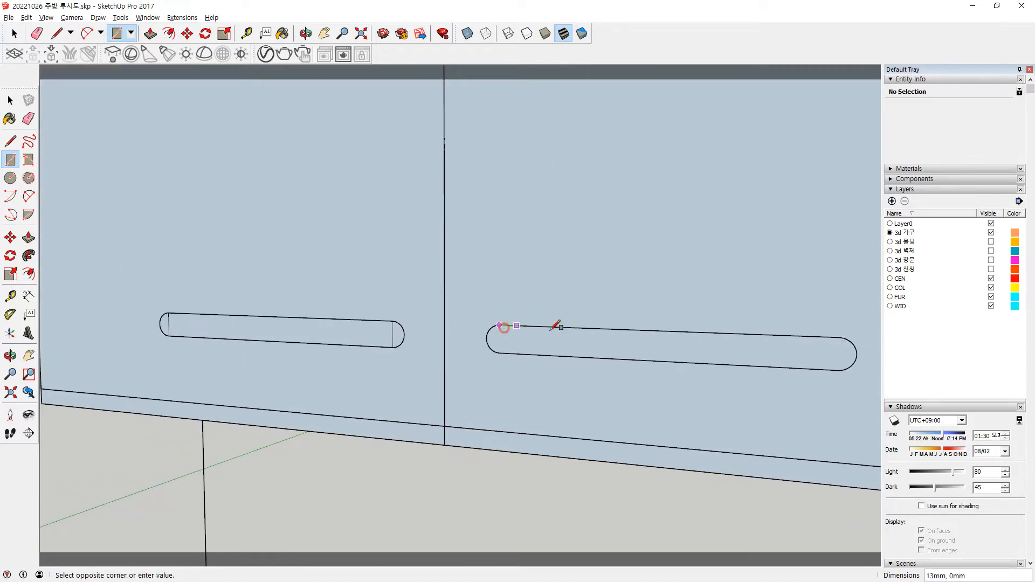
click(842, 369)
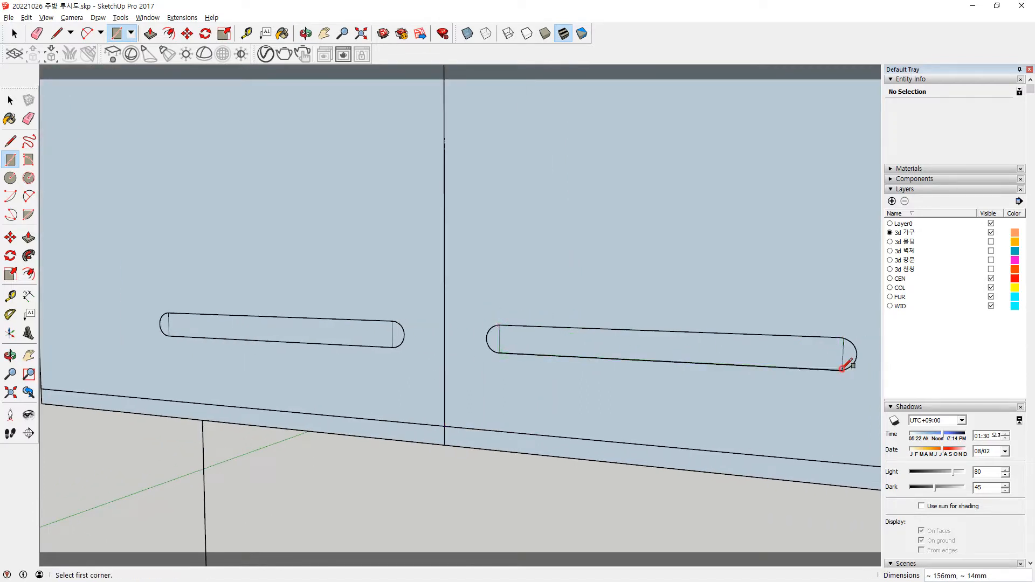
key(c)
click(843, 354)
click(843, 337)
scroll(836, 356, up, 2)
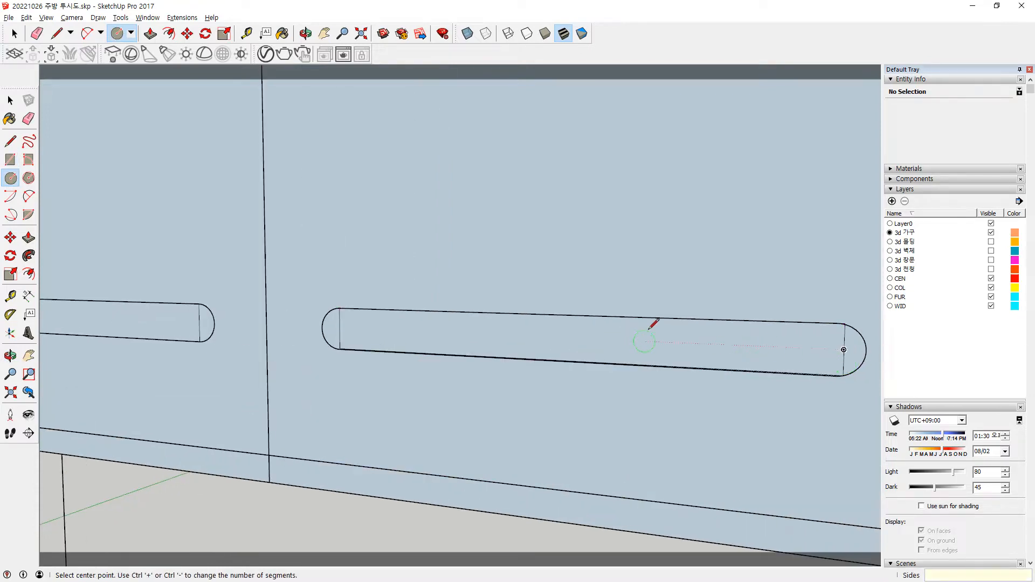
Draw a rectangle about 154 mm long over the straight middle part of the right door's handle outline.
key(r)
click(339, 309)
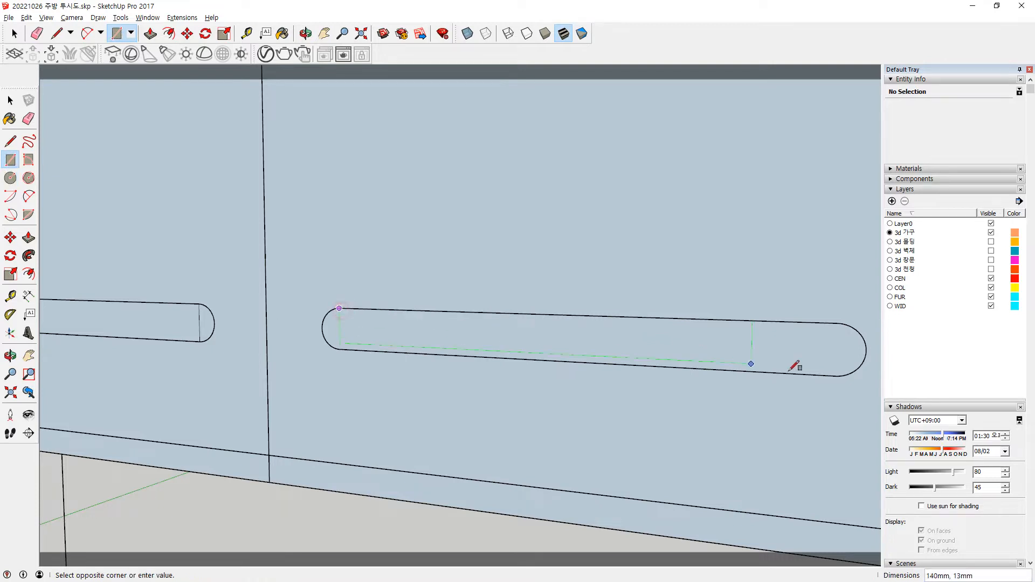
click(836, 376)
Draw circles of about 7 mm radius at the rounded ends of both handle outlines.
key(c)
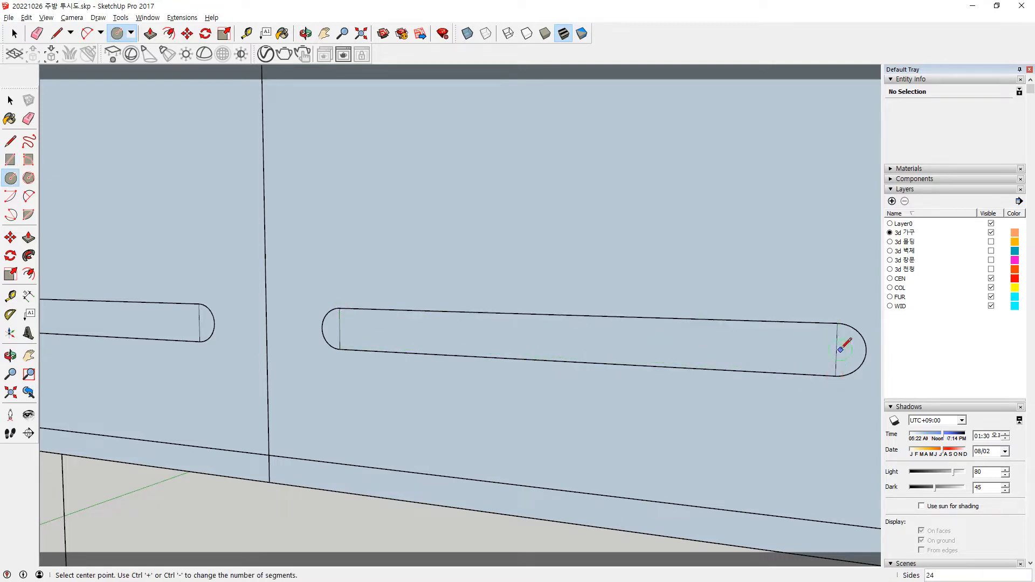
click(836, 350)
click(837, 323)
click(339, 328)
click(339, 308)
shift+middle_drag(243, 317, 585, 345)
click(568, 357)
click(569, 340)
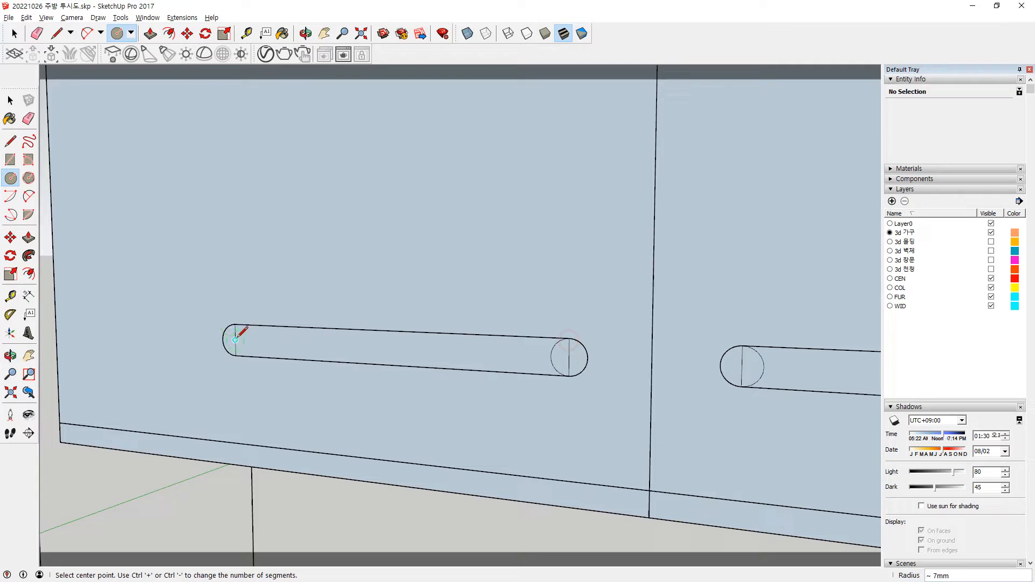
Erase the inner half circles and end lines so each handle outline becomes one rounded slot.
key(e)
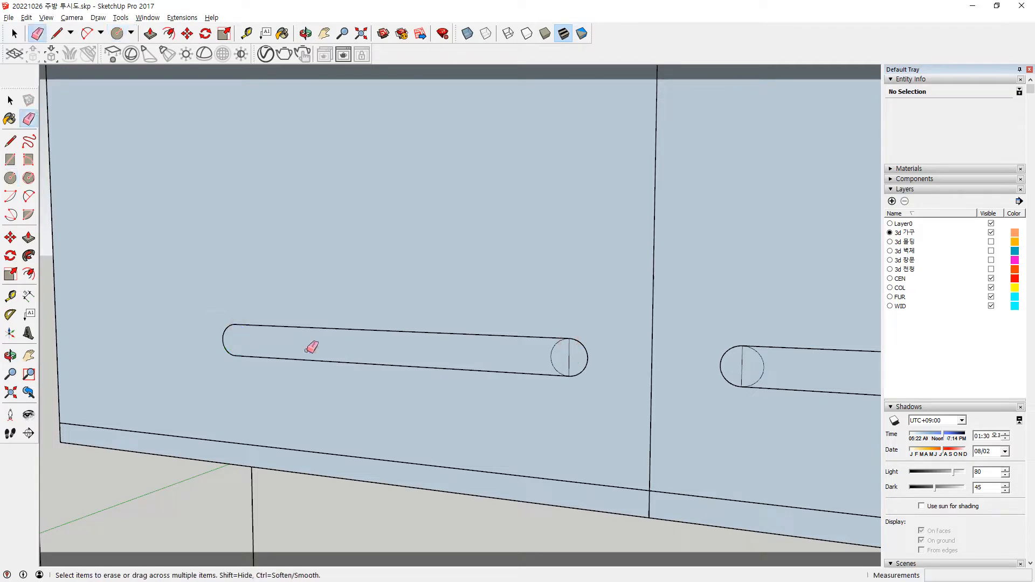
click(563, 360)
click(742, 365)
scroll(744, 371, down, 1)
shift+middle_drag(742, 372, 360, 331)
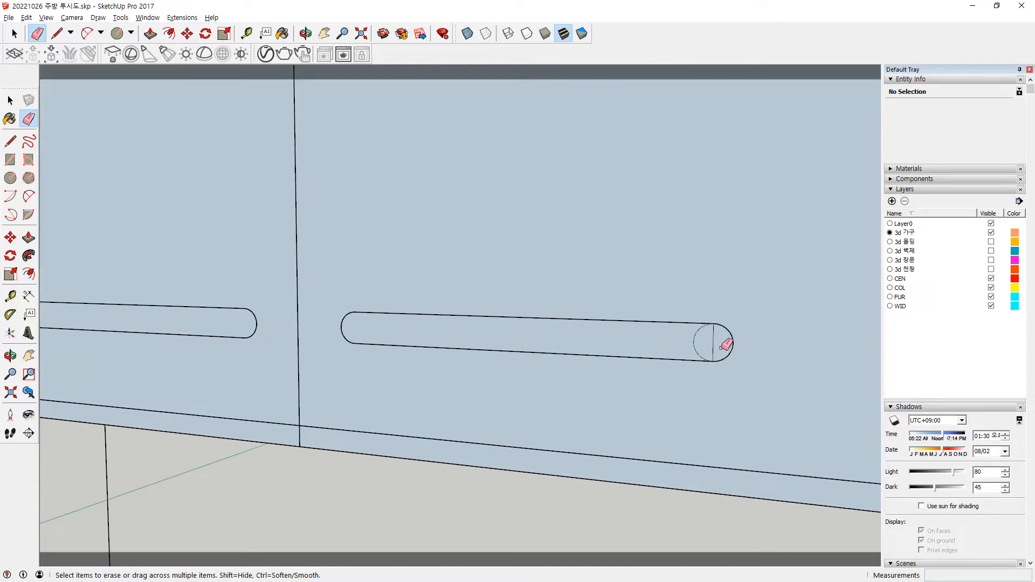
click(694, 343)
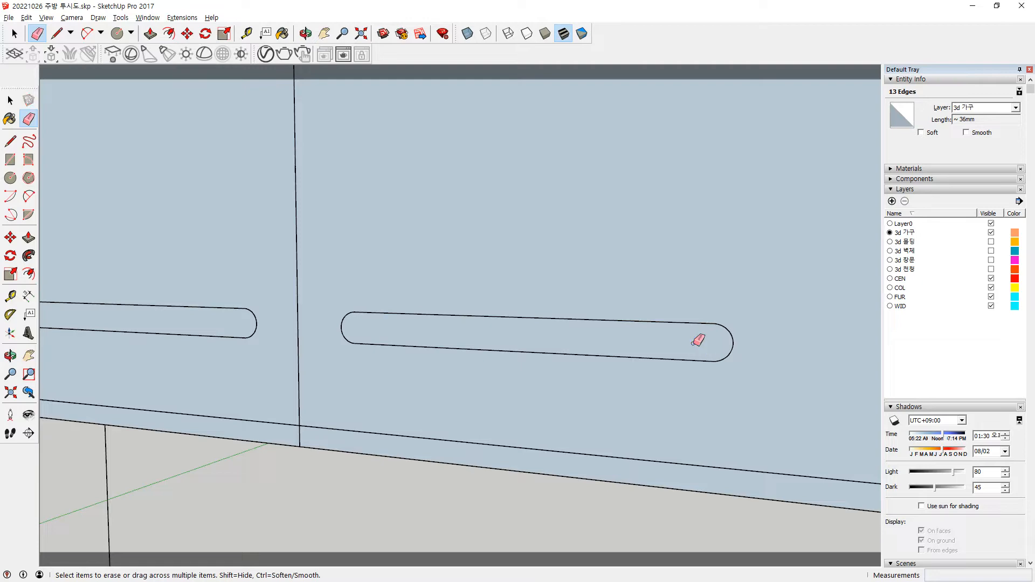
Move all connected door, handle and strip faces 365 mm forward to the front lower corner of the top panel.
key(space)
click(682, 341)
scroll(622, 375, down, 3)
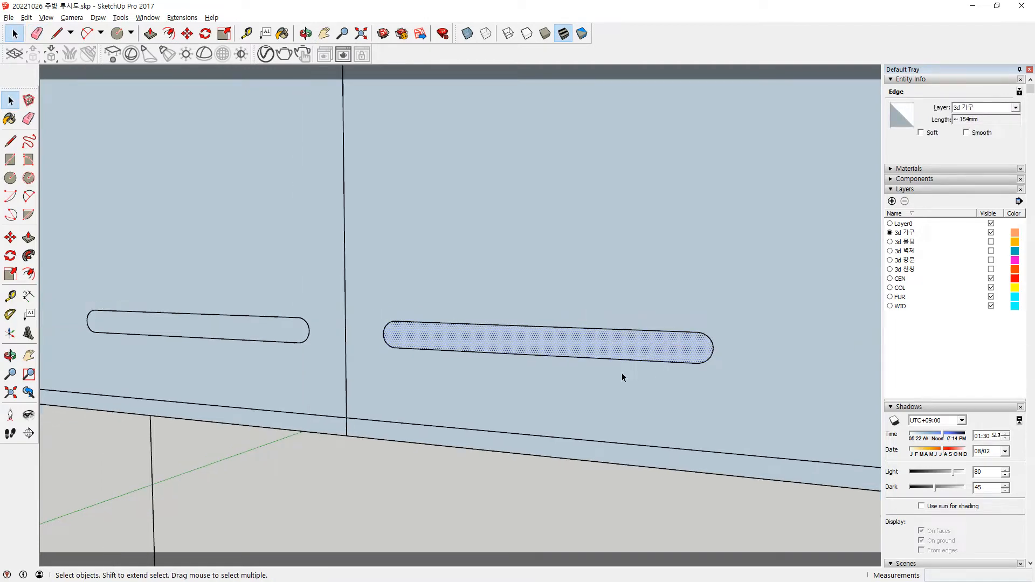
triple_click(446, 333)
scroll(492, 349, down, 5)
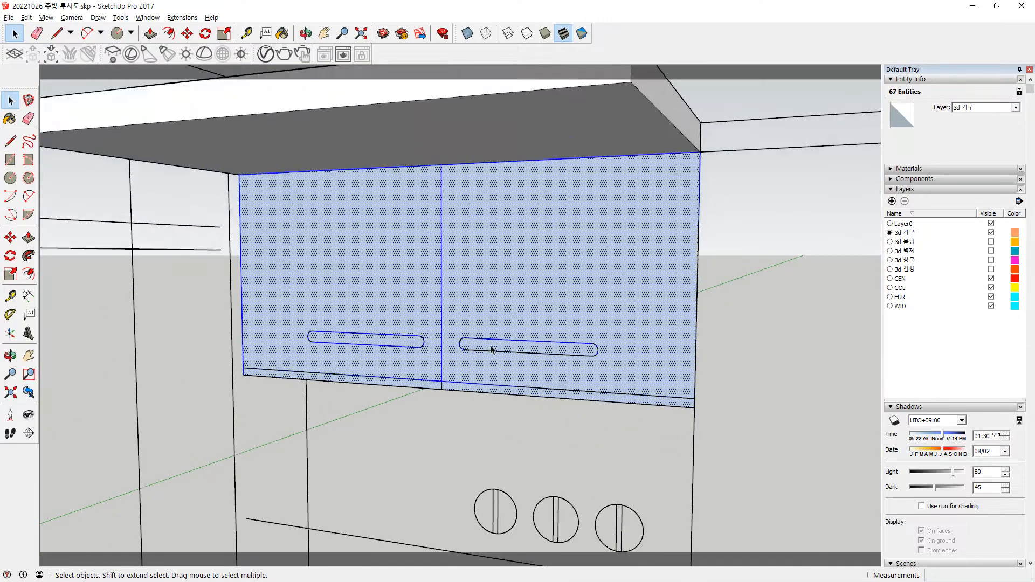
key(m)
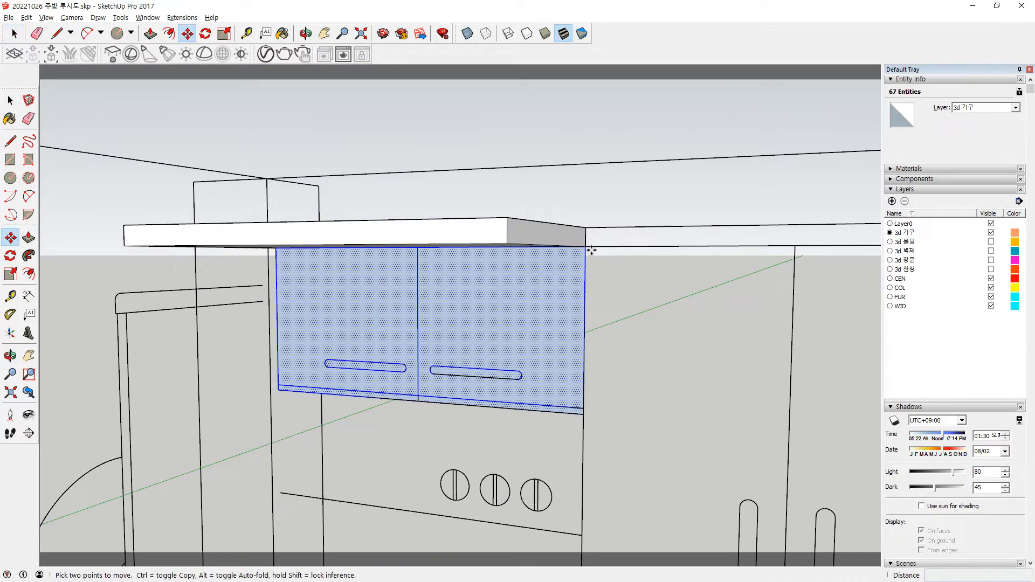
click(585, 249)
click(508, 244)
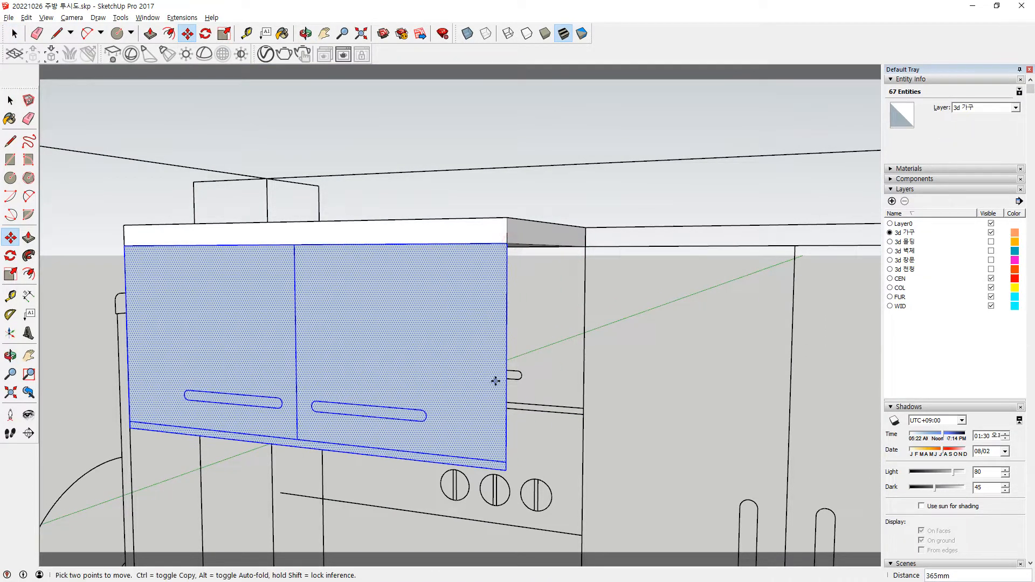
middle_drag(495, 381, 433, 410)
key(space)
click(672, 416)
Push both door faces back 30 mm, leaving the handles and the lower strip in place.
key(p)
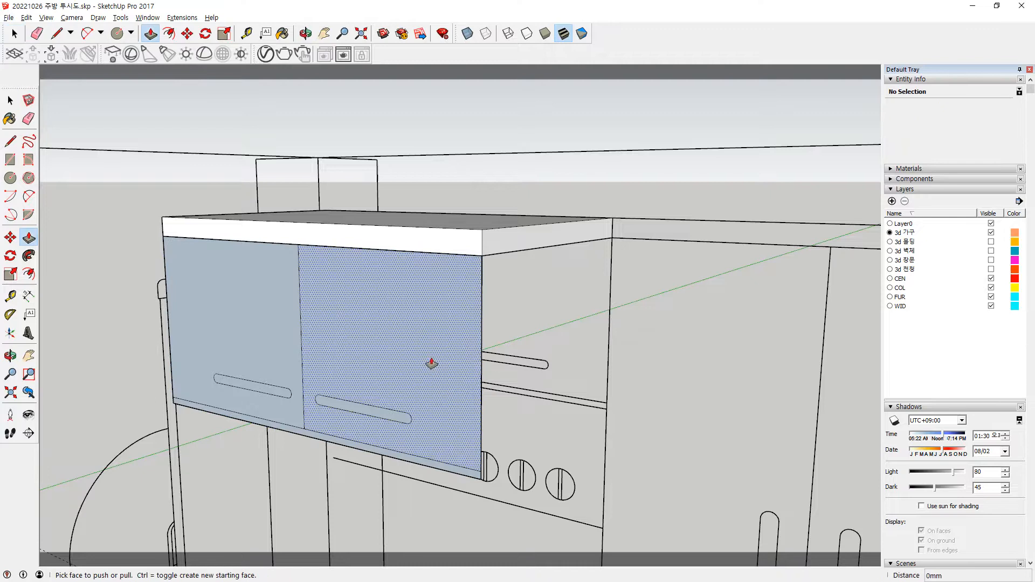
click(430, 362)
text(30)
key(Return)
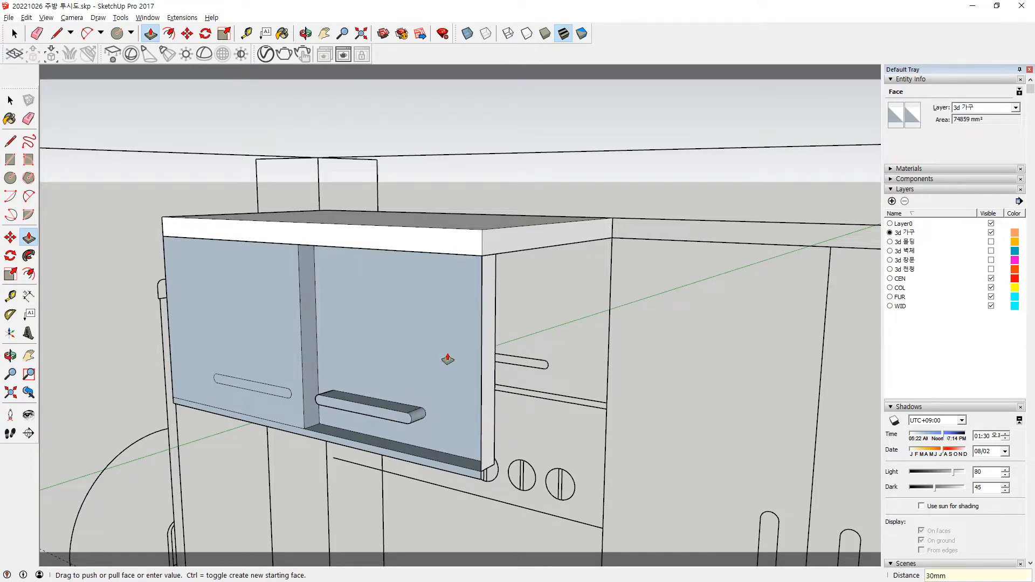
click(220, 325)
key(Return)
scroll(248, 381, up, 3)
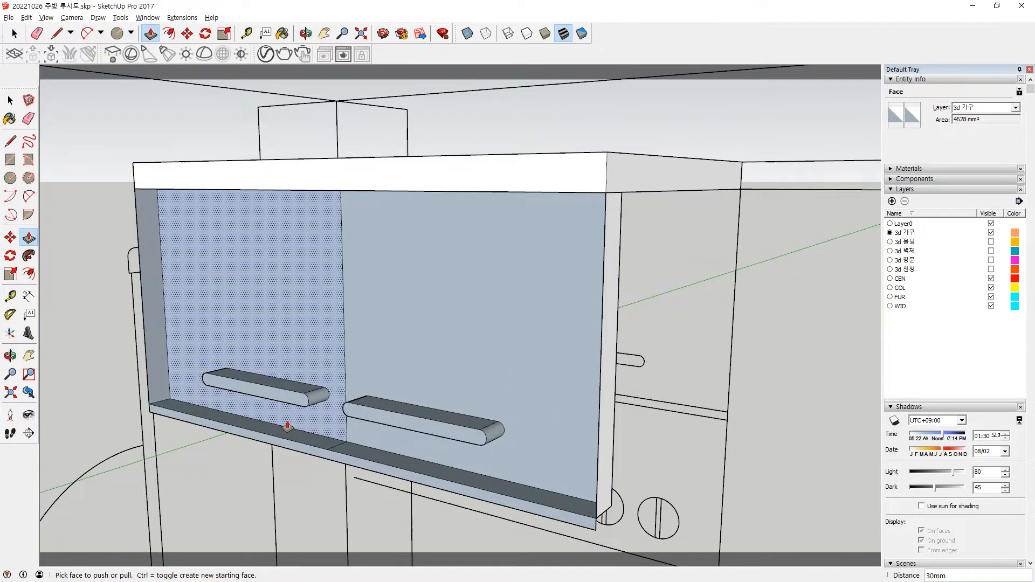
Draw the vertical dividing line from the lower strip up to the top panel to close the front door faces.
key(l)
click(328, 448)
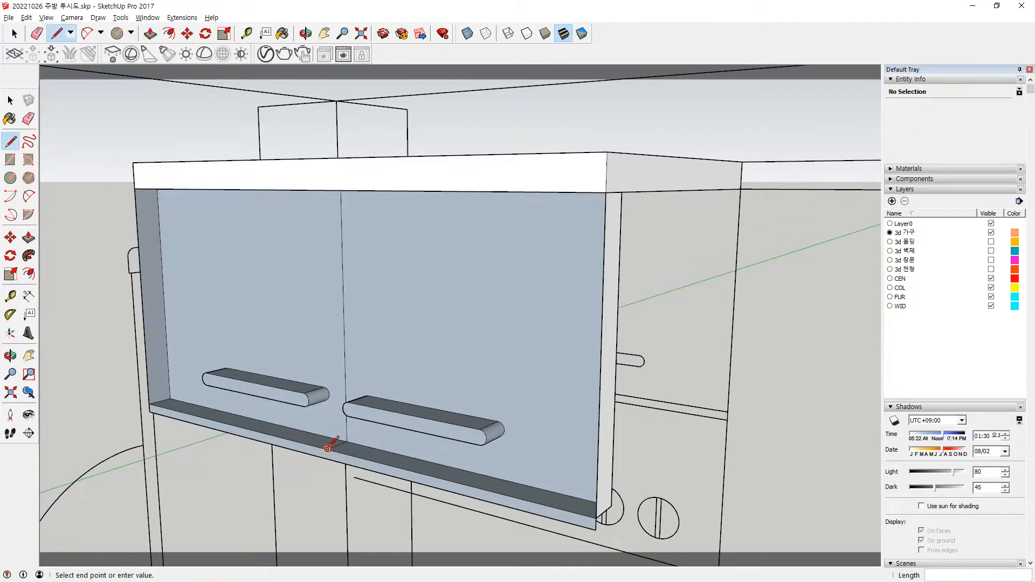
click(320, 190)
middle_drag(373, 445, 374, 406)
Push both rounded handle faces 10 mm into the doors to form recessed handles.
key(p)
click(406, 421)
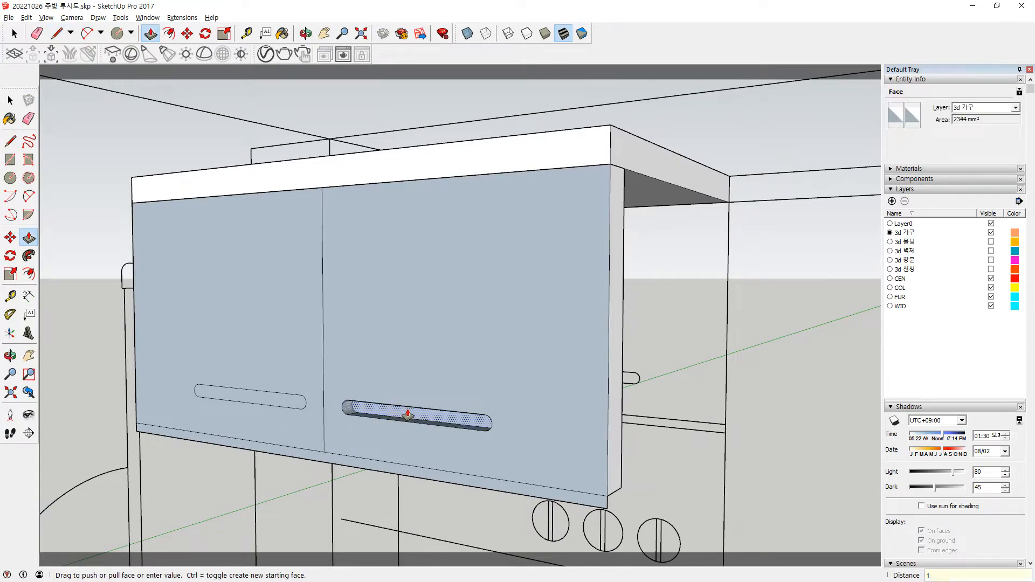
text(10)
key(Return)
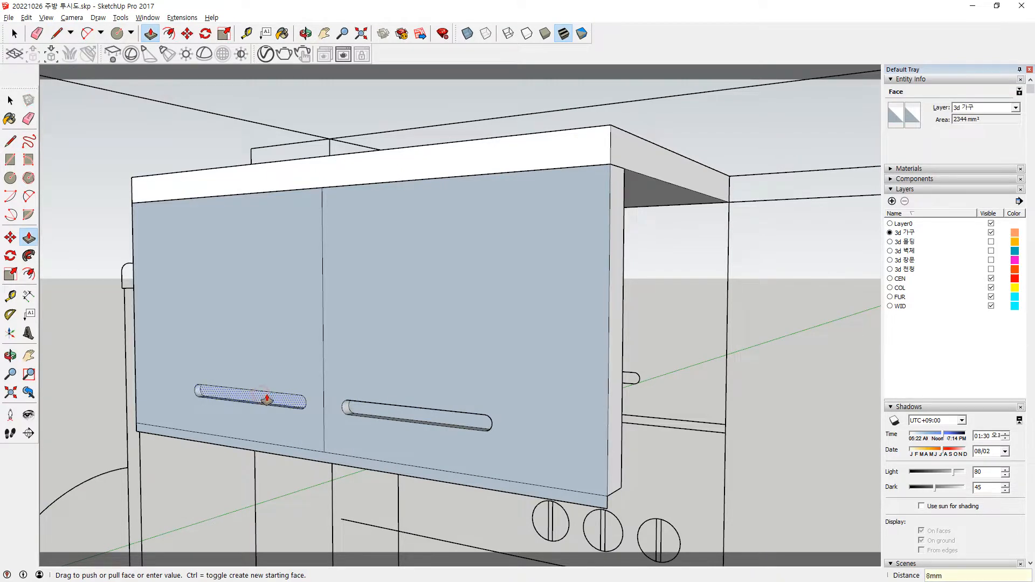
key(Return)
scroll(308, 434, up, 3)
middle_drag(316, 434, 361, 504)
key(space)
Copy the vertical dividing line between the two doors 1 mm to the right.
middle_drag(484, 420, 485, 378)
scroll(730, 383, down, 3)
scroll(480, 413, up, 3)
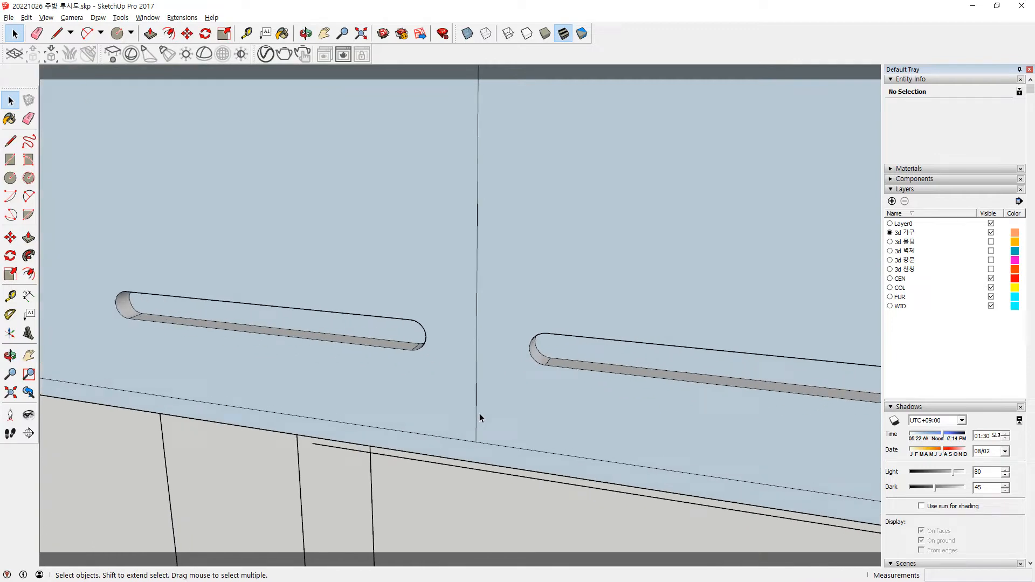
scroll(479, 441, up, 2)
scroll(473, 433, up, 2)
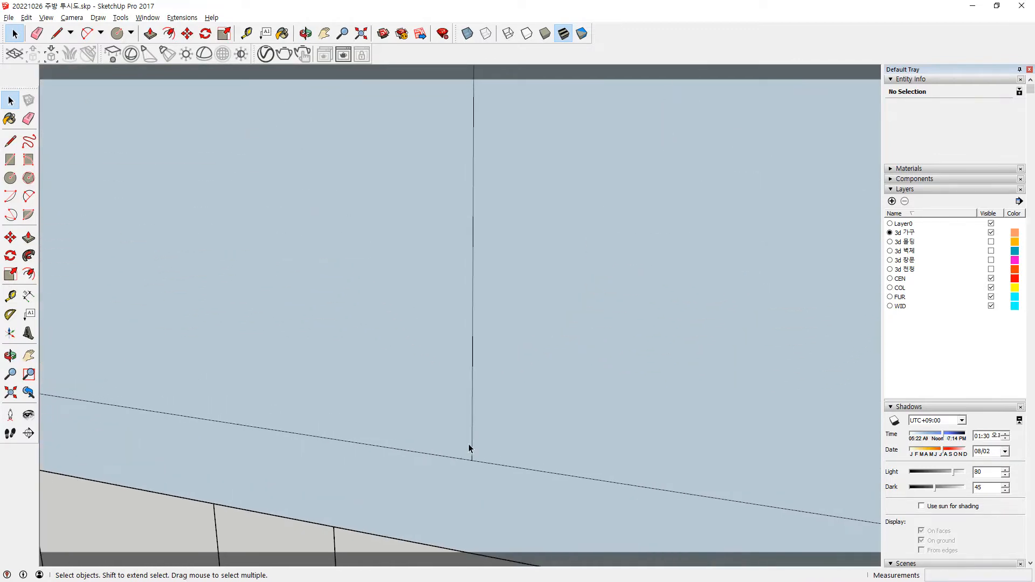
click(473, 448)
key(m)
click(473, 460)
key(ctrl)
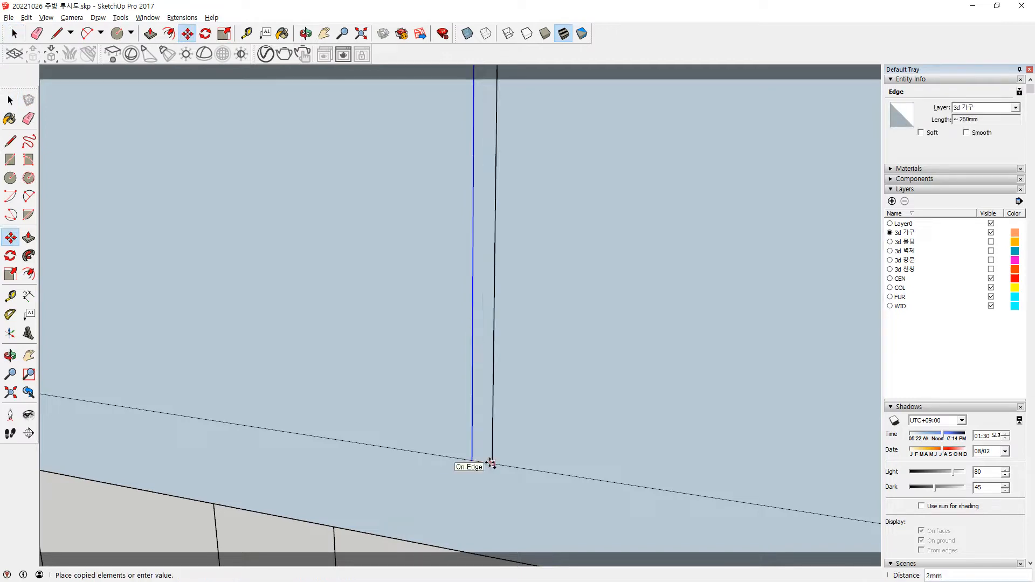
key(Escape)
key(space)
Move the original vertical dividing line 1 mm to the left to widen the strip between the doors.
key(m)
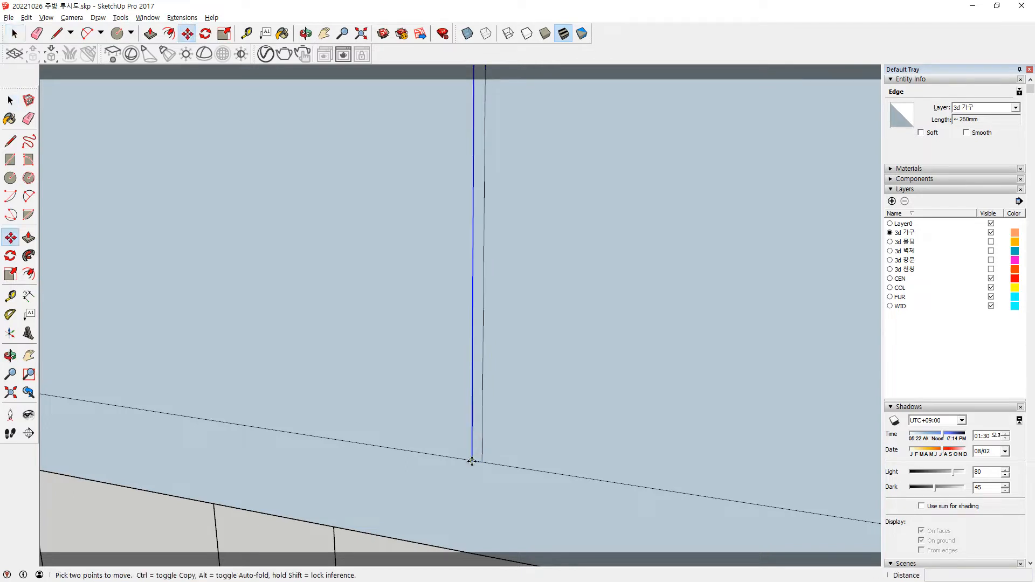
click(472, 462)
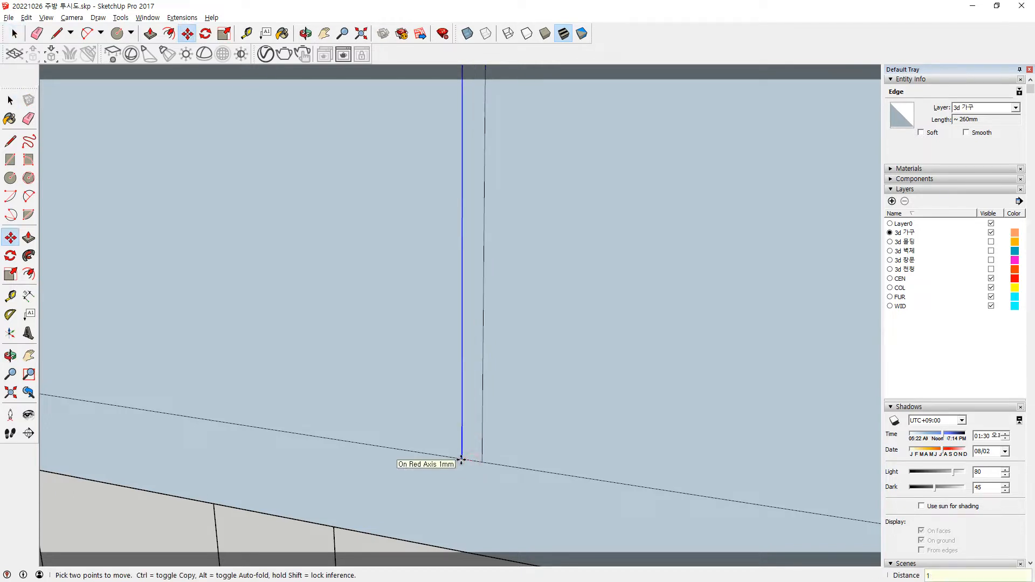
click(461, 459)
key(space)
Push the narrow vertical strip between the two doors inward to form a door gap.
key(p)
click(471, 420)
click(472, 419)
click(478, 426)
click(492, 406)
scroll(492, 410, down, 2)
middle_drag(545, 402, 480, 447)
click(465, 401)
key(Return)
scroll(477, 269, down, 3)
click(470, 192)
click(517, 170)
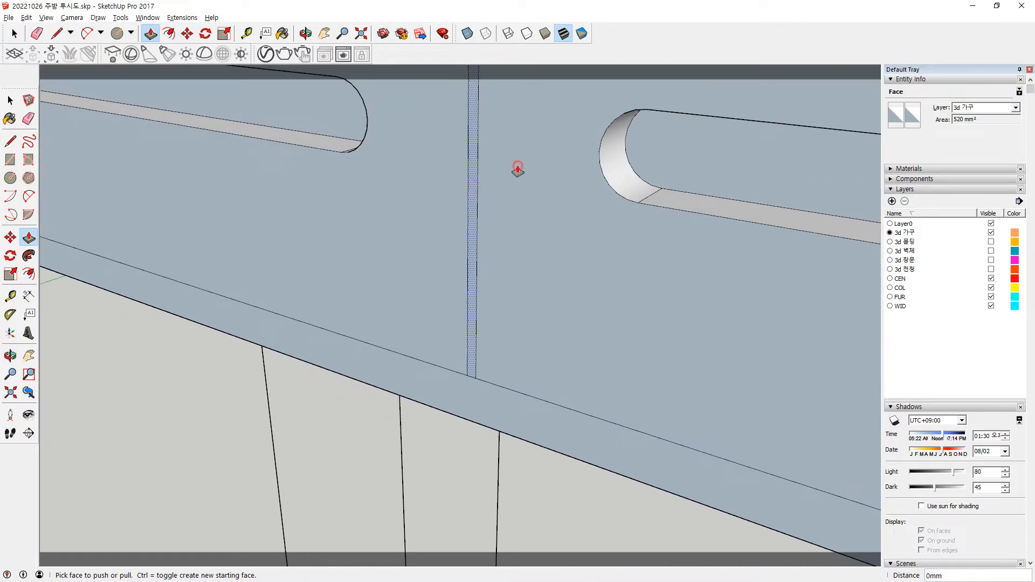
click(472, 318)
click(462, 363)
scroll(469, 377, up, 3)
click(457, 378)
click(474, 351)
scroll(470, 430, down, 3)
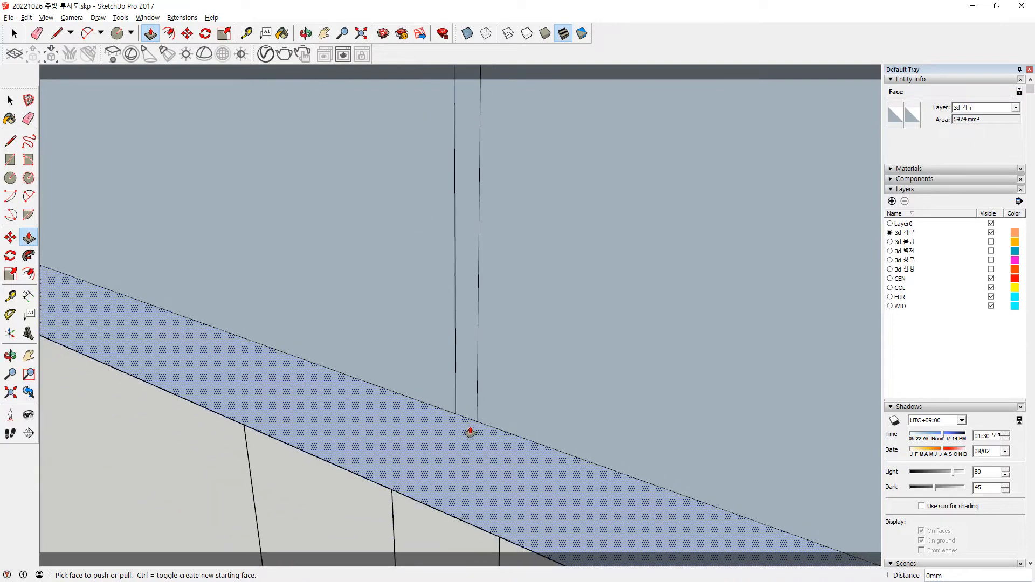
key(space)
Copy the right door's bottom edge 1 mm upward.
scroll(504, 441, down, 6)
middle_drag(508, 442, 308, 272)
middle_drag(384, 345, 310, 250)
scroll(311, 251, up, 3)
middle_drag(323, 404, 361, 378)
scroll(360, 432, down, 7)
scroll(361, 378, up, 2)
scroll(361, 378, up, 4)
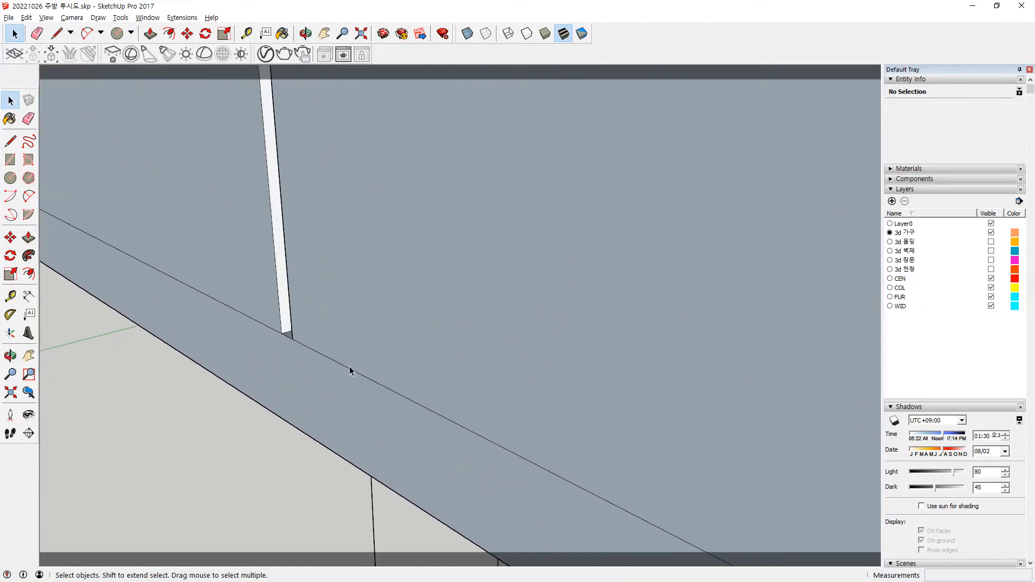
key(m)
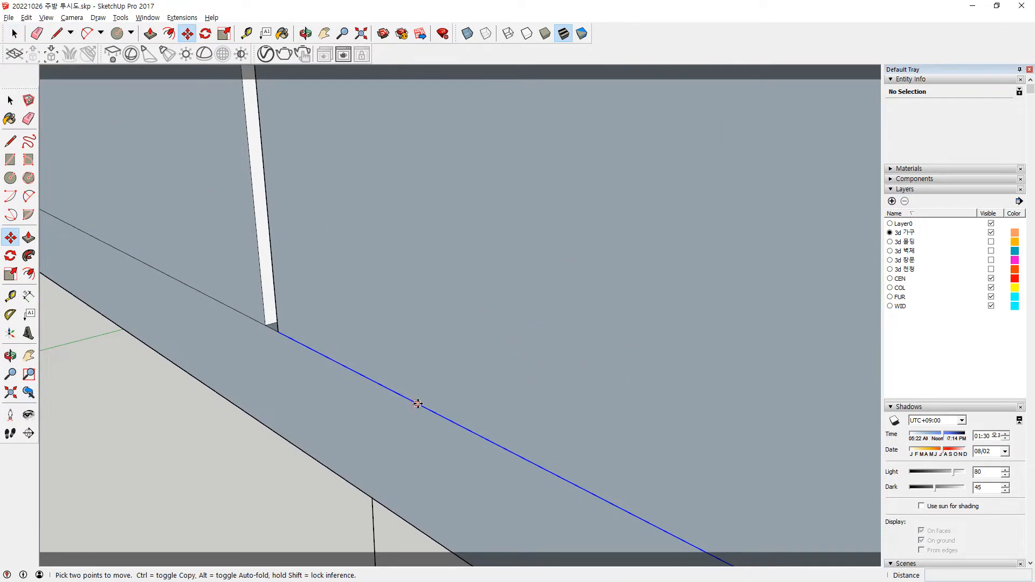
click(419, 396)
key(ctrl)
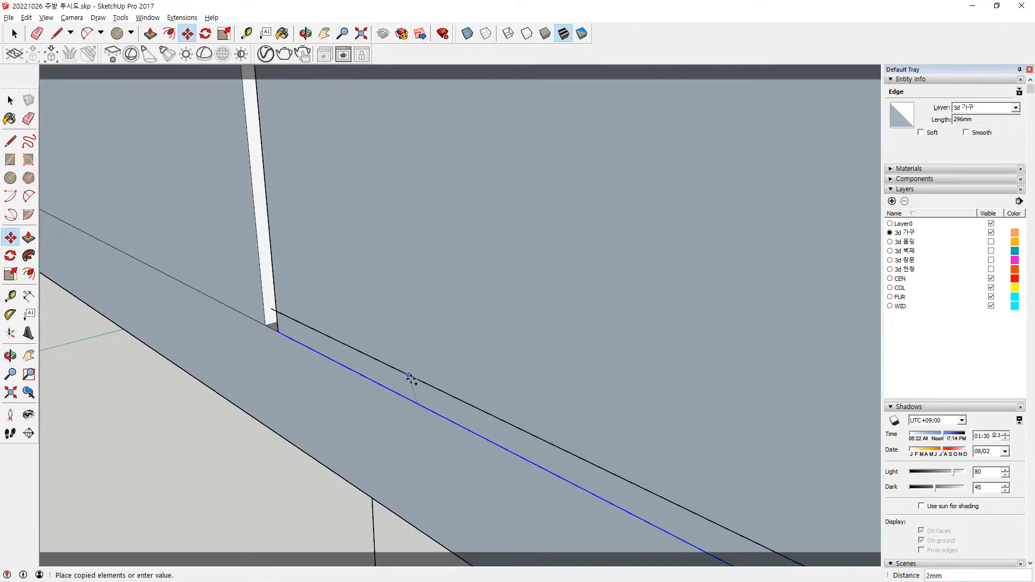
click(417, 377)
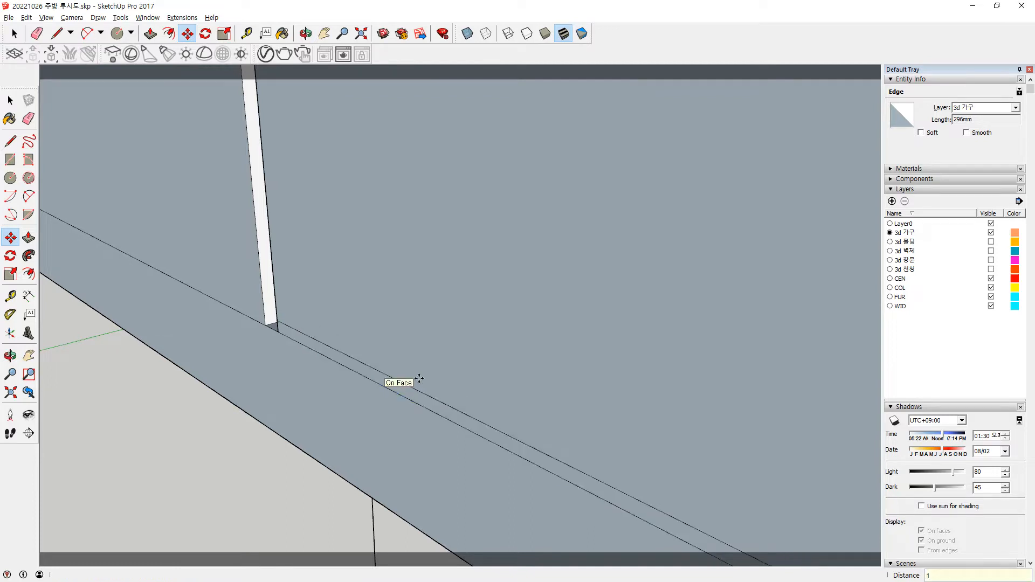
key(space)
Copy the left door's bottom edge 1 mm upward.
click(250, 320)
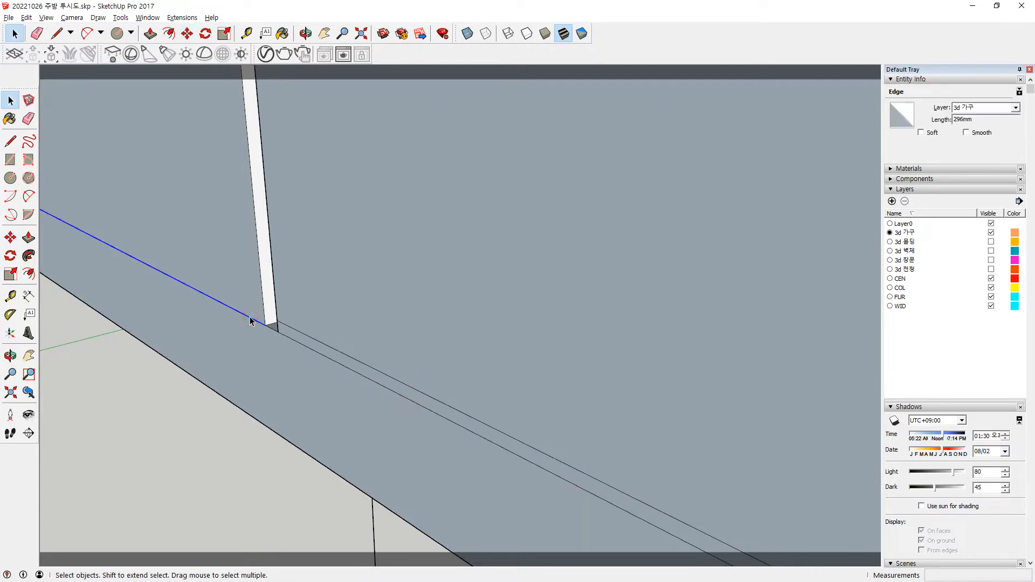
key(m)
click(250, 320)
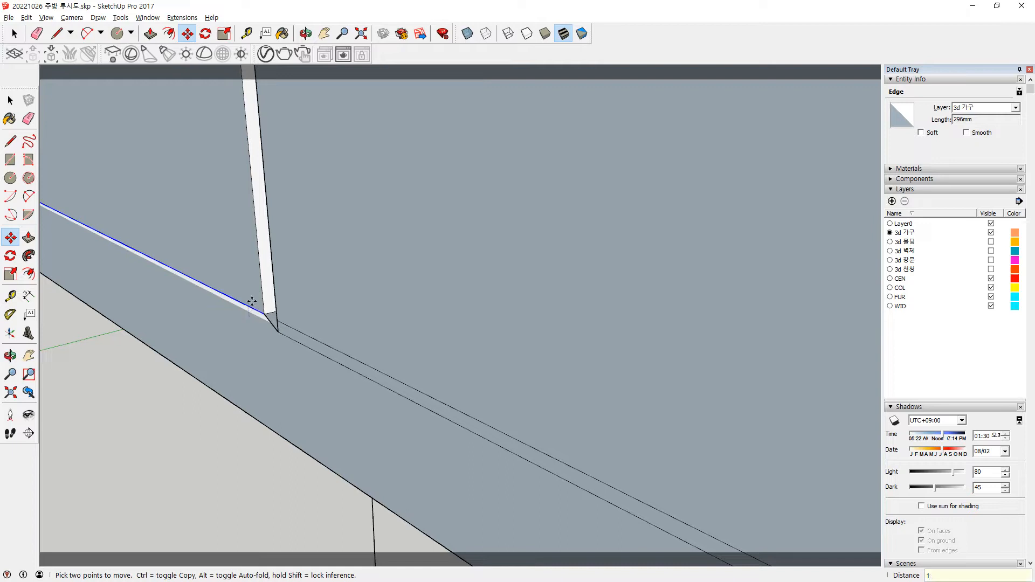
key(ctrl)
click(251, 296)
scroll(266, 318, up, 3)
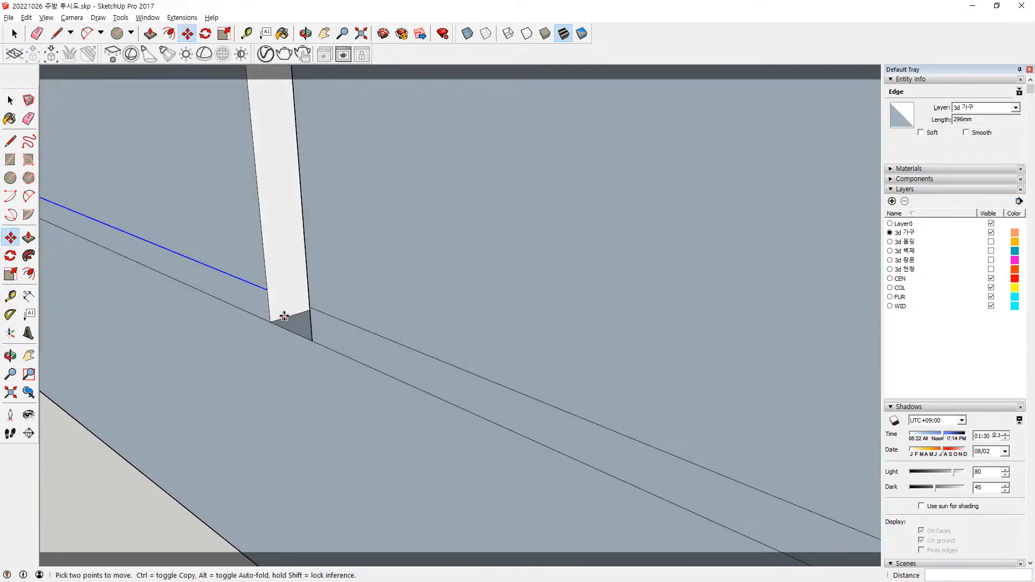
Push the thin strips along the bottom of both doors inward to form the gap above the lower strip.
key(p)
click(270, 300)
click(293, 294)
mouse_move(293, 294)
middle_down()
mouse_move(330, 259)
mouse_move(458, 258)
middle_up()
scroll(430, 289, up, 3)
key(e)
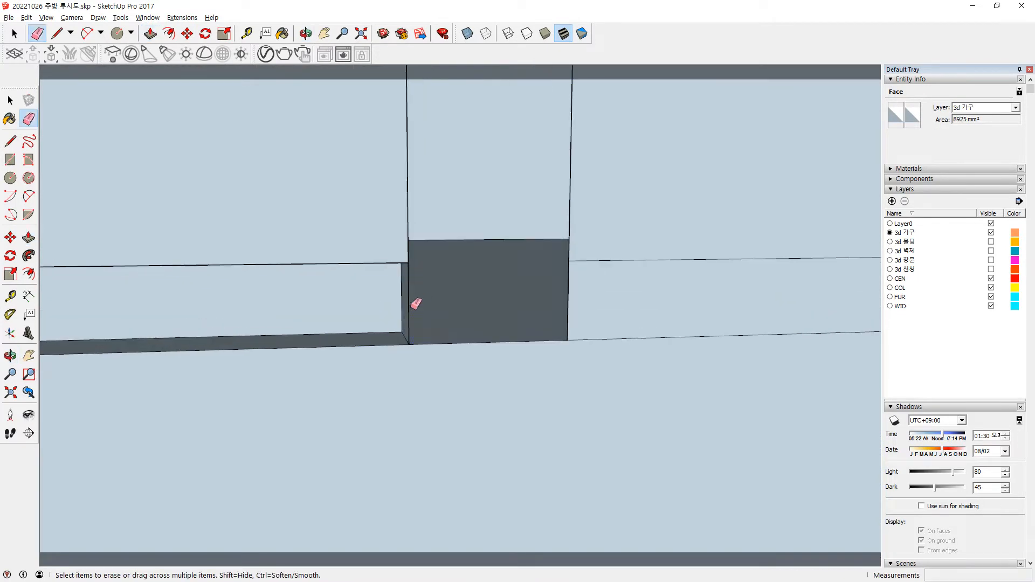
middle_drag(411, 315, 210, 311)
key(p)
drag(424, 301, 487, 280)
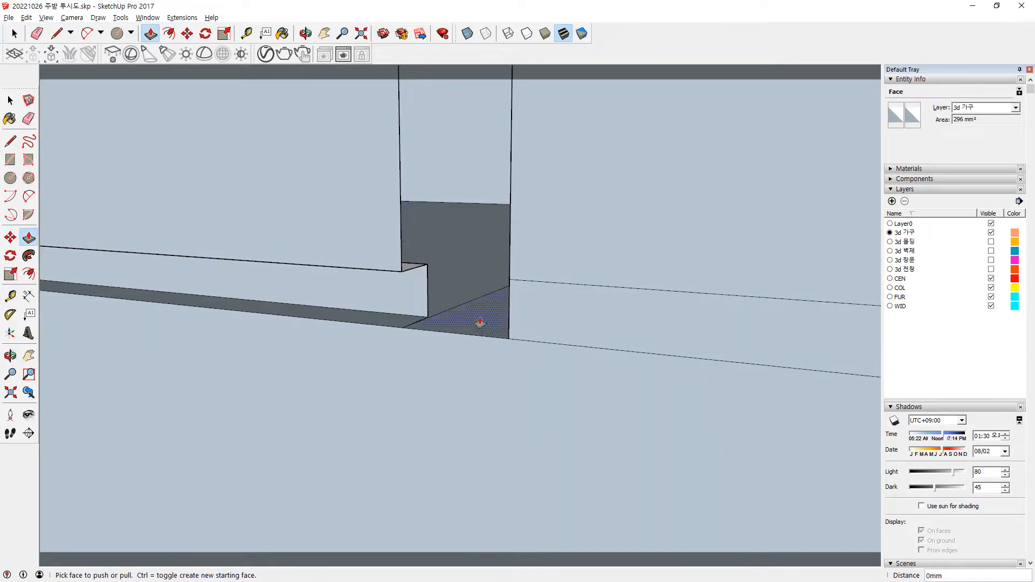
drag(549, 319, 508, 296)
middle_drag(547, 306, 873, 307)
click(397, 300)
mouse_move(397, 301)
middle_down()
mouse_move(492, 296)
mouse_move(517, 316)
mouse_move(91, 290)
middle_up()
Move the recessed face beneath the left door back to match the depth of the recess beneath the right door.
key(e)
scroll(492, 301, down, 5)
scroll(443, 299, up, 5)
scroll(417, 293, up, 4)
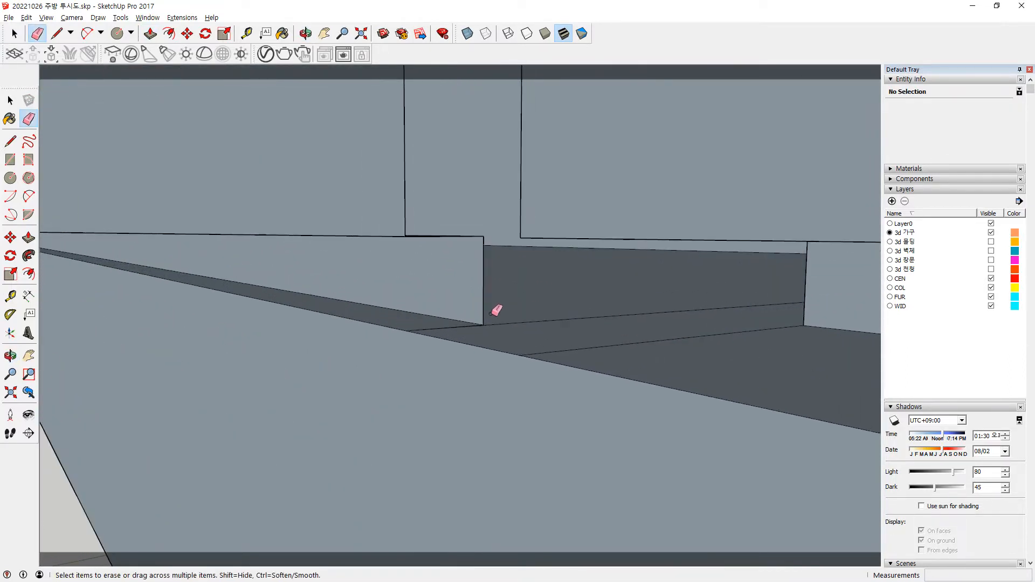
key(m)
key(space)
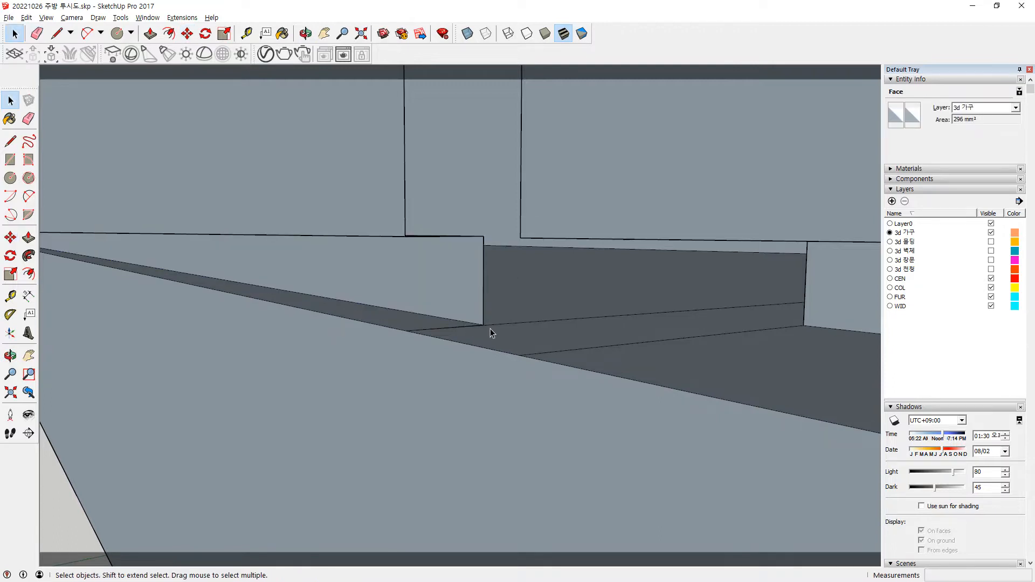
click(468, 321)
key(m)
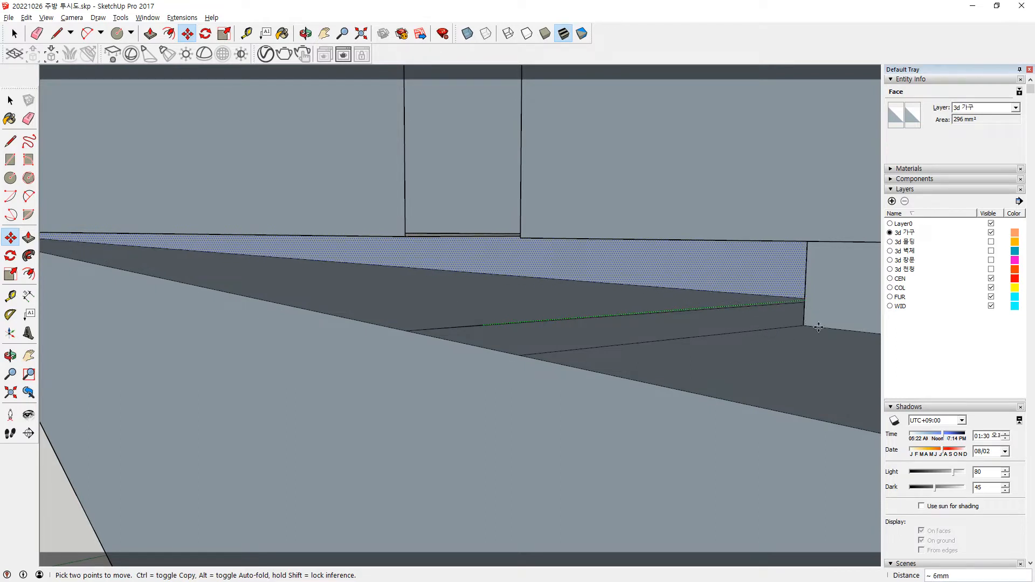
click(831, 316)
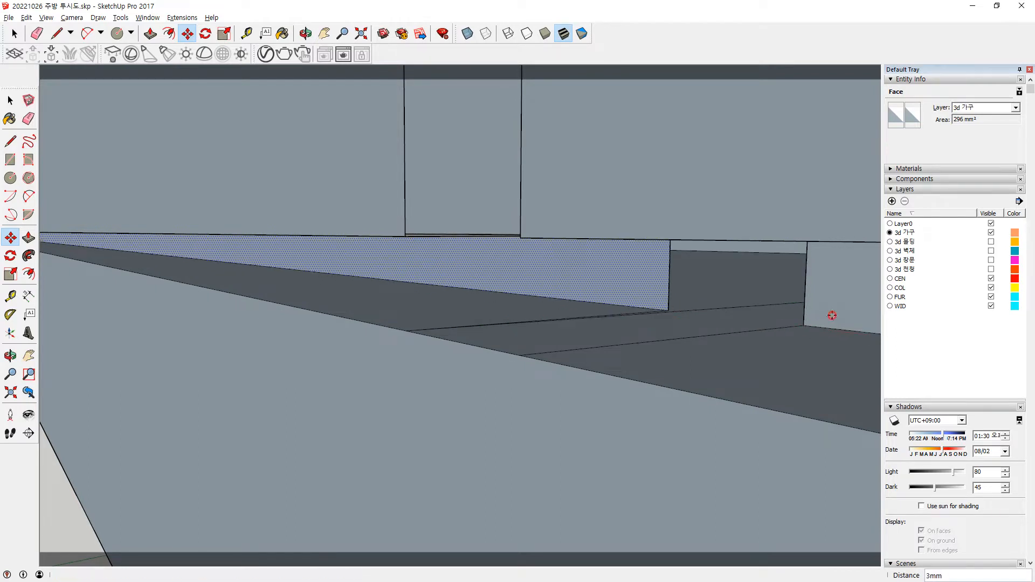
scroll(591, 354, down, 2)
middle_drag(522, 286, 607, 397)
scroll(607, 363, down, 6)
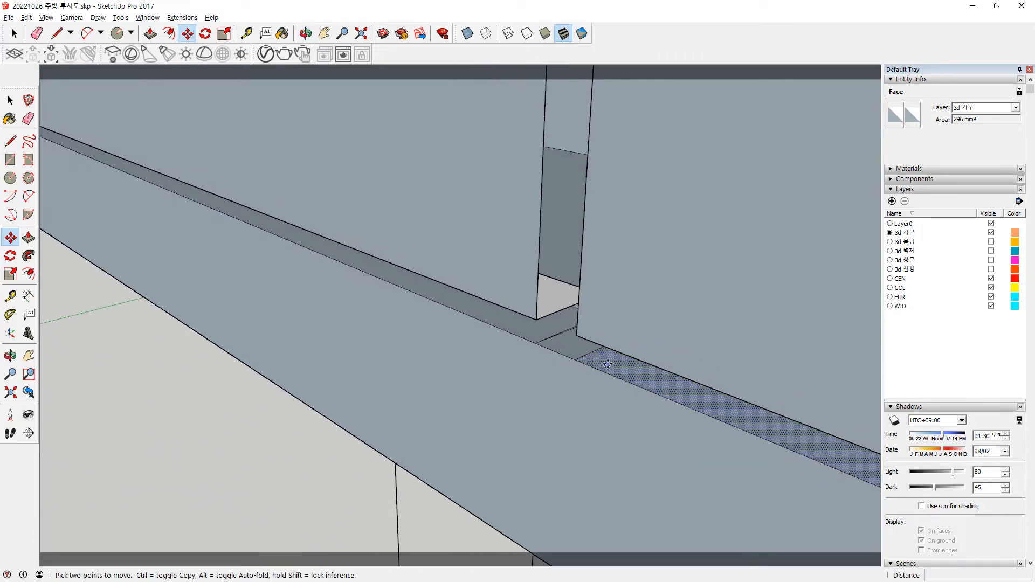
scroll(607, 363, down, 3)
click(556, 395)
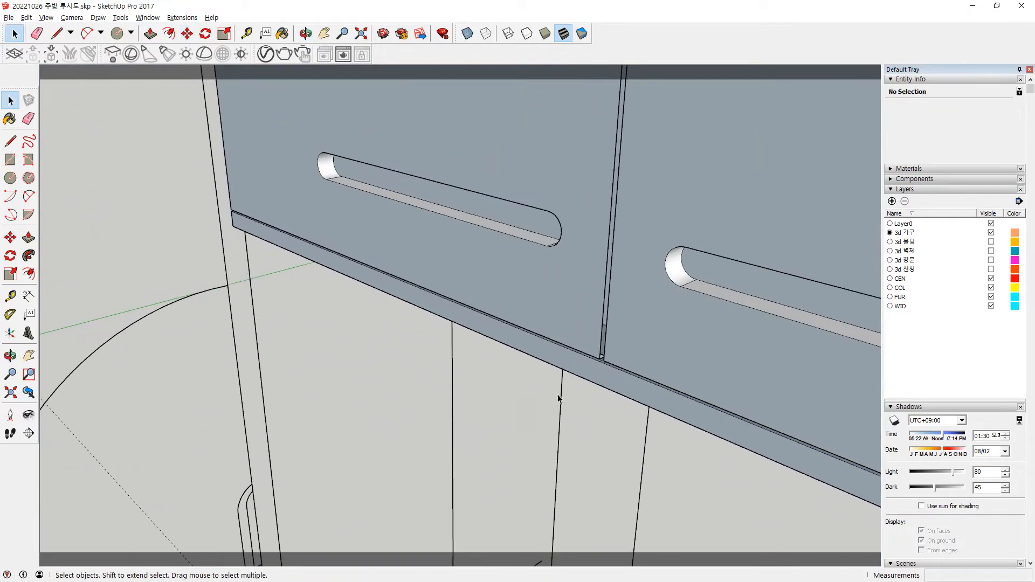
Copy the top edges of both doors 1 mm downward, just below the top panel.
scroll(633, 267, down, 4)
middle_drag(680, 176, 556, 254)
scroll(636, 237, up, 4)
middle_drag(644, 241, 672, 214)
scroll(325, 134, up, 5)
key(m)
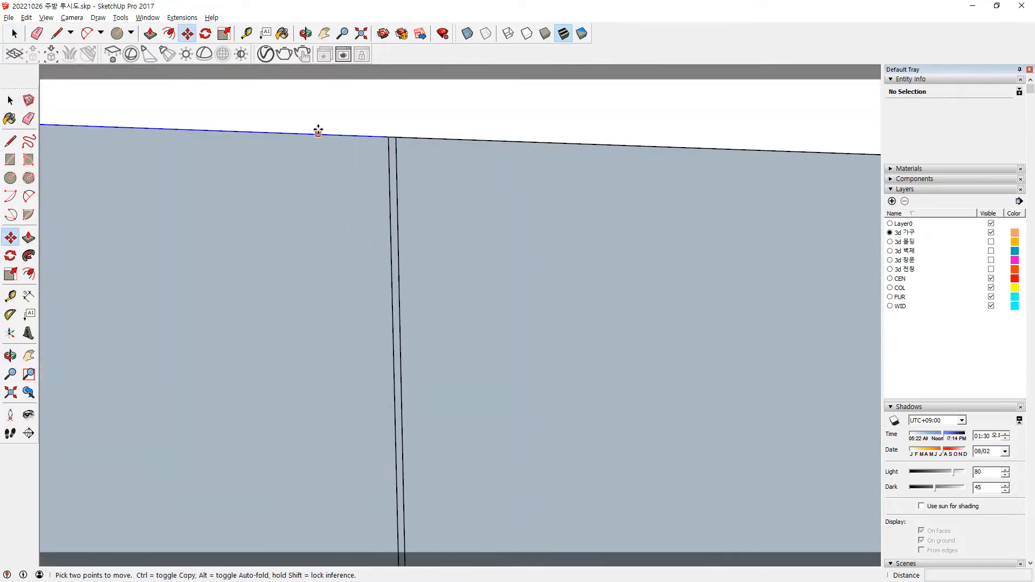
click(327, 136)
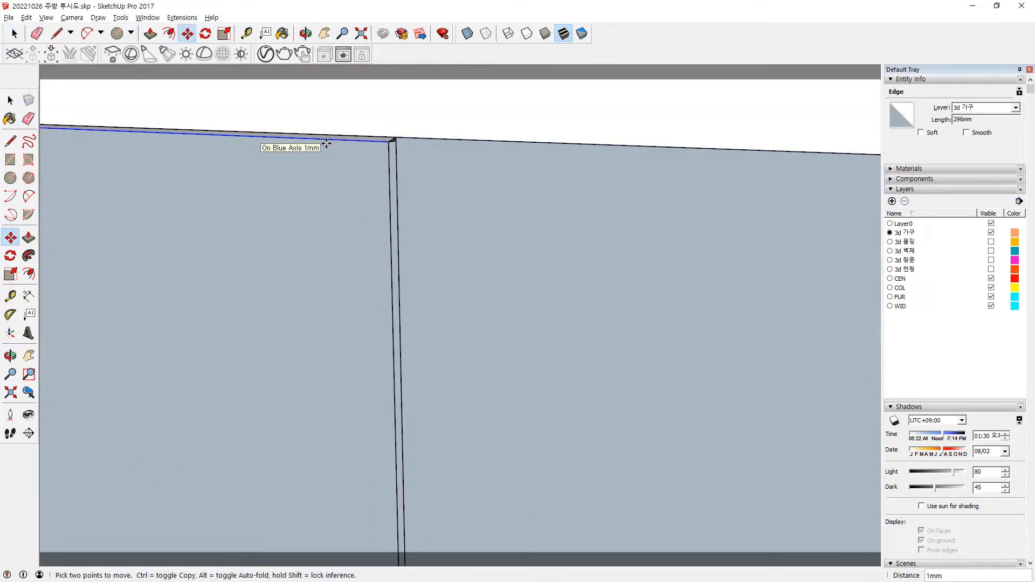
key(ctrl)
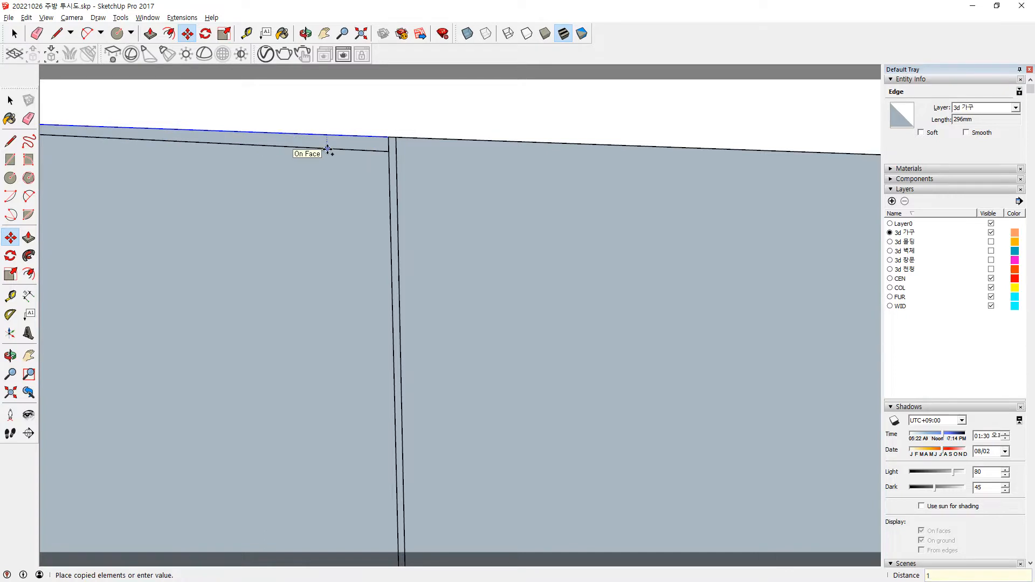
key(Return)
click(519, 141)
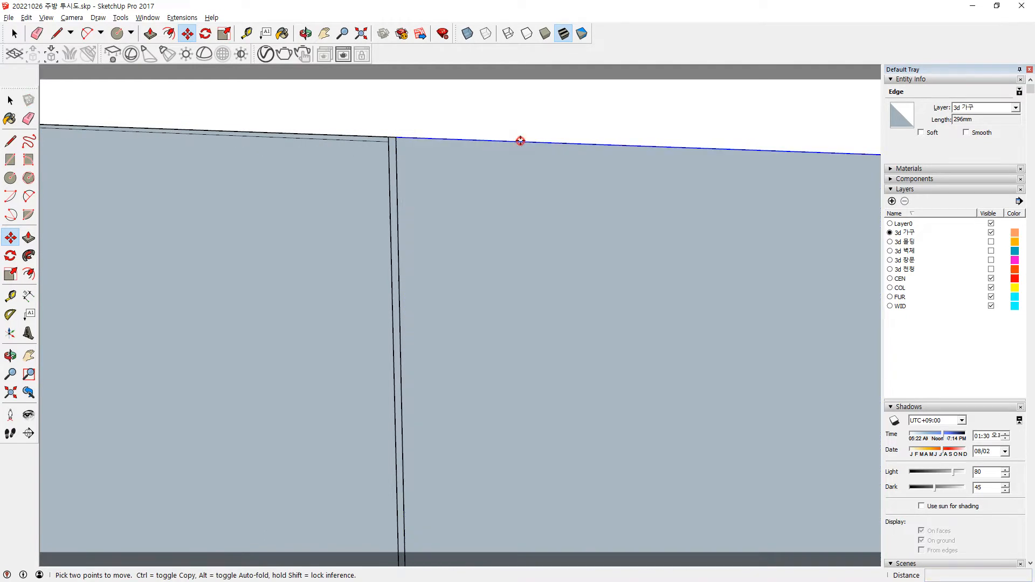
key(ctrl)
key(Return)
Push the thin strips along the top of both doors inward to form a gap beneath the top panel.
middle_drag(520, 160, 401, 186)
scroll(470, 152, up, 3)
click(467, 142)
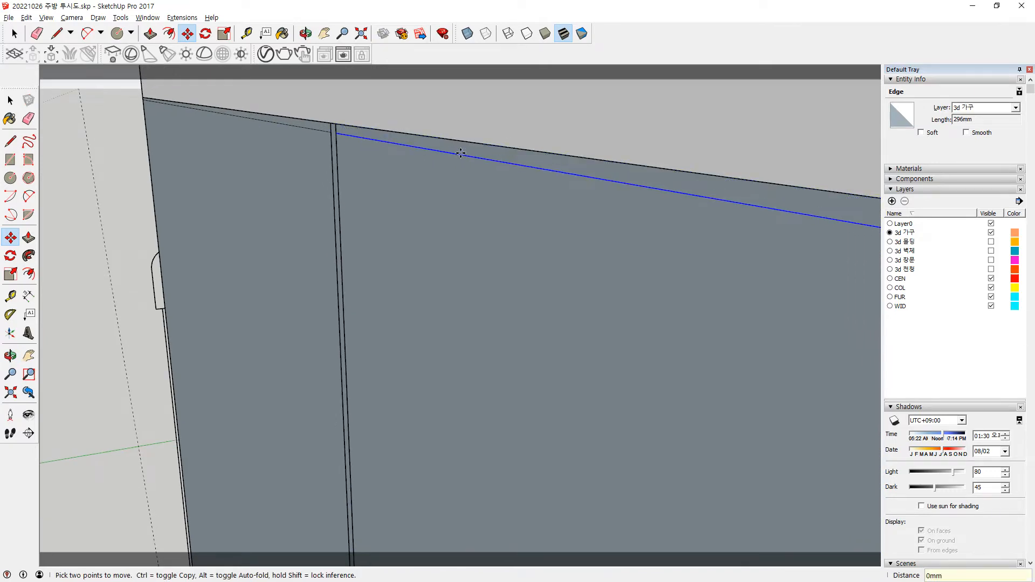
click(473, 158)
key(p)
click(470, 149)
click(561, 138)
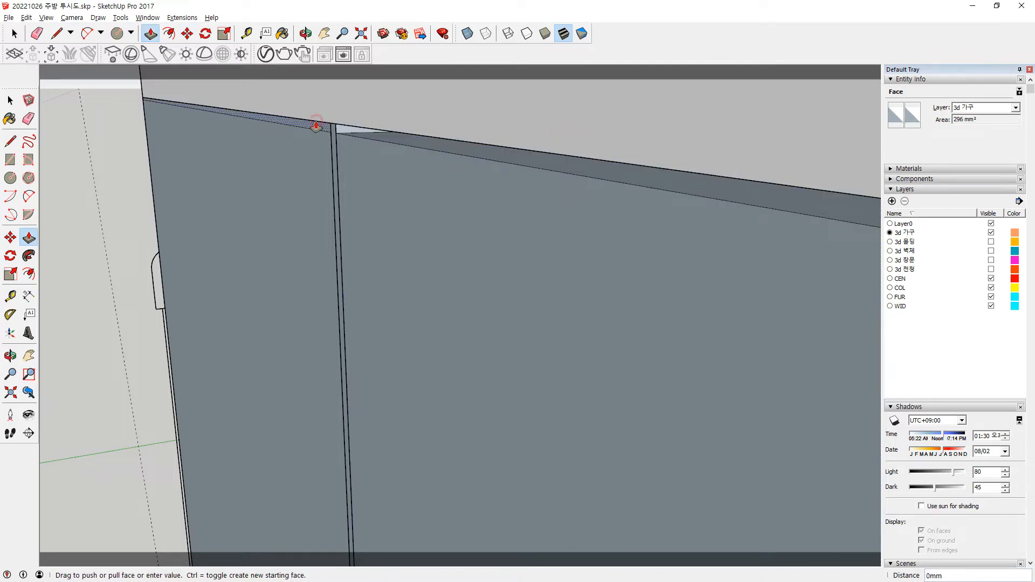
Erase the leftover edges where the vertical door gap meets the gap beneath the top panel.
mouse_move(403, 108)
middle_down()
mouse_move(397, 173)
mouse_move(378, 151)
mouse_move(395, 109)
mouse_move(384, 143)
middle_up()
key(e)
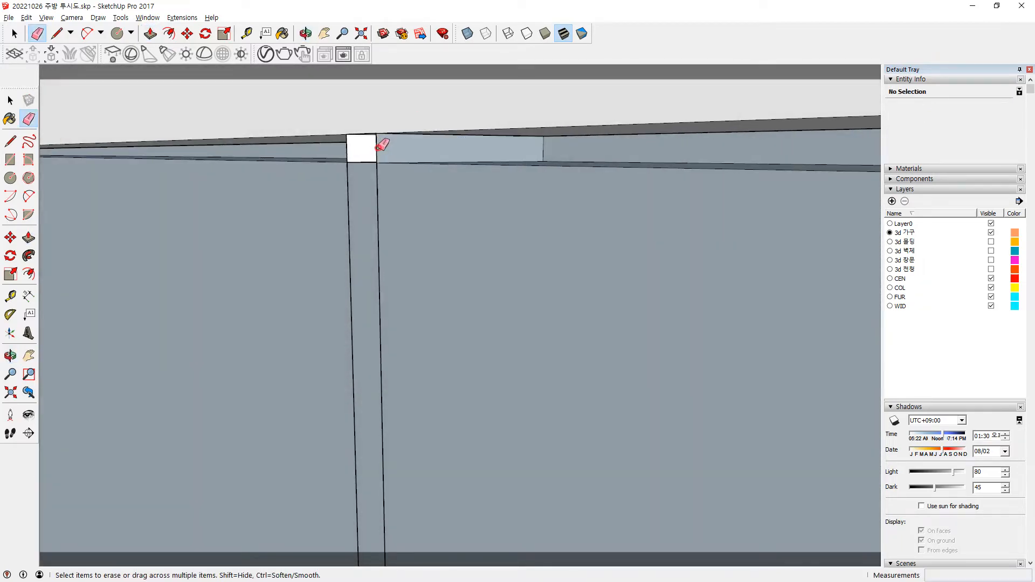
mouse_move(383, 152)
mouse_down()
mouse_move(346, 146)
mouse_move(357, 153)
mouse_up()
scroll(381, 204, down, 10)
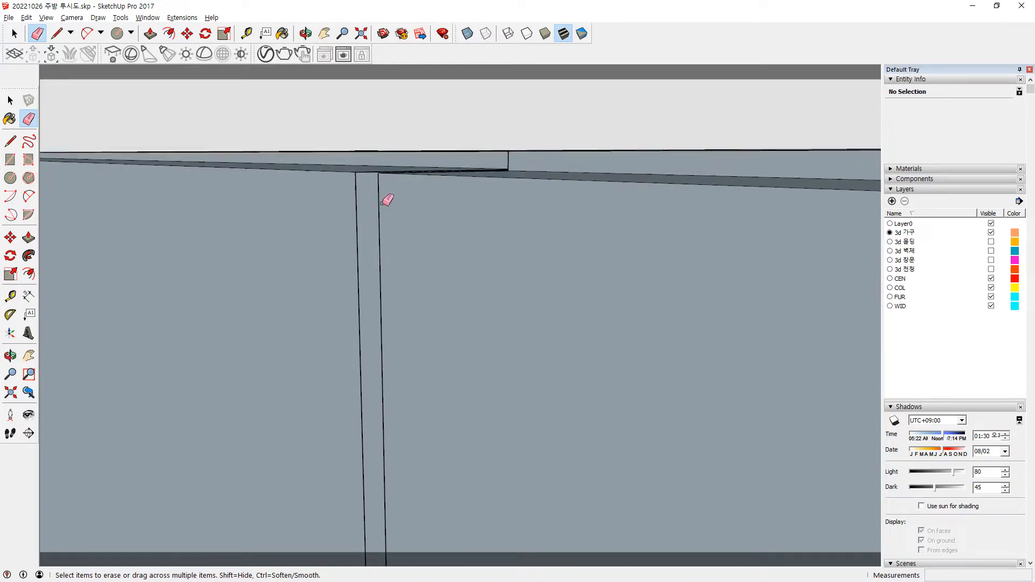
scroll(391, 267, down, 5)
Draw a line from the lower strip's bottom front corner 30 mm back, then continue it along the cabinet's width towards the other end.
mouse_move(383, 331)
middle_down()
mouse_move(397, 483)
mouse_move(404, 416)
mouse_move(311, 368)
mouse_move(270, 369)
mouse_move(389, 354)
middle_up()
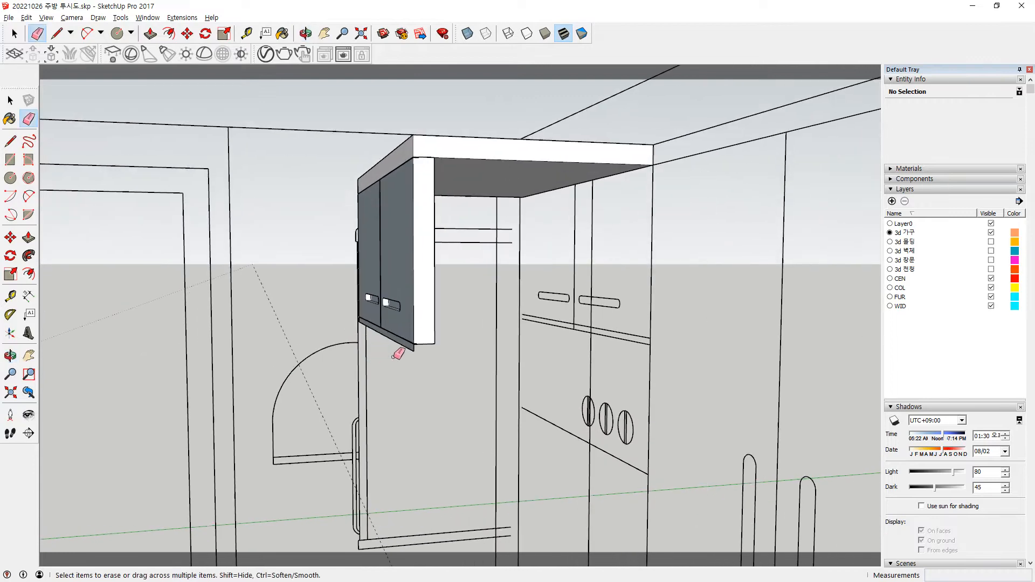
scroll(424, 323, up, 3)
mouse_move(424, 324)
middle_down()
mouse_move(260, 319)
mouse_move(307, 302)
middle_up()
scroll(305, 321, up, 3)
key(p)
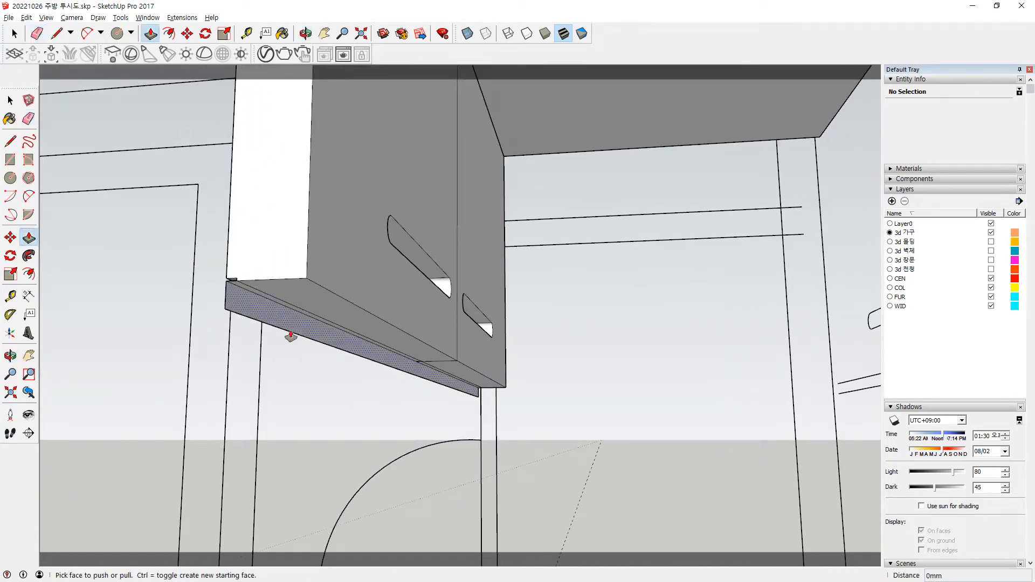
click(273, 321)
key(Escape)
key(l)
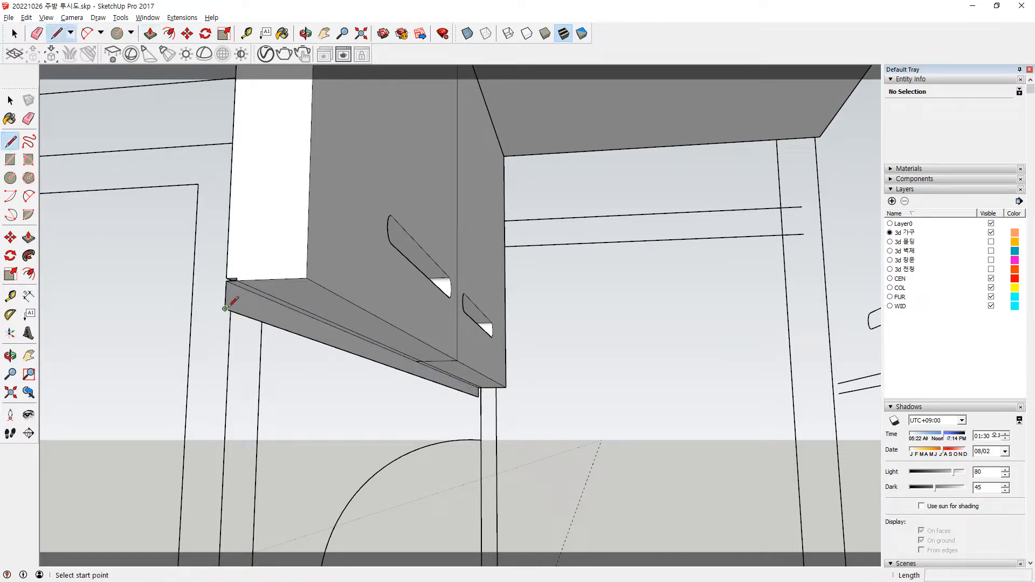
click(226, 308)
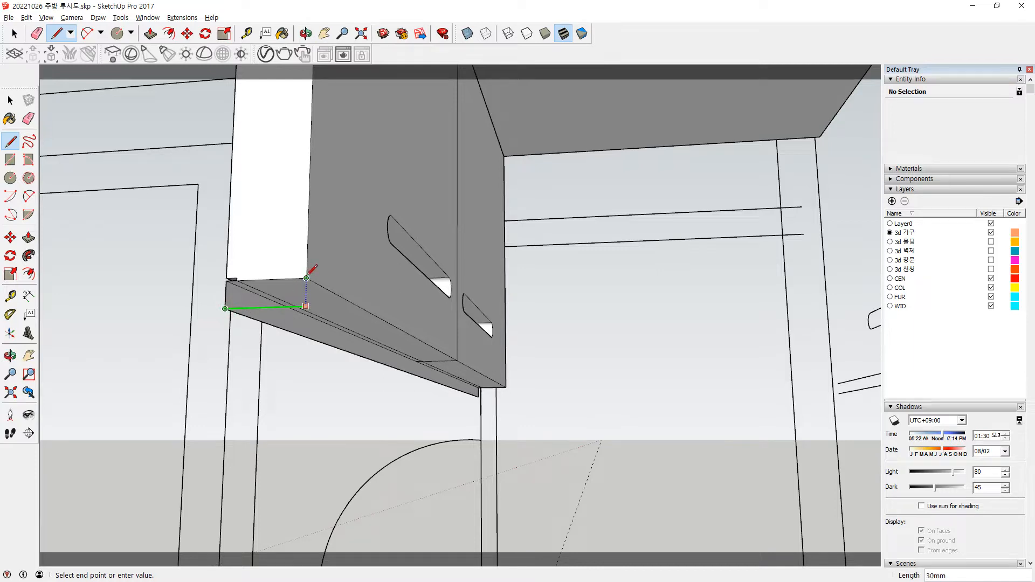
middle_drag(498, 390, 741, 383)
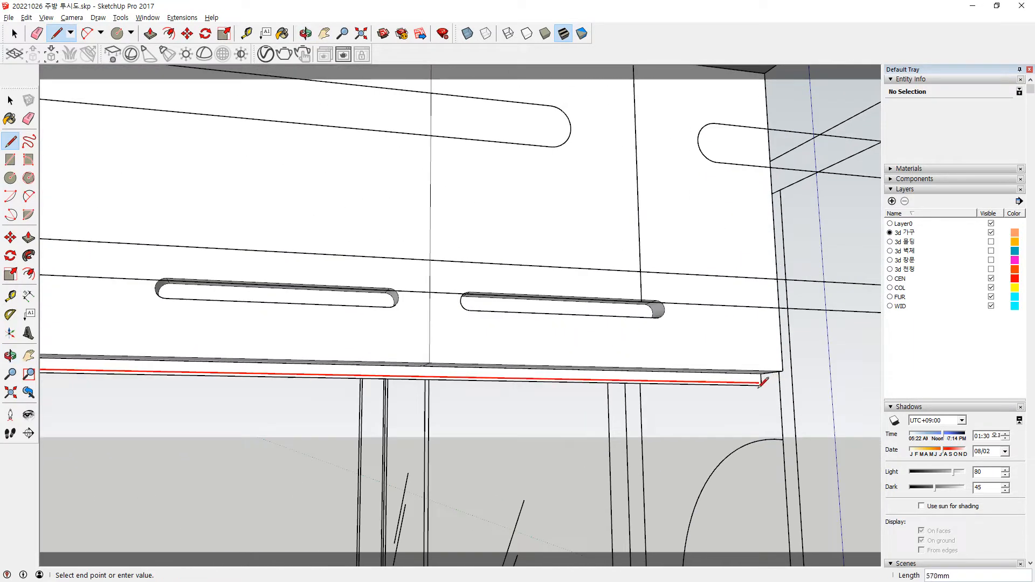
Draw the remaining lines from the strip's back edge up to the cabinet and to the bottom front corner, closing its underside and ends.
click(783, 370)
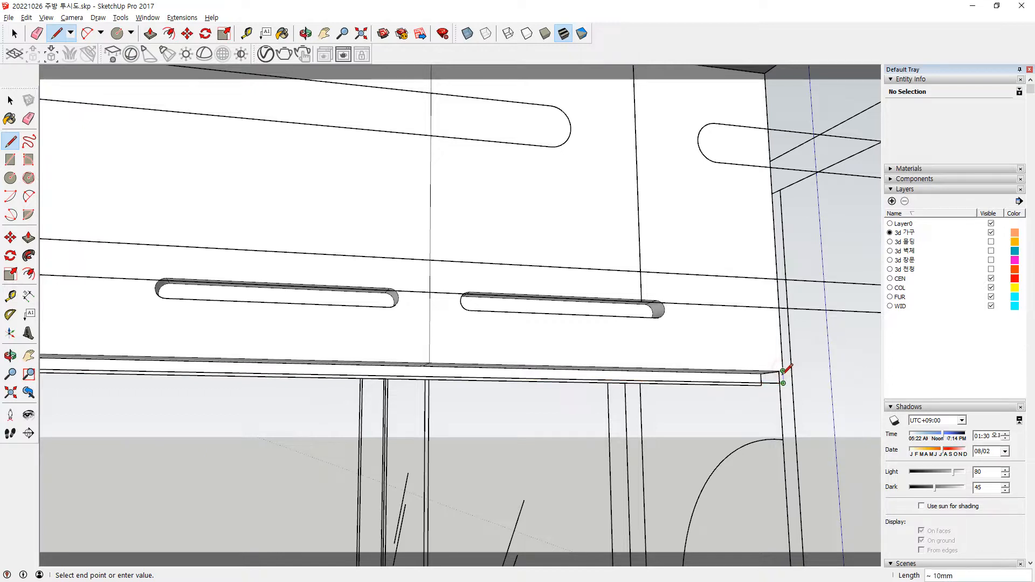
scroll(787, 372, up, 5)
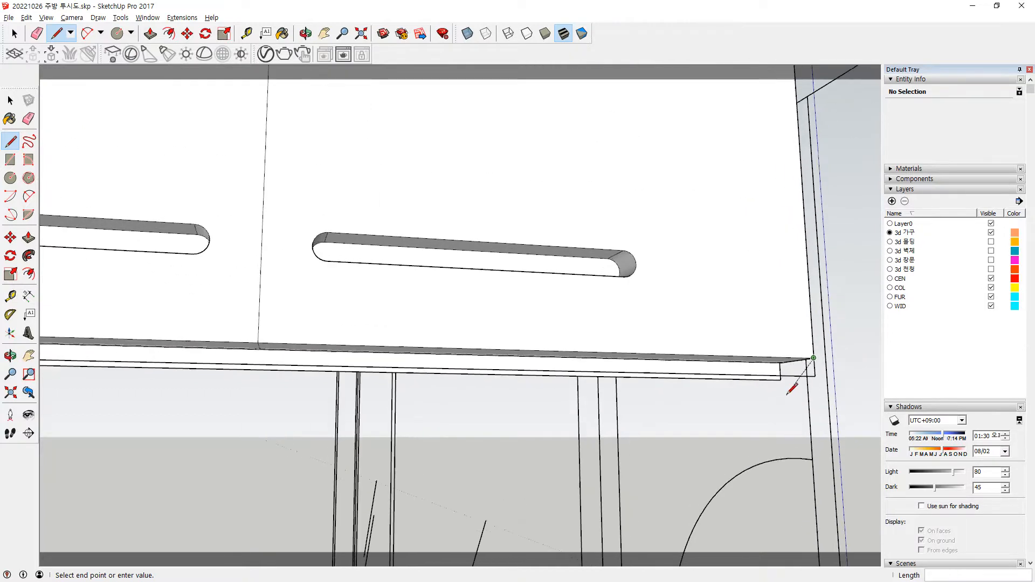
click(823, 371)
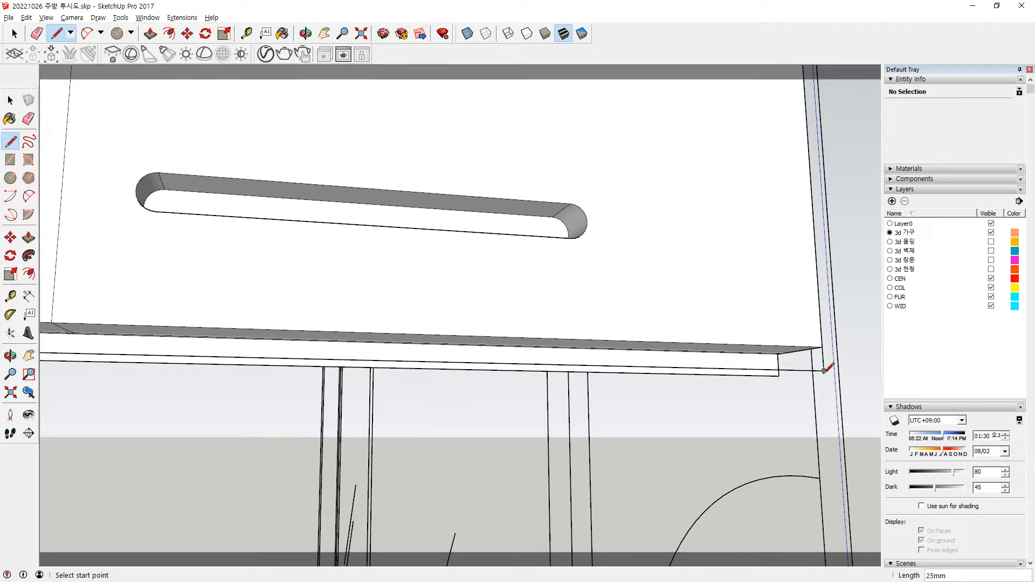
click(779, 376)
scroll(499, 370, down, 5)
middle_drag(194, 355, 439, 353)
scroll(326, 322, up, 2)
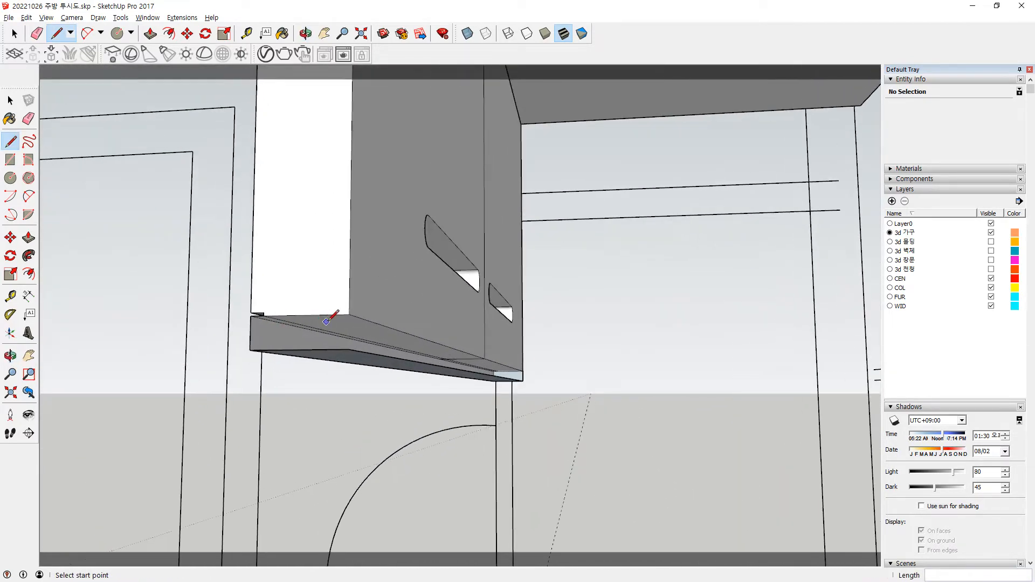
click(348, 349)
middle_drag(348, 349, 521, 352)
middle_drag(589, 388, 348, 398)
scroll(347, 397, up, 2)
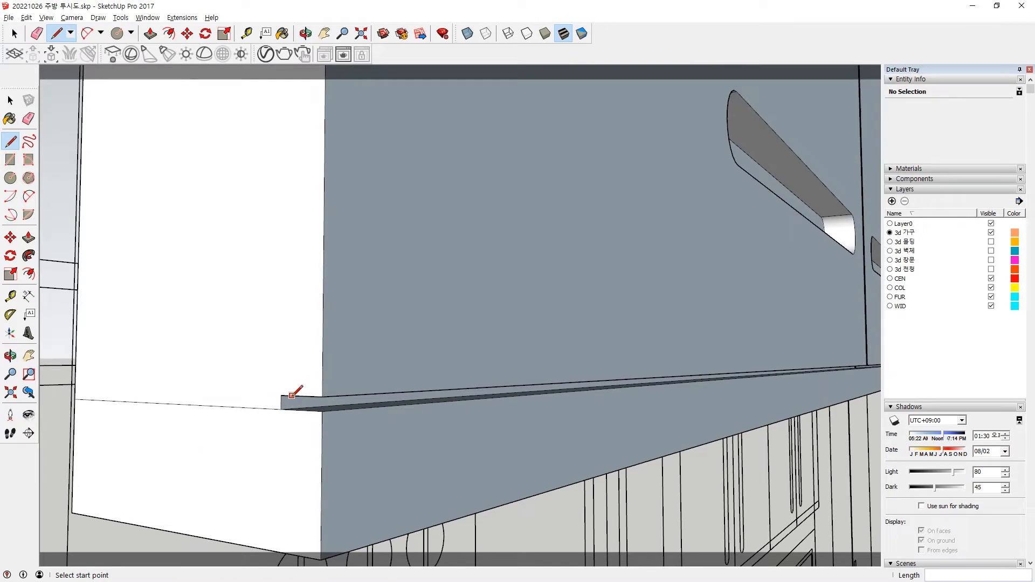
Push the recessed face beneath the left door back through the cabinet front's thickness and erase the leftover edge at the gap's outer end.
key(p)
drag(284, 401, 157, 401)
drag(88, 393, 243, 411)
scroll(242, 411, up, 4)
key(e)
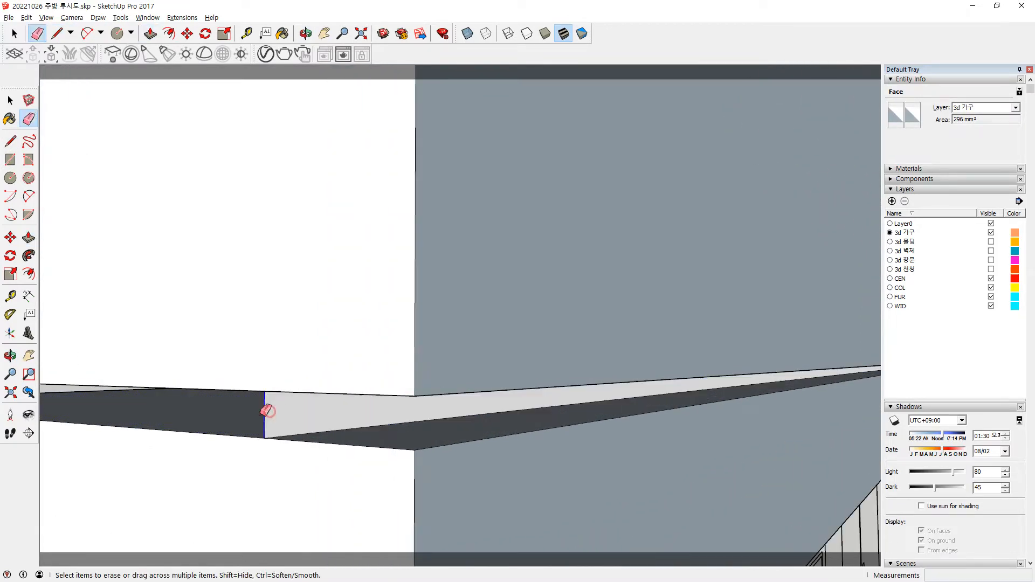
click(264, 412)
scroll(488, 389, down, 4)
mouse_move(704, 357)
middle_down()
mouse_move(151, 335)
mouse_move(138, 353)
middle_up()
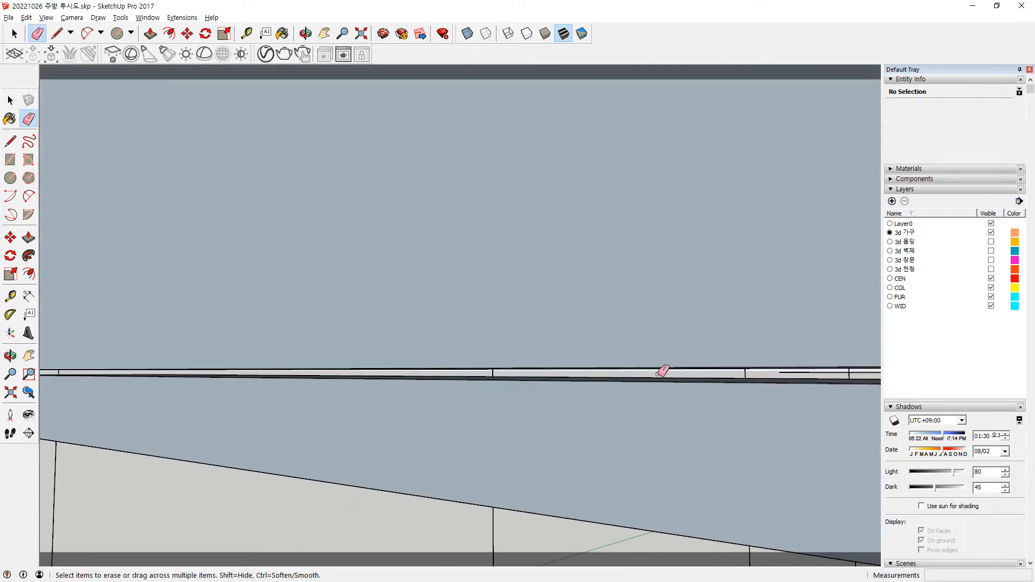
Erase the leftover vertical edge where the gap beneath the left door meets the vertical door gap.
scroll(652, 295, up, 5)
mouse_move(648, 300)
middle_down()
mouse_move(751, 296)
mouse_move(615, 305)
mouse_move(453, 296)
middle_up()
scroll(674, 310, up, 3)
mouse_move(697, 323)
middle_down()
mouse_move(682, 294)
mouse_move(490, 280)
middle_up()
scroll(551, 348, up, 4)
mouse_move(555, 350)
middle_down()
mouse_move(559, 325)
mouse_move(699, 354)
mouse_move(887, 334)
mouse_move(566, 363)
mouse_move(533, 356)
middle_up()
scroll(528, 356, up, 3)
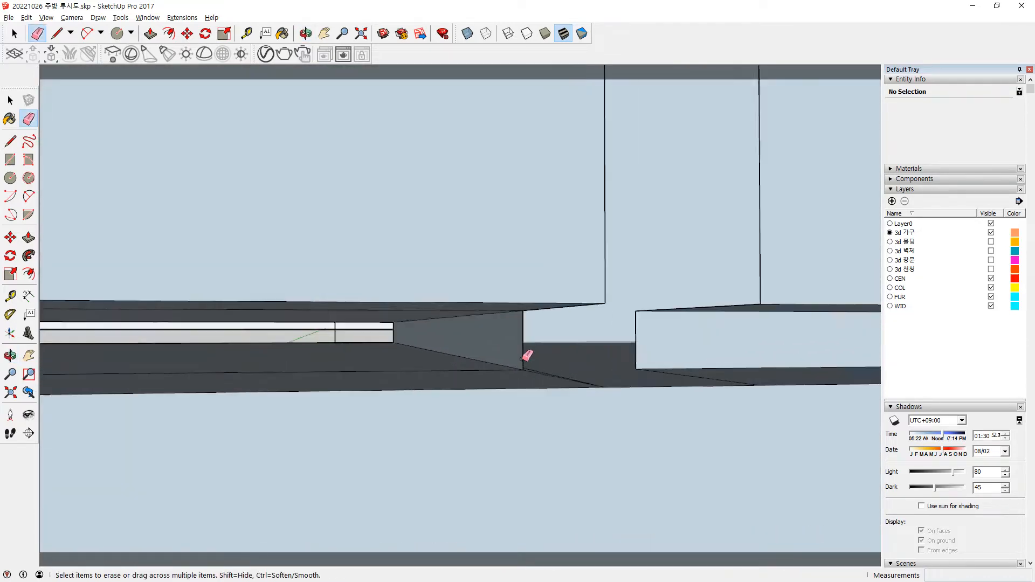
scroll(523, 358, up, 1)
click(525, 345)
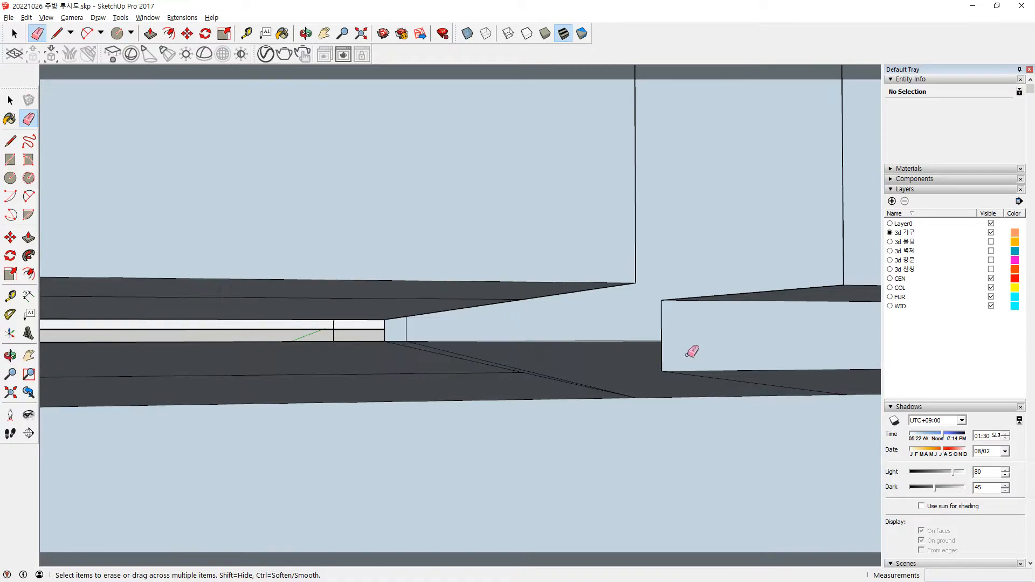
Push the recessed face beneath the right door back 26 mm and erase the leftover edge beside the vertical gap.
key(p)
drag(686, 351, 474, 344)
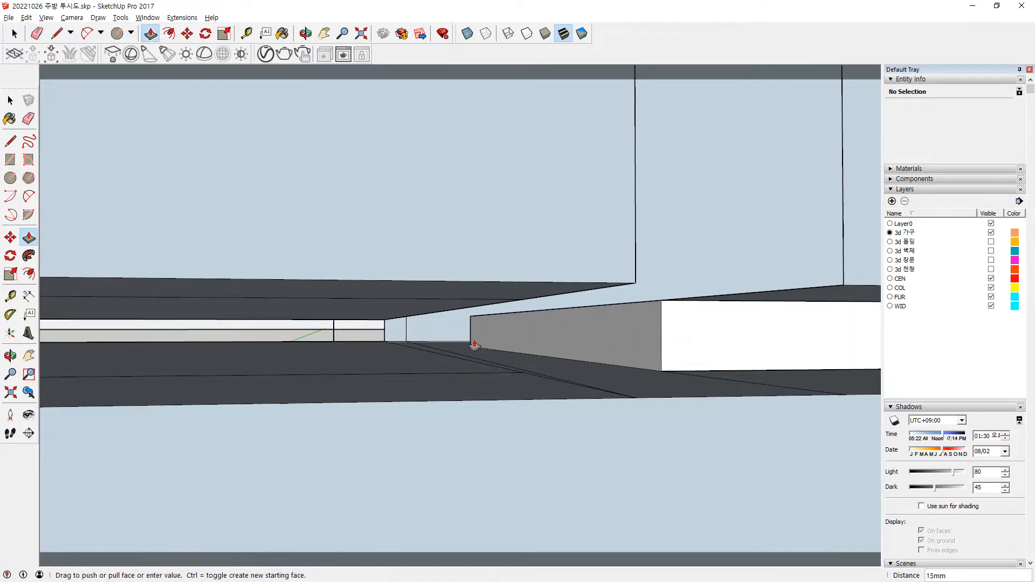
click(404, 336)
click(404, 330)
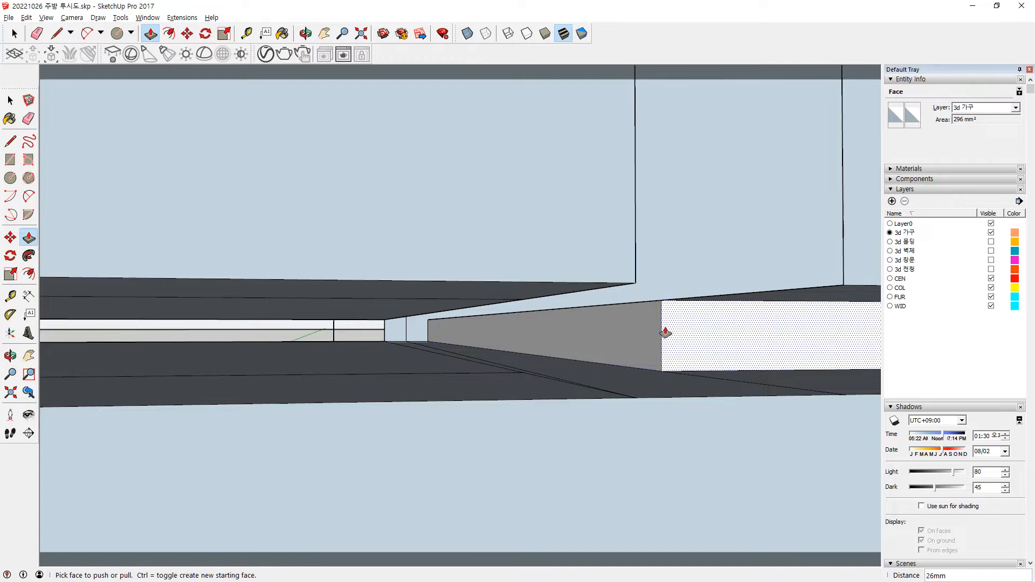
key(e)
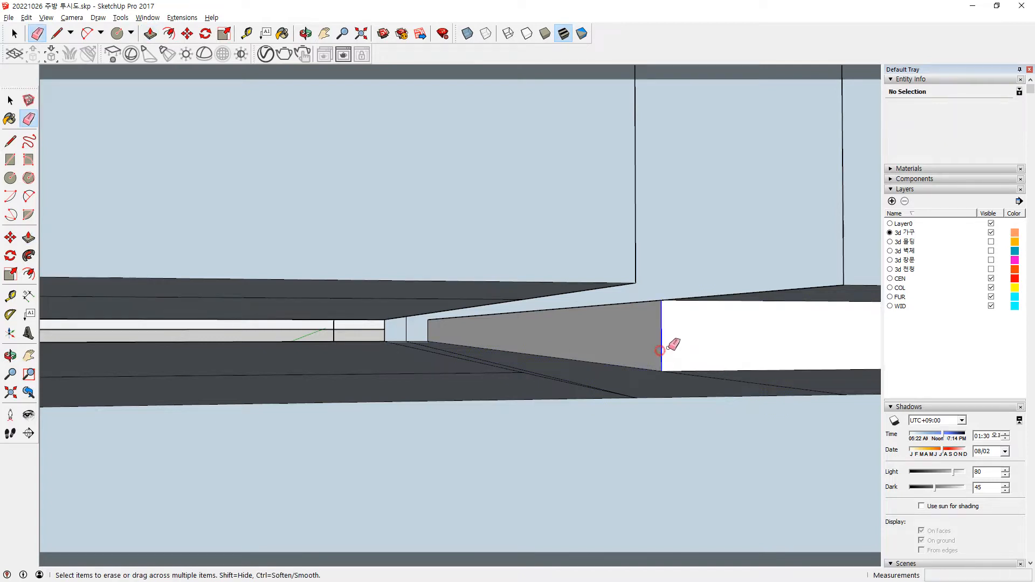
scroll(695, 355, down, 5)
mouse_move(700, 354)
middle_down()
mouse_move(735, 353)
mouse_move(267, 330)
mouse_move(368, 354)
middle_up()
Examine the short upper cabinet with its doors, gaps and lower strip from several angles.
scroll(369, 355, down, 10)
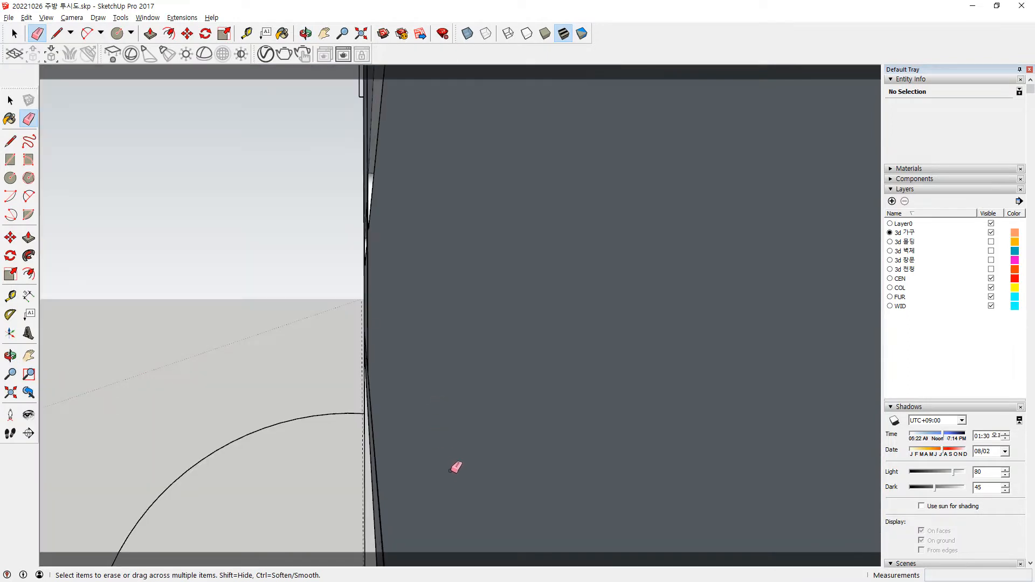
scroll(474, 442, down, 5)
scroll(504, 188, up, 10)
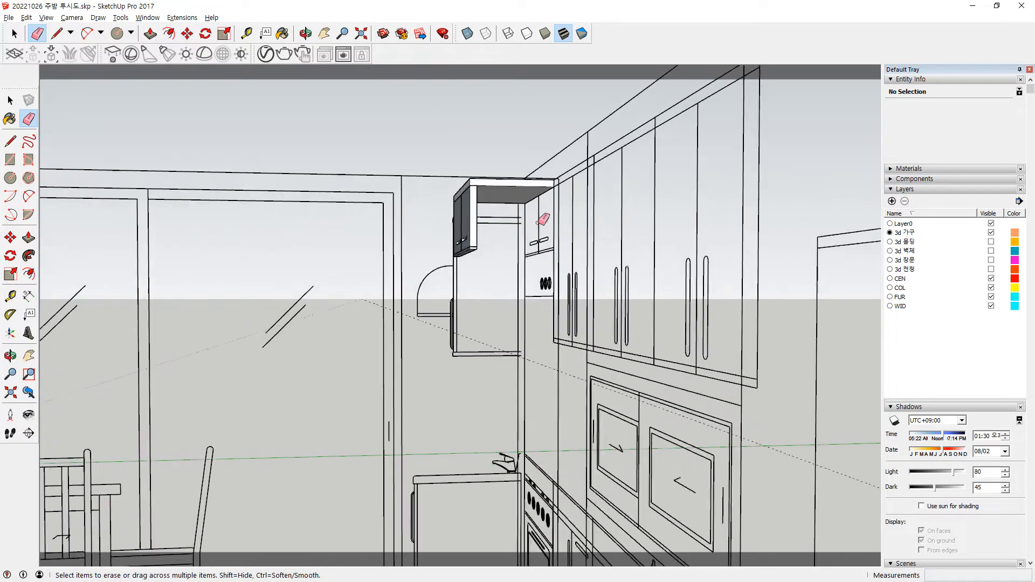
mouse_move(491, 238)
middle_down()
mouse_move(406, 270)
mouse_move(314, 258)
mouse_move(430, 259)
mouse_move(473, 301)
mouse_move(543, 282)
mouse_move(604, 294)
middle_up()
scroll(469, 303, down, 2)
mouse_move(520, 307)
middle_down()
mouse_move(526, 334)
mouse_move(555, 285)
middle_up()
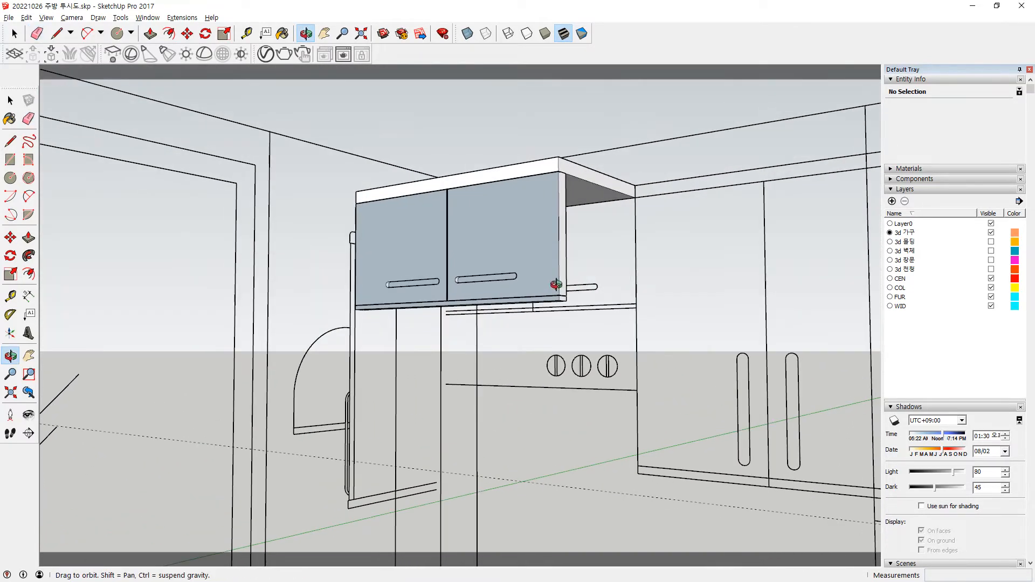
scroll(481, 326, down, 2)
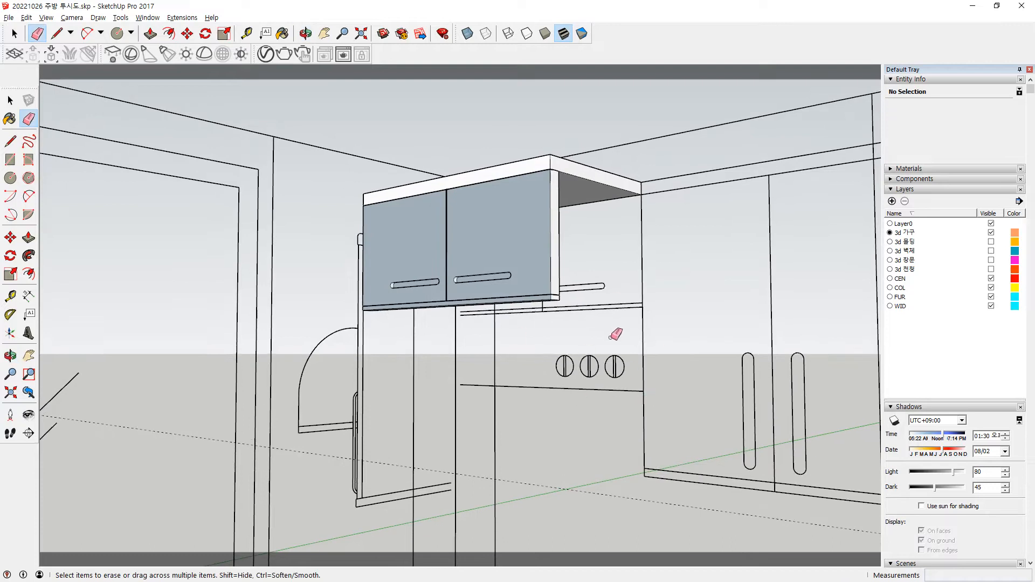
mouse_move(354, 344)
middle_down()
mouse_move(342, 363)
mouse_move(377, 356)
middle_up()
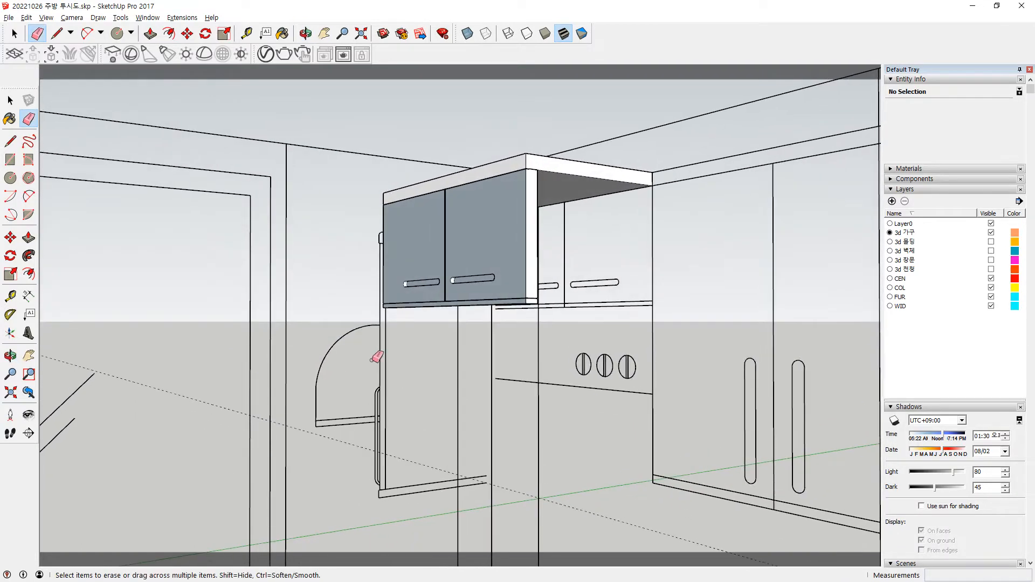
scroll(378, 378, up, 3)
key(r)
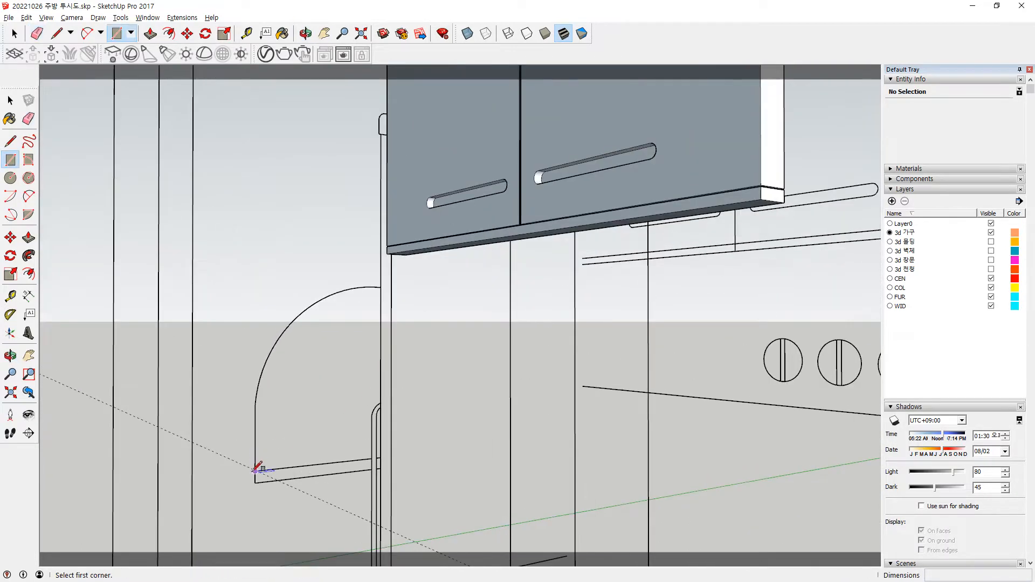
click(381, 468)
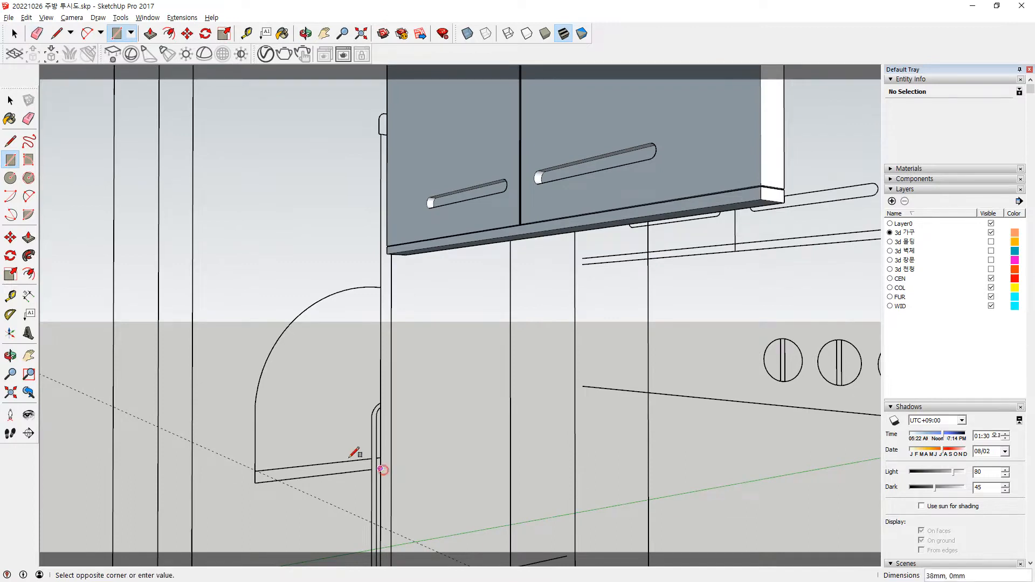
click(256, 405)
key(c)
click(380, 398)
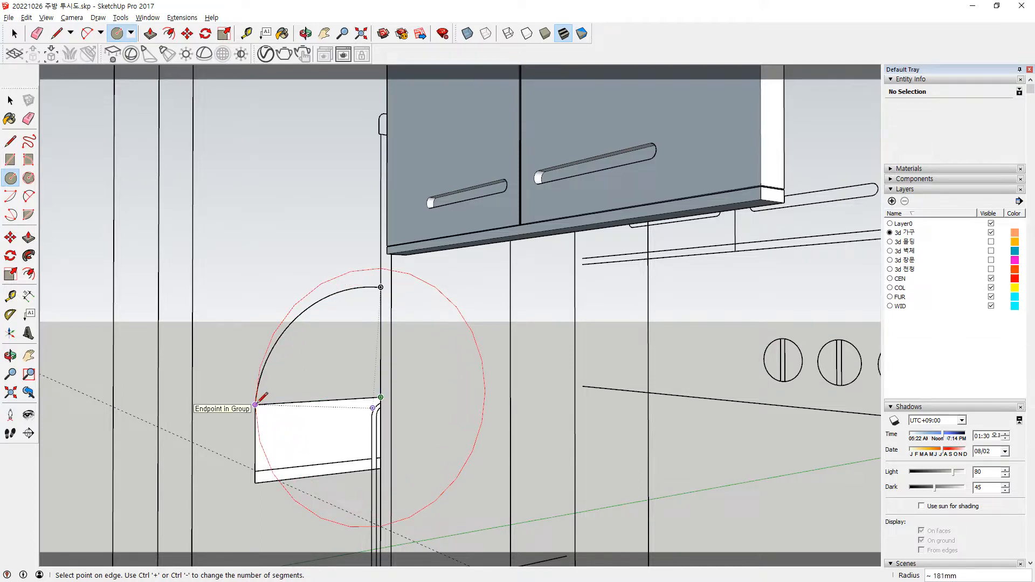
key(Escape)
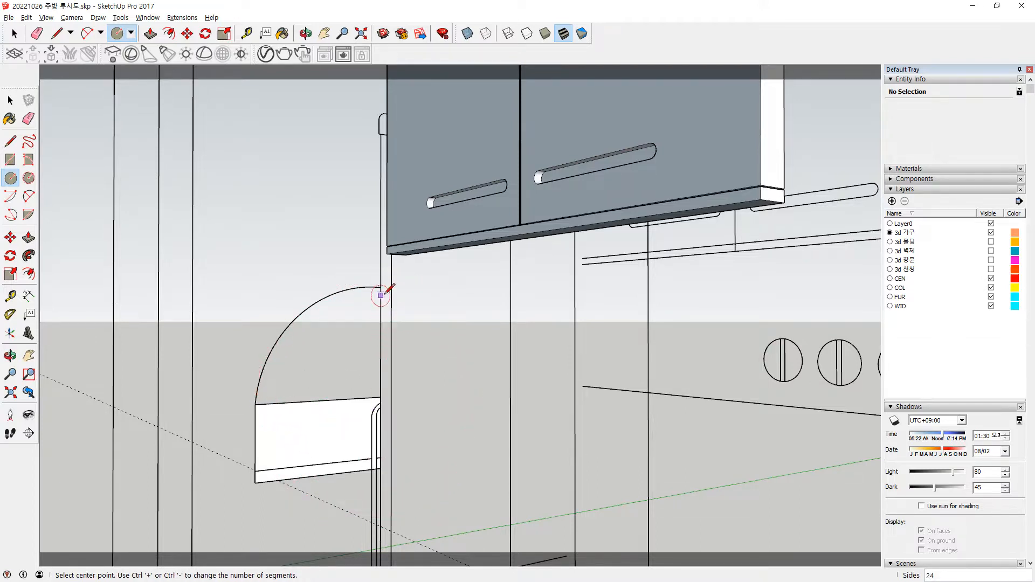
click(357, 447)
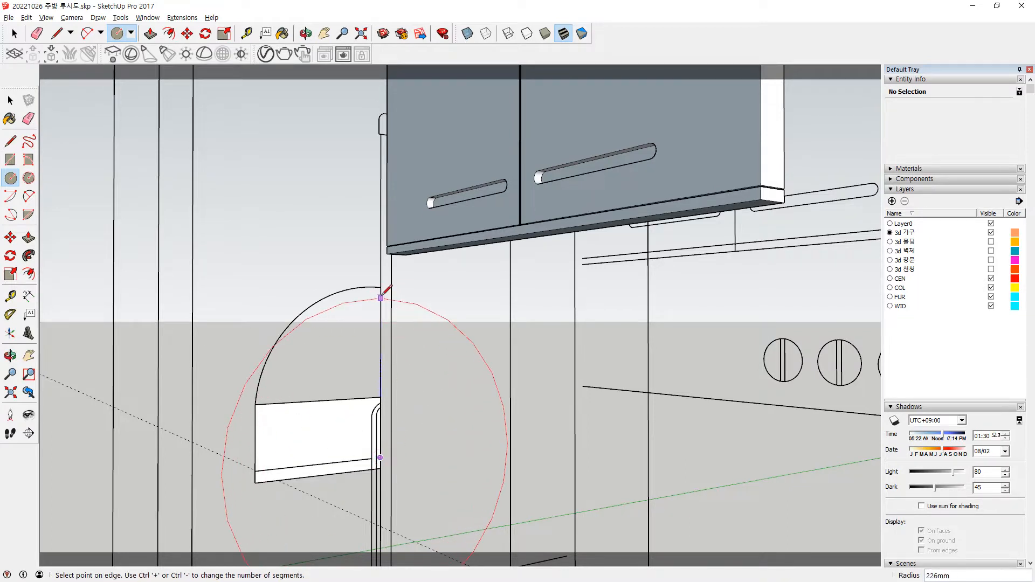
key(Escape)
key(e)
drag(338, 444, 339, 478)
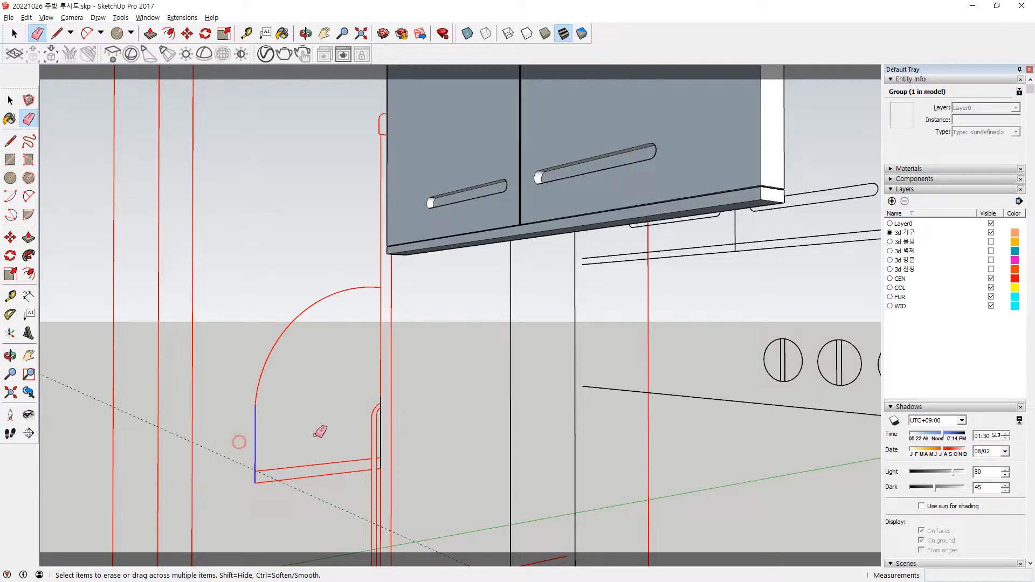
key(c)
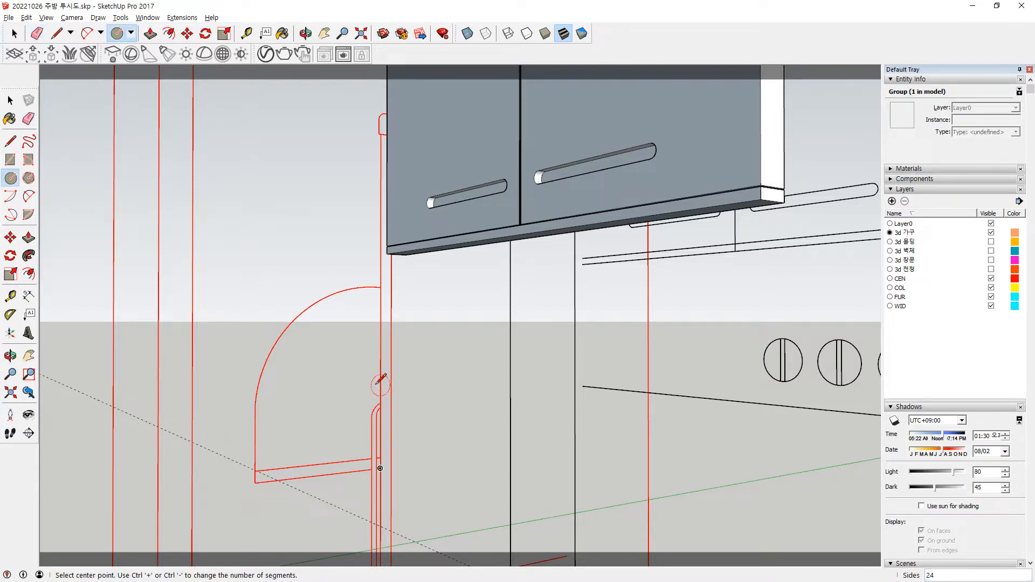
click(380, 384)
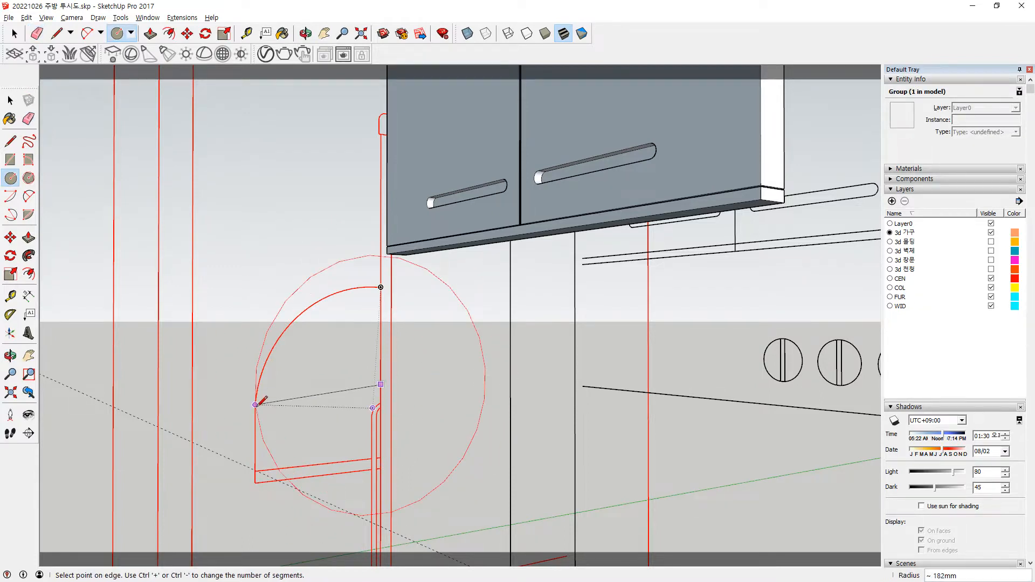
key(Escape)
Draw a rectangle over the straight lower part of the quarter-round outline and a circle centred on its inner upper corner reaching the outer one.
key(r)
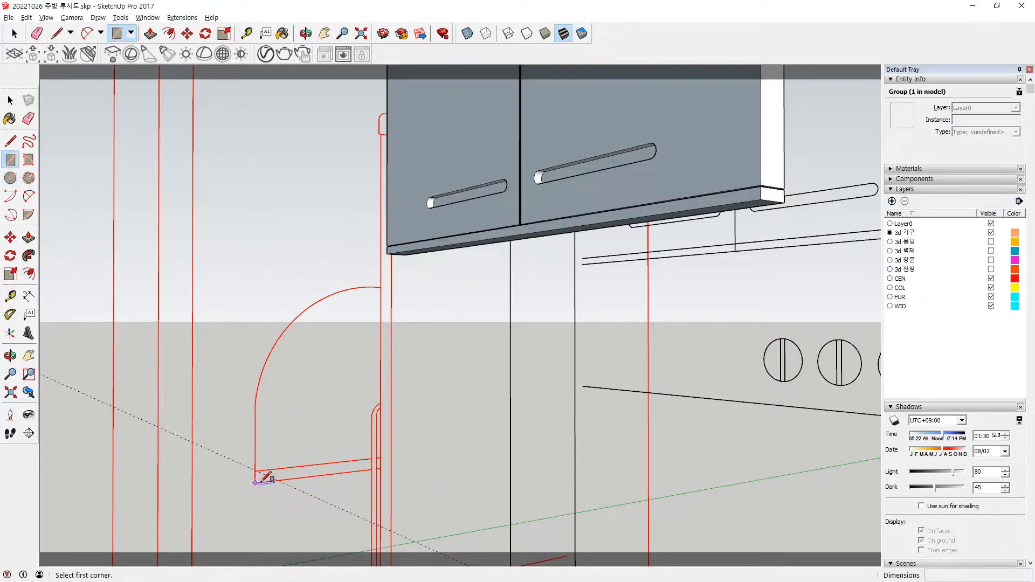
click(380, 468)
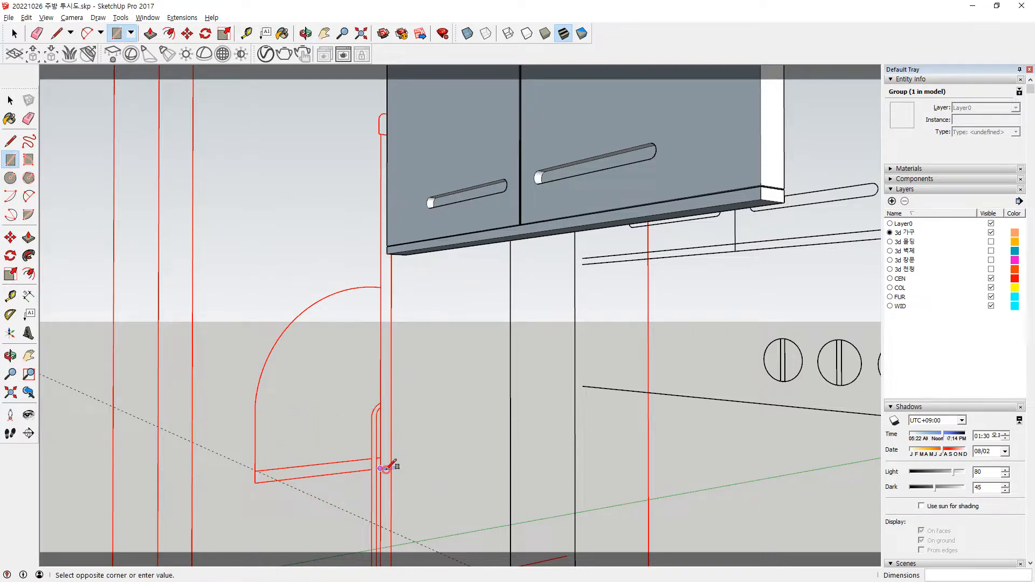
click(255, 404)
key(c)
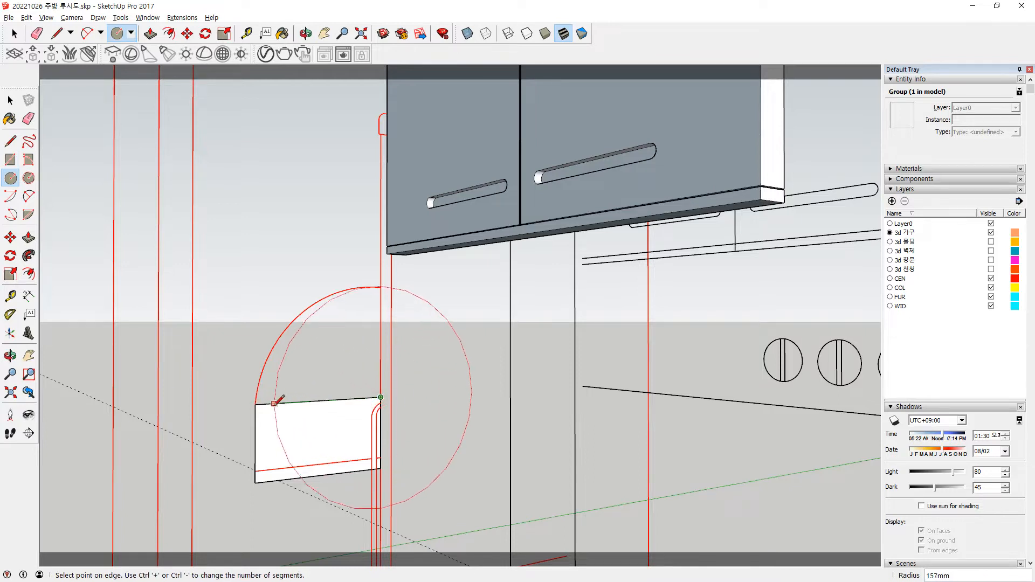
click(258, 406)
scroll(346, 418, up, 3)
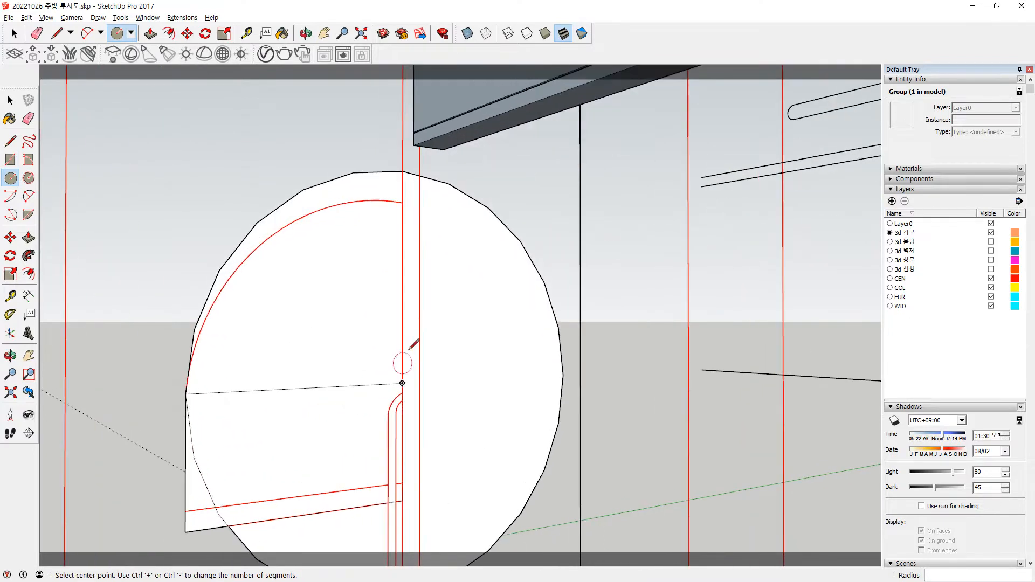
Scale the connected circle and rectangle geometry vertically so its top meets the top of the quarter-round outline.
key(space)
double_click(469, 331)
key(m)
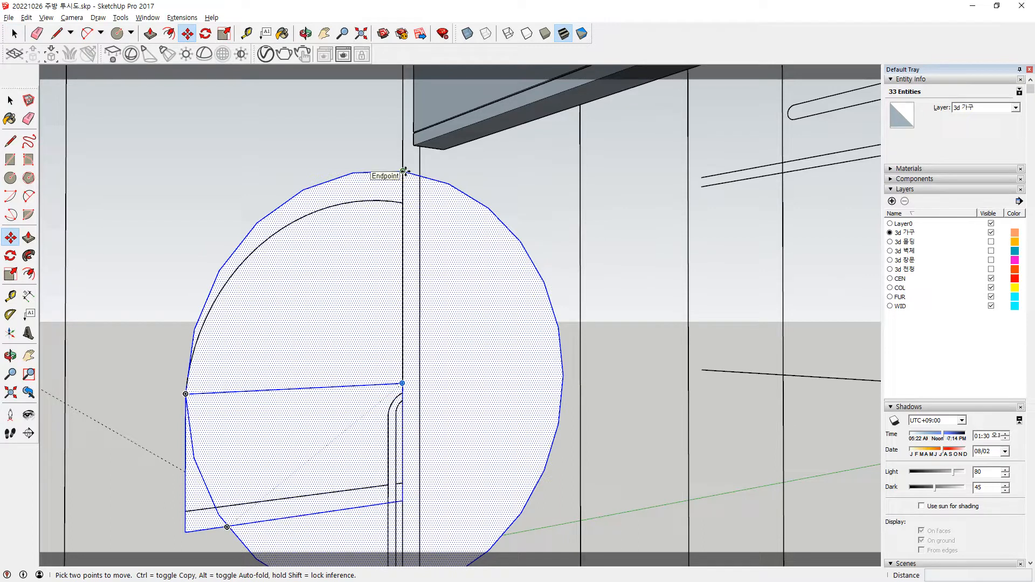
click(404, 171)
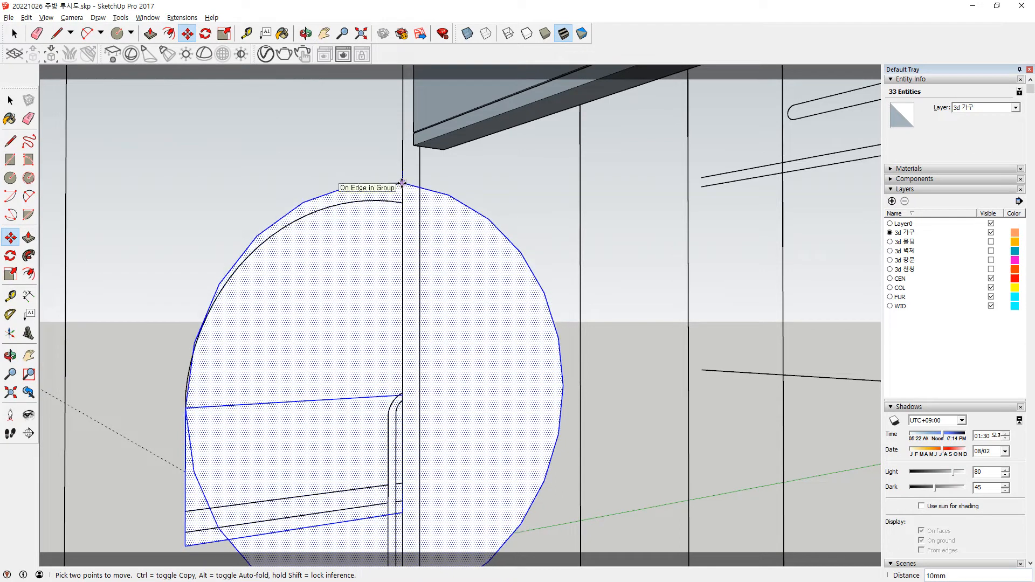
key(Escape)
middle_drag(399, 243, 300, 247)
key(space)
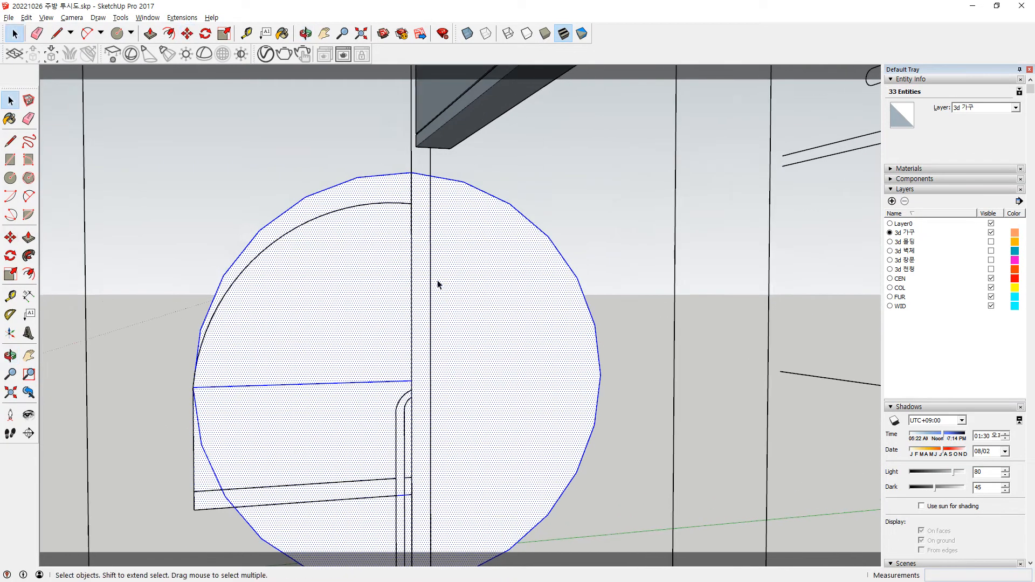
scroll(431, 257, down, 2)
key(s)
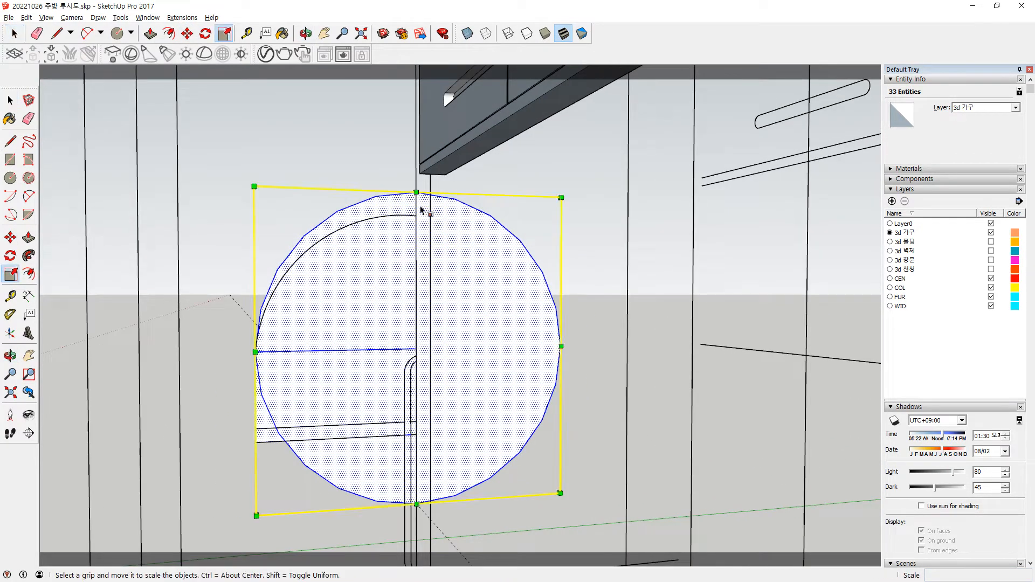
drag(416, 189, 415, 216)
key(ctrl+t)
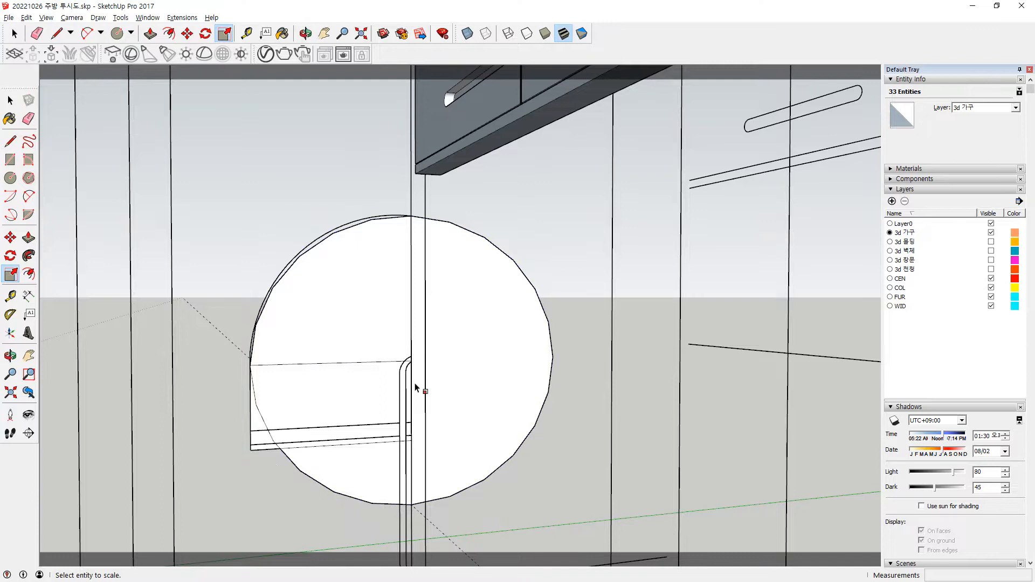
Draw a vertical line from the circle's centre to its top point and erase the circle's arc beyond the quarter-round profile.
key(l)
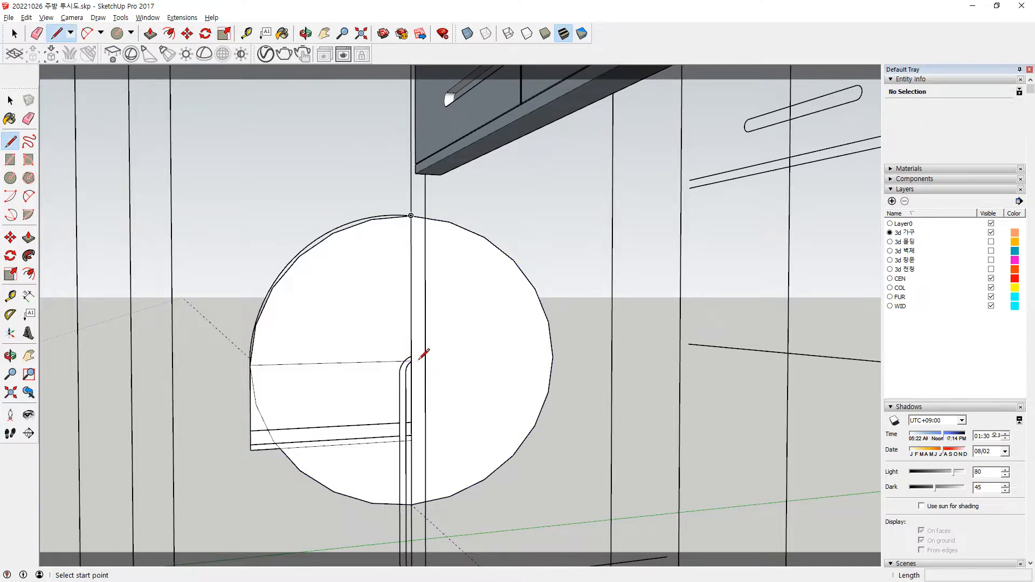
scroll(423, 352, up, 5)
scroll(419, 377, down, 3)
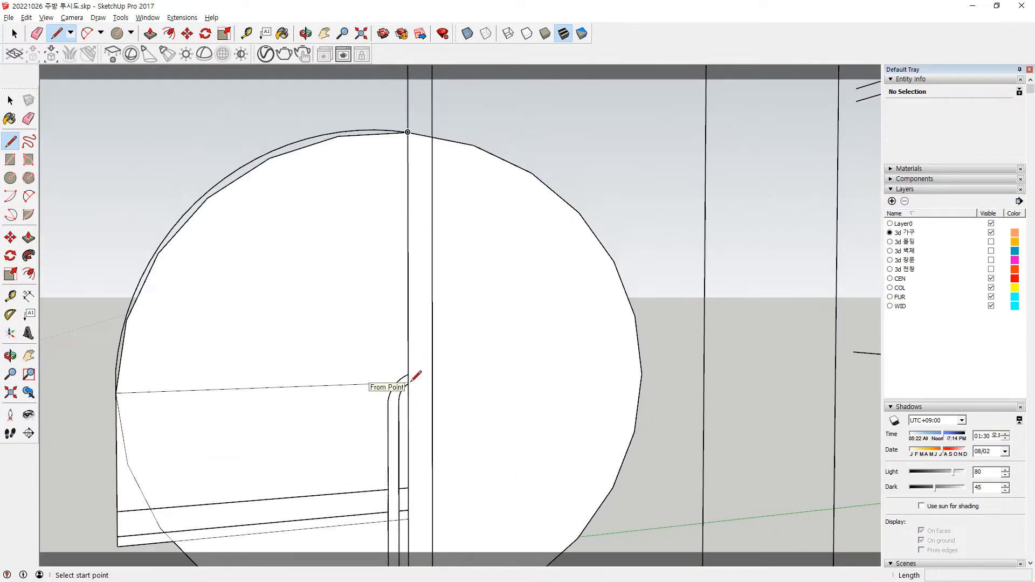
scroll(413, 379, down, 3)
key(r)
click(408, 475)
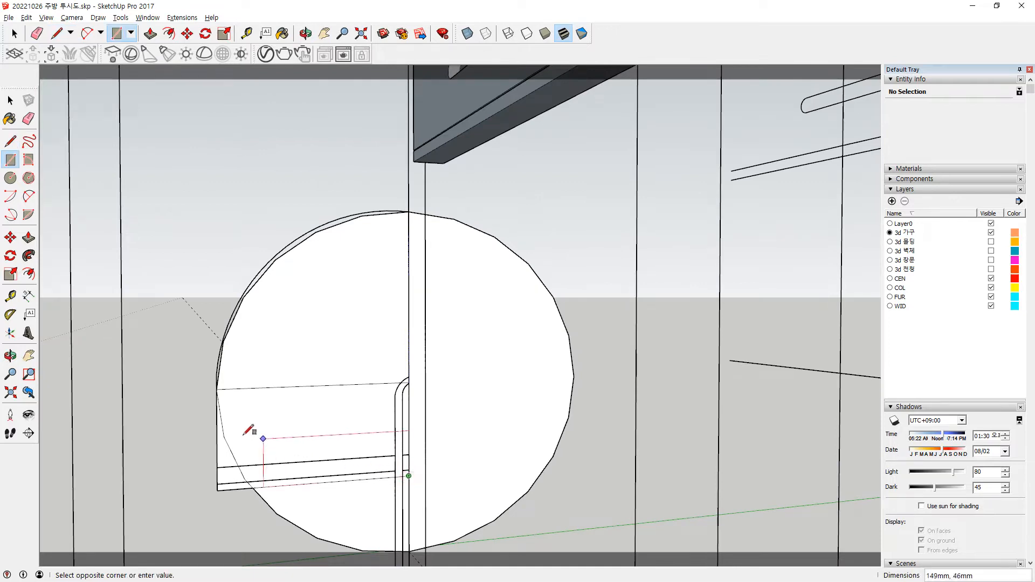
key(l)
click(409, 381)
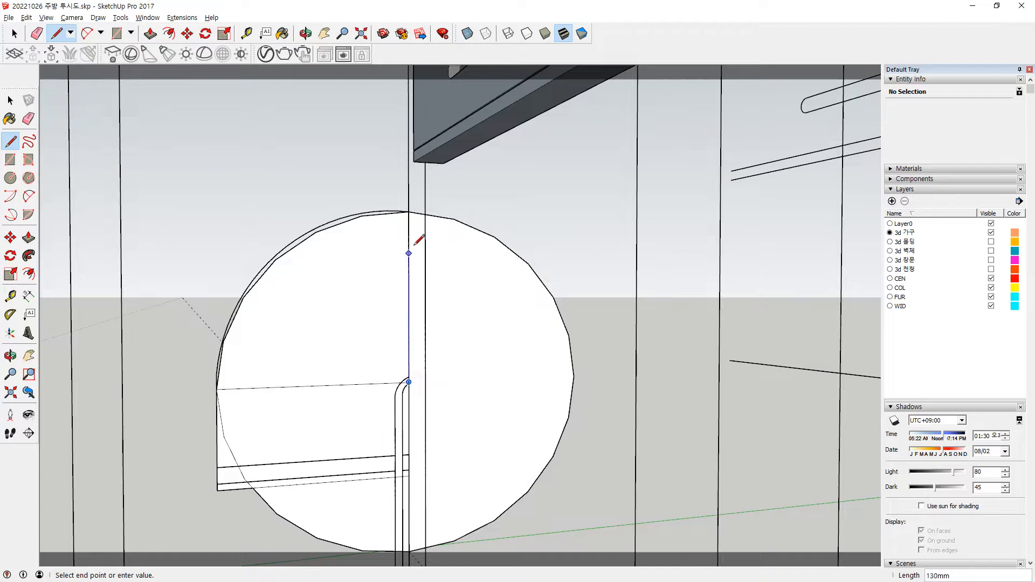
click(414, 212)
key(e)
click(555, 300)
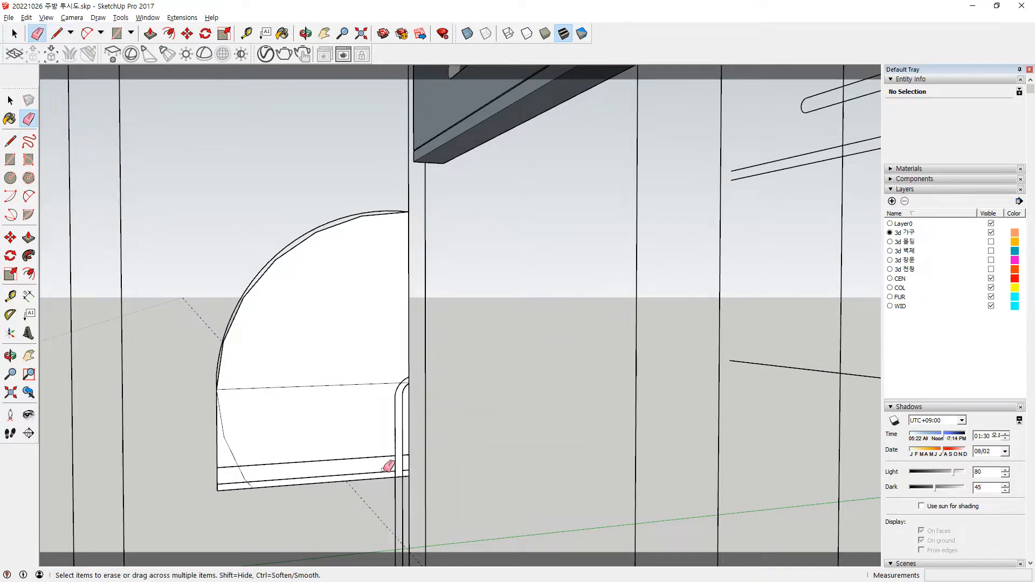
Extrude the quarter-round profile 612 mm lengthwise beneath the short upper cabinet.
mouse_move(253, 410)
middle_down()
mouse_move(342, 455)
mouse_move(300, 387)
mouse_move(312, 422)
mouse_move(867, 399)
mouse_move(534, 400)
mouse_move(316, 416)
middle_up()
key(p)
click(308, 423)
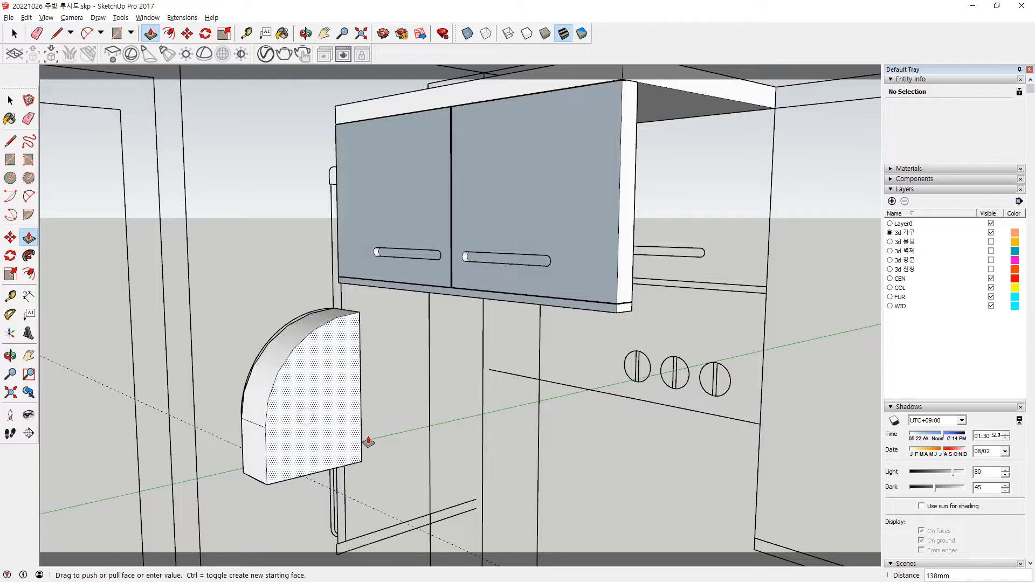
click(624, 294)
middle_drag(362, 471, 663, 339)
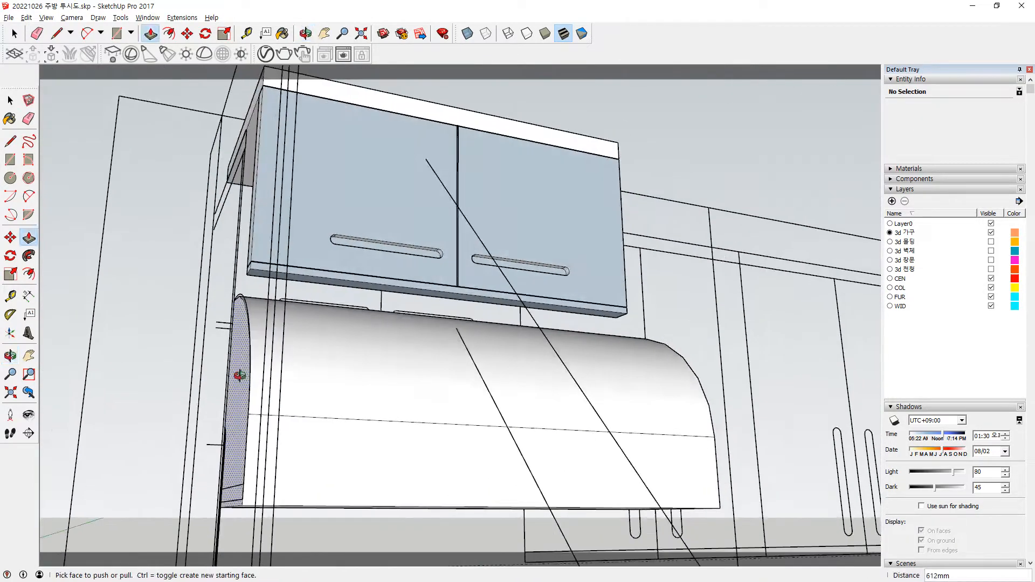
Draw a horizontal line across the full length of the front face at the height of the outline's upper strip line.
middle_drag(238, 374, 365, 377)
scroll(364, 493, up, 3)
scroll(358, 520, up, 2)
middle_drag(379, 473, 340, 466)
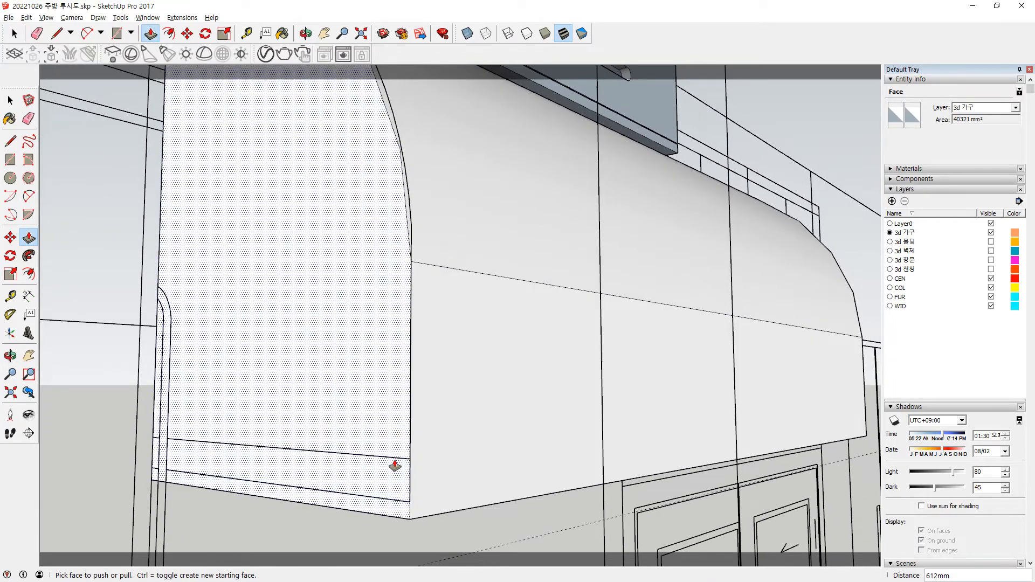
key(l)
click(410, 458)
scroll(701, 431, down, 2)
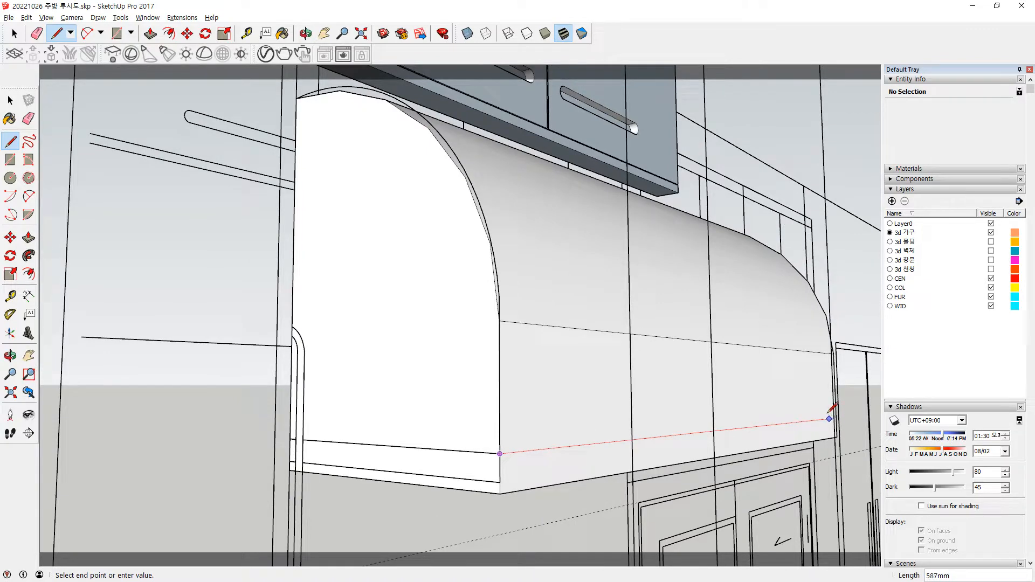
middle_drag(834, 410, 562, 434)
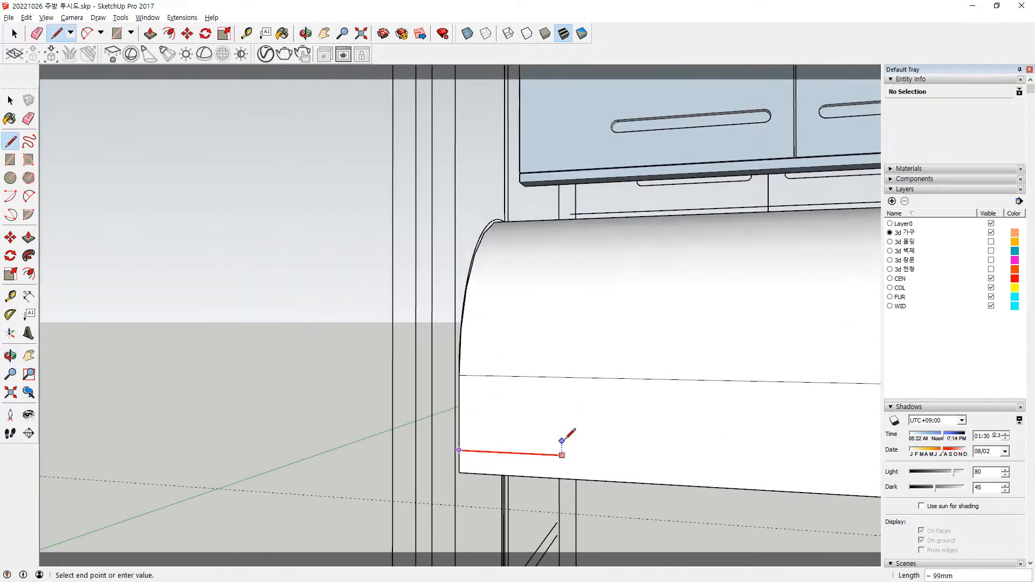
scroll(647, 448, down, 2)
middle_drag(737, 452, 699, 482)
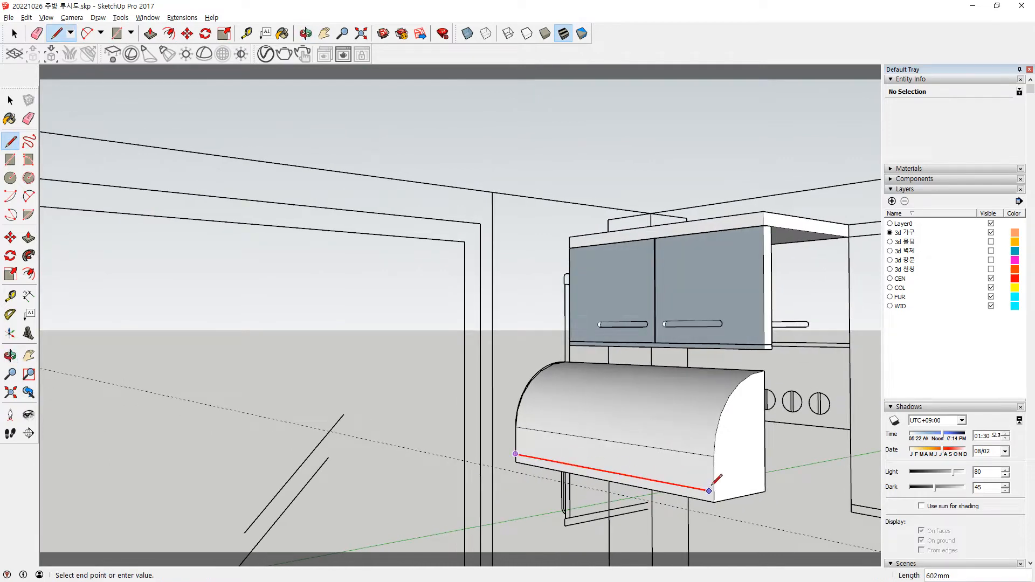
click(714, 486)
scroll(700, 486, up, 8)
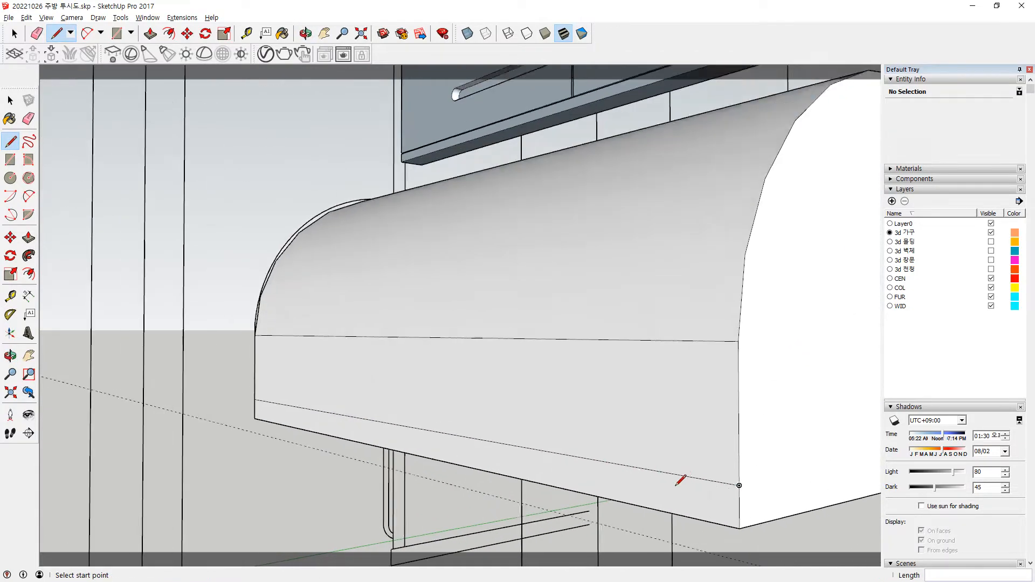
Copy the horizontal front line 1 mm upward and move the original line 1 mm downward.
key(space)
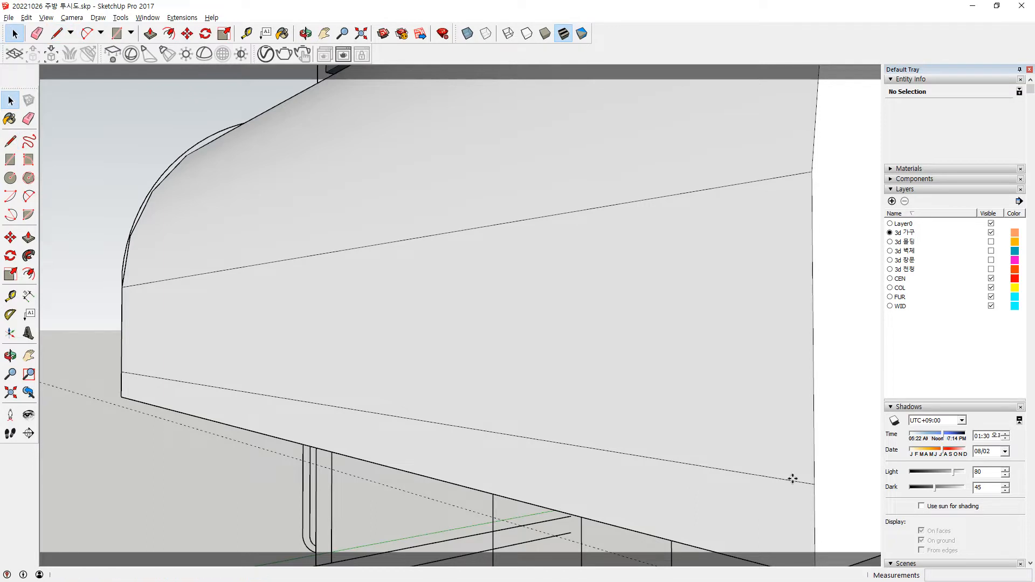
key(m)
click(814, 483)
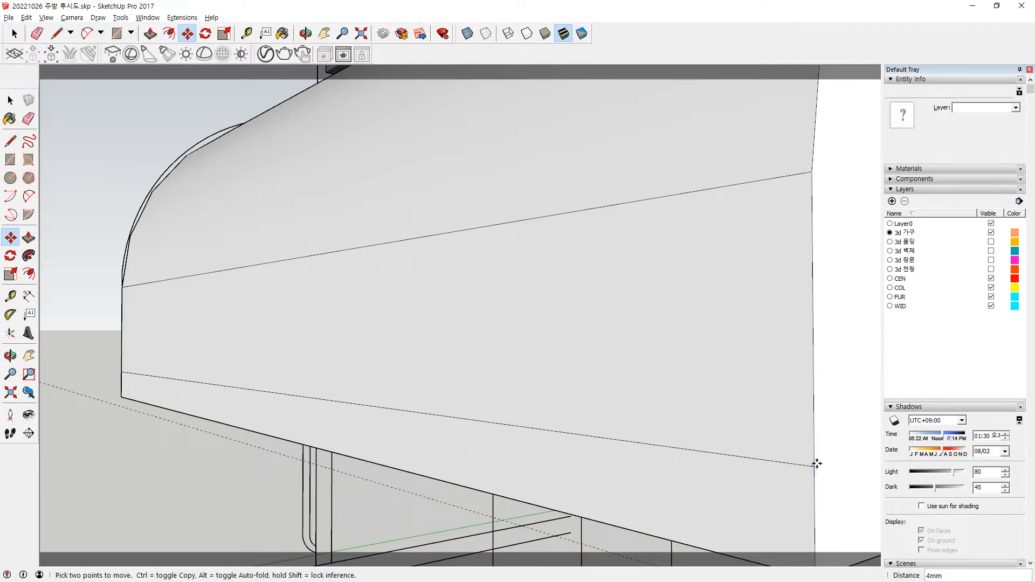
key(Escape)
click(651, 459)
key(ctrl)
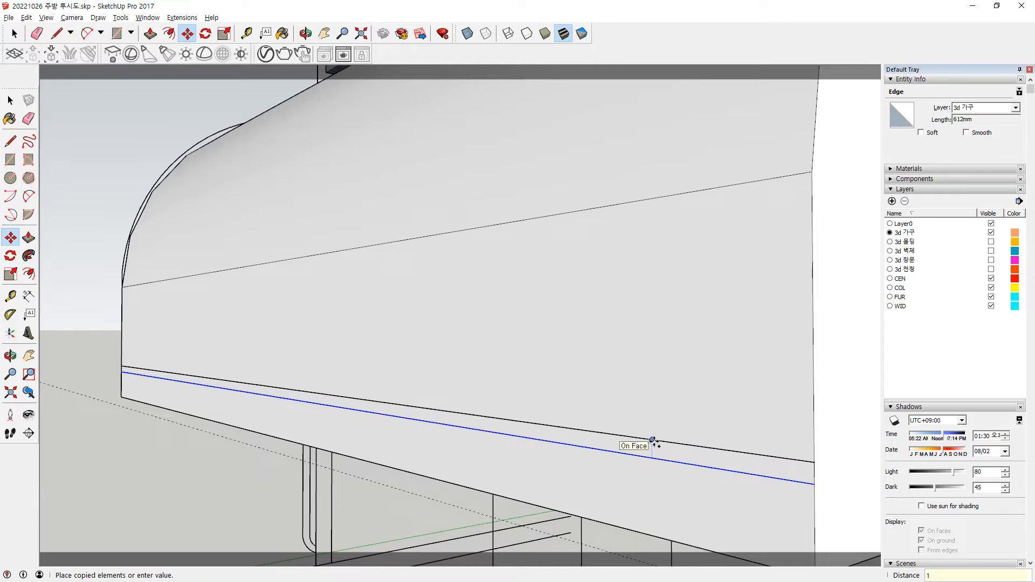
key(Return)
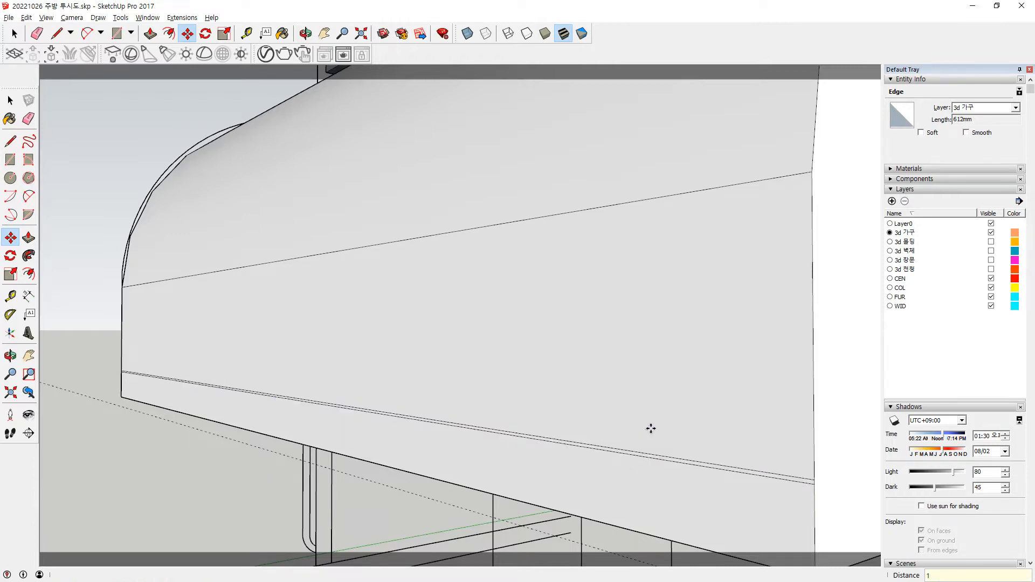
click(638, 456)
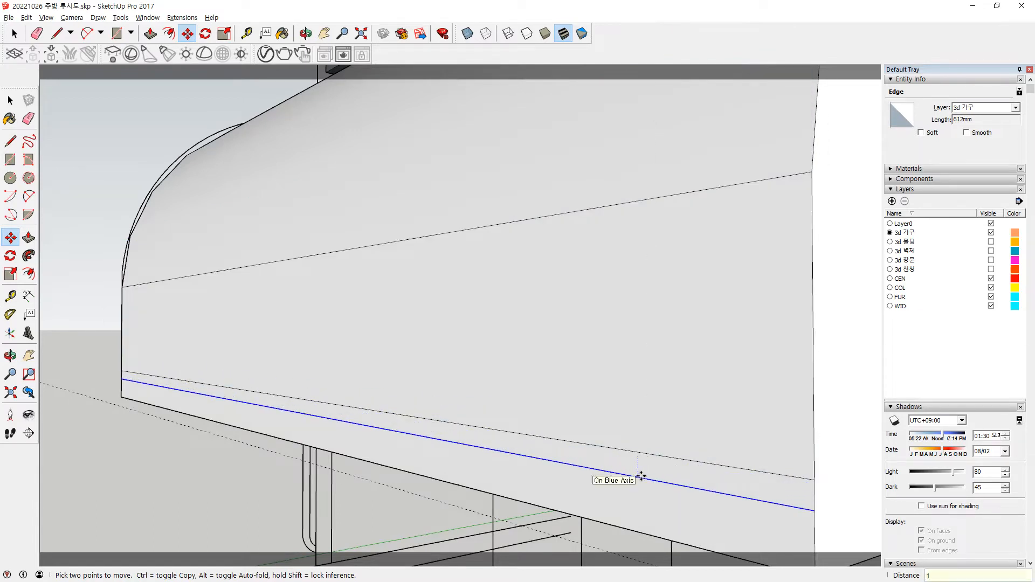
key(Return)
Push the narrow face between the two horizontal front lines back 10 mm.
key(p)
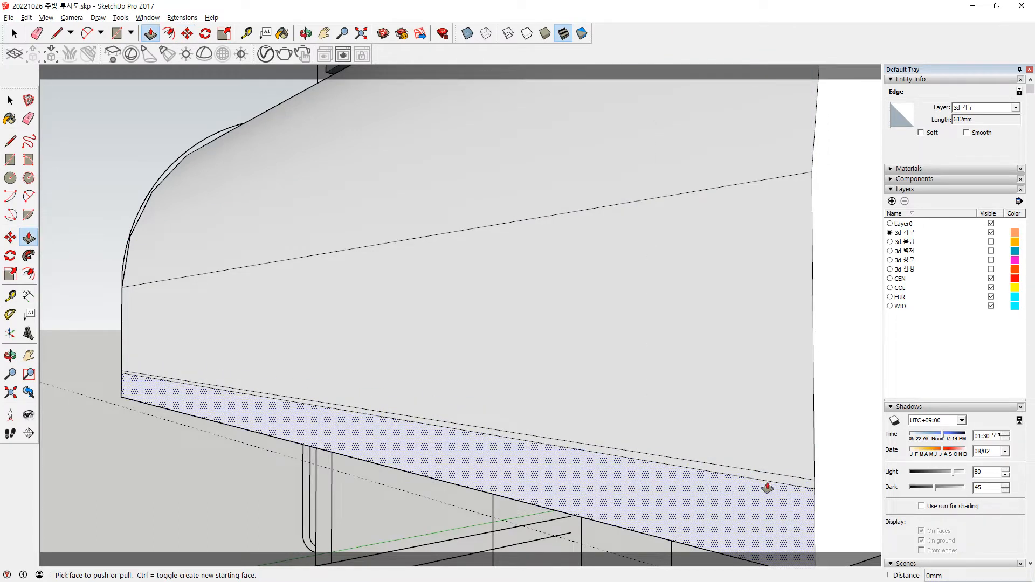
click(772, 480)
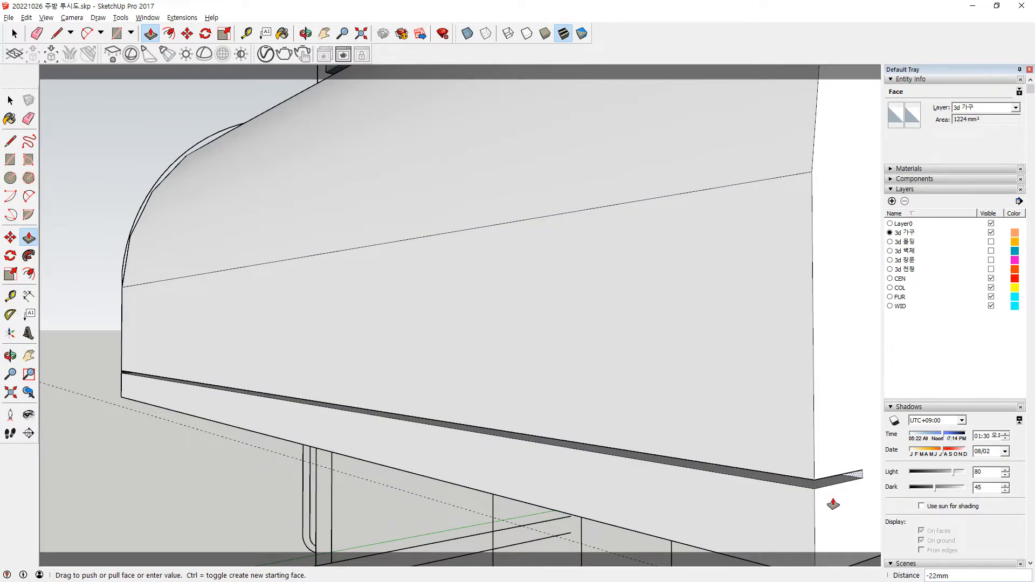
key(Return)
Push the groove's inner face back about 171 mm more, cutting the slot through the body's full depth.
scroll(802, 511, down, 3)
middle_drag(688, 490, 624, 513)
scroll(512, 428, up, 5)
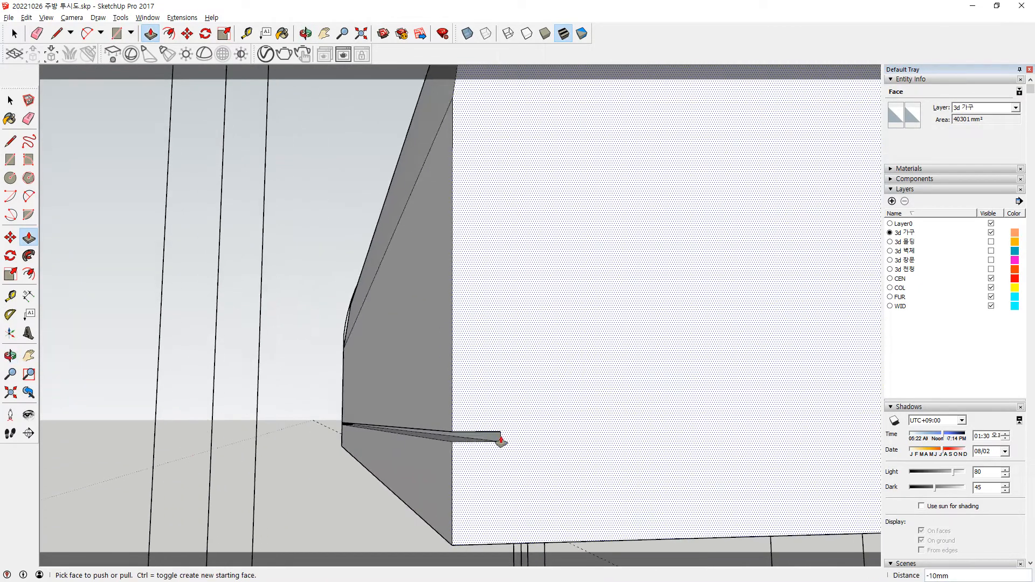
click(497, 441)
scroll(802, 442, down, 4)
middle_drag(798, 439, 636, 241)
click(724, 430)
Extend the rear face of the rounded upper body 365 mm backward.
scroll(480, 381, down, 2)
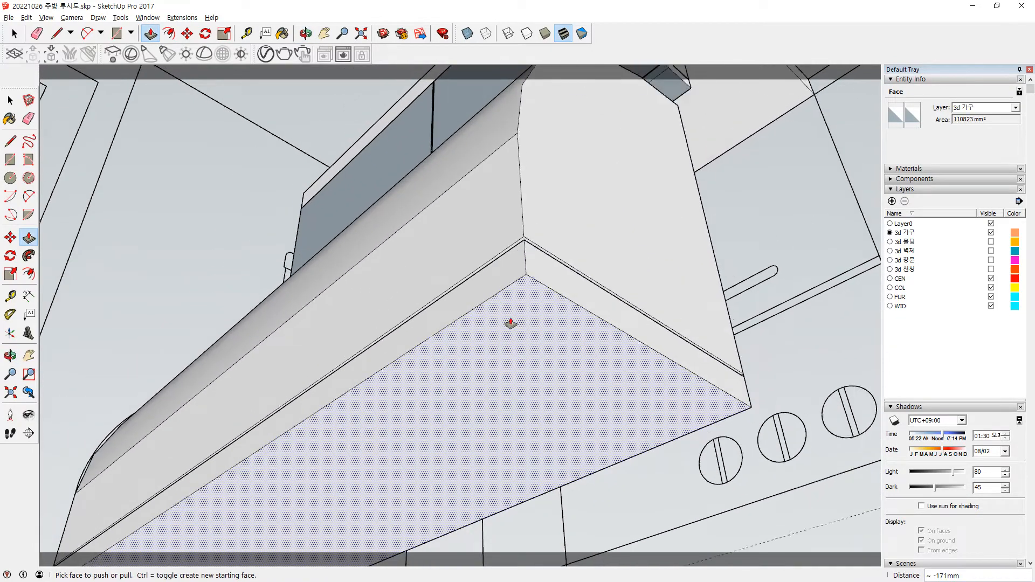
middle_drag(511, 315, 421, 508)
scroll(555, 395, down, 1)
middle_drag(558, 396, 339, 425)
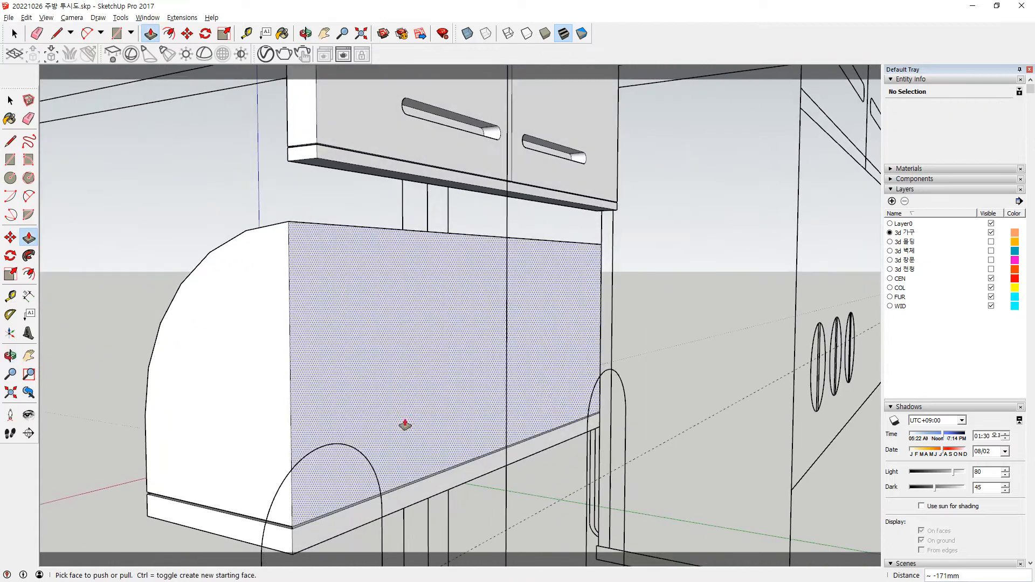
scroll(434, 419, down, 1)
click(453, 345)
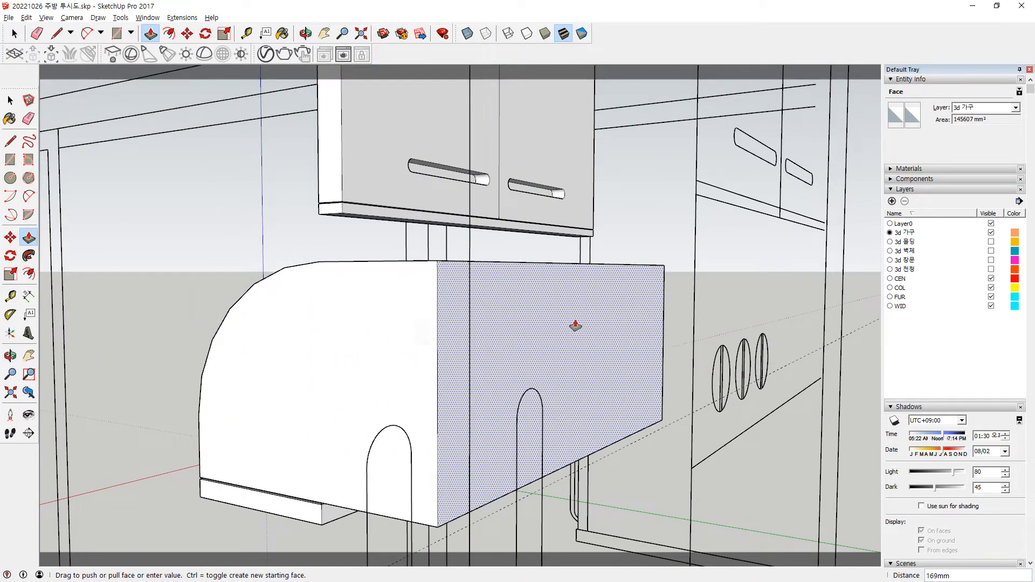
click(697, 249)
scroll(488, 423, down, 2)
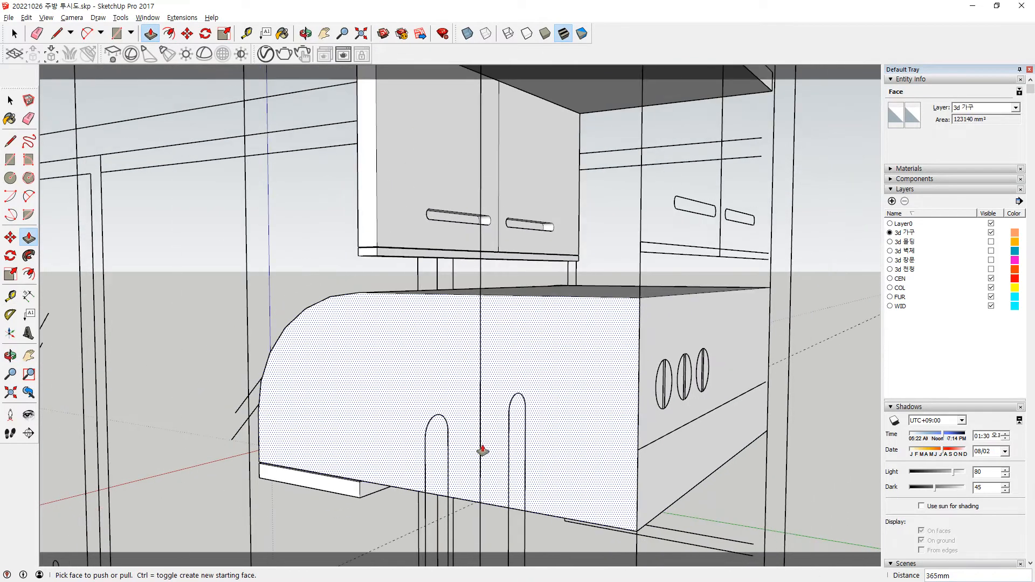
Extend the rear face of the lower strip backward to line up with the back of the rounded body.
shift+middle_drag(483, 443, 493, 319)
click(385, 389)
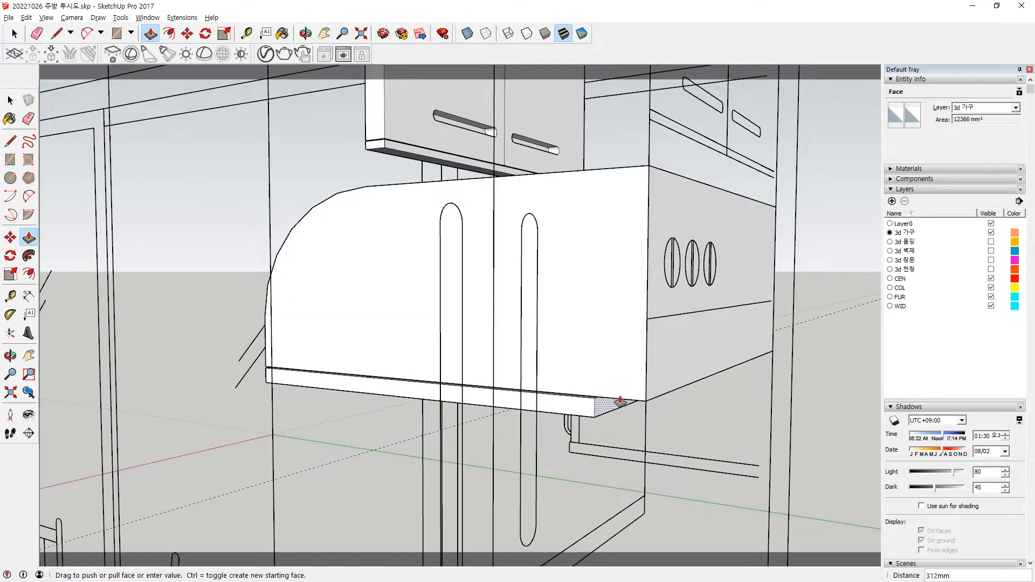
click(646, 433)
Draw a circle over the first round knob outline, from its centre out to the top of the outline.
middle_drag(647, 429, 370, 363)
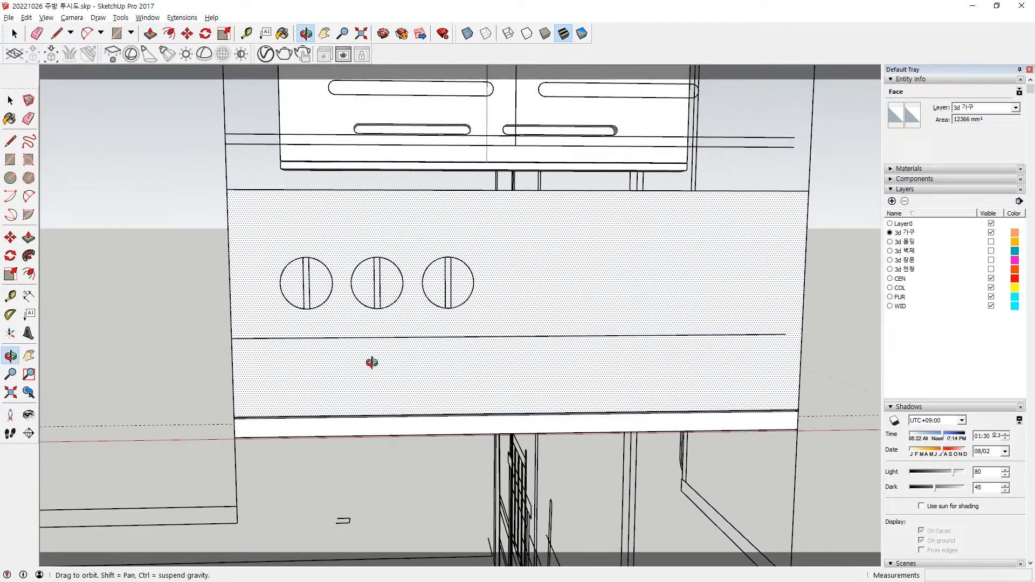
scroll(305, 291, up, 2)
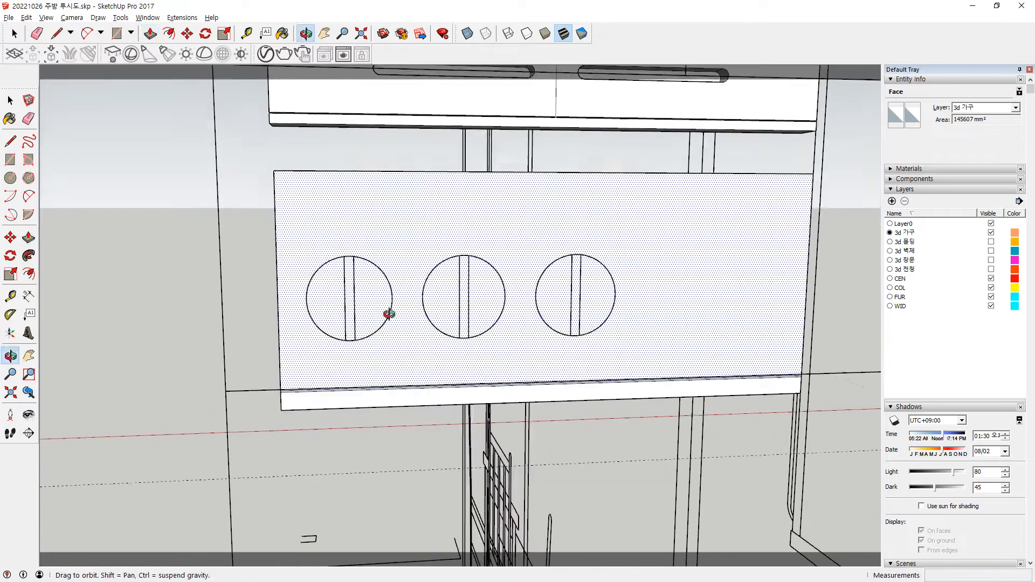
middle_drag(331, 300, 590, 326)
scroll(596, 329, up, 4)
scroll(492, 354, down, 3)
middle_drag(492, 353, 251, 324)
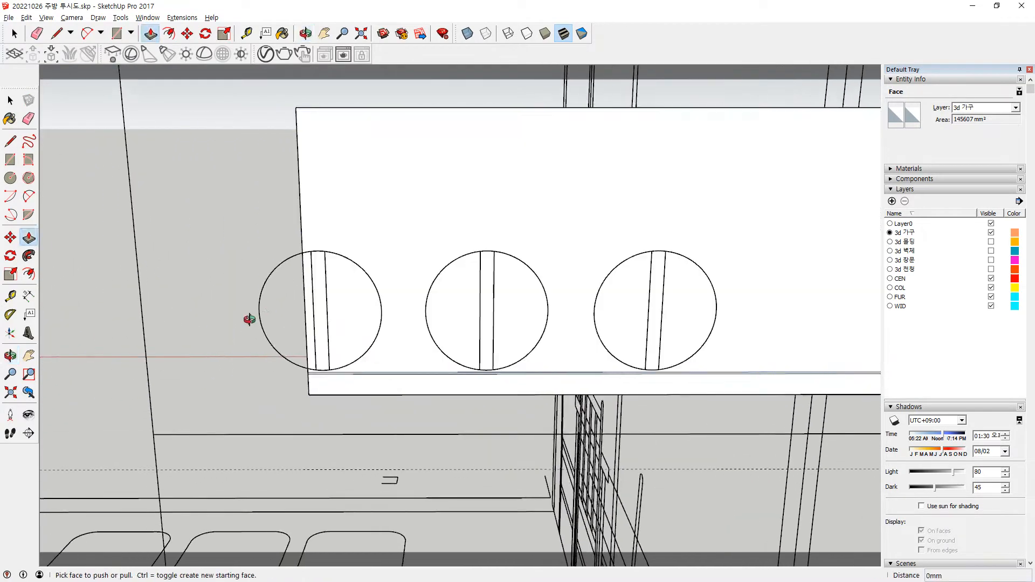
scroll(251, 323, up, 2)
key(c)
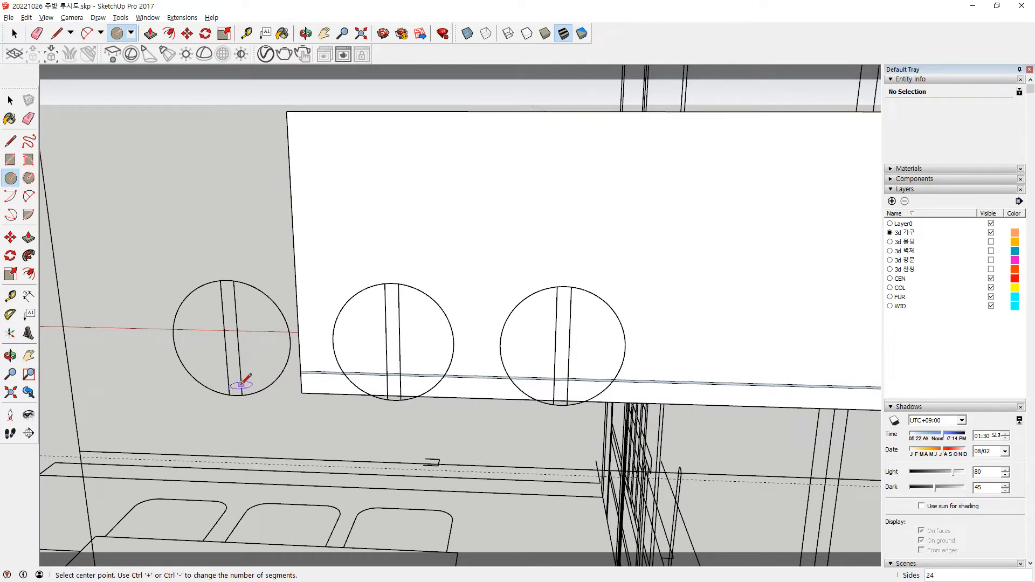
click(232, 339)
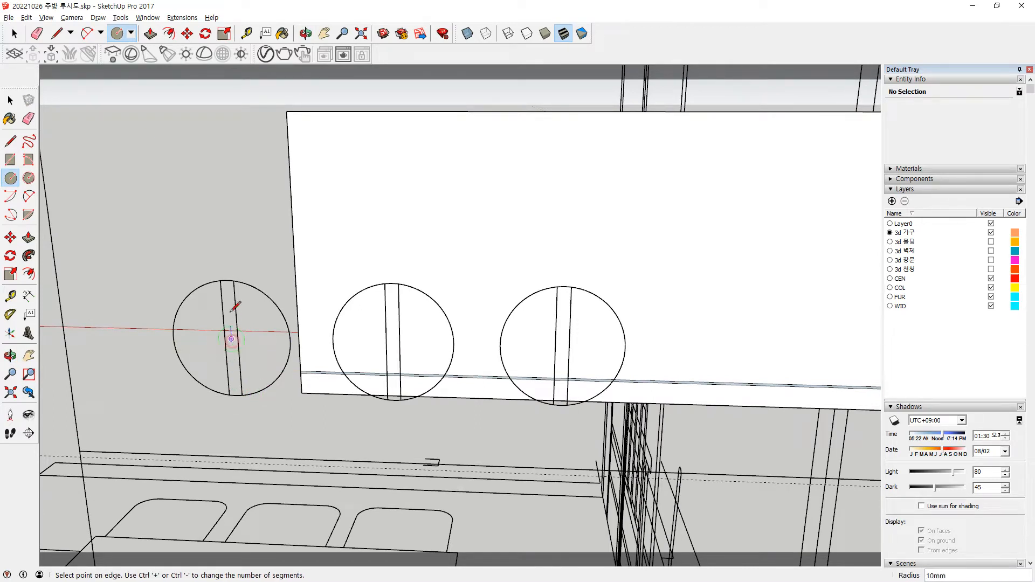
click(227, 280)
Draw two vertical chords across the circle between its vertices, one on each side of the central strip.
scroll(219, 308, up, 3)
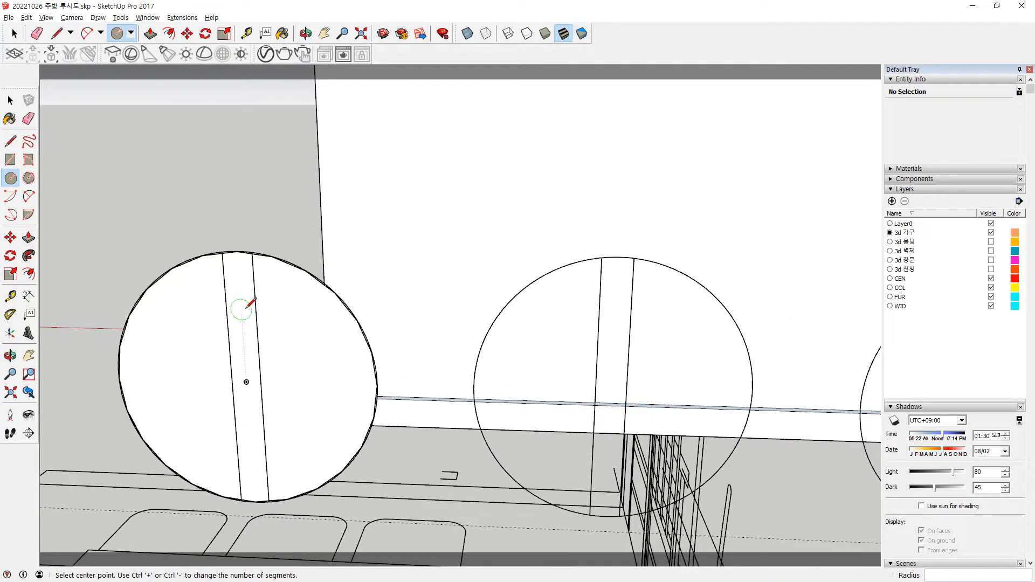
scroll(240, 238, up, 3)
scroll(555, 273, down, 8)
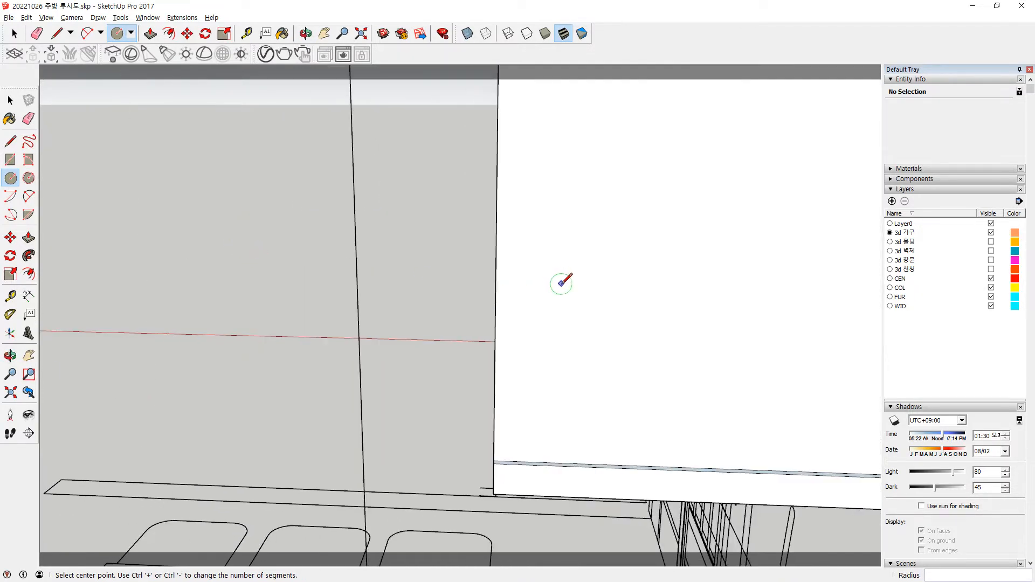
scroll(744, 380, up, 5)
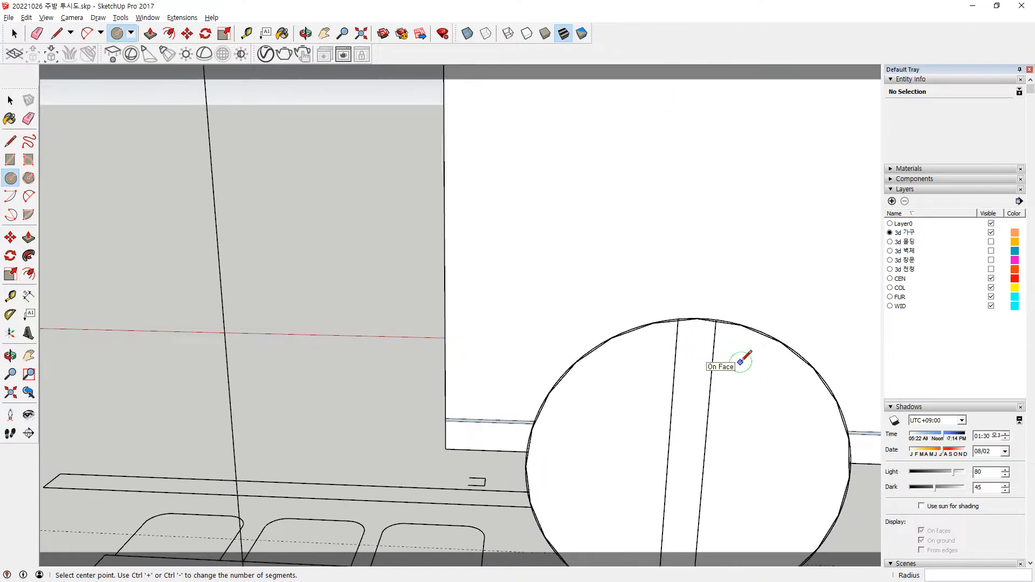
shift+middle_drag(744, 356, 455, 179)
key(l)
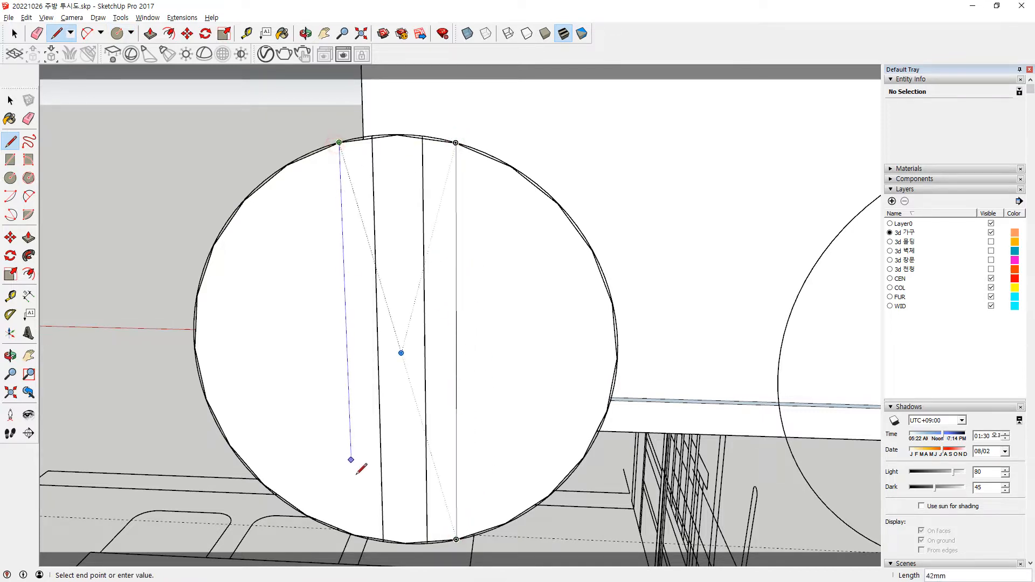
key(space)
middle_drag(462, 330, 385, 374)
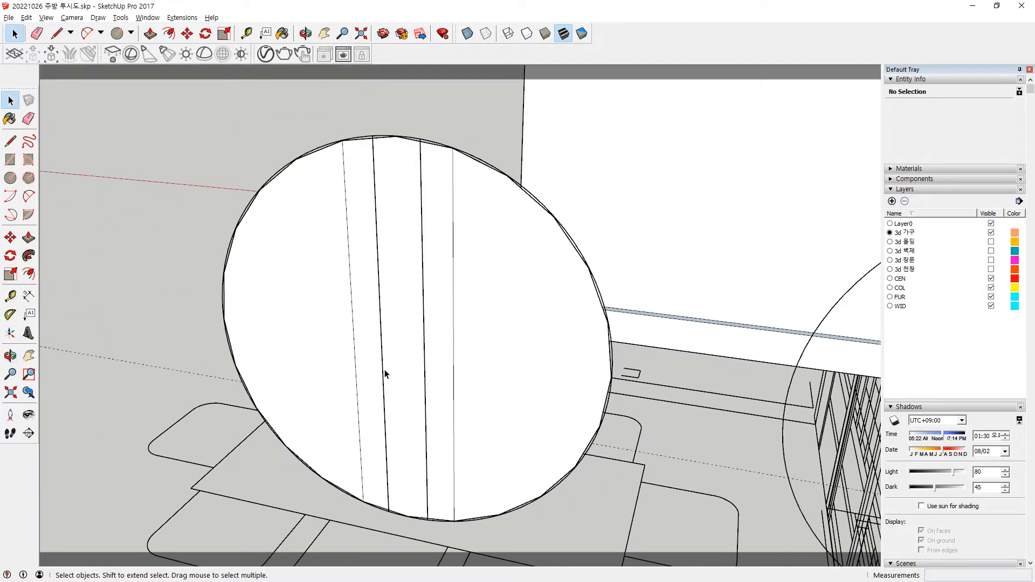
Extrude the two circle segments on either side of the central strip 10 mm outward.
key(p)
click(397, 363)
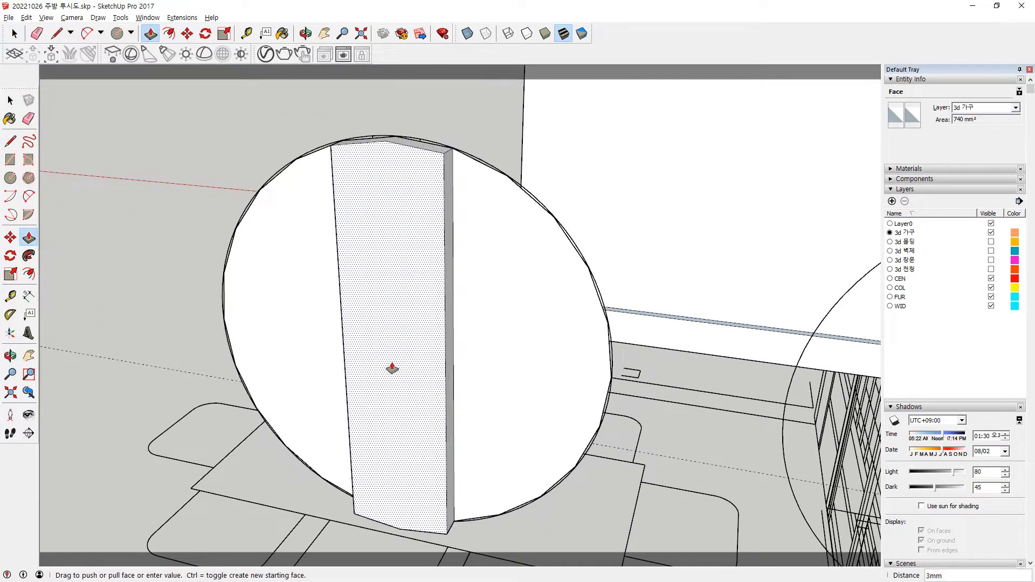
key(Escape)
drag(495, 360, 485, 380)
text(10)
key(Return)
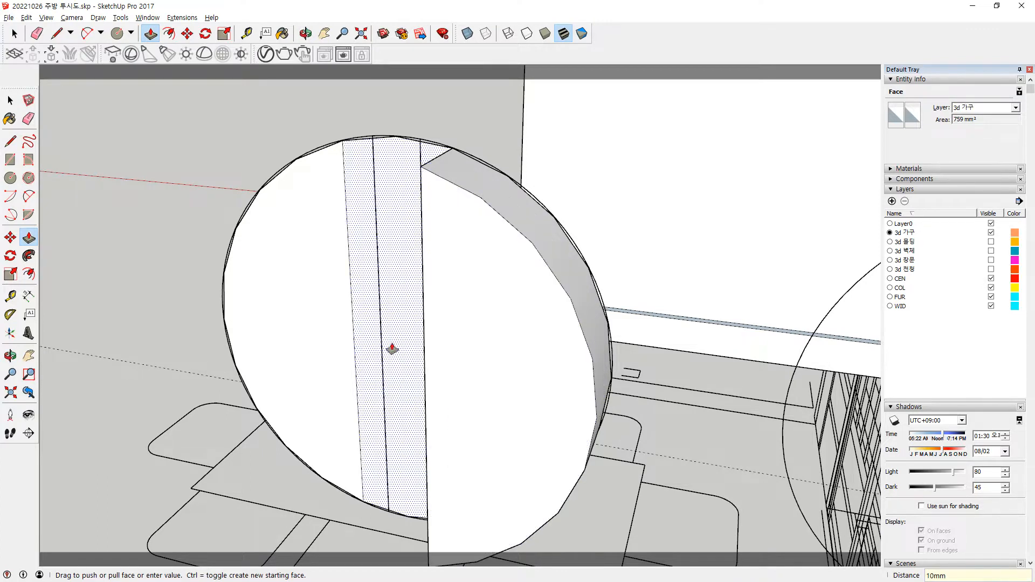
drag(324, 294, 310, 314)
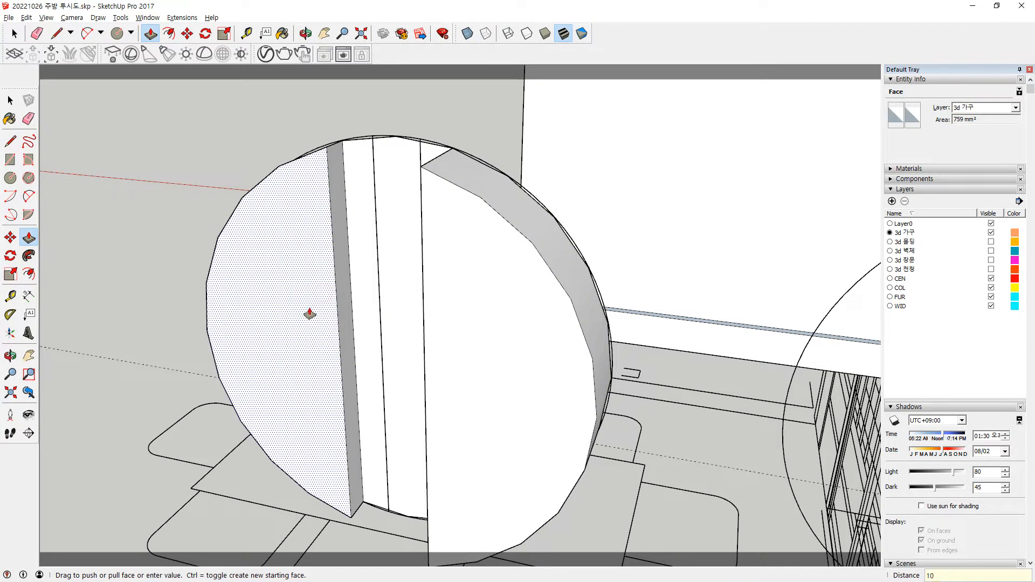
key(Return)
Raise the knob's central strip level with the side segments and extend it 5 mm beyond them.
drag(359, 286, 343, 300)
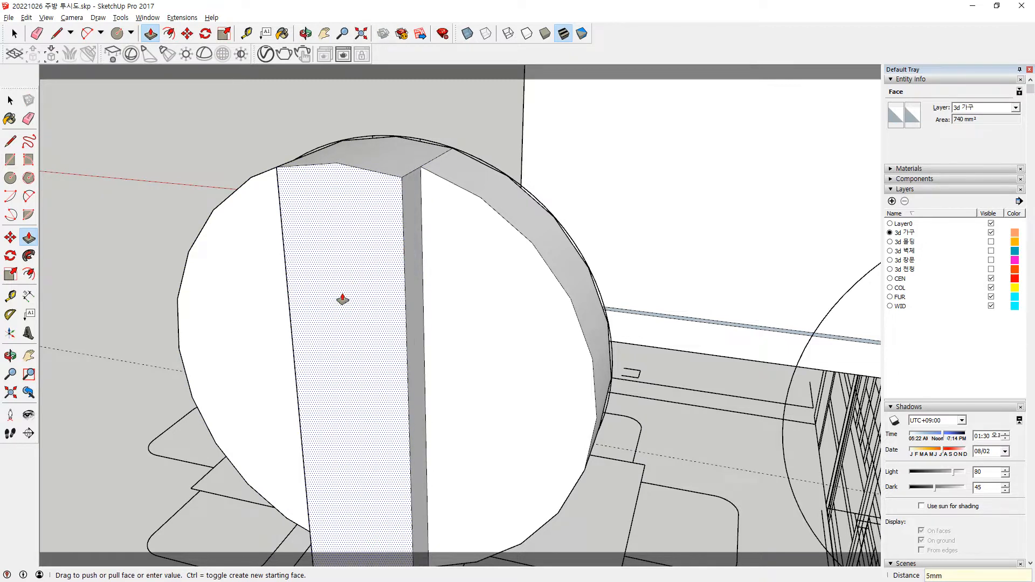
text(5)
key(Return)
Examine the knob from its open back and try to push its rear faces with Push/Pull.
scroll(253, 326, down, 1)
middle_drag(254, 325, 507, 332)
drag(507, 332, 495, 331)
scroll(428, 351, down, 1)
middle_drag(427, 351, 517, 224)
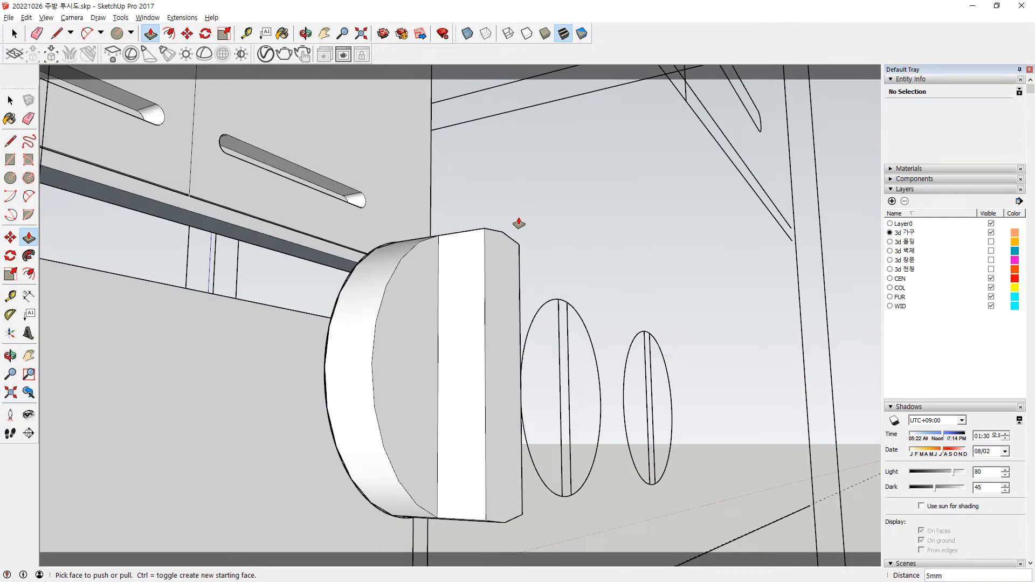
middle_drag(480, 277, 682, 394)
middle_drag(430, 348, 501, 333)
drag(405, 345, 360, 371)
drag(492, 381, 455, 388)
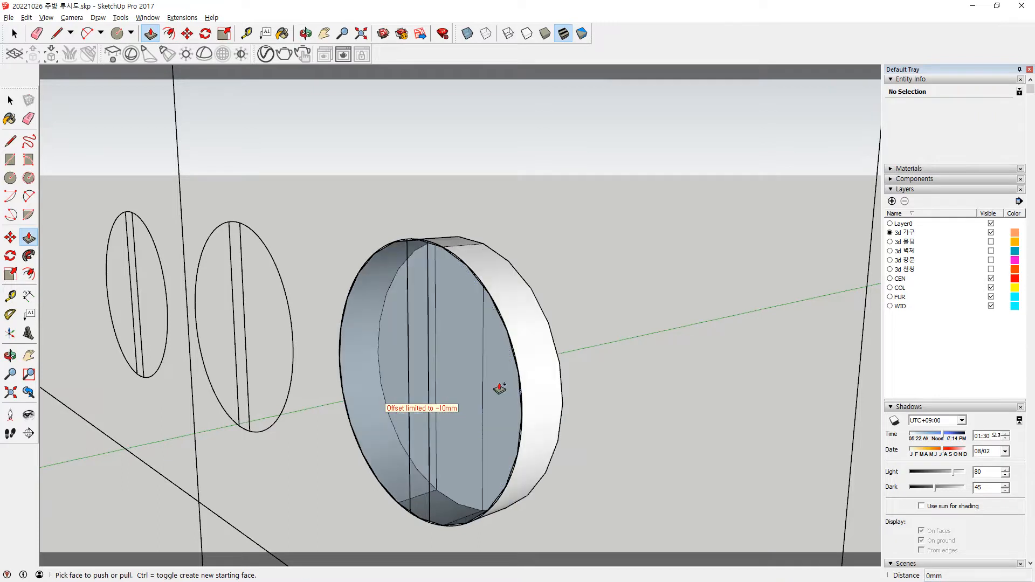
key(l)
middle_drag(414, 250, 406, 328)
Extrude the knob's central strip 10 mm beyond the side segments to form the grip bar.
key(space)
key(p)
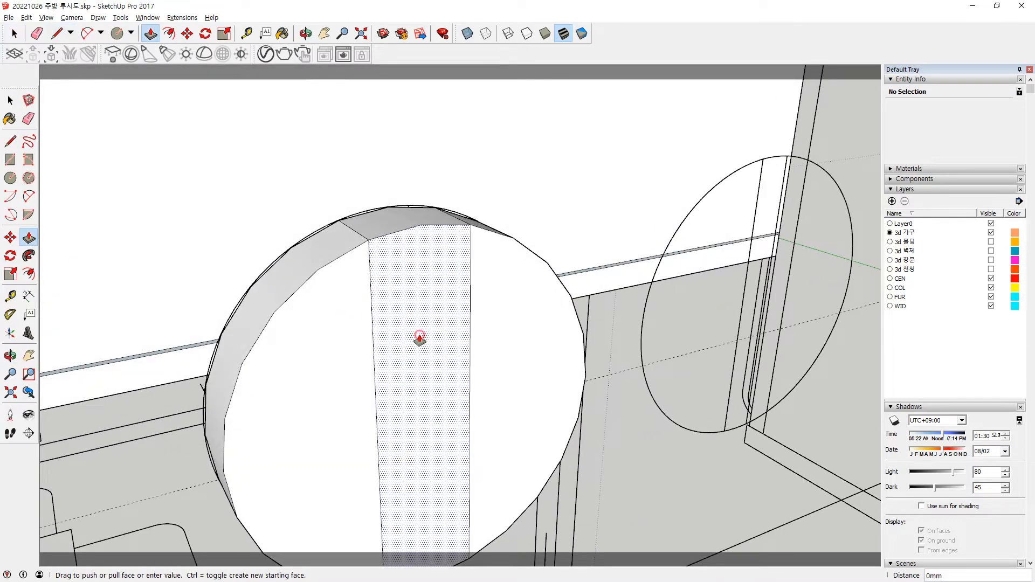
drag(419, 338, 442, 359)
key(Return)
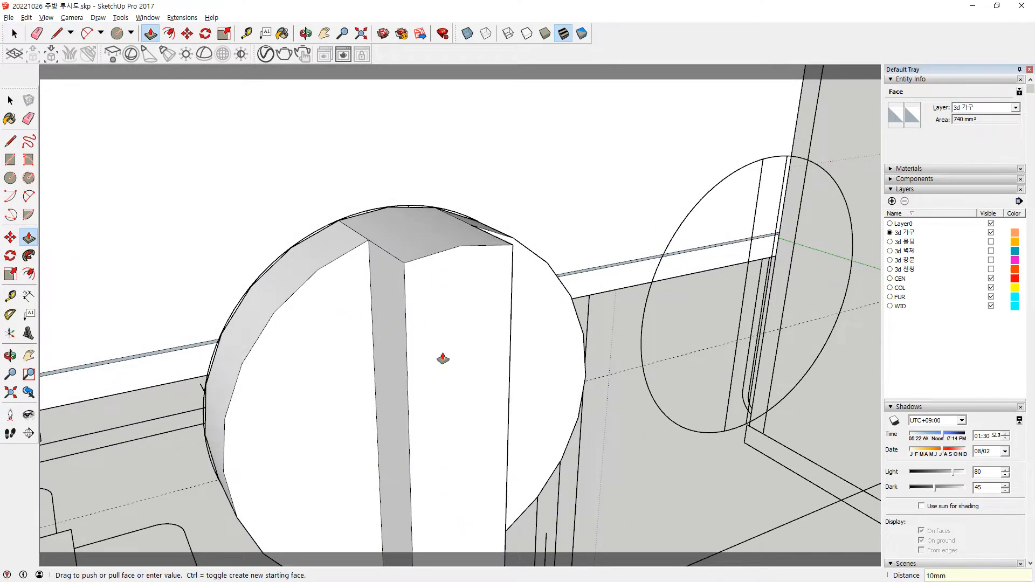
Select the whole knob and mirror it front to back by scaling it by -1 along the green axis.
key(space)
triple_click(455, 350)
middle_drag(326, 389, 628, 304)
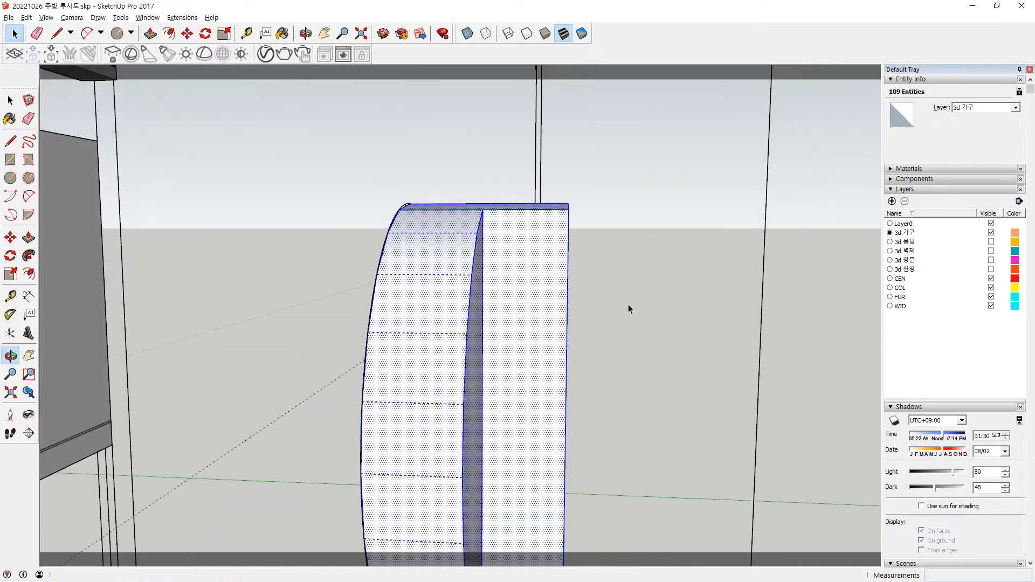
scroll(410, 426, down, 4)
key(s)
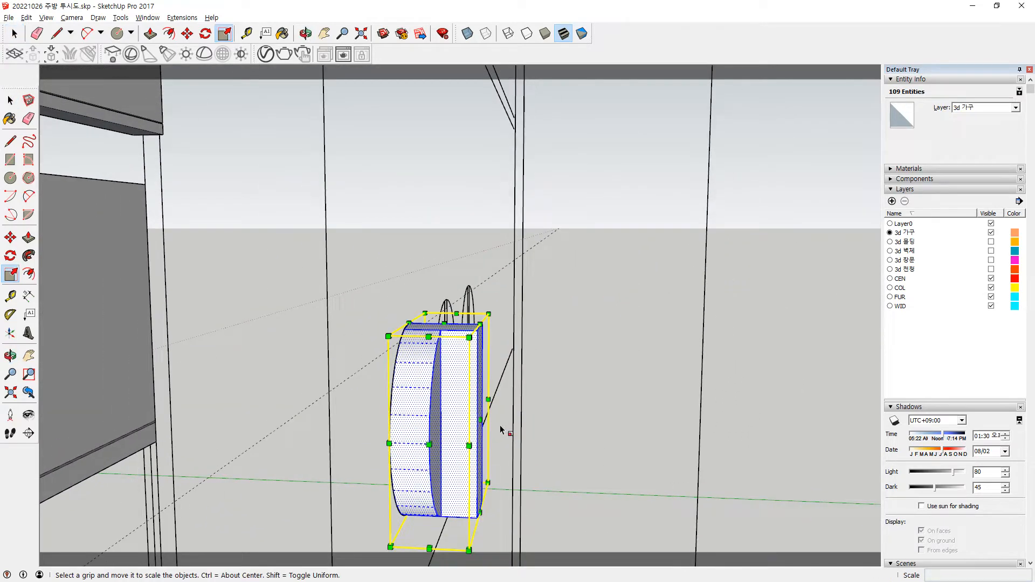
middle_drag(502, 429, 502, 462)
drag(406, 454, 386, 451)
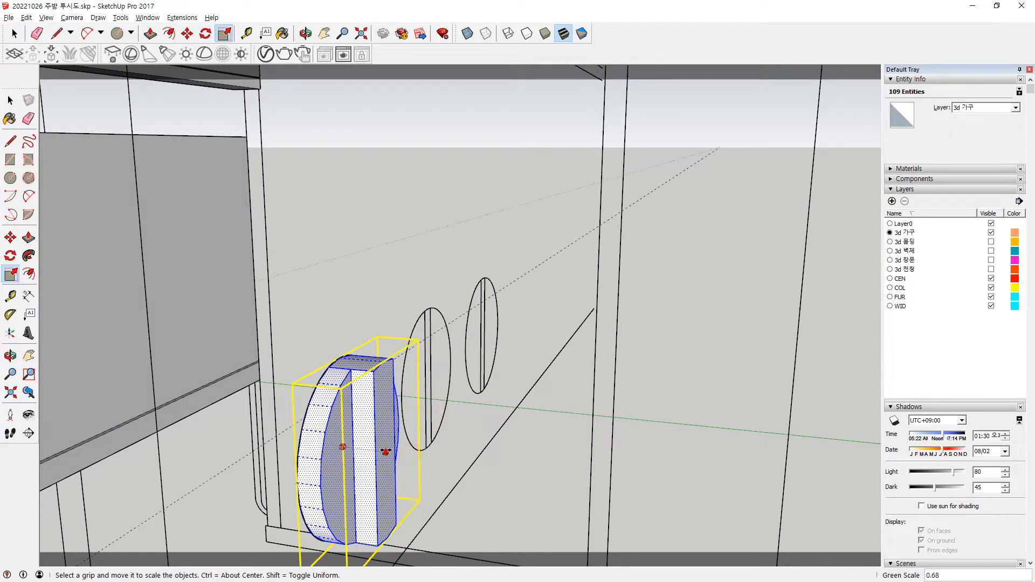
text(-1)
key(Return)
middle_drag(357, 441, 649, 434)
middle_drag(388, 408, 233, 423)
Copy the knob onto the other two circle outlines along the red axis, spaced about 73 mm apart.
key(space)
middle_drag(448, 368, 231, 331)
scroll(238, 319, up, 5)
scroll(231, 333, down, 5)
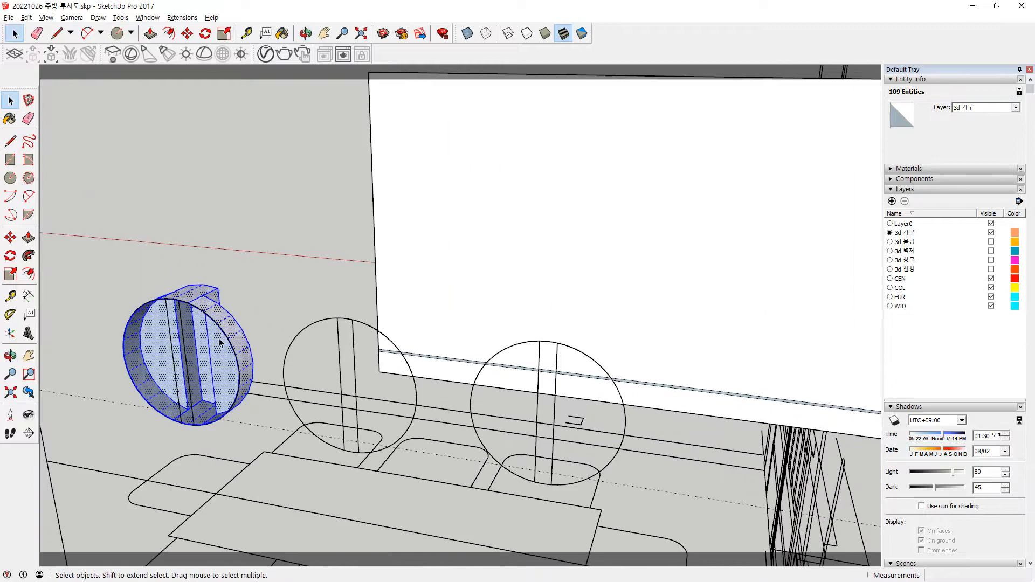
scroll(225, 332, up, 3)
scroll(239, 362, down, 1)
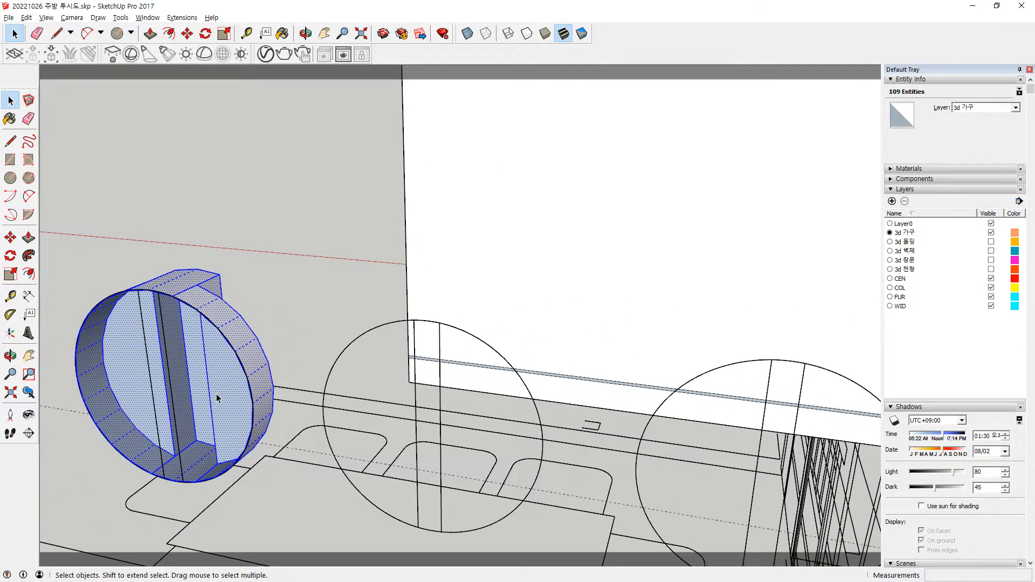
scroll(147, 292, up, 2)
key(m)
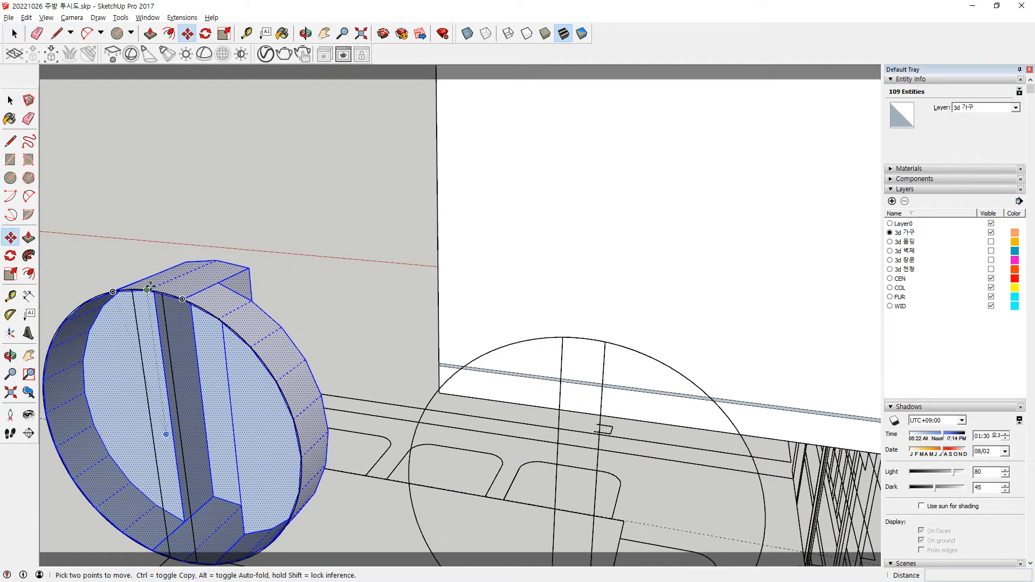
click(146, 291)
key(ctrl)
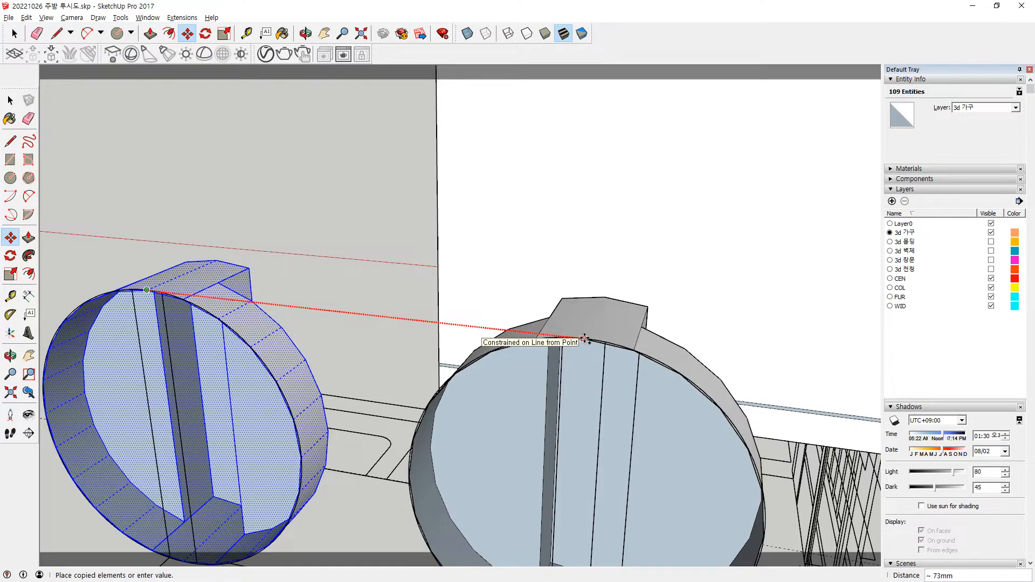
click(584, 338)
key(Return)
scroll(485, 328, down, 5)
scroll(566, 367, up, 1)
Select the complete geometry of all three knobs and combine it into one group.
key(space)
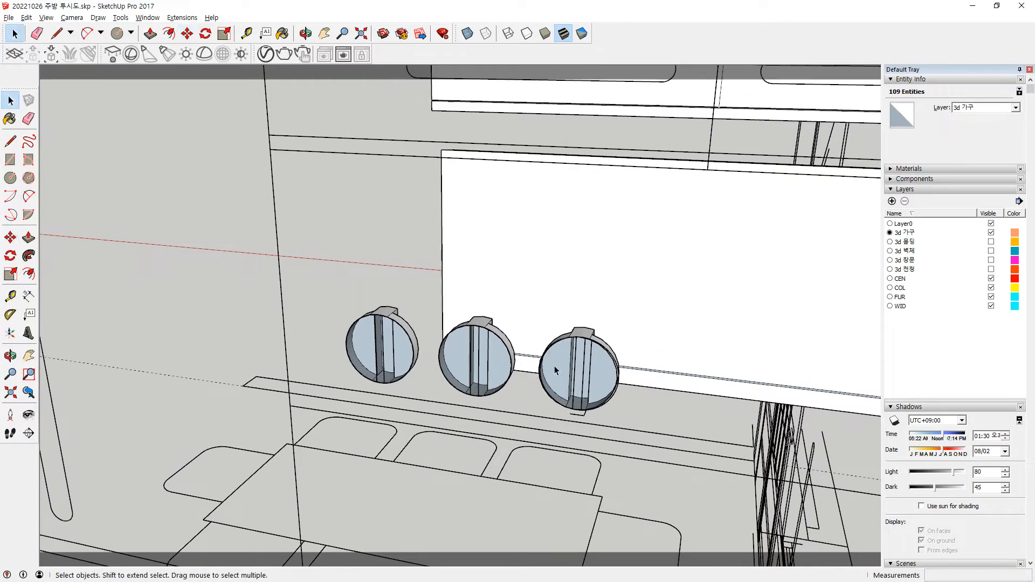
triple_click(560, 369)
ctrl+triple_click(505, 365)
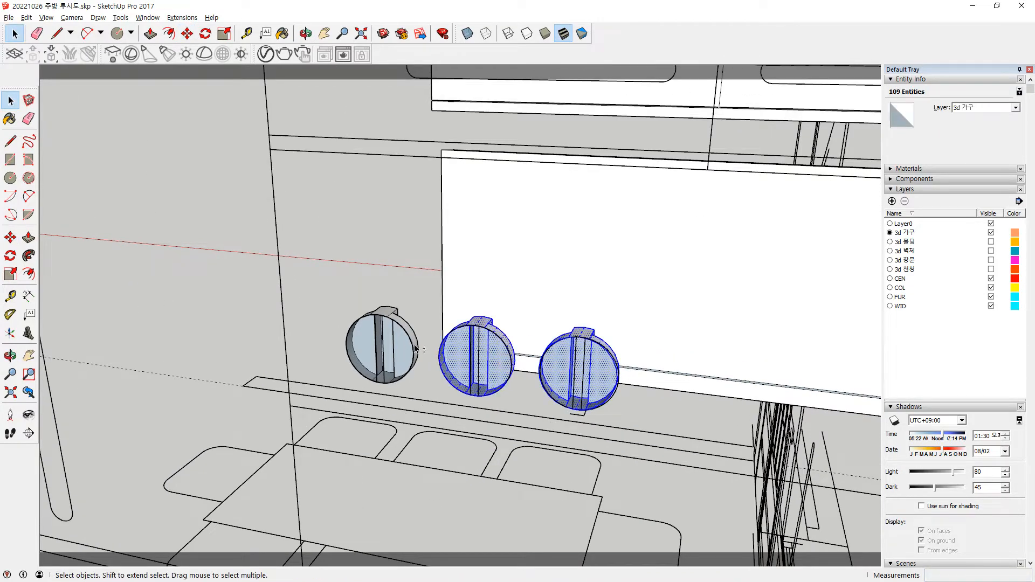
ctrl+triple_click(400, 346)
right_click(400, 347)
key(g)
Move the knob group about 536 mm along the green axis to the curved front of the rounded body.
middle_drag(464, 363, 742, 392)
key(m)
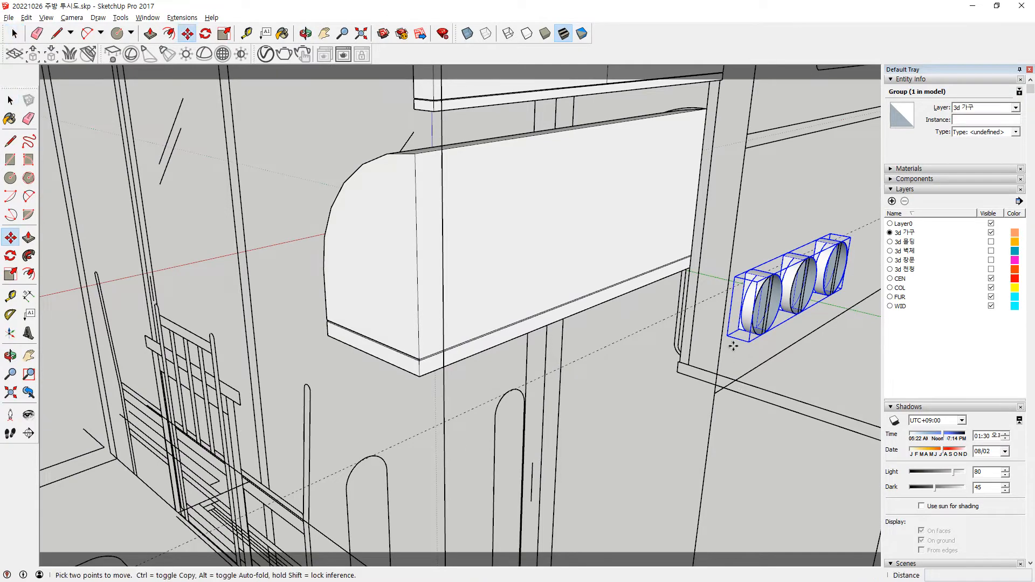
click(769, 304)
middle_drag(347, 300, 416, 289)
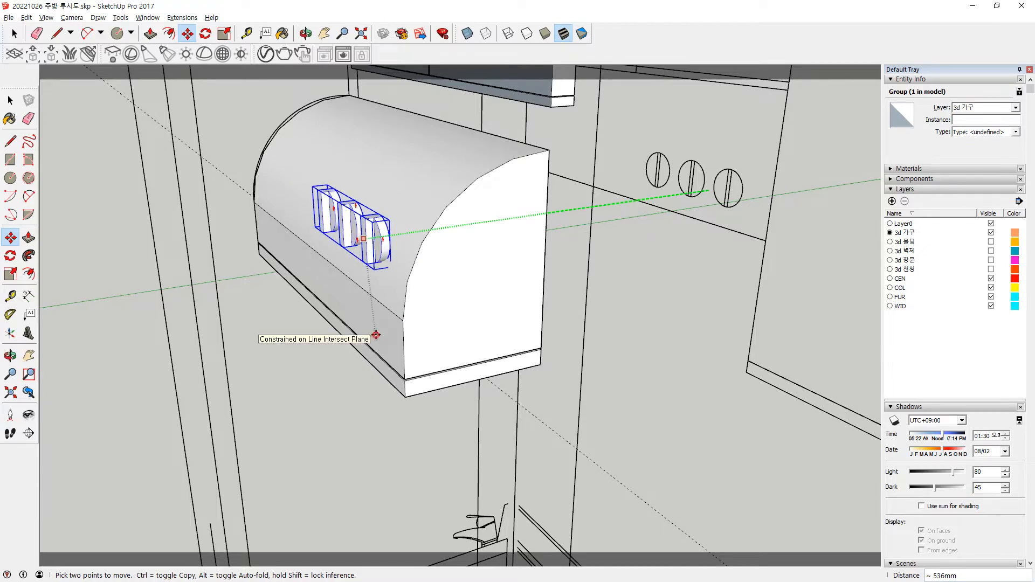
click(375, 335)
Lower the knob group vertically to the flat front band below the curve and shift it 10 mm forward.
scroll(369, 277, up, 3)
scroll(399, 205, up, 3)
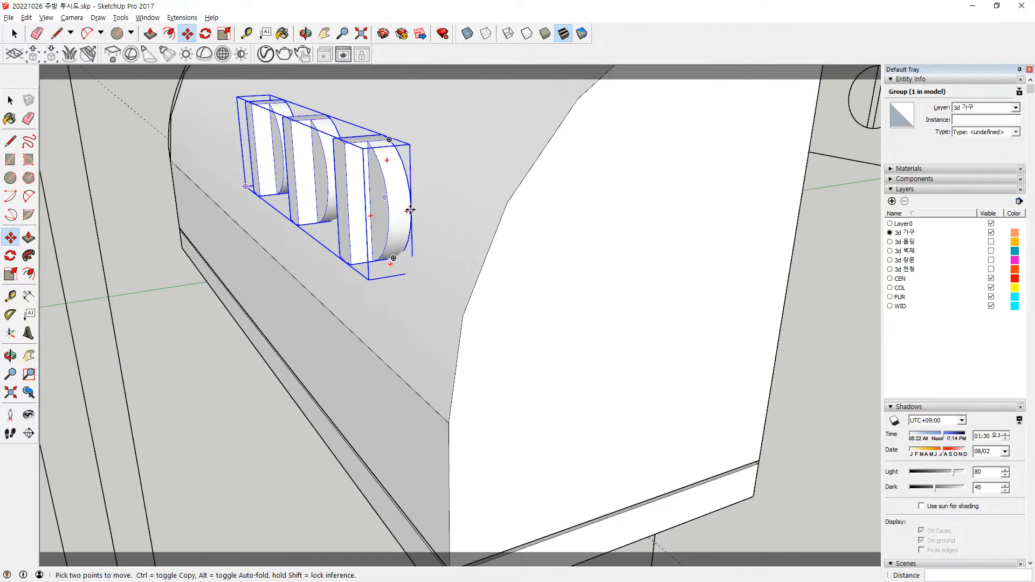
middle_drag(379, 219, 575, 167)
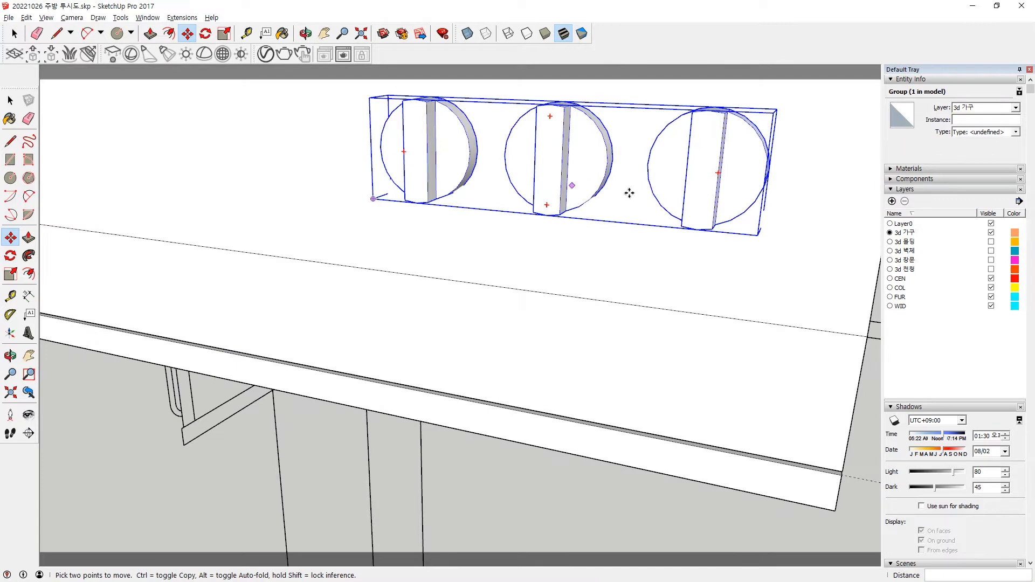
middle_drag(743, 253, 519, 59)
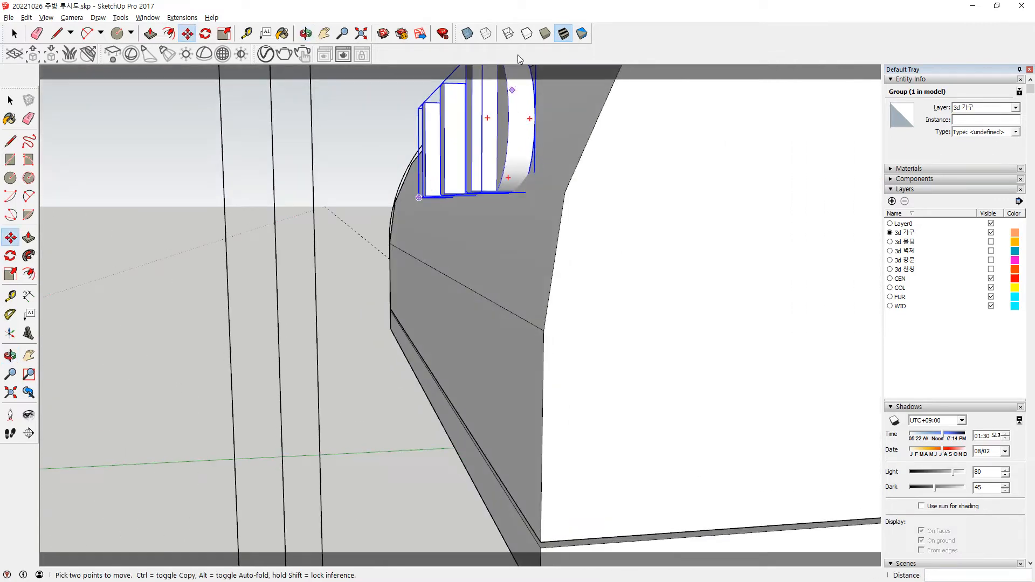
click(536, 118)
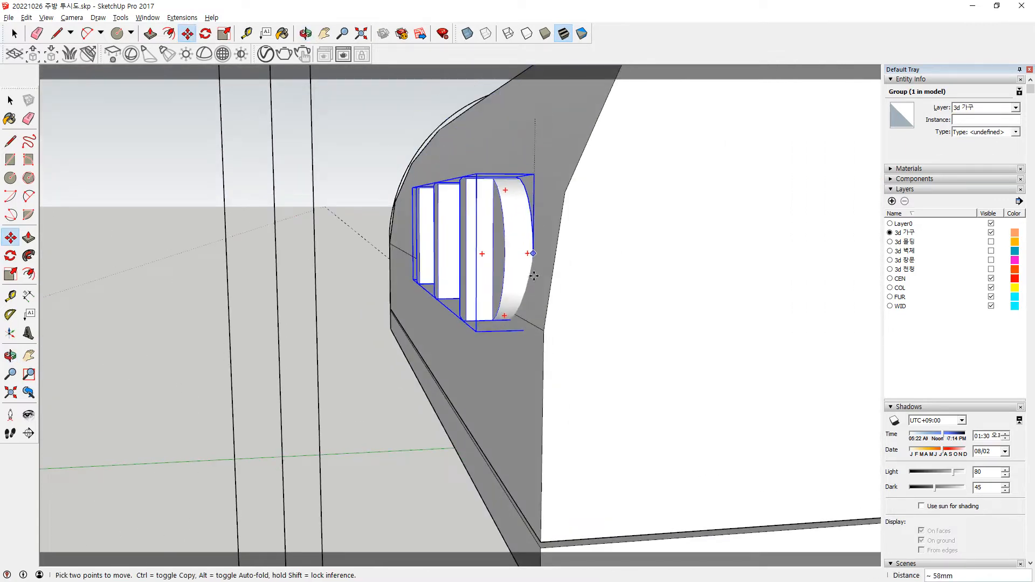
click(531, 399)
click(530, 398)
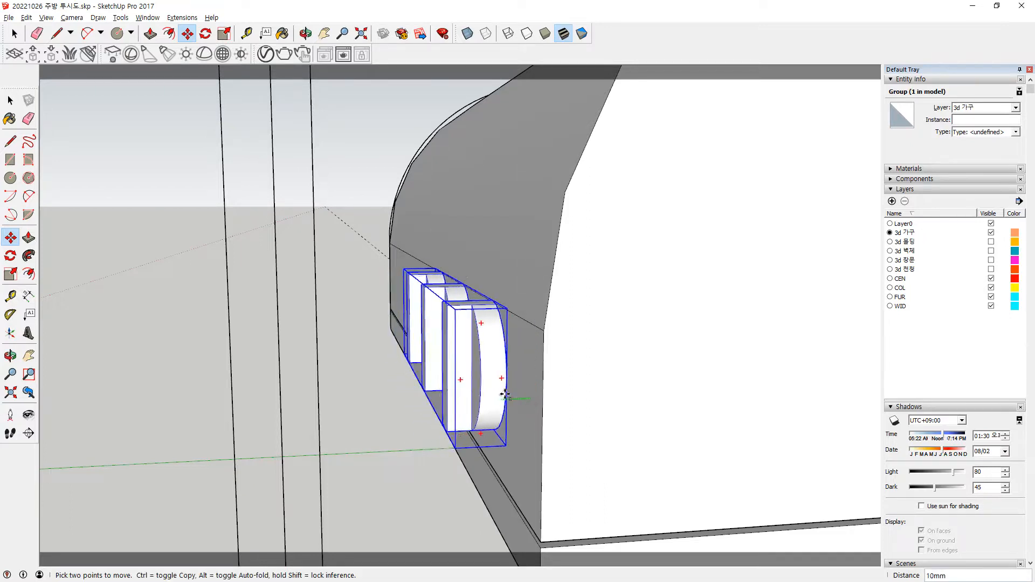
middle_drag(458, 401, 323, 375)
scroll(206, 421, up, 5)
middle_drag(230, 485, 296, 481)
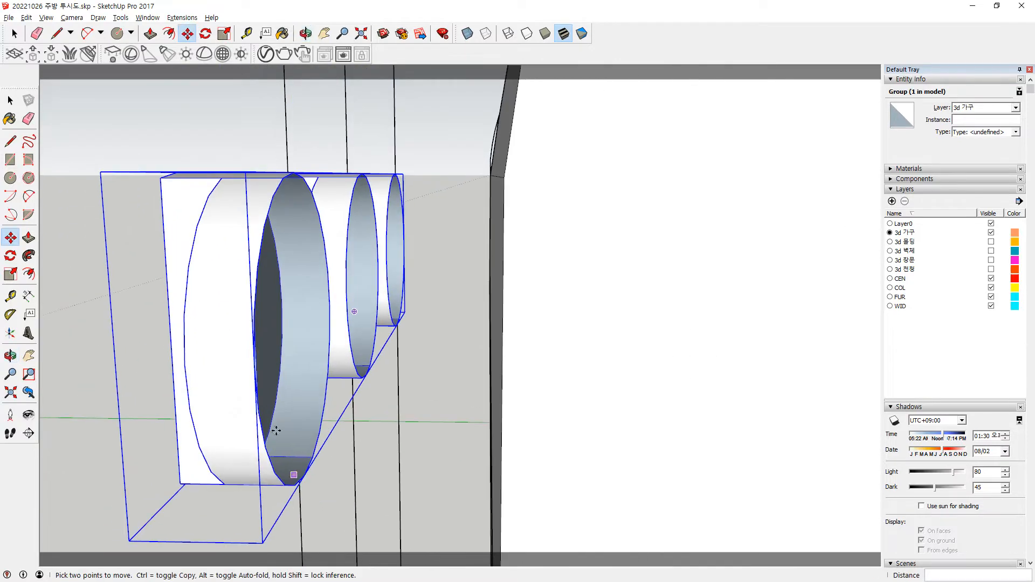
Shift the knob group 8 mm along the green axis to adjust its seat on the front band of the rounded body.
click(258, 366)
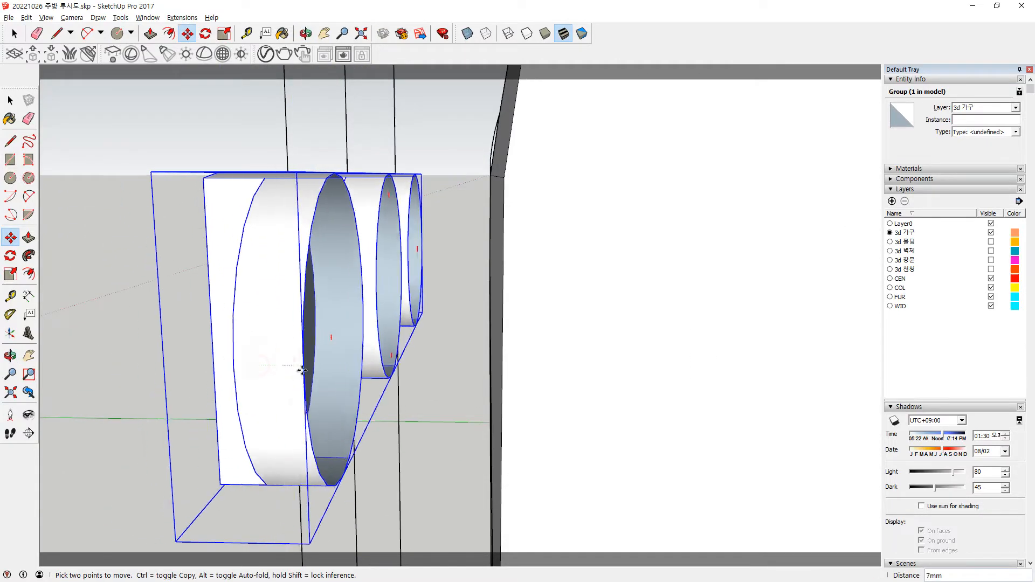
middle_drag(466, 395, 670, 394)
middle_drag(556, 403, 566, 317)
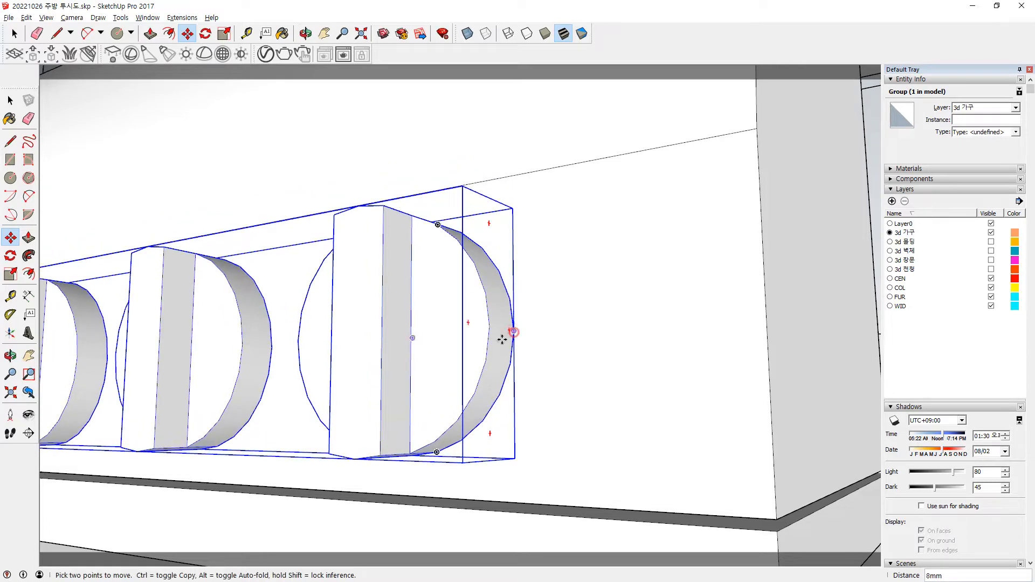
scroll(514, 420, down, 8)
key(space)
Extend the back face of the rounded body 365 mm to the wall and pull the lower strip back to the same depth.
click(516, 431)
middle_drag(515, 431, 409, 350)
click(409, 349)
key(p)
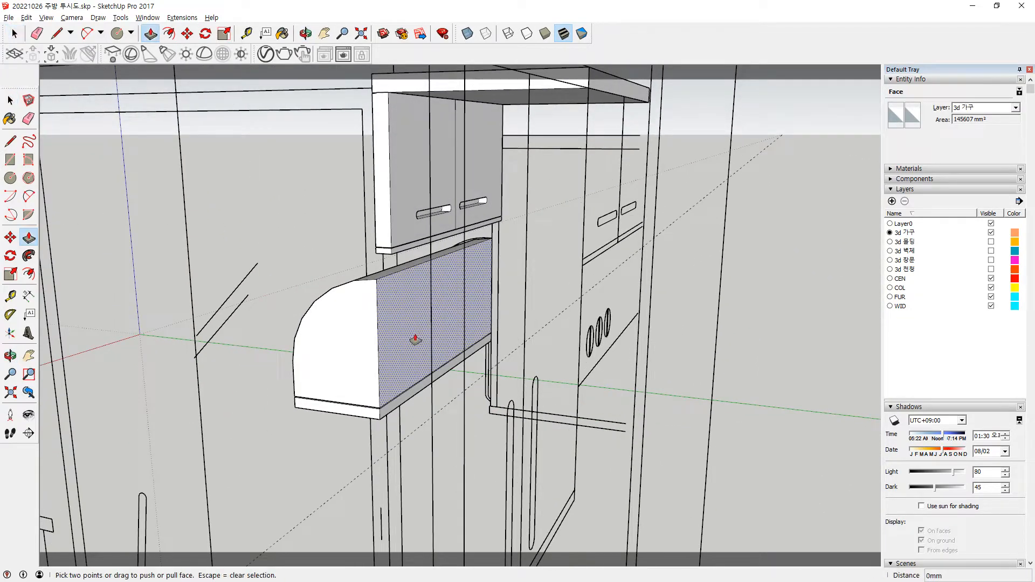
click(414, 339)
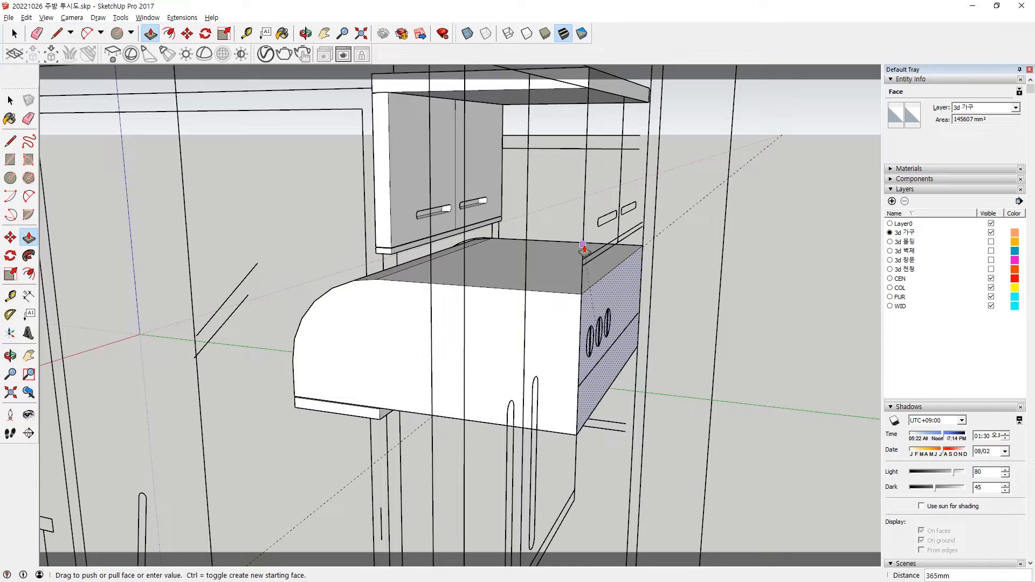
click(387, 413)
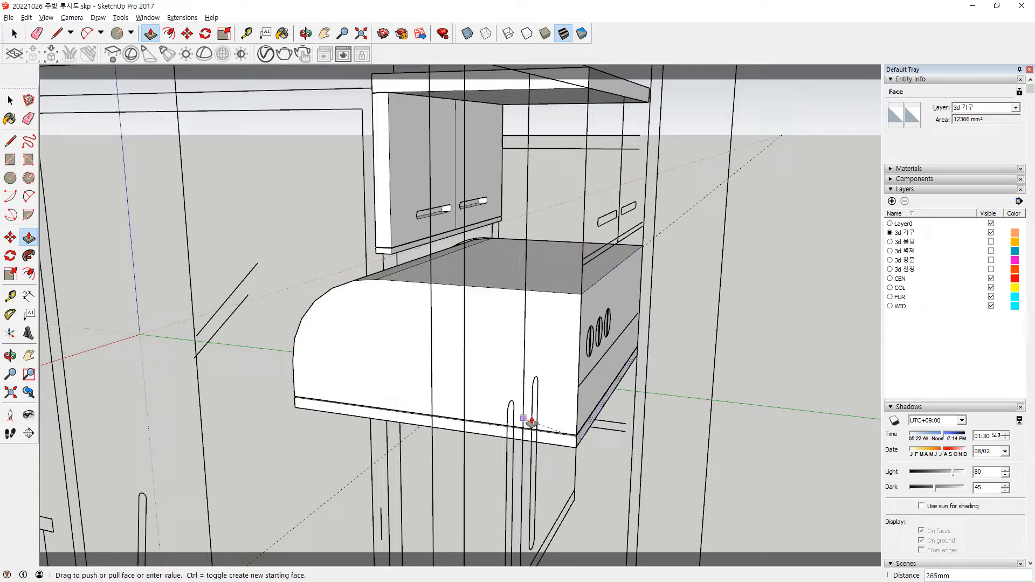
key(space)
scroll(426, 429, down, 3)
click(286, 369)
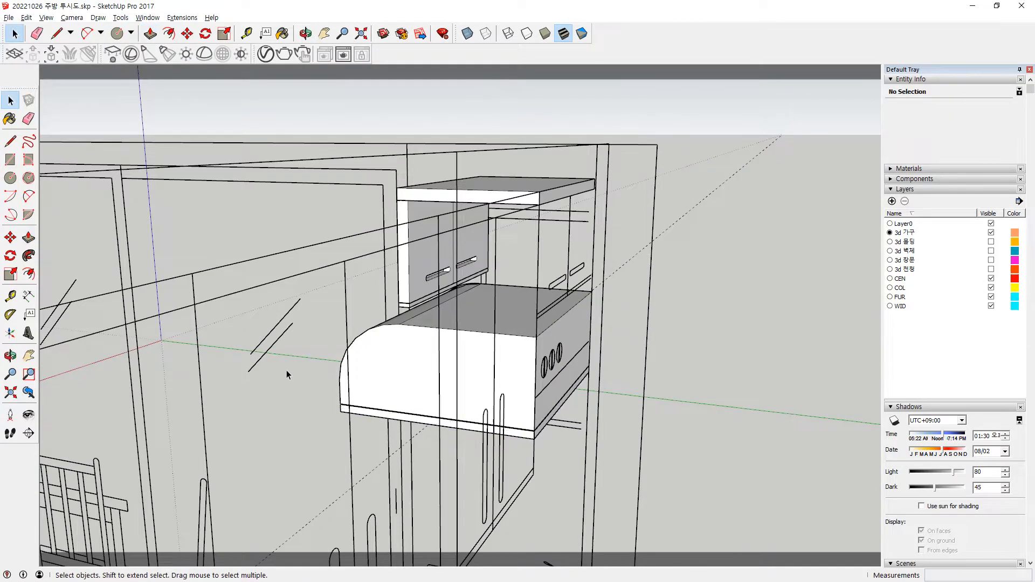
Unhide all hidden objects in the model.
middle_drag(251, 373, 310, 359)
scroll(481, 238, up, 2)
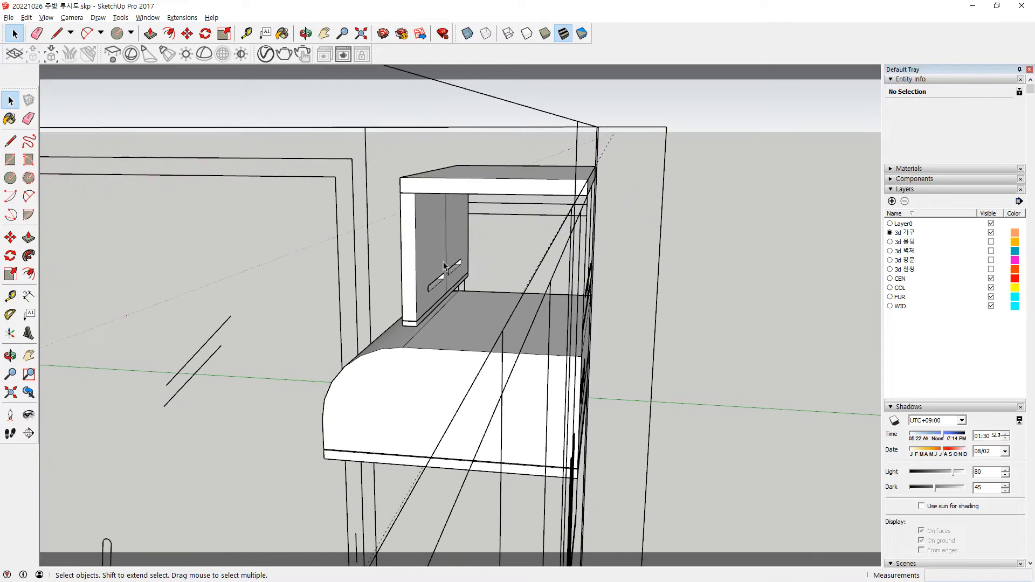
scroll(458, 194, up, 1)
scroll(411, 299, up, 2)
scroll(410, 299, down, 3)
middle_drag(248, 338, 637, 316)
scroll(447, 297, up, 2)
click(27, 18)
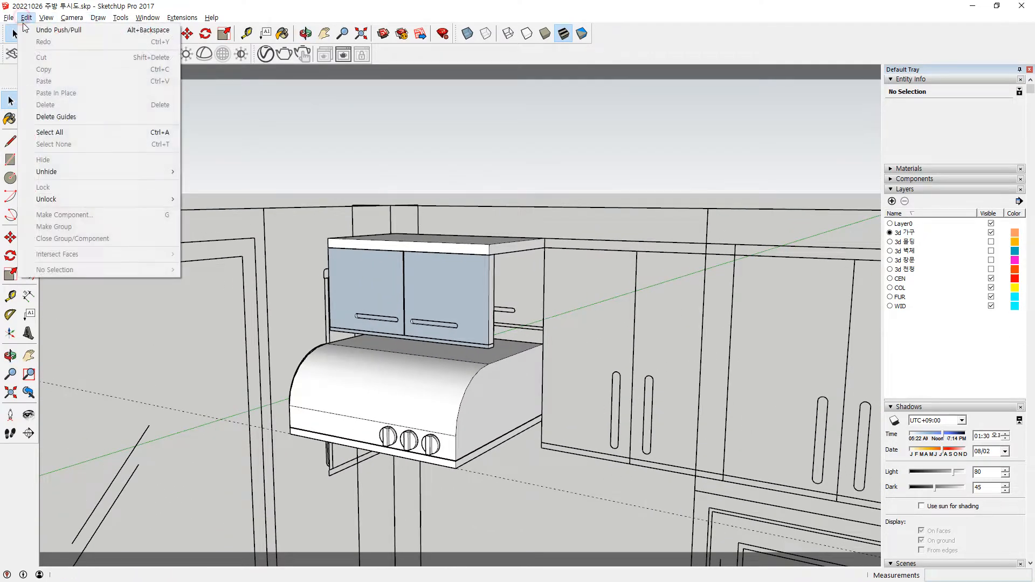
mouse_move(76, 171)
click(203, 195)
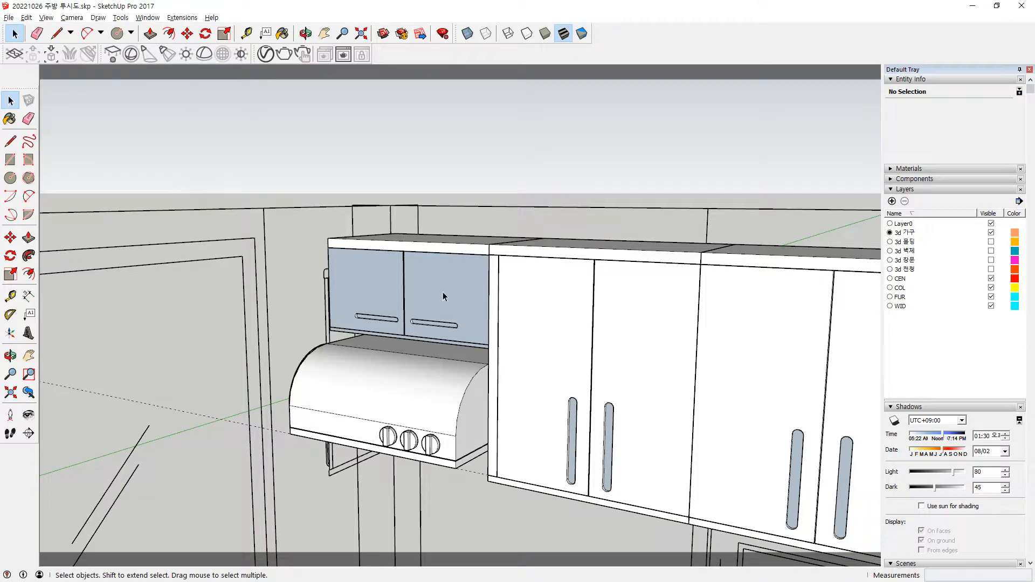
Select the complete geometry of the short upper cabinet above the rounded body and combine it into one group.
middle_drag(231, 249, 514, 345)
scroll(545, 274, down, 3)
scroll(486, 294, up, 3)
scroll(487, 295, up, 3)
scroll(464, 299, down, 2)
middle_drag(463, 298, 523, 263)
triple_click(523, 263)
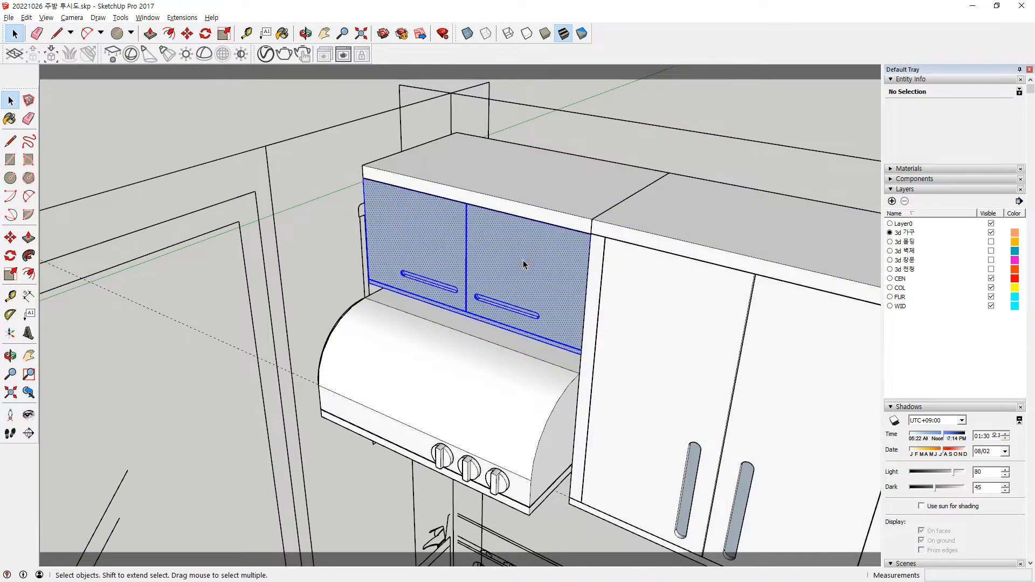
right_click(523, 262)
click(566, 353)
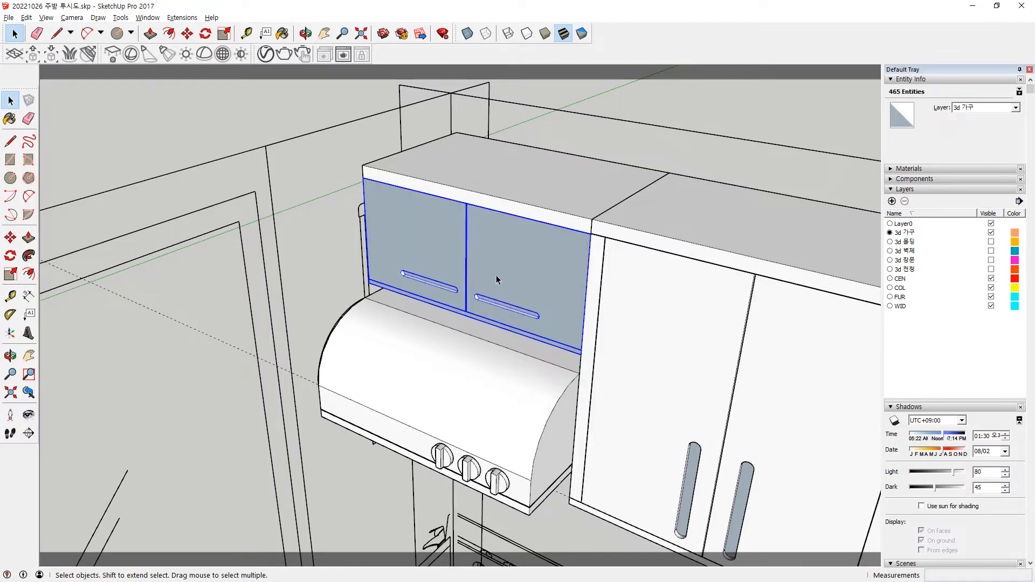
Reverse the front faces of both doors inside the short upper cabinet group.
double_click(428, 250)
double_click(426, 236)
right_click(425, 235)
key(r)
double_click(552, 259)
right_click(552, 263)
key(r)
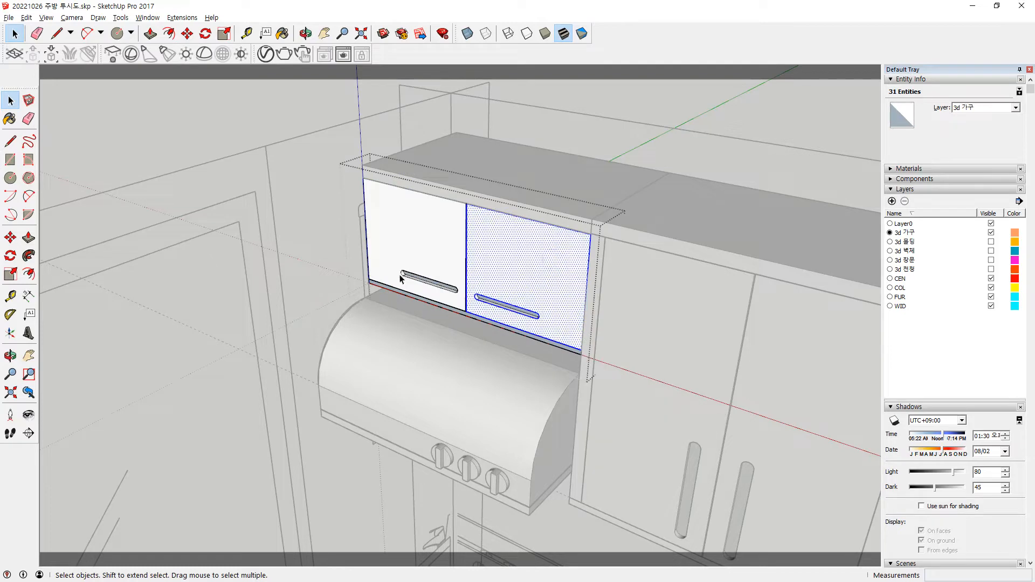
click(253, 287)
Hide the short upper cabinet group, the top board above it and the rounded body below.
middle_drag(501, 443, 566, 270)
scroll(493, 434, up, 7)
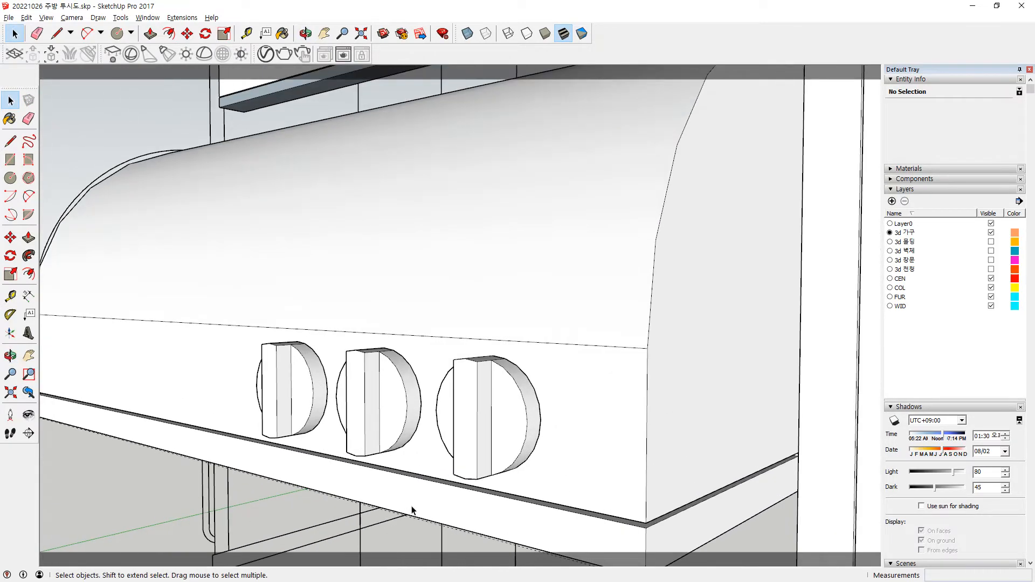
middle_drag(540, 435, 497, 432)
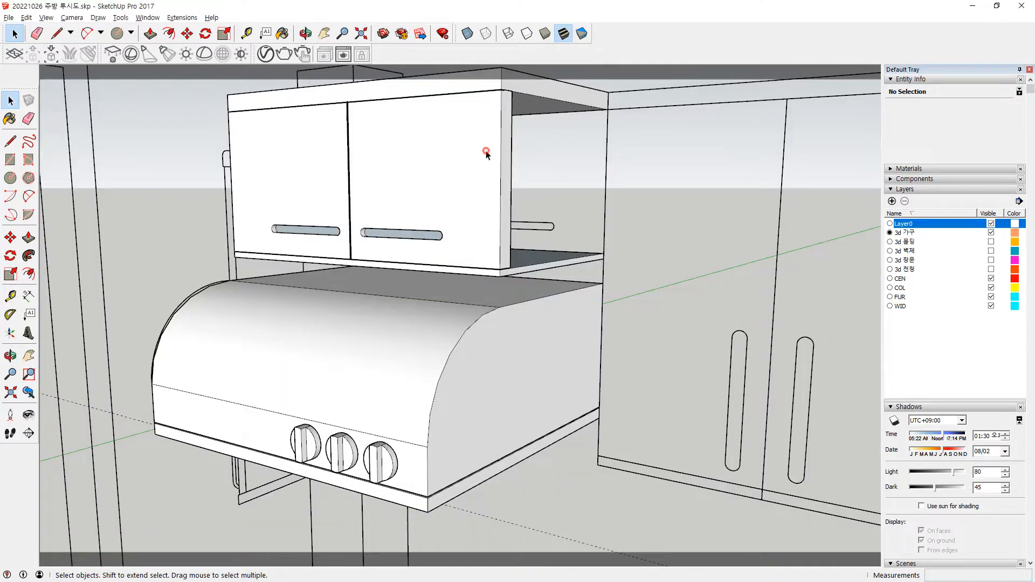
double_click(486, 154)
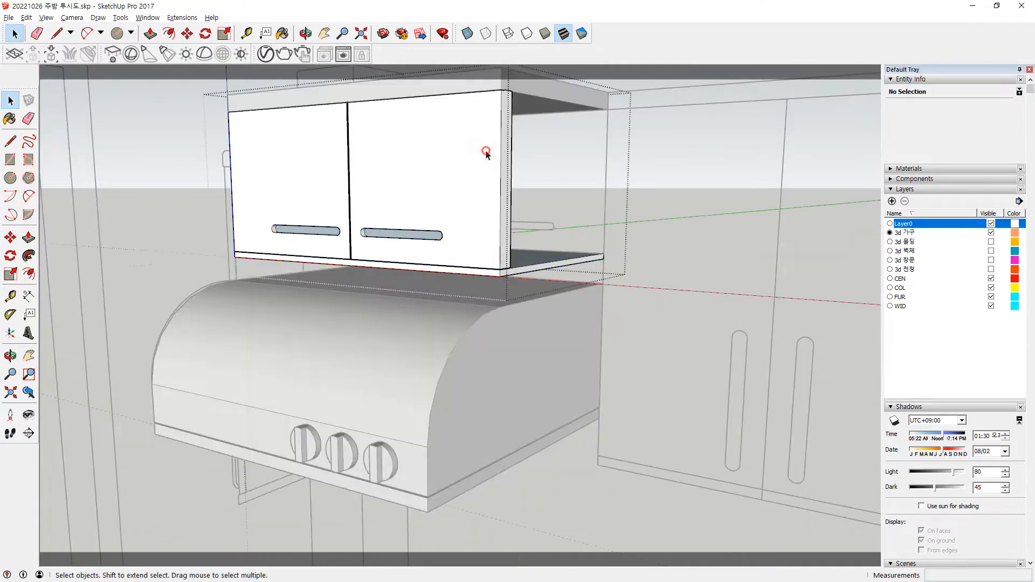
click(711, 135)
click(458, 98)
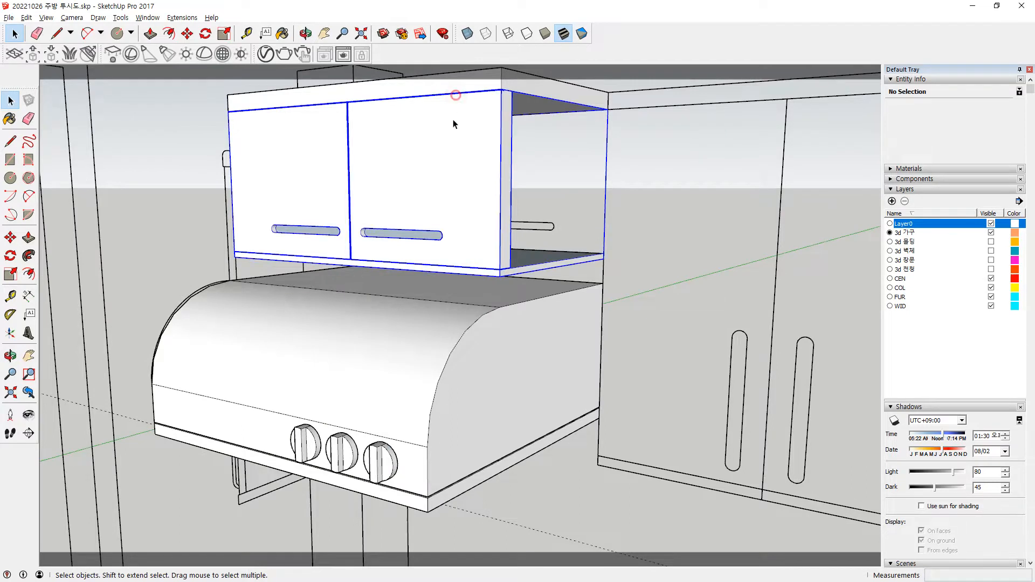
right_click(453, 131)
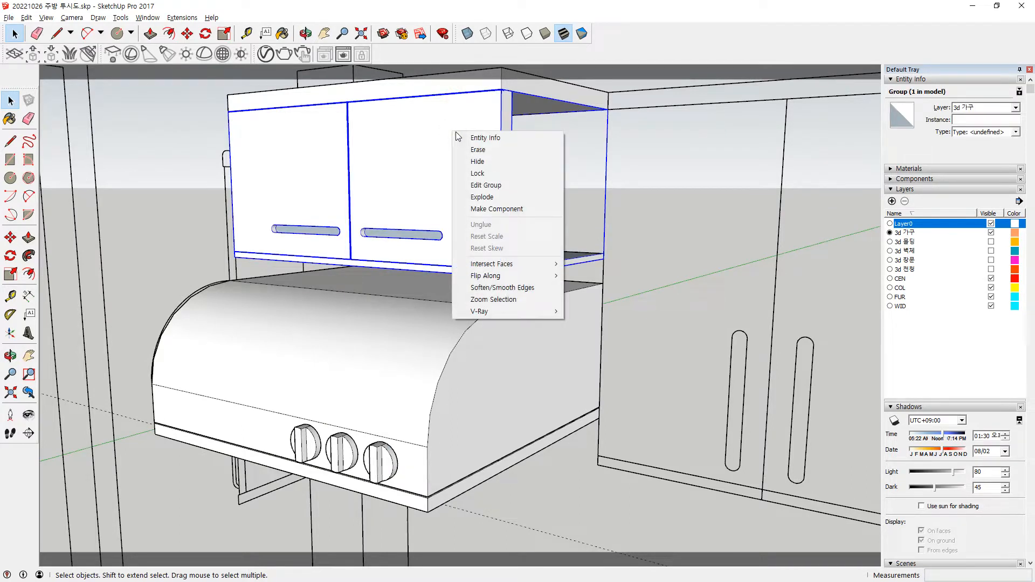
click(477, 161)
right_click(462, 92)
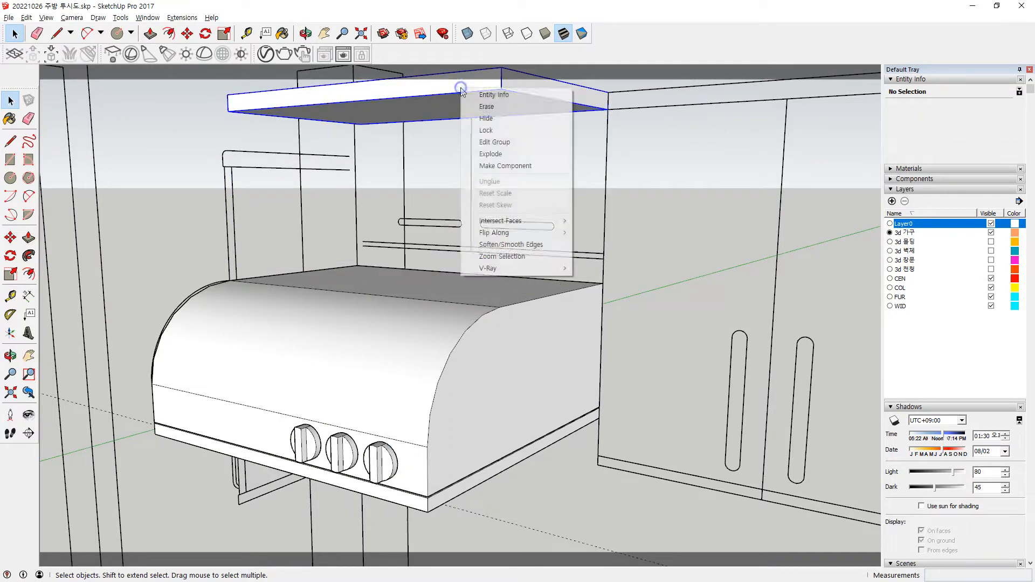
click(485, 118)
right_click(441, 297)
click(464, 325)
Examine the lower cabinet elevation together with the cooktop and sink plan outlines in front of it.
middle_drag(483, 444, 458, 271)
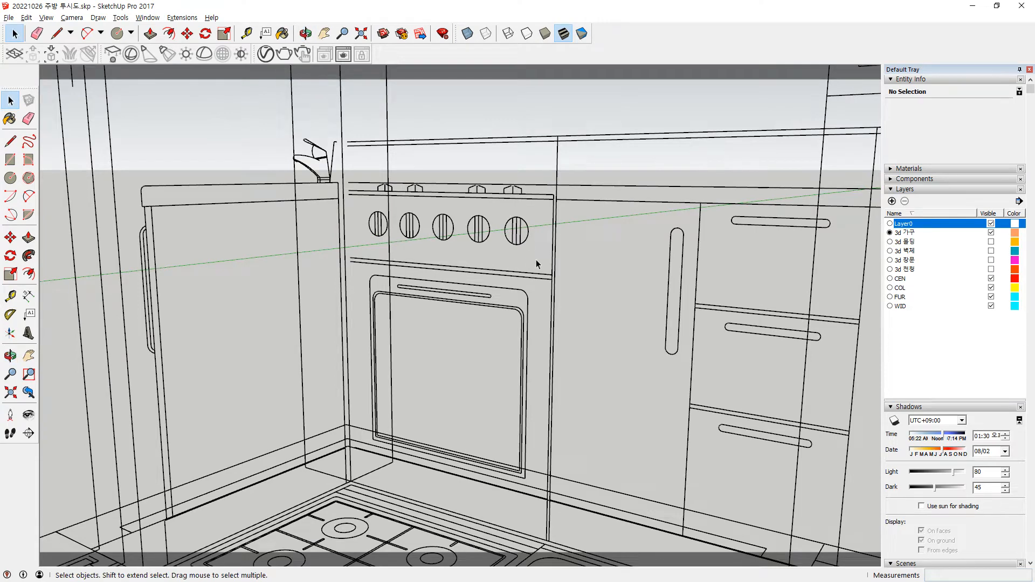
middle_drag(499, 221, 470, 326)
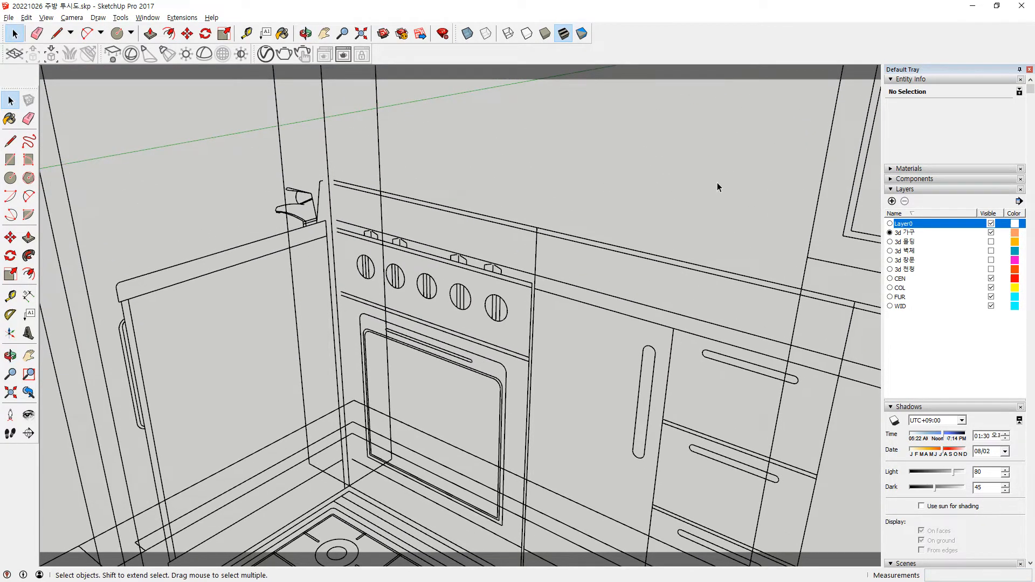
scroll(646, 353, down, 5)
scroll(523, 283, up, 10)
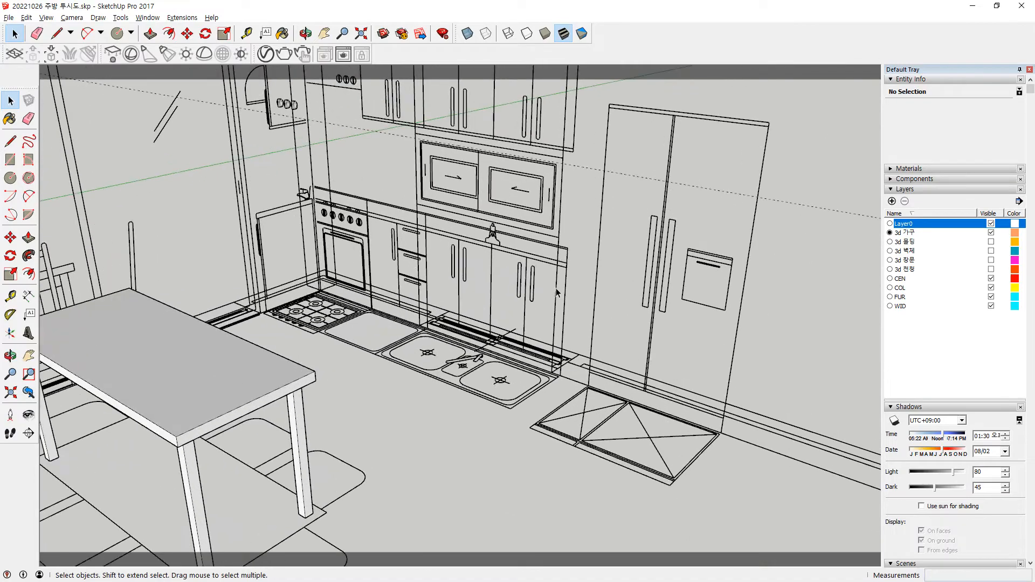
mouse_move(544, 297)
middle_down()
mouse_move(619, 305)
mouse_move(598, 303)
mouse_move(544, 347)
mouse_move(489, 274)
mouse_move(377, 332)
middle_up()
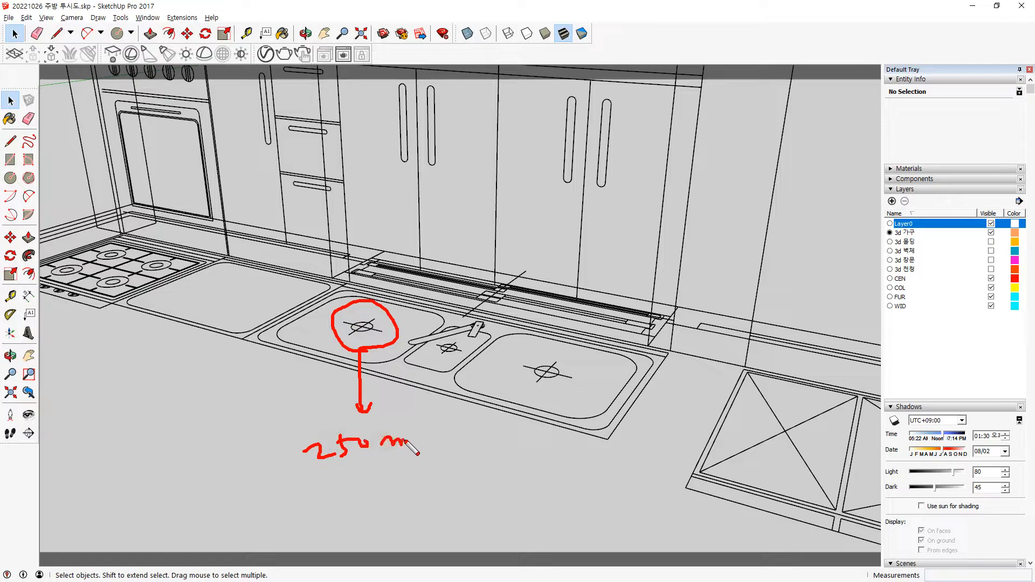
key(Escape)
mouse_move(497, 282)
middle_down()
mouse_move(455, 296)
mouse_move(434, 333)
middle_up()
mouse_move(555, 386)
middle_down()
mouse_move(504, 311)
mouse_move(487, 346)
middle_up()
mouse_move(520, 329)
middle_down()
mouse_move(580, 346)
mouse_move(593, 365)
middle_up()
scroll(677, 392, up, 2)
scroll(676, 391, up, 1)
Draw an upright rectangle along the rear edge of the double sink outline, up to the plinth line of the lower cabinets.
key(r)
click(652, 381)
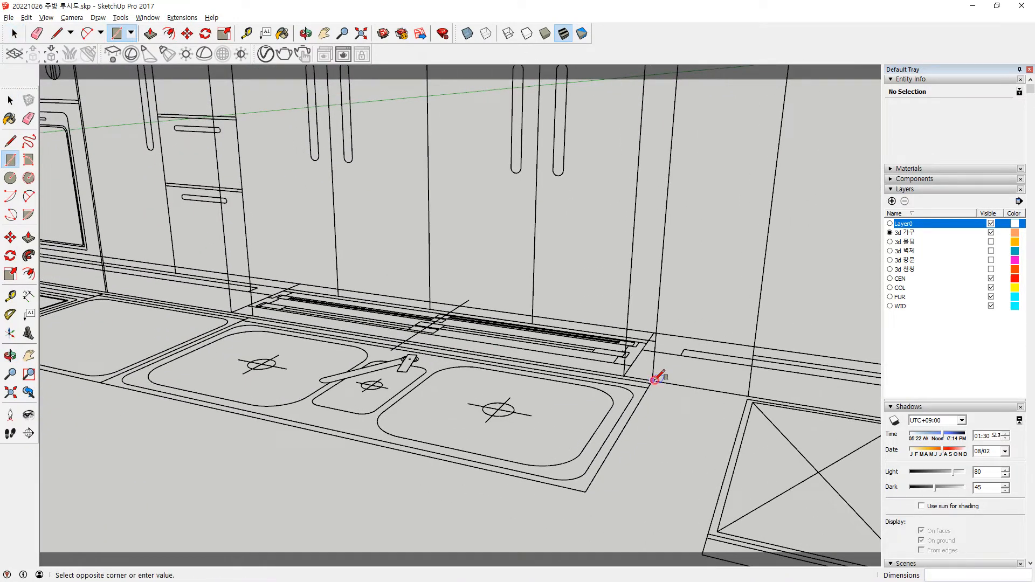
middle_drag(298, 301, 286, 231)
scroll(288, 291, up, 2)
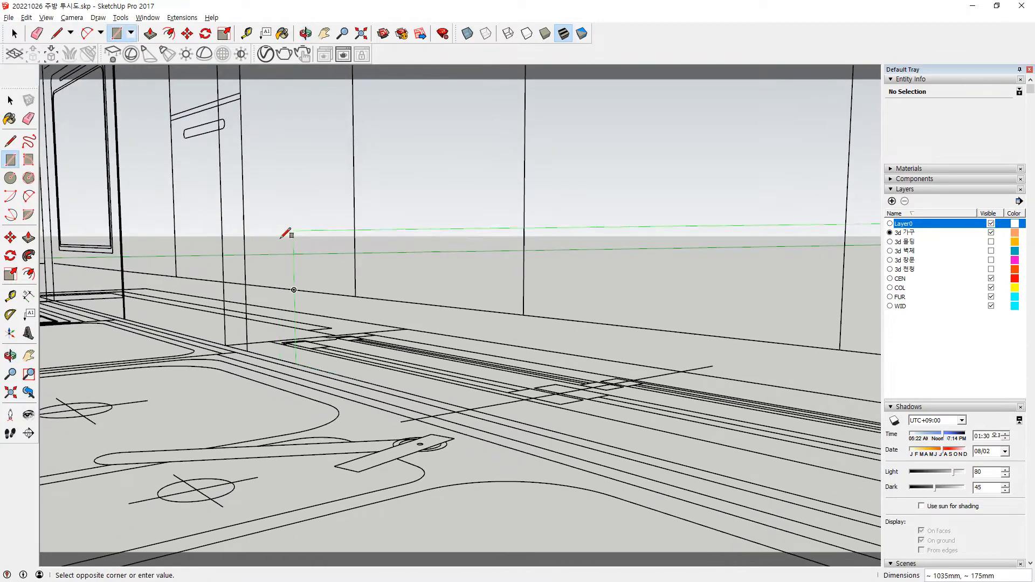
click(249, 282)
scroll(337, 347, down, 4)
middle_drag(479, 356, 495, 404)
key(space)
Extrude the upright plinth rectangle behind the double sink outline 10 mm.
click(510, 407)
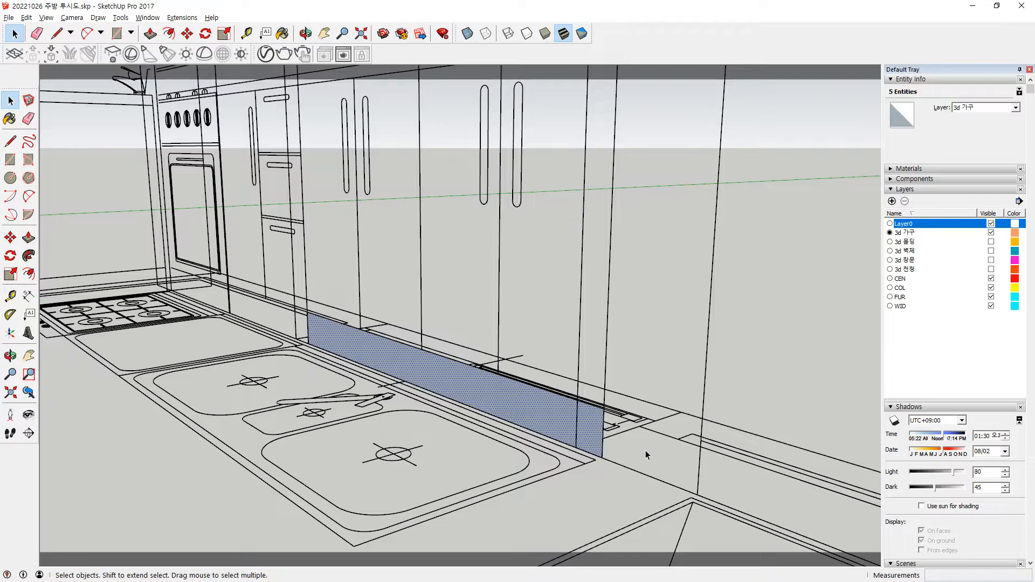
middle_drag(645, 451, 492, 462)
key(p)
middle_drag(342, 457, 558, 423)
drag(559, 420, 616, 413)
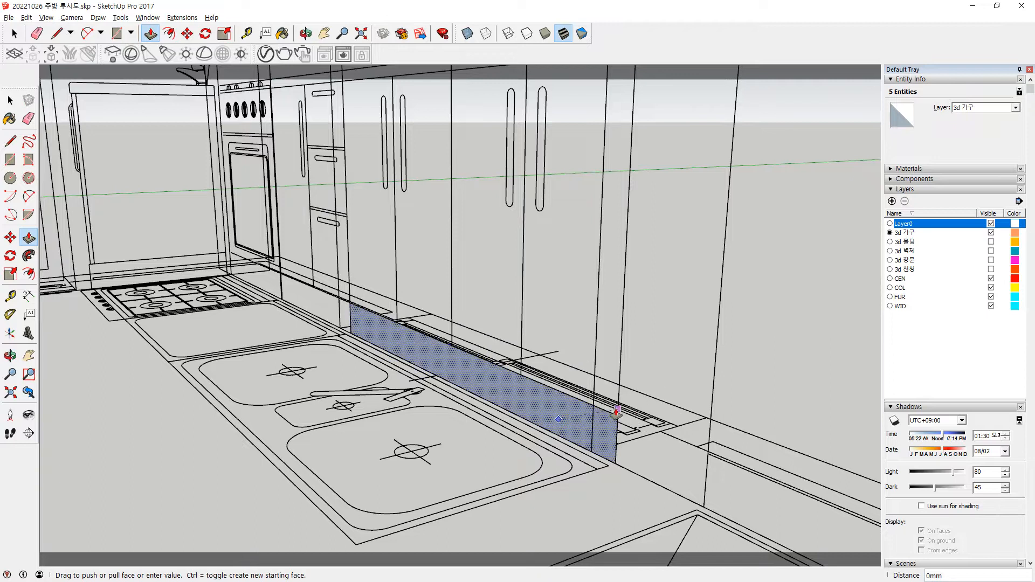
text(10)
key(Return)
key(space)
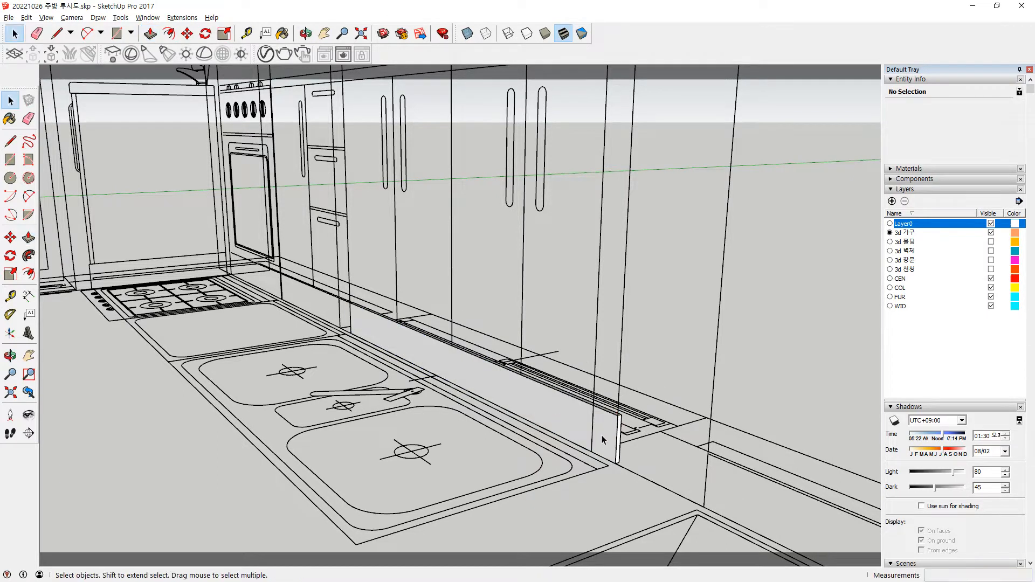
Reverse the faces of the complete plinth panel and combine it into one group.
right_click(604, 432)
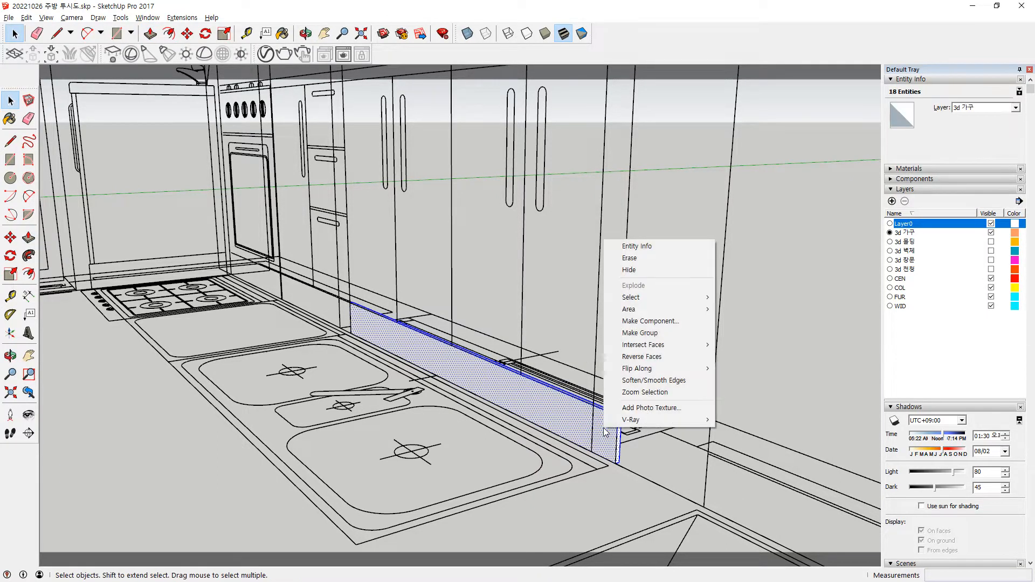
key(r)
right_click(604, 429)
key(g)
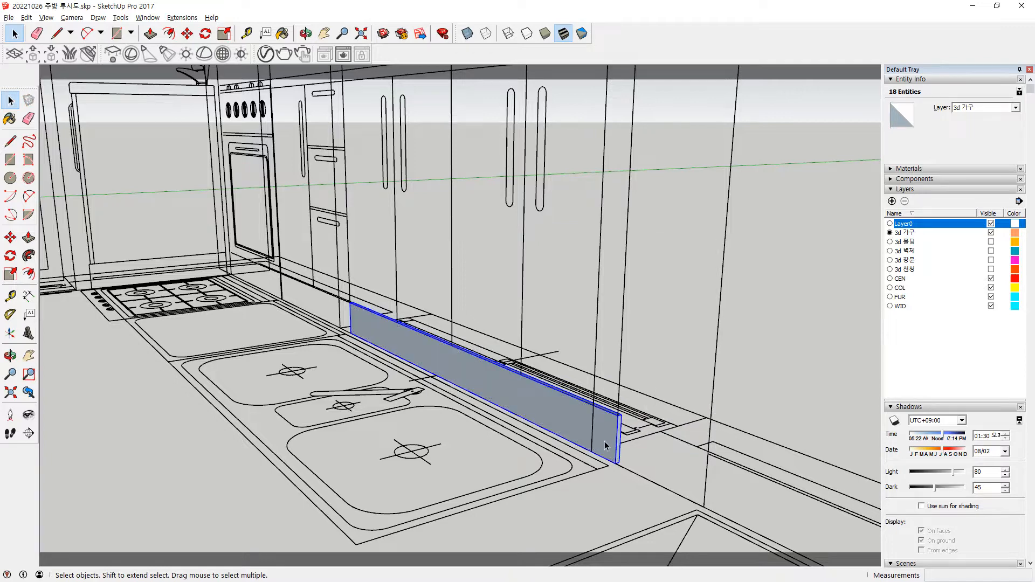
Move the plinth panel group from the rear corner of the double sink outline to its front corner.
key(m)
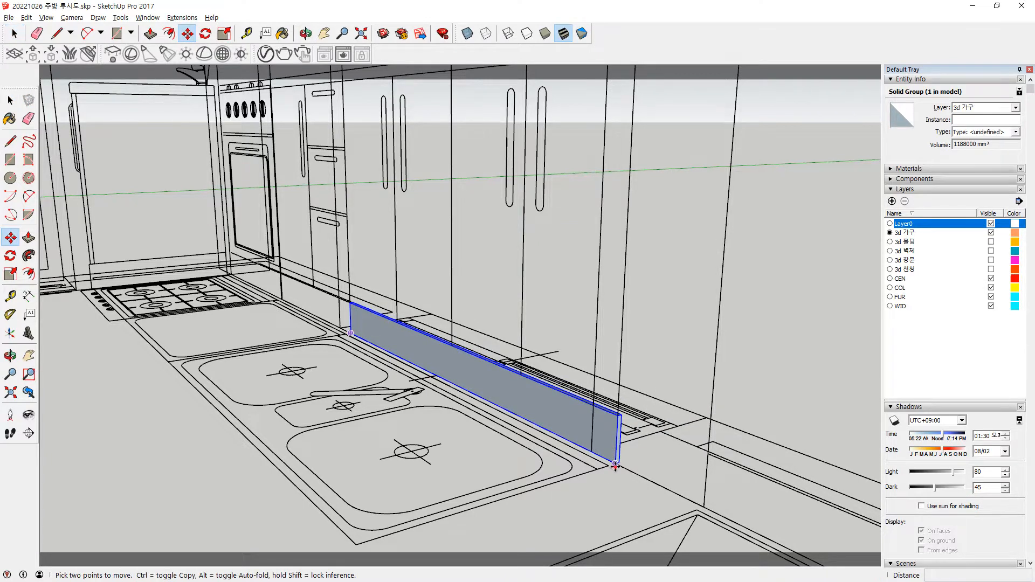
click(615, 464)
click(357, 543)
Draw an upright plinth rectangle along the rear edge of the counter section between the double sink and the cooktop.
middle_drag(324, 510, 531, 538)
shift+middle_drag(392, 362, 580, 389)
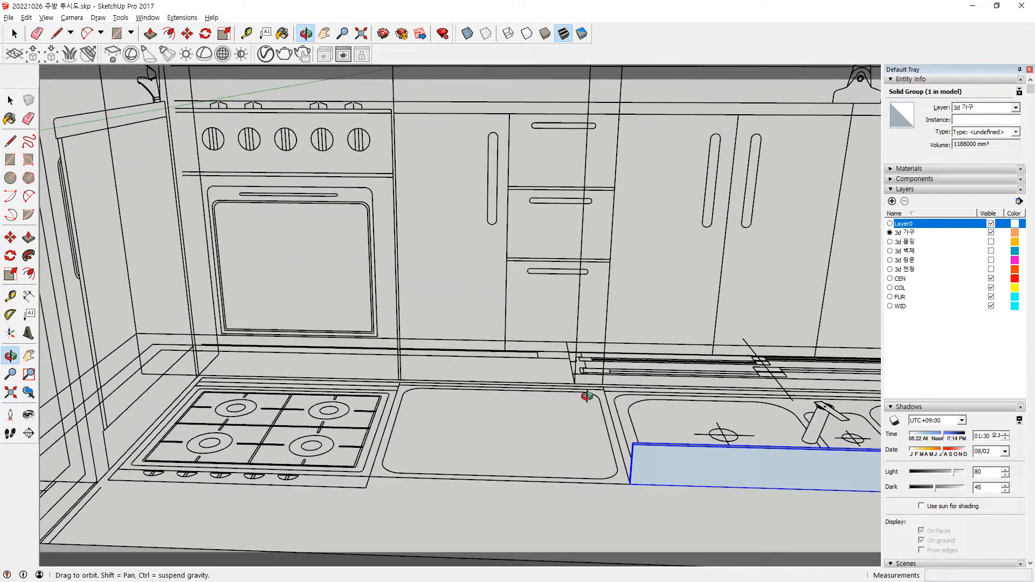
scroll(598, 366, up, 5)
key(r)
click(599, 366)
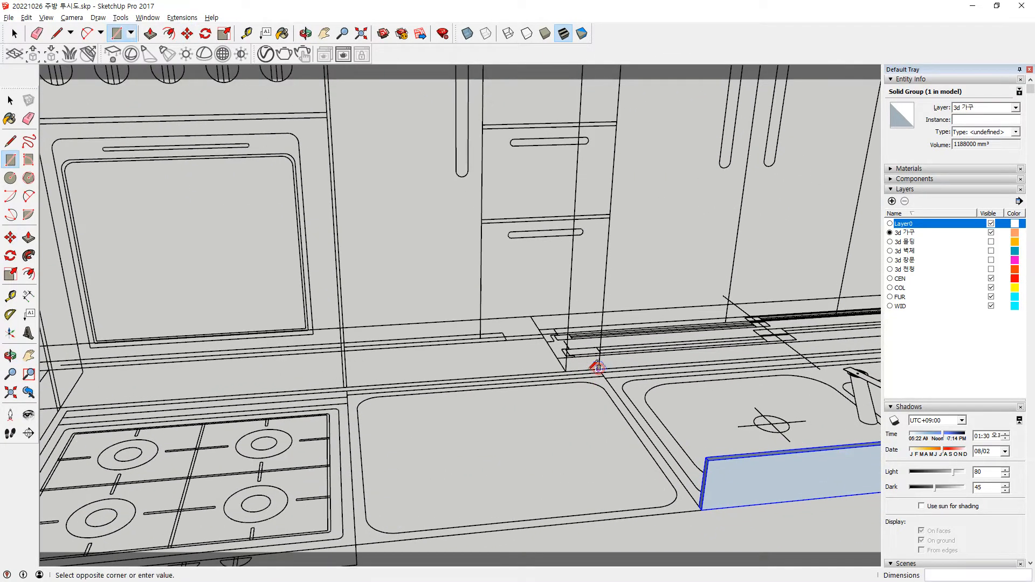
middle_drag(596, 363, 347, 293)
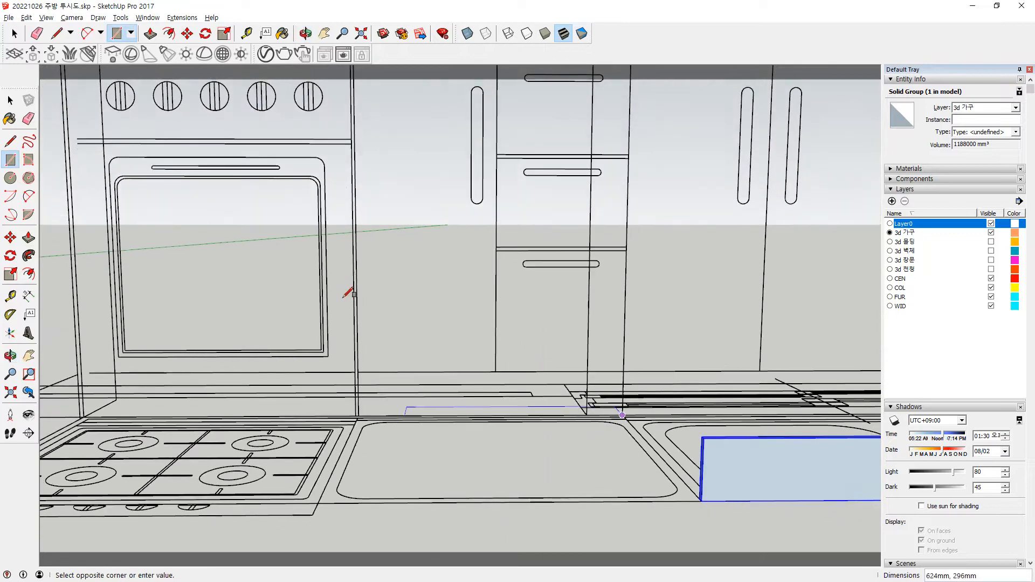
click(357, 372)
key(space)
Extrude the upright plinth rectangle between the double sink and the cooktop 10 mm.
middle_drag(434, 405, 342, 458)
key(p)
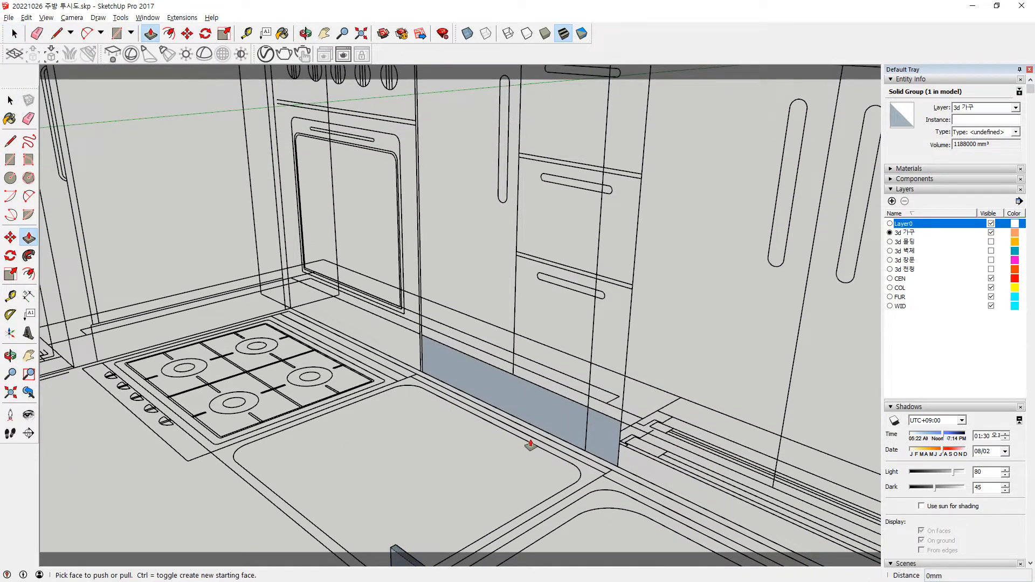
drag(561, 425, 610, 413)
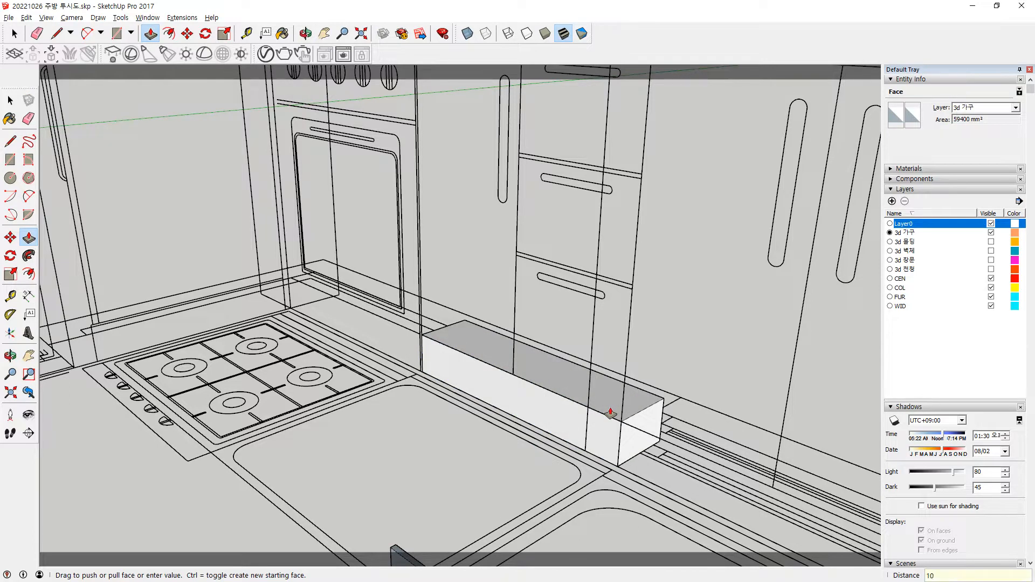
Reverse the faces of the whole middle plinth panel and combine it into one group.
key(space)
click(555, 412)
right_click(555, 412)
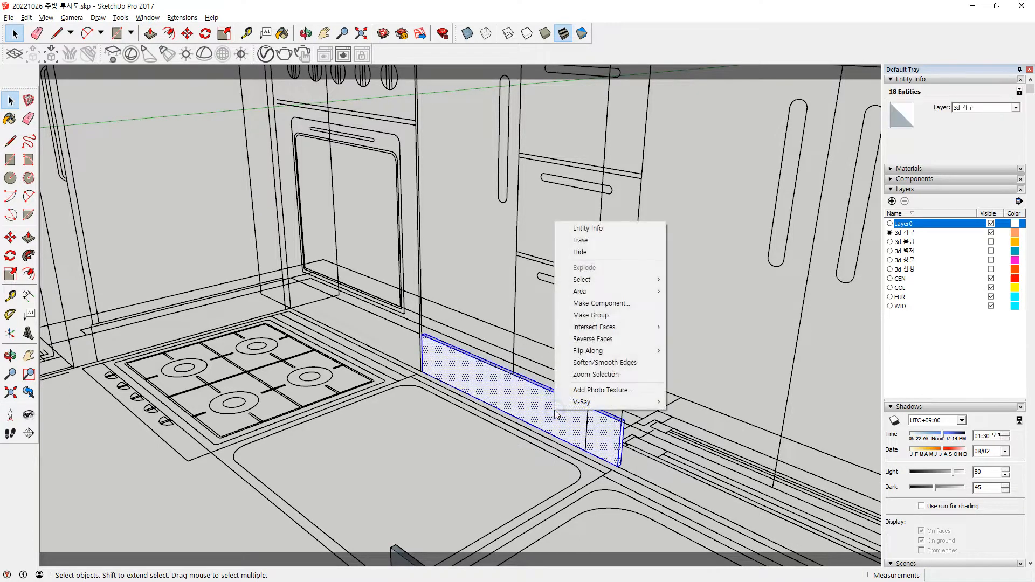
key(r)
right_click(555, 412)
key(g)
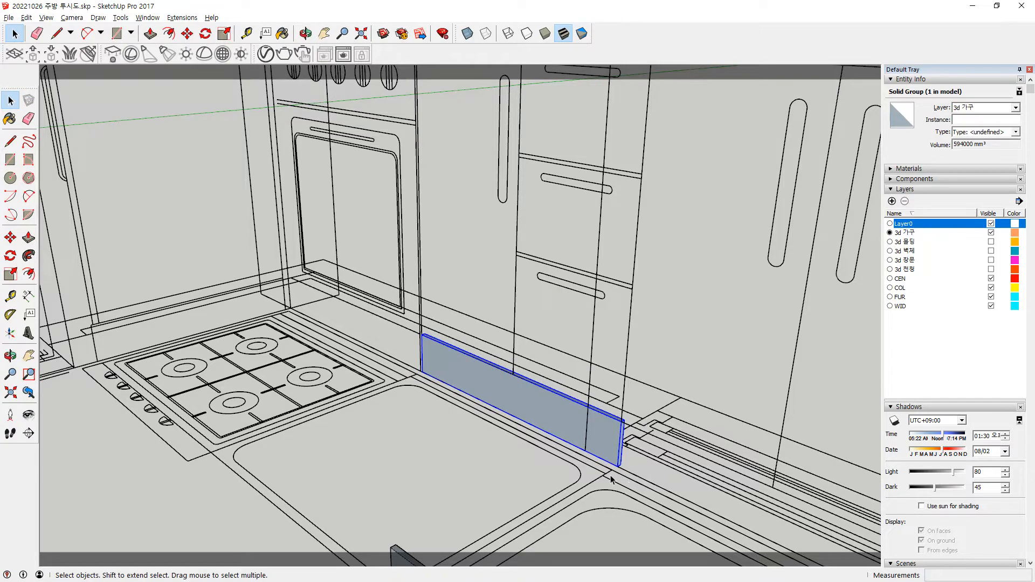
Move the middle plinth panel group from the counter section's rear corner to its front corner, against the double sink's panel.
shift+middle_drag(611, 479, 614, 445)
key(m)
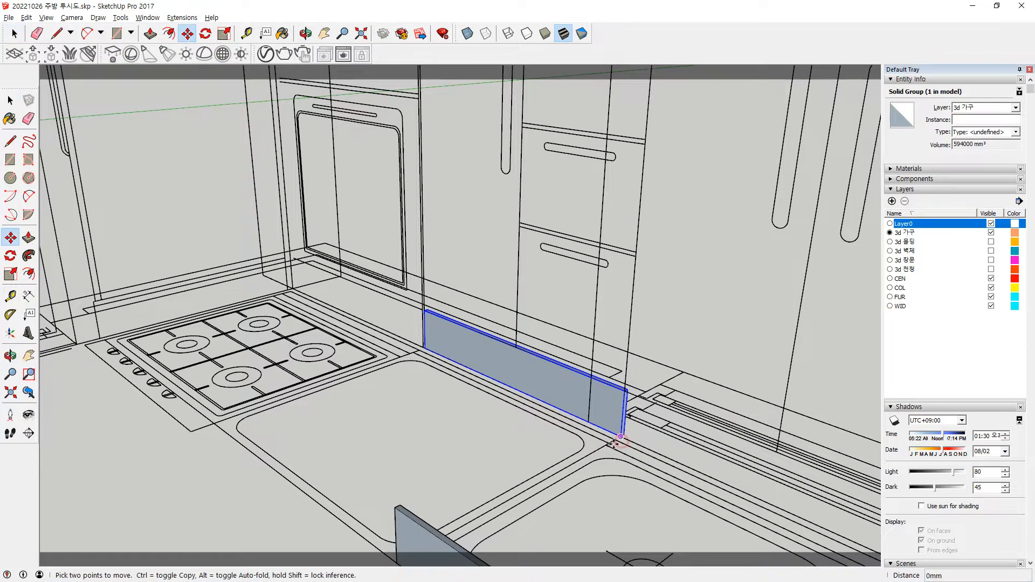
click(621, 441)
click(423, 548)
Draw an upright plinth rectangle of about 587 by 100 mm along the rear edge of the cooktop section.
key(o)
middle_drag(236, 300, 250, 314)
scroll(259, 310, up, 4)
key(r)
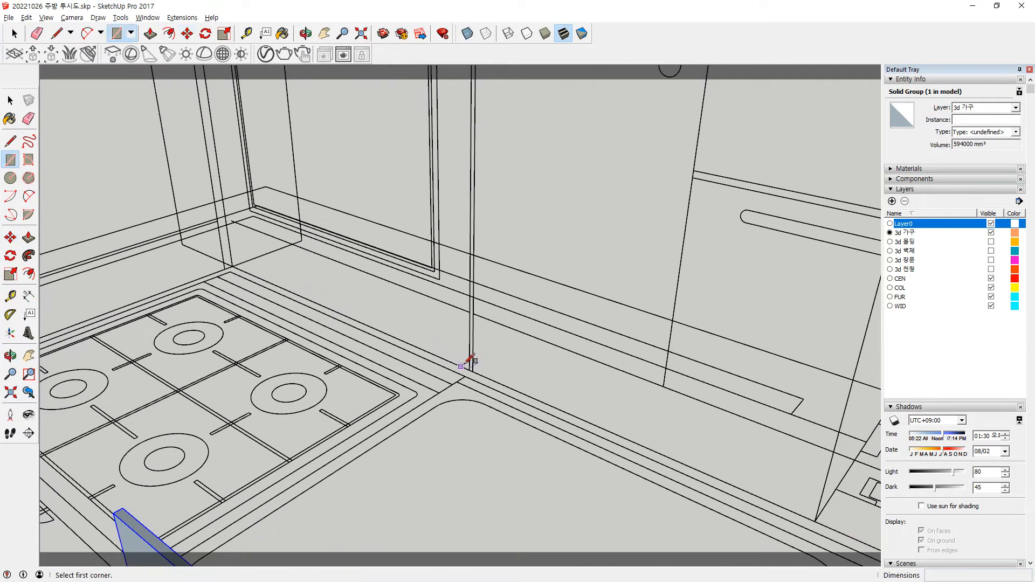
click(469, 370)
click(233, 218)
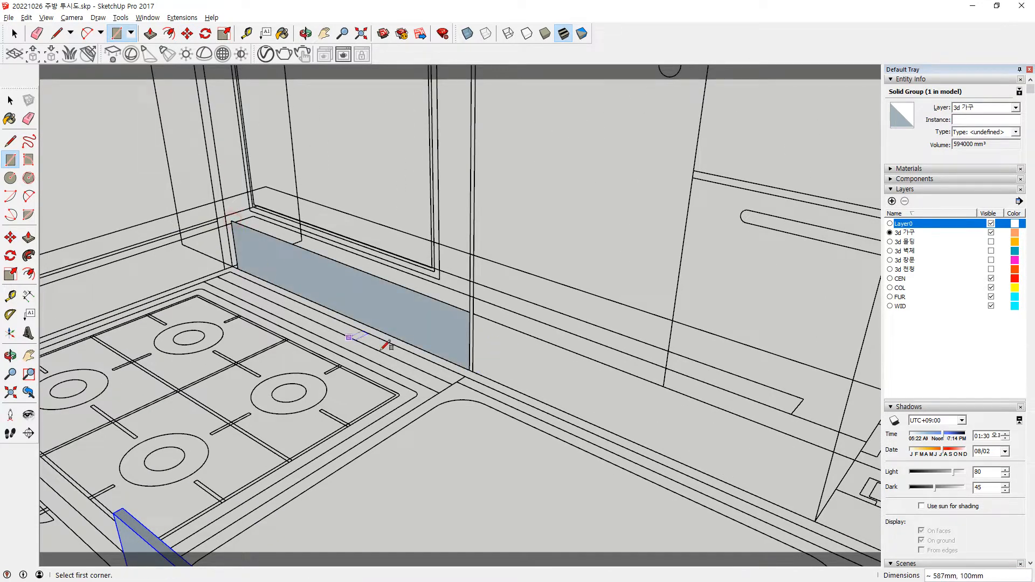
Extrude the upright plinth rectangle behind the cooktop 10 mm.
key(p)
click(432, 314)
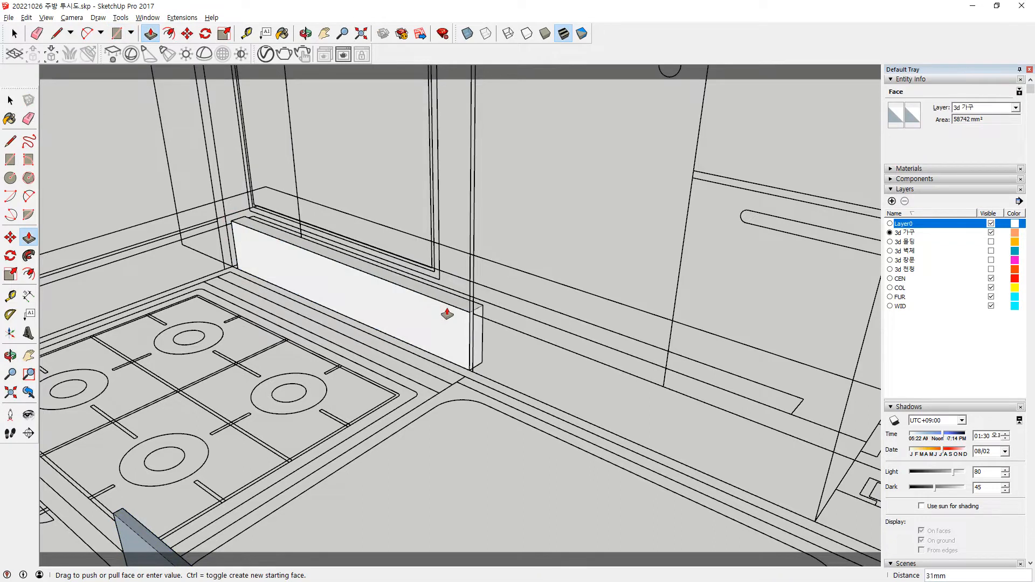
text(10)
key(Return)
Reverse the faces of the complete cooktop plinth panel and group it.
key(space)
triple_click(446, 318)
right_click(446, 318)
key(r)
right_click(446, 316)
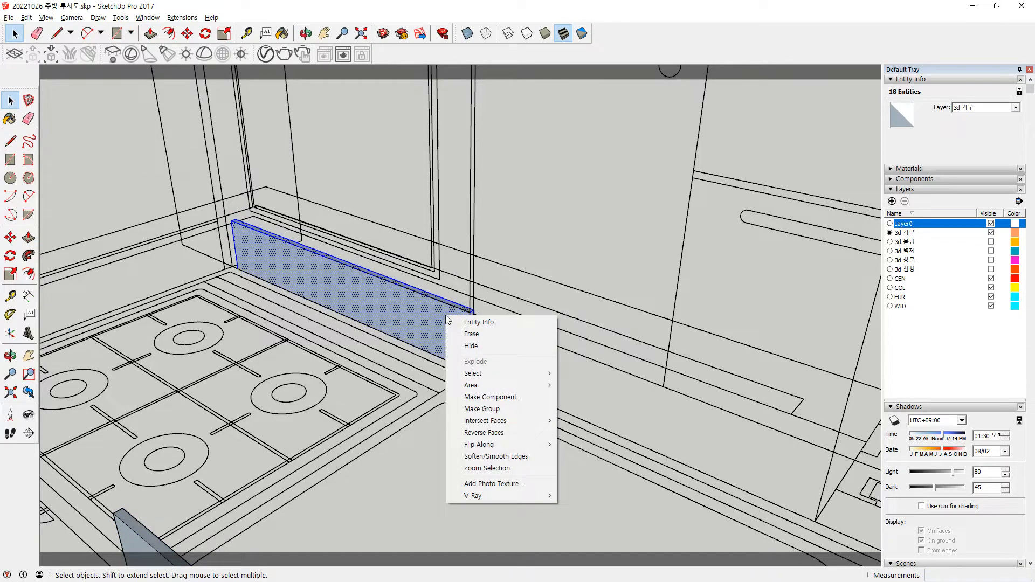
key(g)
Move the cooktop plinth panel group from its lower rear corner to the front edge, beside the middle plinth panel.
shift+middle_drag(460, 343, 472, 262)
key(m)
click(498, 255)
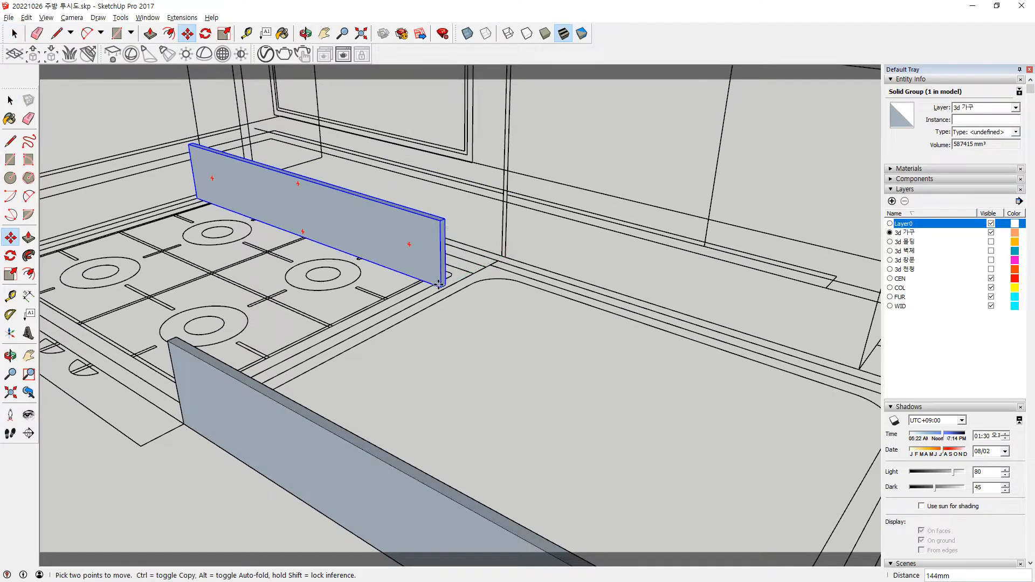
click(367, 474)
middle_drag(365, 474, 363, 501)
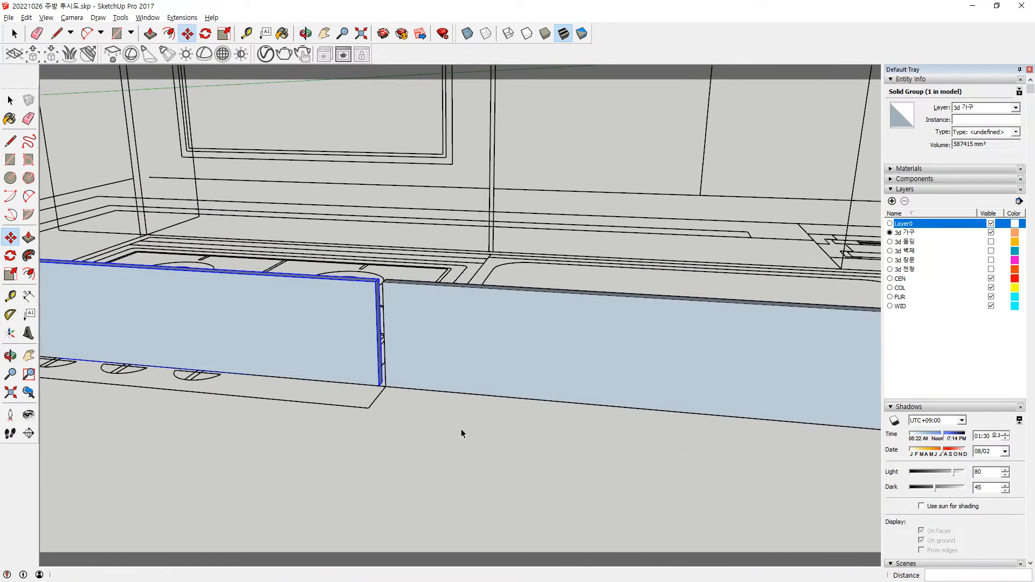
key(space)
click(474, 433)
scroll(647, 389, down, 2)
shift+middle_drag(665, 389, 809, 345)
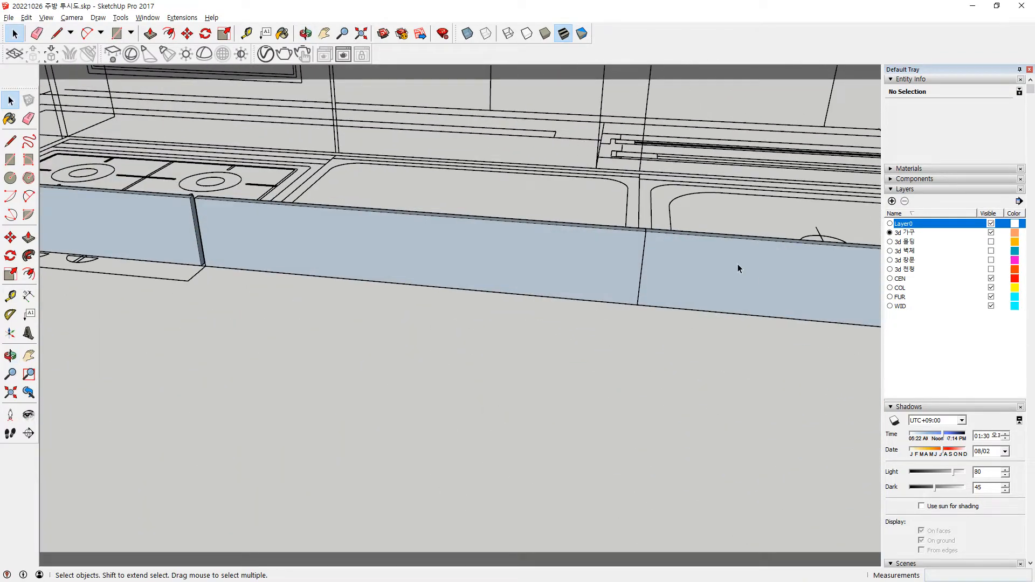
scroll(570, 250, up, 2)
double_click(654, 251)
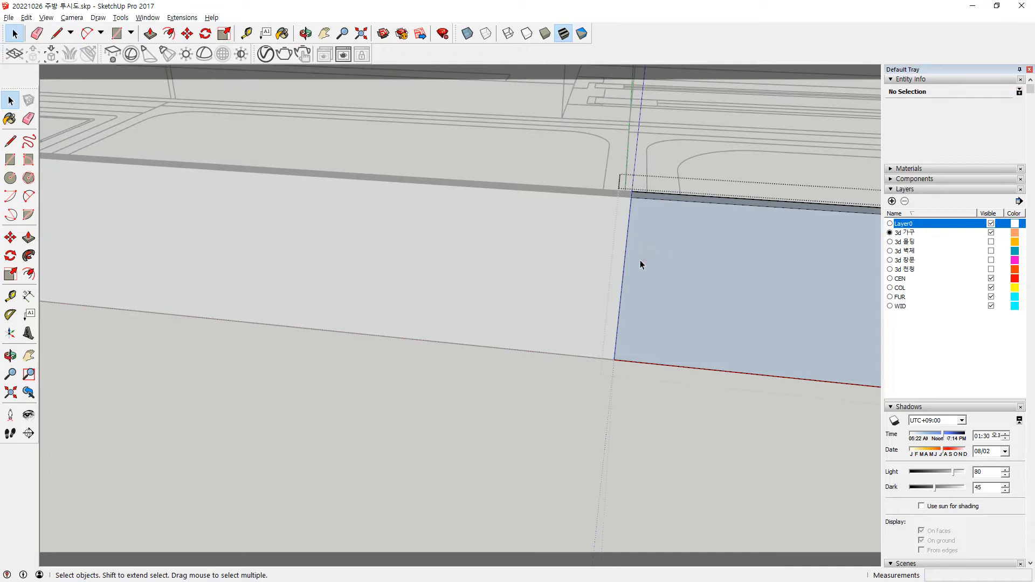
scroll(636, 274, up, 2)
middle_drag(628, 270, 325, 201)
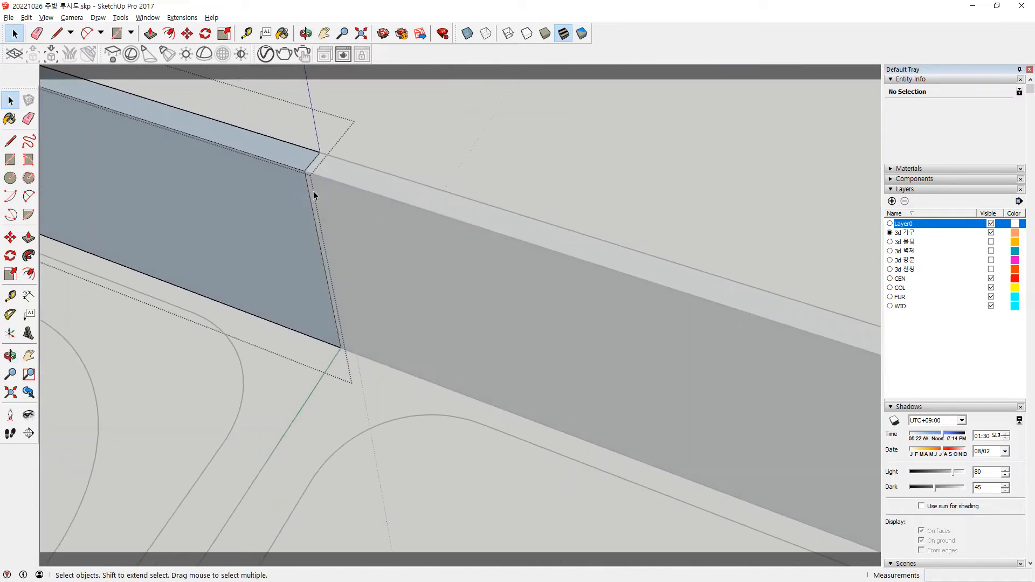
scroll(327, 194, up, 2)
click(513, 179)
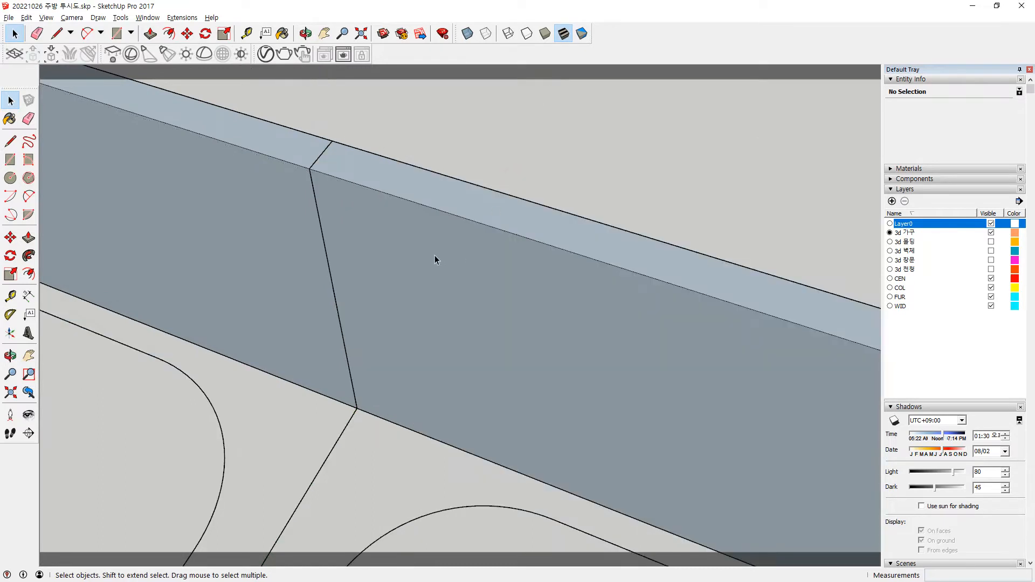
Move the middle plinth panel 34 mm away from the double sink's plinth panel to expose their adjoining end faces.
click(455, 252)
key(m)
click(420, 263)
click(562, 235)
key(ctrl+t)
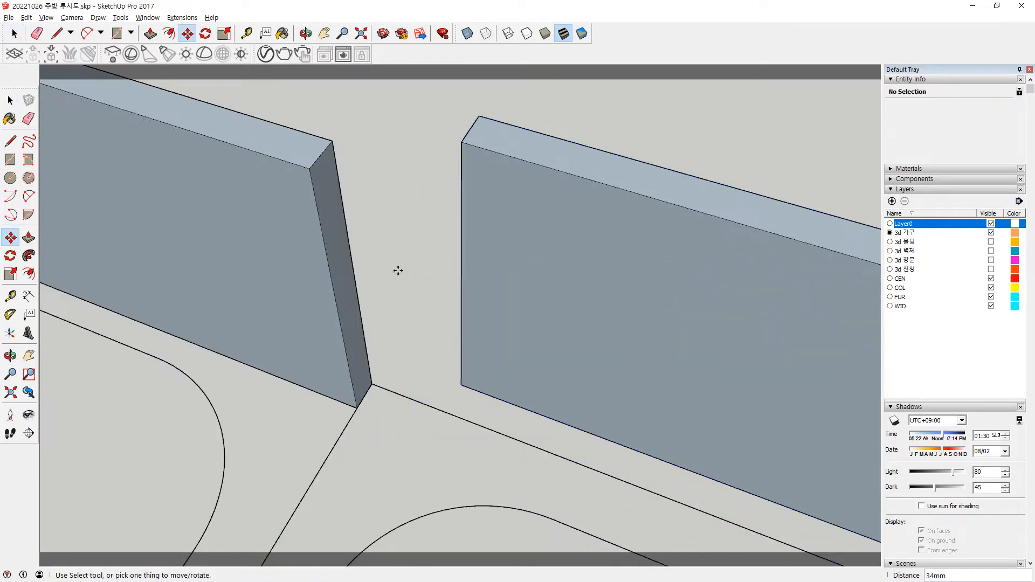
Shorten the double sink's plinth panel by 1 mm at the end facing the middle panel.
key(p)
key(space)
double_click(345, 278)
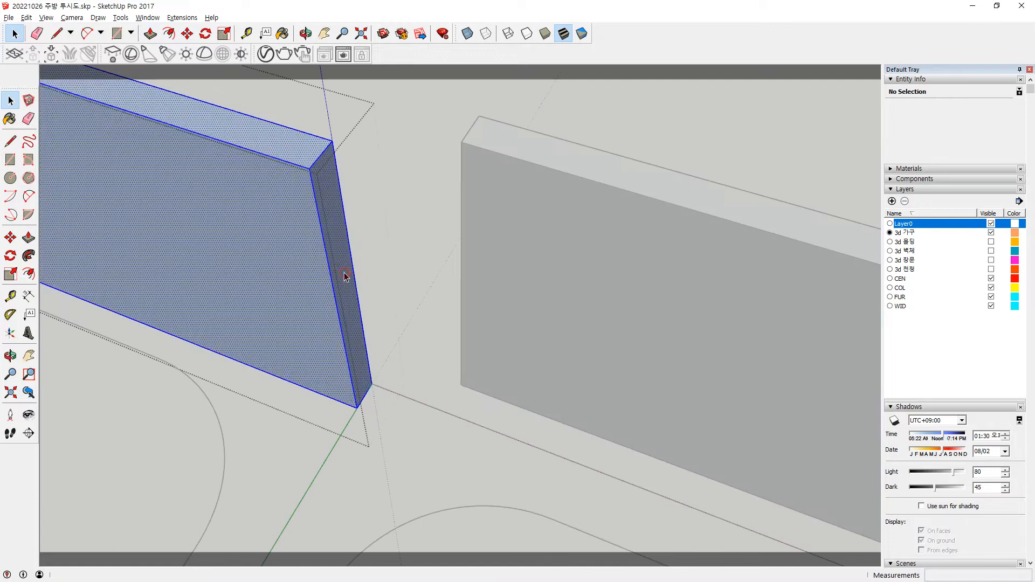
key(p)
click(337, 285)
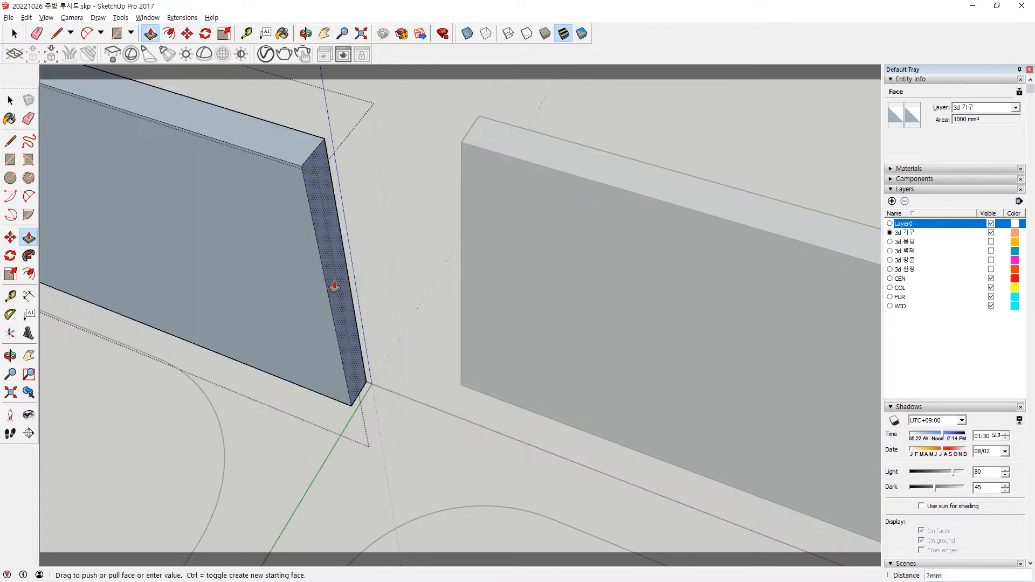
text(1)
key(Return)
key(space)
click(640, 127)
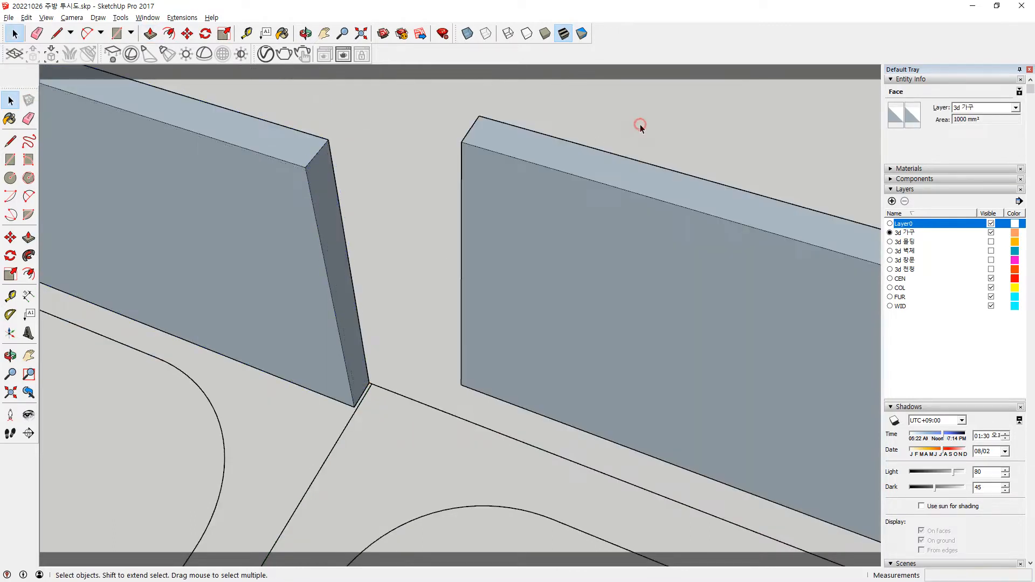
Move the middle plinth panel back along the counter front to its original end point beside the double sink's panel.
middle_drag(679, 144, 48, 148)
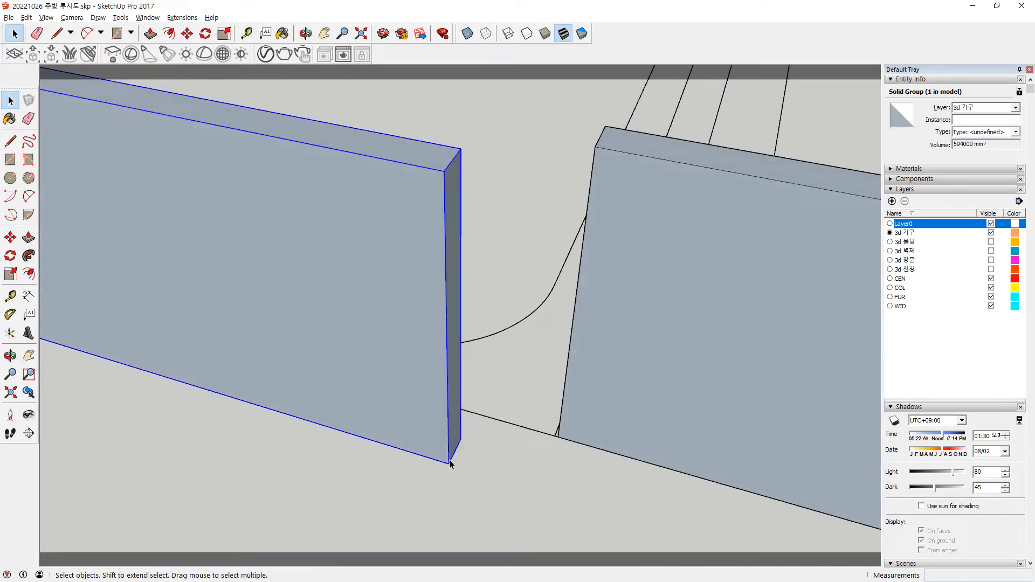
key(m)
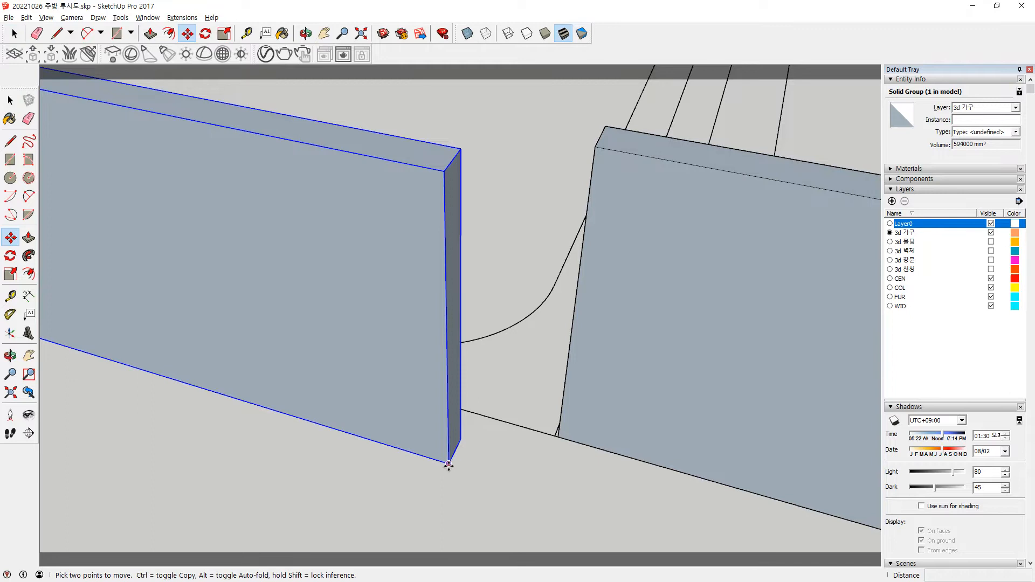
click(448, 464)
scroll(570, 383, up, 4)
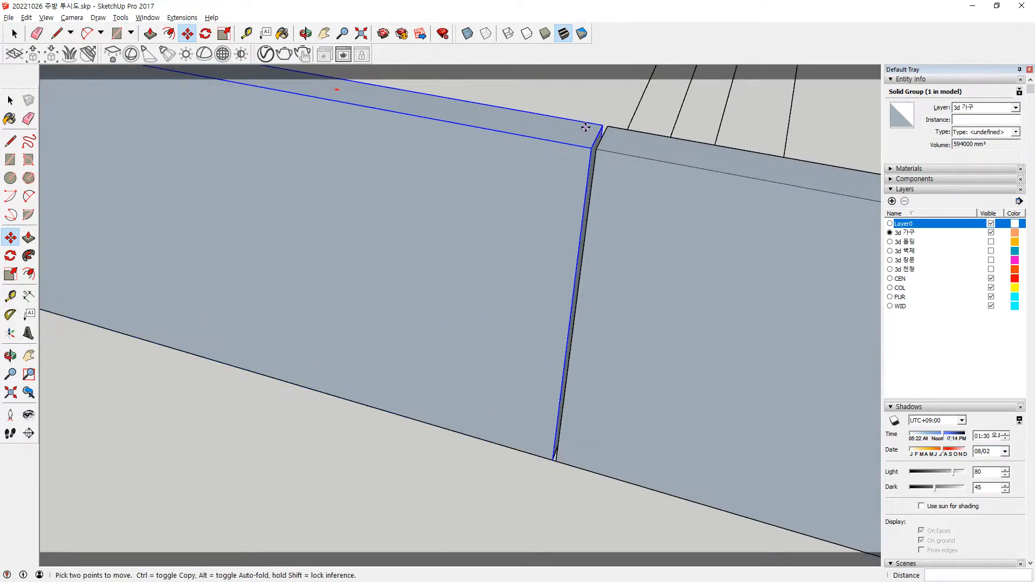
Shorten the middle plinth panel by 1 mm at its end facing the double sink's panel.
key(space)
double_click(587, 189)
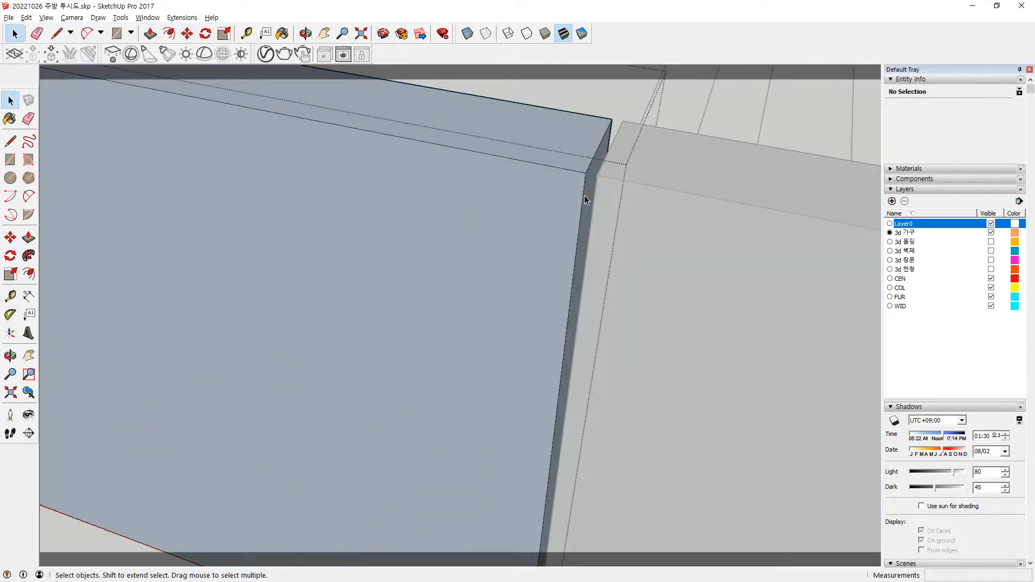
key(p)
click(586, 198)
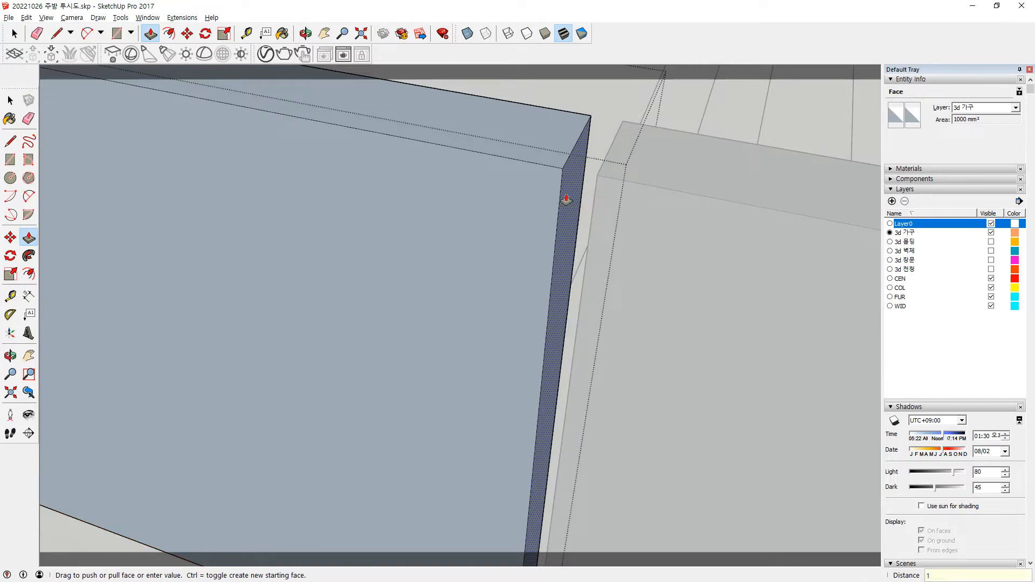
key(Return)
key(space)
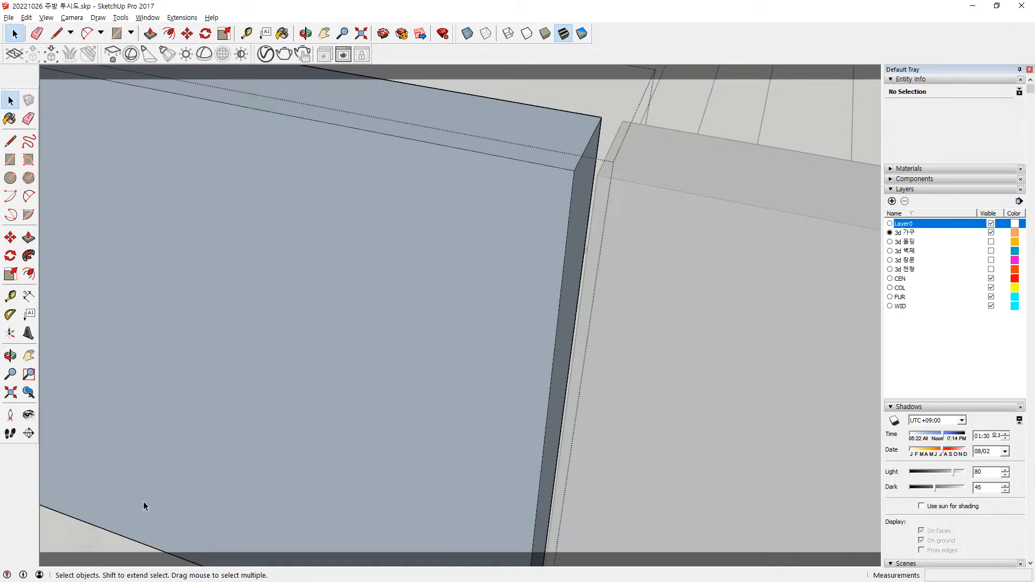
Draw a rectangle over the end door outline on the lower cabinet front elevation.
scroll(455, 358, down, 5)
middle_drag(455, 358, 400, 247)
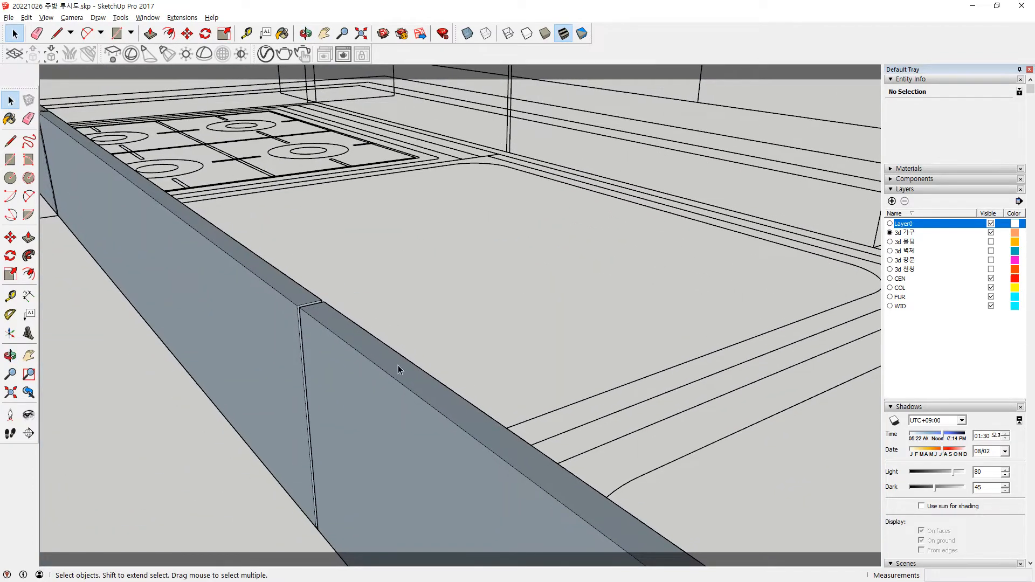
scroll(338, 422, down, 7)
middle_drag(378, 459, 686, 493)
shift+middle_drag(636, 351, 248, 430)
middle_drag(418, 363, 270, 377)
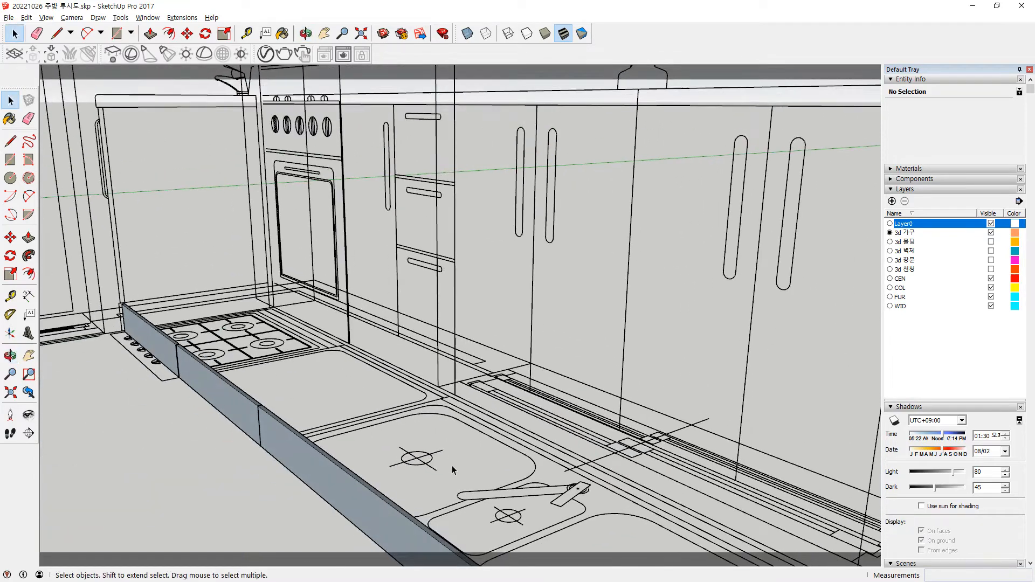
scroll(584, 455, down, 2)
shift+middle_drag(618, 421, 380, 378)
middle_drag(456, 427, 646, 522)
shift+middle_drag(670, 444, 575, 455)
key(r)
click(611, 137)
middle_drag(564, 194, 508, 264)
click(522, 291)
scroll(507, 265, up, 3)
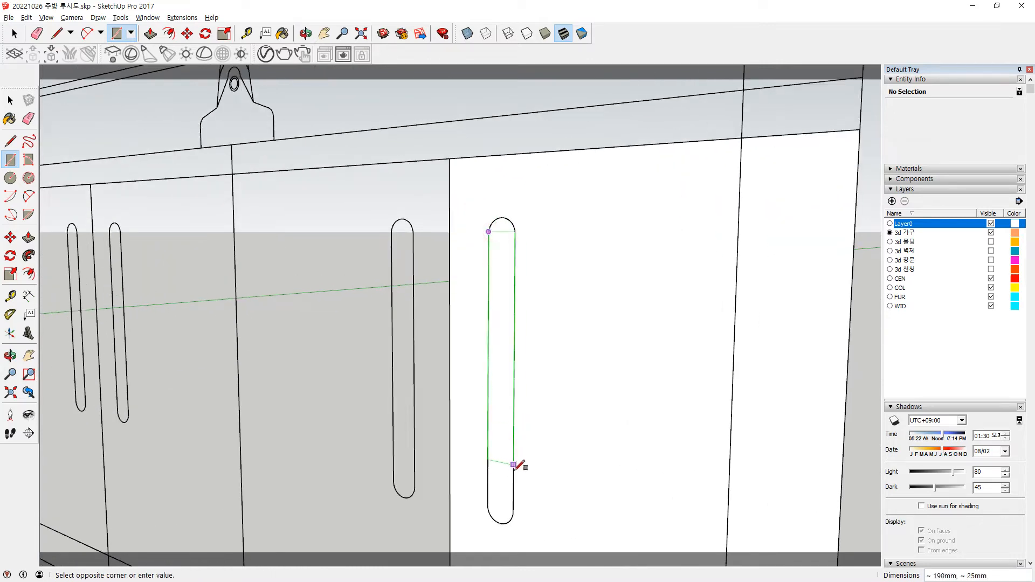
click(513, 511)
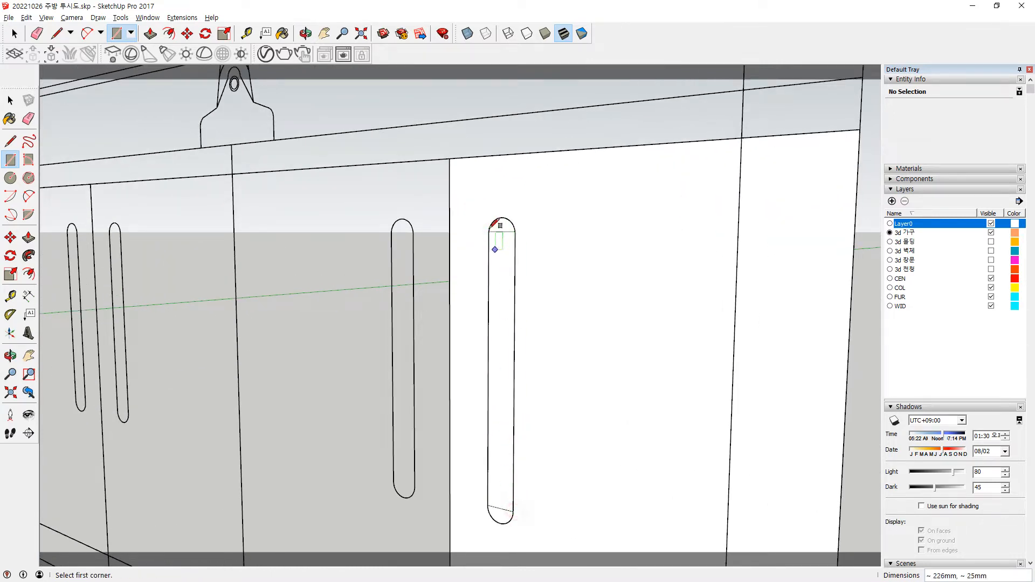
scroll(496, 253, up, 2)
key(c)
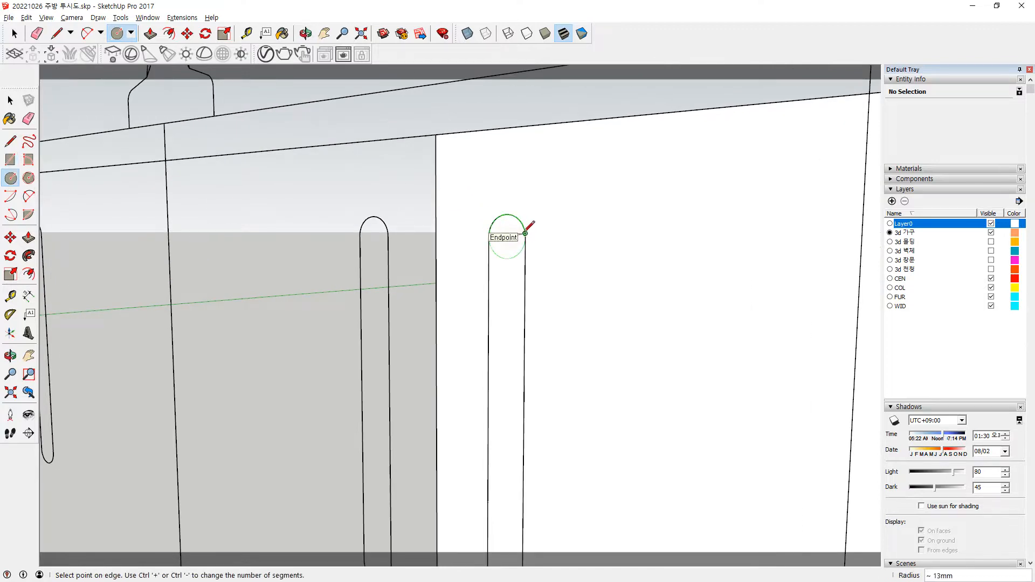
scroll(526, 235, up, 3)
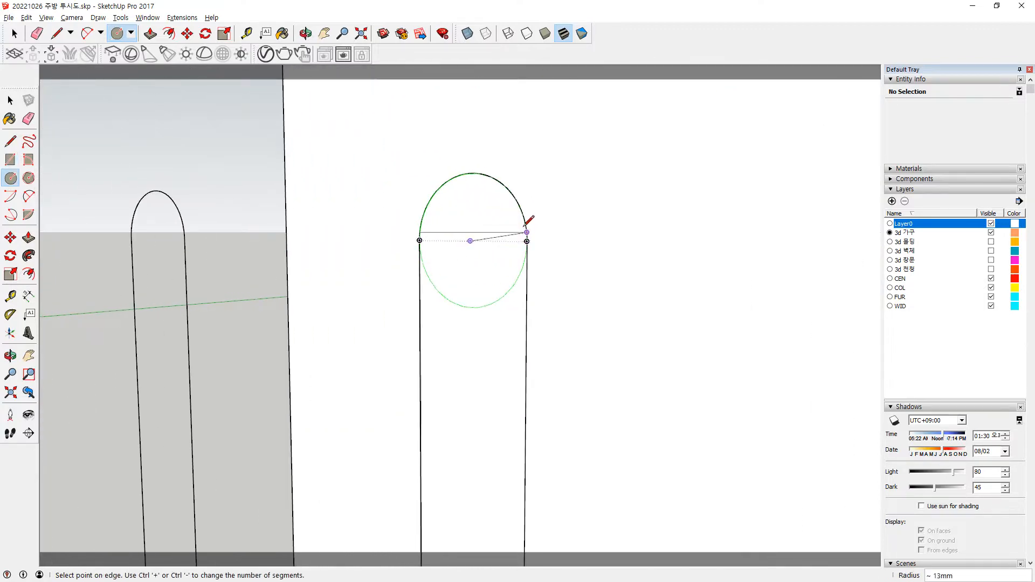
key(Escape)
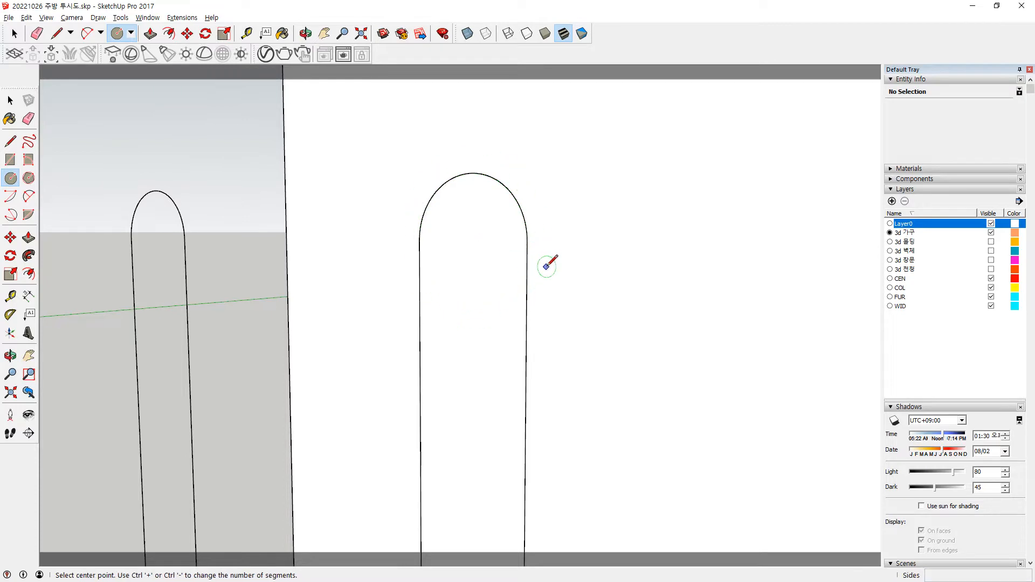
Draw a rectangle of about 221 by 25 mm over the straight part of the door handle, between its rounded ends.
key(r)
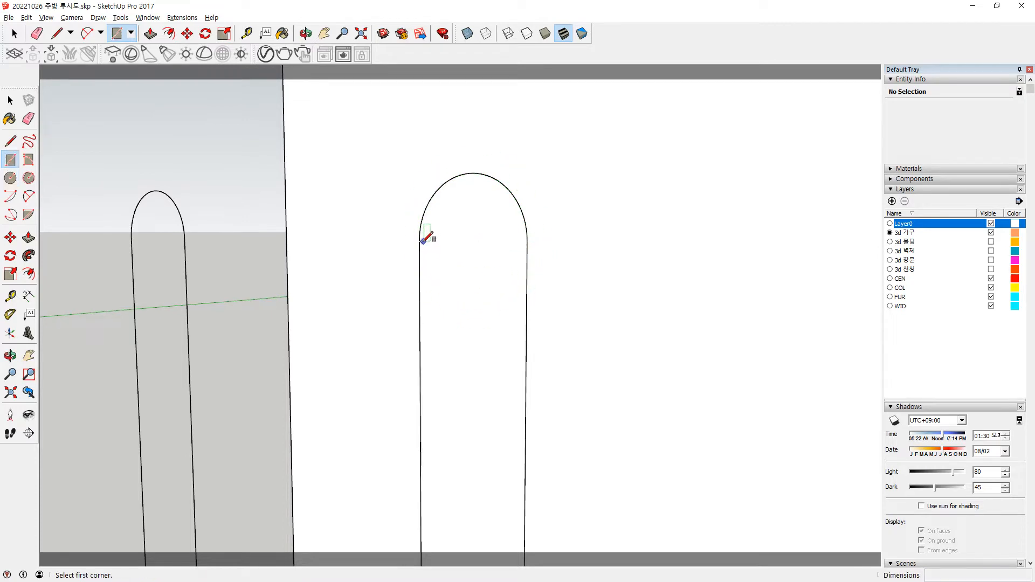
click(420, 240)
middle_drag(578, 396, 507, 335)
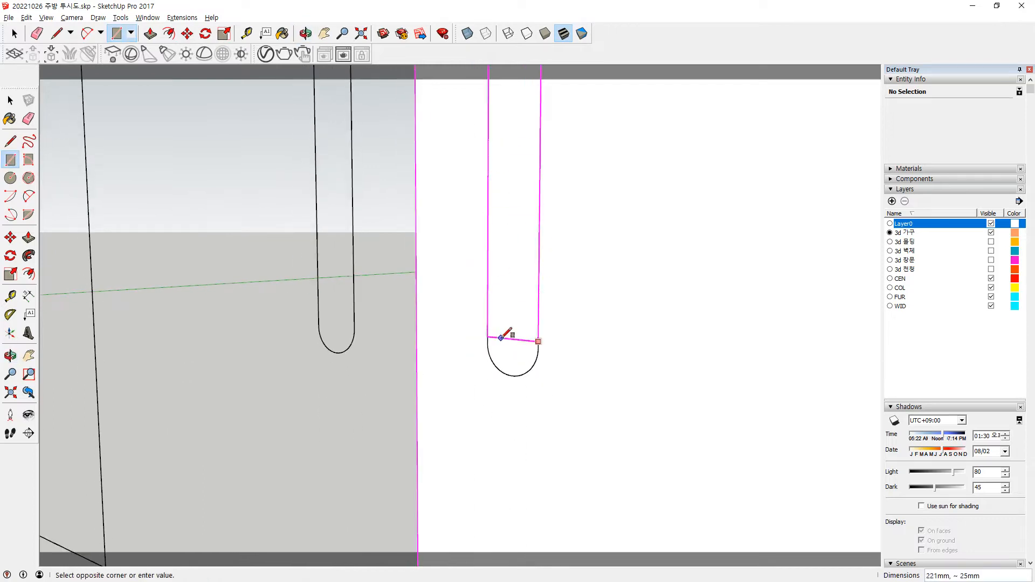
click(540, 344)
Draw circles over both rounded ends of the door handle outline, centred between its straight edges.
key(c)
click(512, 345)
scroll(519, 296, down, 5)
shift+middle_drag(506, 313, 477, 539)
scroll(490, 323, up, 5)
scroll(470, 344, up, 2)
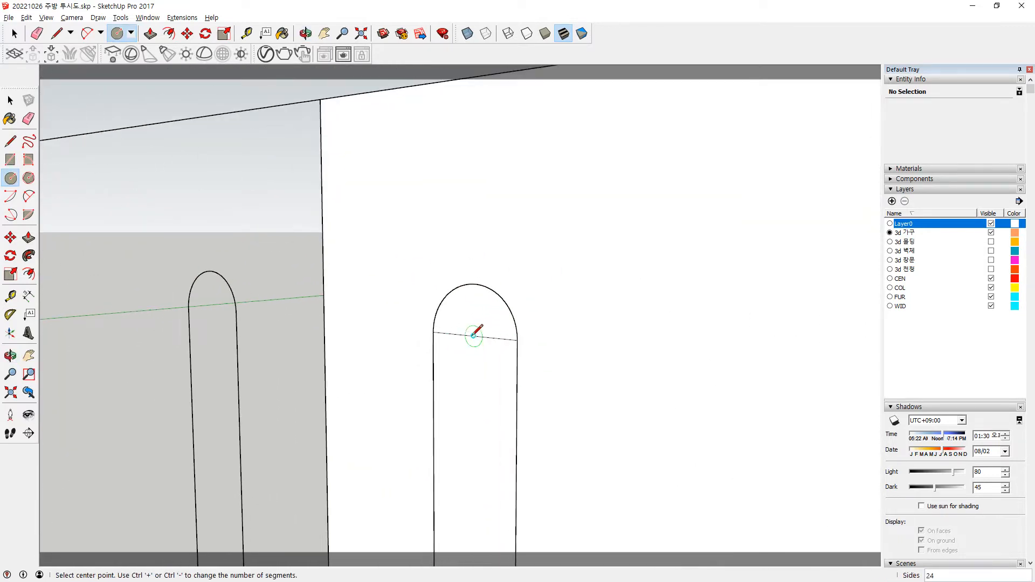
click(517, 340)
Erase the dividing lines and inner arcs at both ends of the handle, keeping only its rounded outline.
key(e)
drag(474, 328, 468, 425)
scroll(468, 424, down, 6)
shift+middle_drag(482, 466, 453, 296)
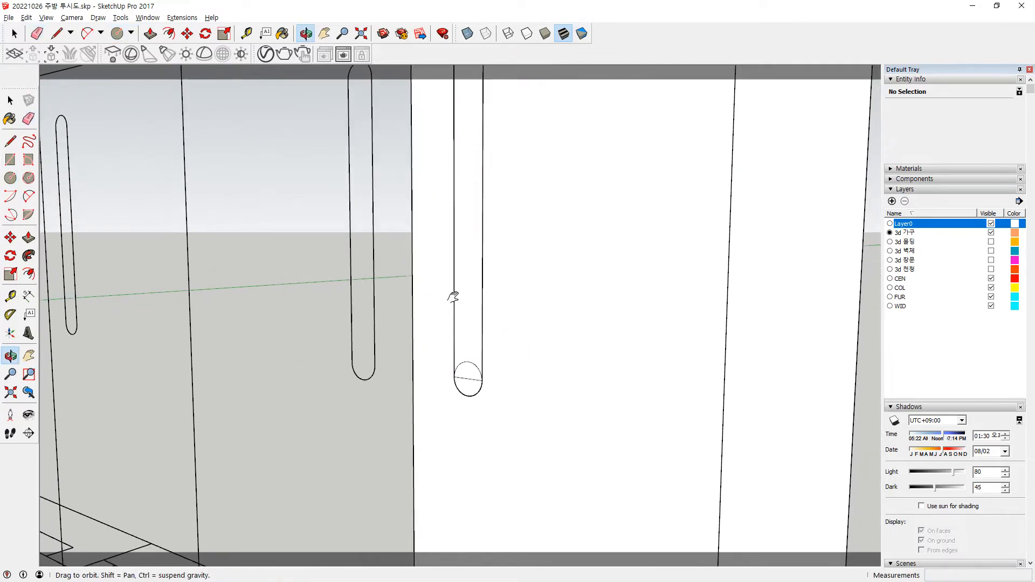
scroll(471, 318, up, 2)
scroll(526, 372, down, 6)
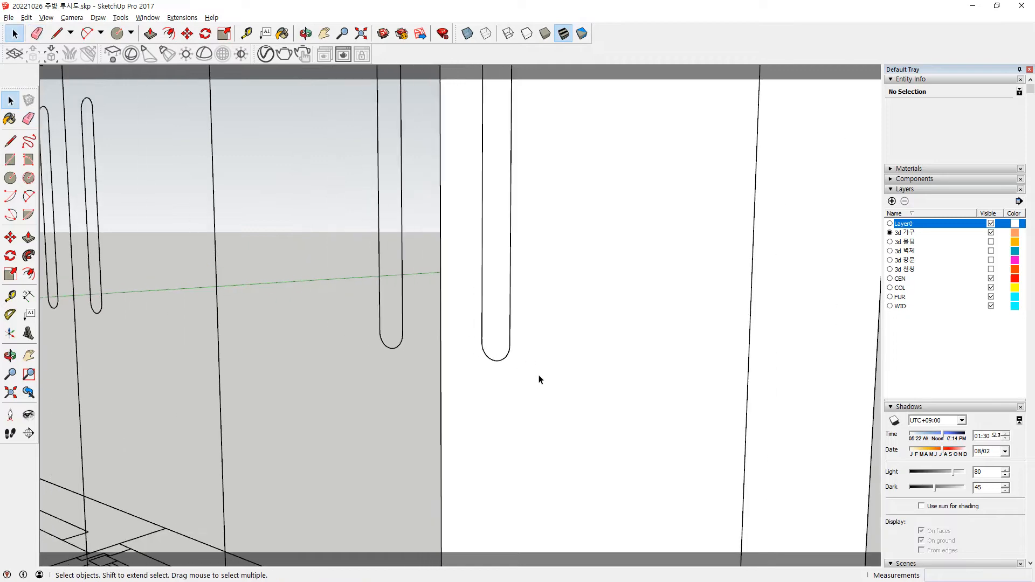
Move the door face with its handle outline onto the outer top corner of the double sink's plinth panel.
key(space)
click(576, 334)
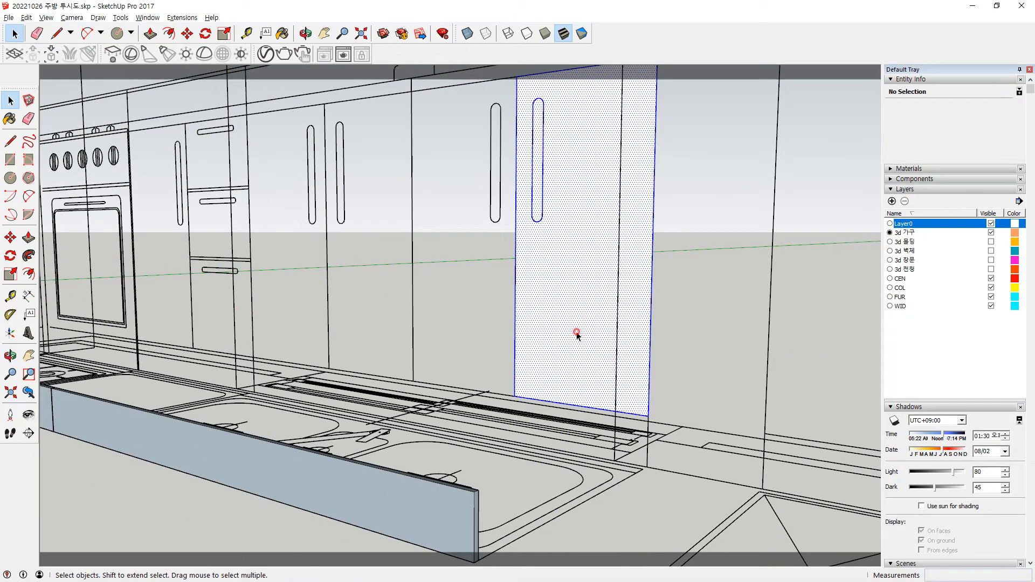
key(m)
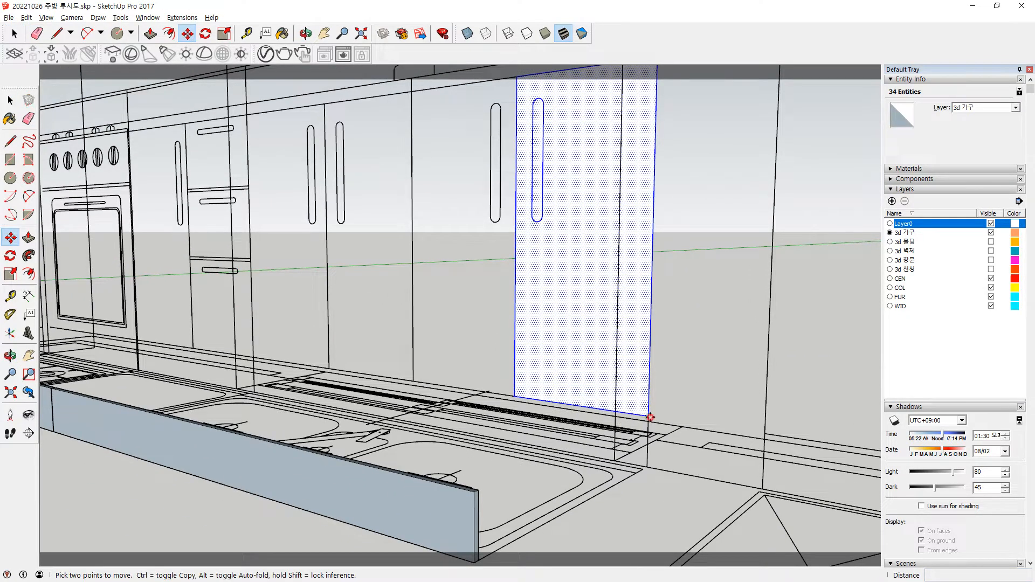
click(650, 417)
middle_drag(474, 491, 377, 496)
Set the three plinth panels back 10 mm from the counter front.
key(space)
click(226, 388)
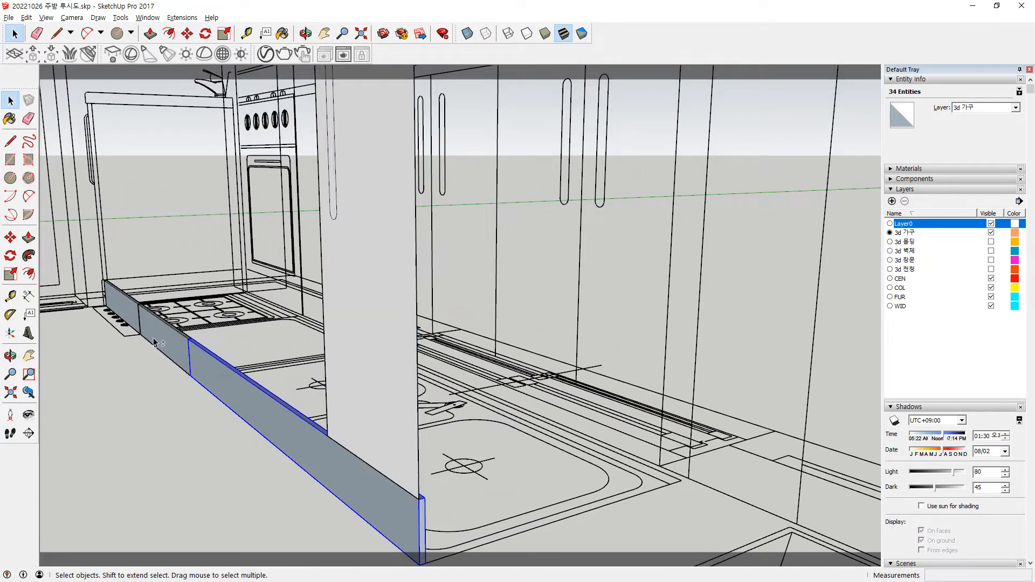
middle_drag(410, 535, 291, 461)
key(m)
click(291, 451)
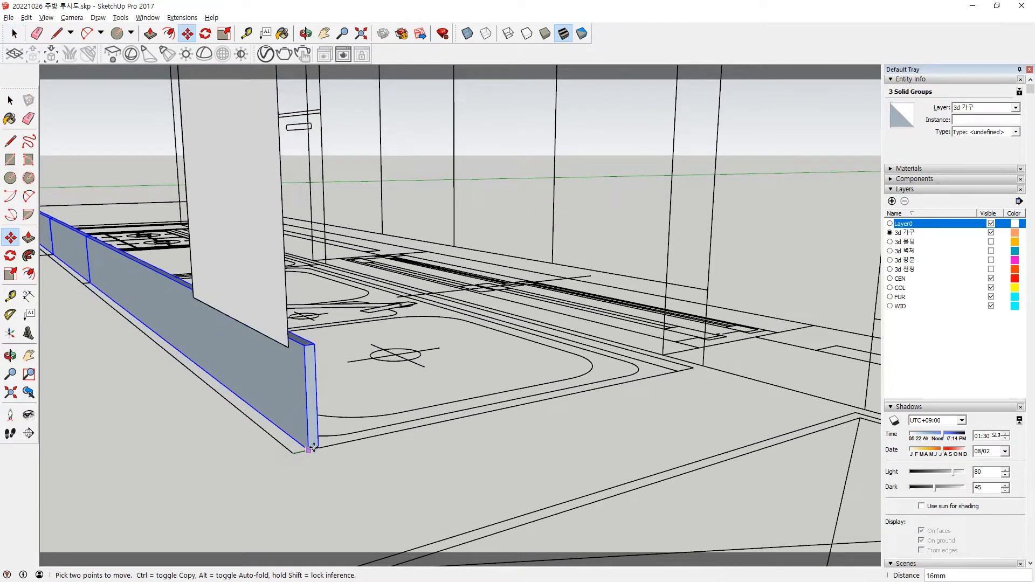
text(10)
key(Return)
Try to extrude the door face by 3 mm.
middle_drag(339, 353, 257, 369)
scroll(263, 361, down, 1)
key(space)
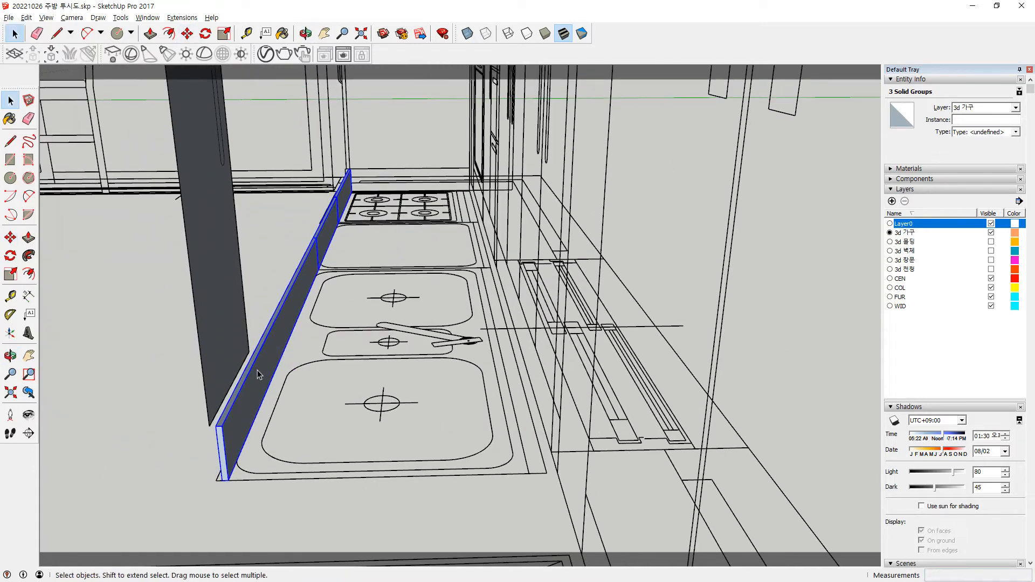
key(p)
click(218, 365)
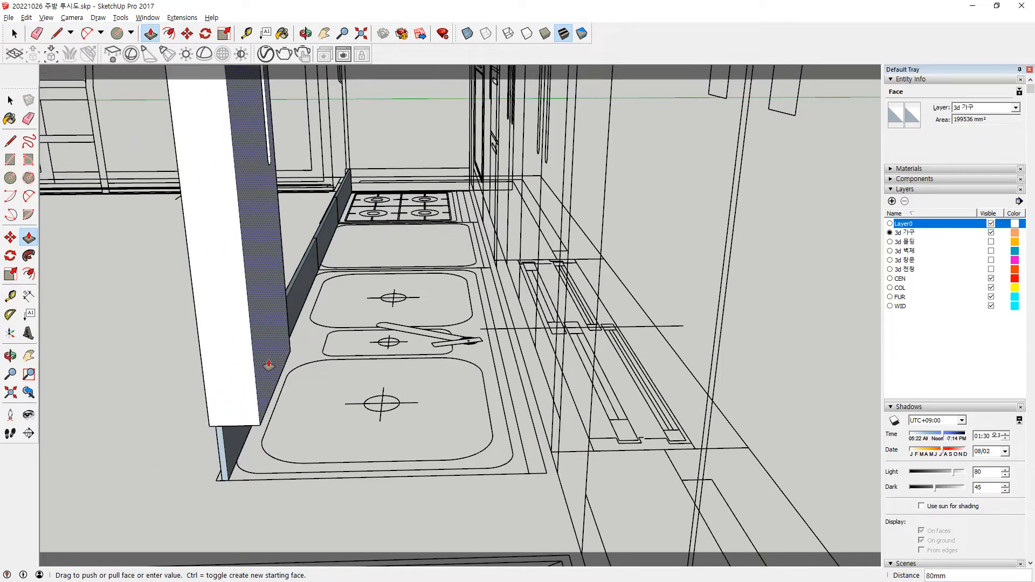
text(03)
key(Return)
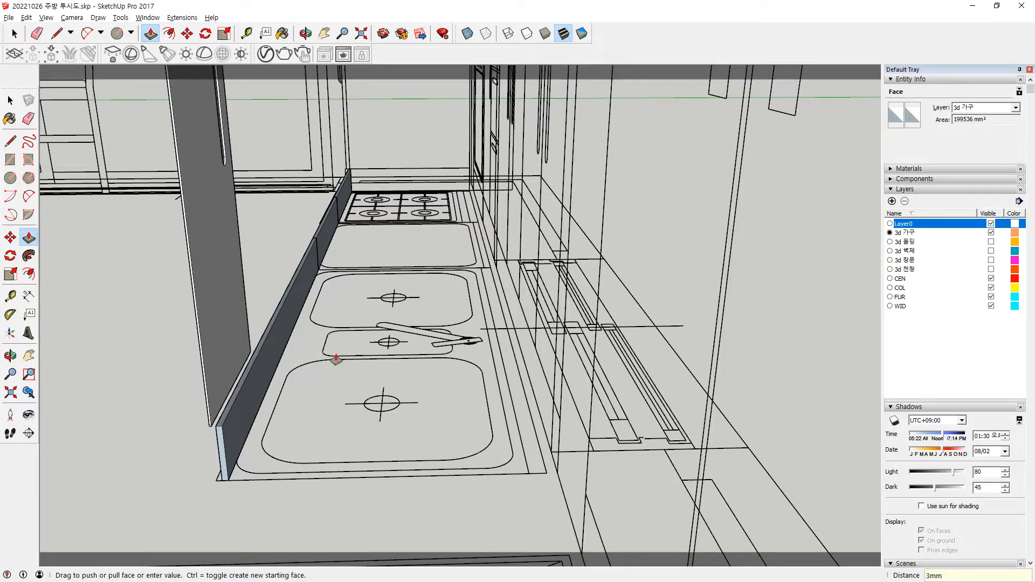
Extrude the door face around the handle outline to a thickness of 30 mm.
middle_drag(144, 334, 358, 428)
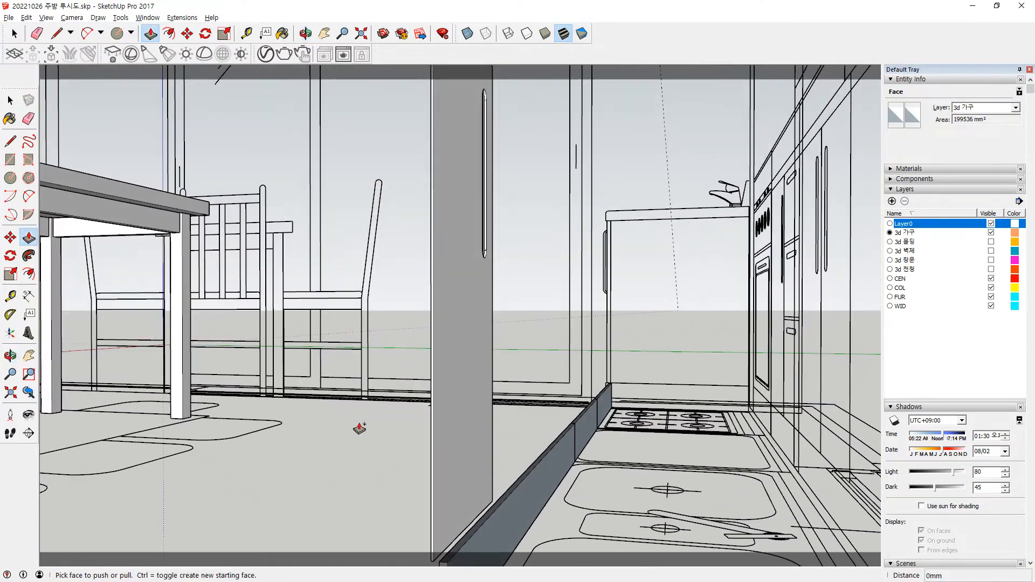
drag(456, 468, 408, 461)
middle_drag(312, 427, 412, 345)
middle_drag(520, 477, 455, 393)
drag(426, 431, 432, 487)
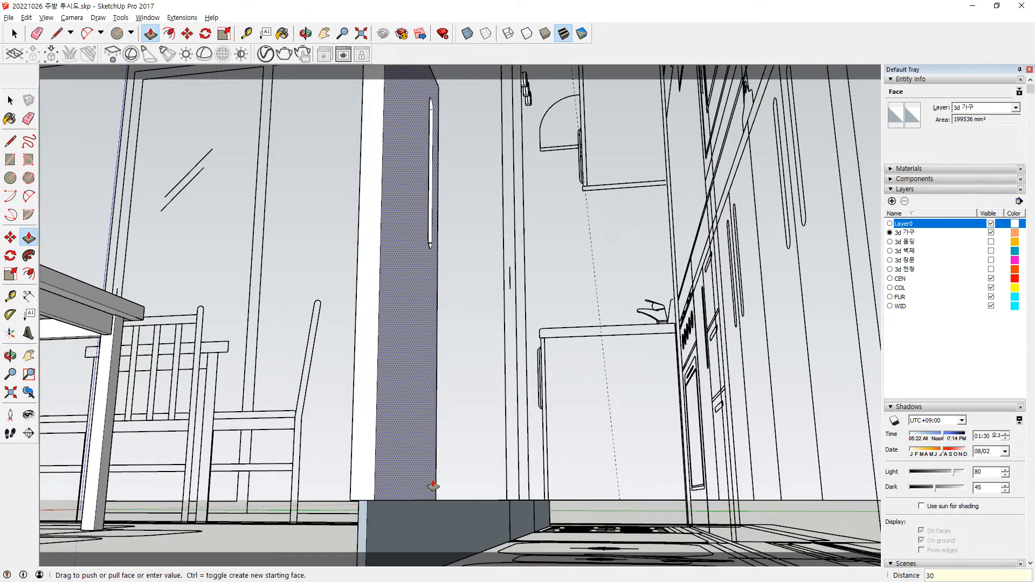
key(Return)
Recess the handle face 10 mm into the front of the door.
middle_drag(432, 486, 659, 342)
drag(630, 296, 575, 298)
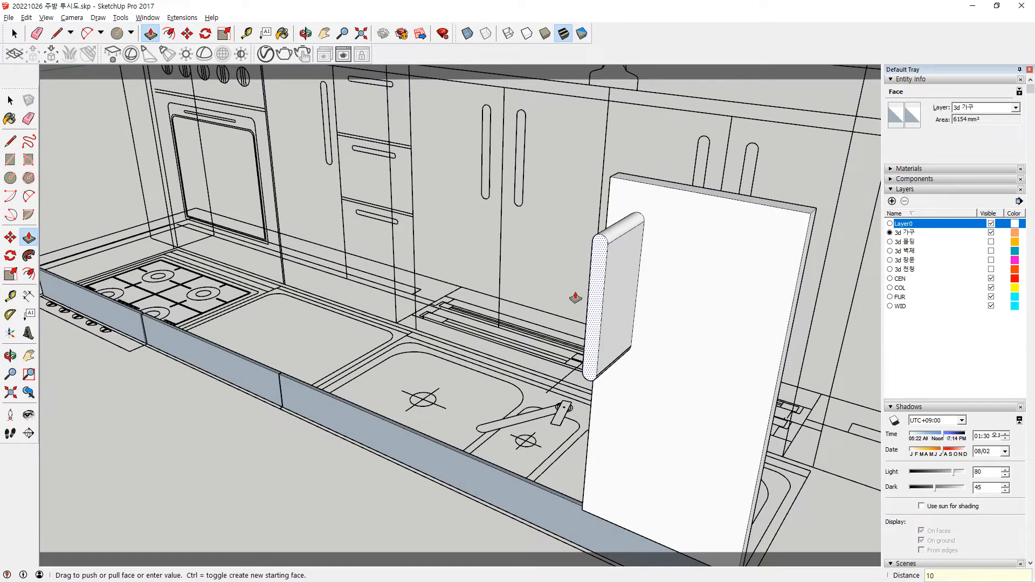
text(10)
key(Return)
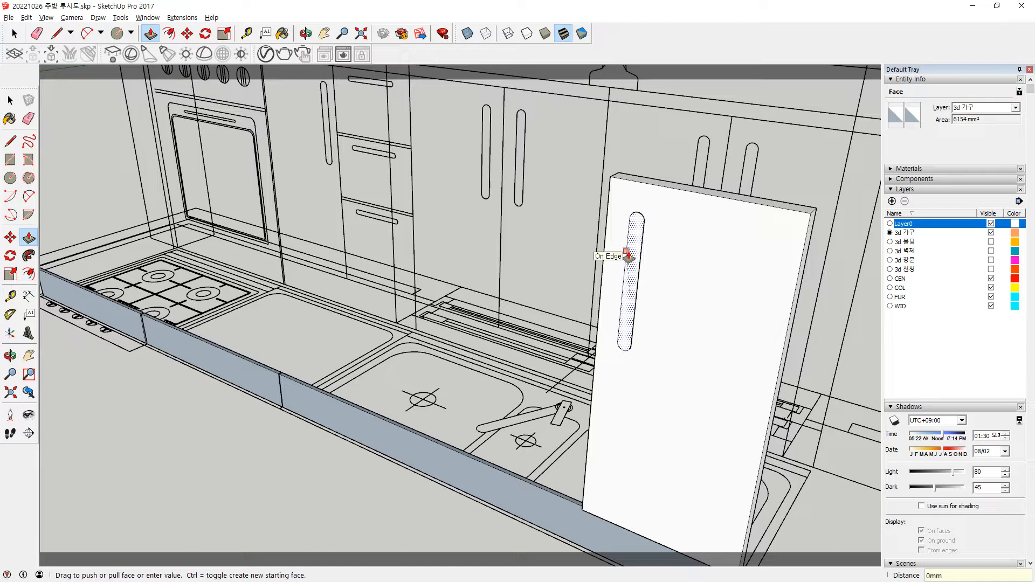
drag(626, 256, 692, 229)
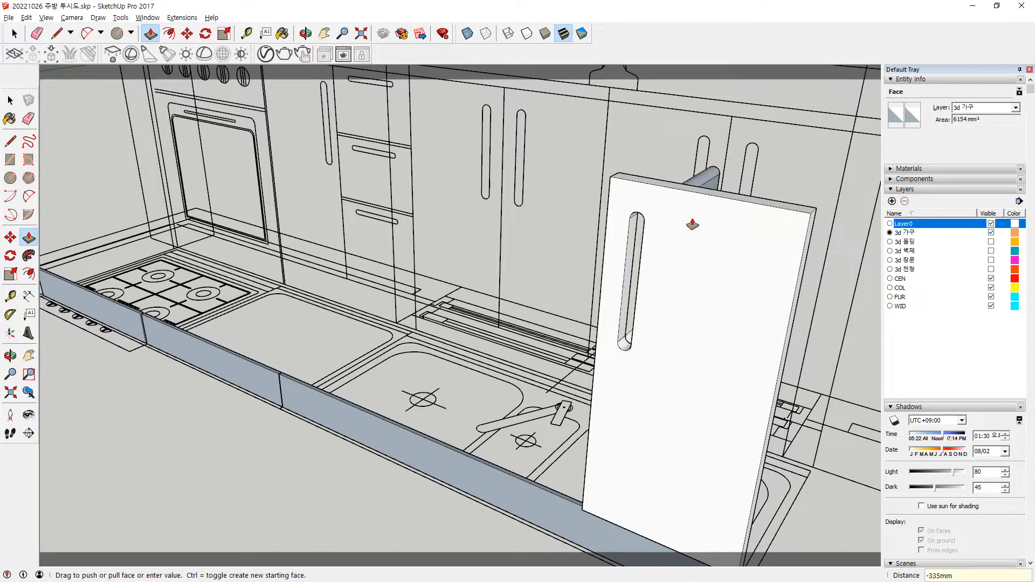
key(Escape)
Make the whole door with its recessed handle a group.
key(space)
triple_click(698, 279)
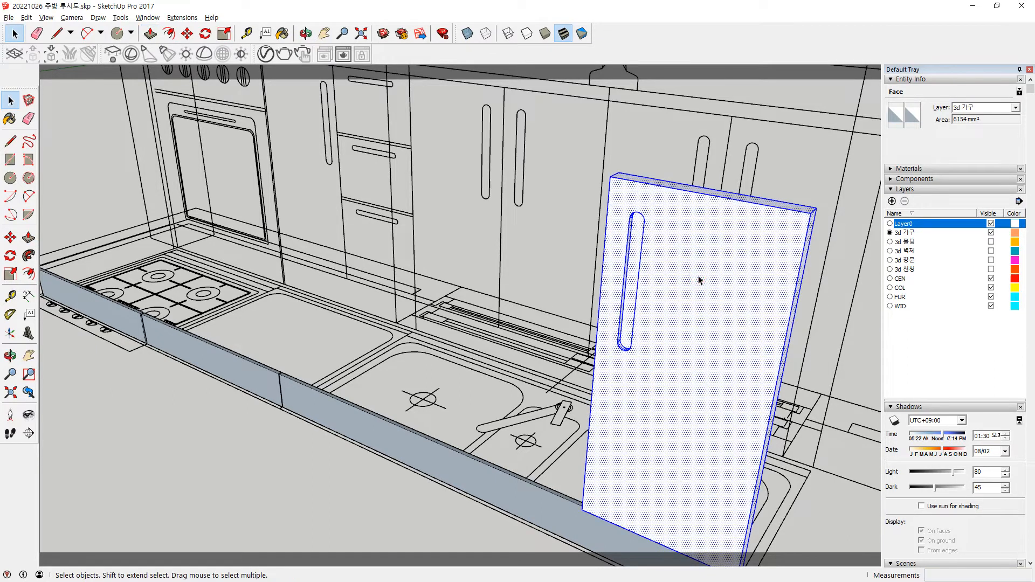
right_click(699, 277)
key(g)
Copy the door group along the plinth so that it sits edge to edge beside the original door.
shift+middle_drag(696, 411, 746, 319)
scroll(699, 345, up, 2)
scroll(761, 364, down, 4)
scroll(749, 319, up, 3)
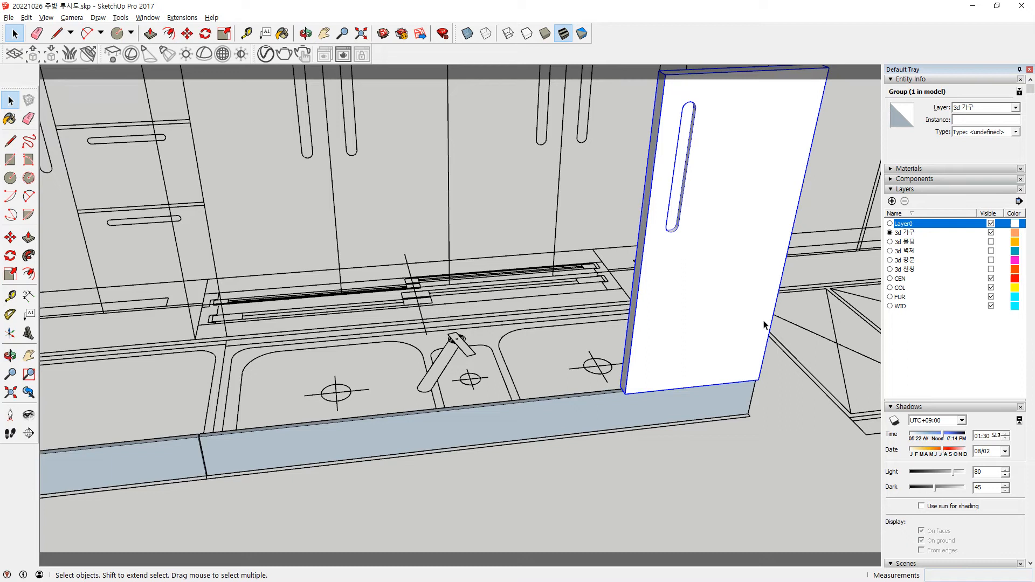
key(m)
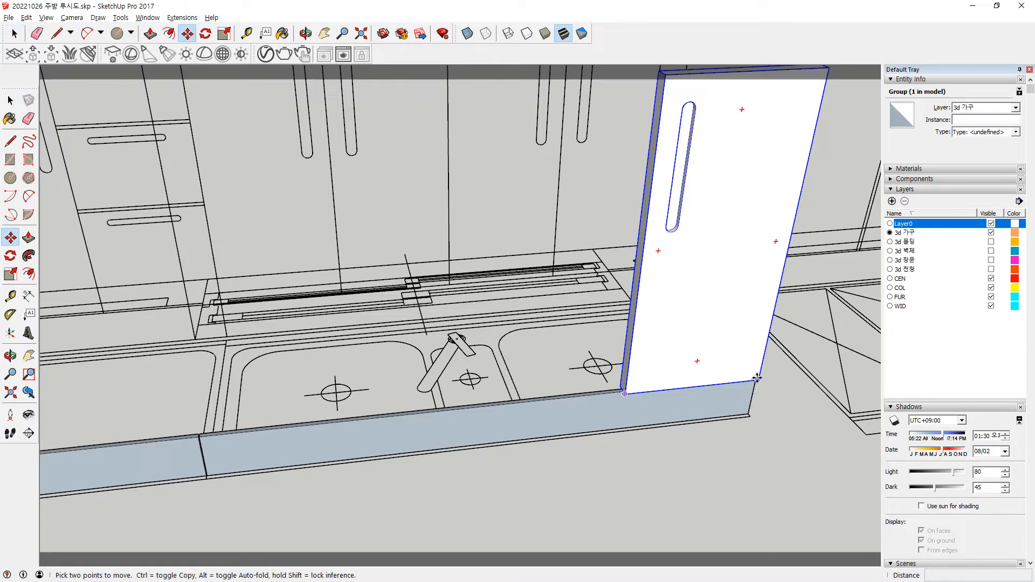
click(757, 378)
key(ctrl)
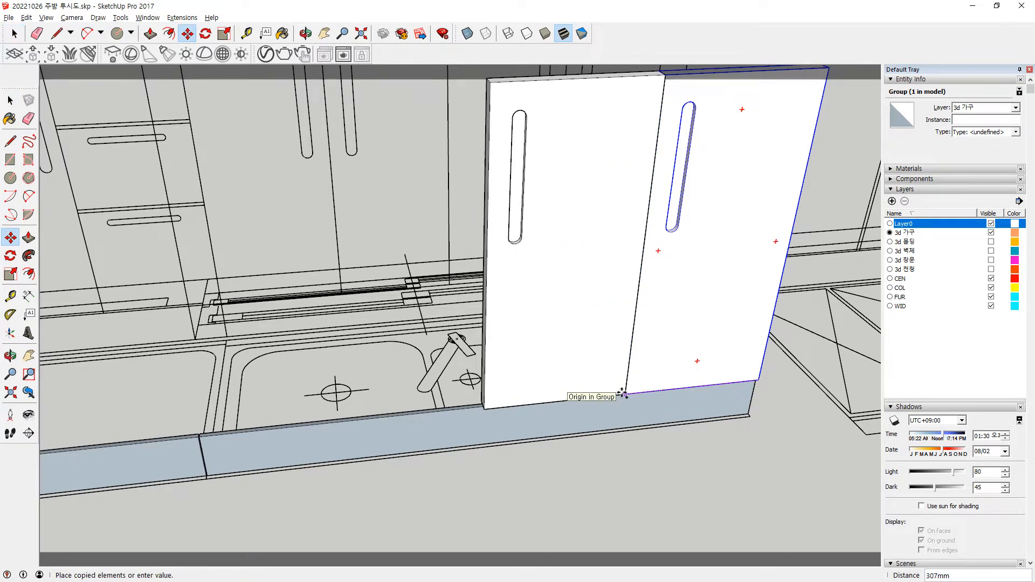
click(622, 395)
Flip the copied door along the group's red axis so both handles face each other.
scroll(656, 388, up, 2)
right_click(502, 291)
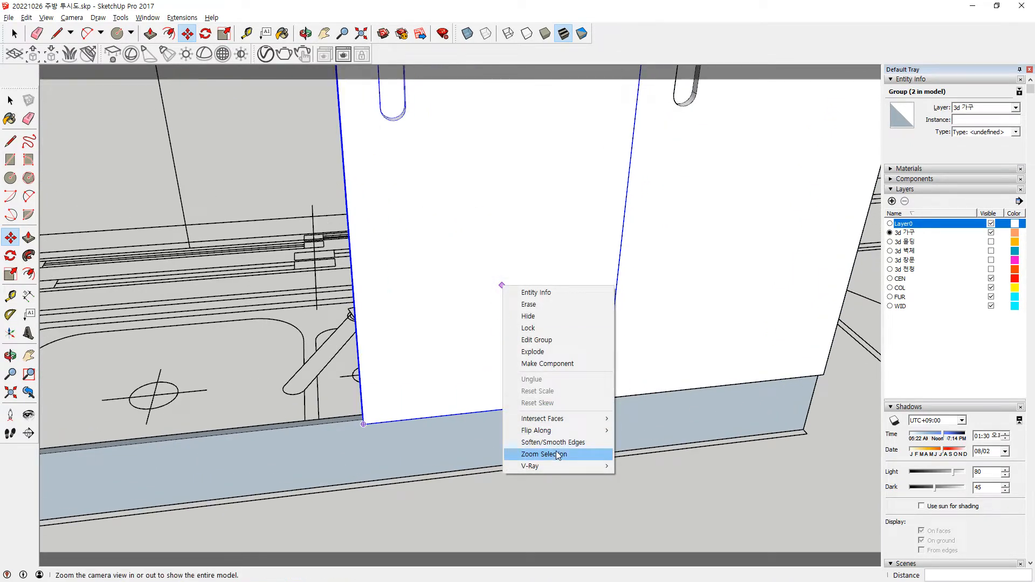
mouse_move(563, 432)
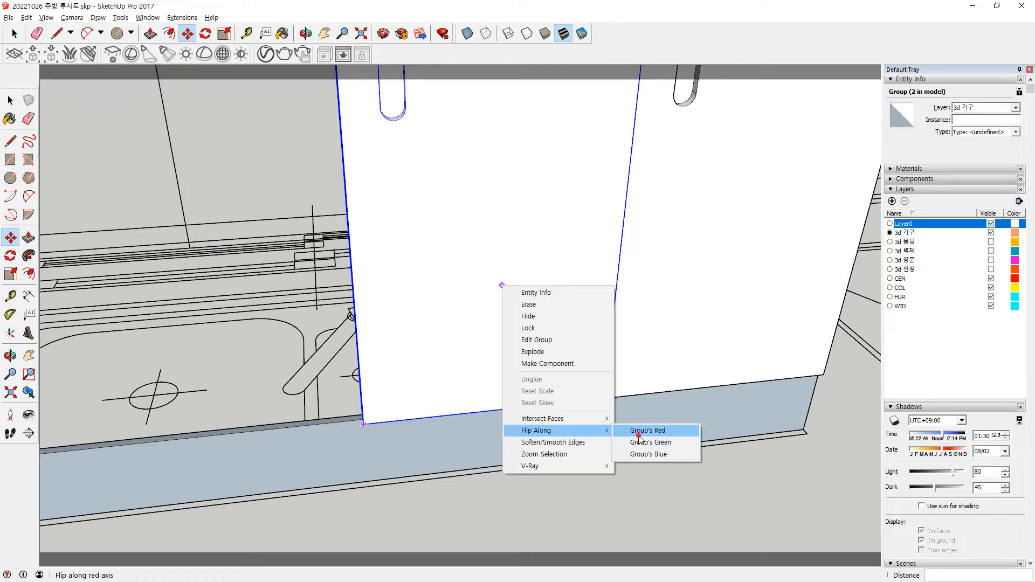
click(638, 436)
scroll(605, 403, down, 5)
shift+middle_drag(658, 298, 532, 342)
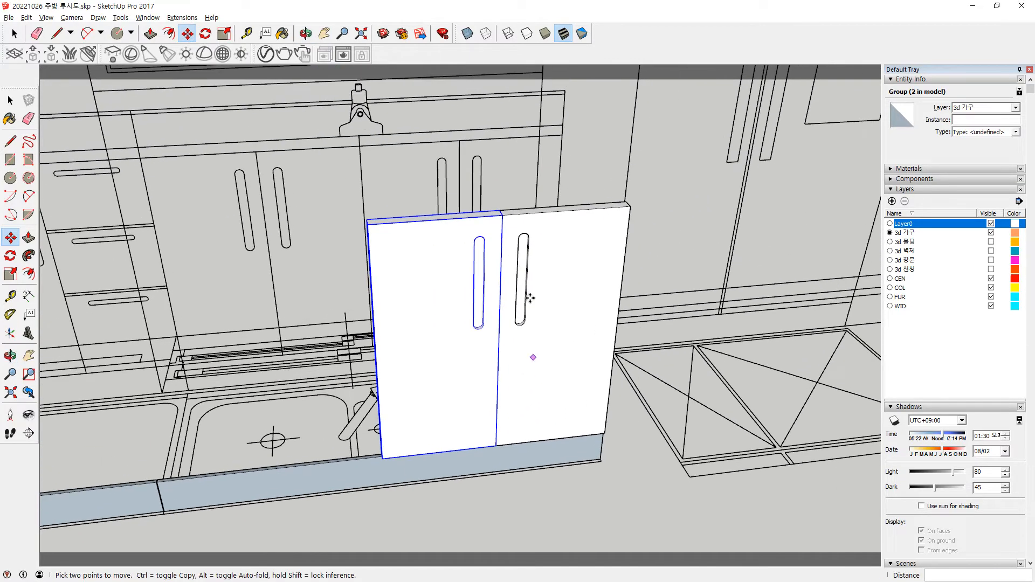
Try to move the copied door 10 mm away from the original door.
scroll(532, 343, up, 6)
middle_drag(491, 235, 521, 284)
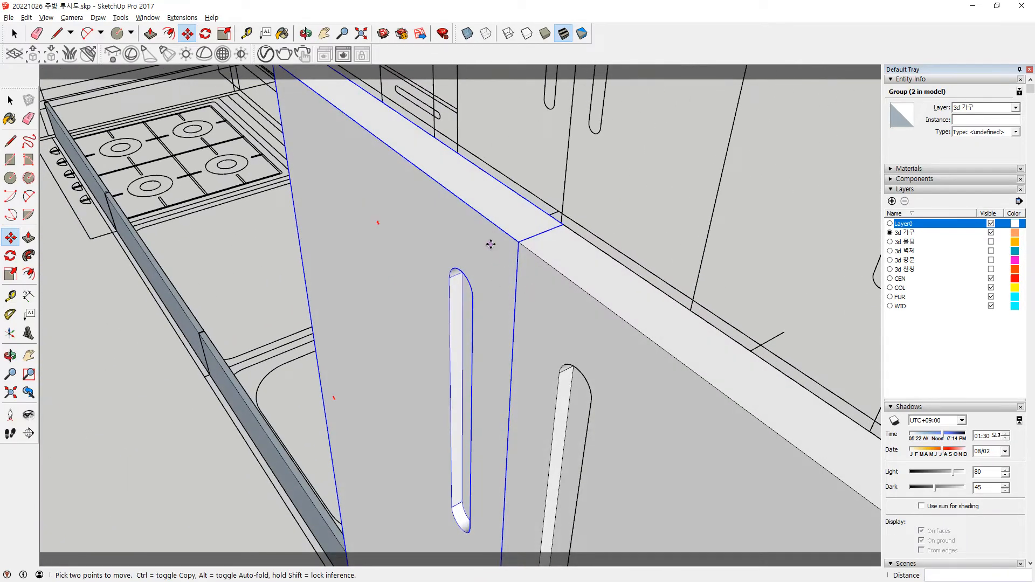
scroll(490, 245, up, 2)
click(511, 211)
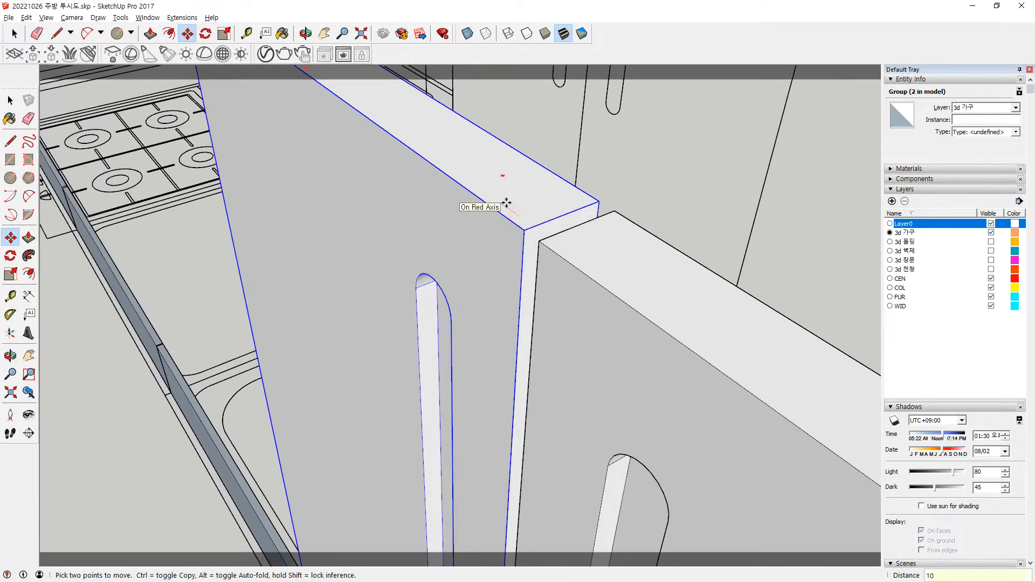
key(space)
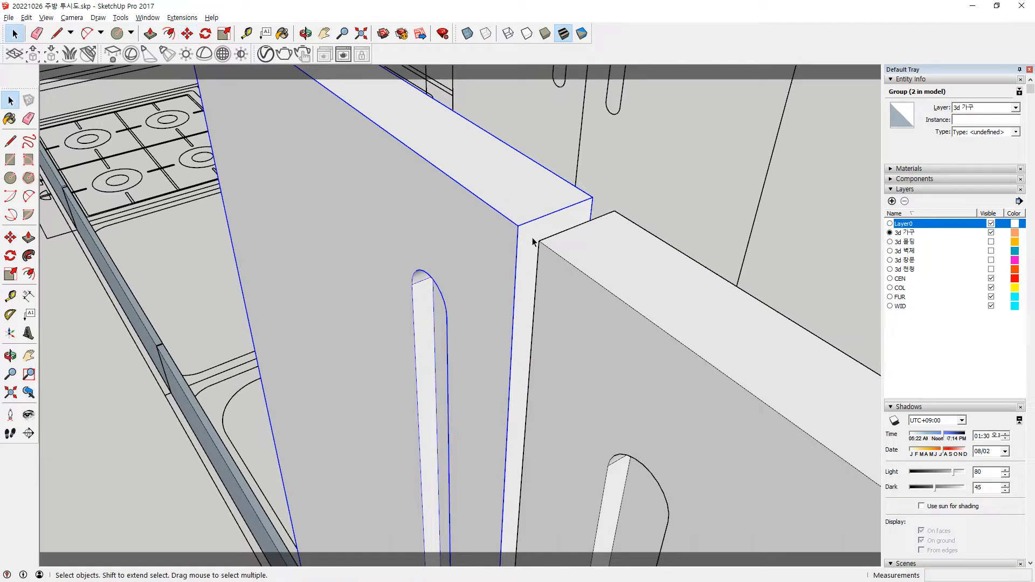
key(ctrl+z)
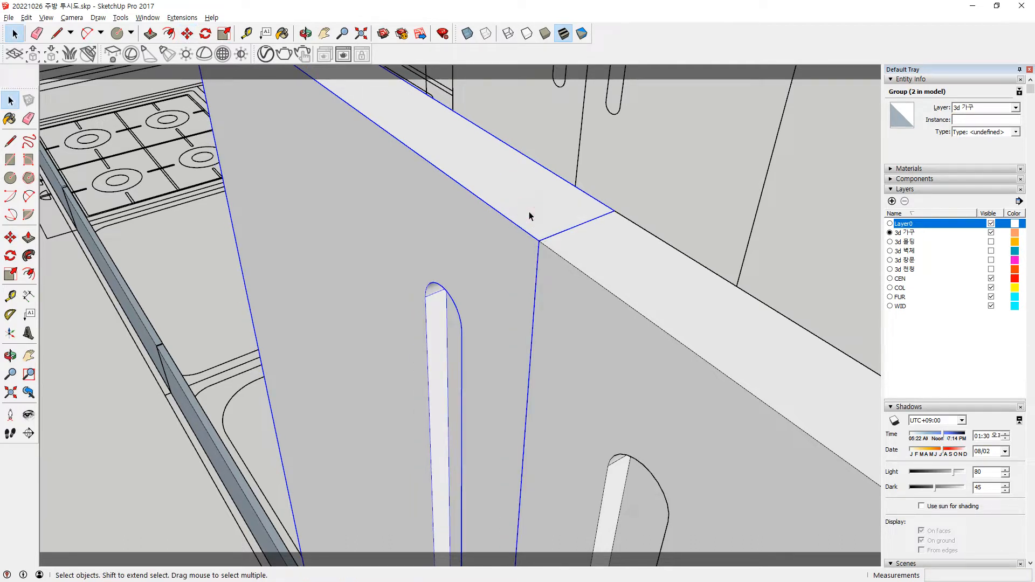
Move the copied door along the red axis to leave a narrow gap beside the original door.
key(m)
click(529, 214)
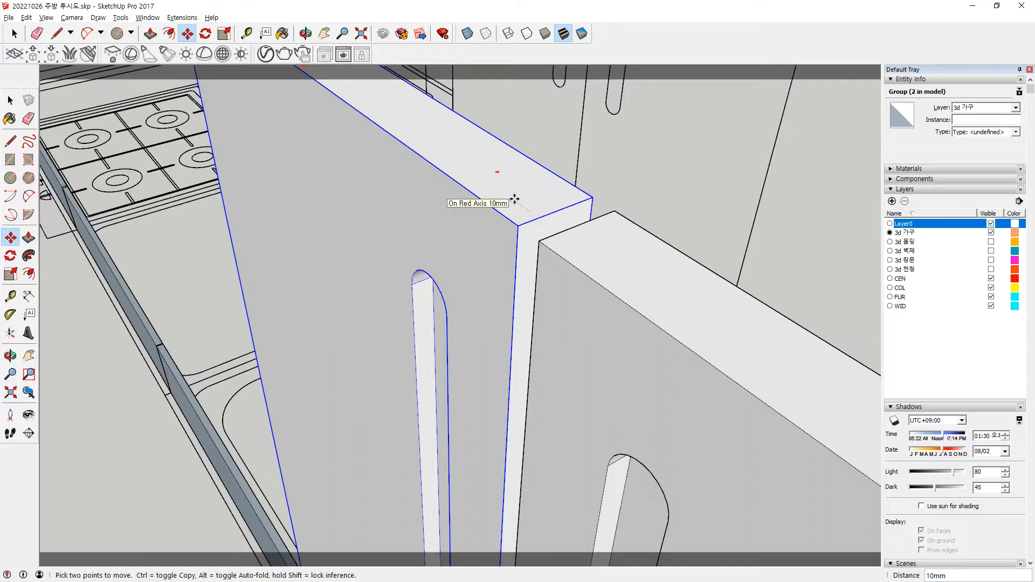
key(Return)
Move the end door slightly away from the copied door along the red axis to widen the gap between them.
scroll(539, 236, up, 7)
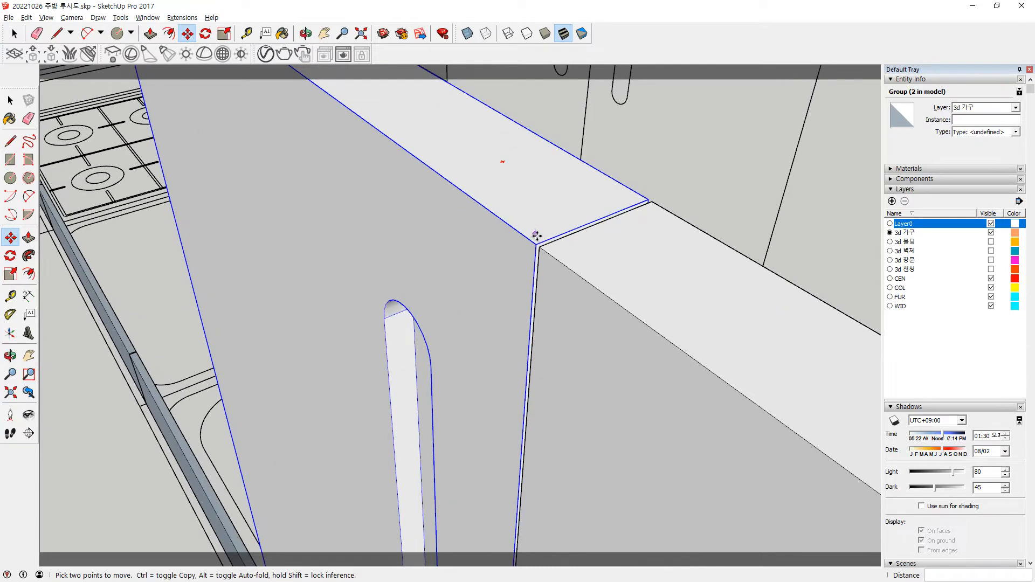
key(space)
double_click(549, 255)
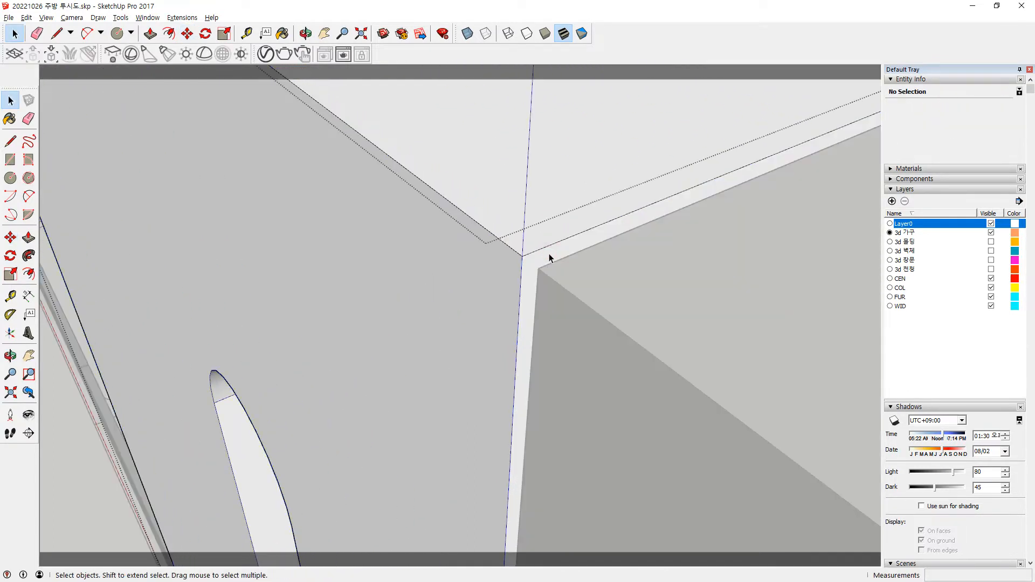
middle_drag(476, 305, 495, 229)
scroll(495, 230, up, 2)
click(509, 244)
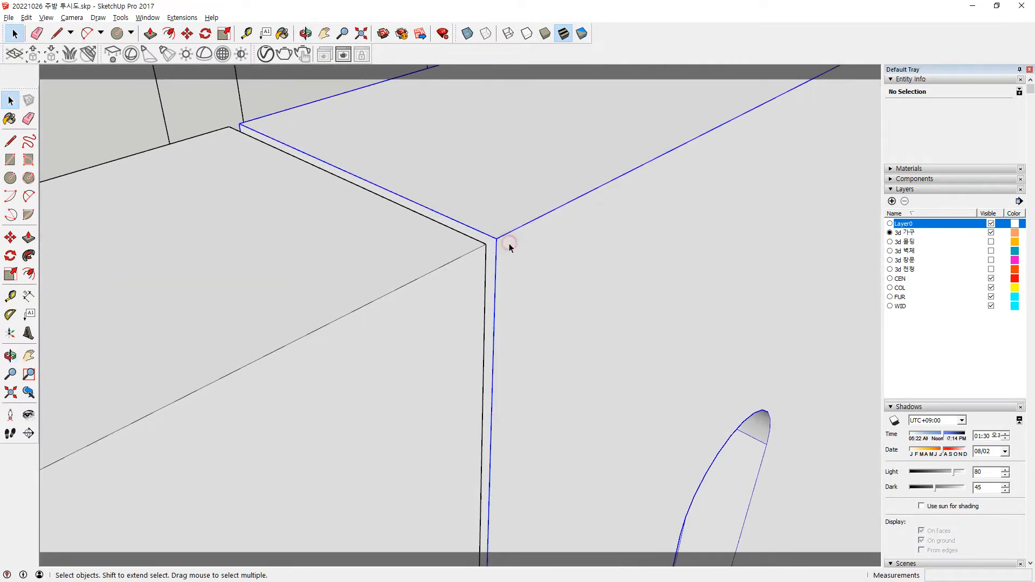
key(m)
click(496, 238)
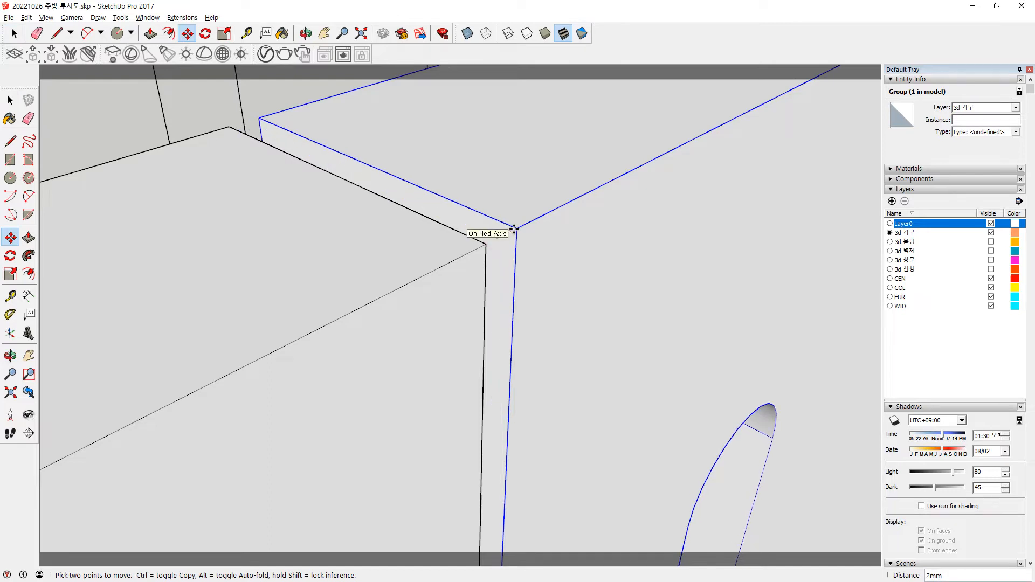
key(Return)
scroll(571, 277, down, 6)
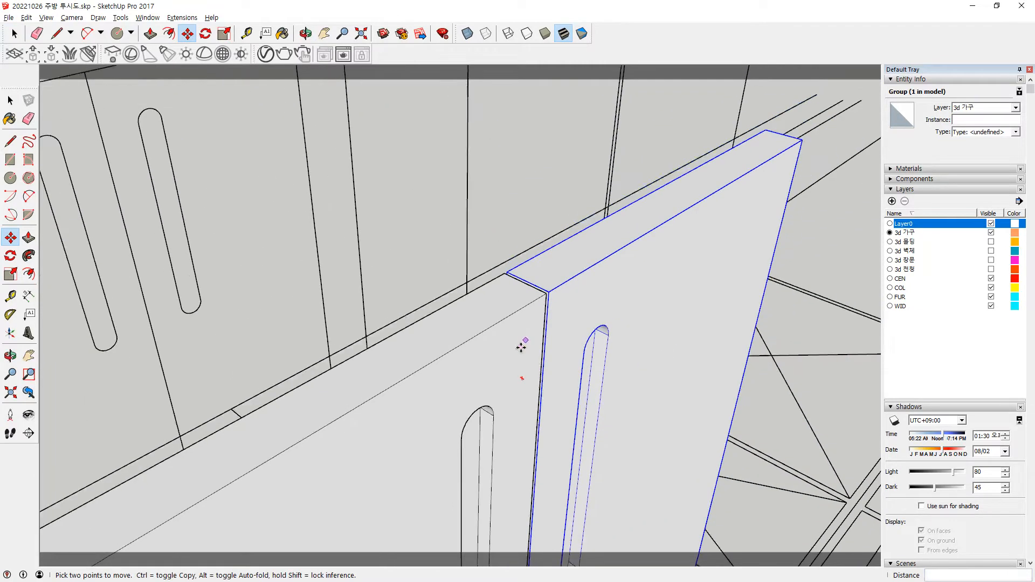
Trim the copied door by 1 mm at its outer side, opposite the end door.
middle_drag(522, 347, 558, 185)
shift+middle_drag(505, 321, 659, 205)
key(space)
double_click(423, 300)
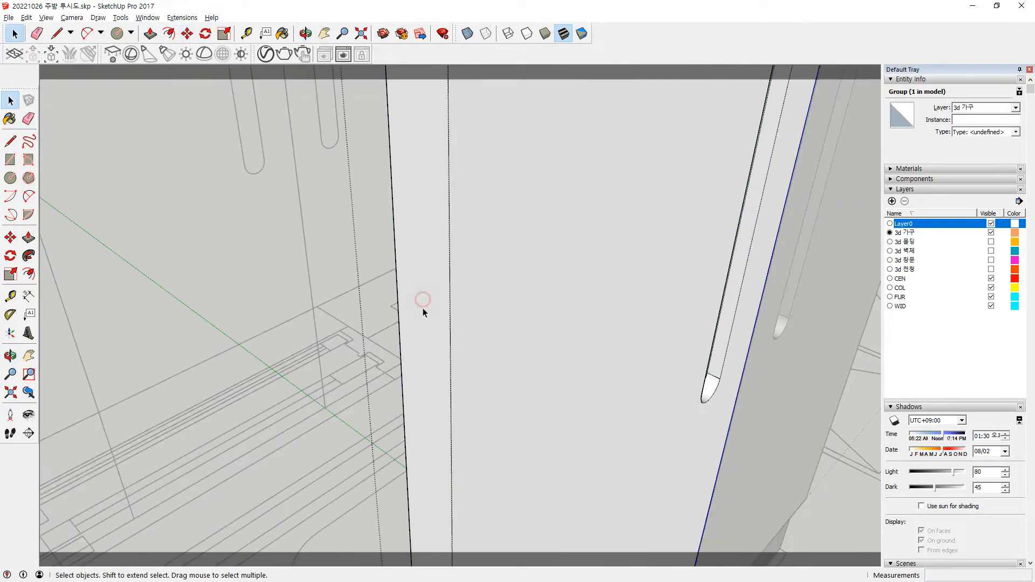
key(p)
click(429, 342)
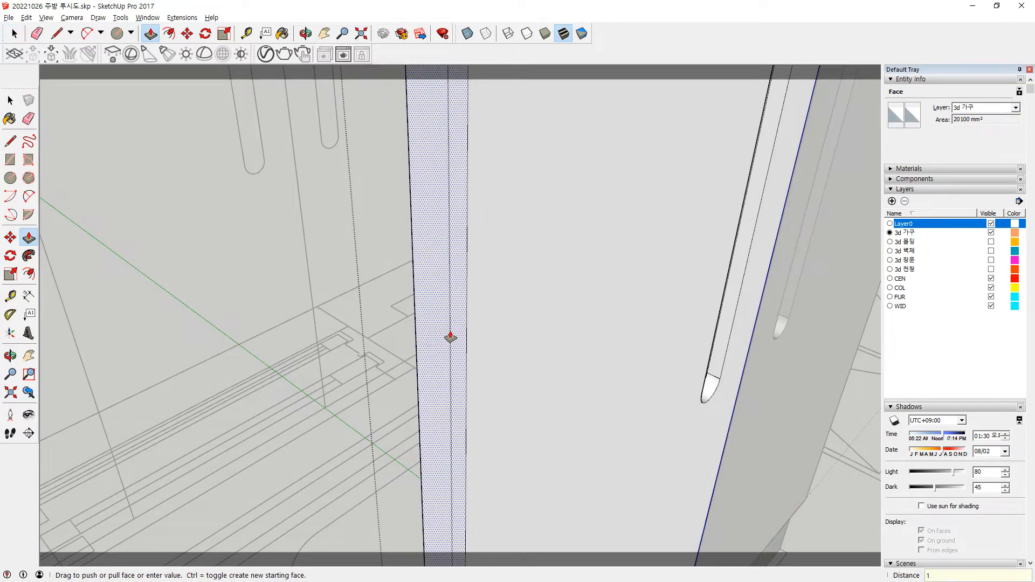
key(Return)
text(\)
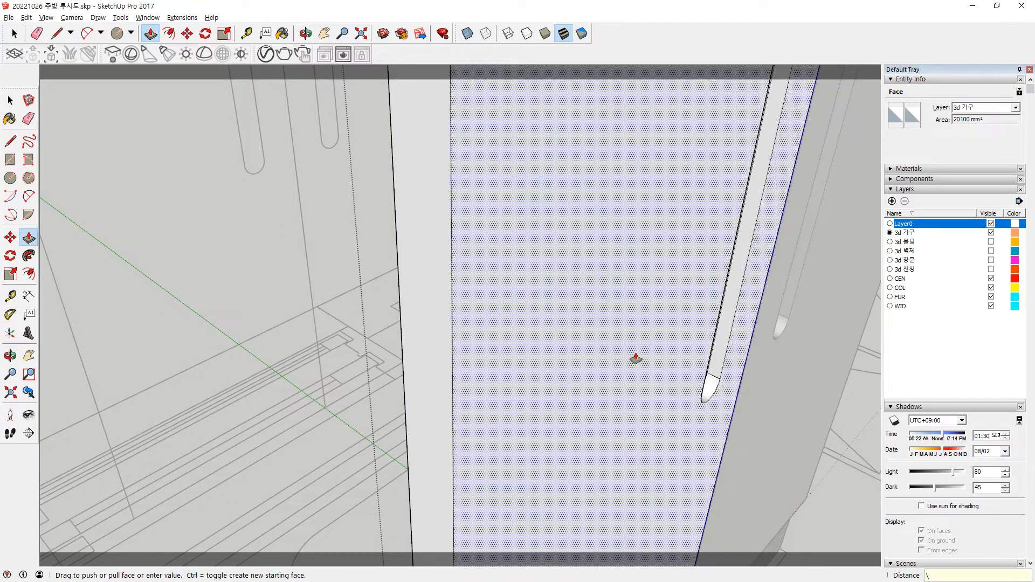
Trim the end door by 1 mm at its outer side, opposite the copied door.
key(space)
click(328, 346)
scroll(471, 370, down, 3)
middle_drag(471, 369, 400, 282)
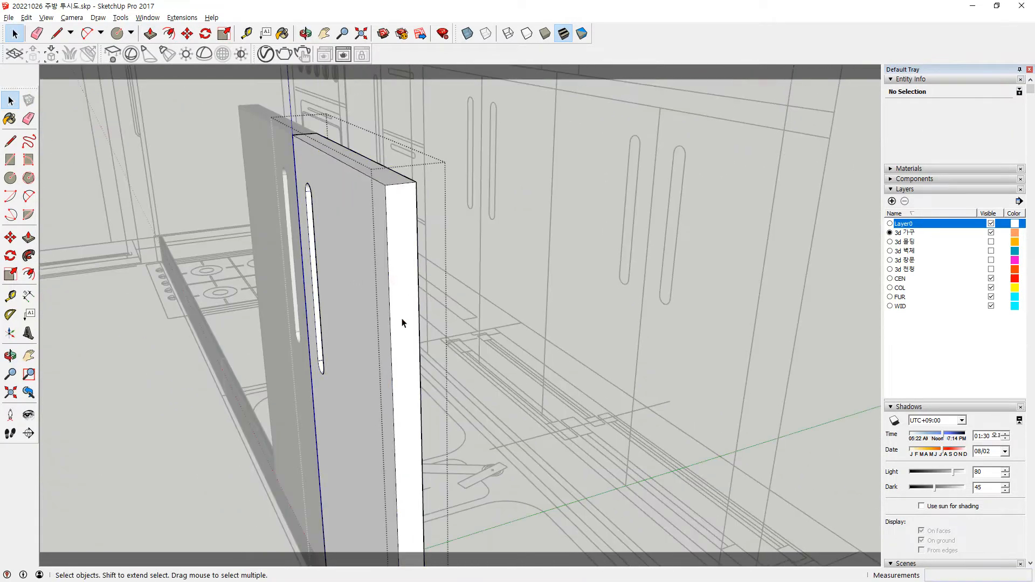
key(p)
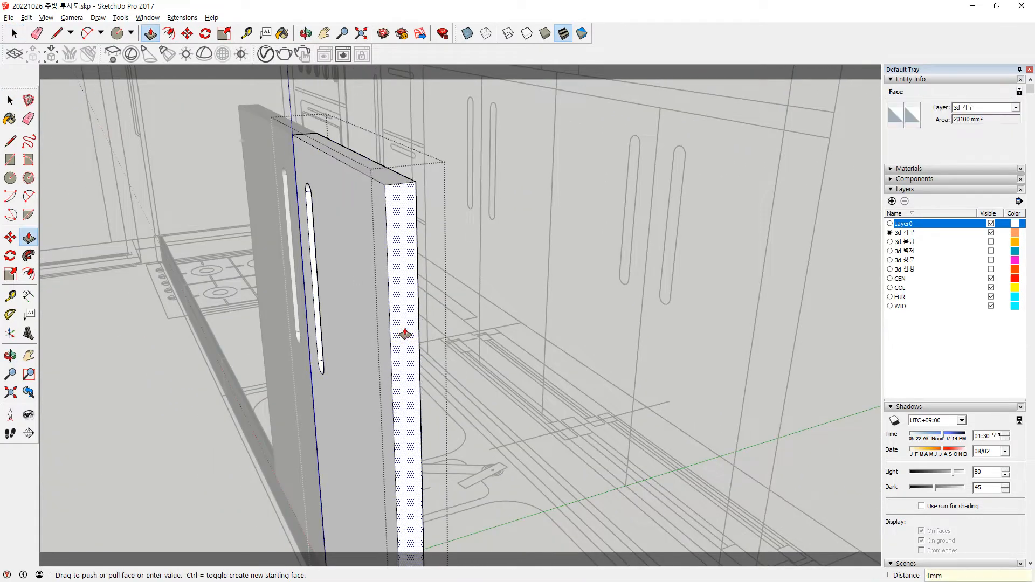
key(space)
click(202, 429)
Copy the pair of doors along the plinth so the copy sits directly beside the original pair.
scroll(302, 434, down, 4)
shift+middle_drag(358, 441, 372, 308)
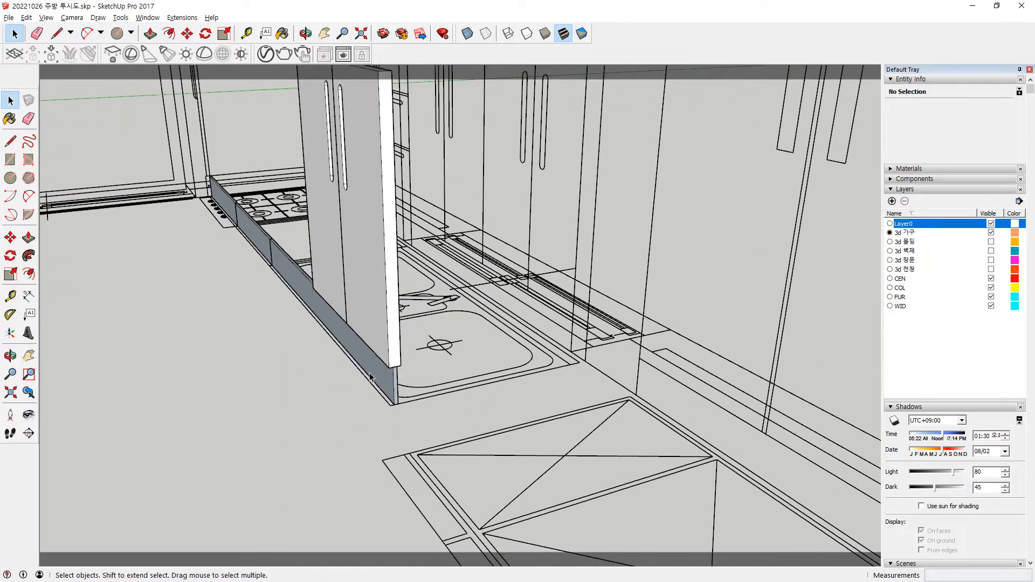
scroll(374, 370, up, 3)
middle_drag(374, 371, 464, 376)
scroll(390, 345, down, 2)
click(467, 365)
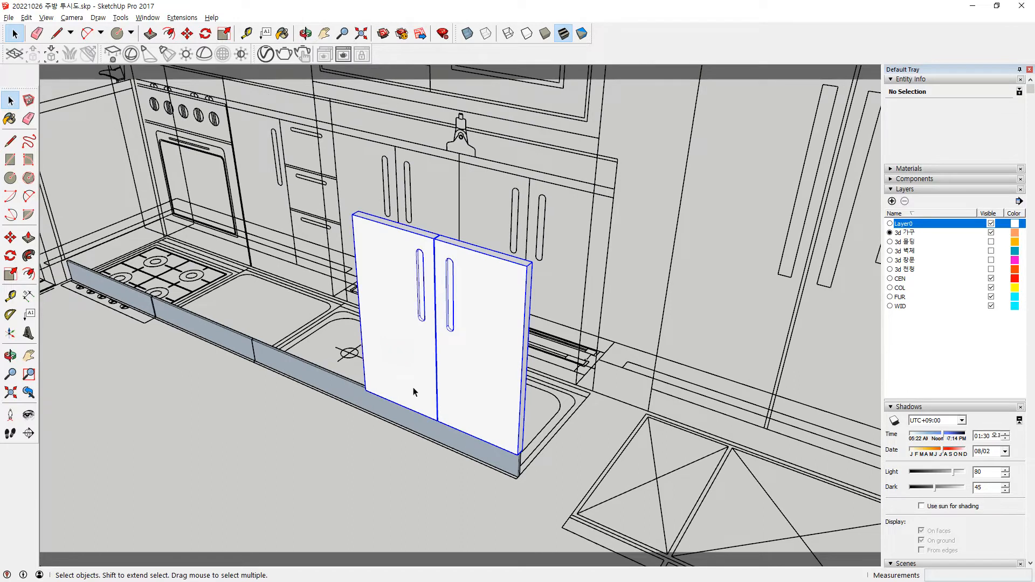
scroll(415, 377, up, 2)
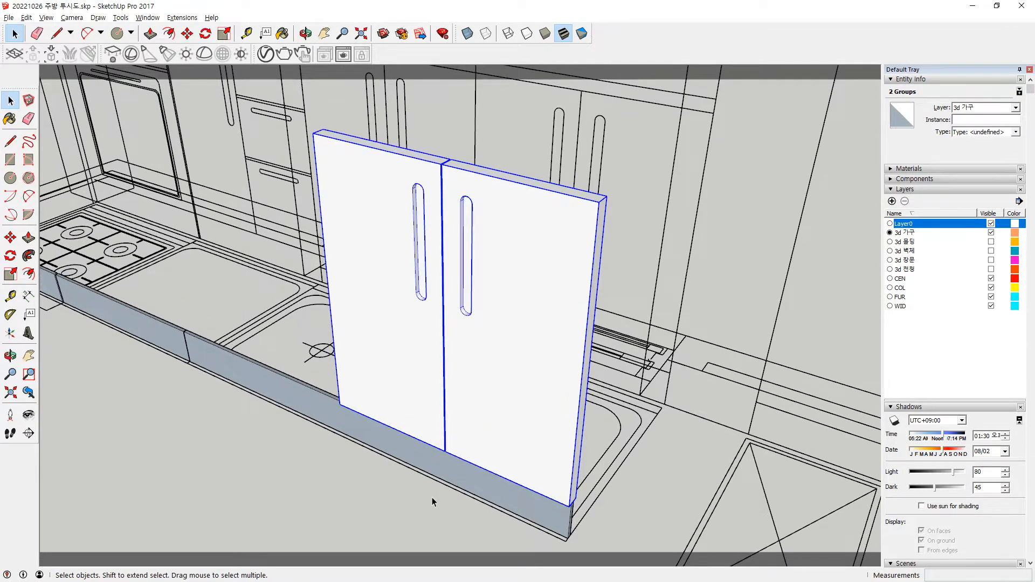
key(m)
key(ctrl)
click(567, 507)
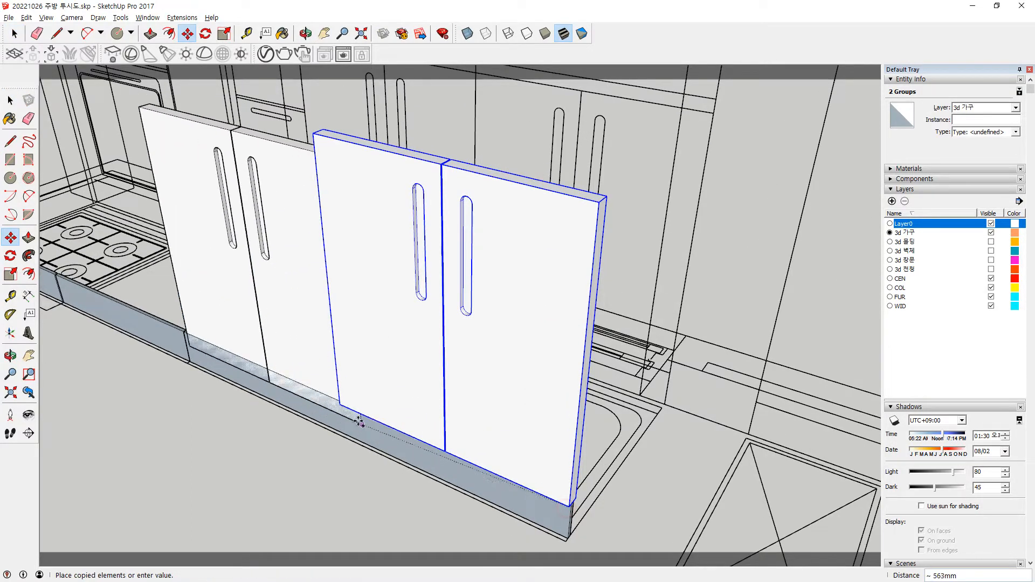
click(340, 406)
Delete the copied pair of doors and the inner door of the original pair, keeping only the end door.
middle_drag(340, 405, 459, 409)
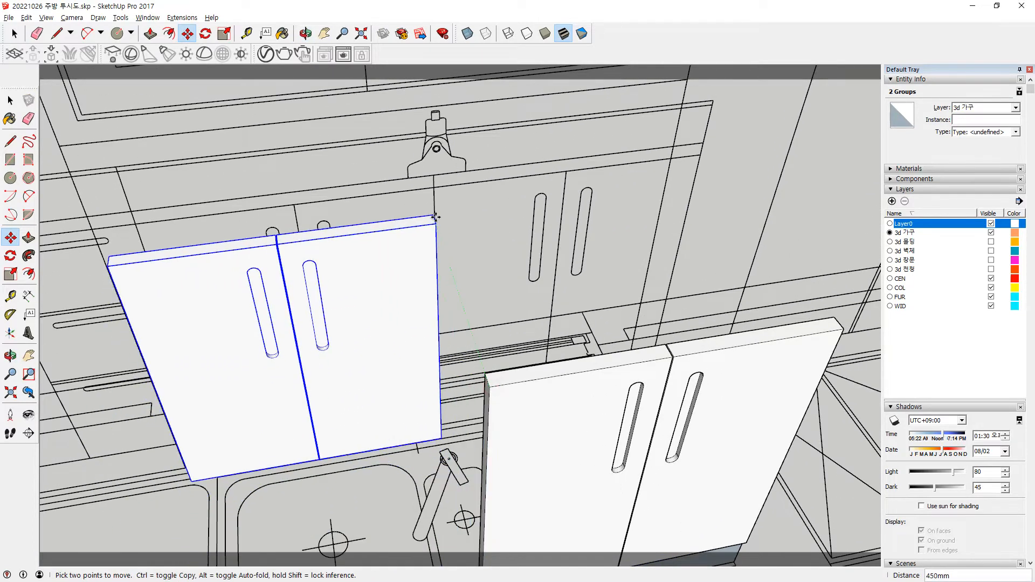
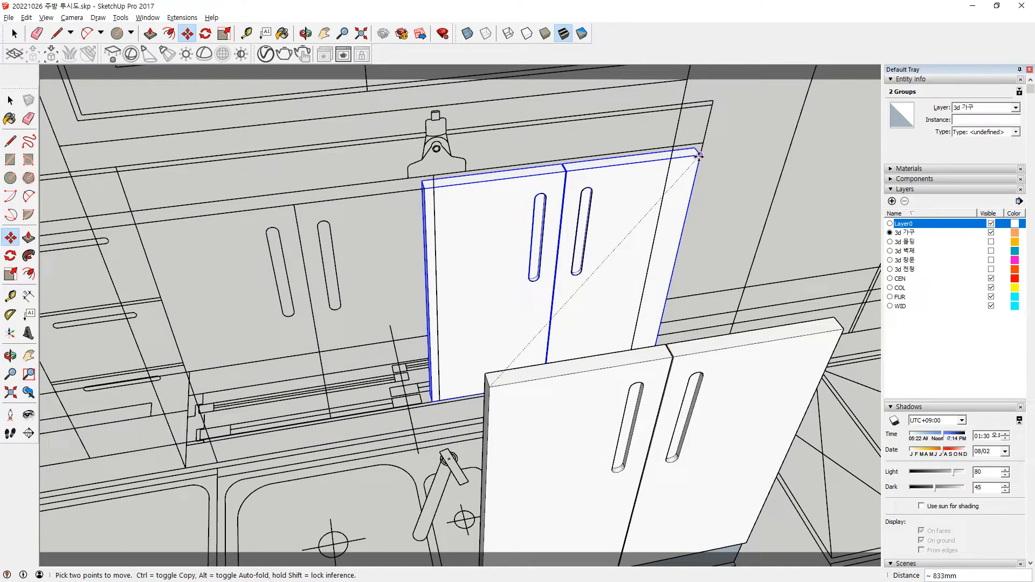
key(Escape)
middle_drag(586, 205, 512, 204)
middle_drag(602, 257, 582, 224)
key(space)
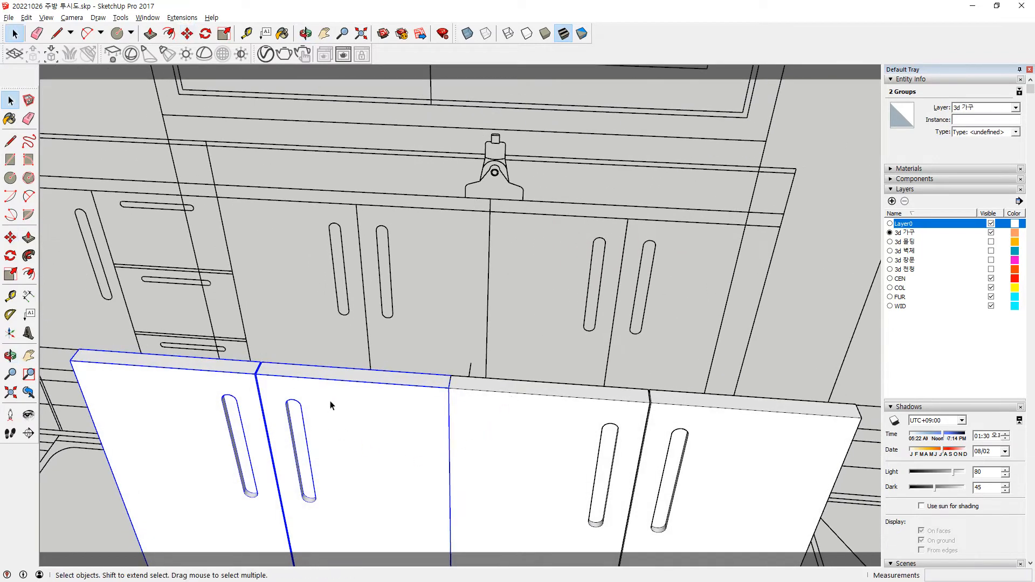
key(Delete)
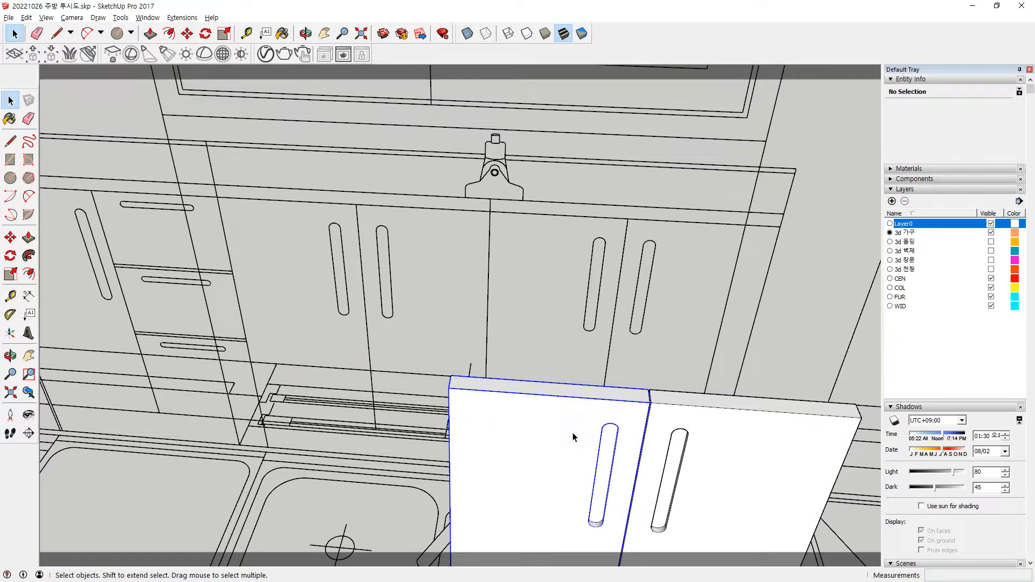
click(573, 437)
key(Delete)
Draw a rectangle over the door outline beside the end door's outline on the rear elevation drawing.
middle_drag(626, 277, 578, 412)
middle_drag(602, 451, 637, 392)
scroll(594, 485, up, 3)
key(r)
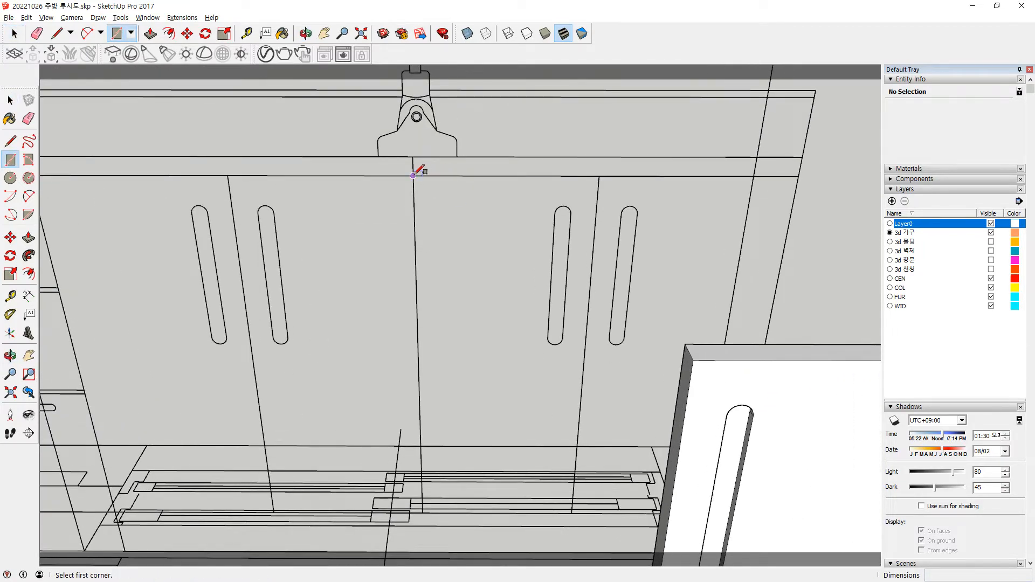
middle_drag(539, 394, 536, 309)
shift+middle_drag(583, 457, 595, 206)
mouse_move(610, 353)
middle_down()
mouse_move(614, 289)
mouse_move(579, 391)
middle_up()
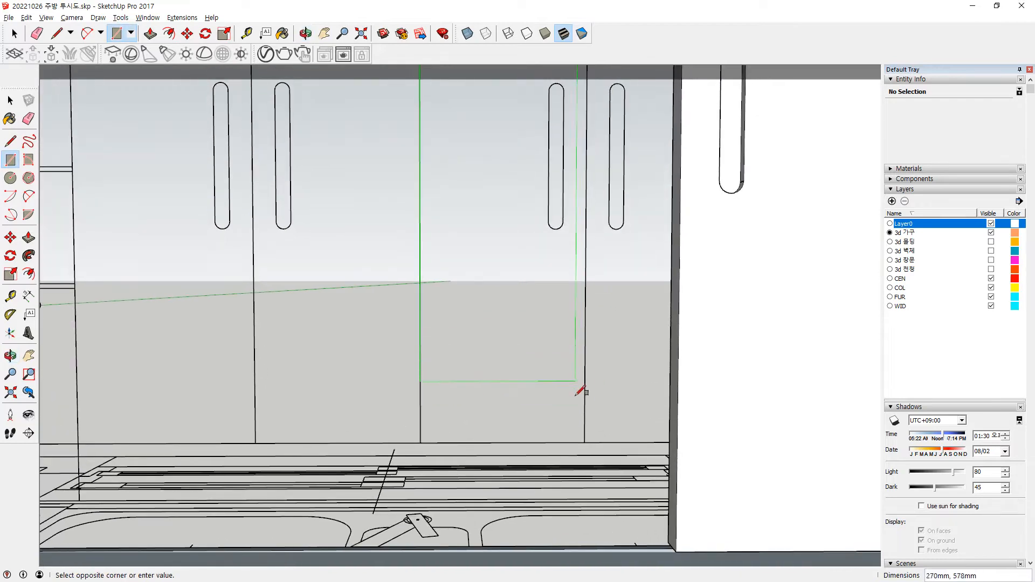
click(586, 441)
Trace the rounded handle slot on the new door face using end circles, and erase the leftover lines inside the slot.
mouse_move(539, 270)
middle_down()
mouse_move(492, 372)
mouse_move(607, 469)
mouse_move(408, 300)
middle_up()
scroll(408, 300, up, 5)
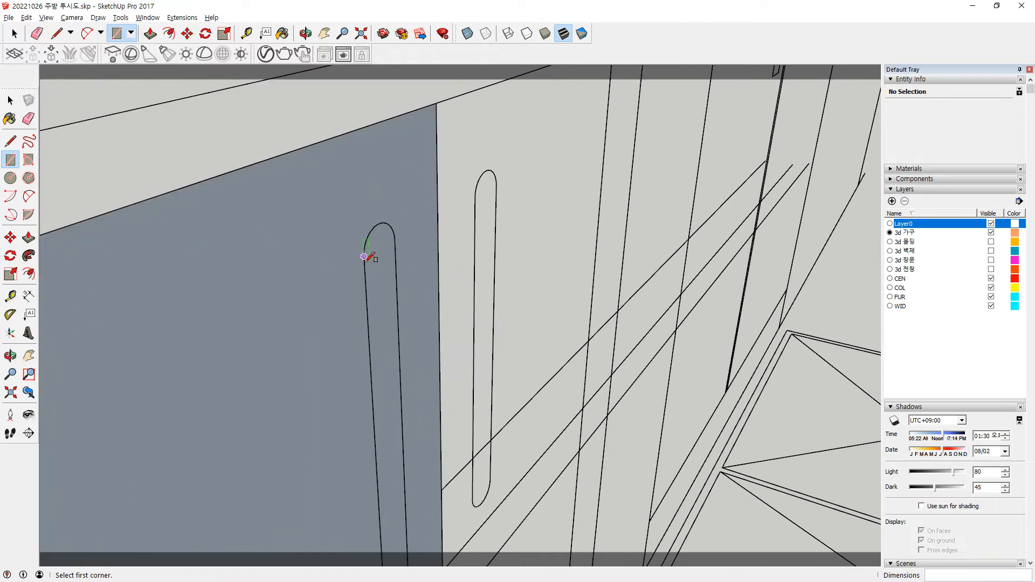
shift+middle_drag(441, 456, 360, 303)
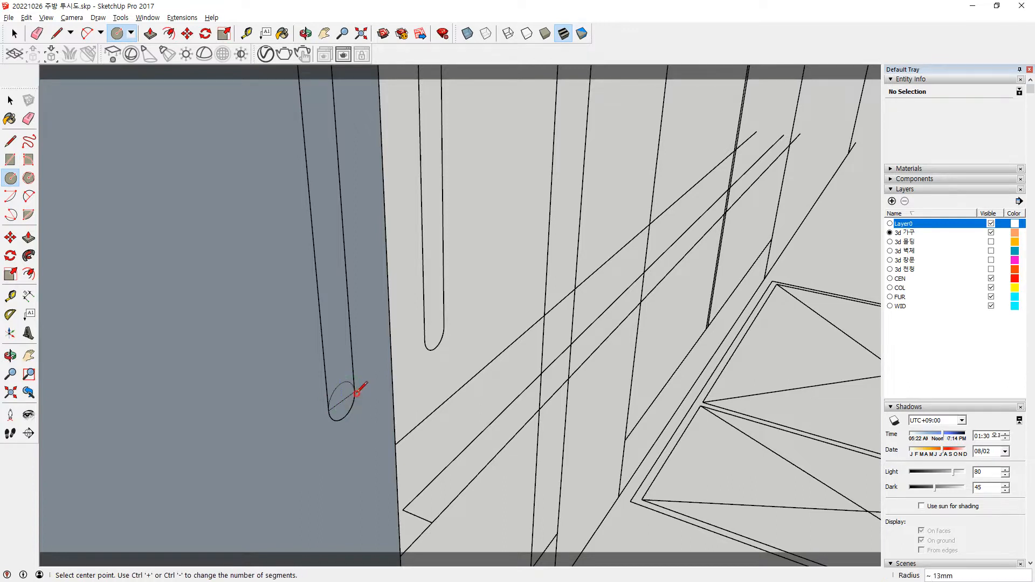
scroll(339, 293, down, 2)
shift+middle_drag(317, 197, 323, 295)
scroll(325, 263, up, 2)
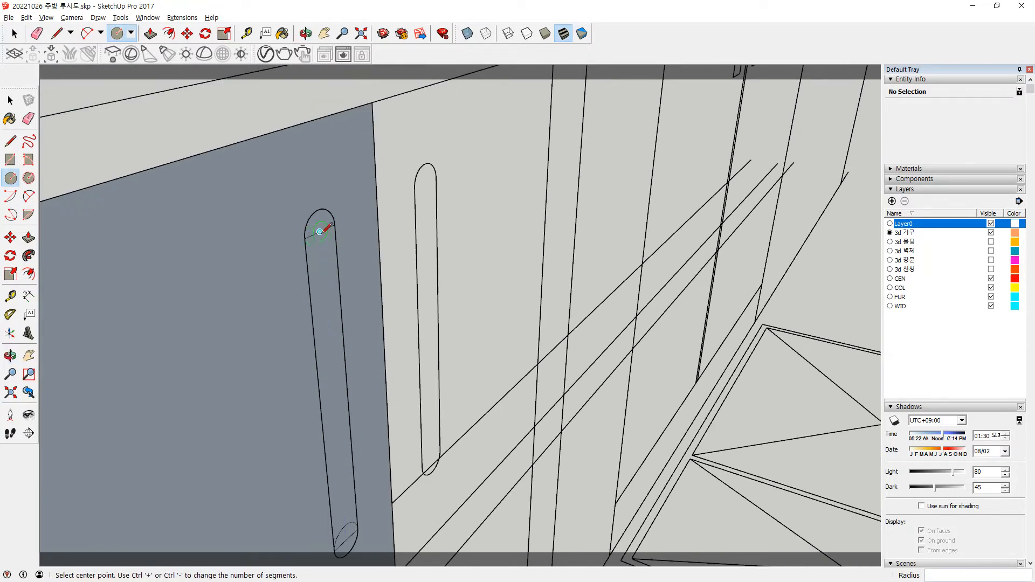
key(e)
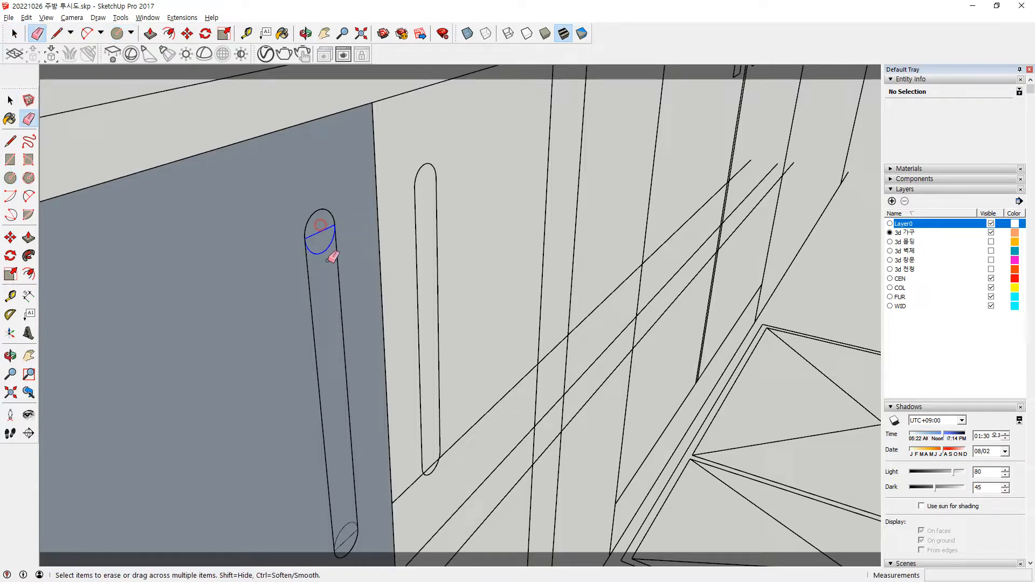
shift+middle_drag(335, 324, 330, 205)
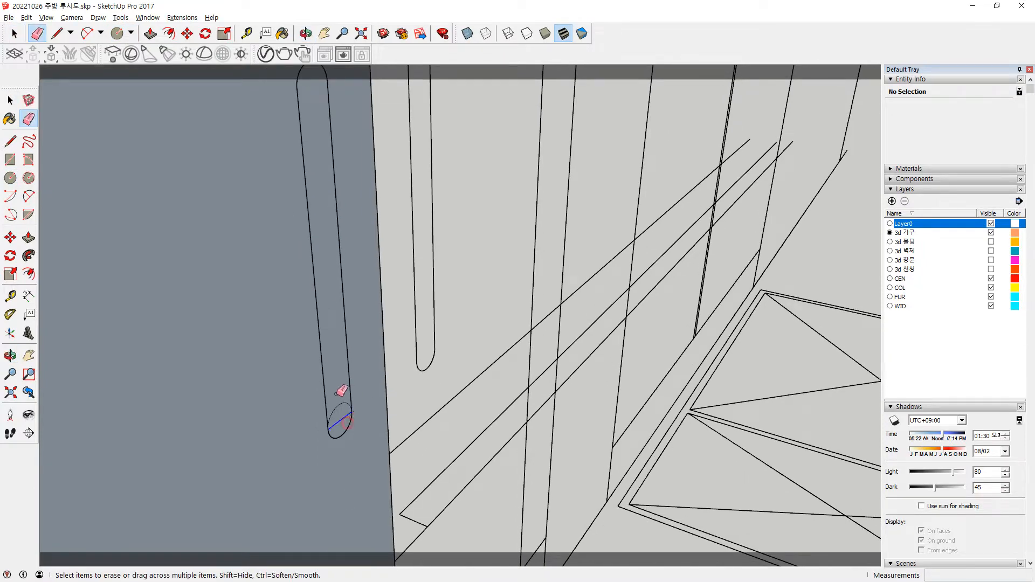
drag(336, 394, 331, 392)
Reverse the new door faces and move them with the handle outline from the elevation to the plinth, beside the end door.
key(space)
triple_click(227, 404)
right_click(228, 399)
key(r)
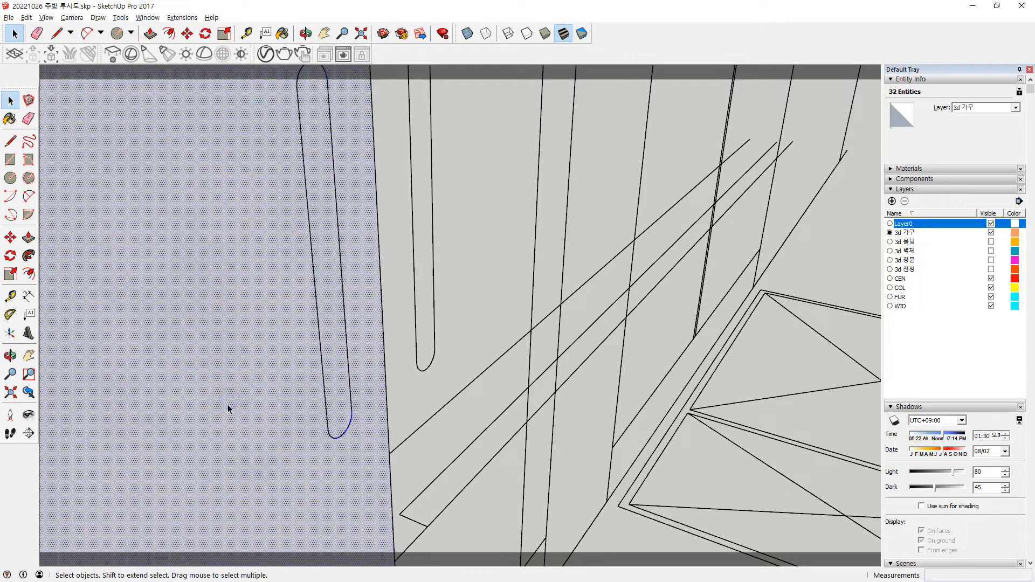
scroll(227, 405, down, 6)
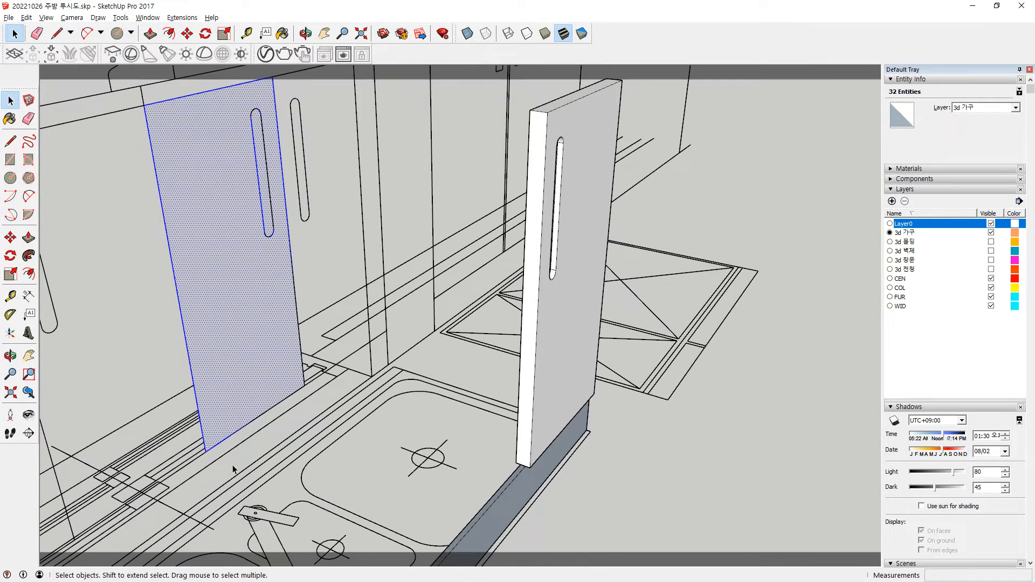
click(305, 384)
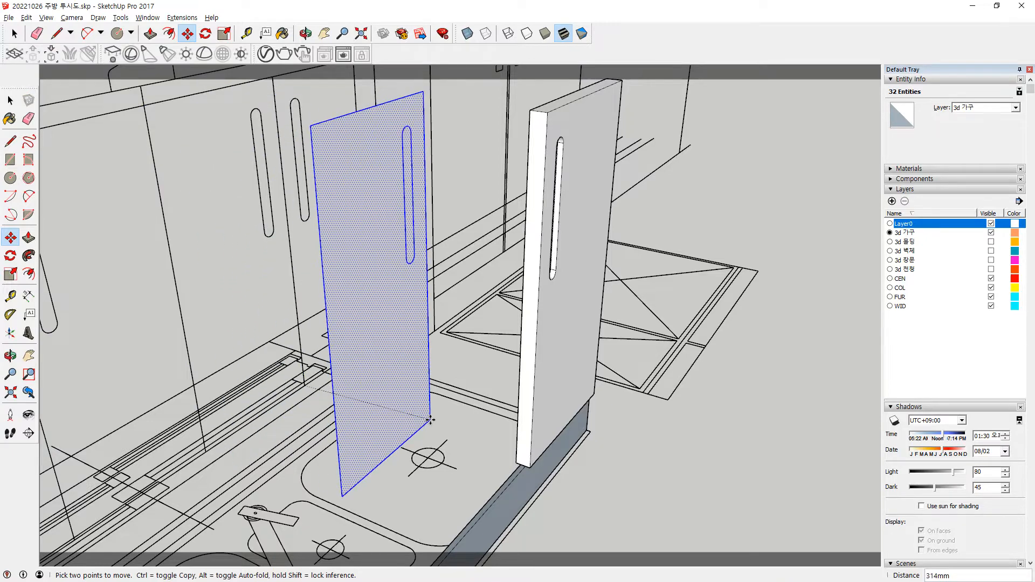
Extrude the new door face 30 mm to match the end door and push its handle slot inward as a recess.
middle_drag(544, 409, 534, 353)
key(p)
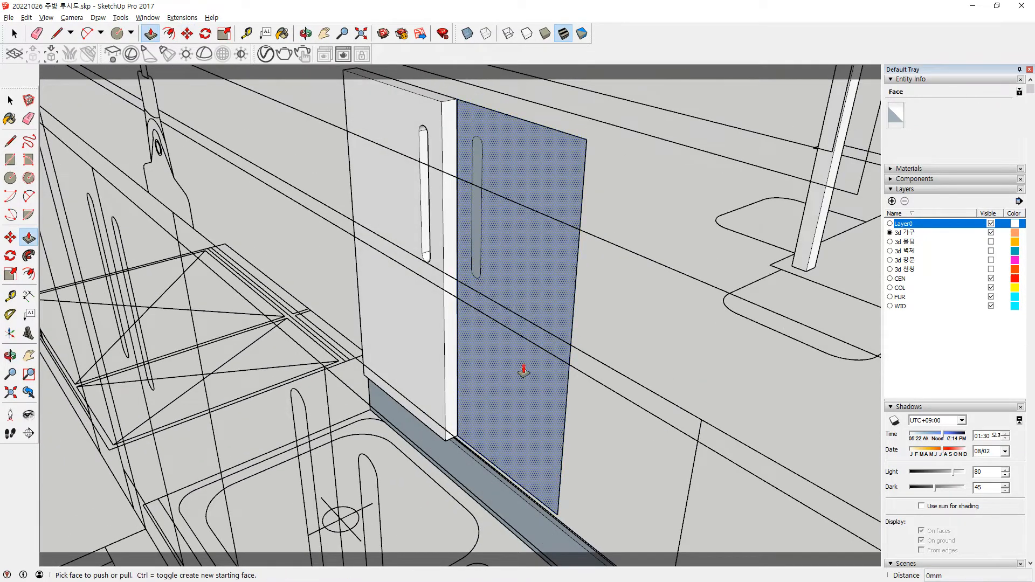
click(525, 369)
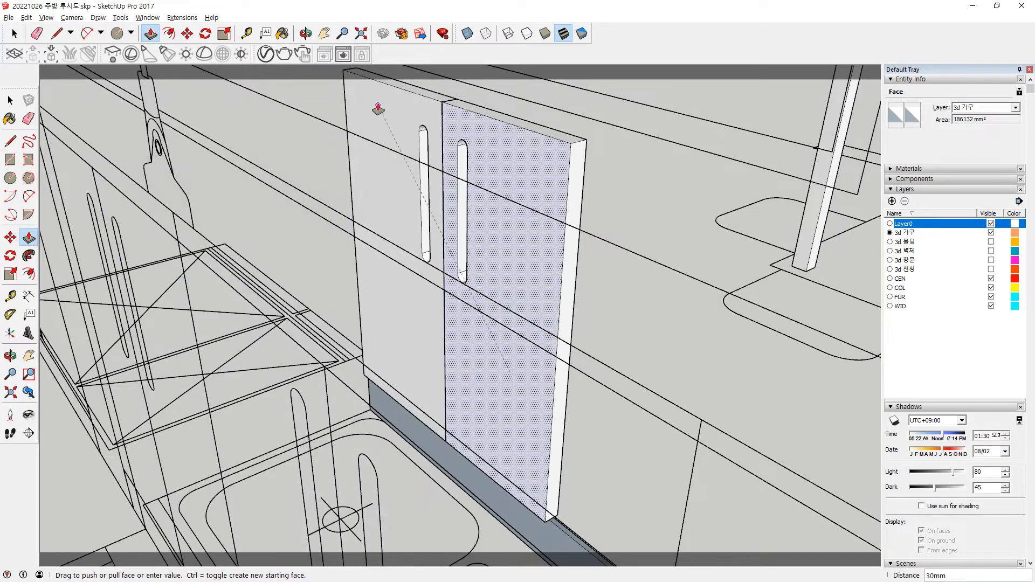
click(379, 102)
middle_drag(598, 192, 22, 184)
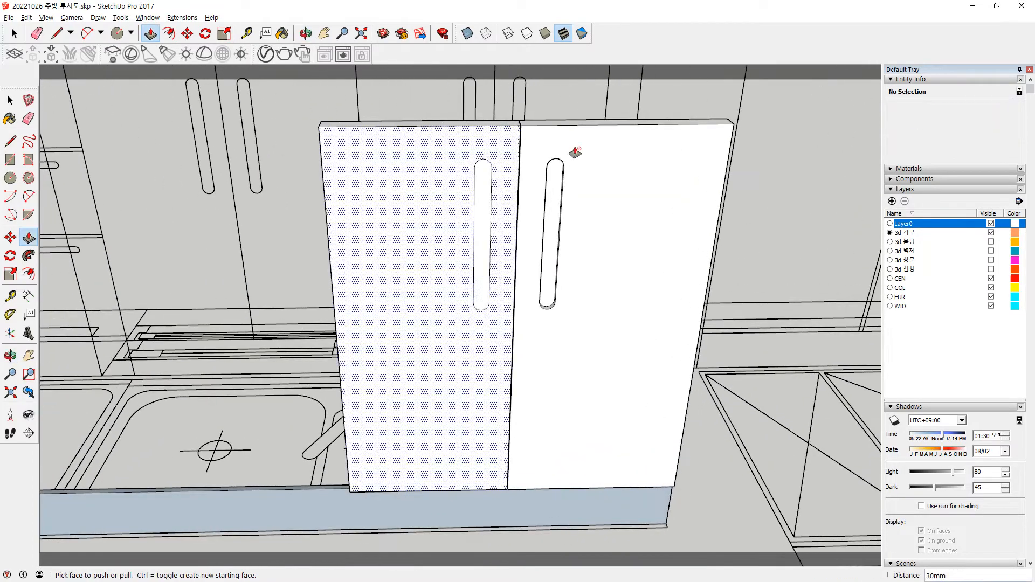
scroll(575, 154, up, 4)
scroll(464, 227, up, 2)
click(374, 296)
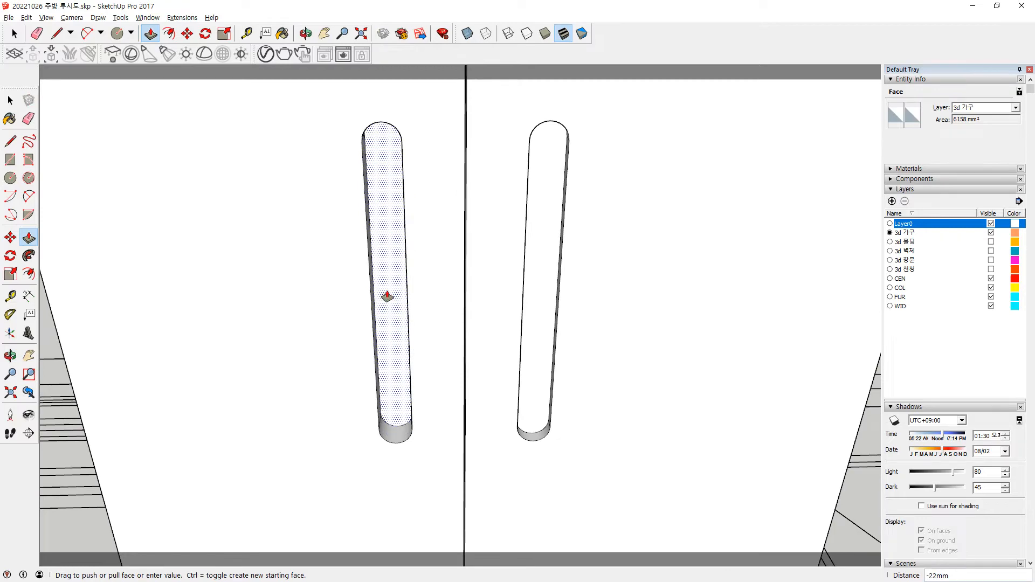
middle_drag(391, 298, 457, 169)
Move the new door 1 mm away from the end door along the red axis.
key(space)
triple_click(455, 128)
scroll(463, 140, up, 3)
key(m)
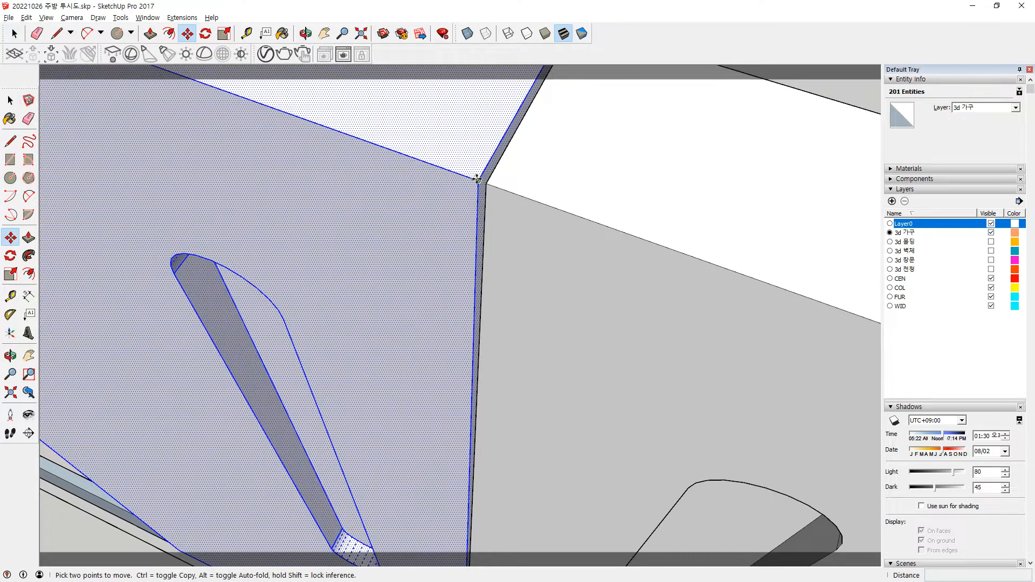
click(478, 179)
text(1.5)
key(Return)
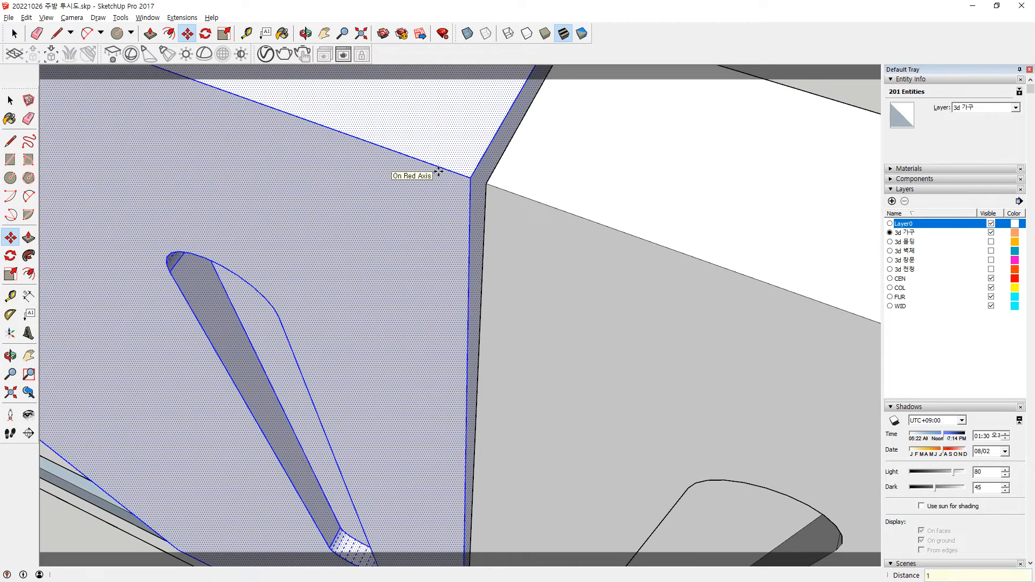
Trim the new door by 1 mm at its outer side, opposite the end door.
scroll(405, 243, down, 6)
middle_drag(332, 331, 414, 268)
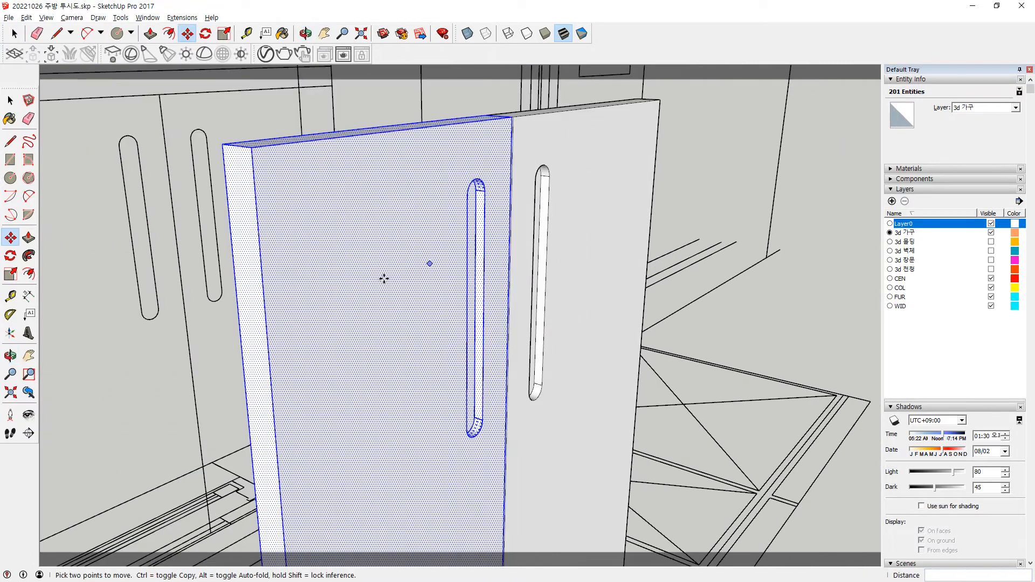
key(space)
key(p)
click(261, 387)
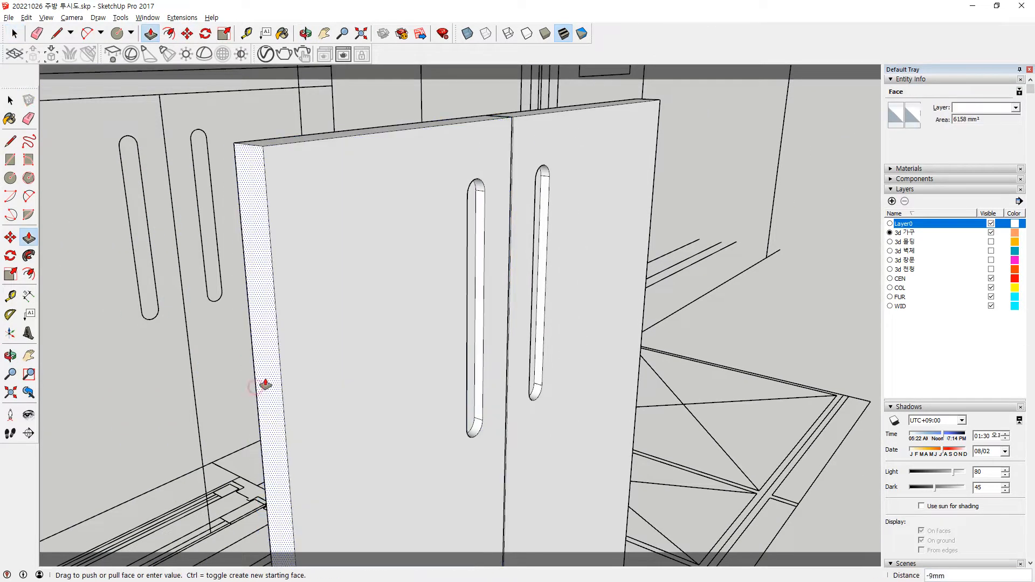
text(1.5)
key(Return)
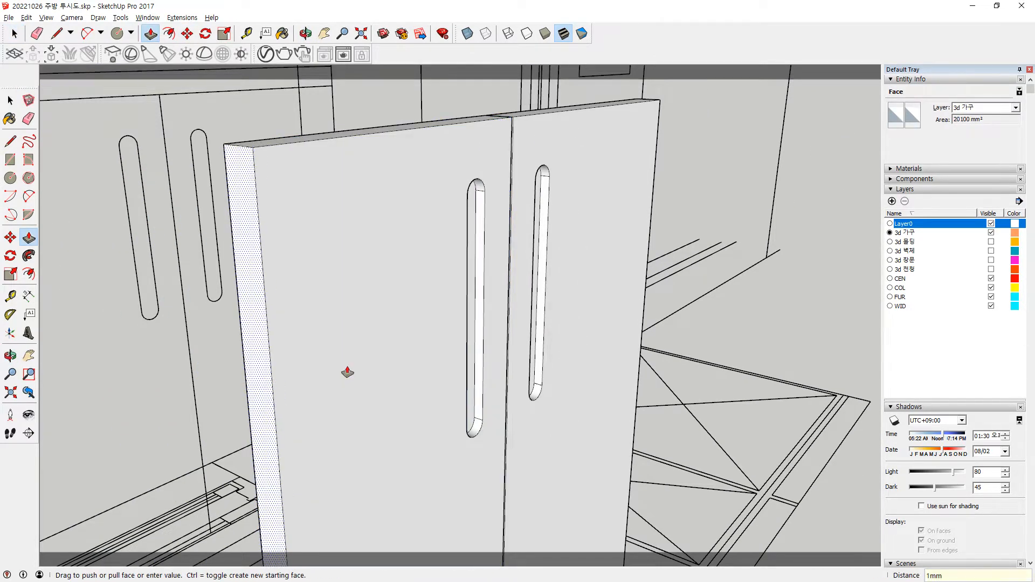
Make the whole new door, including its handle recess, into a group.
key(space)
click(716, 322)
triple_click(327, 258)
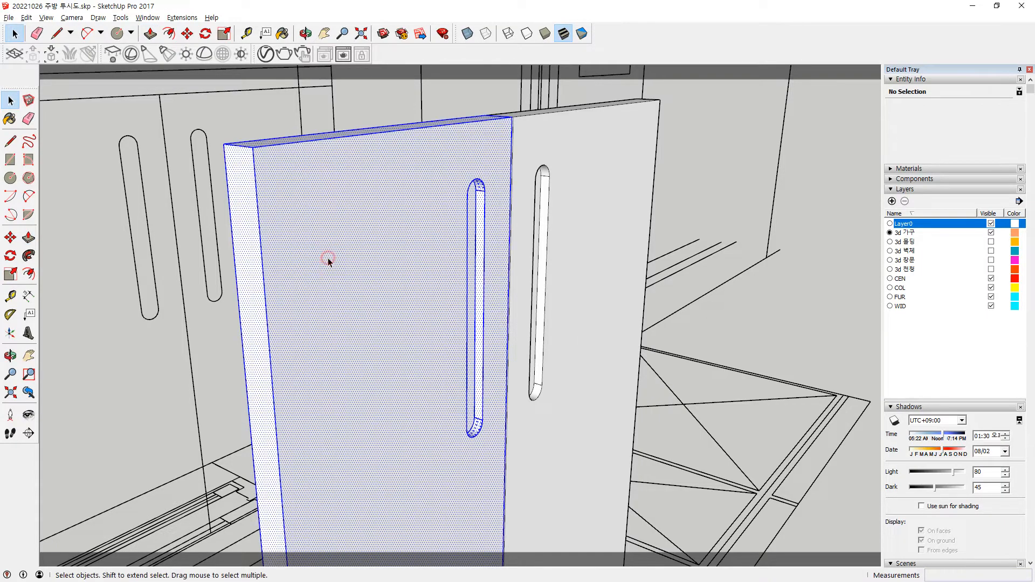
right_click(329, 253)
key(g)
scroll(326, 272, down, 5)
shift+middle_drag(391, 340, 467, 214)
key(l)
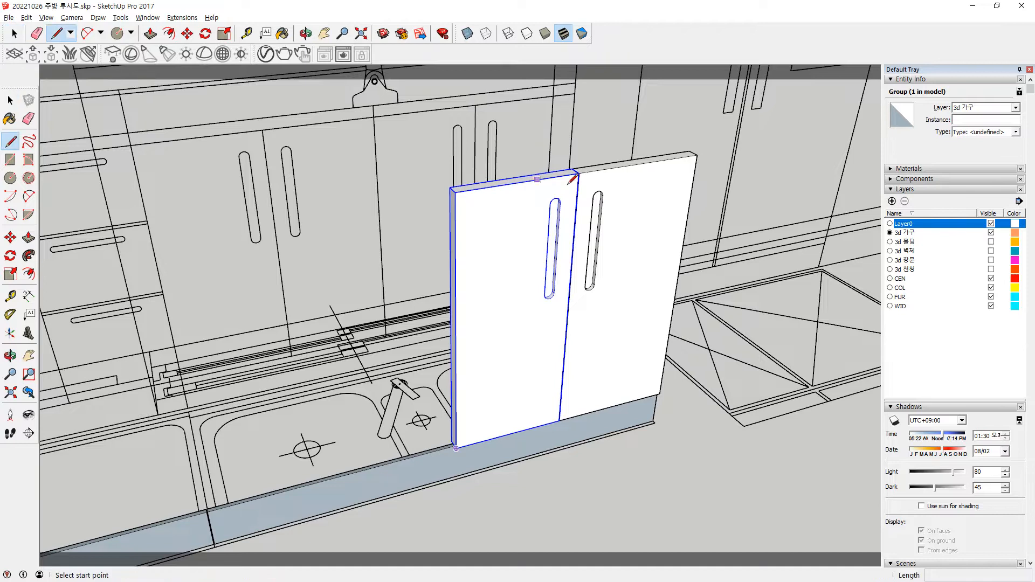
Copy both grouped doors along the plinth, snapping the copies against the outer edge of the new door.
key(space)
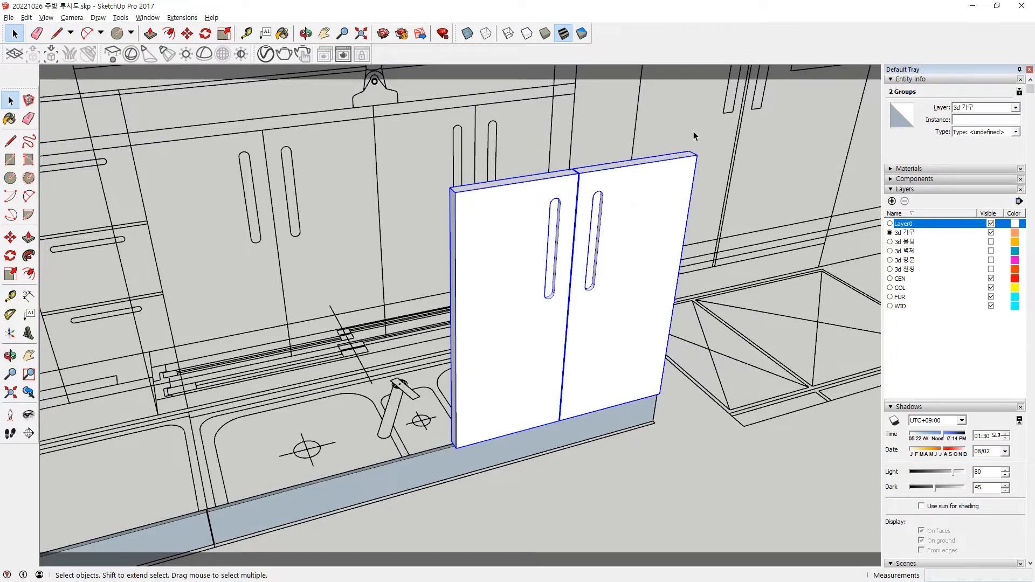
key(m)
click(682, 163)
key(ctrl)
click(454, 195)
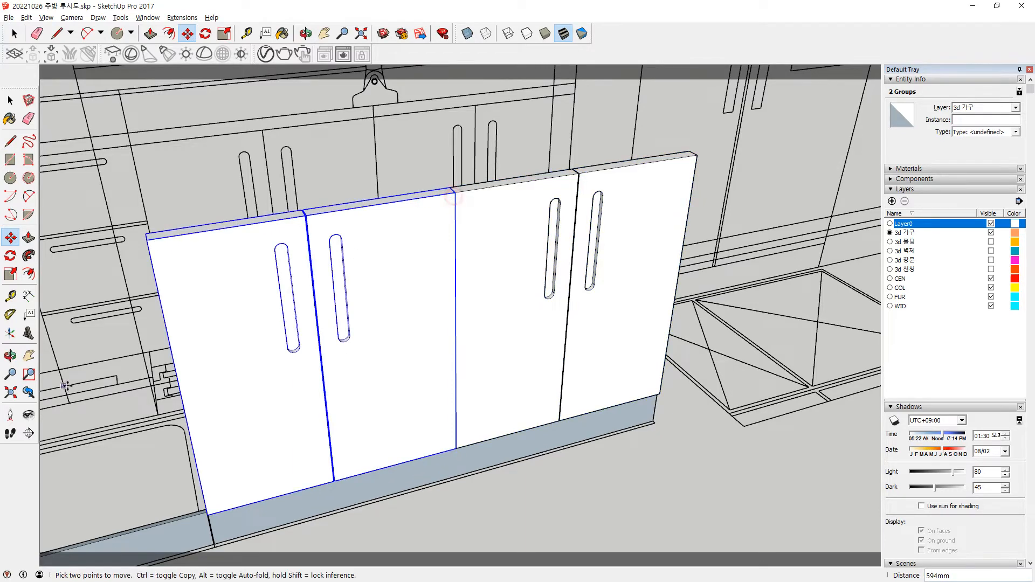
Trim the outermost copied door by 1 mm at its outer side, near the plinth joint.
middle_drag(377, 324, 409, 256)
shift+middle_drag(193, 479, 253, 208)
scroll(318, 294, up, 2)
middle_drag(342, 289, 362, 329)
key(space)
click(304, 324)
key(p)
drag(309, 337, 347, 356)
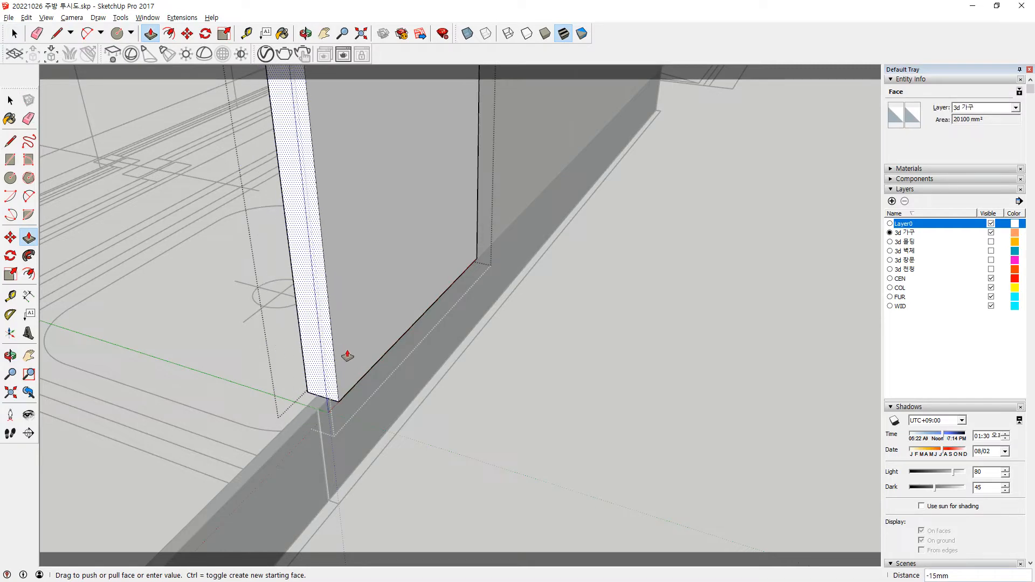
key(Return)
scroll(324, 404, up, 5)
key(space)
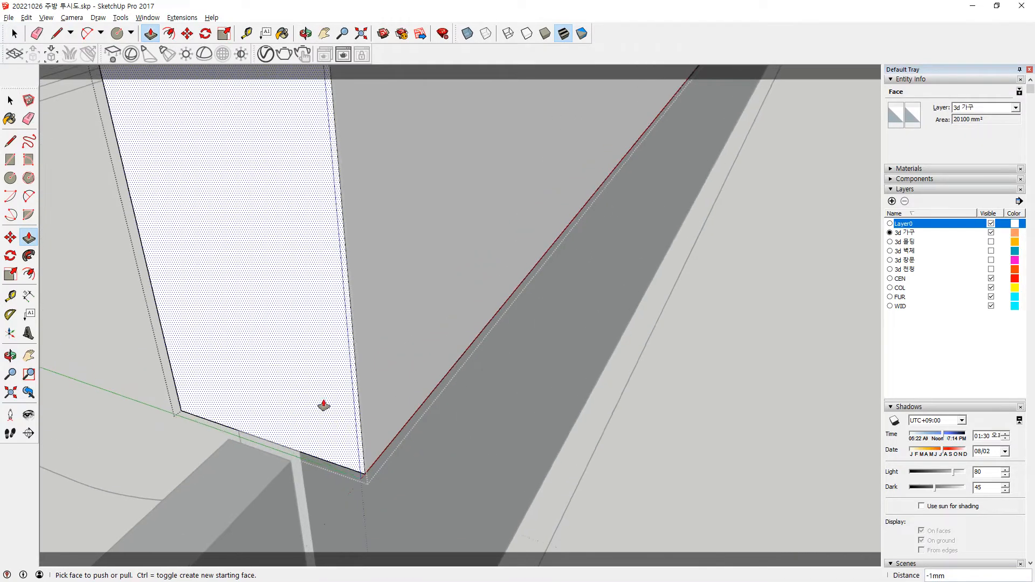
Move the neighbouring door 30 mm back at the next door joint to expose the adjacent door's side.
click(682, 448)
scroll(673, 440, down, 7)
middle_drag(678, 379, 425, 199)
scroll(425, 200, up, 2)
click(423, 203)
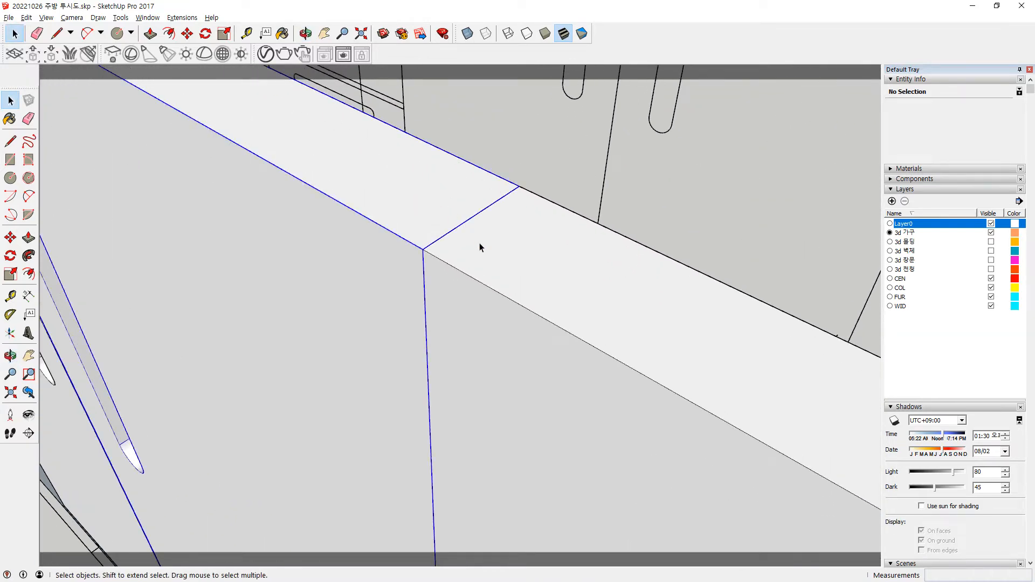
click(516, 250)
key(m)
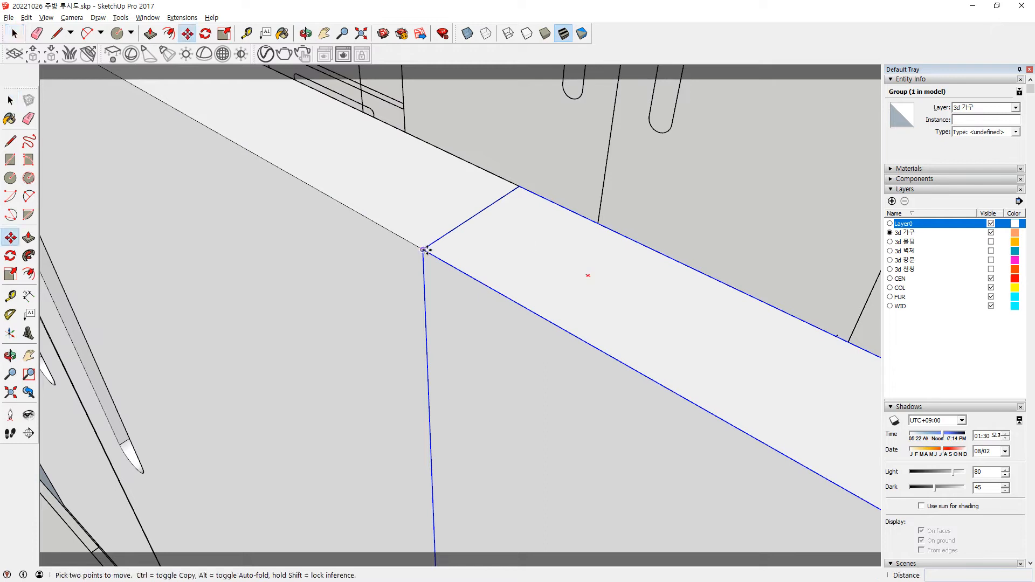
click(425, 251)
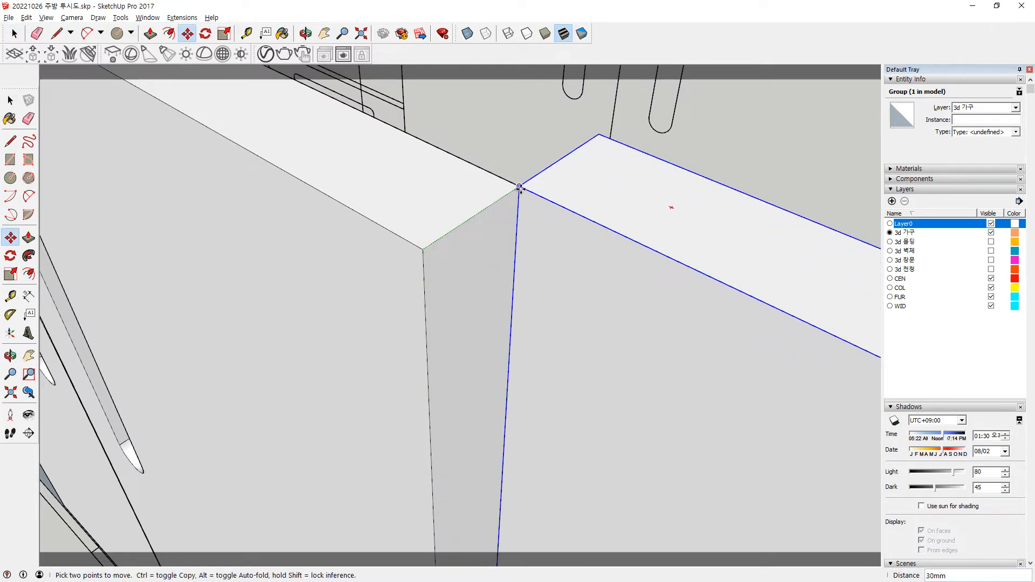
key(space)
Trim the exposed side of the door left in place by 1 mm.
double_click(458, 272)
key(p)
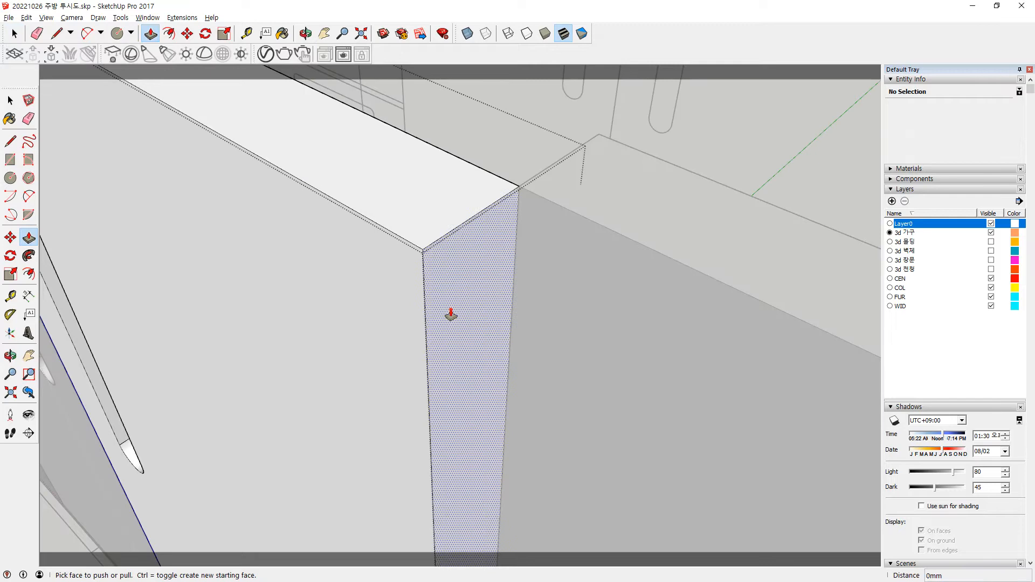
click(451, 315)
text(1)
key(Return)
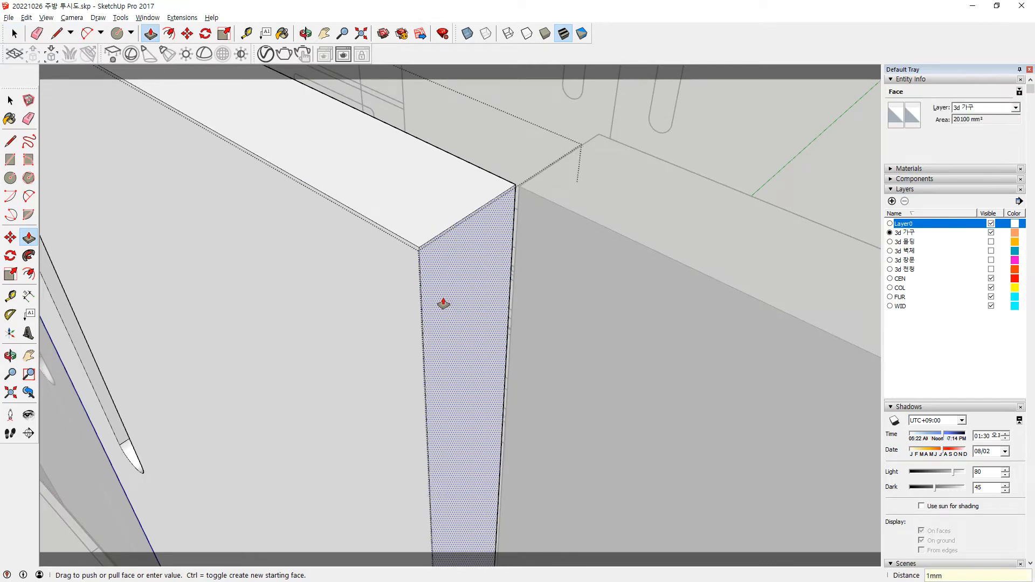
key(space)
click(675, 136)
Trim the displaced door by 1 mm at its side facing the same joint.
middle_drag(420, 188, 206, 367)
double_click(206, 367)
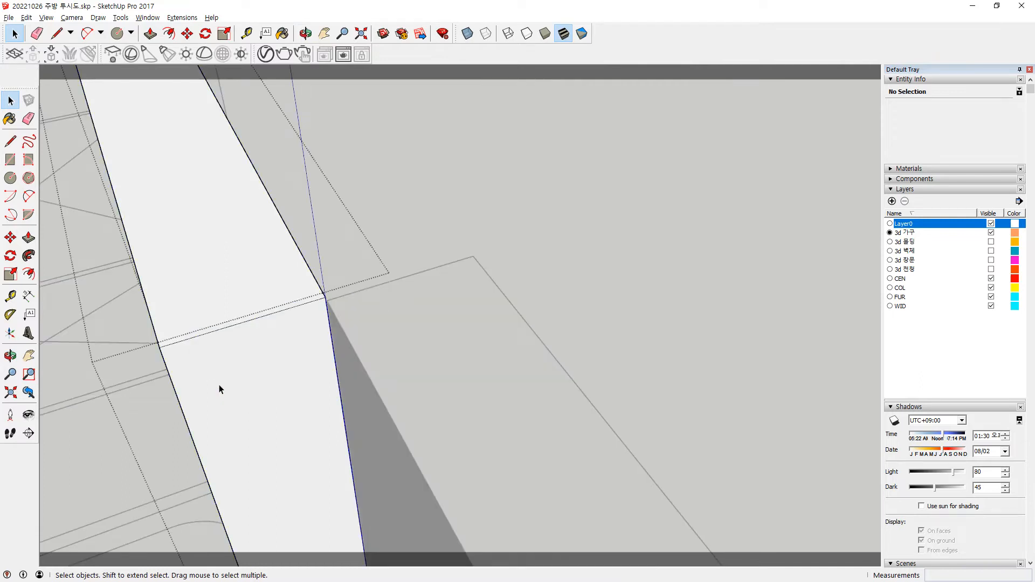
key(p)
click(239, 391)
text(1)
key(Return)
middle_drag(234, 381, 237, 261)
key(space)
click(196, 217)
Move the displaced door 30 mm forward, back into line with the other doors.
middle_drag(468, 312, 700, 326)
click(700, 325)
key(m)
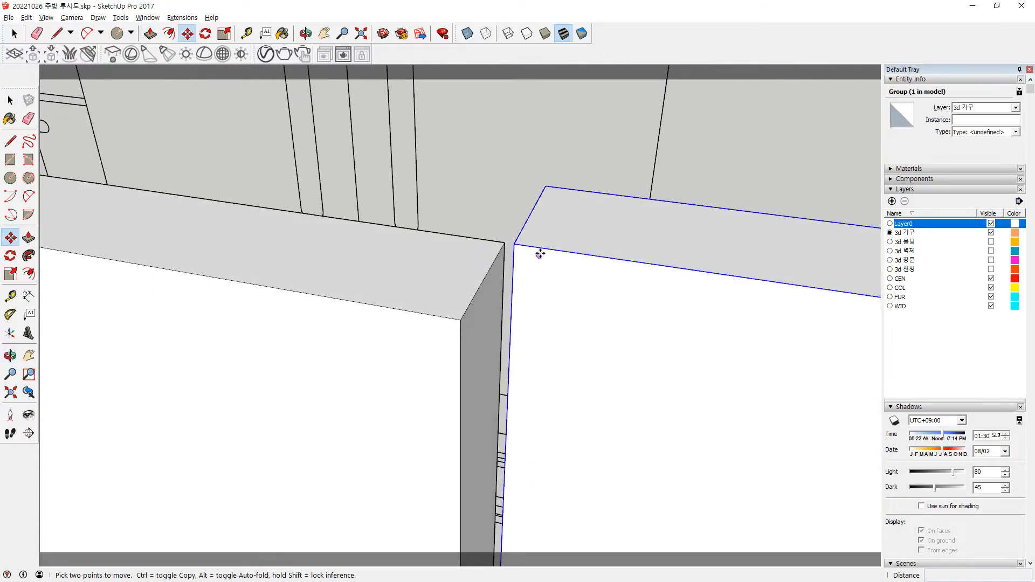
click(516, 245)
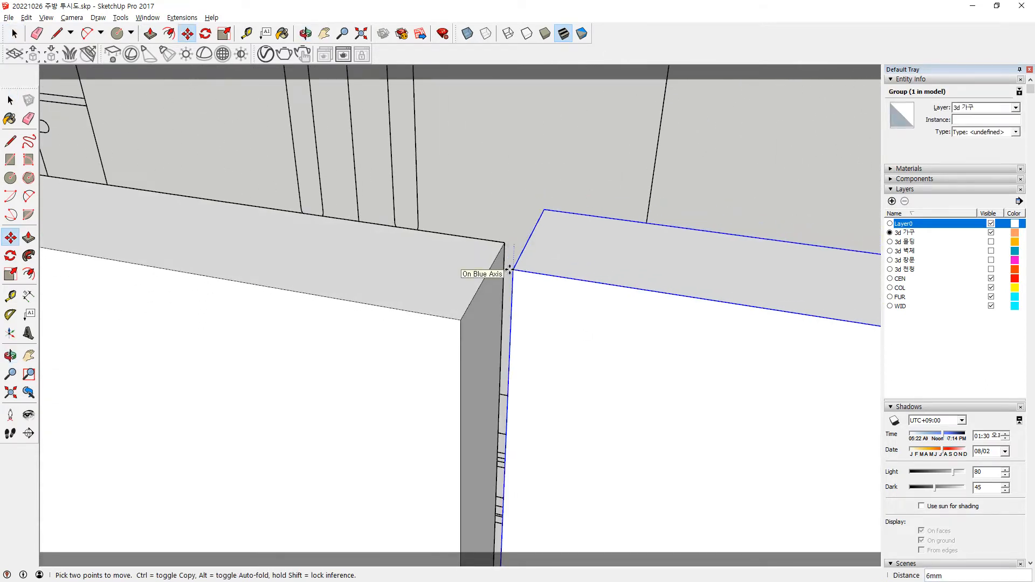
click(405, 330)
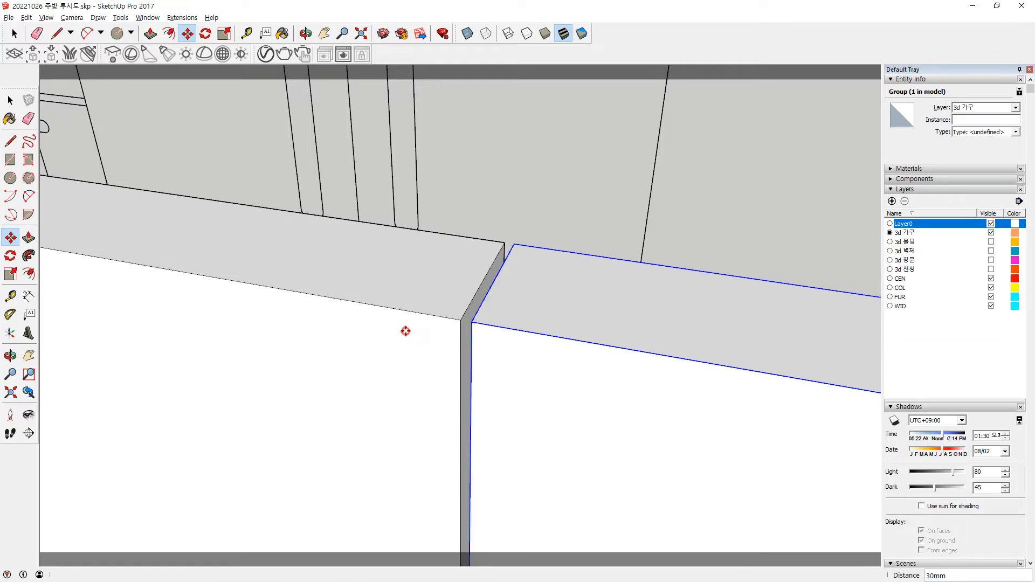
Draw a vertical rectangle closing the cabinet's end, from the rear floor corner to the top outer corner of the end door.
scroll(418, 331, up, 4)
scroll(413, 334, down, 5)
middle_drag(397, 347, 362, 317)
scroll(401, 366, up, 2)
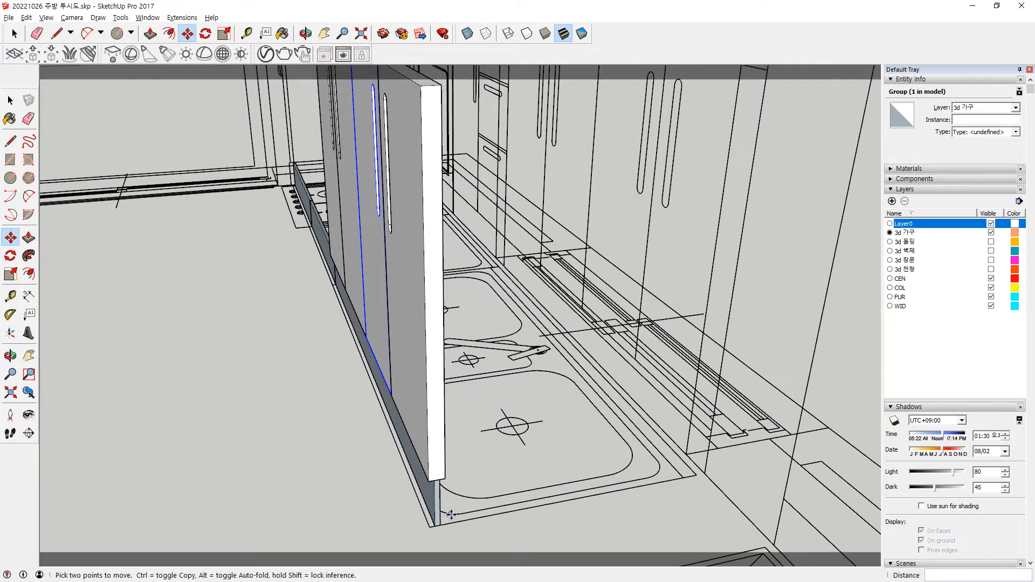
key(r)
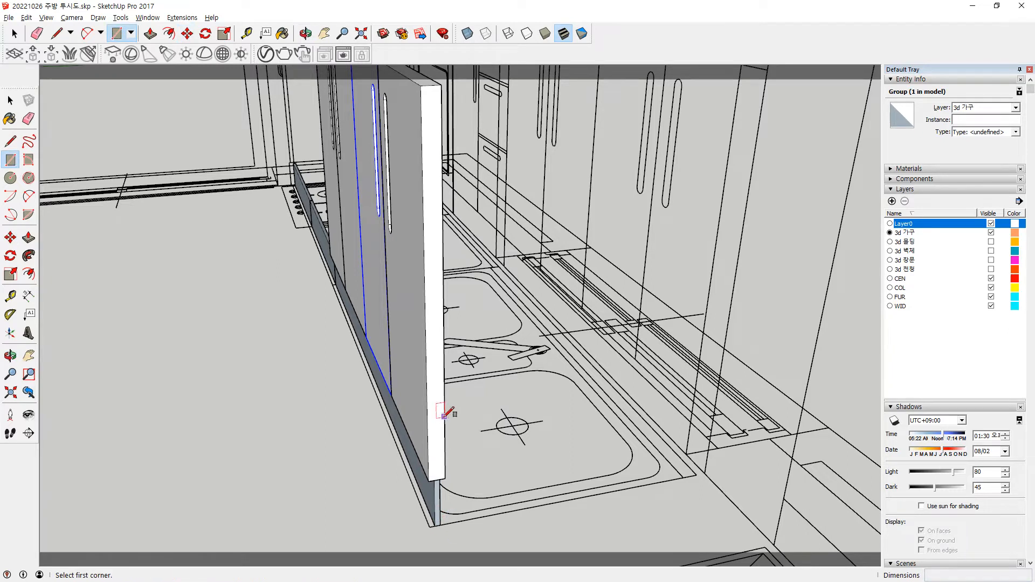
scroll(443, 415, down, 2)
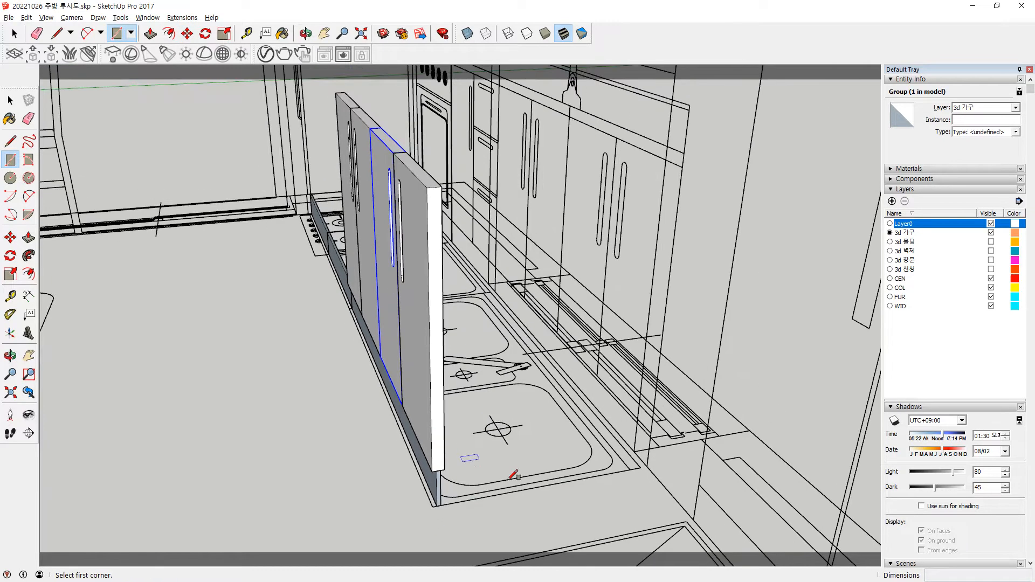
click(640, 467)
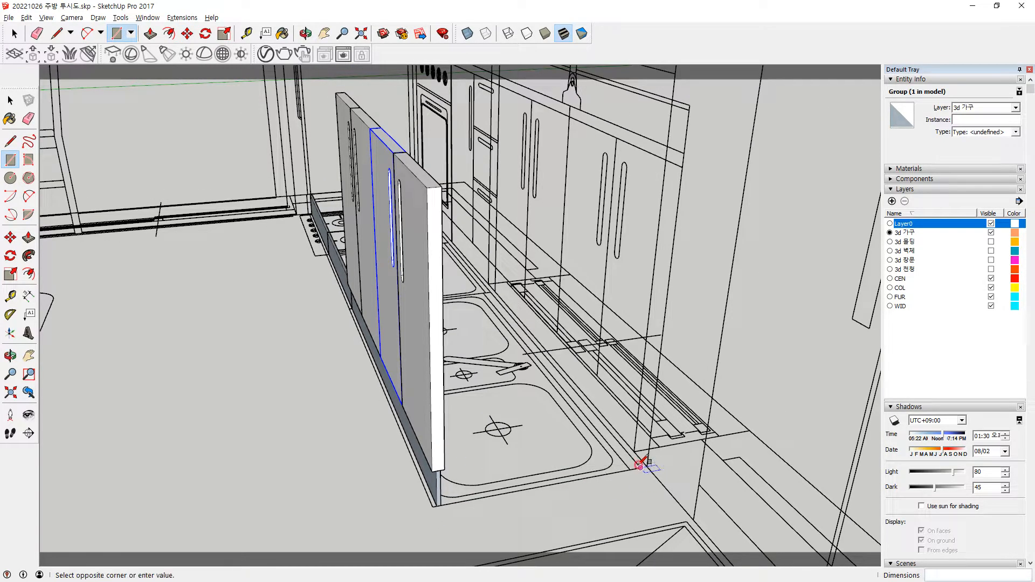
click(429, 188)
Draw a rectangle about 545 × 100 mm on the end face, from the door's lower front corner to the rear floor corner.
middle_drag(413, 312, 492, 421)
scroll(483, 426, up, 6)
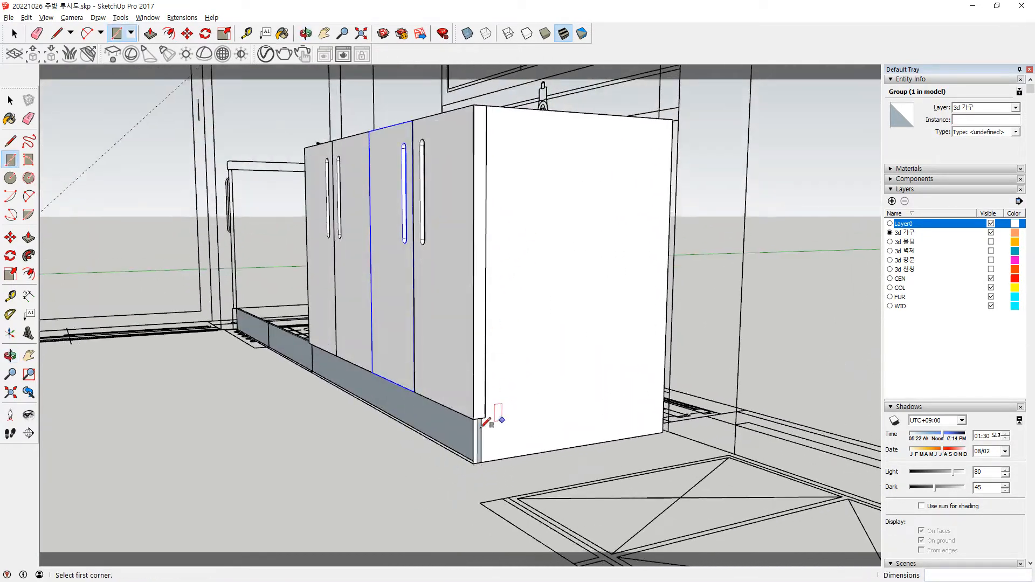
scroll(473, 431, up, 1)
scroll(494, 444, up, 3)
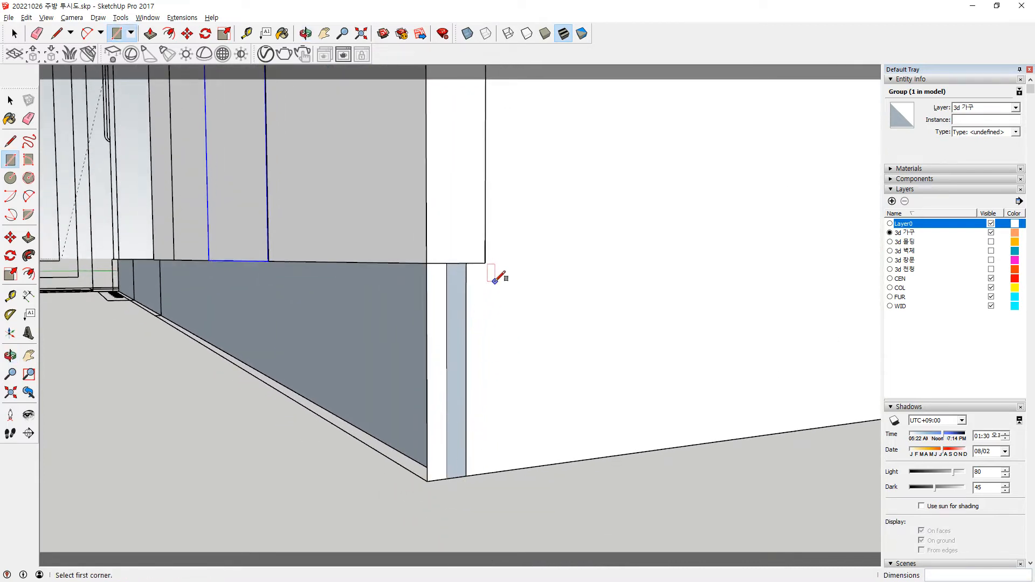
middle_drag(496, 278, 403, 303)
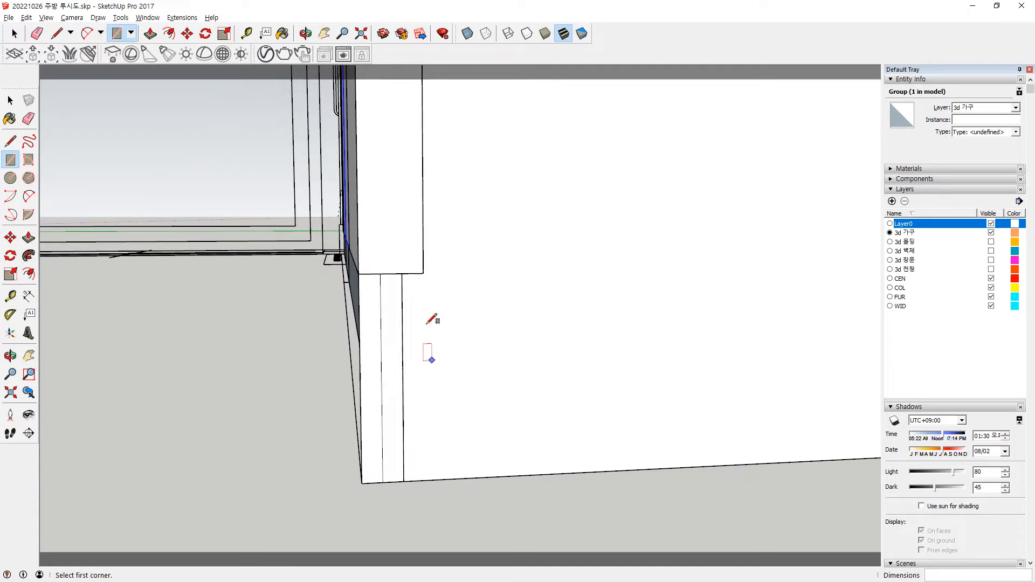
click(358, 273)
scroll(515, 381, down, 6)
middle_drag(652, 395, 542, 373)
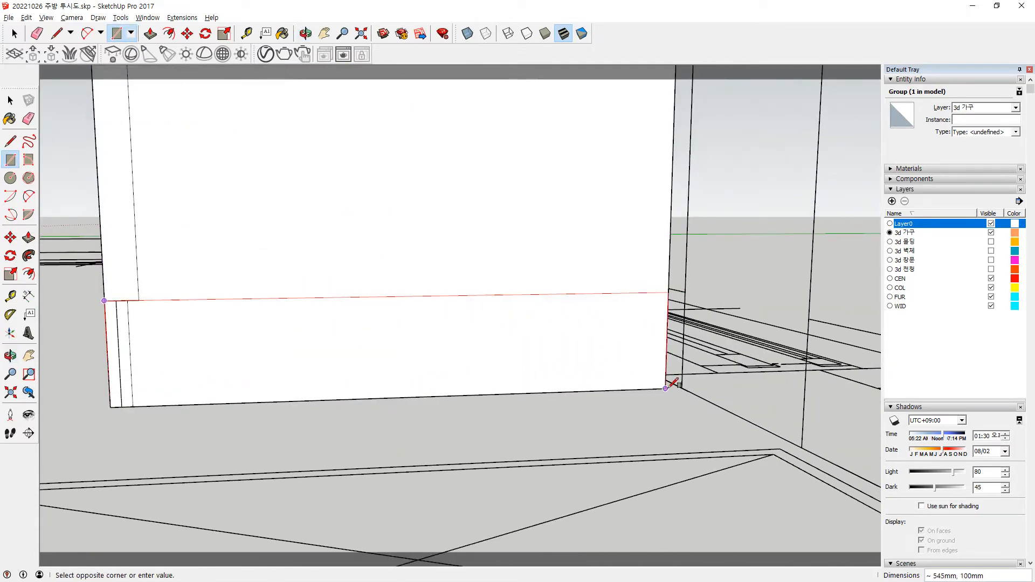
middle_drag(669, 387, 173, 365)
scroll(97, 363, up, 5)
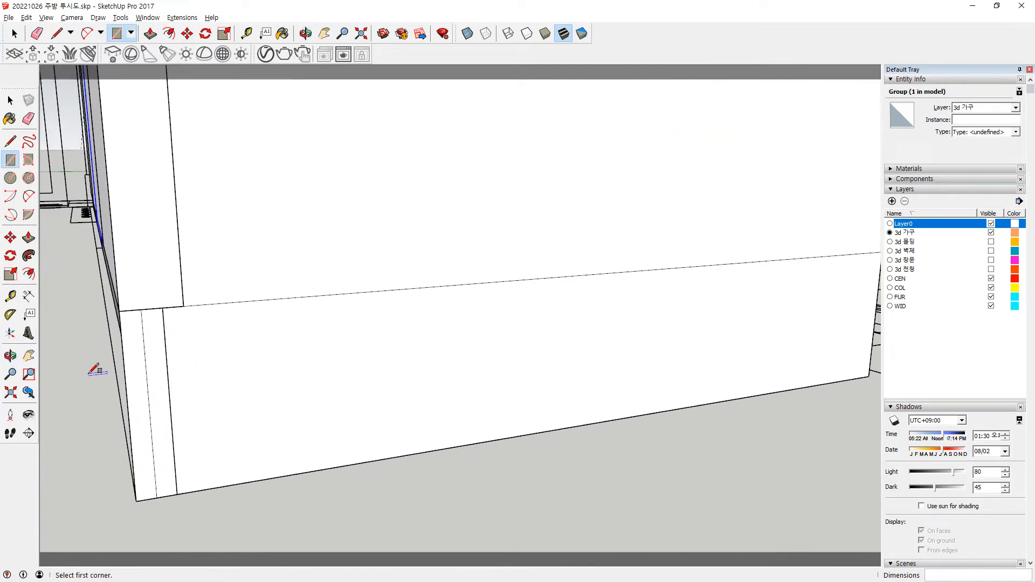
Draw a rectangle over the front end of the lower side strip beside the plinth panel and erase its outer edge.
key(e)
key(r)
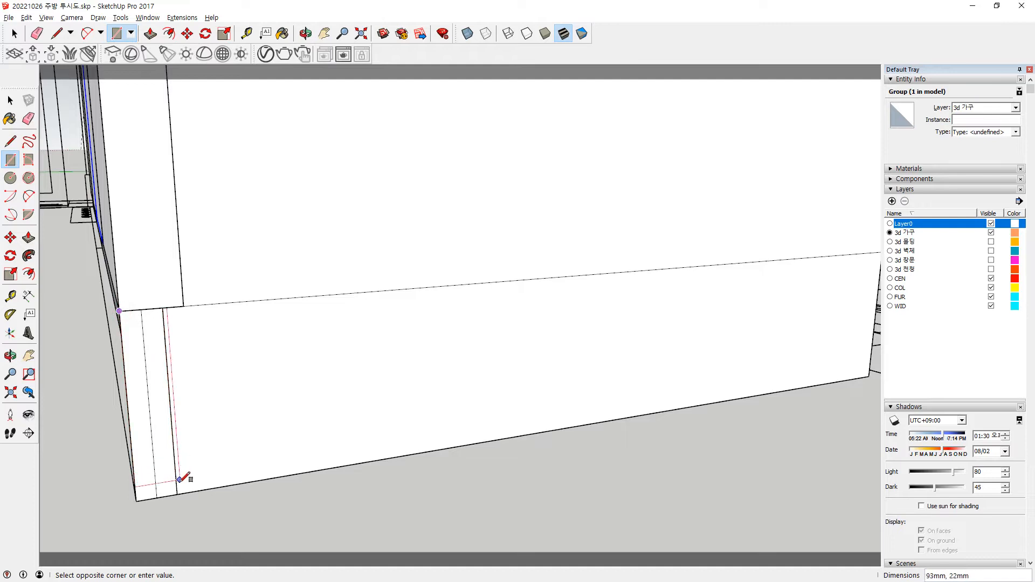
key(e)
click(128, 404)
Move the front vertical edge of the upper side face 30 mm inward to the back of the end door.
mouse_move(96, 464)
middle_down()
mouse_move(118, 438)
mouse_move(281, 421)
middle_up()
middle_drag(530, 390, 103, 377)
middle_drag(506, 375, 242, 409)
scroll(483, 414, down, 1)
mouse_move(483, 413)
middle_down()
mouse_move(370, 312)
mouse_move(389, 345)
mouse_move(407, 438)
mouse_move(451, 476)
mouse_move(455, 317)
mouse_move(423, 305)
middle_up()
key(space)
click(417, 306)
click(256, 306)
click(260, 314)
click(368, 332)
double_click(368, 332)
scroll(356, 340, down, 5)
middle_drag(347, 345, 235, 351)
click(235, 352)
key(m)
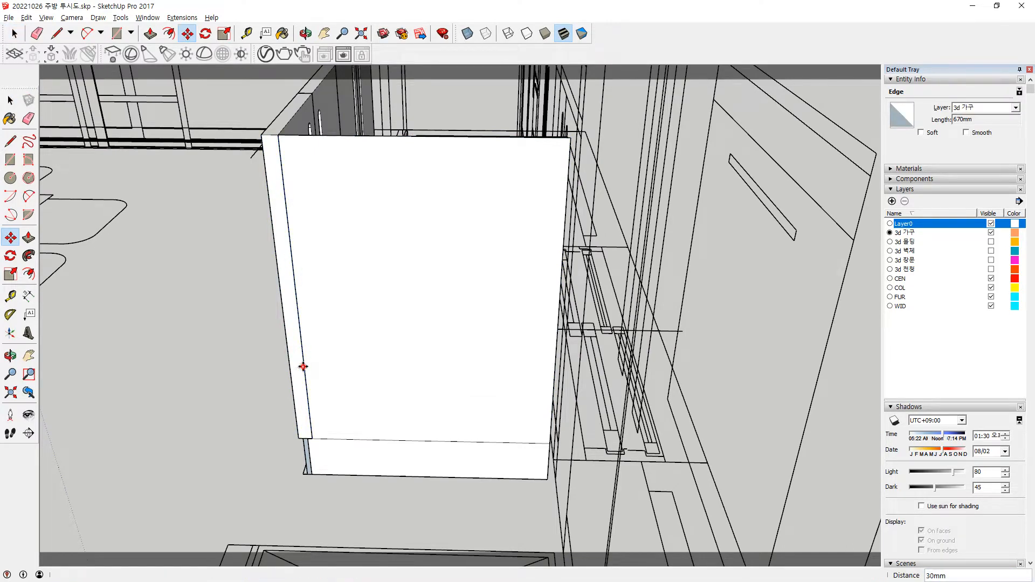
key(space)
scroll(350, 470, up, 3)
click(432, 435)
click(433, 382)
middle_drag(466, 382, 328, 406)
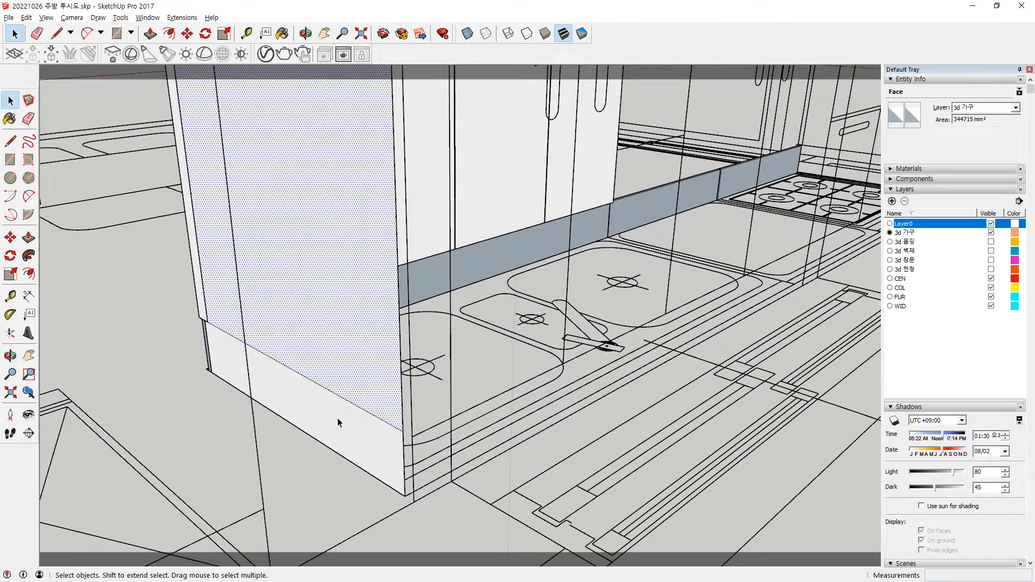
key(p)
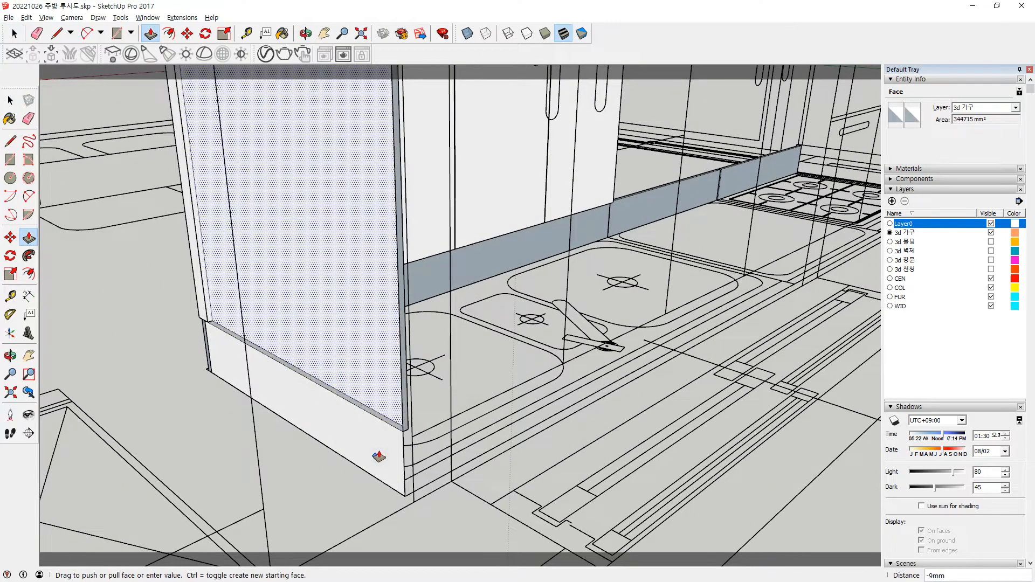
key(space)
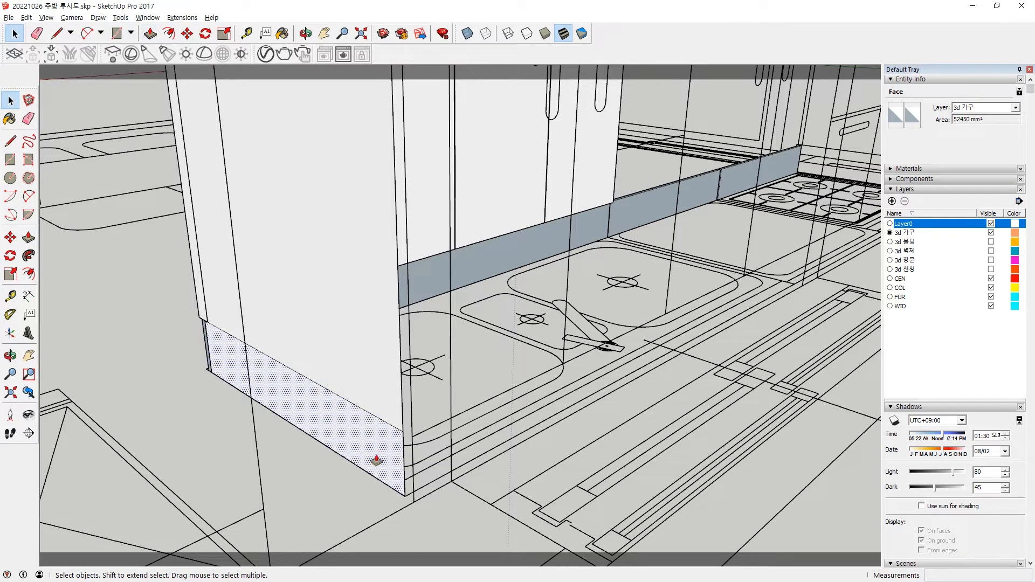
Extrude the lower side face 10 mm inward, and push its outer face back 10 mm to open the plinth recess.
key(p)
drag(377, 459, 382, 454)
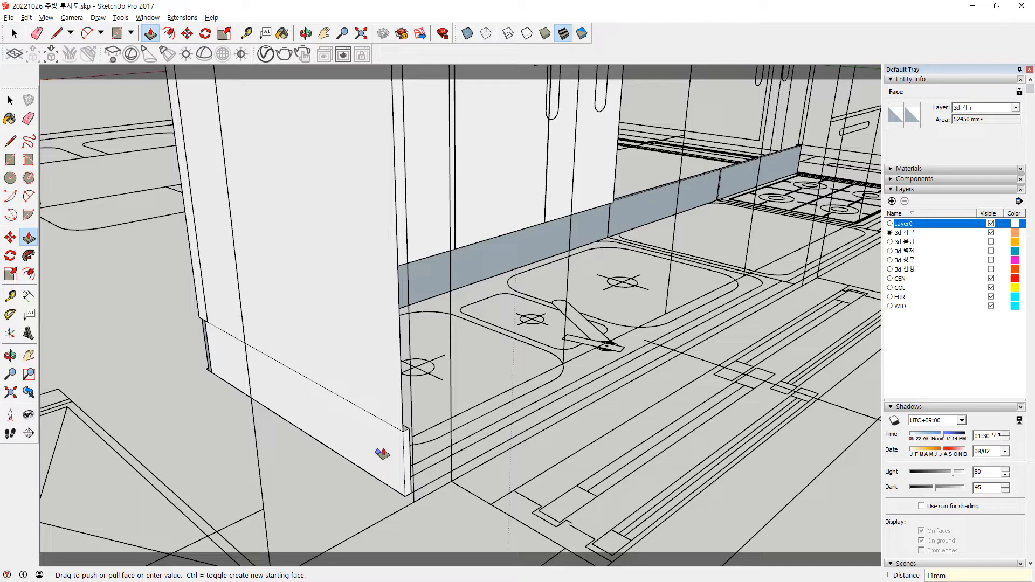
key(Return)
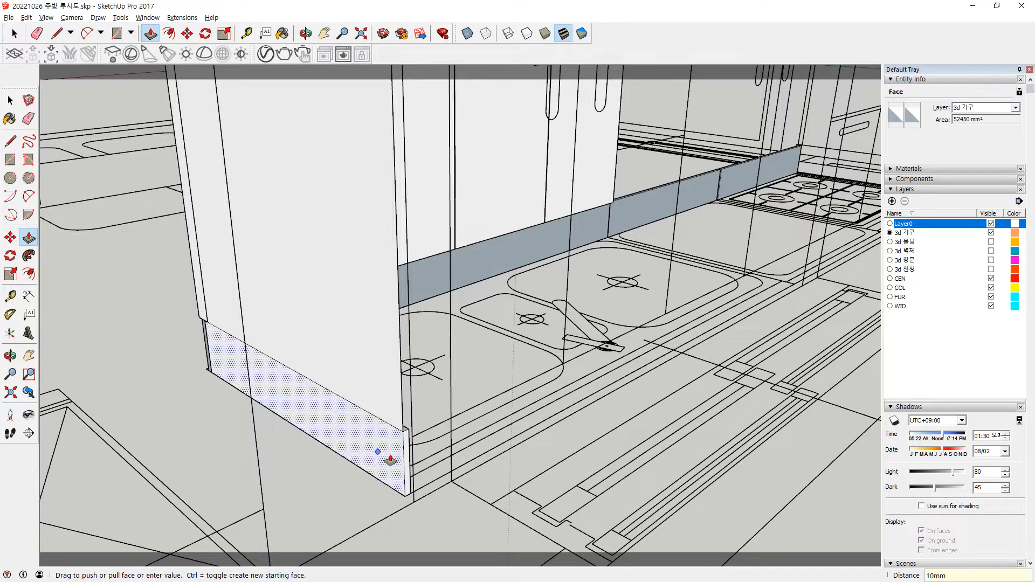
drag(385, 452, 395, 461)
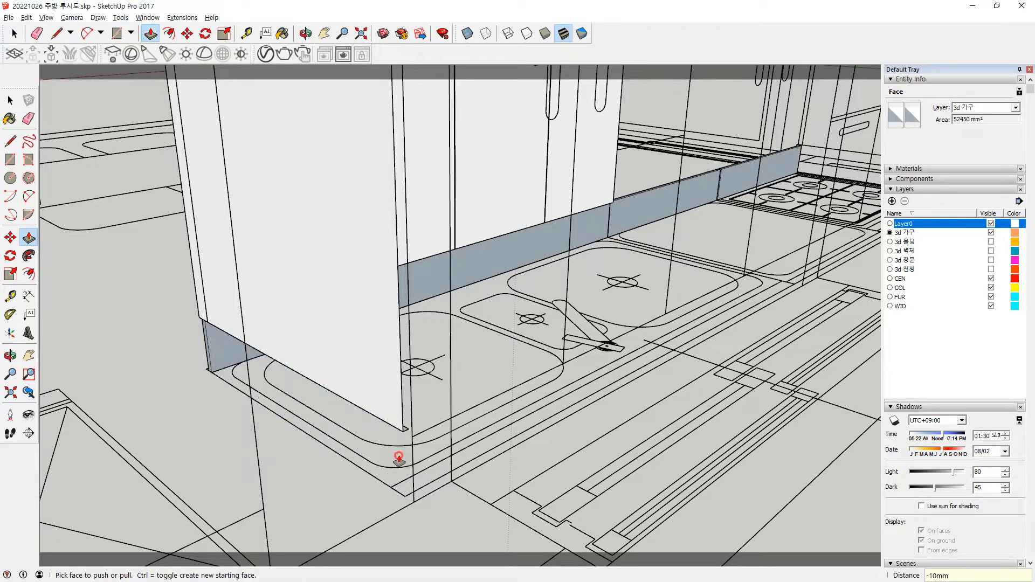
Draw a vertical rectangle for the recessed side plinth, from the ledge's inner corner at the front plinth to the rear floor corner.
middle_drag(409, 455, 379, 224)
scroll(379, 223, up, 2)
key(r)
click(314, 212)
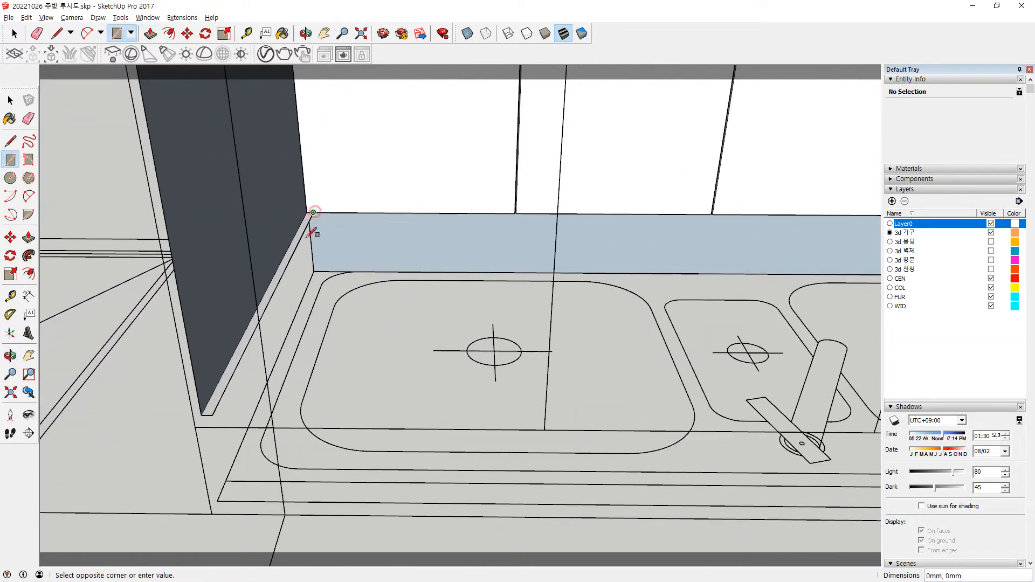
click(228, 498)
Move the front vertical edge of the side plinth face 10 mm to meet the front plinth panel.
middle_drag(125, 450, 408, 301)
scroll(403, 341, up, 2)
middle_drag(370, 339, 392, 380)
key(space)
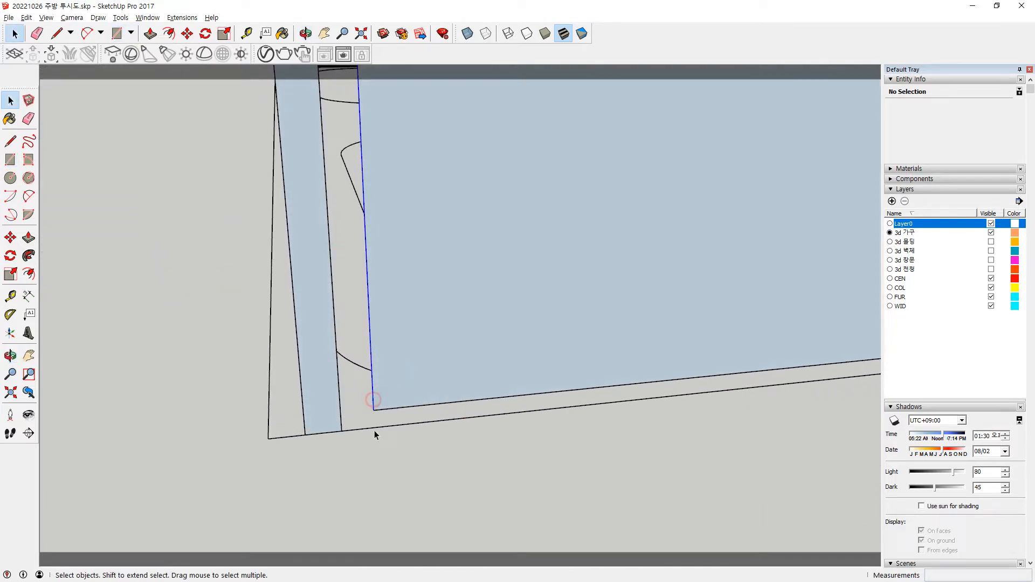
click(376, 427)
key(m)
middle_drag(379, 439, 389, 396)
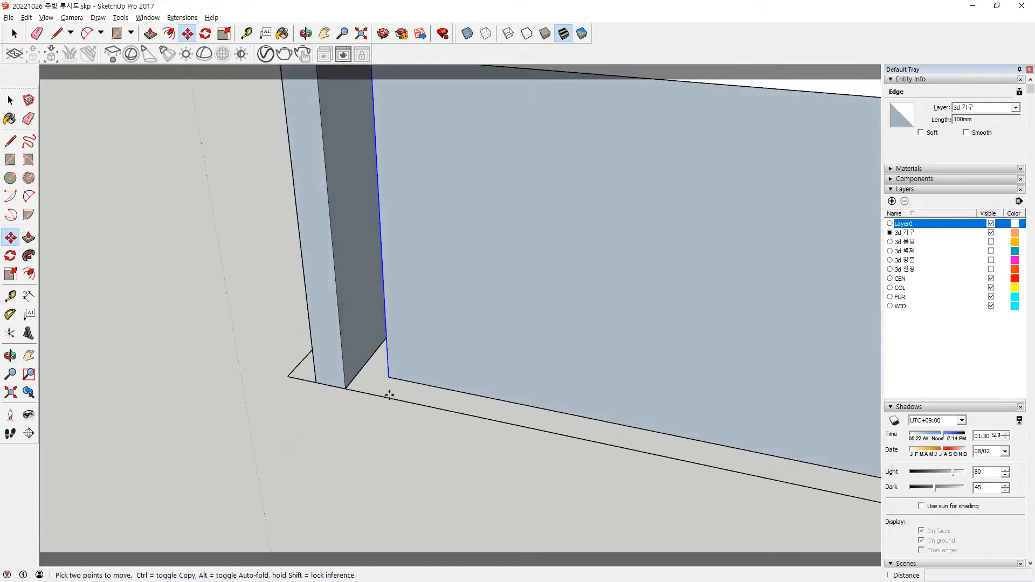
click(388, 377)
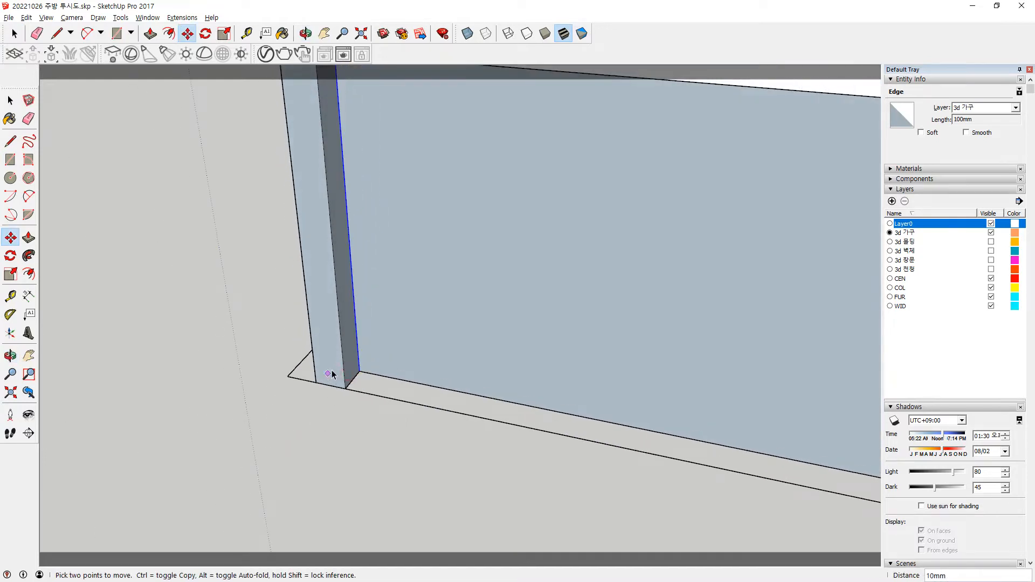
key(space)
Push the front plinth panel's end face back flush with the recessed side plinth face.
double_click(332, 354)
key(p)
click(332, 363)
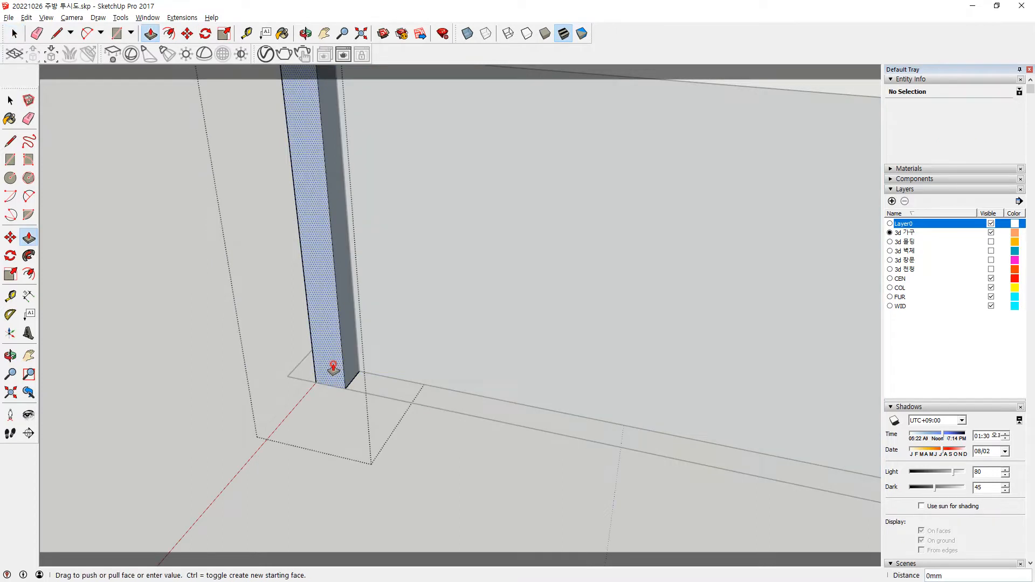
click(386, 342)
key(space)
click(93, 366)
Push the upper side panel's inner face 10 mm inward to the ledge's inner edge above the side plinth.
scroll(175, 421, down, 3)
middle_drag(174, 421, 288, 308)
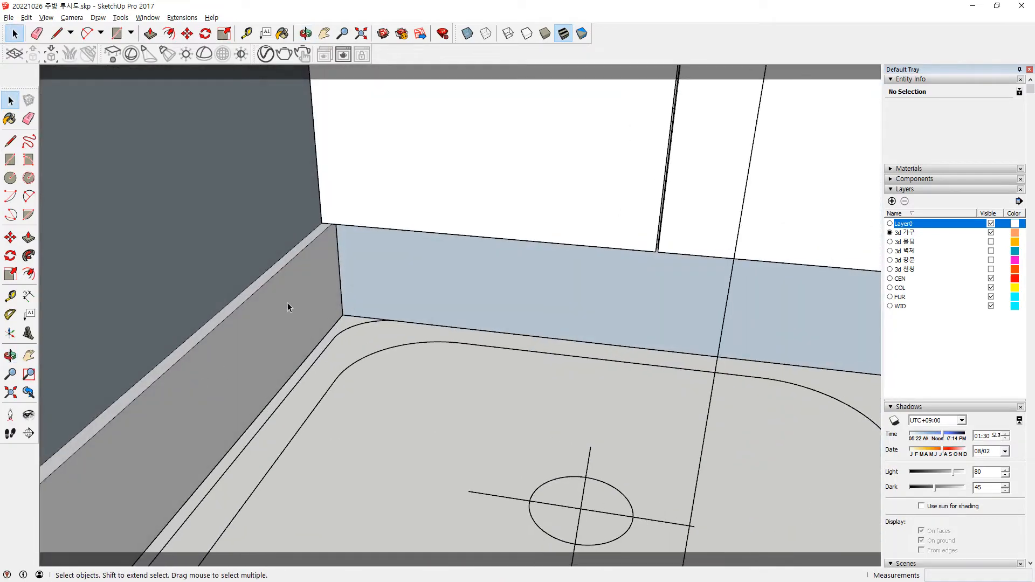
click(215, 253)
middle_drag(165, 323, 298, 304)
key(p)
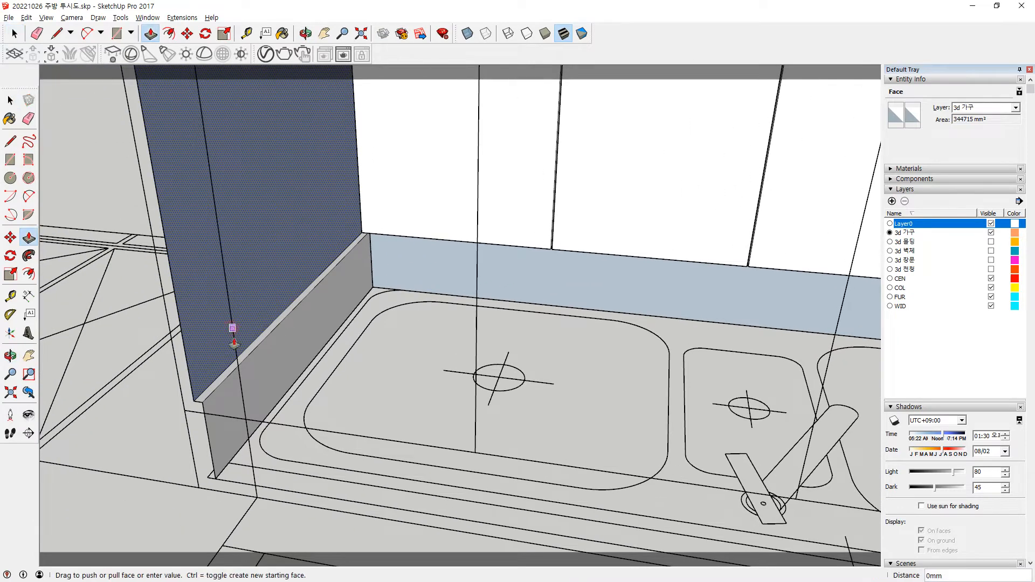
click(235, 338)
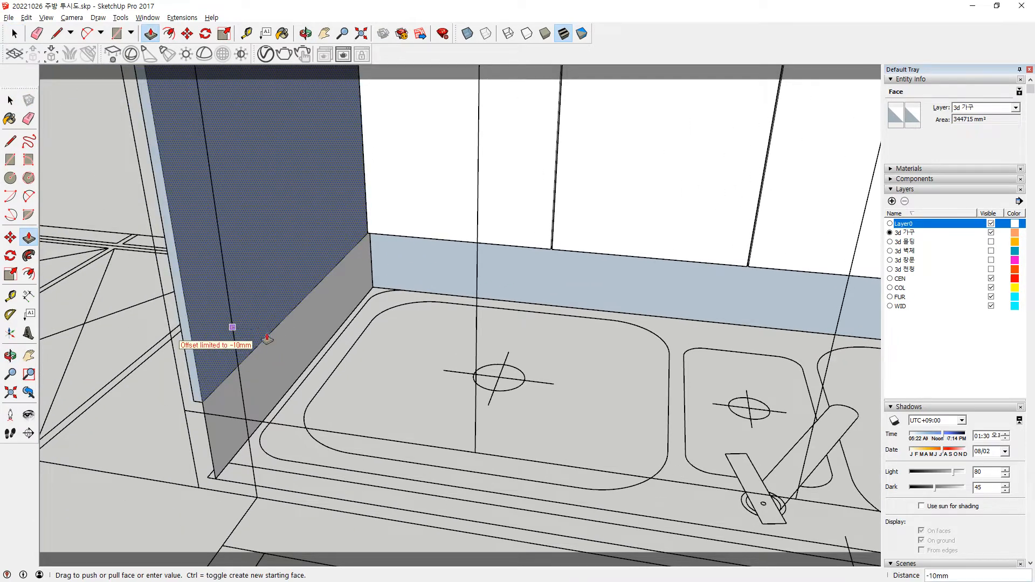
click(443, 261)
middle_drag(180, 321, 432, 291)
scroll(506, 302, down, 1)
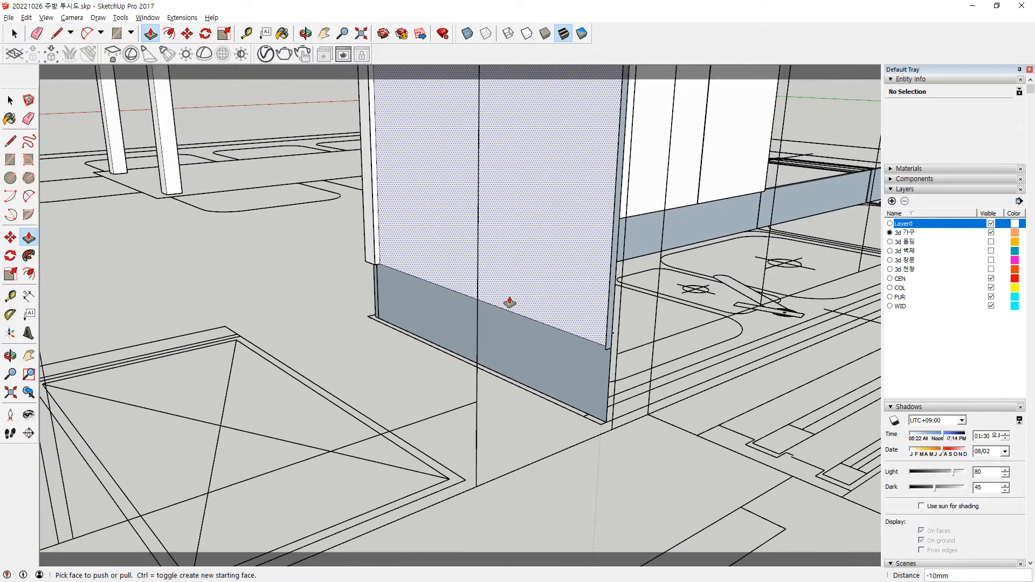
Draw a line along the upper side panel's bottom edge, from its front lower corner to its rear lower corner above the plinth.
scroll(582, 340, up, 2)
key(l)
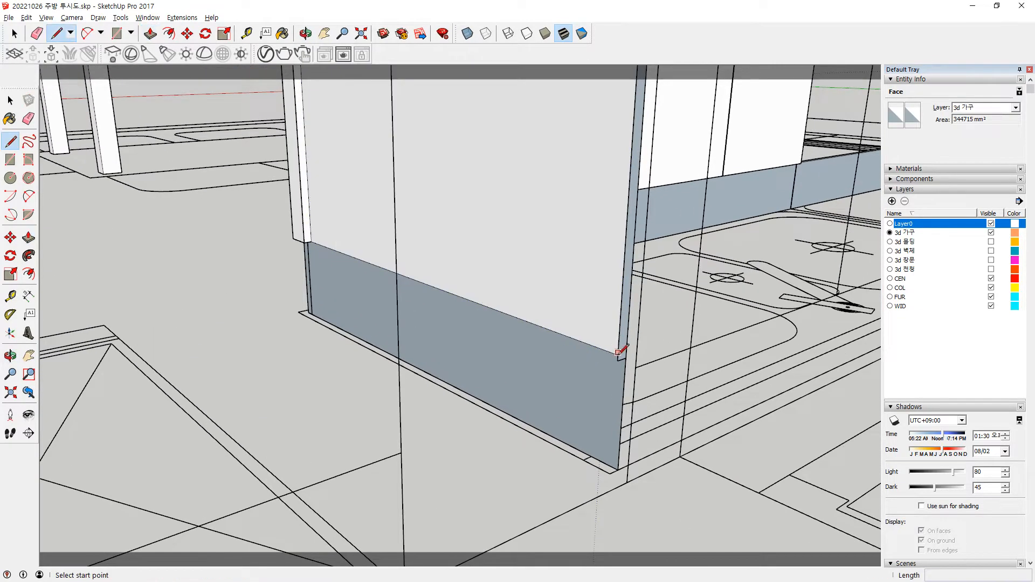
click(618, 360)
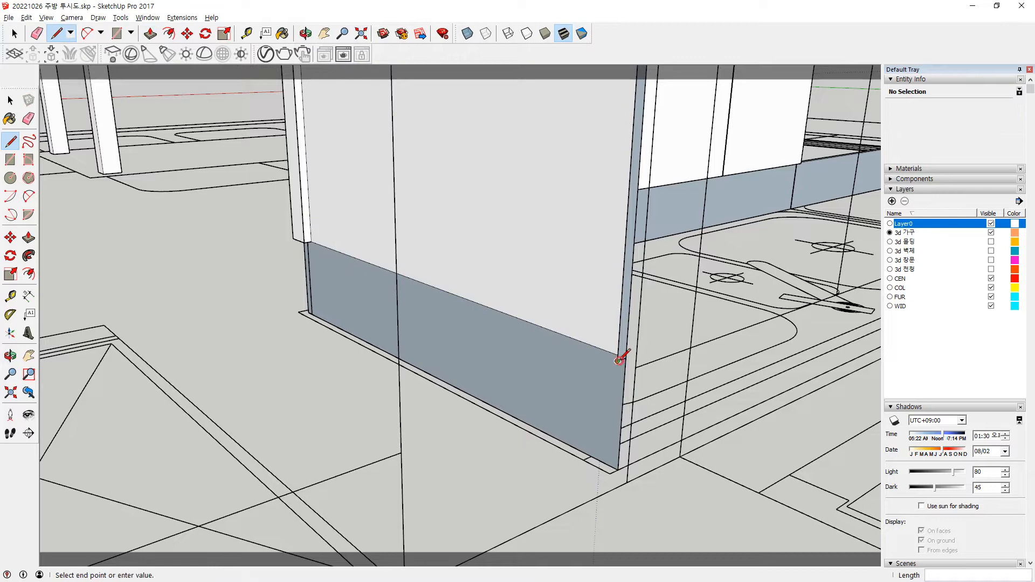
click(305, 242)
middle_drag(505, 325, 280, 430)
scroll(556, 292, up, 2)
scroll(556, 292, down, 5)
key(space)
click(489, 316)
double_click(490, 314)
click(320, 444)
key(r)
click(276, 481)
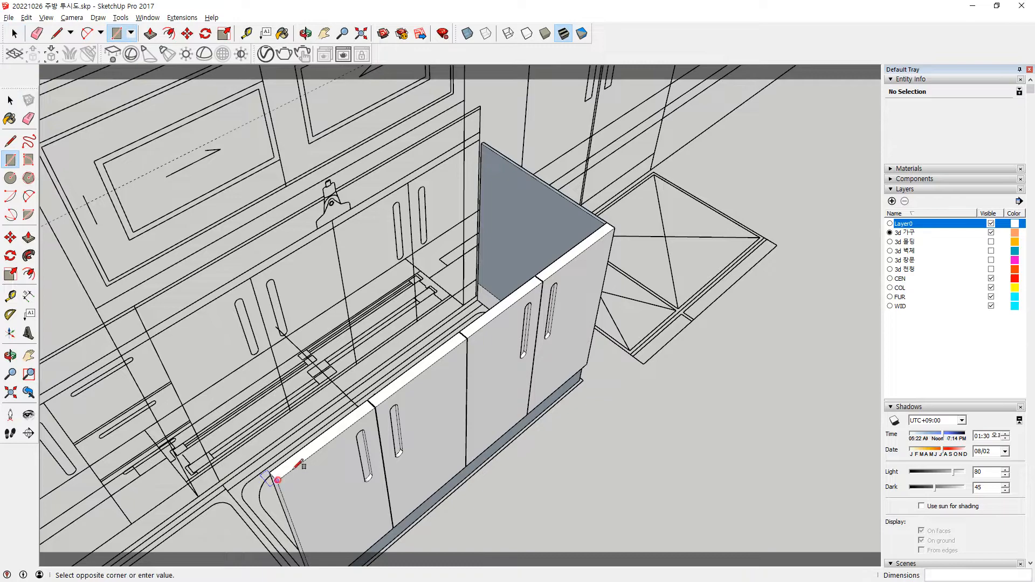
key(space)
Group the end side panel together with its recessed side plinth.
middle_drag(585, 223, 305, 242)
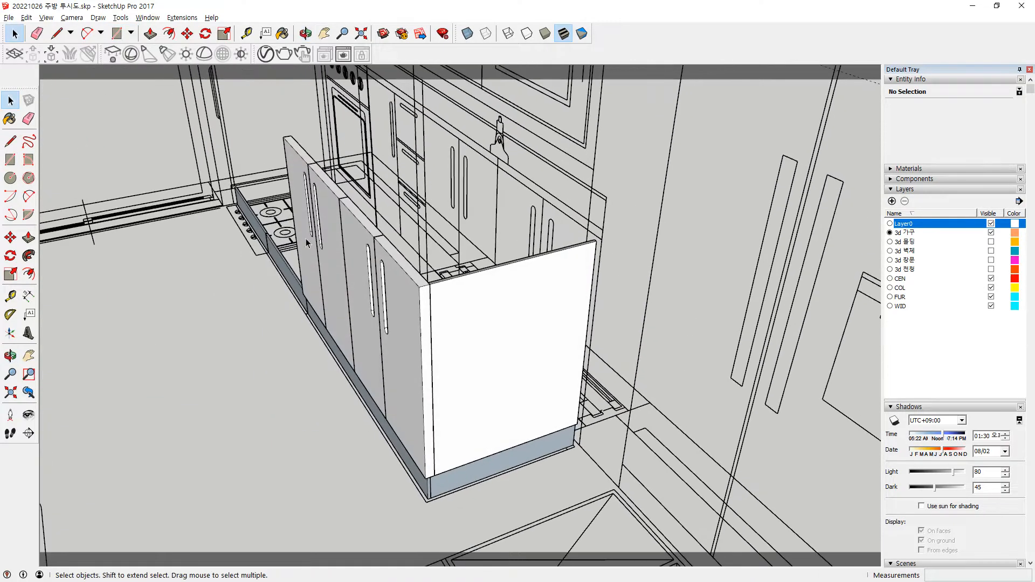
double_click(511, 319)
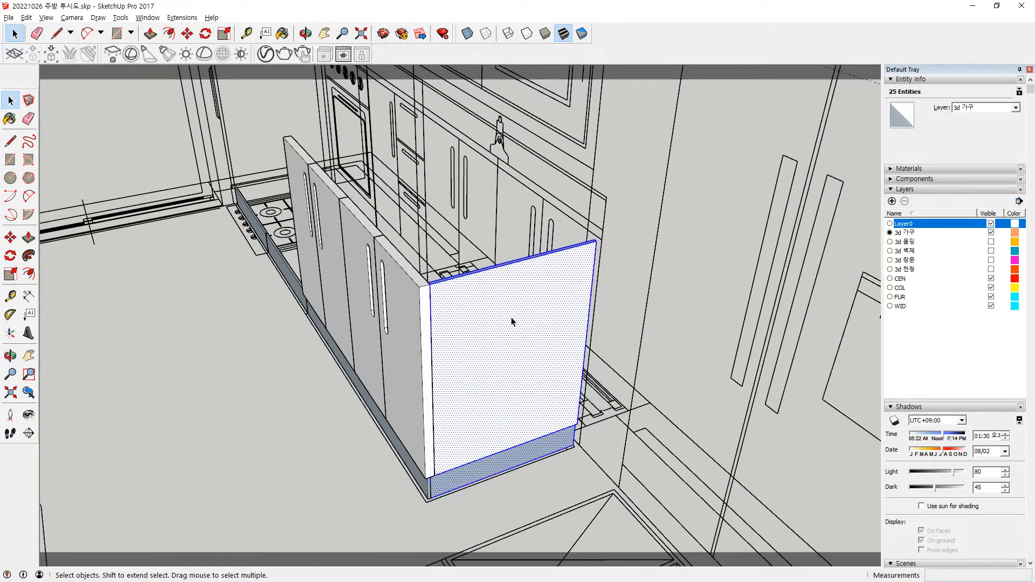
right_click(512, 319)
key(g)
click(199, 304)
middle_drag(199, 304, 940, 371)
scroll(442, 362, up, 6)
middle_drag(443, 362, 635, 336)
scroll(635, 336, up, 3)
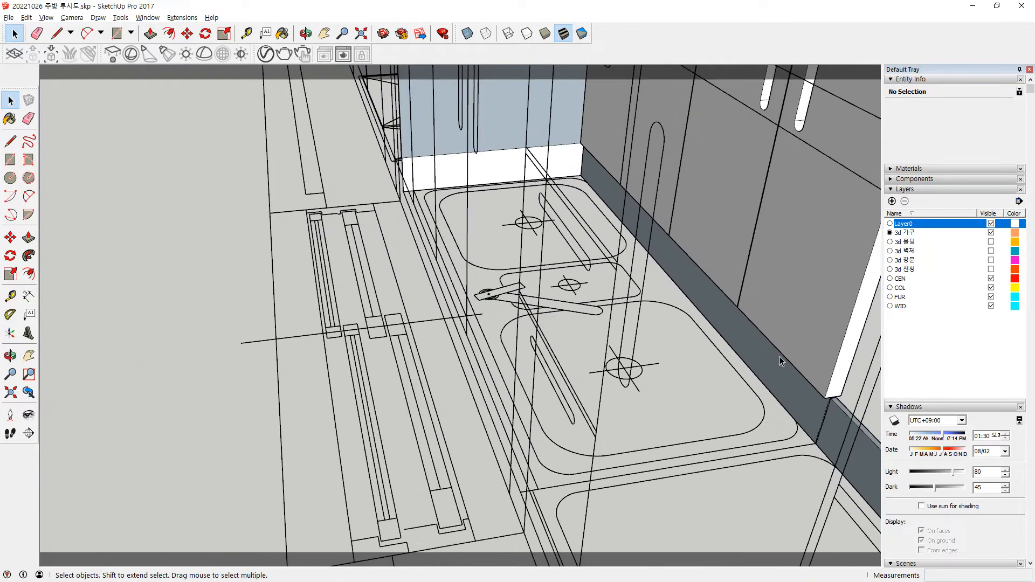
middle_drag(832, 427, 113, 353)
key(r)
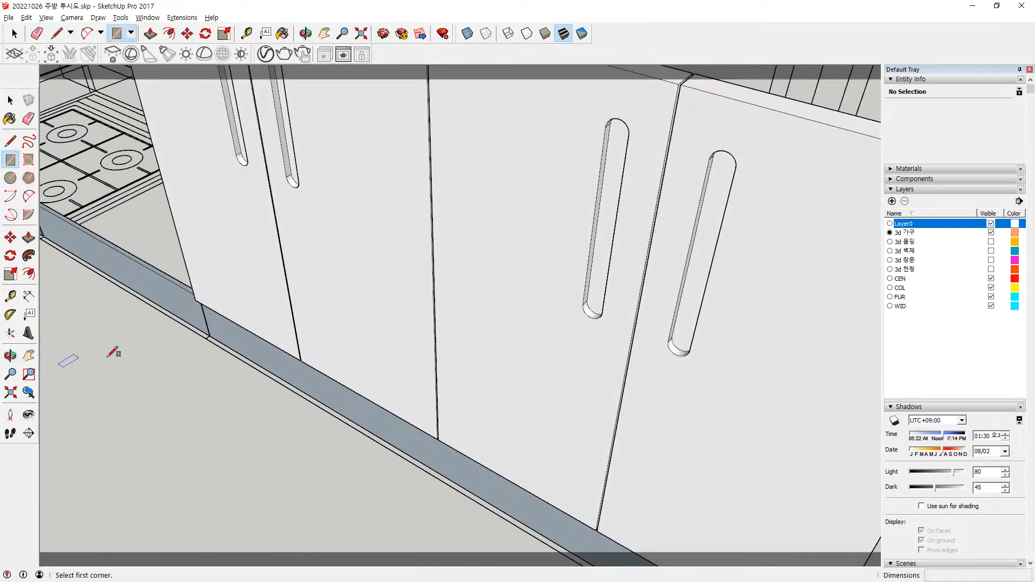
Hide the lower cabinet door, plinth and end side panel groups together to expose the sink plan beneath.
key(space)
click(520, 310)
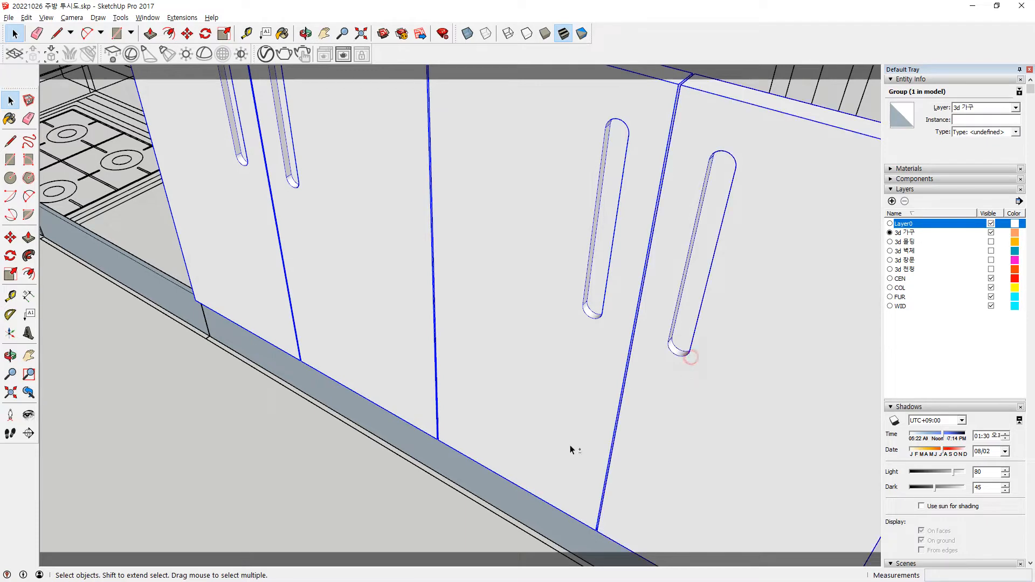
scroll(496, 374, down, 3)
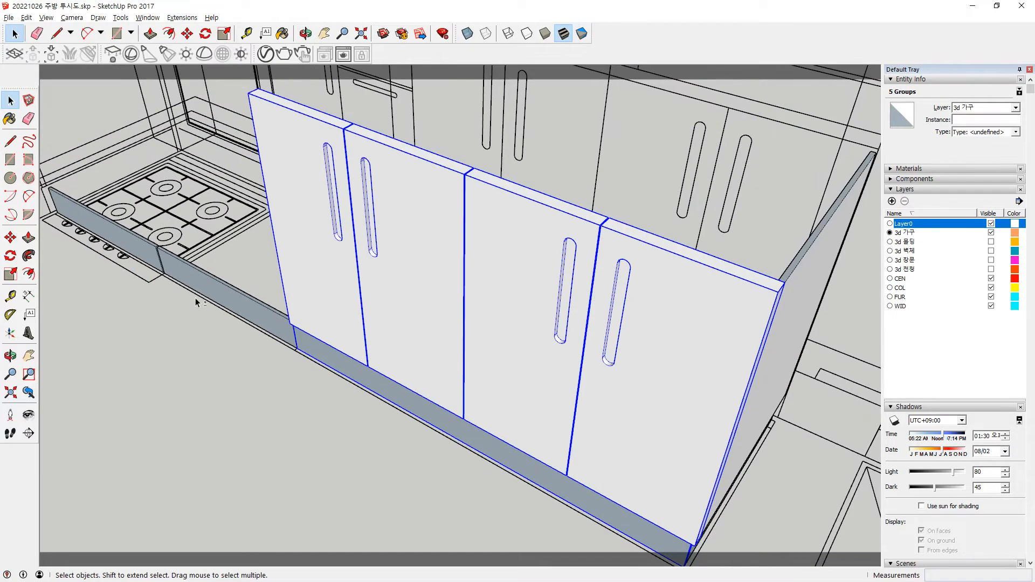
middle_drag(696, 473, 572, 372)
shift+click(600, 348)
right_click(558, 327)
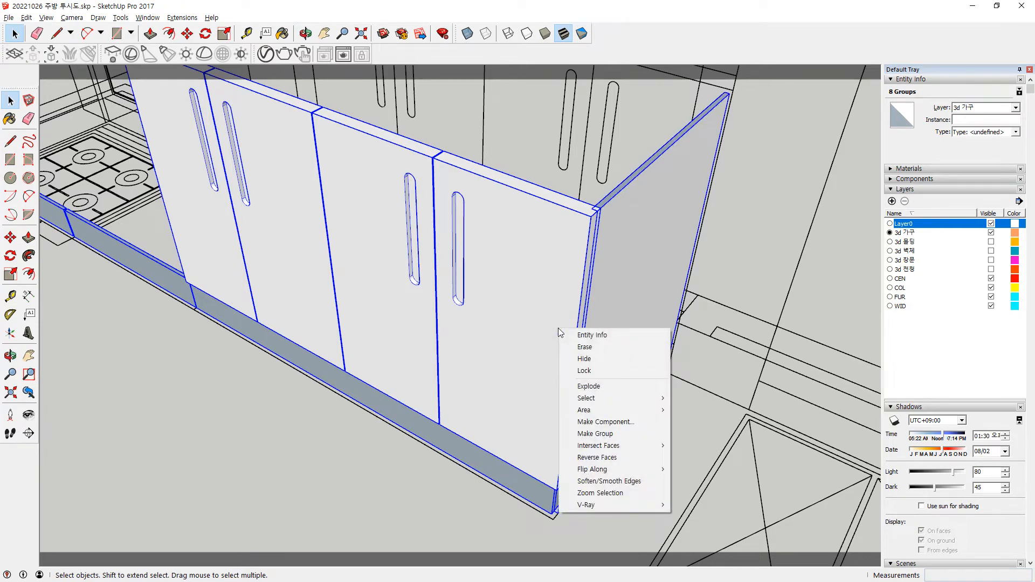
click(584, 359)
Draw a rectangle about 1188 by 545 mm over the double sink's countertop section in the floor plan.
middle_drag(402, 373, 324, 247)
key(r)
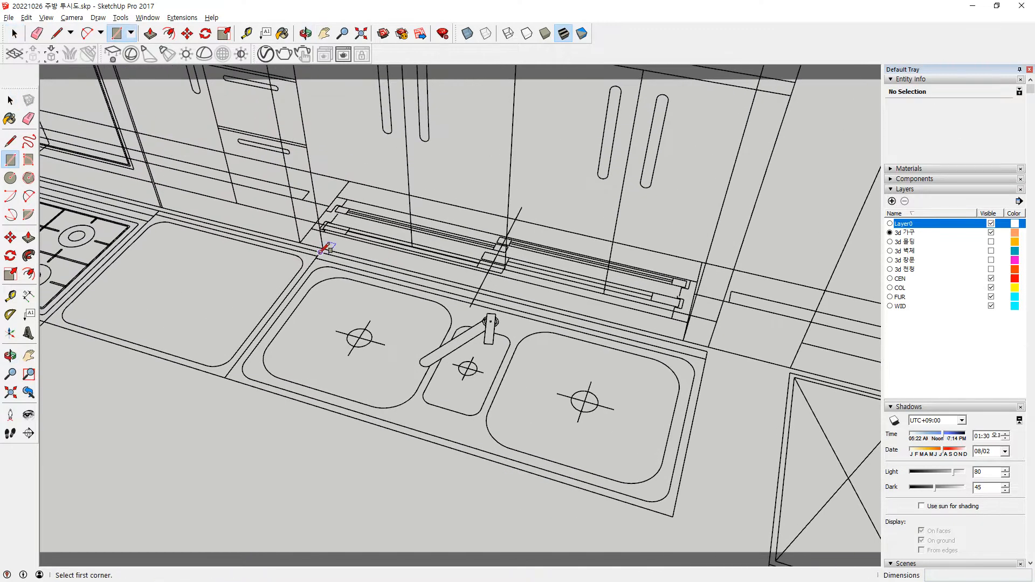
click(321, 252)
click(673, 516)
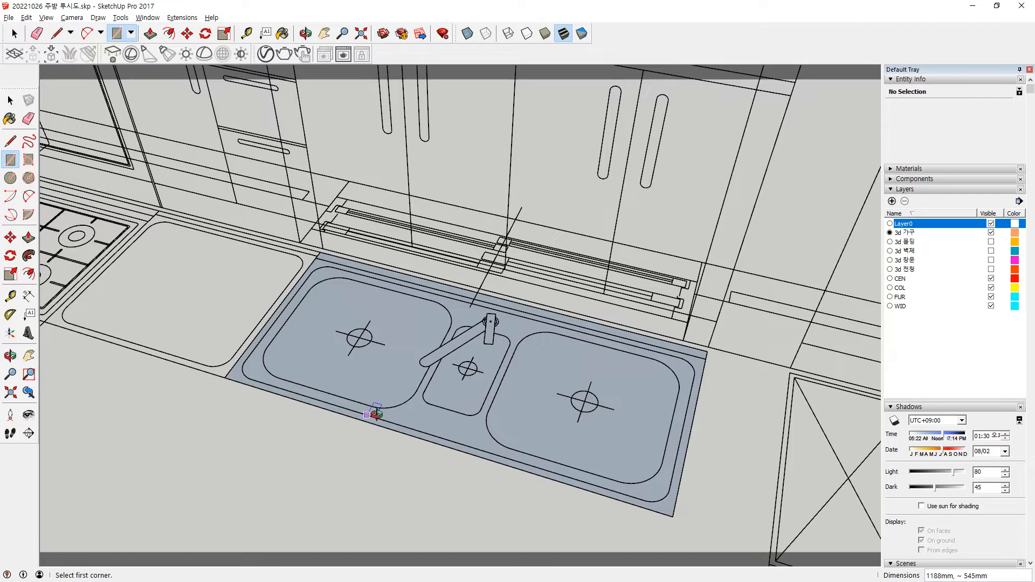
Draw a strip about 1188 by 30 mm along the sink section's rear edge and a rectangle about 1148 by 376 mm across the outer rim's straight sides.
scroll(358, 358, up, 4)
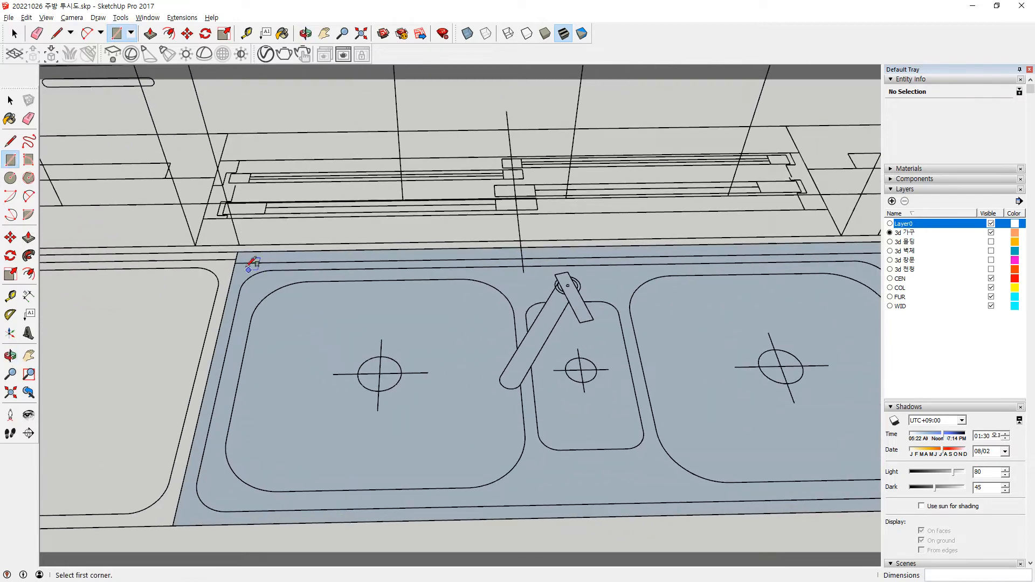
scroll(682, 275, down, 2)
middle_drag(604, 294, 420, 306)
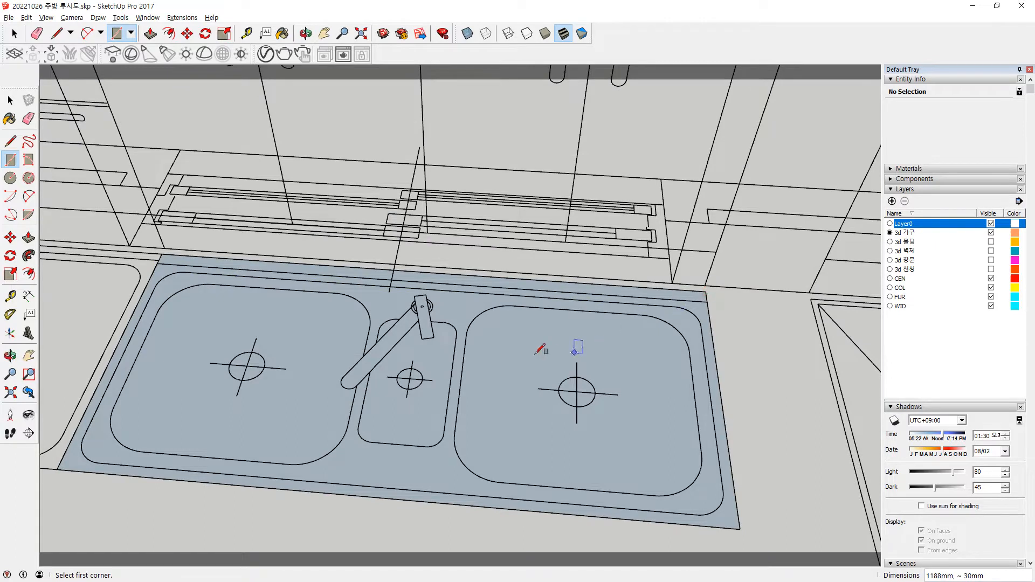
middle_drag(292, 346, 142, 339)
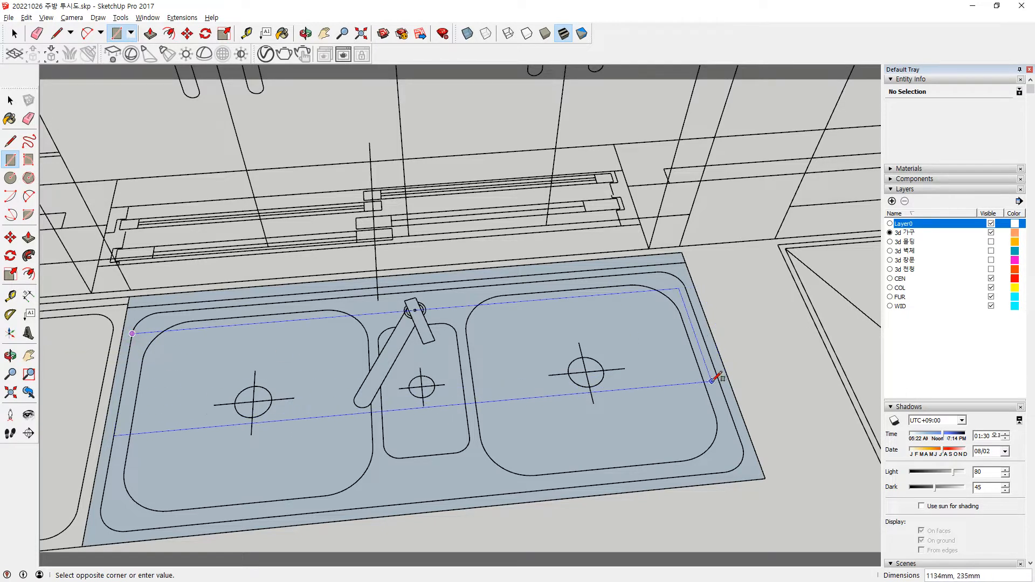
click(742, 438)
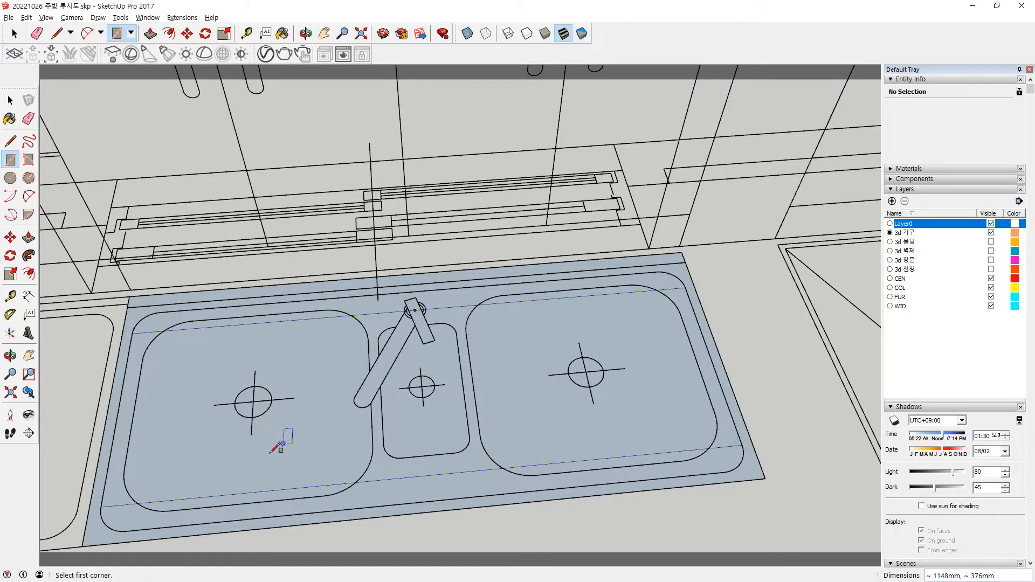
Draw a rectangle on the sink face between the straight front and back edges of the rounded rim outline, ending at the corner tangent points.
key(space)
click(141, 530)
click(436, 549)
key(r)
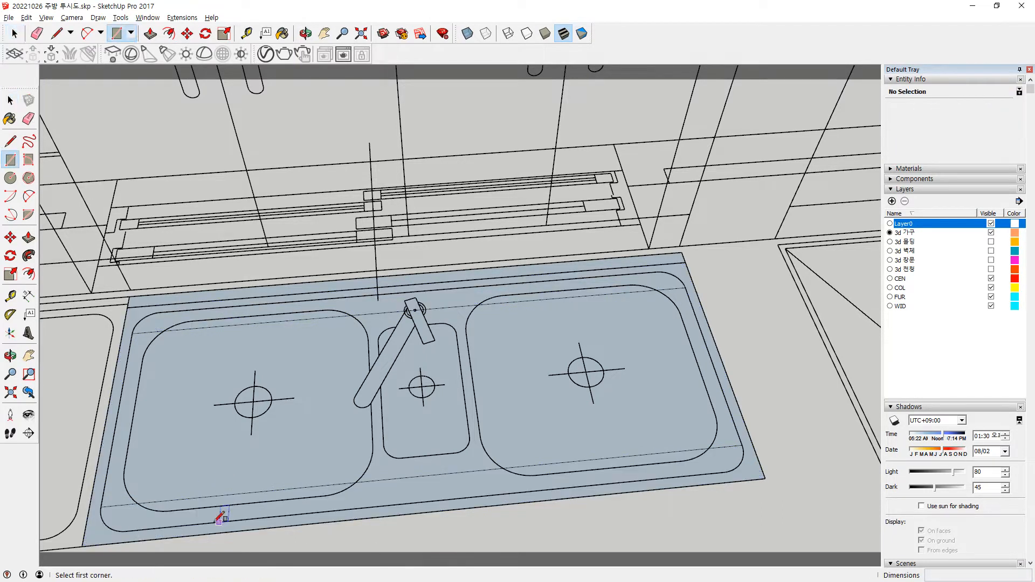
click(126, 531)
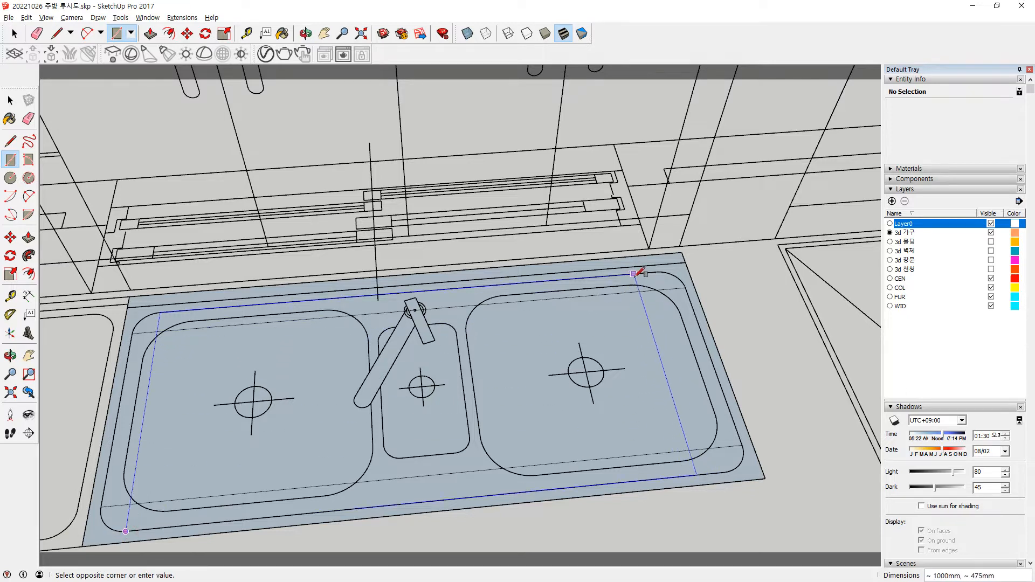
click(658, 270)
Draw 50 mm radius circles at the four intersections of the rectangles to round the sink rim's corners.
key(c)
click(156, 331)
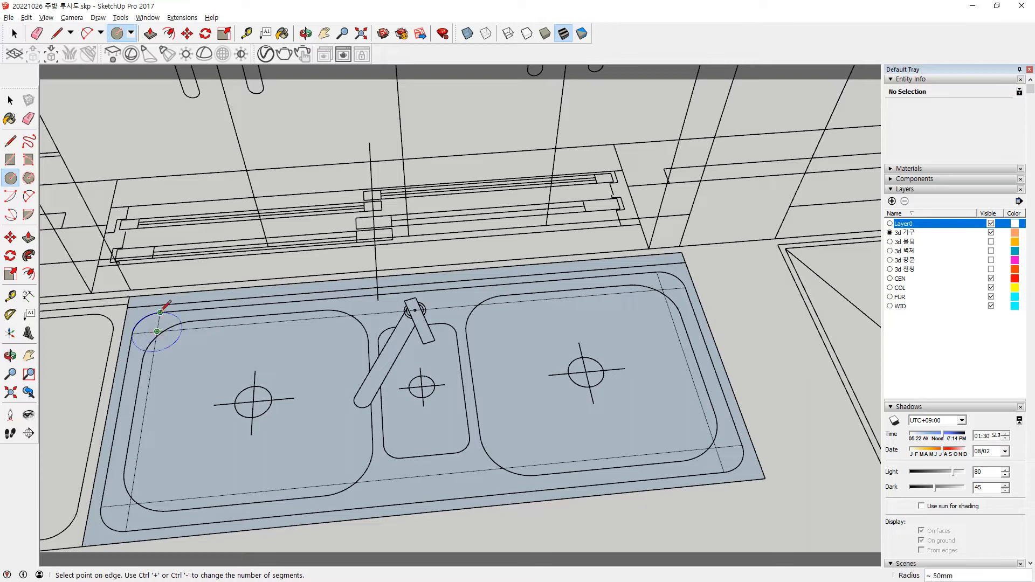
double_click(662, 290)
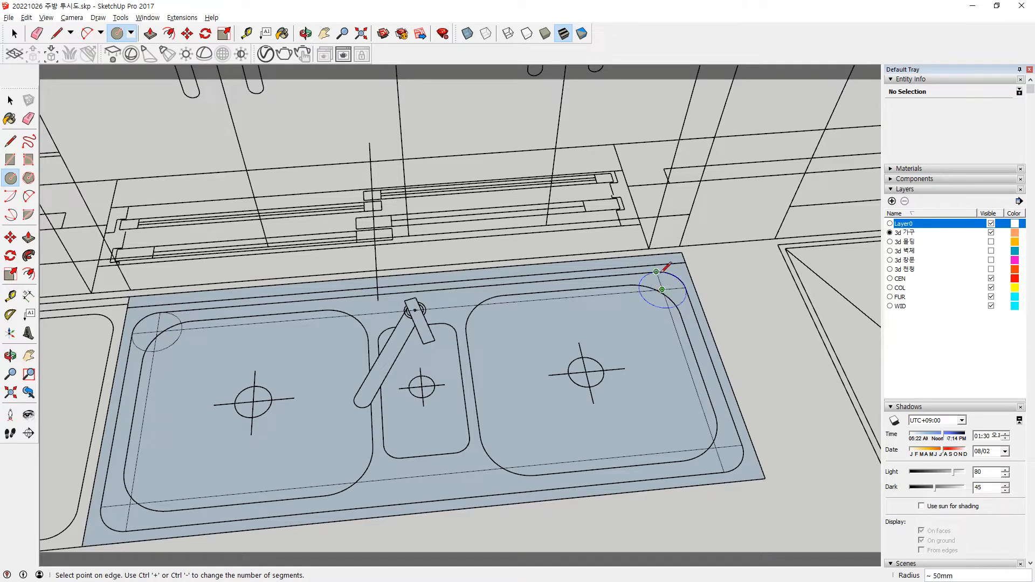
double_click(716, 447)
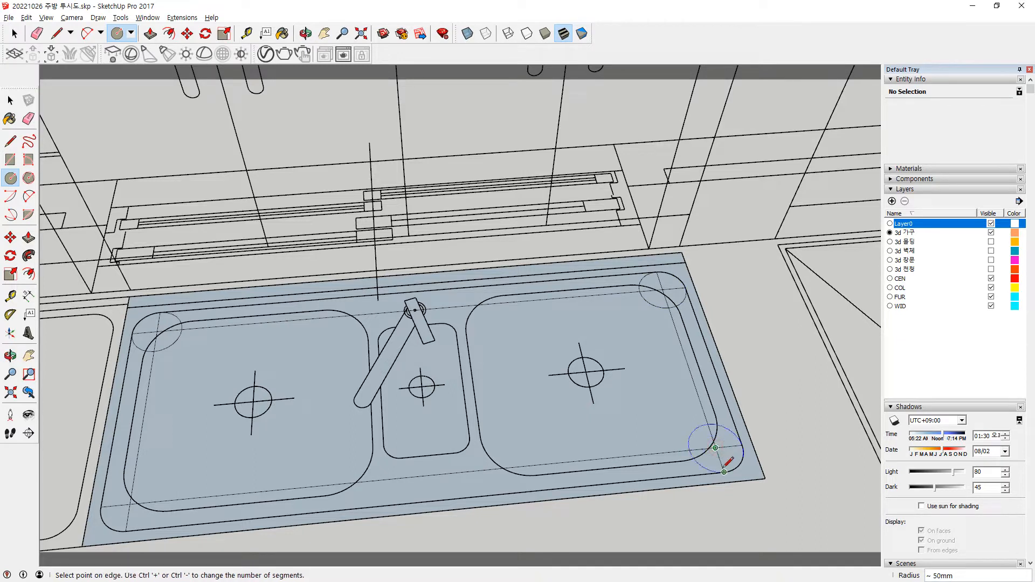
double_click(130, 504)
Erase the inner construction lines and the inward-facing circle arcs, leaving only the rounded rim outline.
key(e)
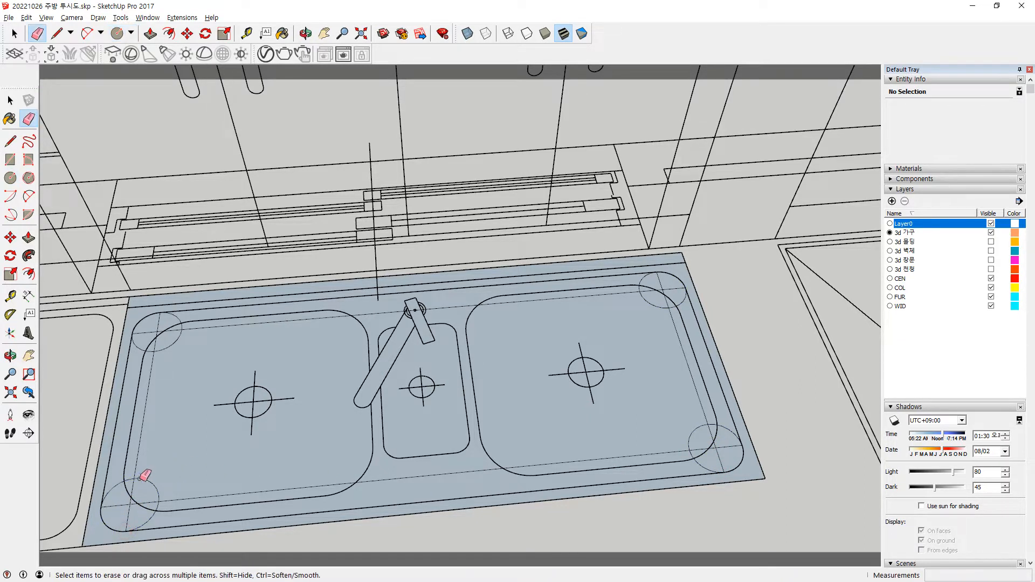
mouse_move(123, 477)
mouse_down()
mouse_move(127, 526)
mouse_move(167, 511)
mouse_move(408, 491)
mouse_up()
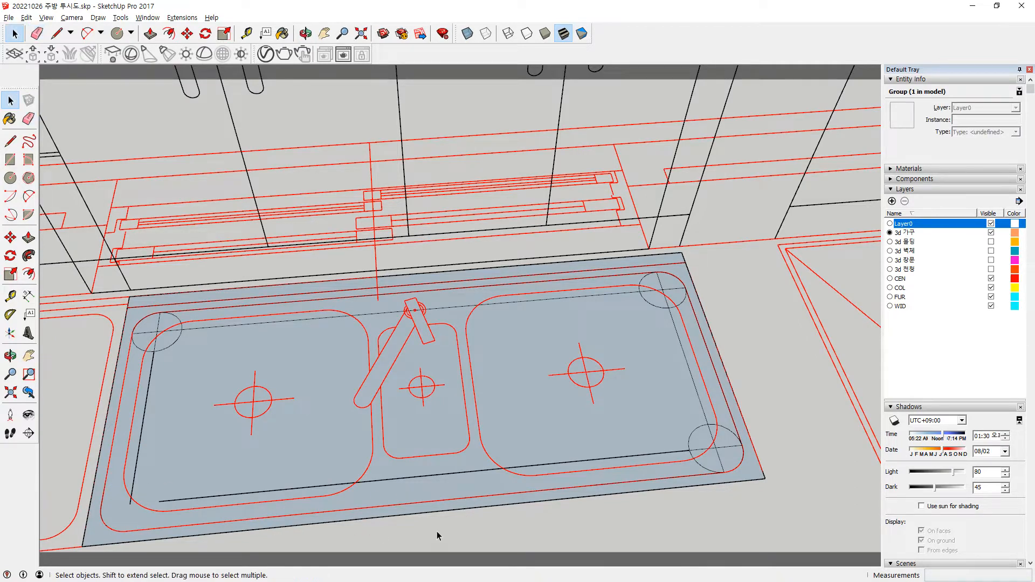
key(Escape)
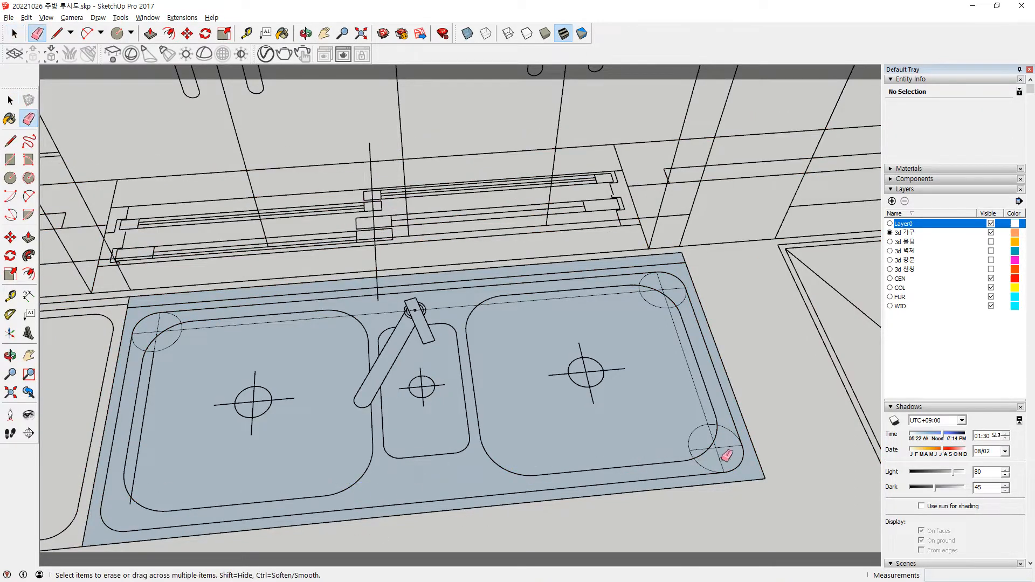
mouse_move(721, 450)
mouse_down()
mouse_move(730, 435)
mouse_move(693, 465)
mouse_up()
drag(680, 358, 684, 358)
click(685, 357)
mouse_move(677, 308)
mouse_down()
mouse_move(671, 280)
mouse_move(661, 289)
mouse_up()
mouse_move(183, 319)
mouse_down()
mouse_move(155, 323)
mouse_move(174, 345)
mouse_move(156, 352)
mouse_move(162, 369)
mouse_up()
drag(174, 327, 178, 350)
Check the rim and inner faces by selecting each, and erase the leftover line near the rim's back right corner.
key(space)
click(139, 346)
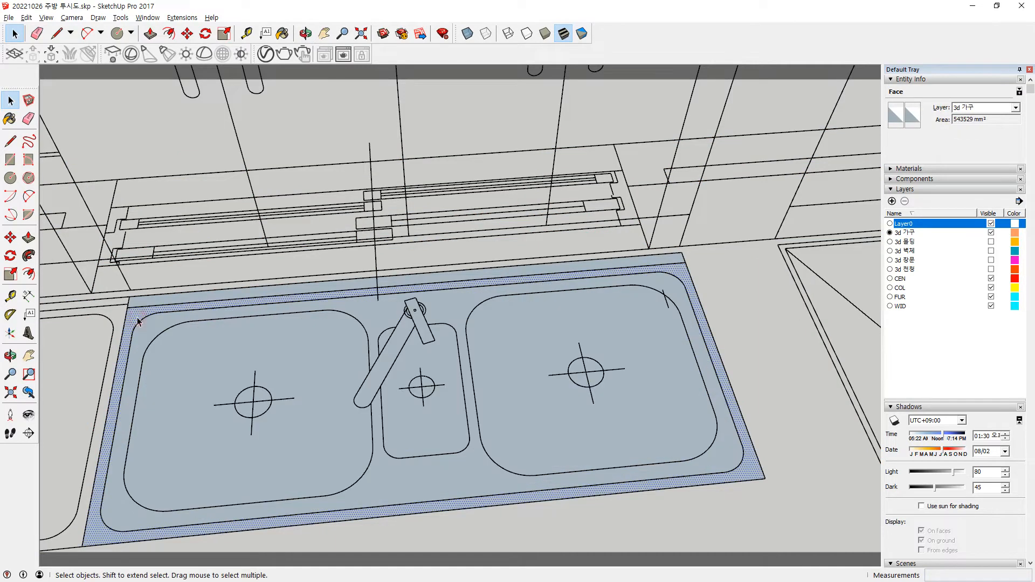
click(229, 380)
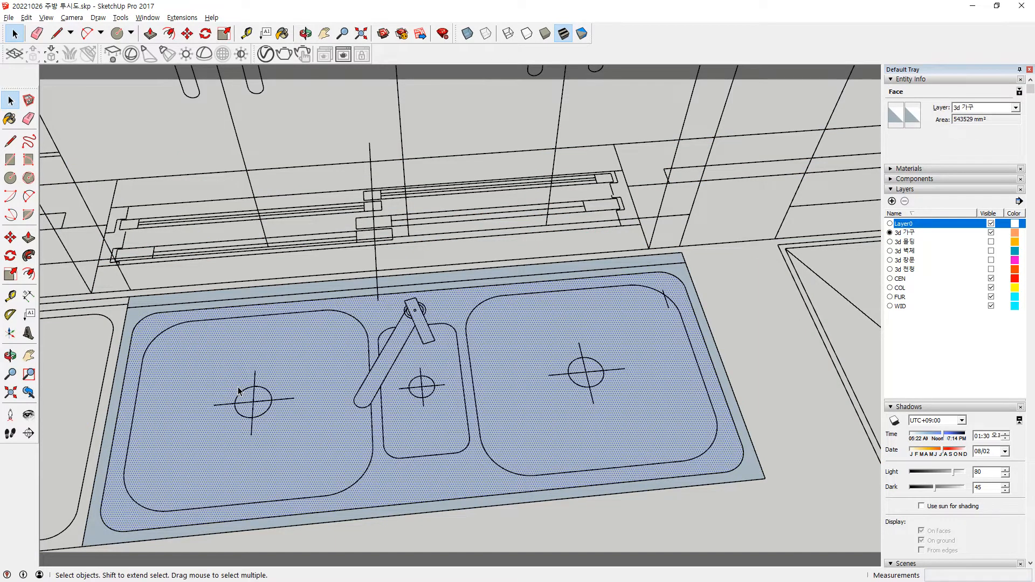
key(e)
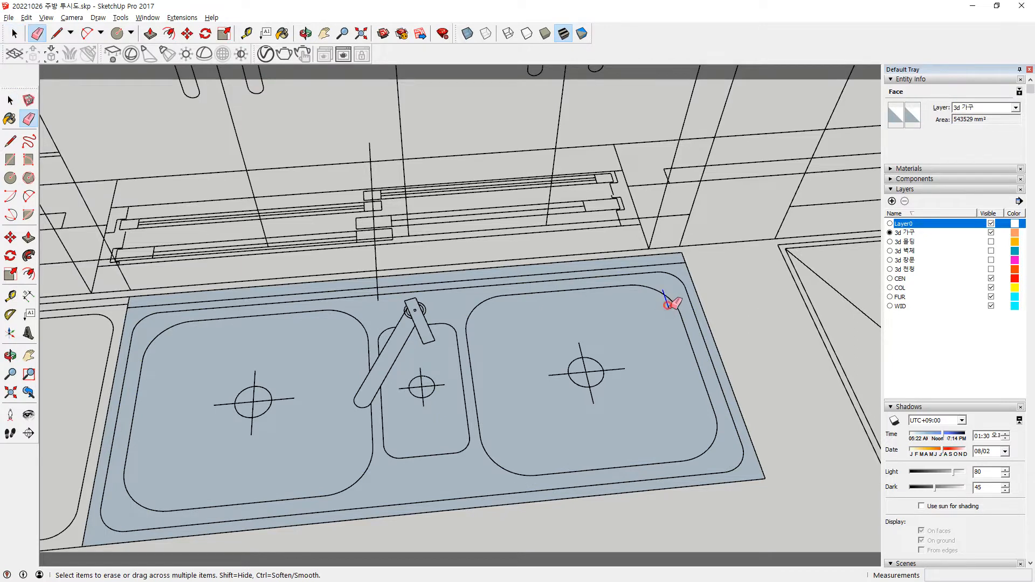
scroll(182, 345, down, 3)
scroll(182, 344, up, 3)
Draw two crossing rectangles between the tangent points of the left bowl's outline, the second about 415 by 279 mm.
key(r)
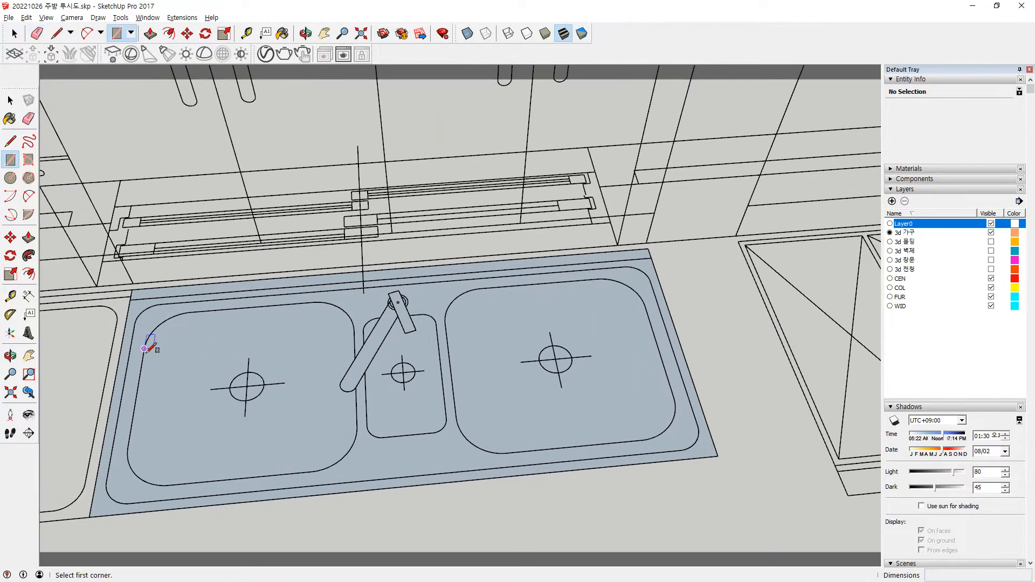
click(144, 348)
click(361, 426)
click(191, 311)
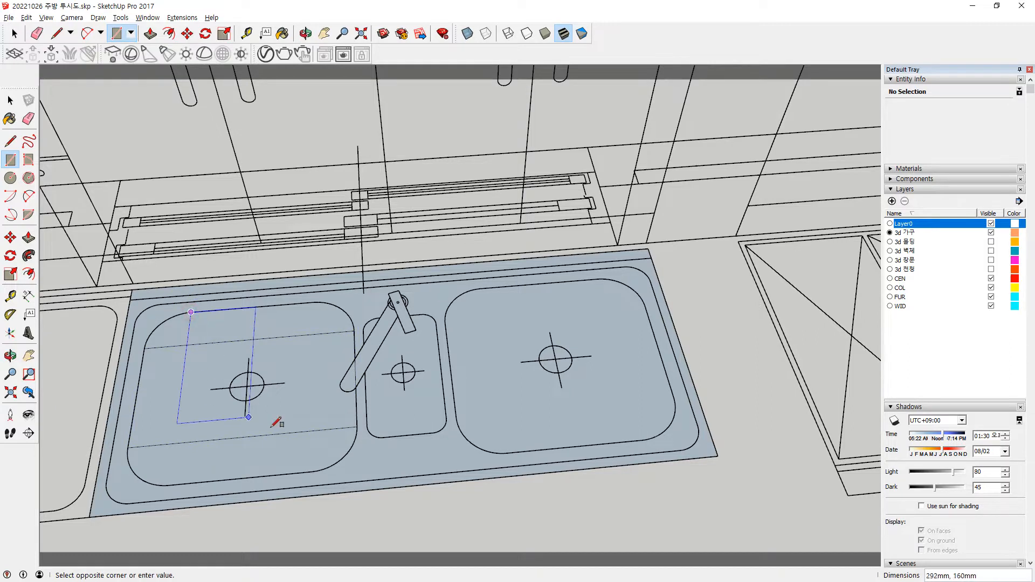
click(321, 470)
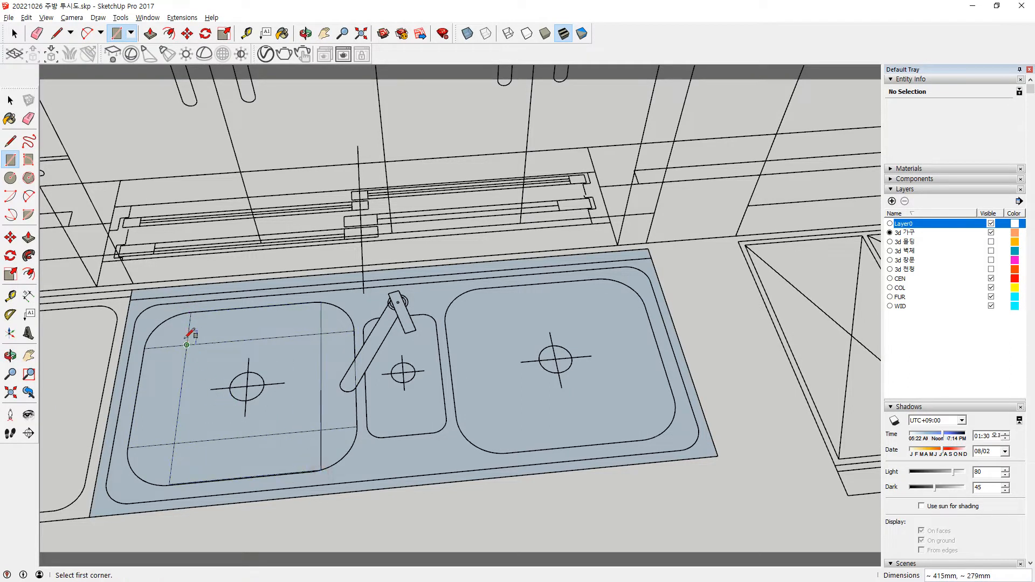
Draw an arc with a bulge of about 26 mm over the left bowl's back left corner.
key(a)
click(191, 312)
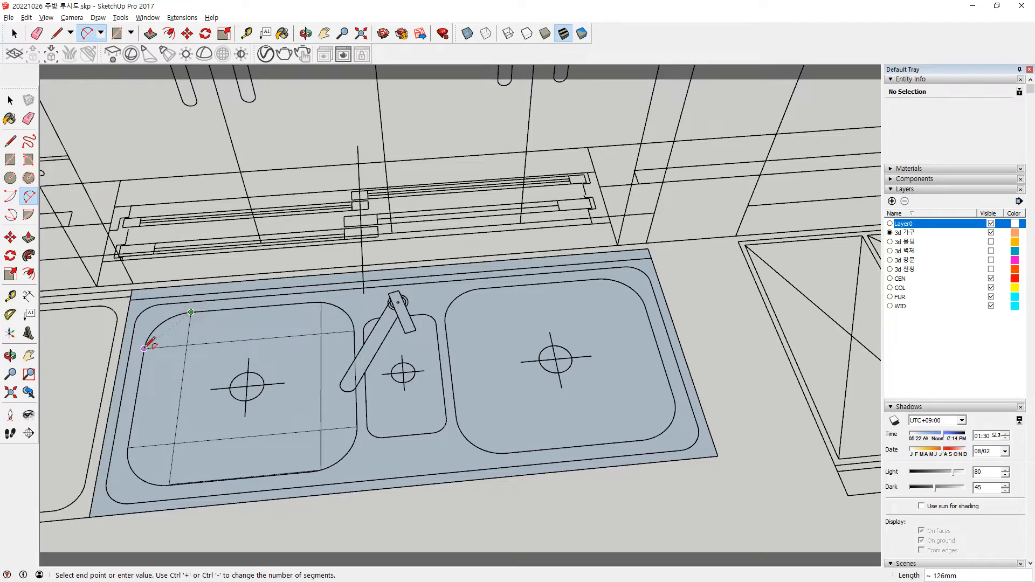
middle_drag(154, 328, 162, 300)
scroll(162, 300, up, 6)
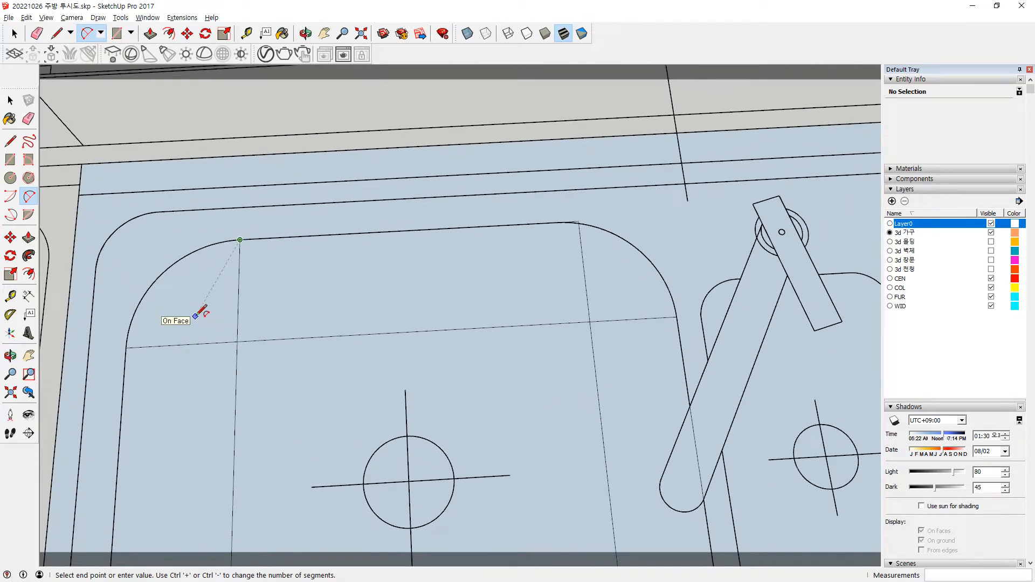
click(127, 347)
click(169, 268)
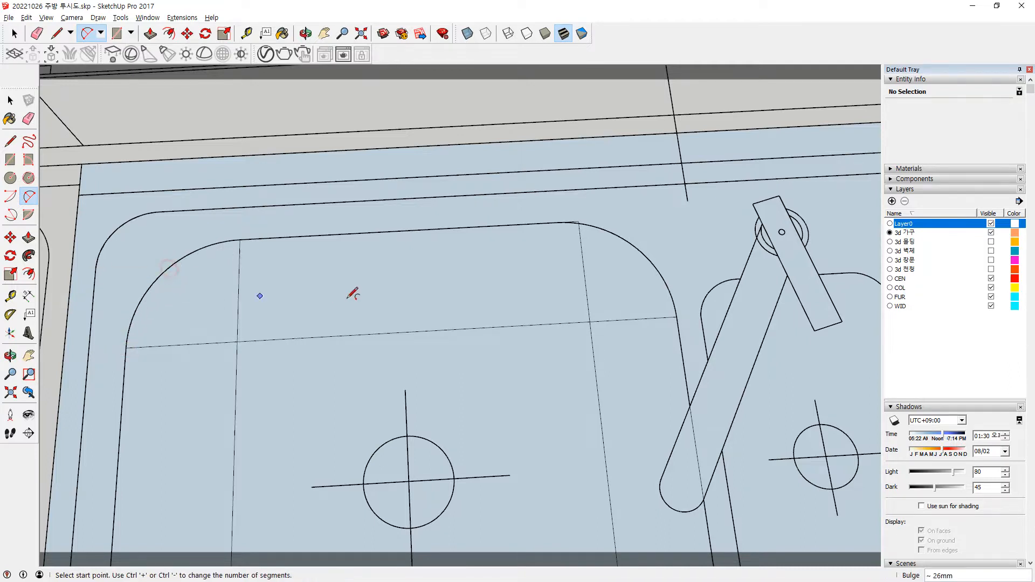
Draw an arc between the tangent points of the left bowl's back right corner, following the plan outline.
scroll(664, 318, up, 1)
click(680, 318)
scroll(566, 232, up, 3)
click(542, 184)
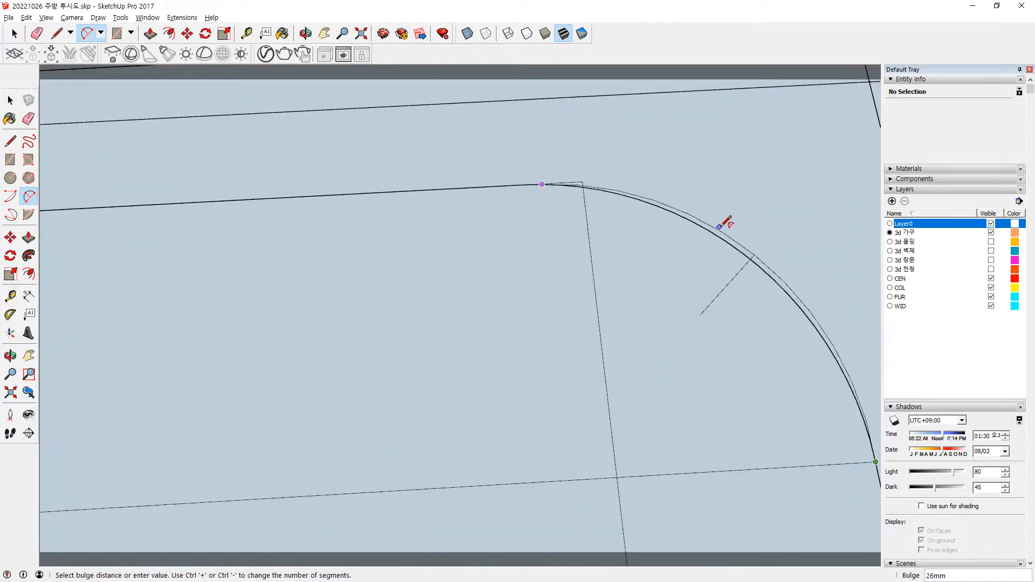
click(761, 260)
Erase the rectangle construction lines around the left bowl's back corners and across its back part.
scroll(586, 178, up, 1)
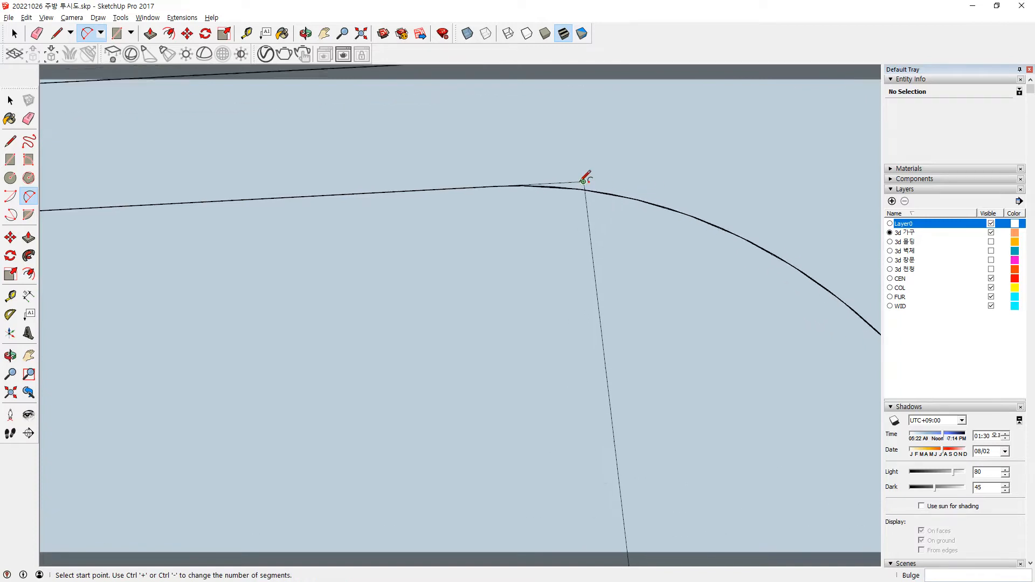
scroll(581, 181, up, 1)
key(e)
drag(575, 183, 587, 197)
click(590, 237)
scroll(578, 346, down, 2)
scroll(578, 347, down, 6)
shift+middle_drag(578, 346, 586, 220)
scroll(587, 223, down, 1)
mouse_move(587, 226)
mouse_down()
mouse_move(581, 284)
mouse_move(620, 224)
mouse_up()
mouse_move(247, 215)
mouse_down()
mouse_move(228, 238)
mouse_move(256, 258)
mouse_up()
click(215, 257)
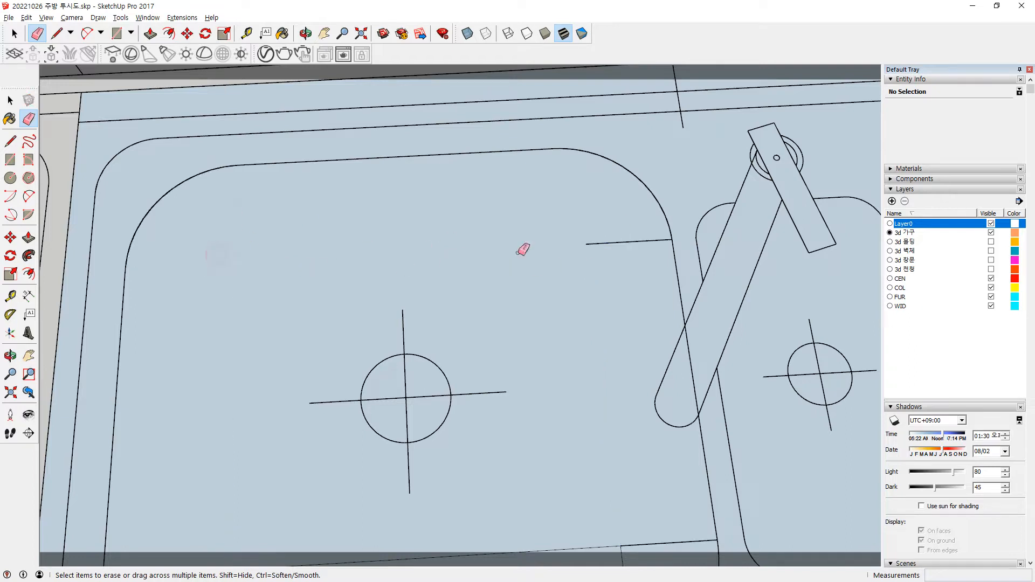
drag(601, 239, 624, 253)
Erase the remaining construction lines across the left bowl's front part and along its front edge.
scroll(610, 309, down, 3)
shift+middle_drag(587, 380, 571, 279)
mouse_move(616, 341)
mouse_down()
mouse_move(603, 380)
mouse_move(404, 370)
mouse_move(403, 355)
mouse_move(376, 399)
mouse_up()
scroll(481, 443, up, 3)
scroll(267, 401, up, 2)
click(258, 410)
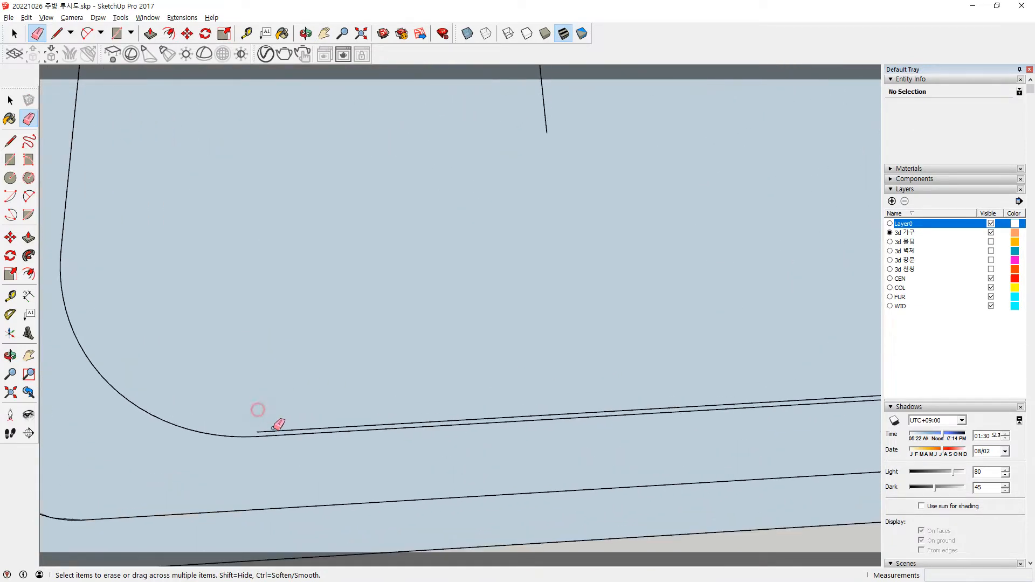
drag(277, 430, 276, 429)
Draw an arc with a bulge of about 26 mm over the left bowl's front left corner.
key(a)
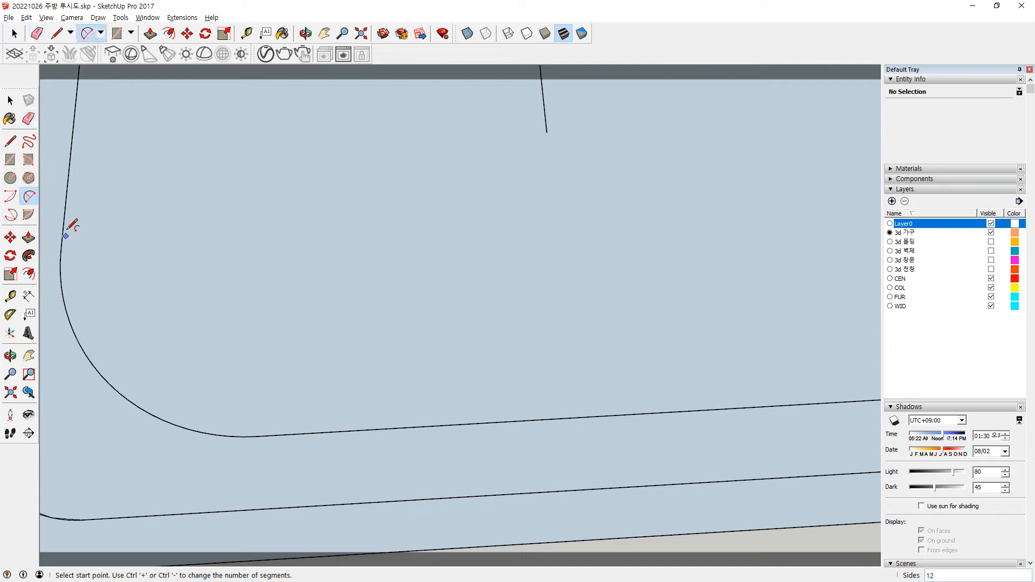
click(60, 249)
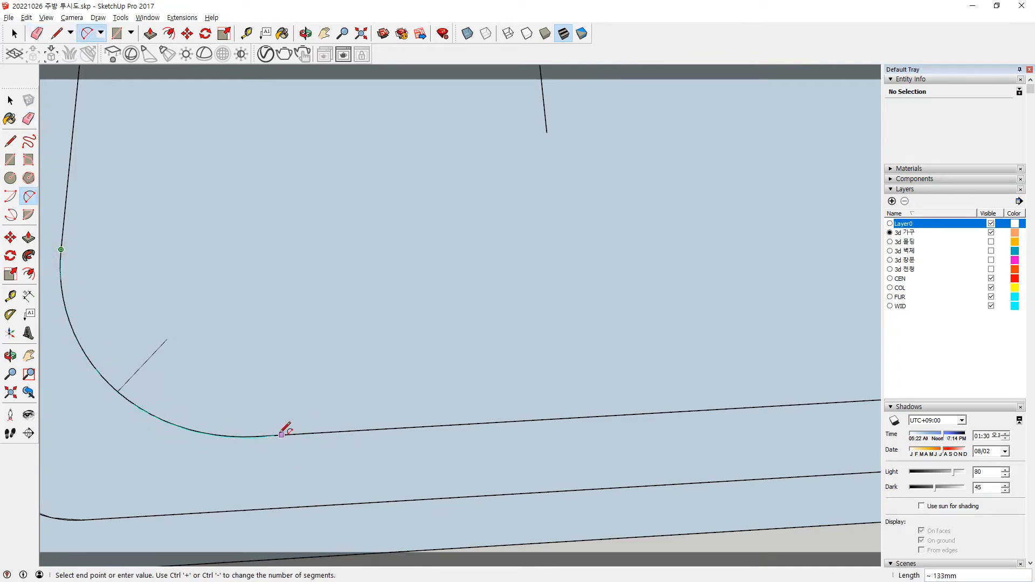
click(257, 436)
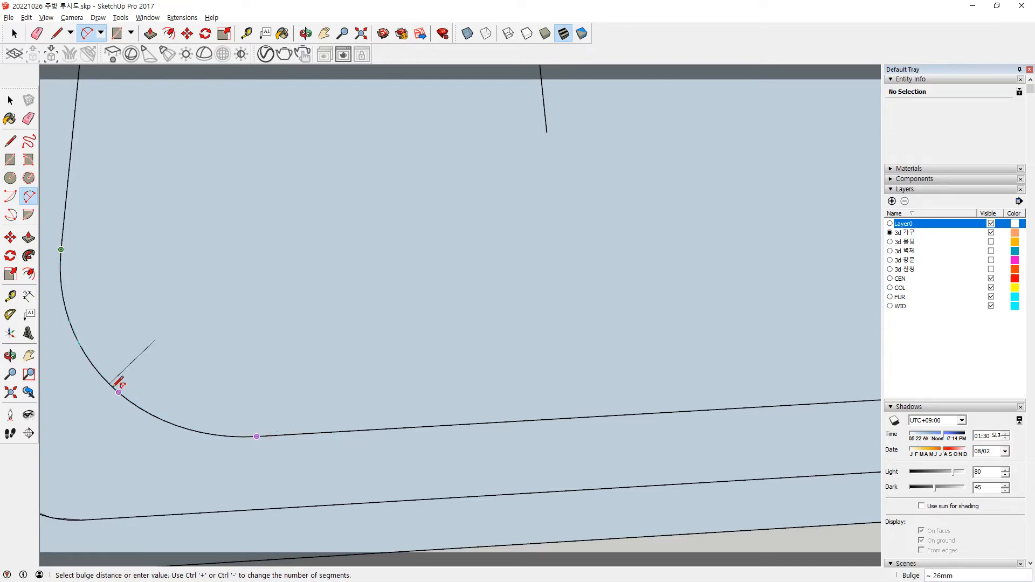
click(120, 381)
key(space)
click(287, 438)
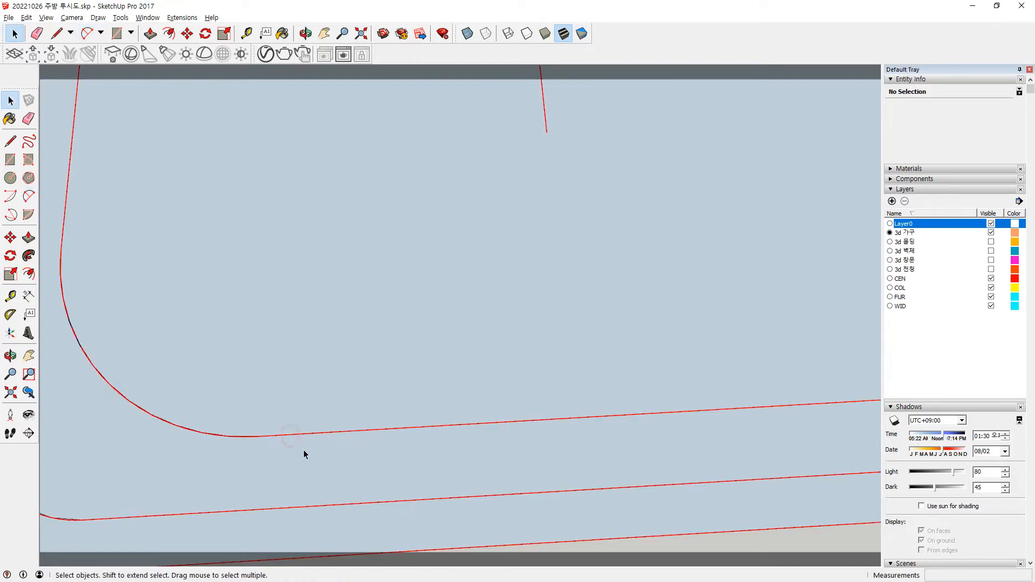
scroll(306, 449, down, 2)
click(563, 544)
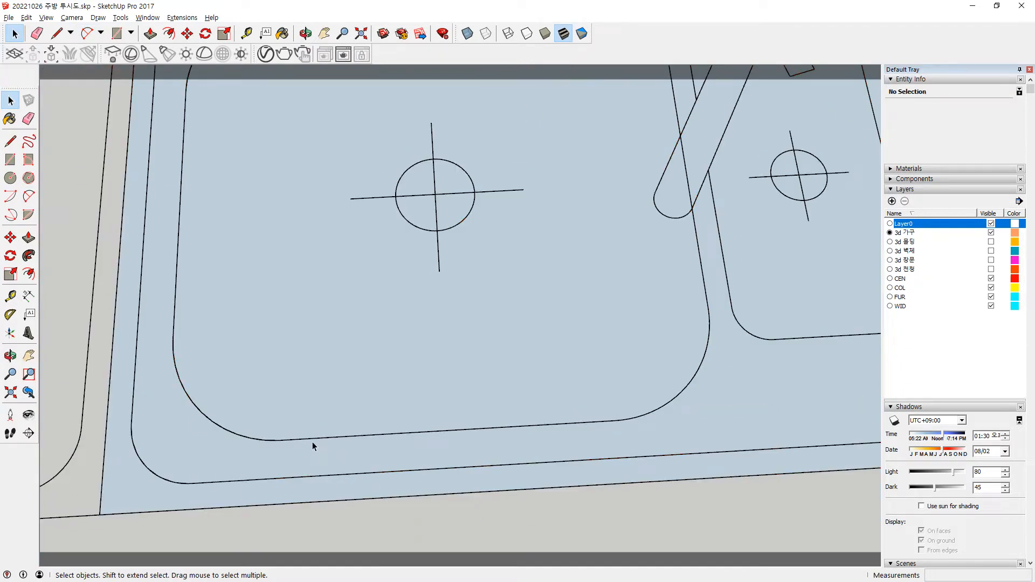
Draw a line about 273 mm long along the left bowl's straight front edge.
key(l)
click(281, 440)
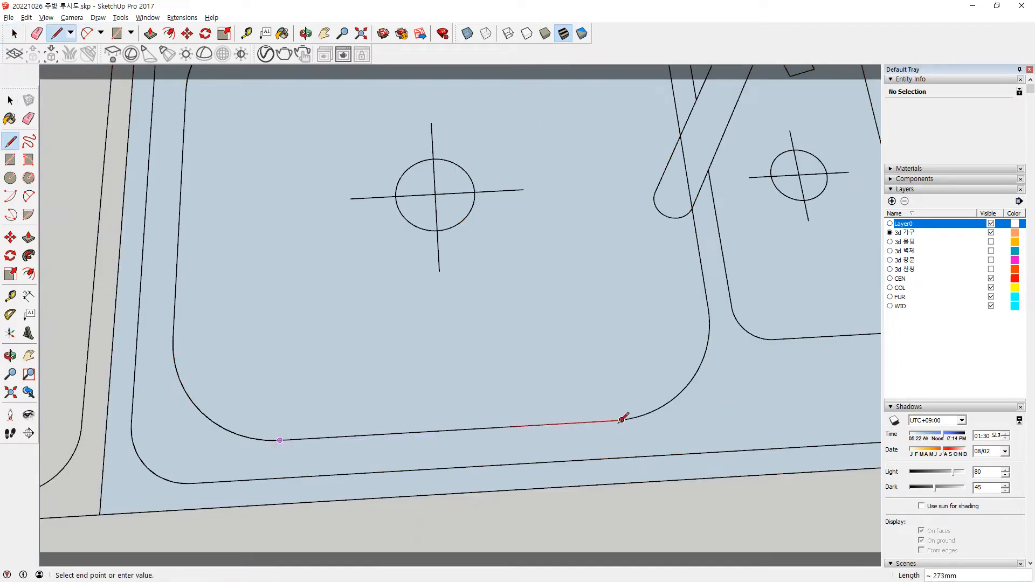
click(622, 419)
Draw an arc over the left bowl's front right corner, from the front edge to the right side's tangent point.
key(a)
click(622, 419)
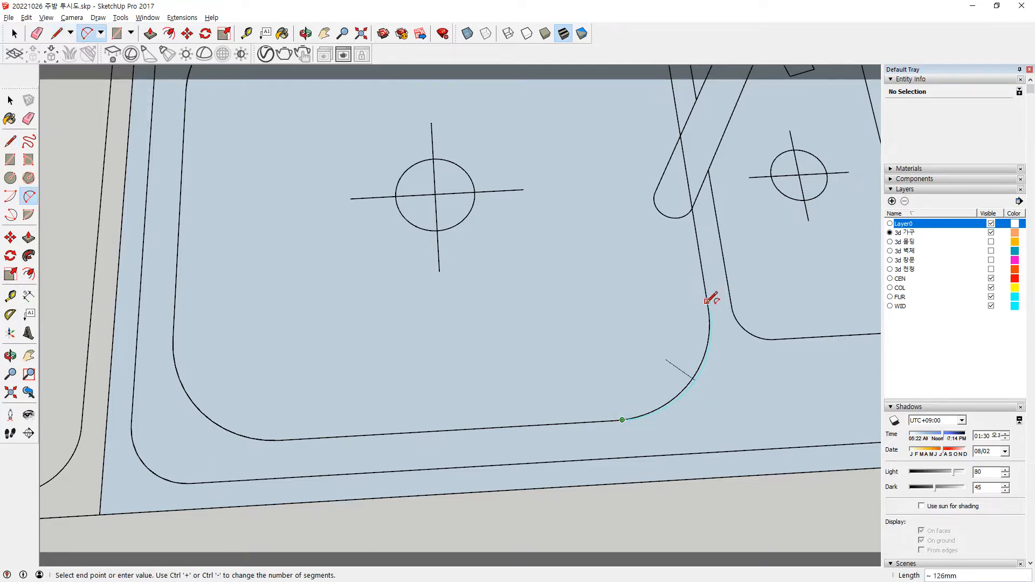
scroll(708, 308, up, 3)
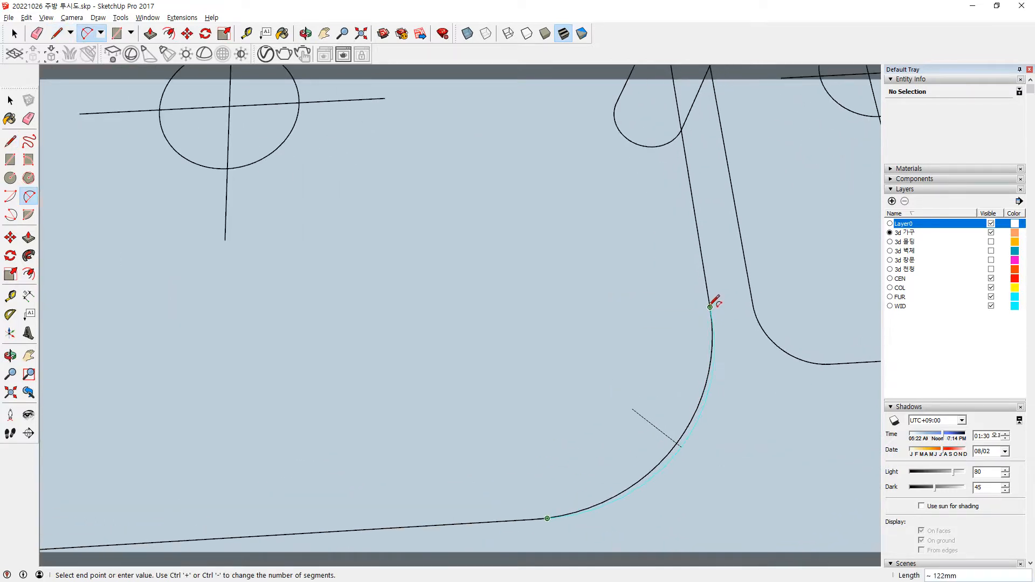
click(710, 306)
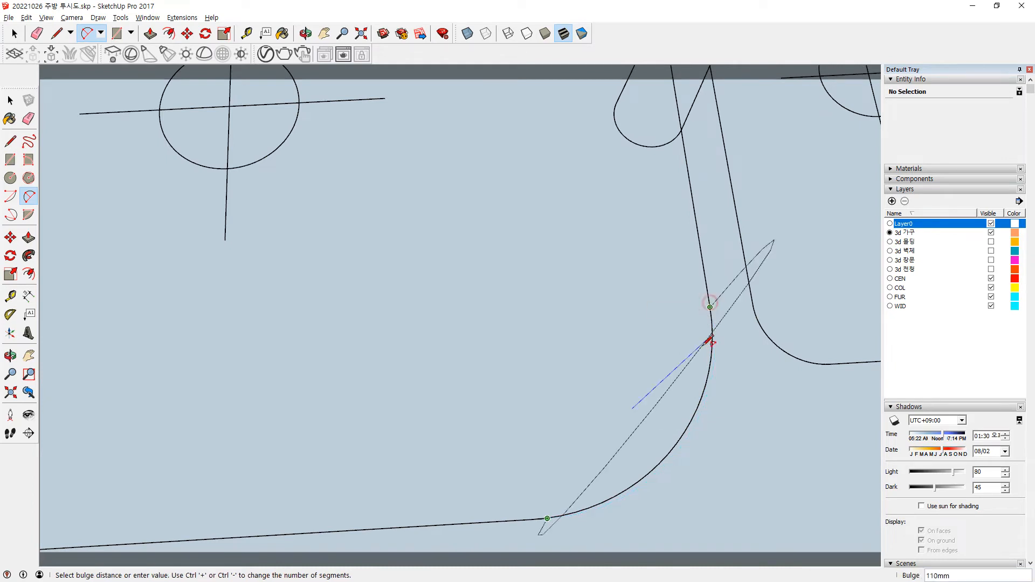
click(678, 442)
scroll(745, 297, down, 1)
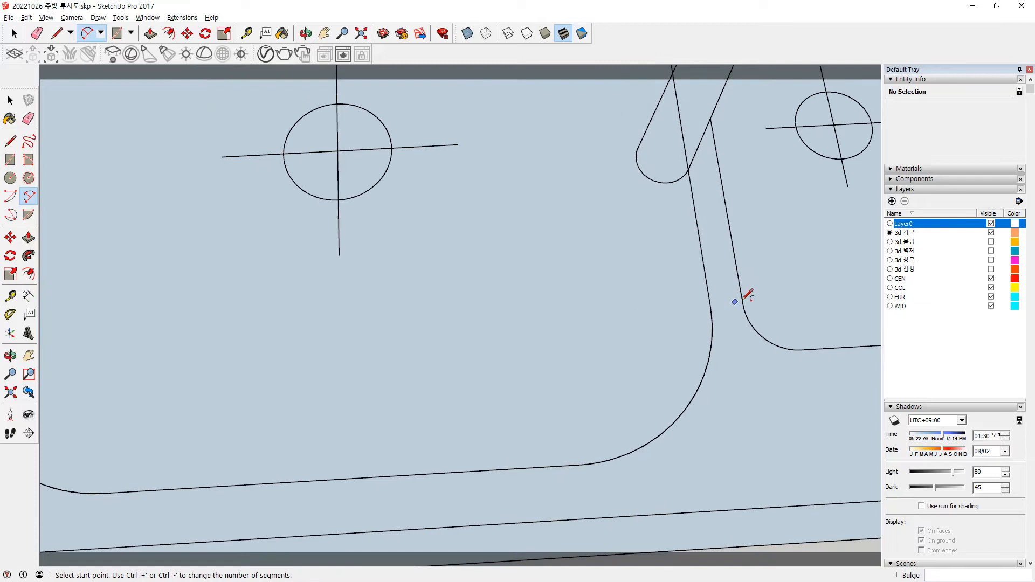
Draw a line about 238 mm long along the left bowl's right side and check whether the bowl face is separate.
key(l)
click(710, 308)
scroll(699, 215, down, 2)
shift+middle_drag(704, 153, 668, 414)
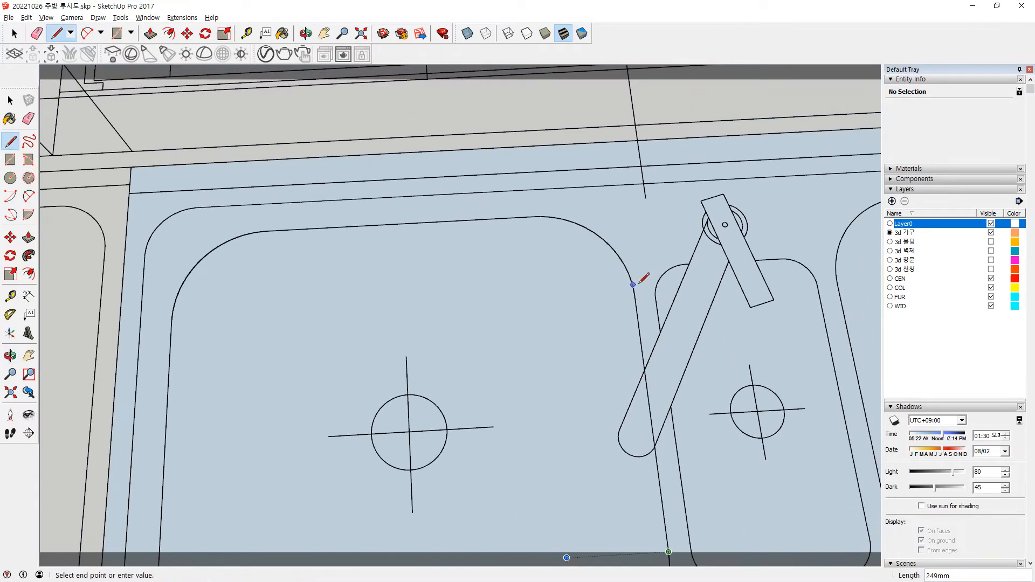
click(636, 303)
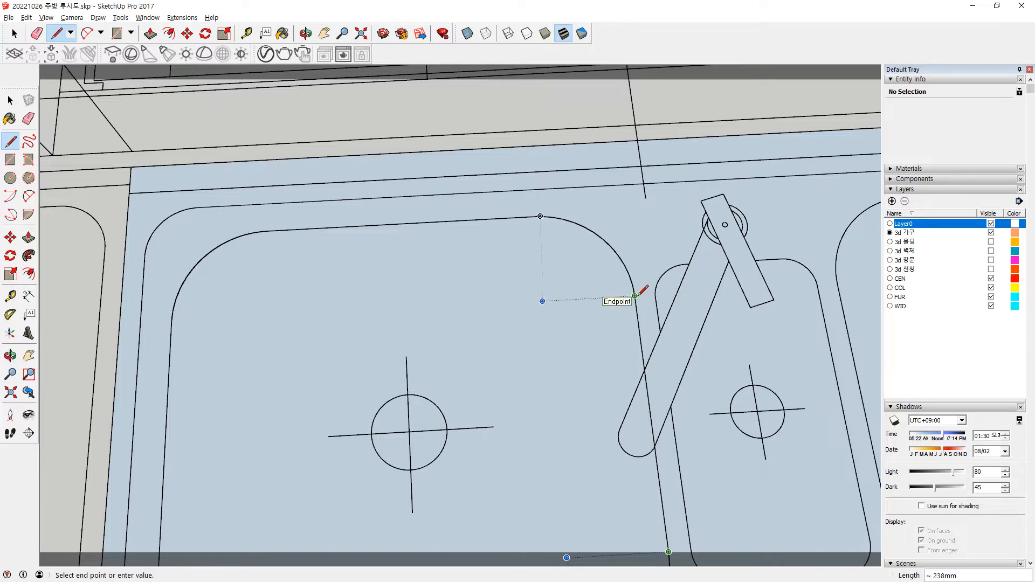
key(space)
click(504, 346)
scroll(503, 346, down, 1)
scroll(504, 346, down, 1)
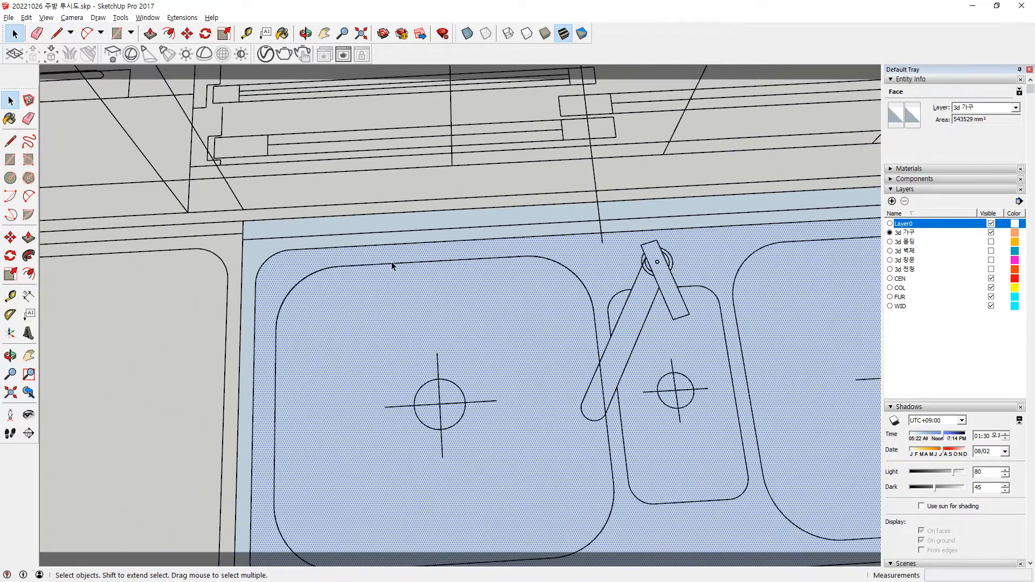
Draw a line about 273 mm long along the left bowl's straight rear edge to close its face.
key(l)
click(529, 256)
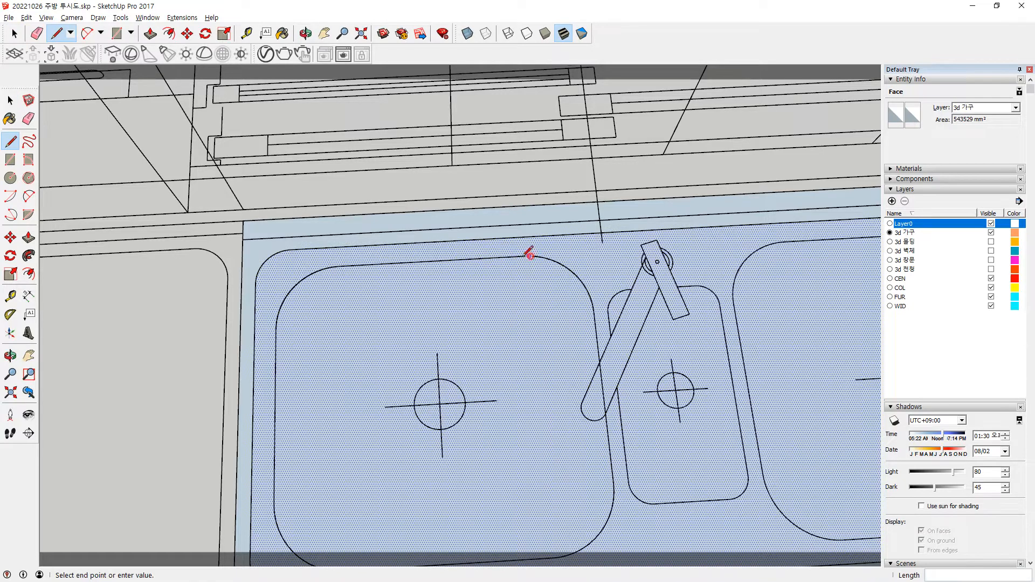
click(339, 265)
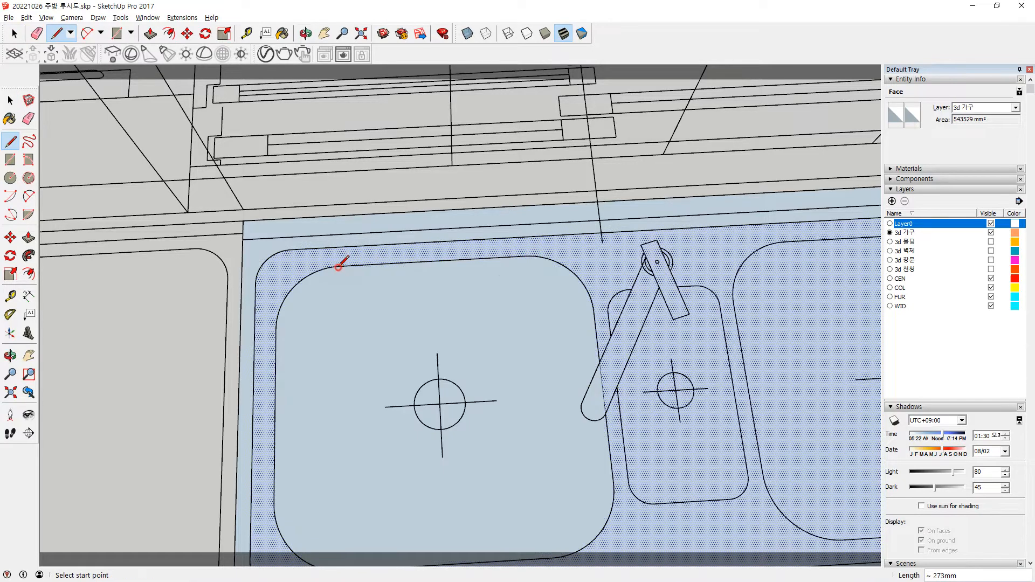
Draw a circle of about 35 mm radius over the left bowl's drain, centred on its crosshair.
key(c)
scroll(440, 405, up, 3)
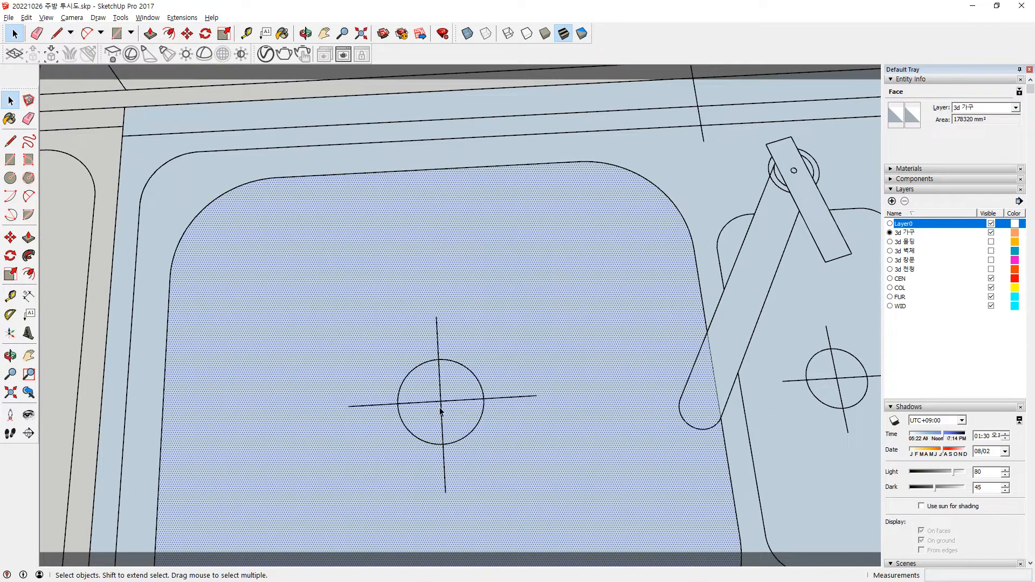
click(440, 400)
click(439, 362)
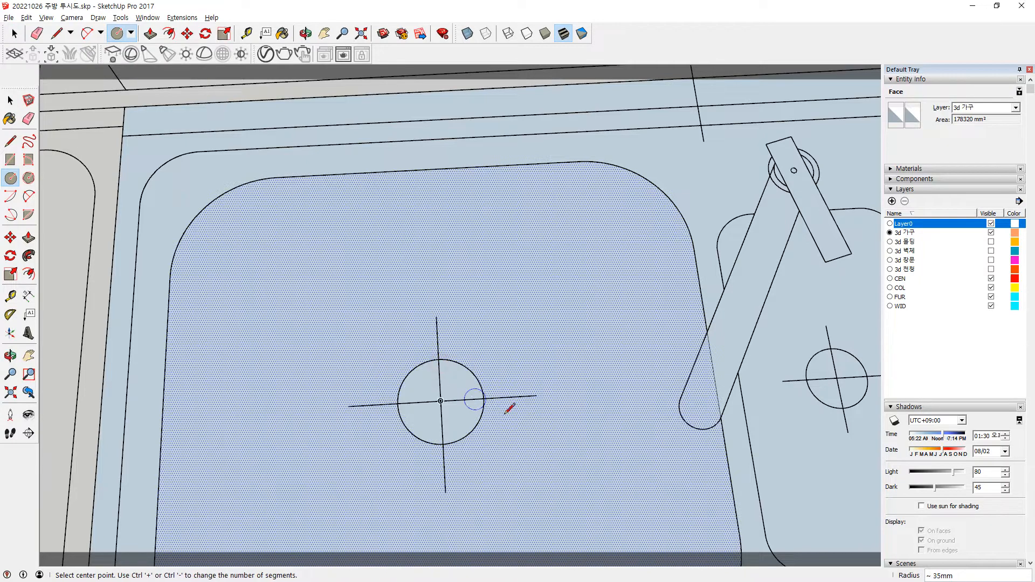
key(space)
Copy the left bowl and drain faces from the left drain centre to the right bowl's drain centre.
scroll(566, 423, down, 5)
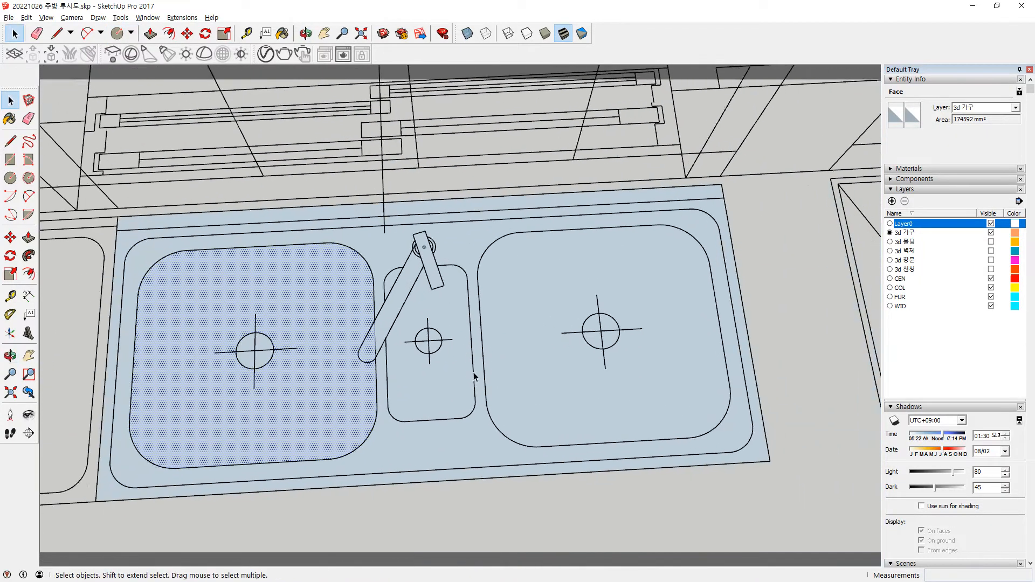
scroll(474, 373, up, 2)
triple_click(191, 281)
scroll(206, 312, down, 2)
click(380, 493)
click(167, 353)
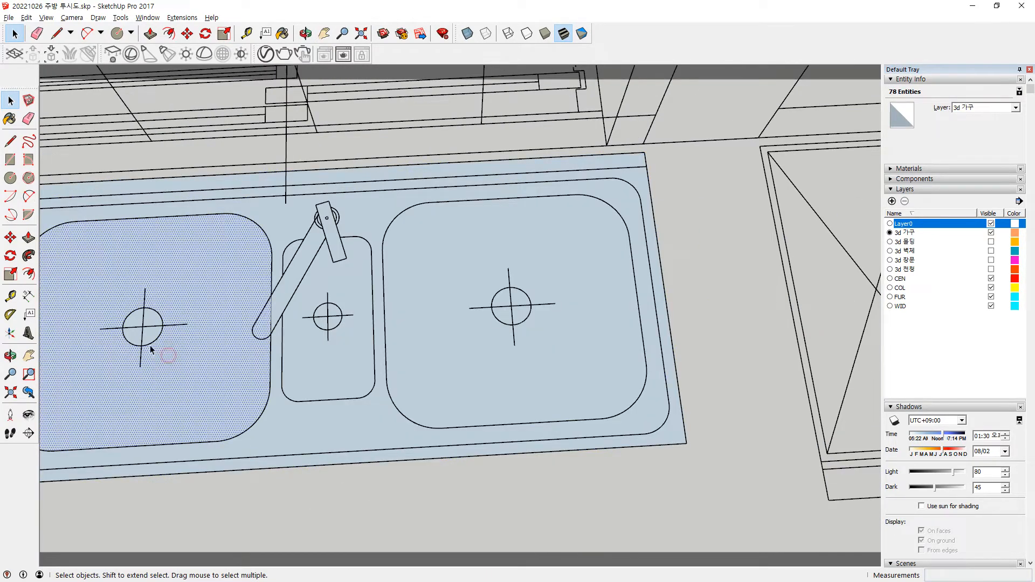
click(148, 335)
key(m)
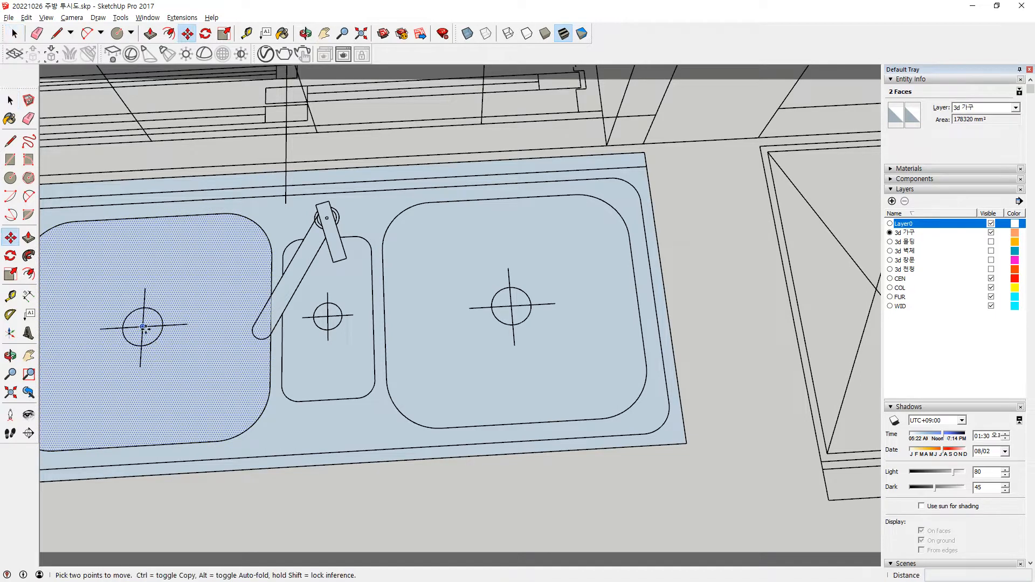
key(ctrl)
click(143, 326)
click(511, 306)
Delete the sink face between the bowls and the rounded rim outline.
key(space)
click(334, 422)
key(o)
drag(410, 381, 554, 383)
key(space)
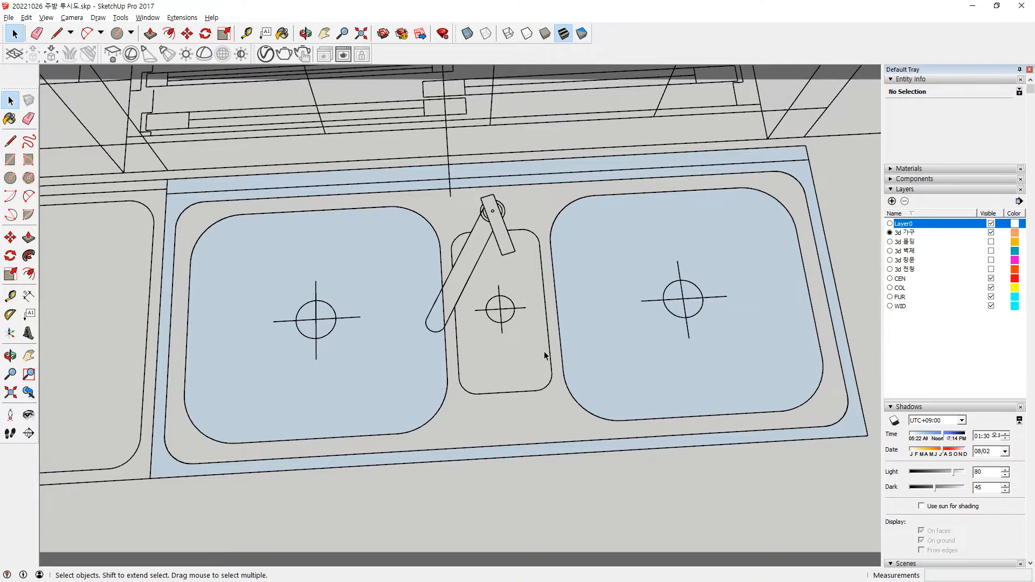
Draw two rectangles from the middle drain centre to the front left corner's tangent points, the second about 149 by 49 mm.
key(r)
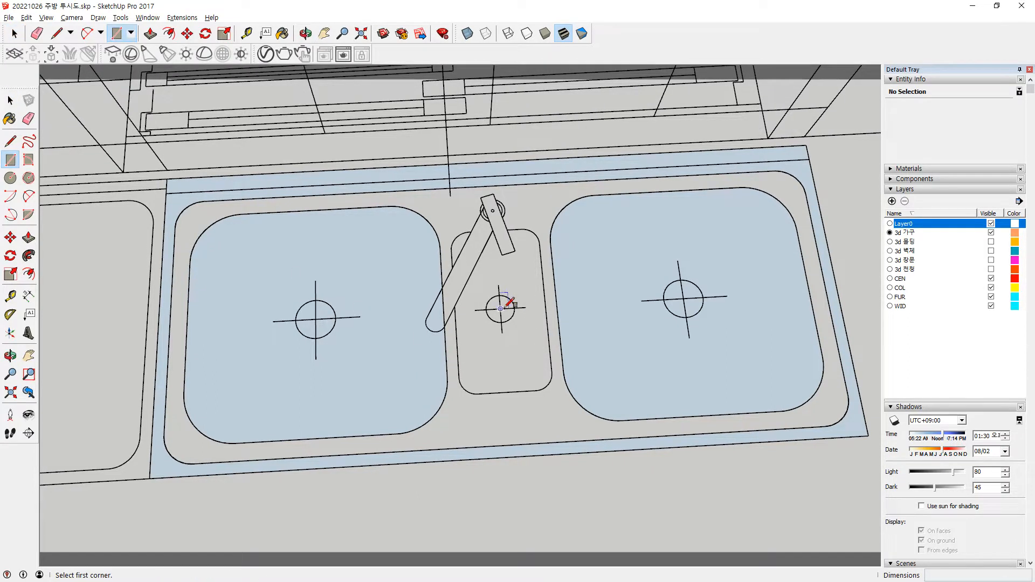
click(500, 309)
click(459, 377)
scroll(503, 350, up, 3)
click(498, 279)
click(458, 422)
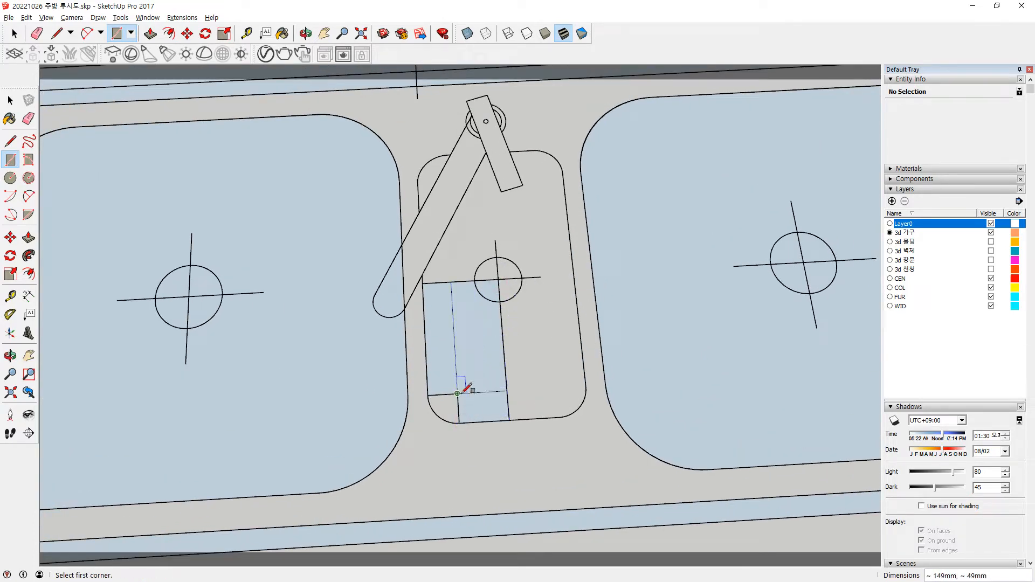
Round the middle bowl's front left corner with a circle of about 30 mm radius and erase the excess lines.
key(c)
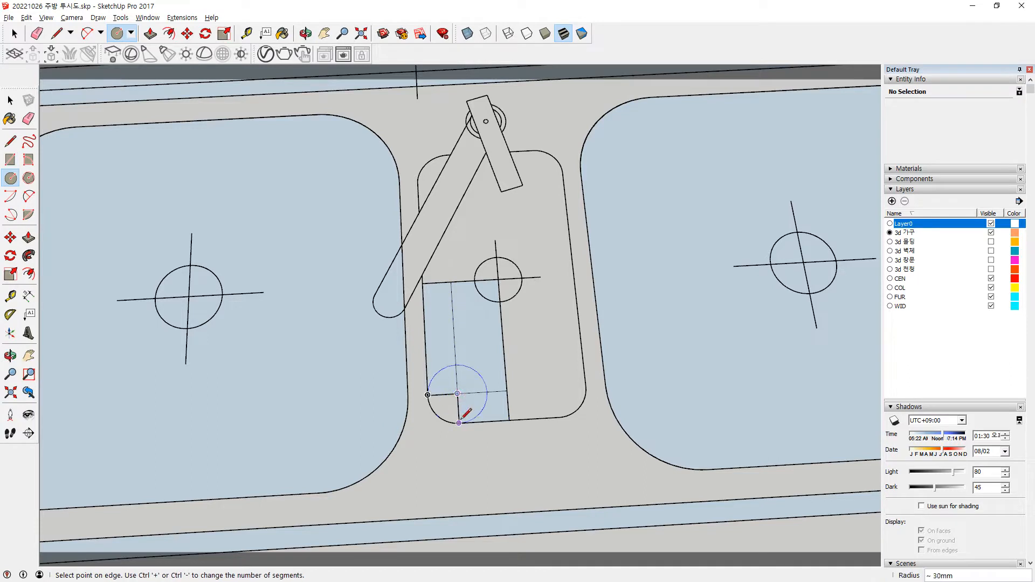
key(e)
drag(473, 362, 453, 368)
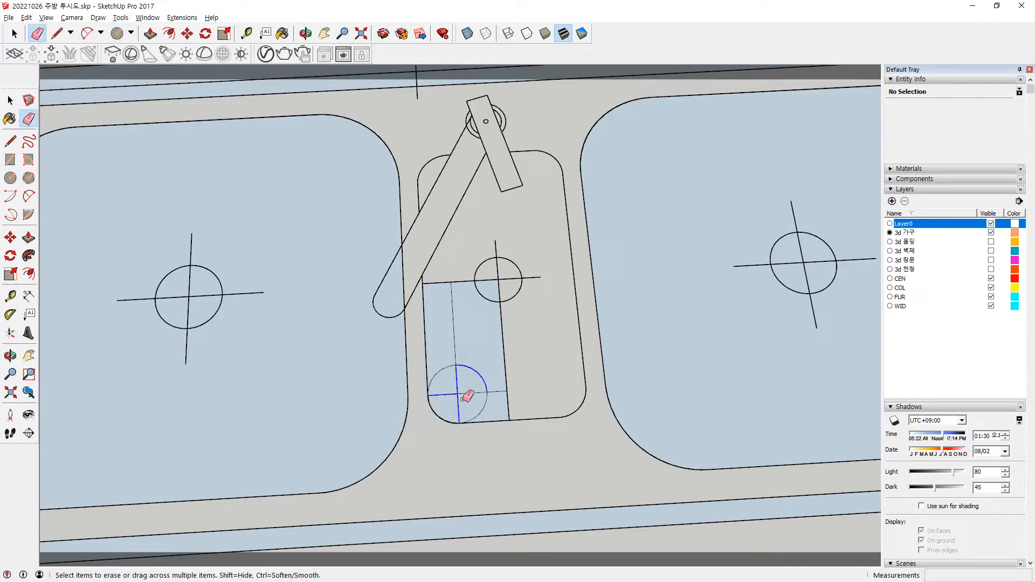
mouse_move(485, 408)
mouse_down()
mouse_move(495, 387)
mouse_move(448, 356)
mouse_move(485, 401)
mouse_up()
Copy the middle bowl's front left quarter about 79 mm to the right and flip it along the red direction.
key(space)
click(480, 384)
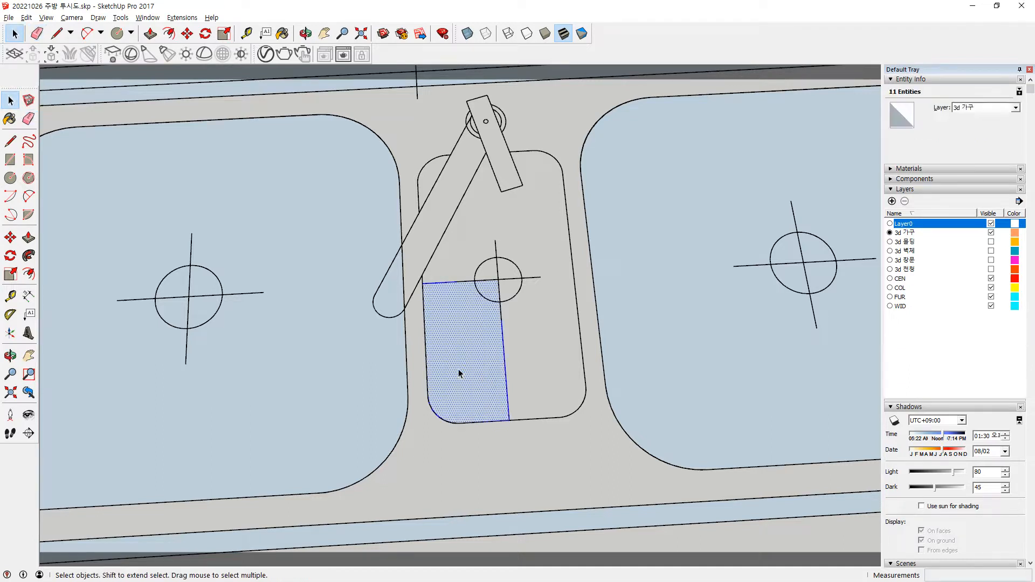
key(m)
key(ctrl)
click(468, 348)
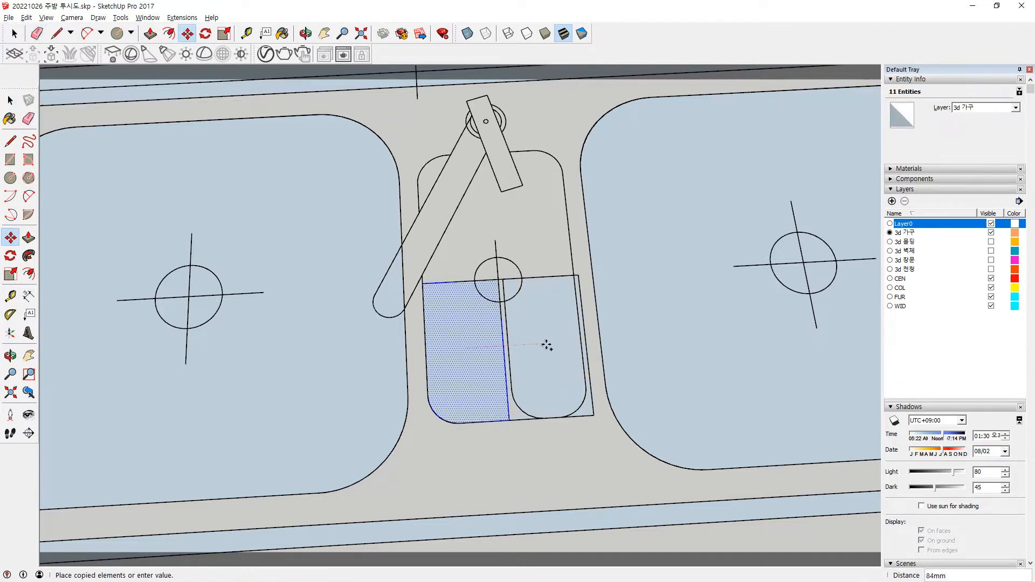
key(Escape)
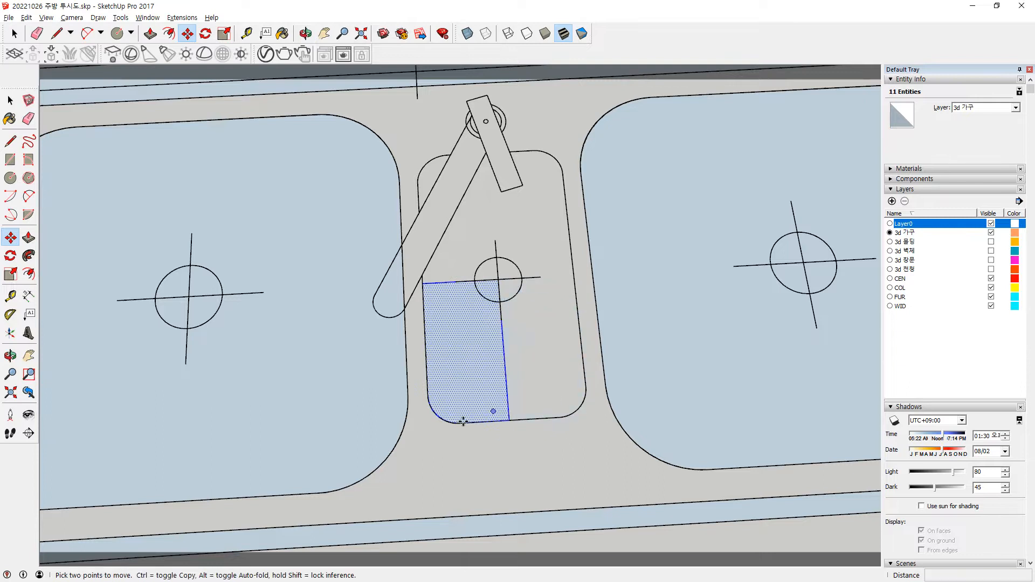
click(423, 282)
click(498, 280)
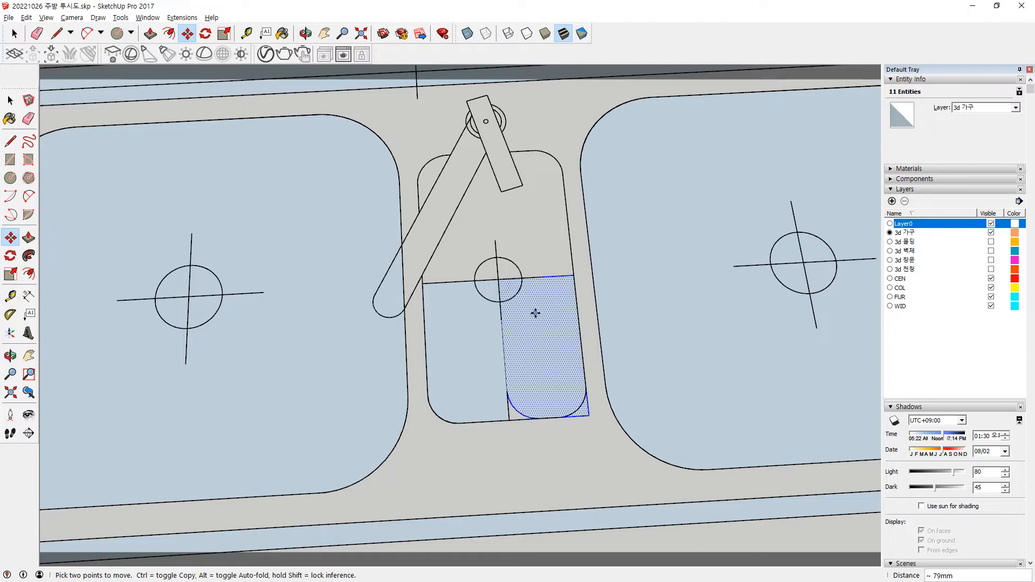
right_click(534, 312)
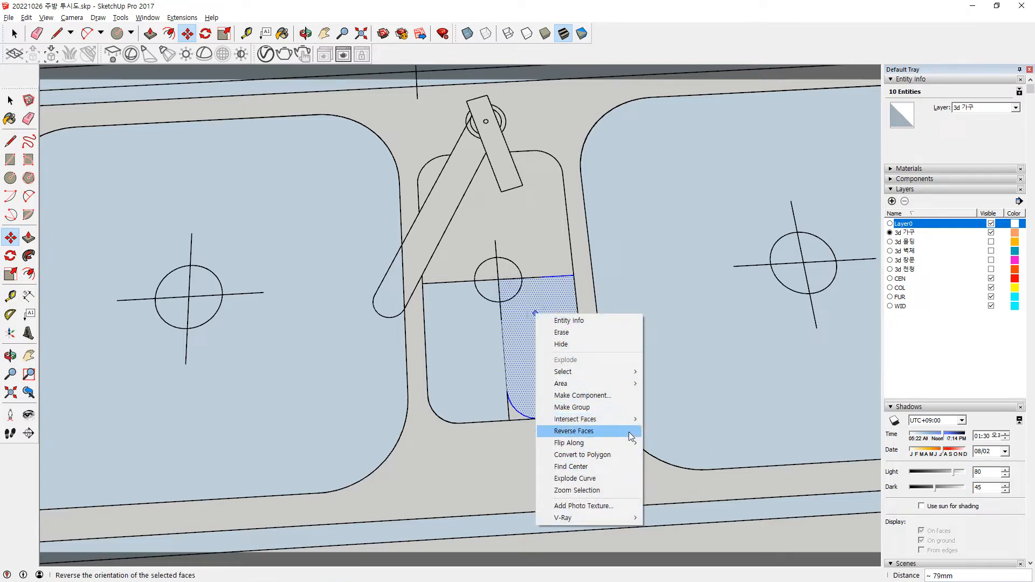
click(658, 443)
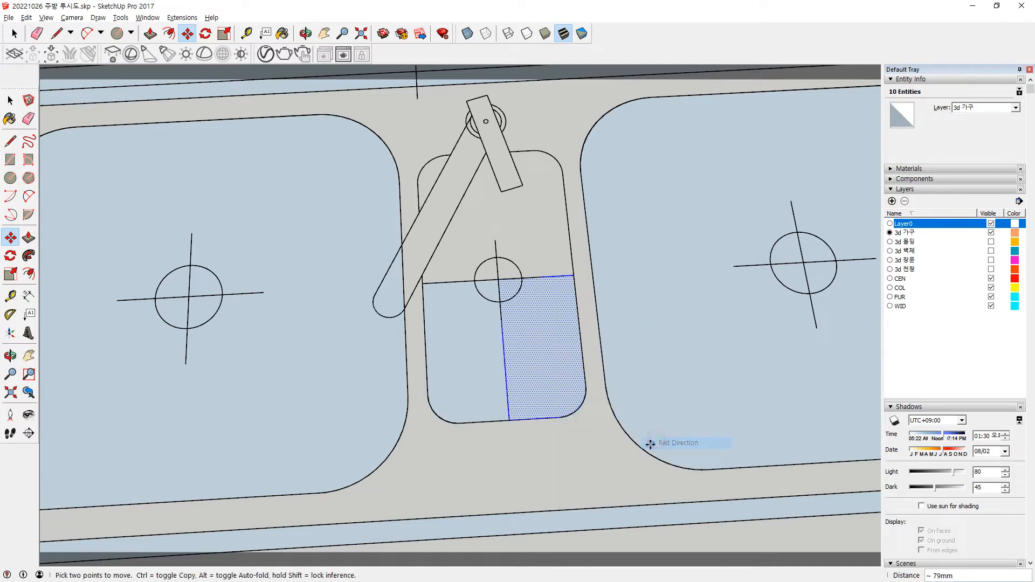
Copy both front quarters of the middle bowl about 149 mm toward the back and flip them along the green direction.
key(space)
shift+click(481, 331)
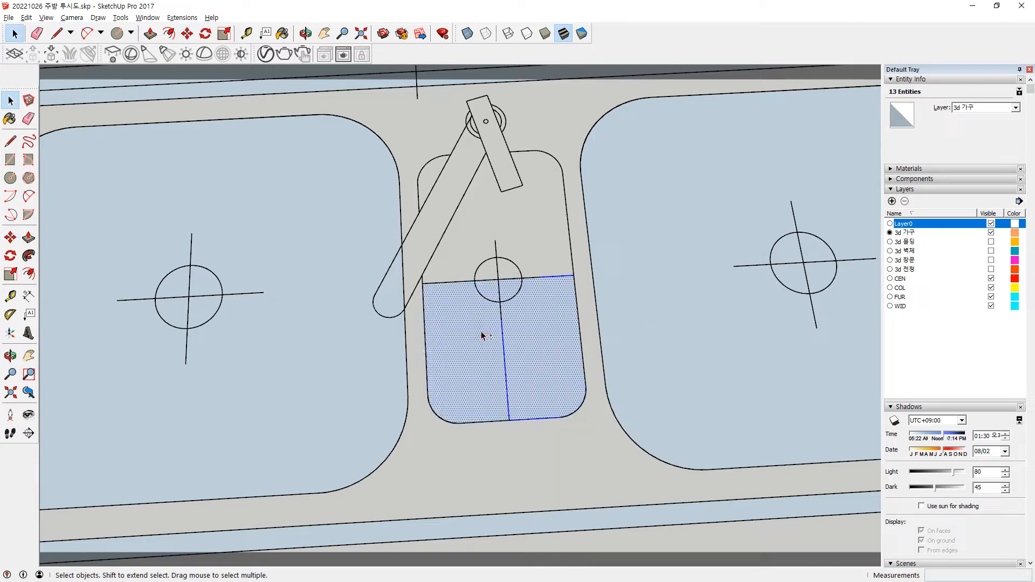
click(577, 425)
click(556, 377)
shift+click(485, 363)
key(m)
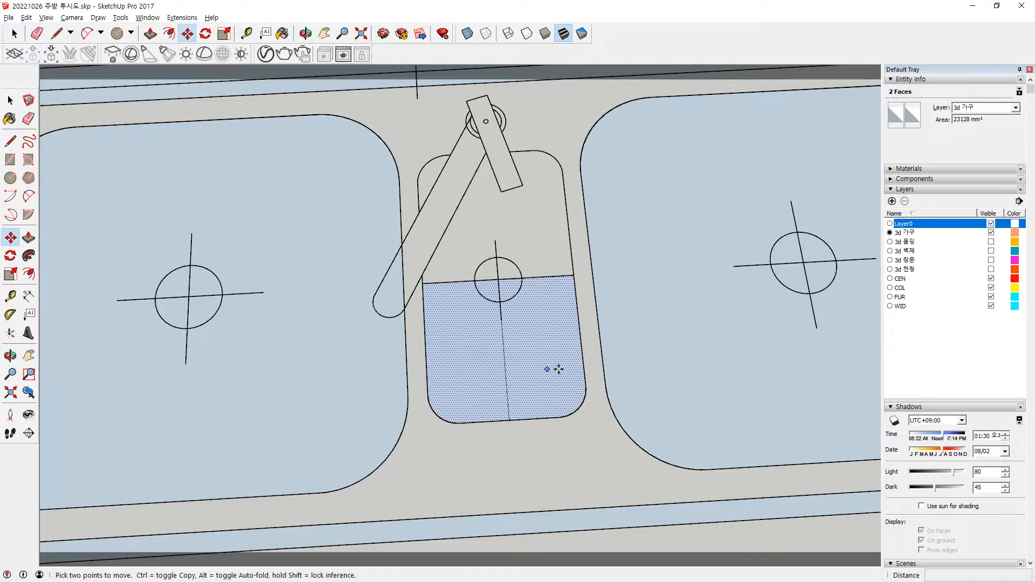
click(510, 420)
key(ctrl)
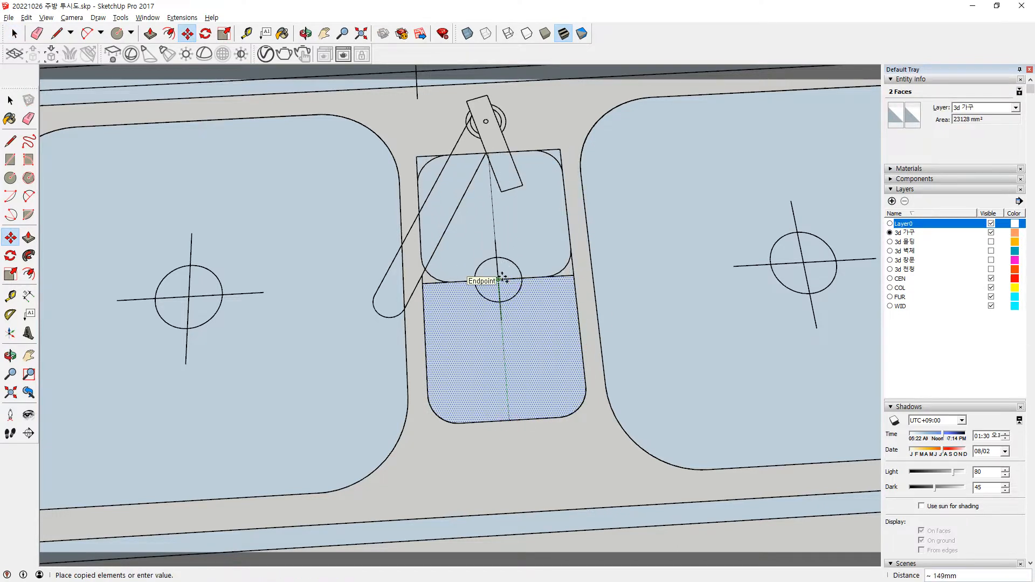
click(501, 278)
right_click(529, 225)
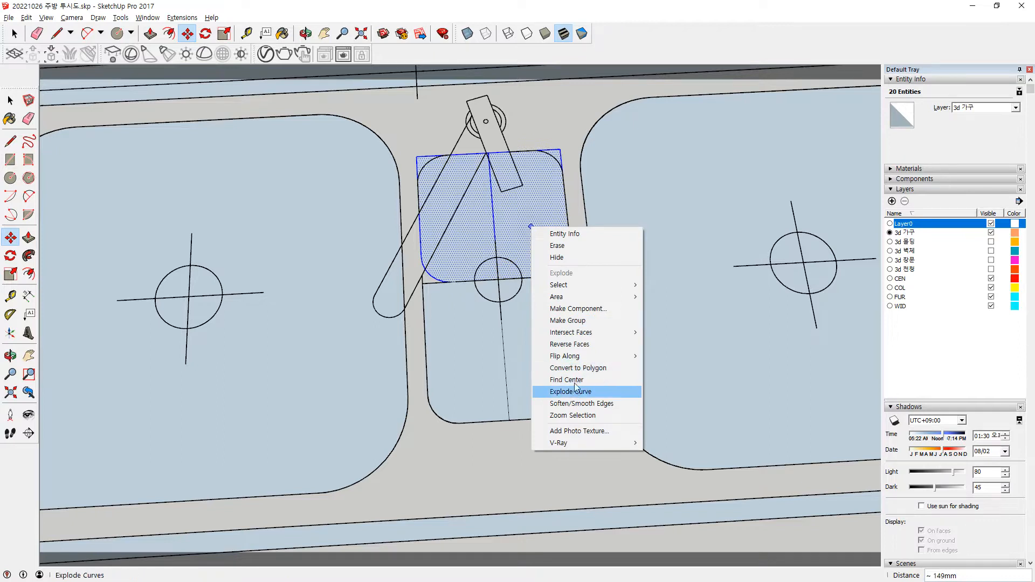
mouse_move(582, 358)
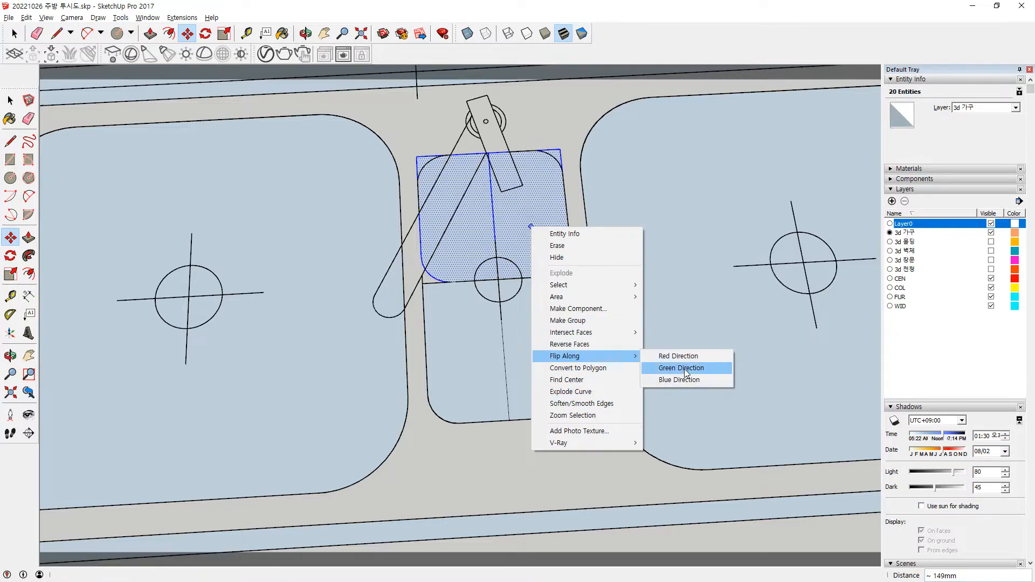
click(685, 371)
Erase the dividing lines between the four quarters of the middle bowl.
key(space)
click(515, 465)
key(e)
click(493, 223)
click(457, 279)
click(507, 351)
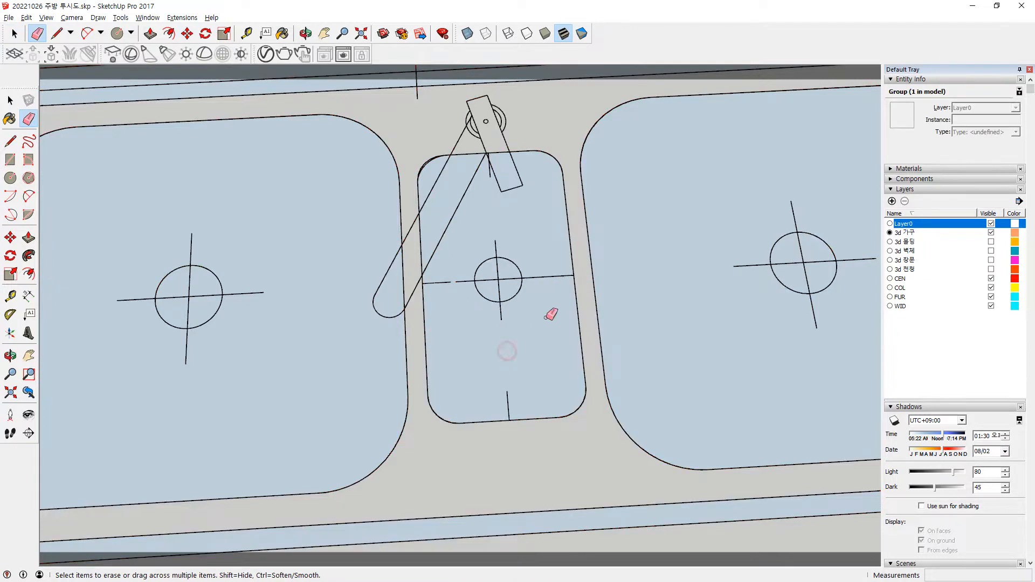
click(560, 276)
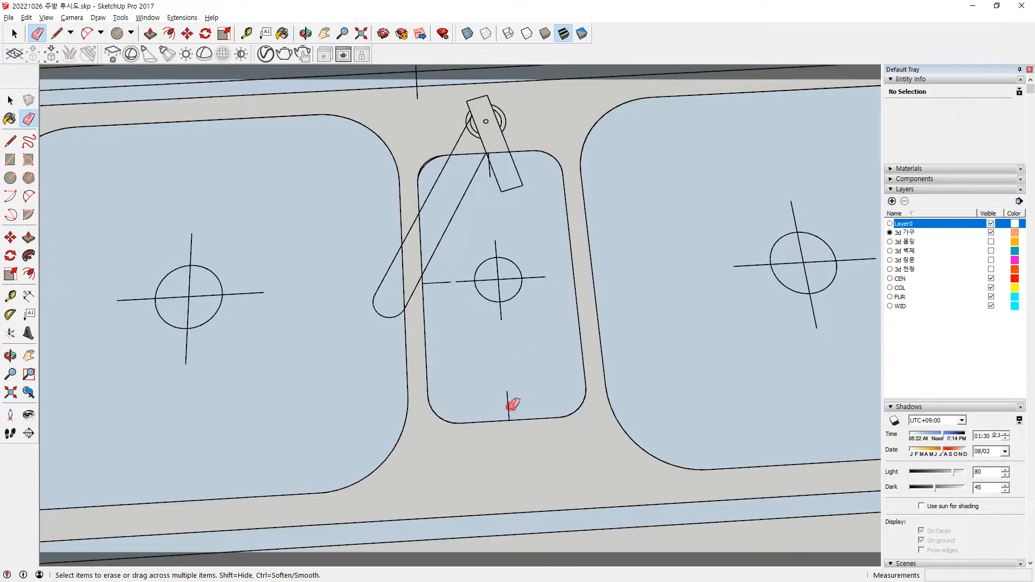
Erase the leftover line stubs at the middle bowl's left side and front edge, and clear the selection.
key(space)
click(532, 373)
key(Escape)
key(e)
click(442, 282)
drag(493, 257, 533, 276)
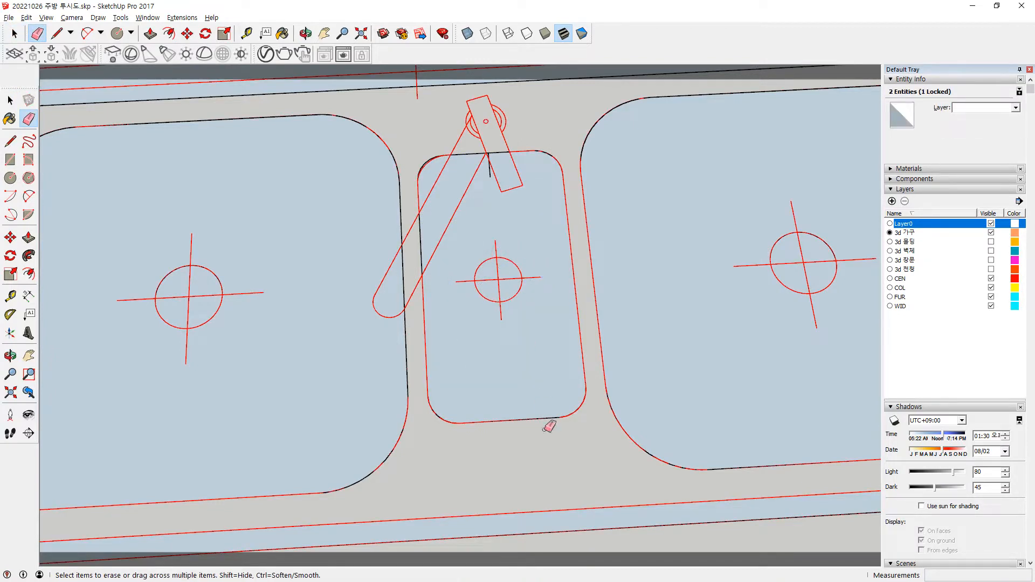
key(space)
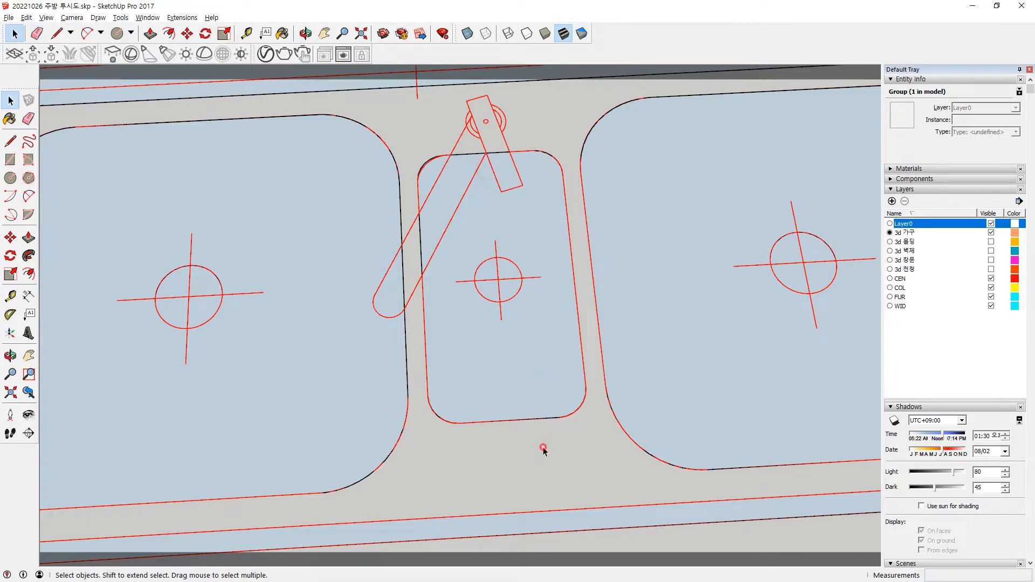
click(541, 445)
Draw a circle over the middle bowl's drain, centred on its crosshair.
key(c)
click(498, 279)
click(522, 277)
scroll(544, 411, down, 3)
key(space)
Rebuild the face around the bowls with short lines joining the left bowl to the rim outline, and erase the helper lines.
scroll(260, 426, up, 2)
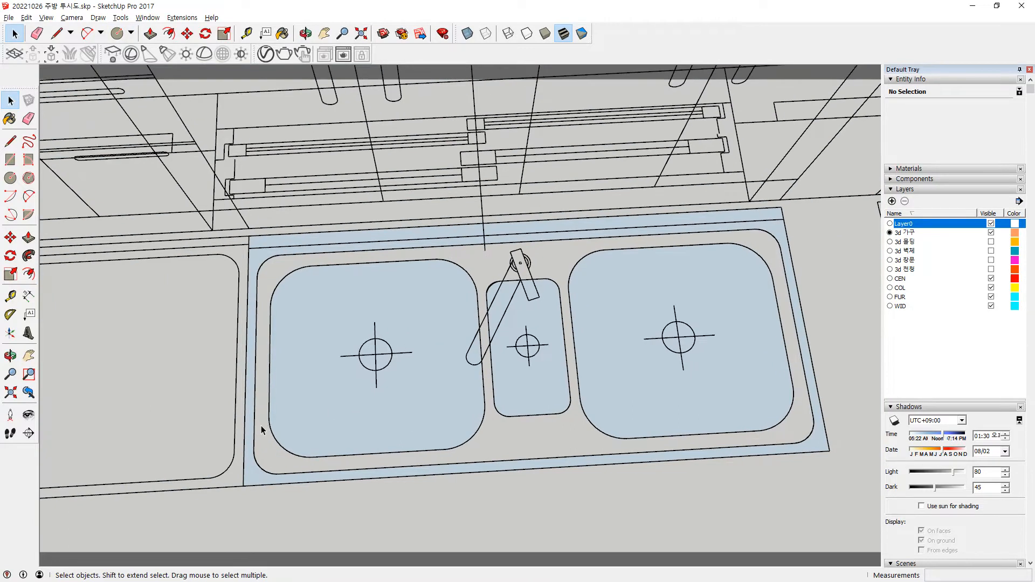
key(l)
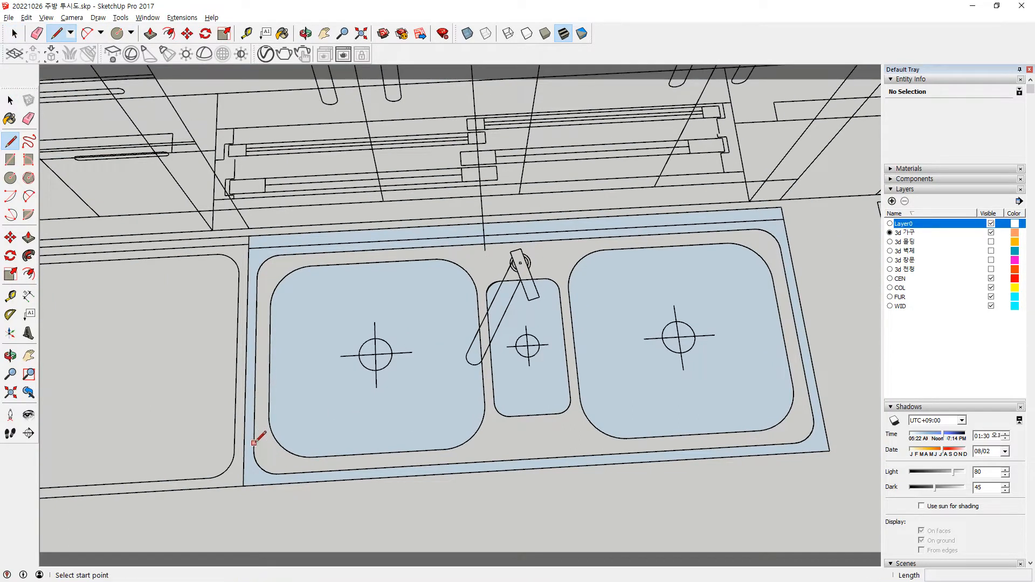
click(270, 358)
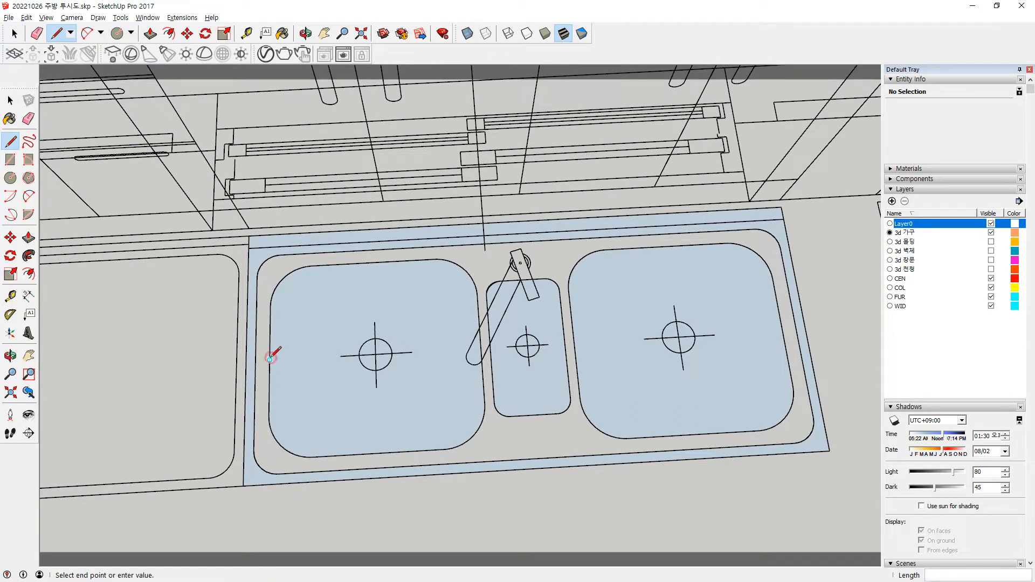
key(Escape)
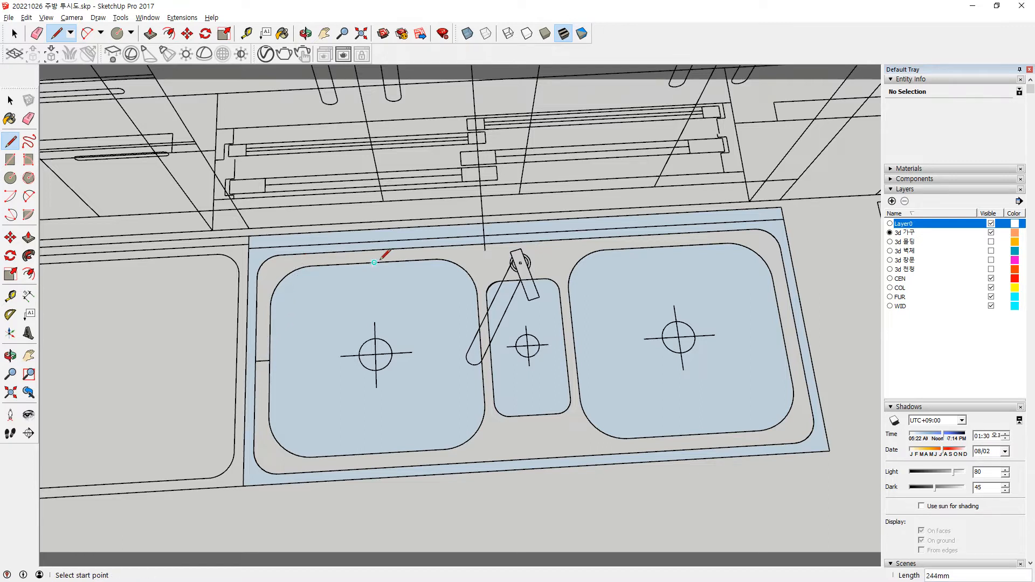
click(373, 249)
key(e)
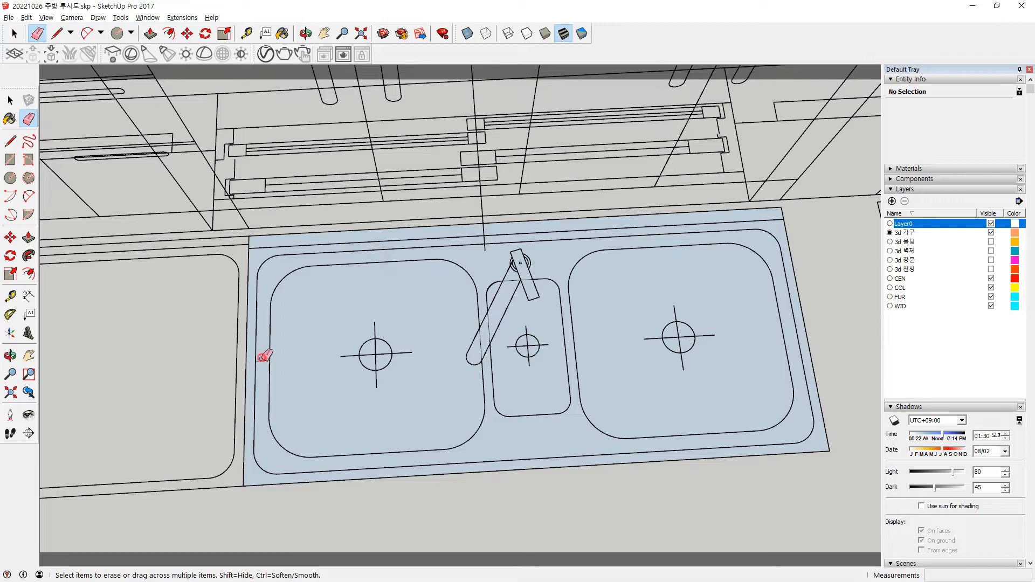
Select all the connected sink geometry and unhide every hidden object in the model.
scroll(433, 475, down, 3)
key(space)
click(555, 394)
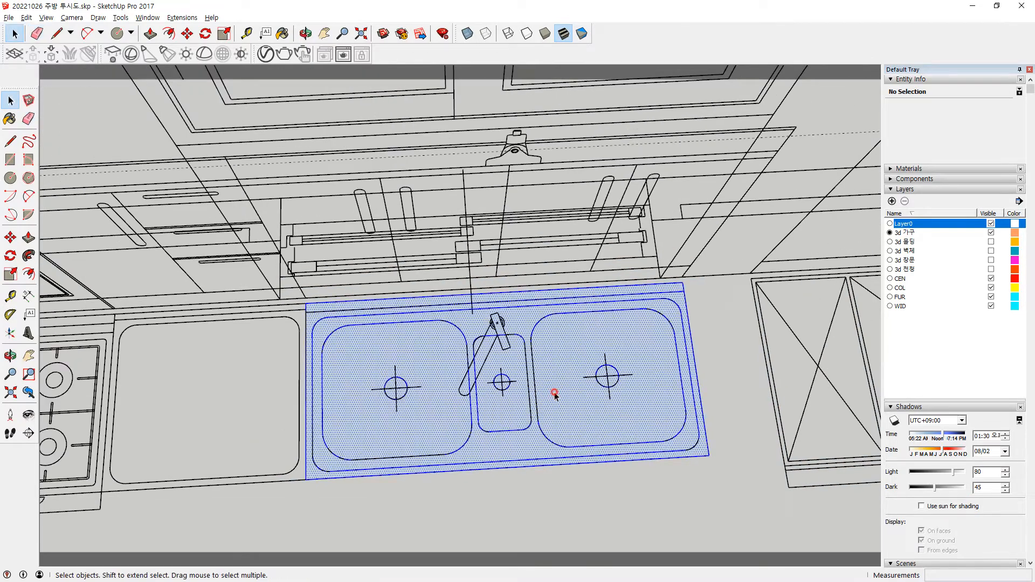
middle_drag(576, 448, 617, 485)
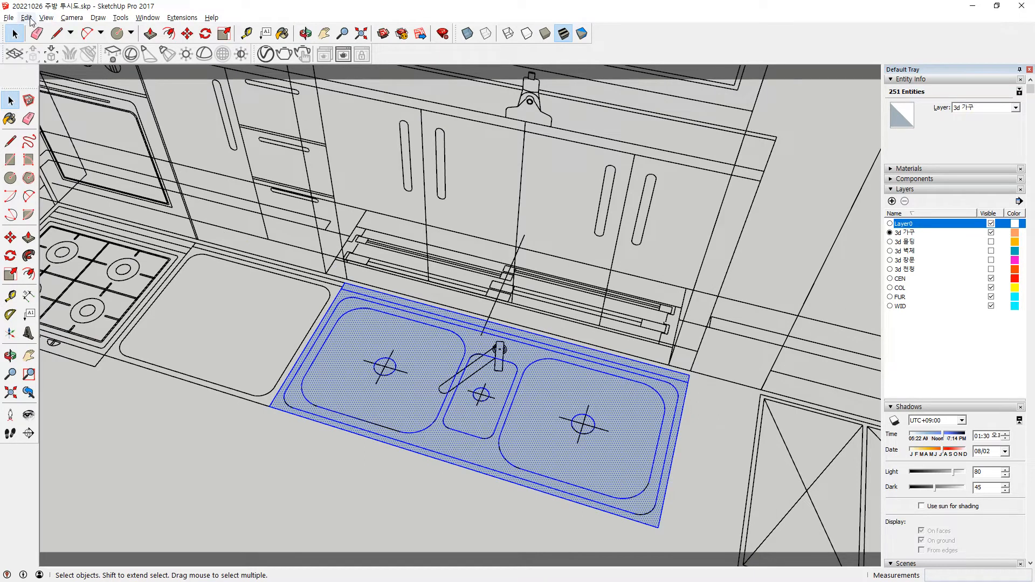
click(26, 18)
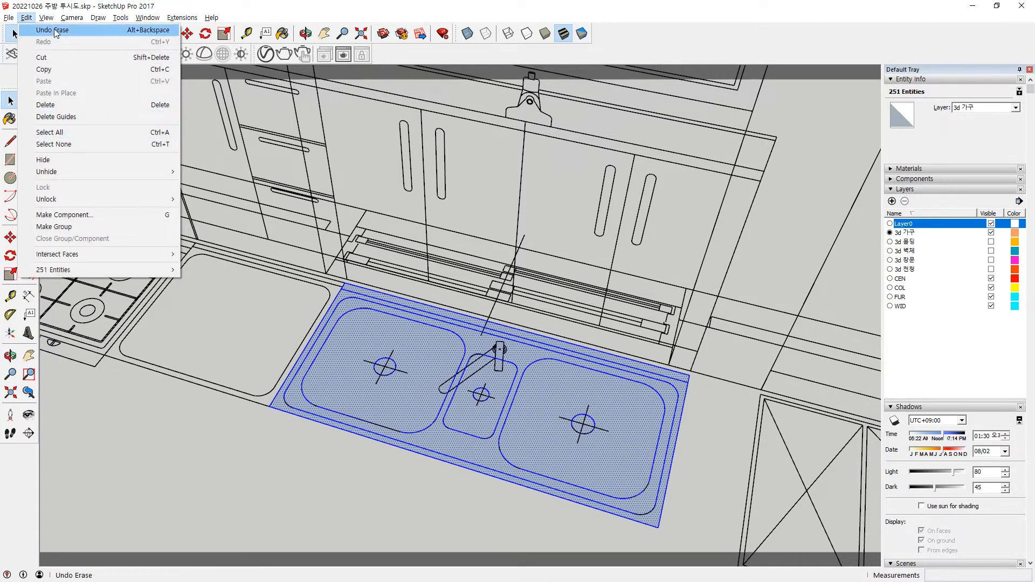
mouse_move(53, 21)
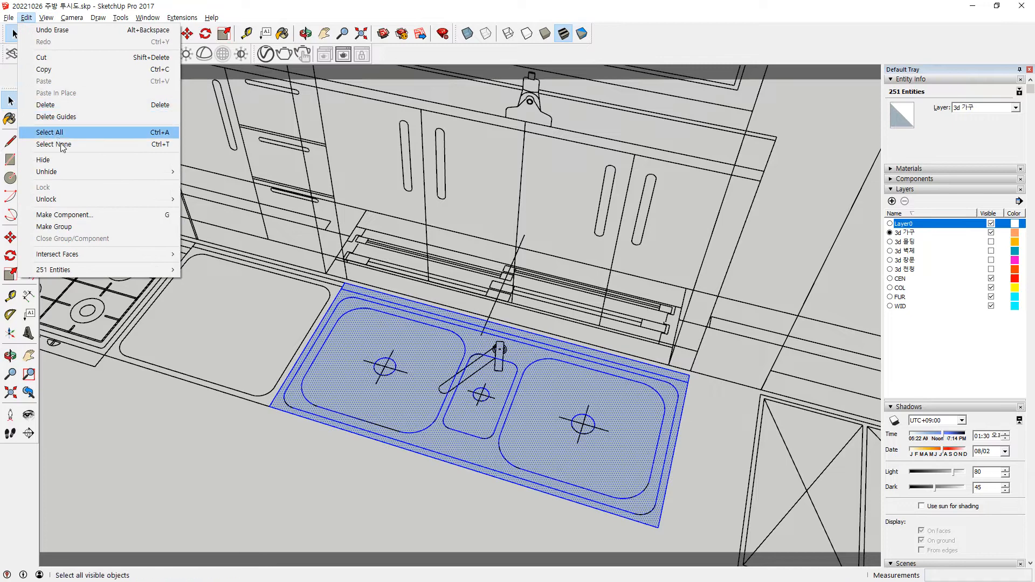
click(60, 172)
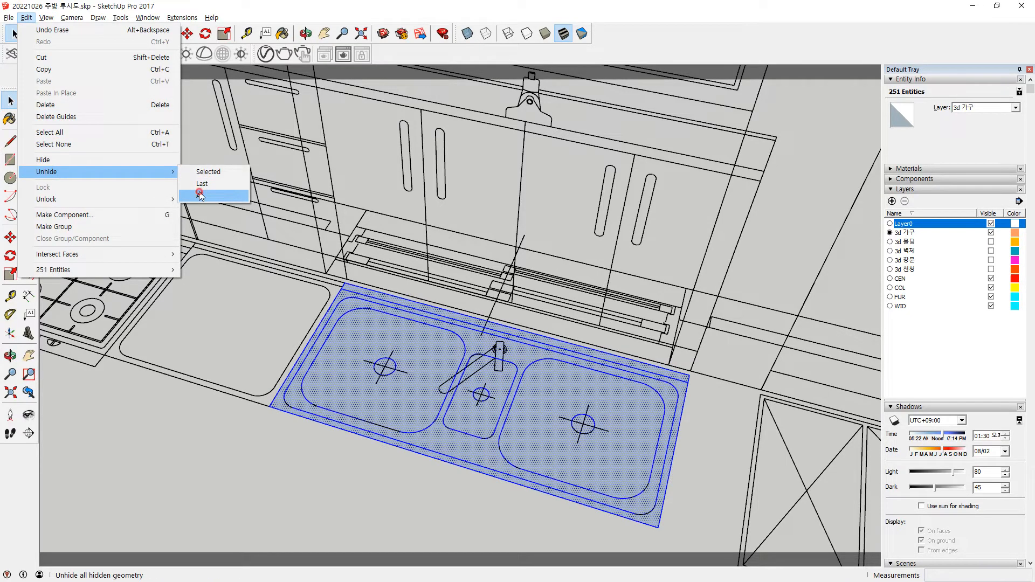
click(200, 195)
Move the sink geometry straight up from its front outer corner to the top corner of the base cabinet's door.
middle_drag(539, 323, 512, 307)
scroll(539, 394, up, 2)
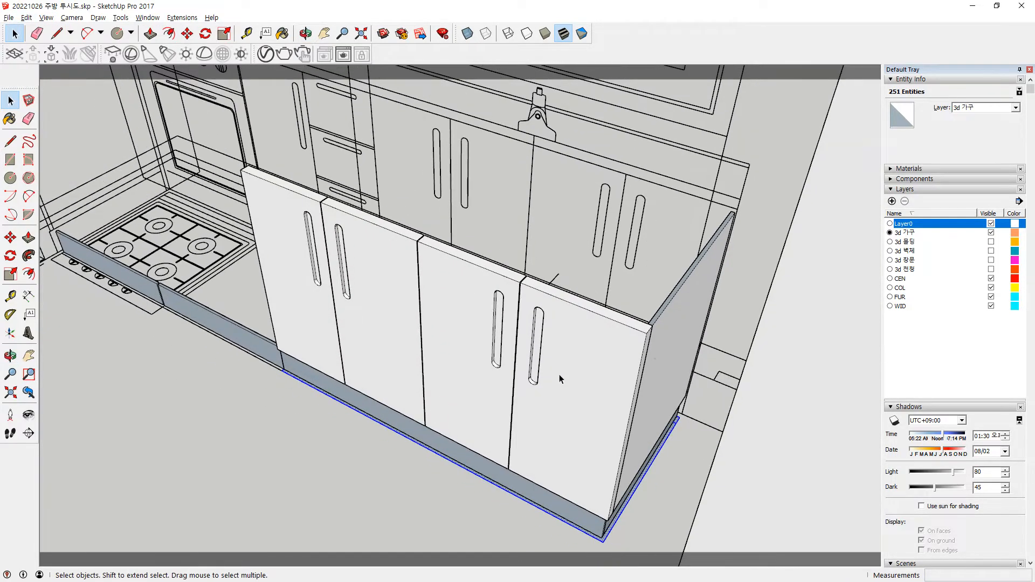
key(m)
scroll(624, 446, up, 3)
scroll(624, 446, up, 1)
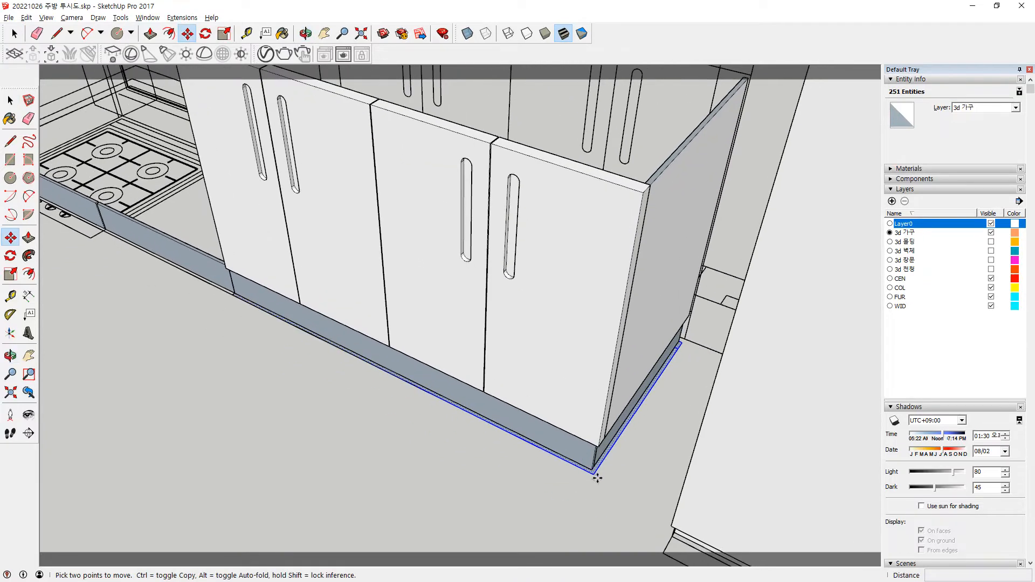
click(596, 477)
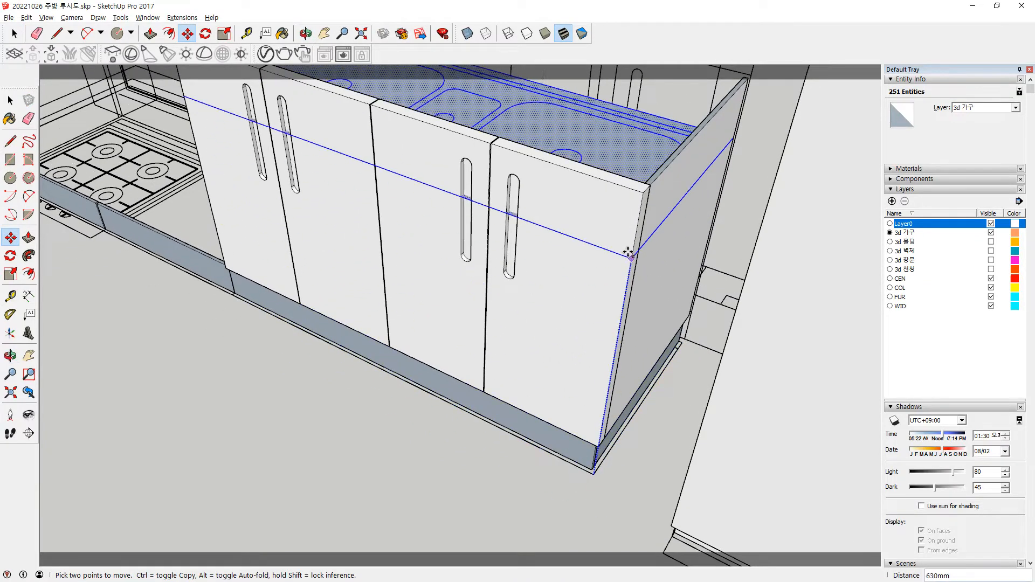
click(643, 192)
Raise the sink geometry from its rear corner to the upper worktop reference line on the wall elevation, and clear the selection.
middle_drag(643, 192, 1019, 367)
middle_drag(227, 354, 506, 176)
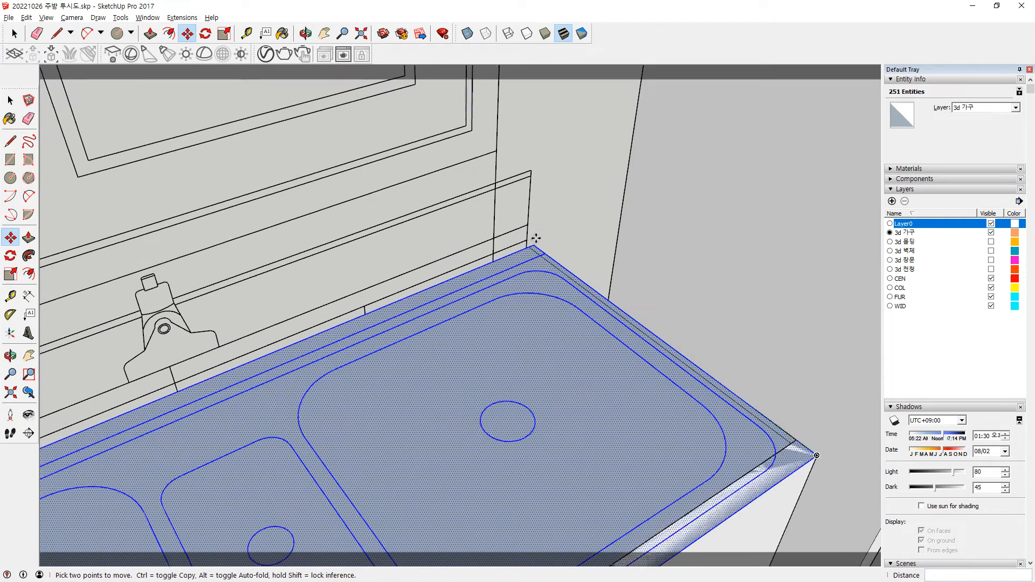
scroll(530, 247, up, 2)
scroll(528, 251, up, 1)
click(540, 235)
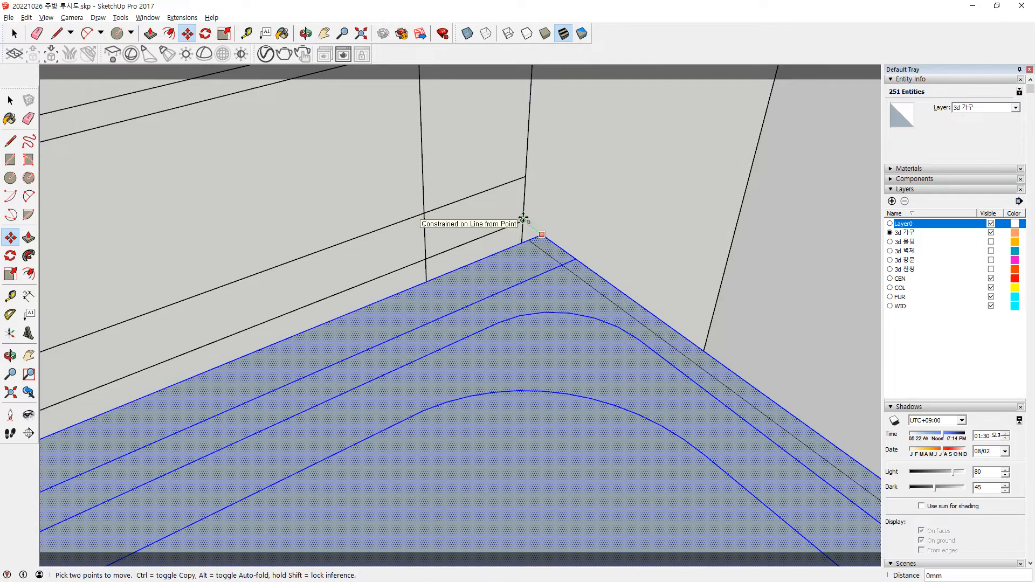
click(525, 181)
scroll(523, 252, down, 1)
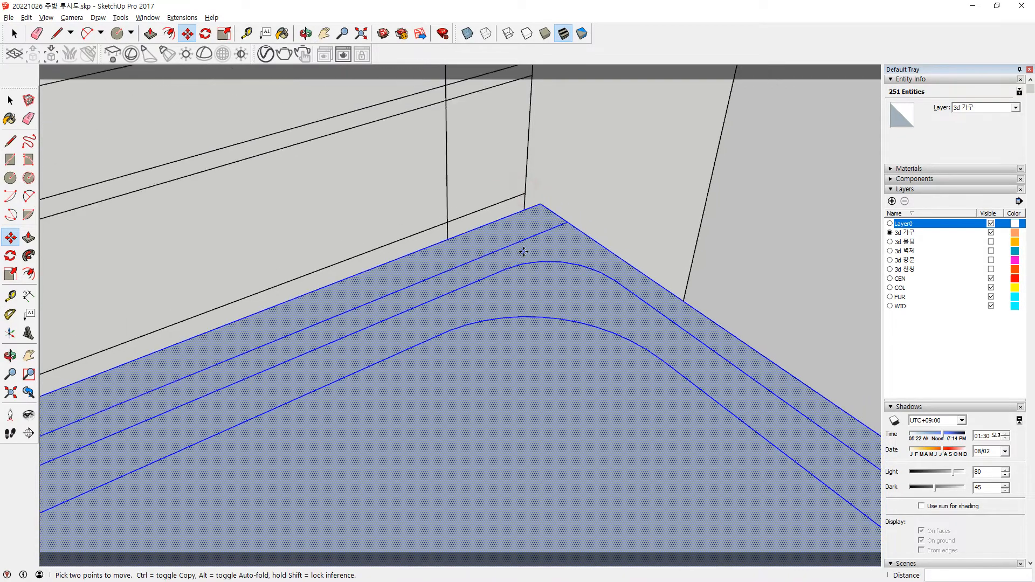
scroll(523, 251, down, 6)
shift+middle_drag(442, 342, 571, 219)
middle_drag(403, 341, 417, 280)
key(space)
click(783, 530)
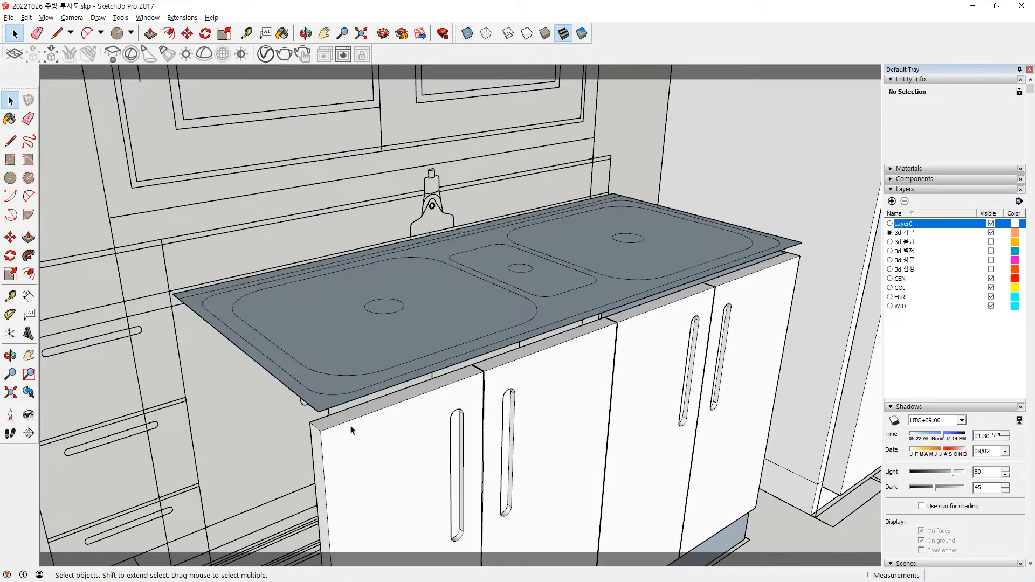
Push the sink's outer rim face down 30 mm onto the base cabinet.
key(p)
drag(320, 408, 482, 375)
middle_drag(464, 374, 256, 395)
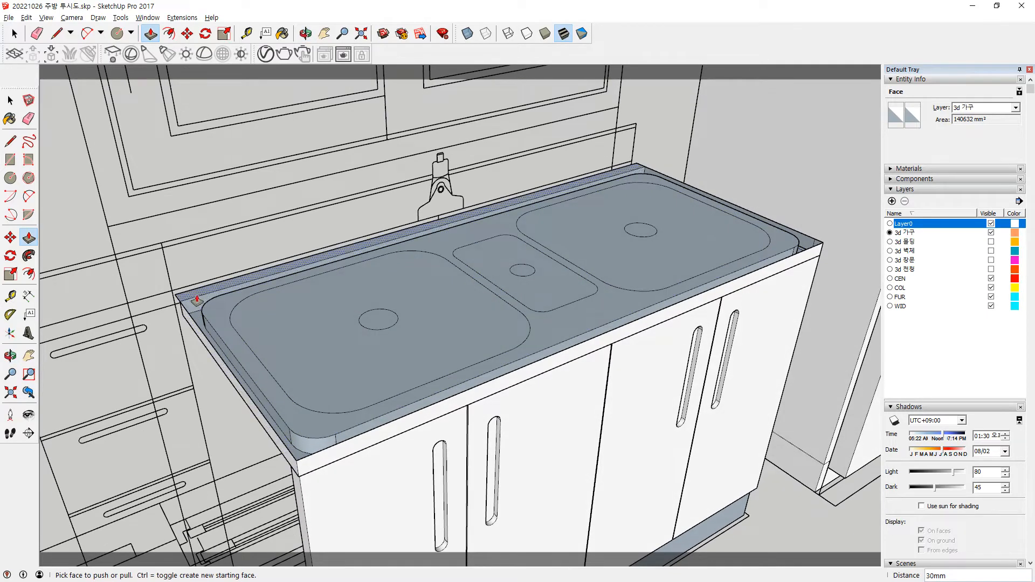
Rebuild the rim's top face with short lines about 20 mm long from the inner outline to the outer edge.
scroll(197, 299, up, 2)
key(l)
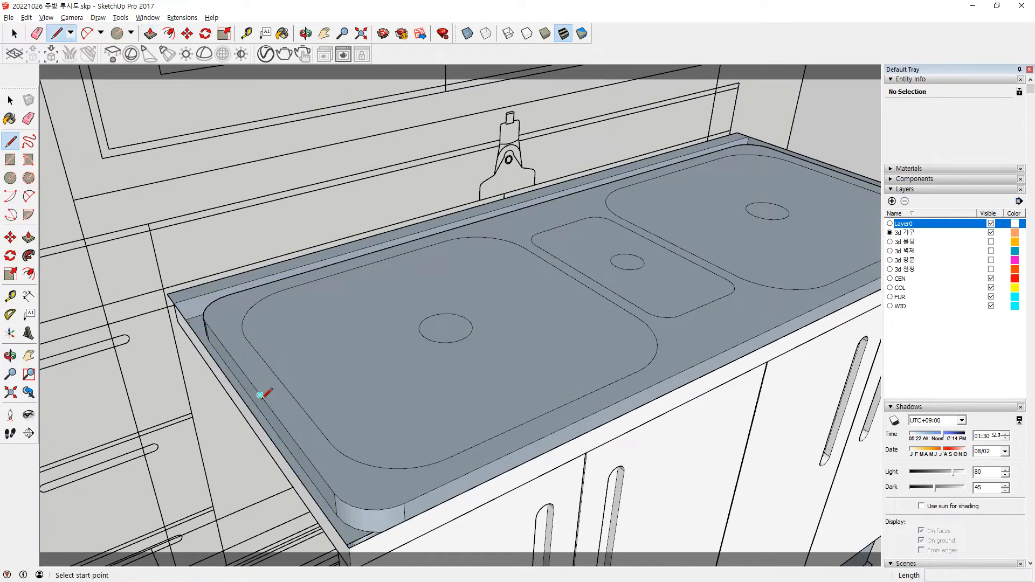
click(259, 396)
click(253, 410)
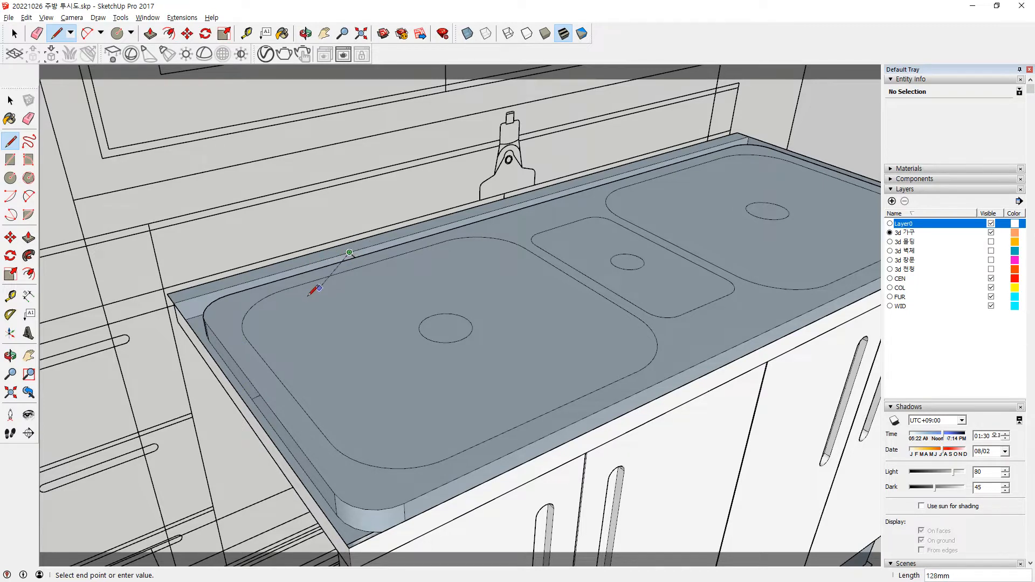
key(space)
middle_drag(261, 358, 260, 422)
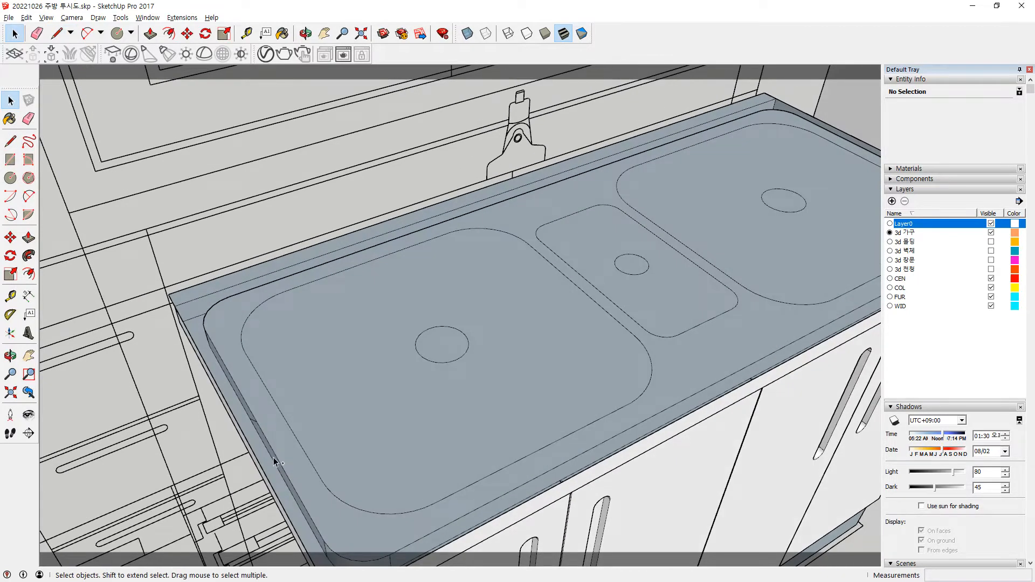
key(l)
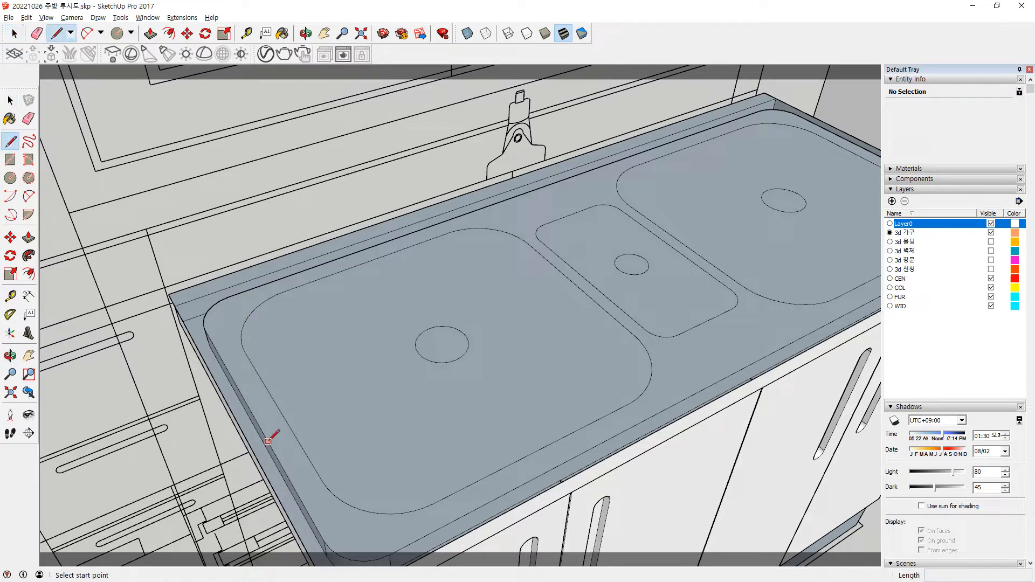
click(268, 441)
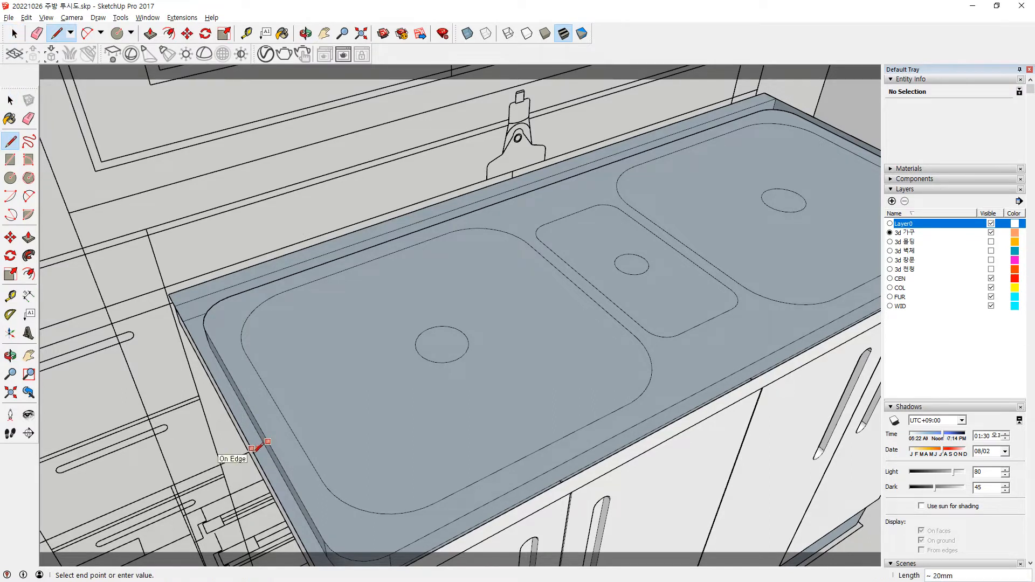
key(Escape)
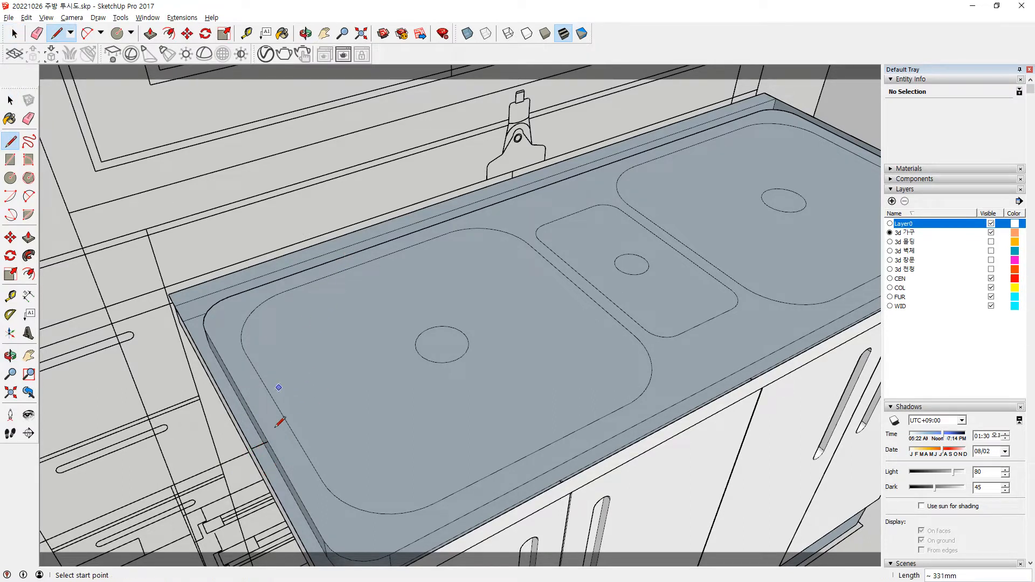
middle_drag(232, 372, 334, 254)
click(172, 316)
click(504, 452)
Pull the narrow strip along the sink's rear edge up 100 mm as a backsplash.
middle_drag(504, 452, 564, 172)
middle_drag(528, 204, 496, 345)
key(p)
click(616, 375)
click(716, 327)
middle_drag(717, 347, 570, 353)
scroll(512, 383, up, 5)
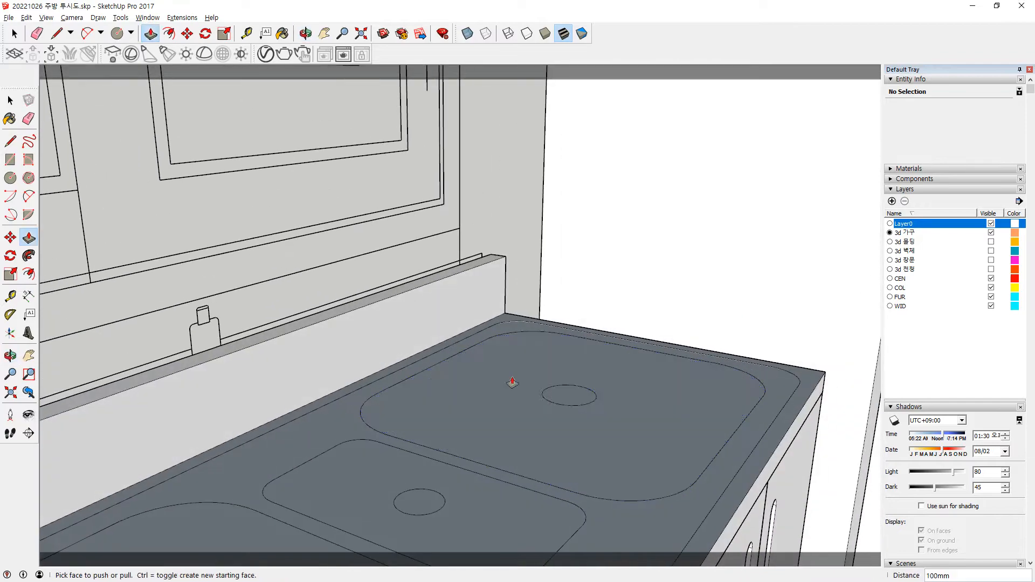
Extend the underside of the backsplash strip down 30 mm to the worktop's bottom edge.
middle_drag(512, 383, 516, 358)
shift+middle_drag(442, 378, 575, 302)
scroll(234, 364, down, 4)
shift+middle_drag(162, 376, 374, 243)
click(338, 246)
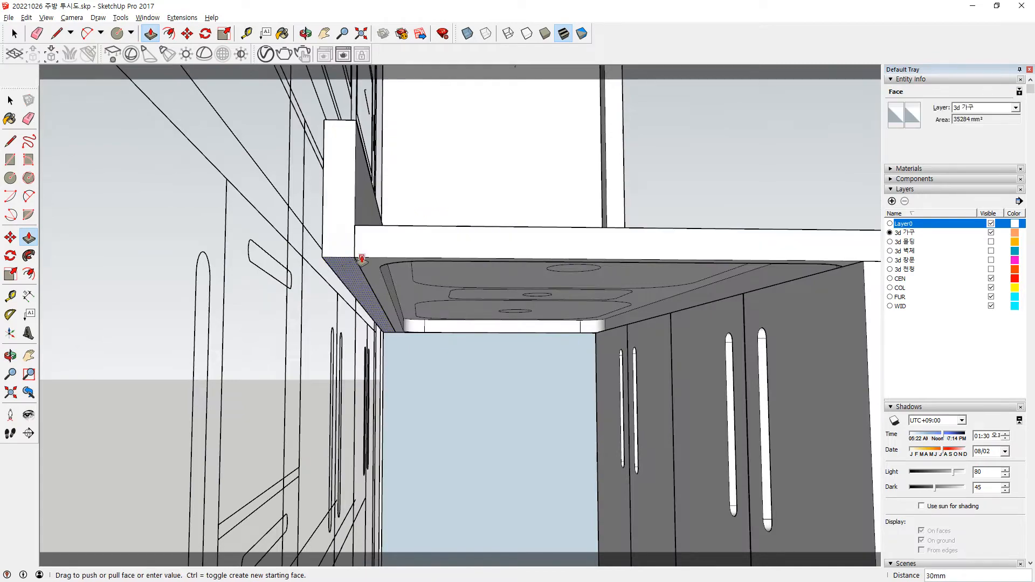
click(362, 261)
Push the face surrounding the three bowls down 5 mm inside the sink's rim.
middle_drag(363, 258, 381, 374)
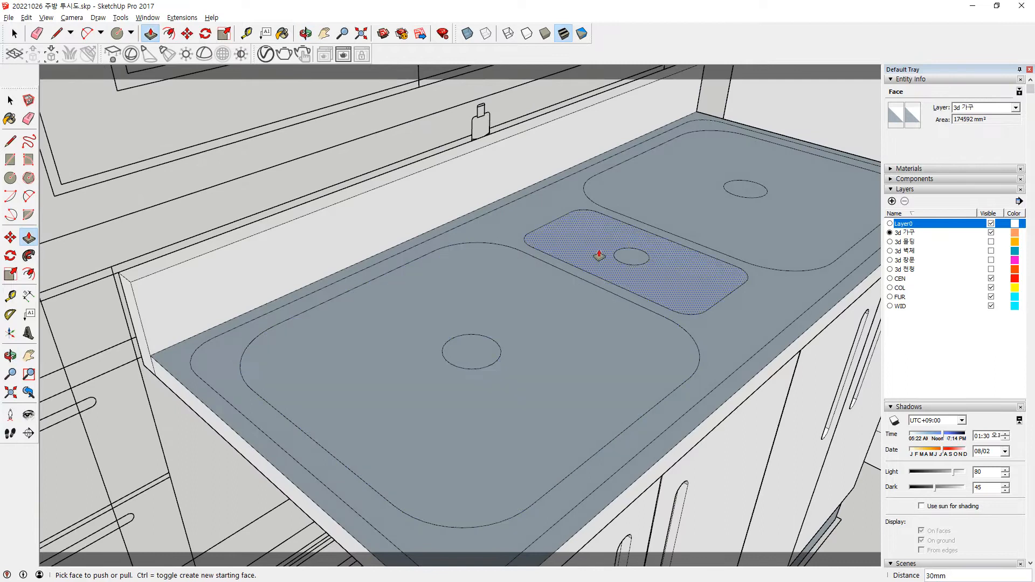
click(572, 209)
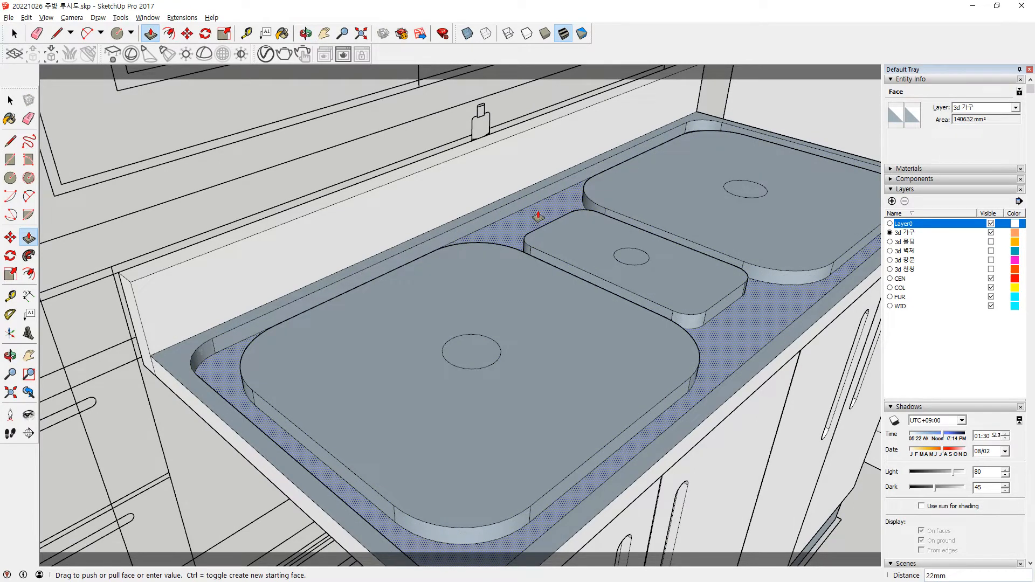
click(715, 425)
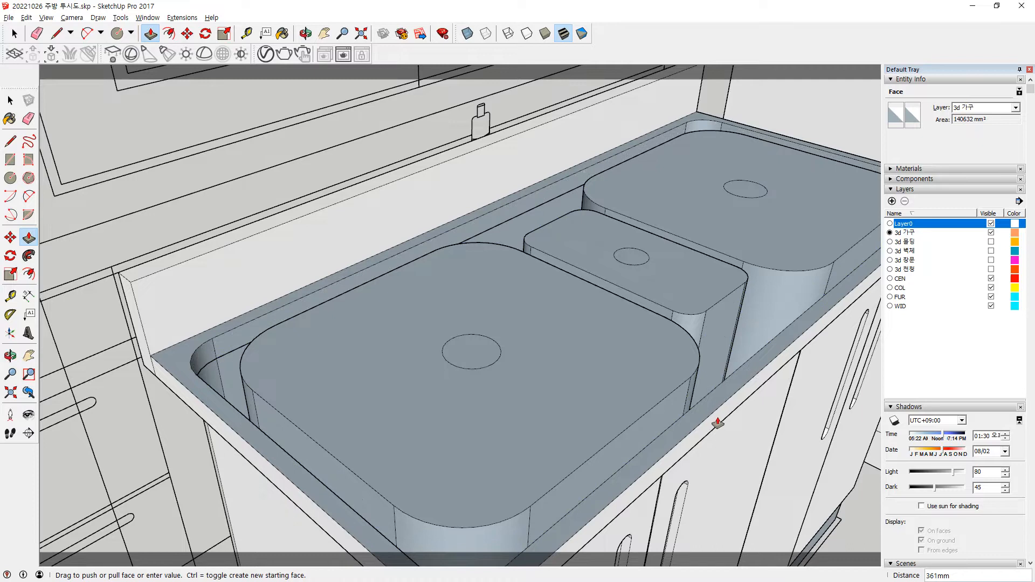
click(721, 415)
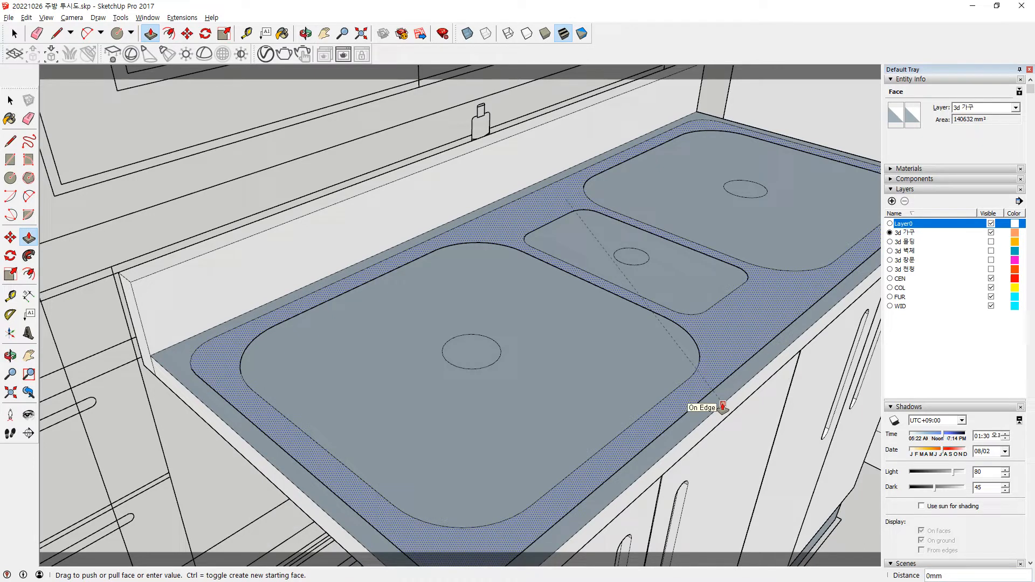
click(720, 420)
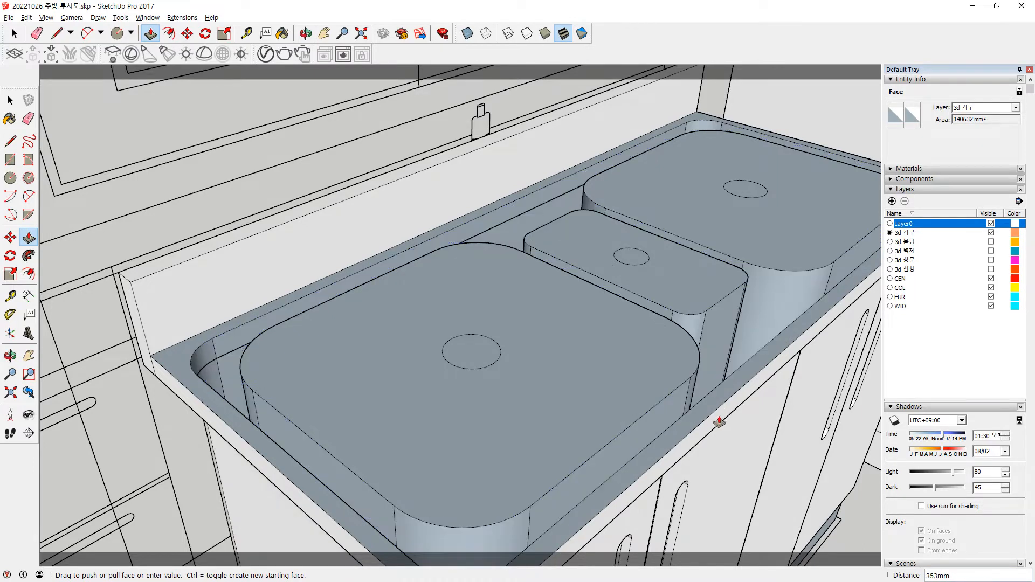
click(719, 421)
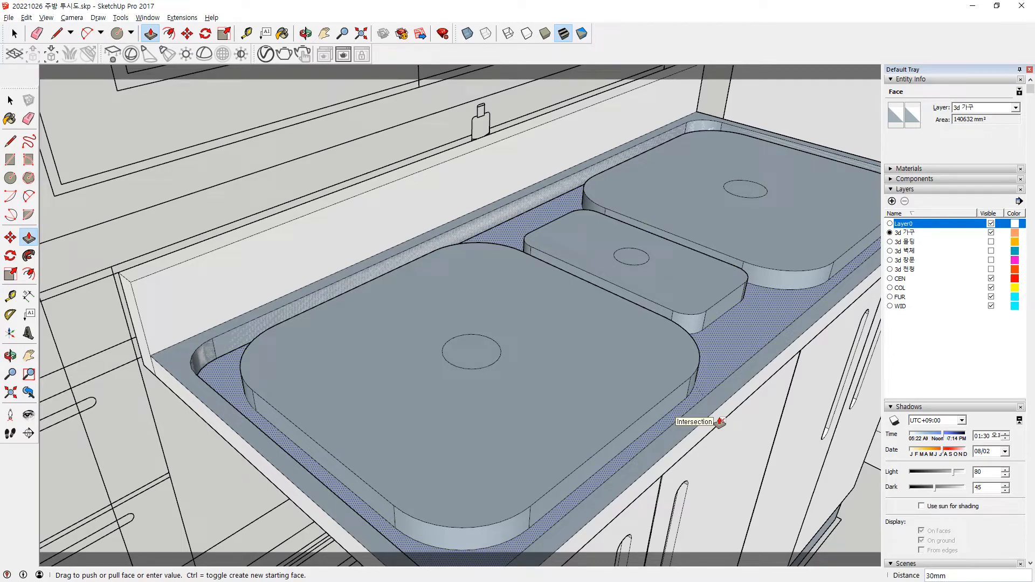
key(Return)
Push the left, middle and right bowl faces down 5 mm to the level of the recessed face around them.
middle_drag(386, 381, 322, 352)
click(341, 323)
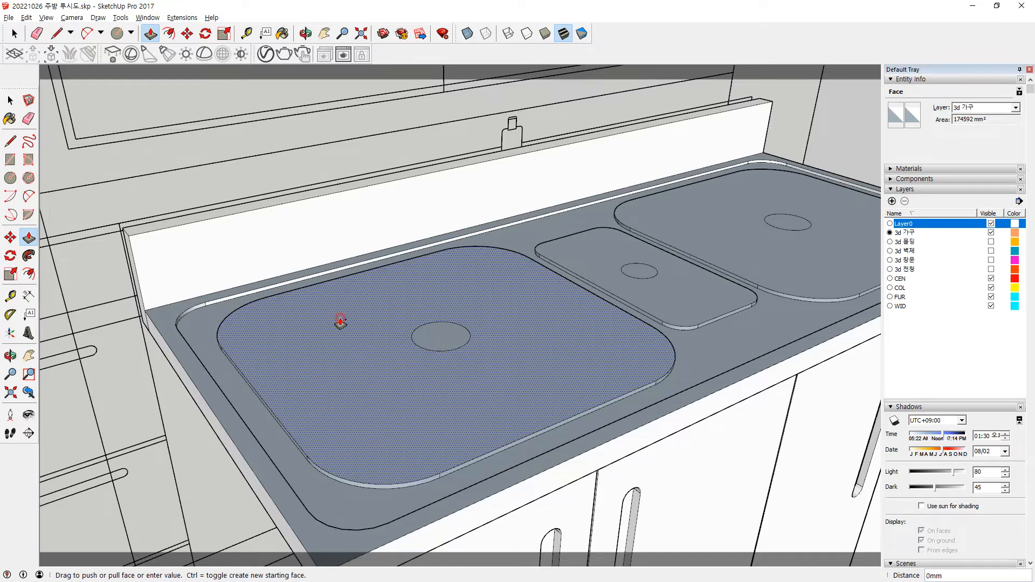
click(261, 401)
key(ctrl+z)
click(267, 363)
click(253, 396)
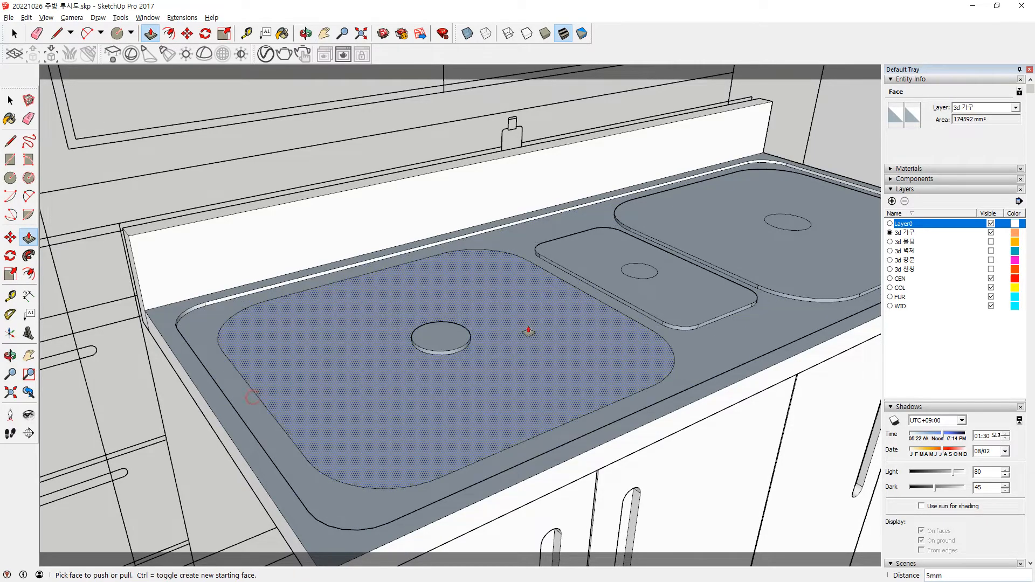
click(629, 286)
click(694, 337)
click(761, 299)
click(765, 301)
Push the floors of the left, middle and right bowls down to form the basins, making the right bowl 250 mm deep.
click(519, 293)
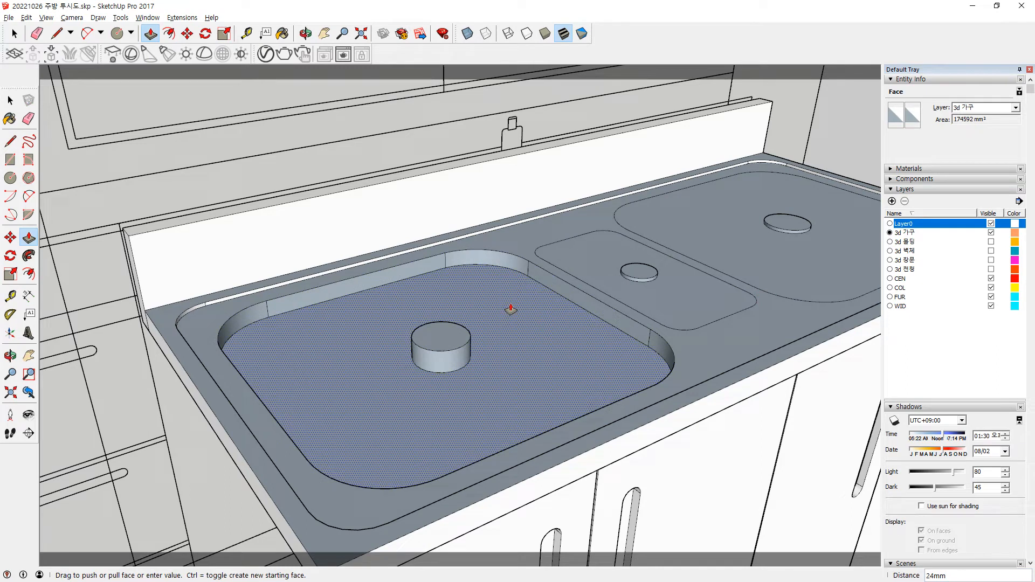
key(Return)
click(674, 286)
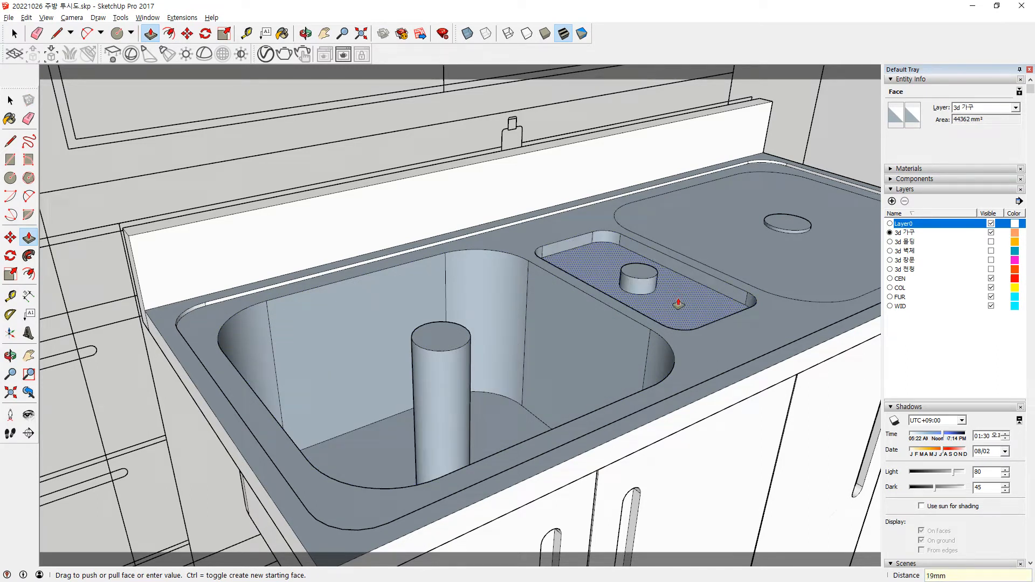
key(Return)
click(717, 221)
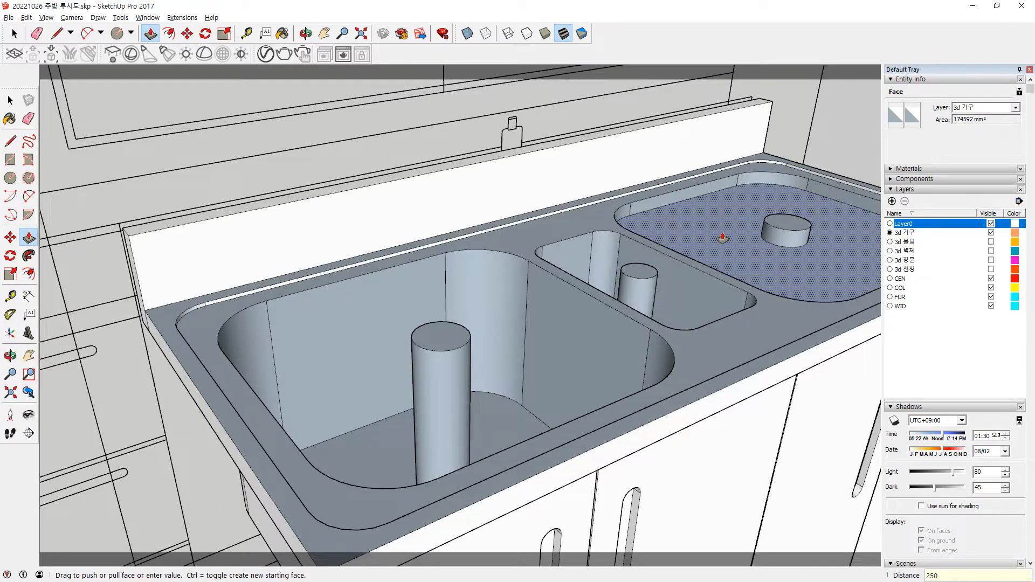
key(Return)
Push the drain circles in all three bowls down to the bowl floors, using 255 mm for the right drain.
click(441, 336)
click(504, 416)
middle_drag(613, 327, 462, 300)
click(422, 293)
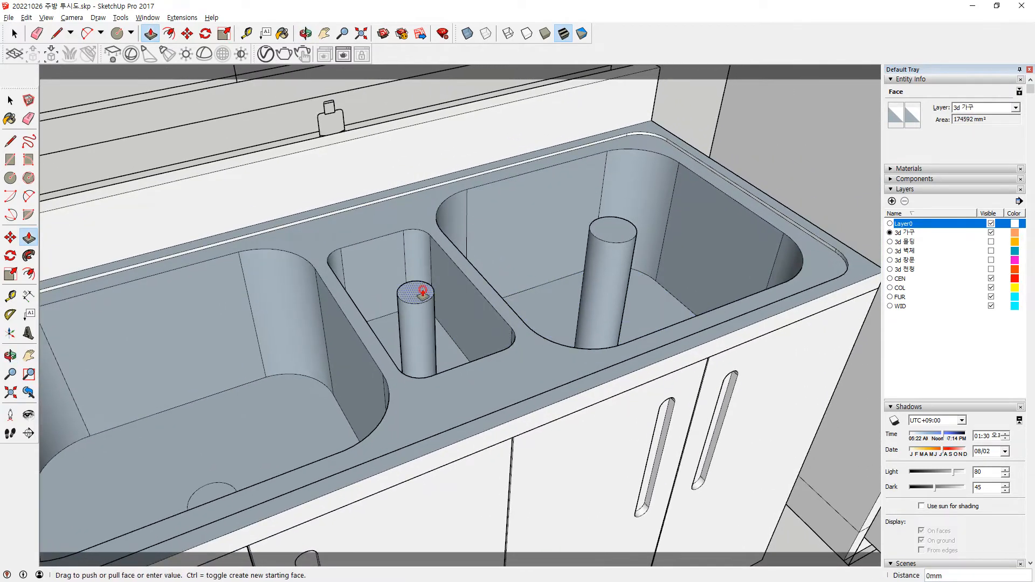
click(423, 359)
click(609, 231)
click(629, 295)
scroll(547, 324, down, 5)
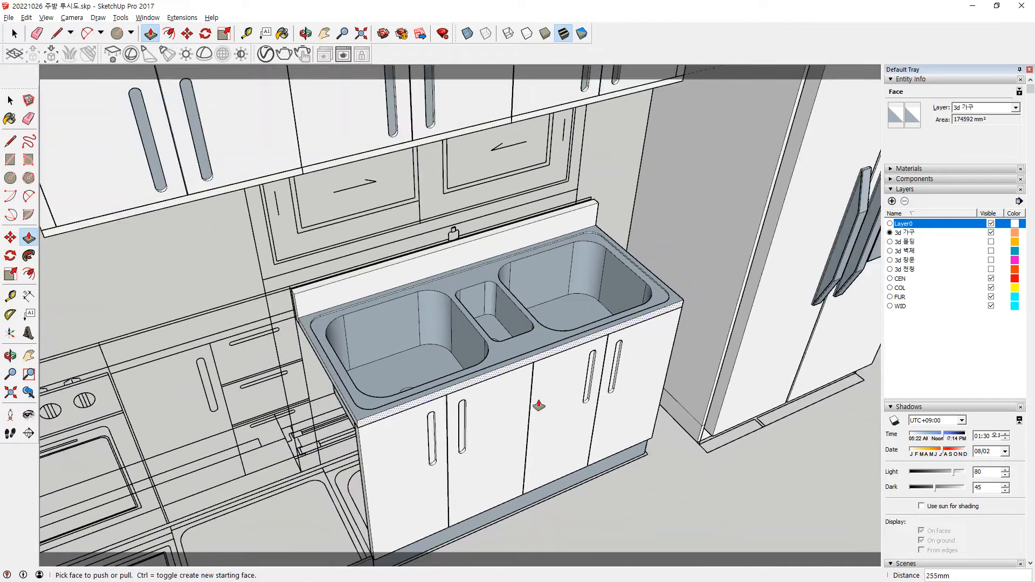
key(space)
middle_drag(629, 492, 257, 216)
scroll(421, 319, up, 5)
middle_drag(597, 323, 488, 369)
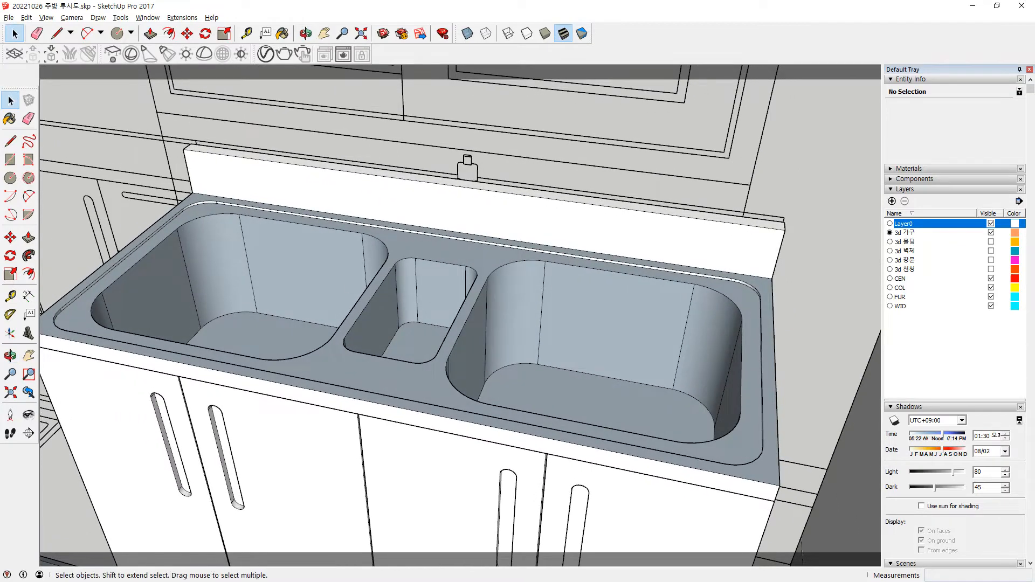
Draw a rectangle on open ground beside the kitchen model and pull it up into a box about 1216 mm high.
scroll(269, 268, down, 10)
middle_drag(269, 268, 361, 267)
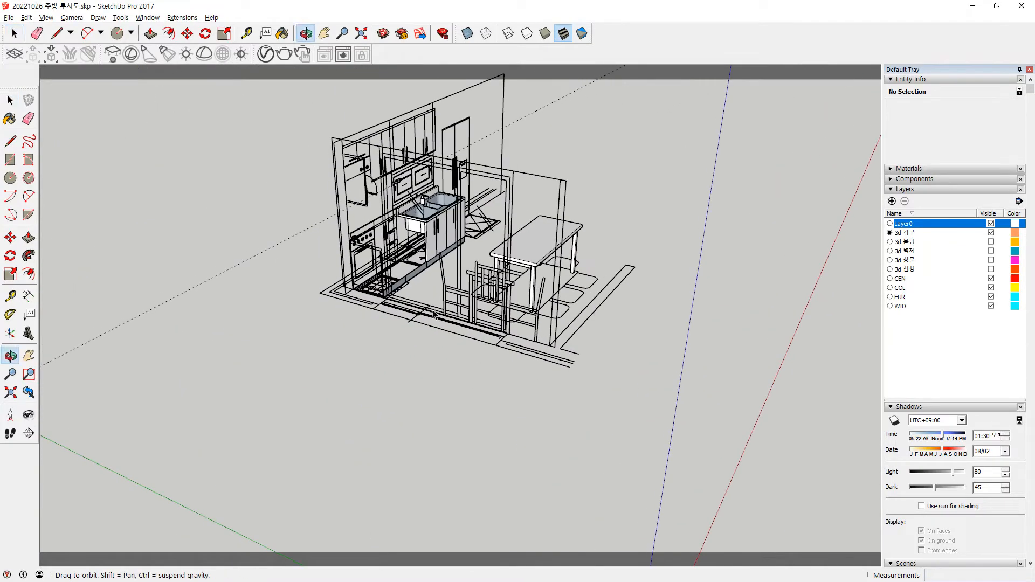
click(11, 160)
click(152, 355)
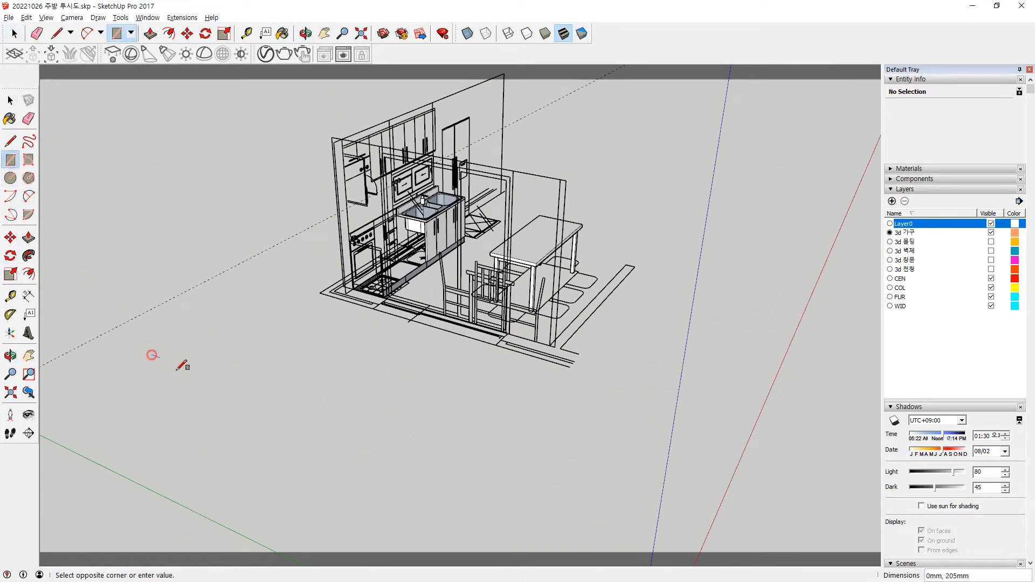
click(176, 406)
click(28, 237)
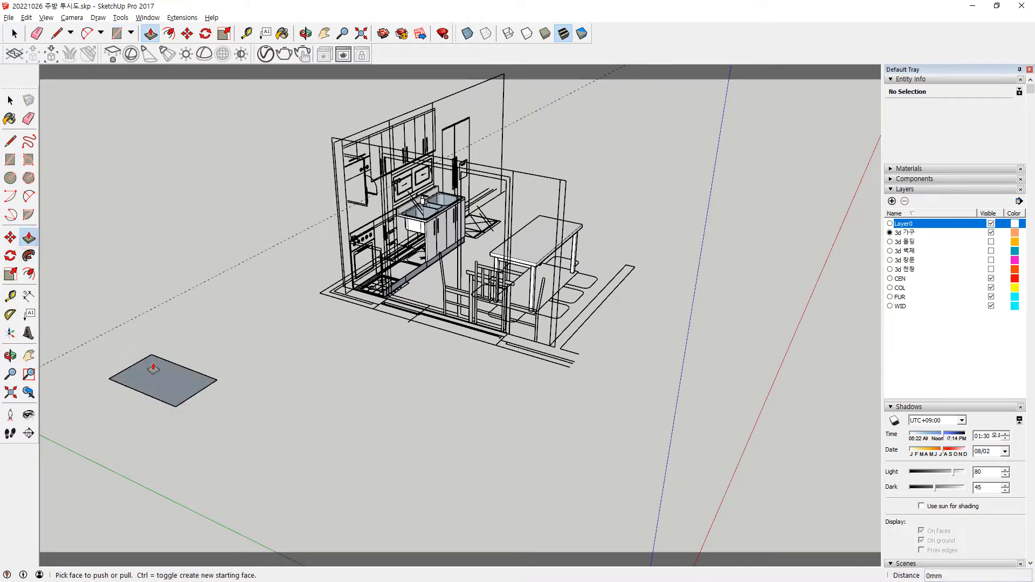
click(159, 372)
click(160, 283)
Select all of the box's geometry and make it a group.
key(c)
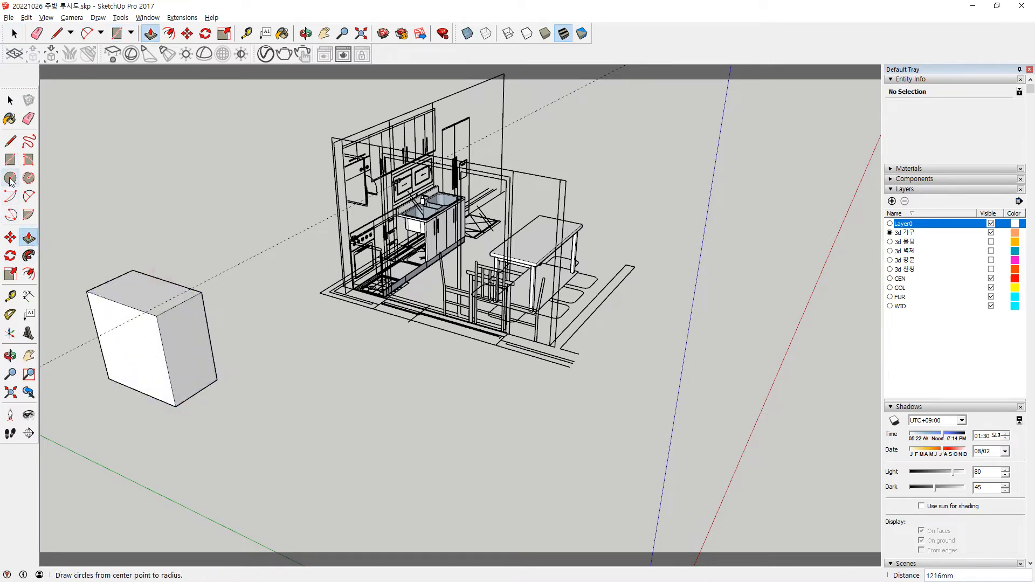
key(space)
triple_click(151, 295)
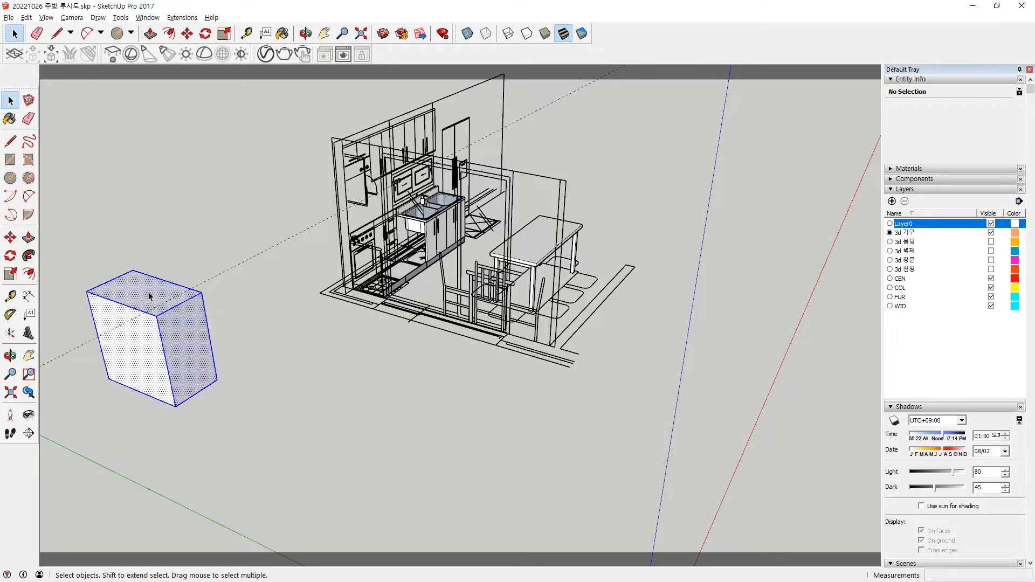
right_click(150, 296)
key(g)
click(244, 402)
Draw a circle overlapping the box's near corner and pull it up into a cylinder lower than the box.
key(c)
click(209, 409)
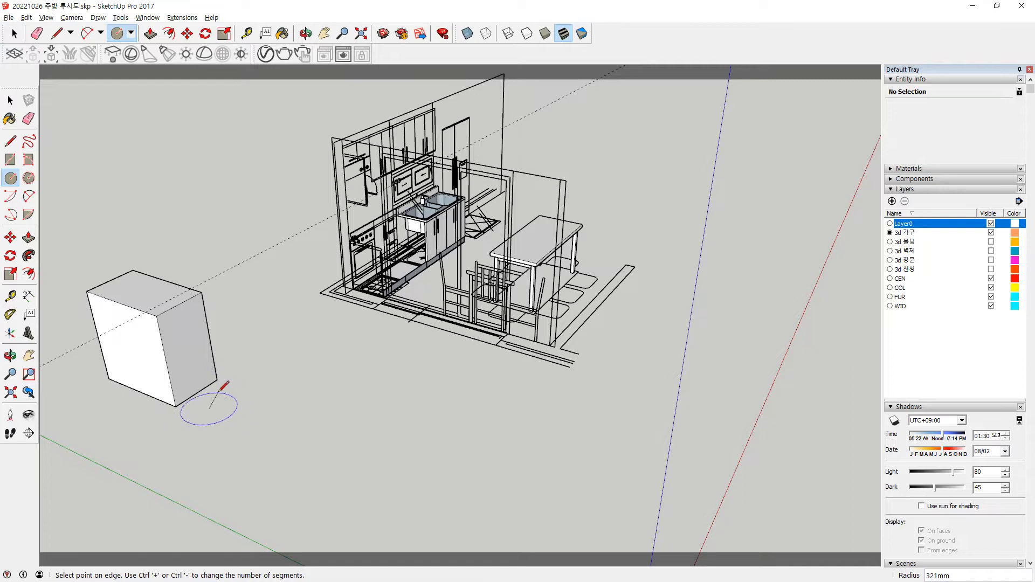
click(249, 384)
click(28, 237)
click(225, 403)
click(247, 357)
Select the whole cylinder and make it a separate group.
key(space)
click(218, 349)
right_click(218, 349)
key(g)
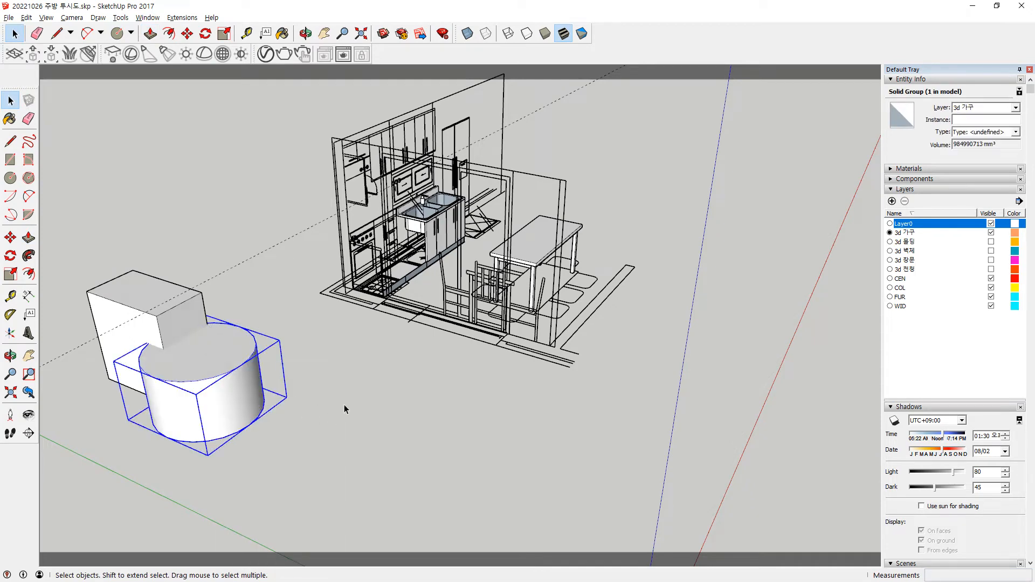
click(345, 405)
Try merging the box and the cylinder into one solid with Union, and undo it.
middle_drag(93, 352, 373, 345)
scroll(369, 373, up, 3)
shift+middle_drag(457, 398, 303, 295)
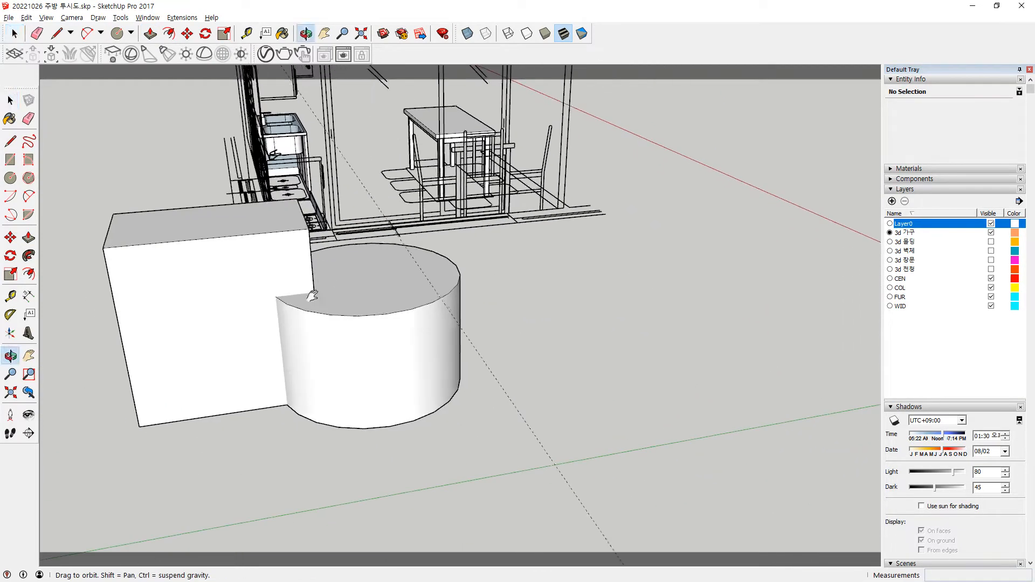
scroll(303, 294, up, 2)
click(120, 18)
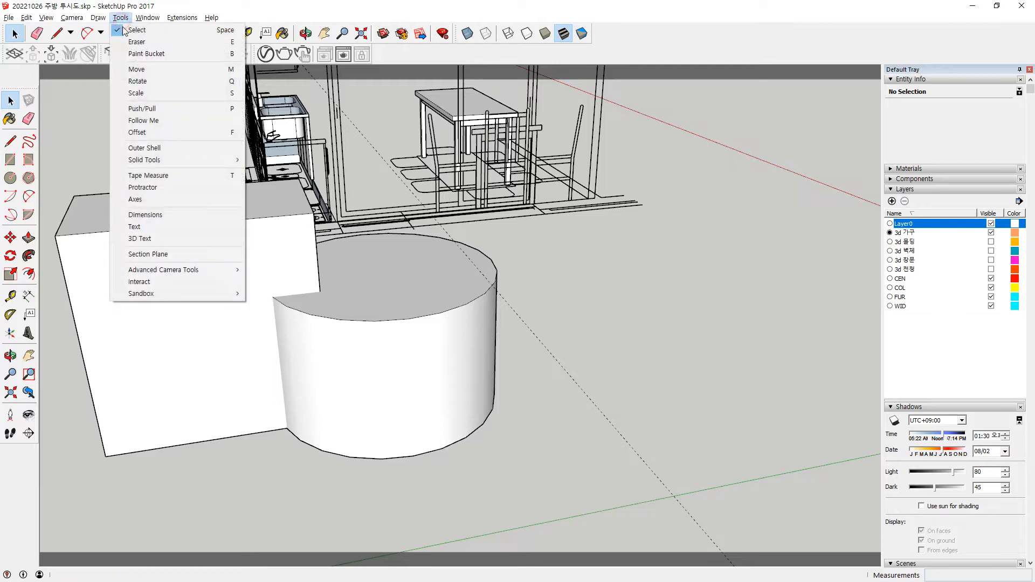
mouse_move(169, 168)
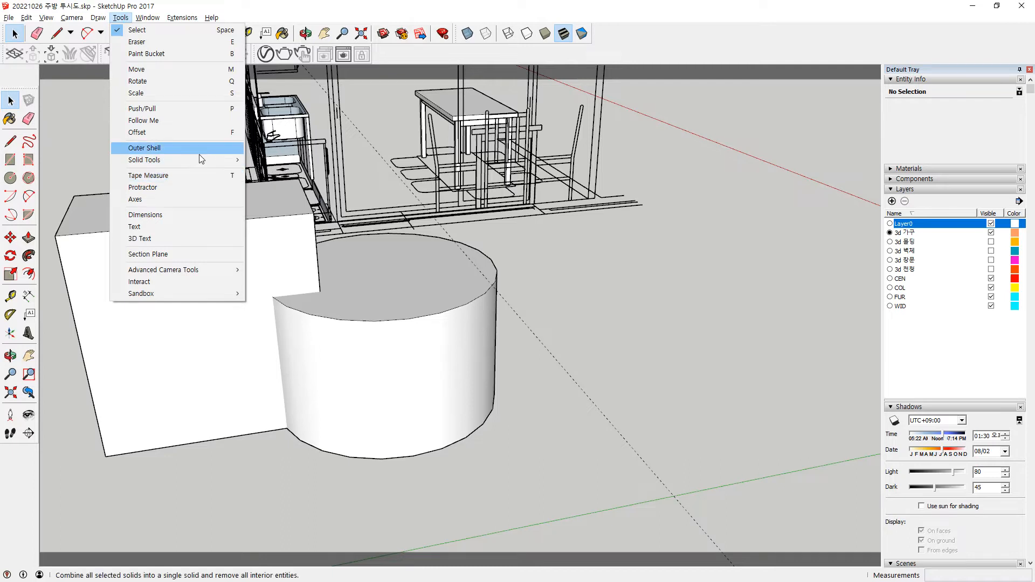
click(277, 170)
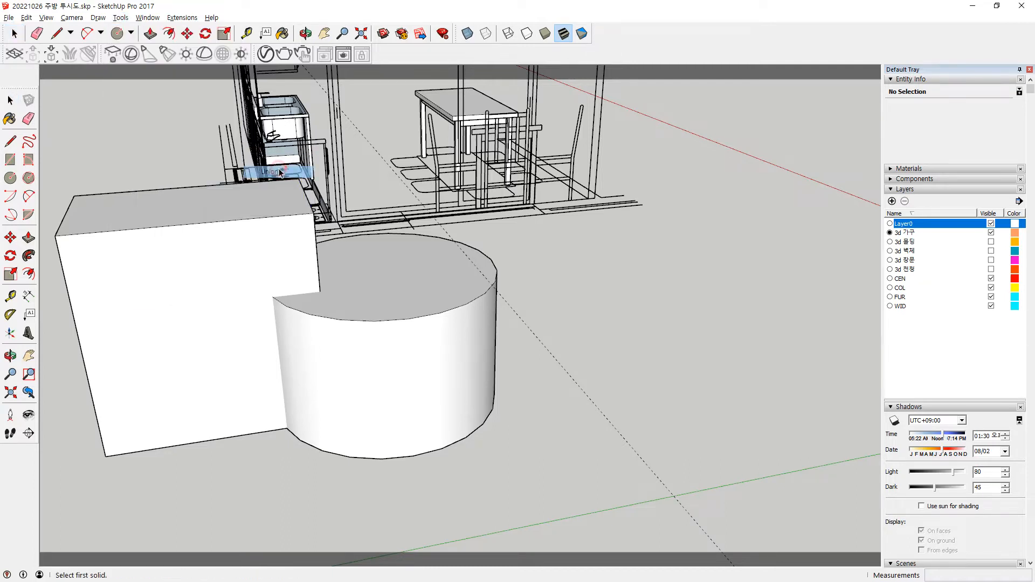
click(198, 256)
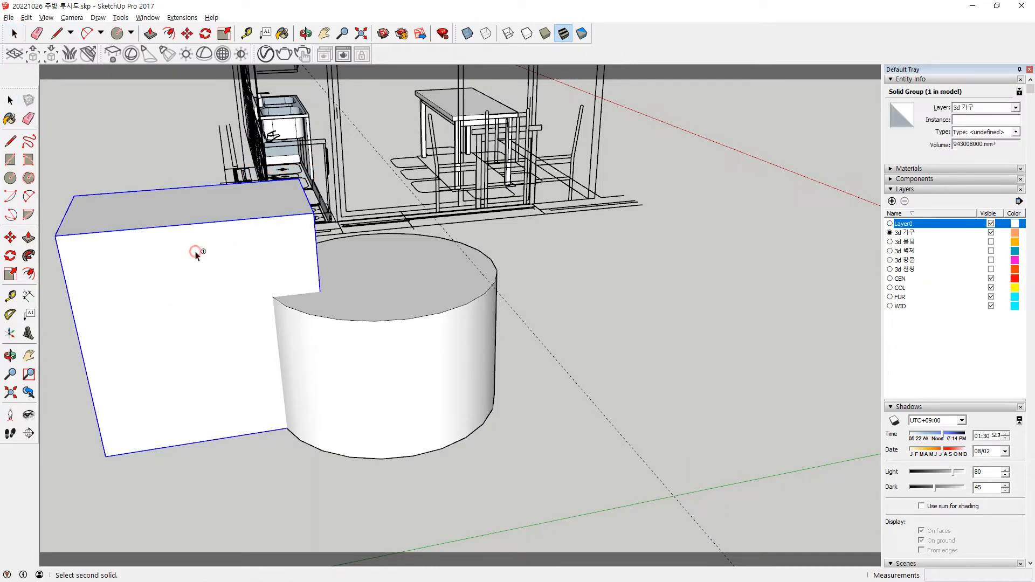
click(395, 292)
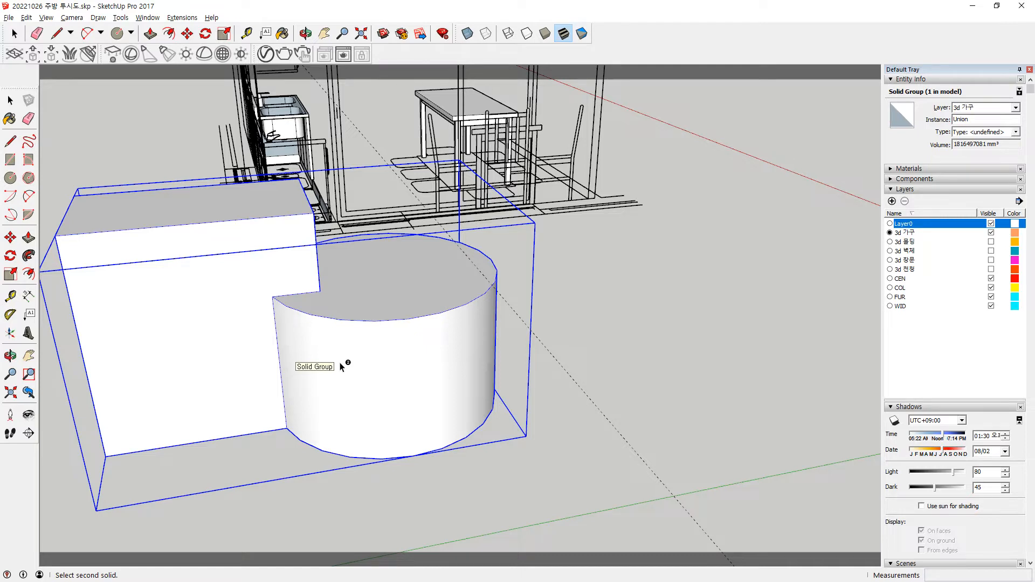
key(ctrl+z)
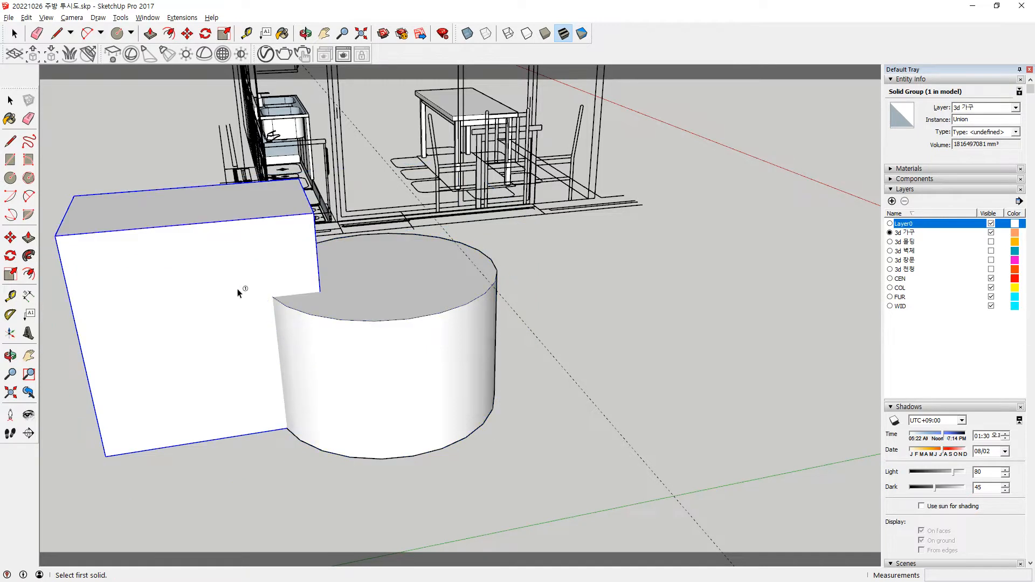
Try Intersect on the box and the cylinder to keep only their overlapping volume, and undo it.
click(145, 18)
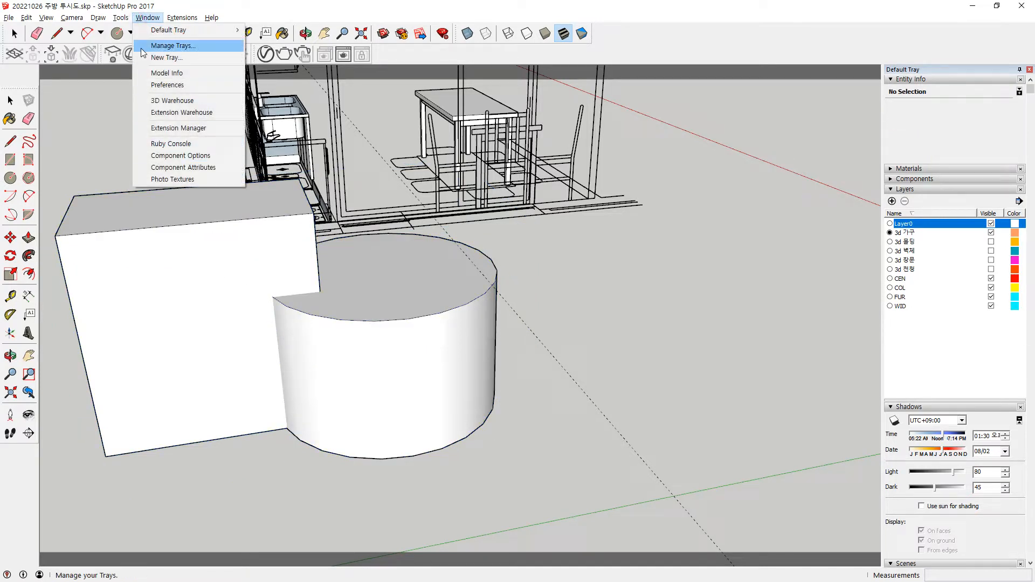
mouse_move(120, 18)
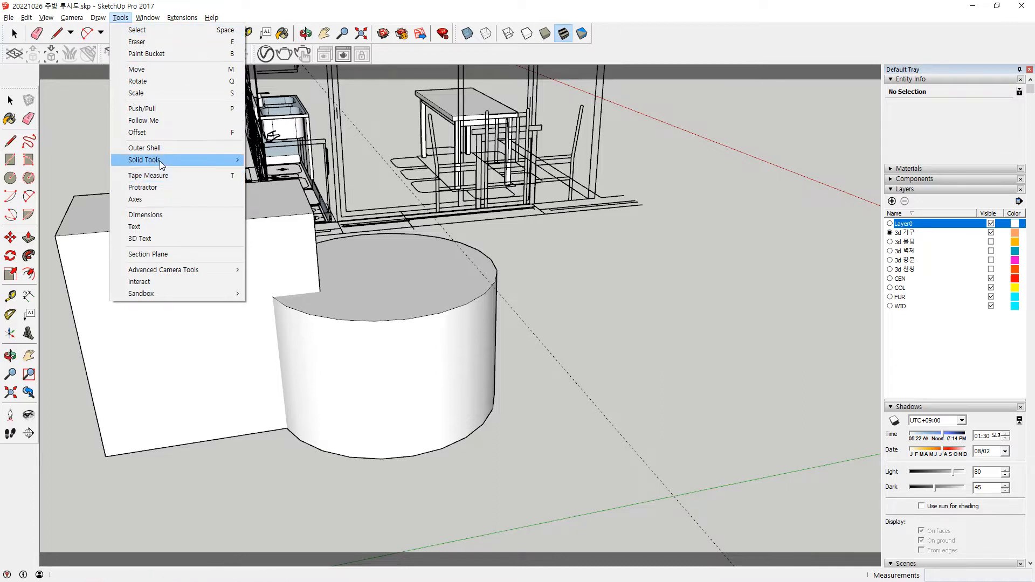
mouse_move(227, 160)
click(266, 184)
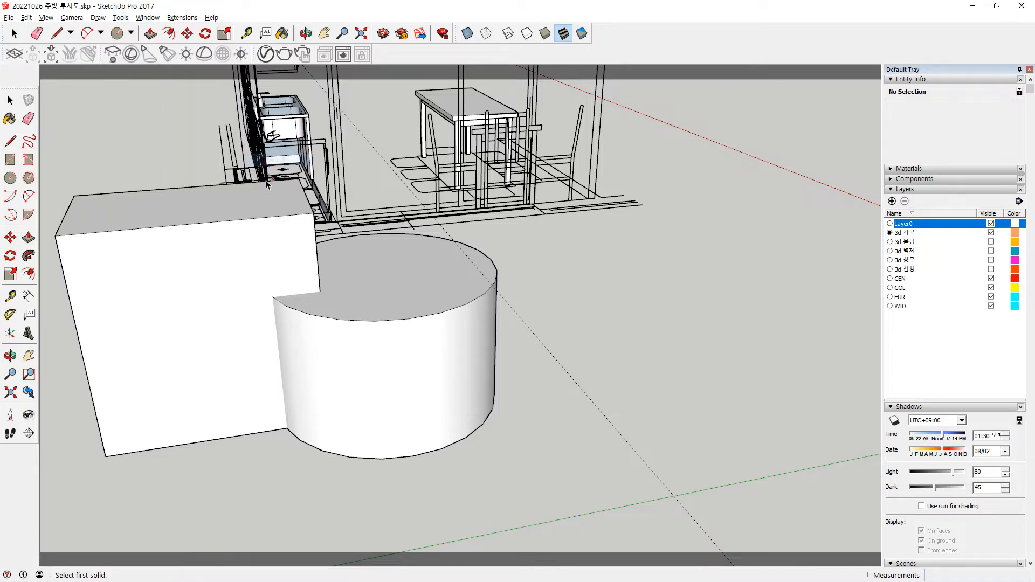
click(243, 229)
click(371, 265)
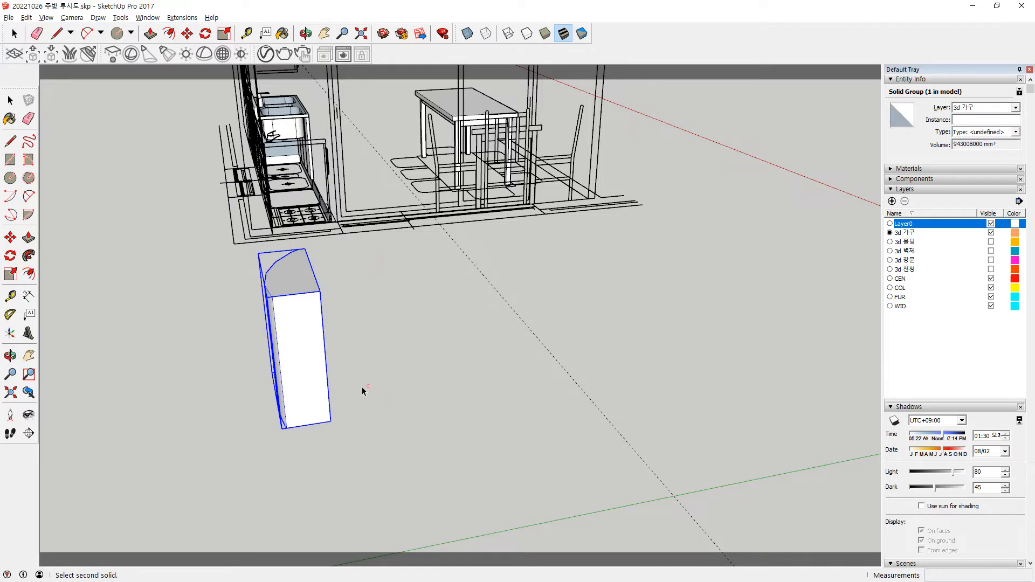
key(ctrl+z)
Try Subtract to cut the cylinder out of the box, inspect the cut corner, and undo it.
click(119, 17)
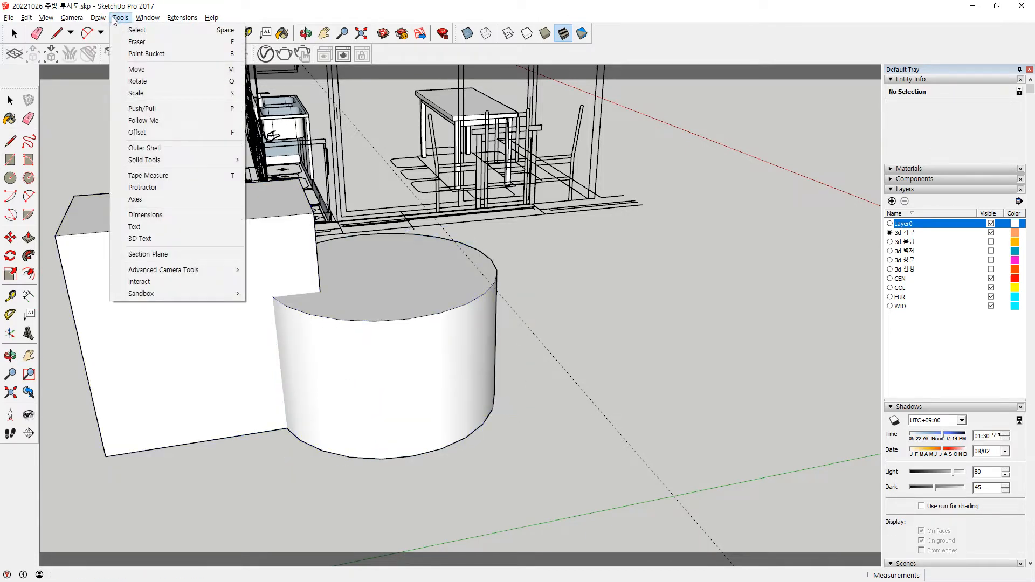
mouse_move(167, 160)
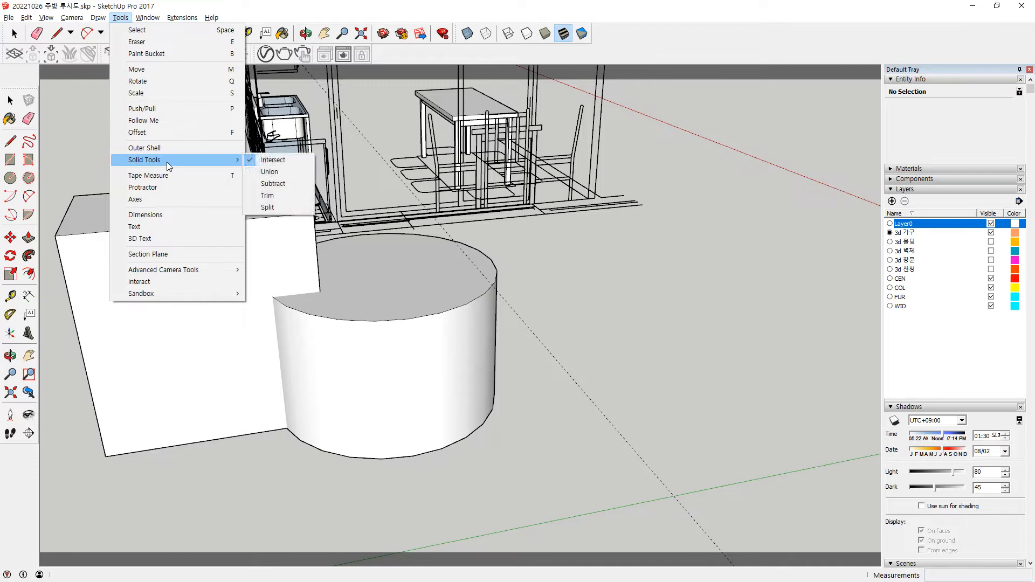
click(300, 184)
click(340, 256)
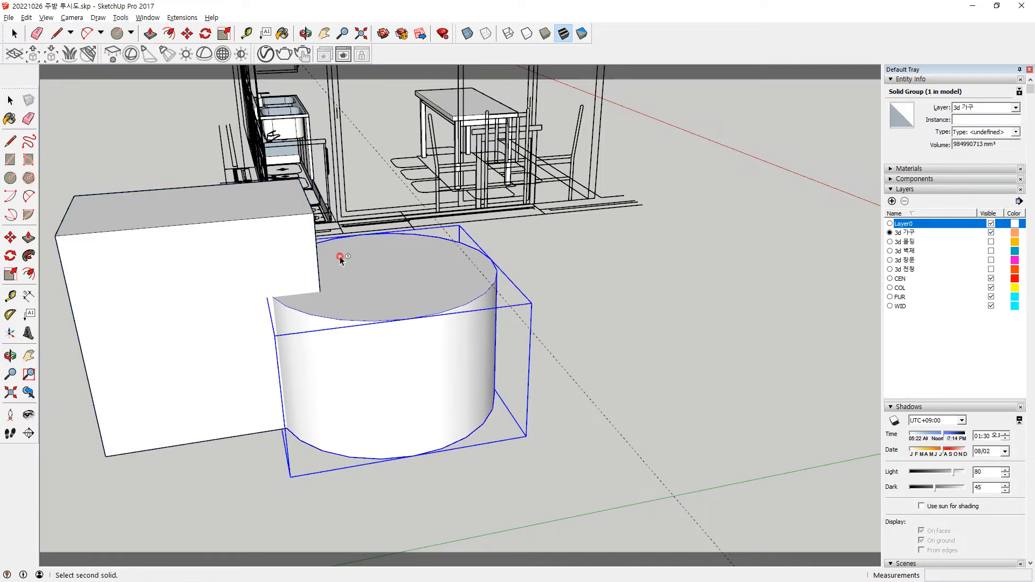
click(200, 233)
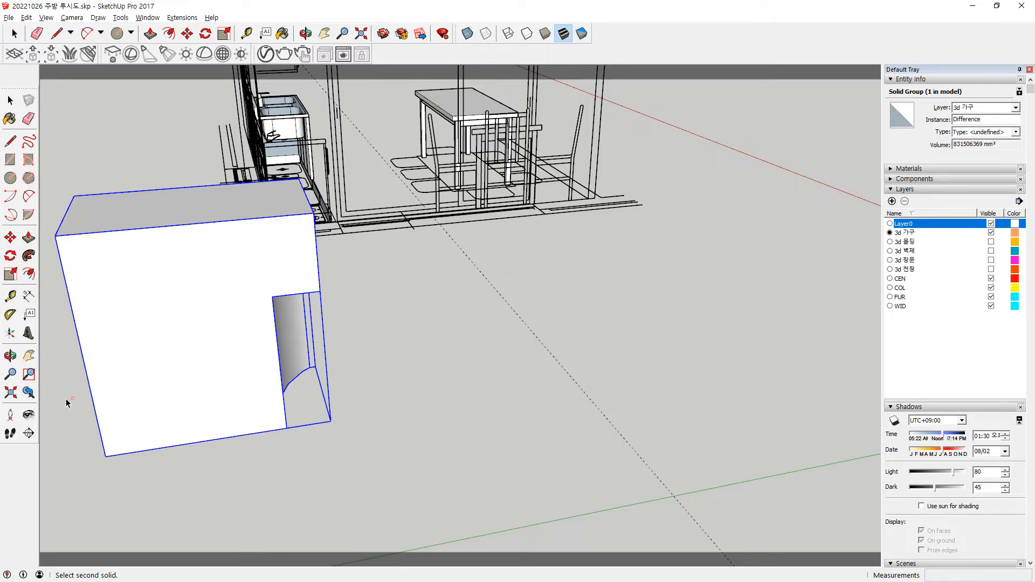
middle_drag(404, 281, 266, 270)
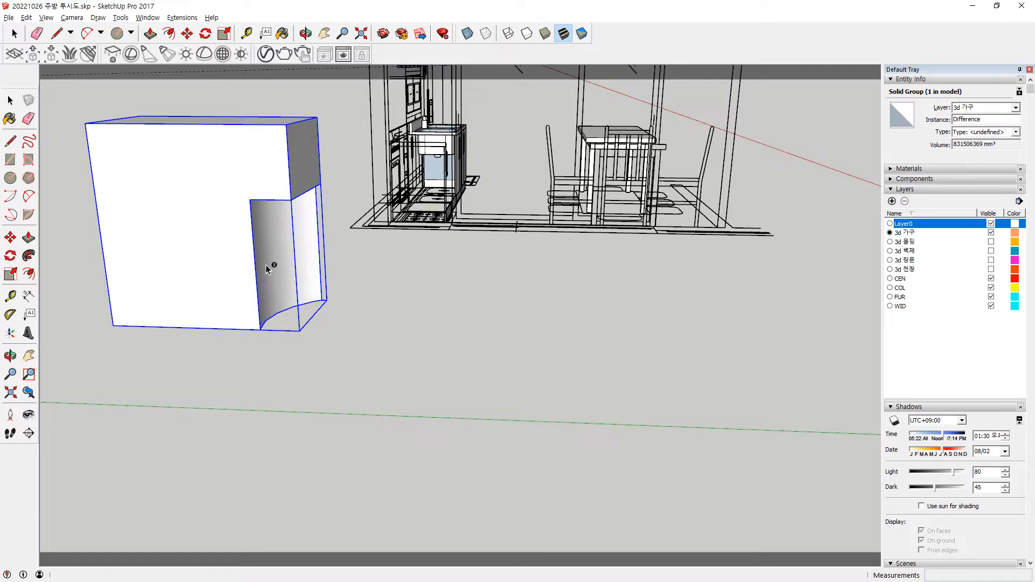
key(ctrl+z)
Try Subtract again with the cylinder as first solid and the box as second, and undo the cut.
middle_drag(296, 296, 377, 360)
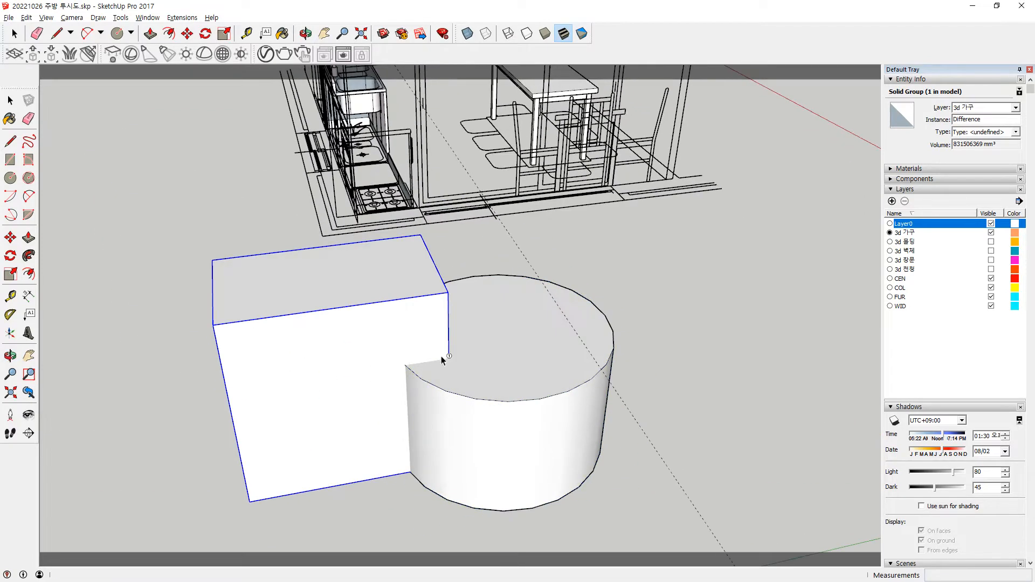
middle_drag(442, 360, 381, 314)
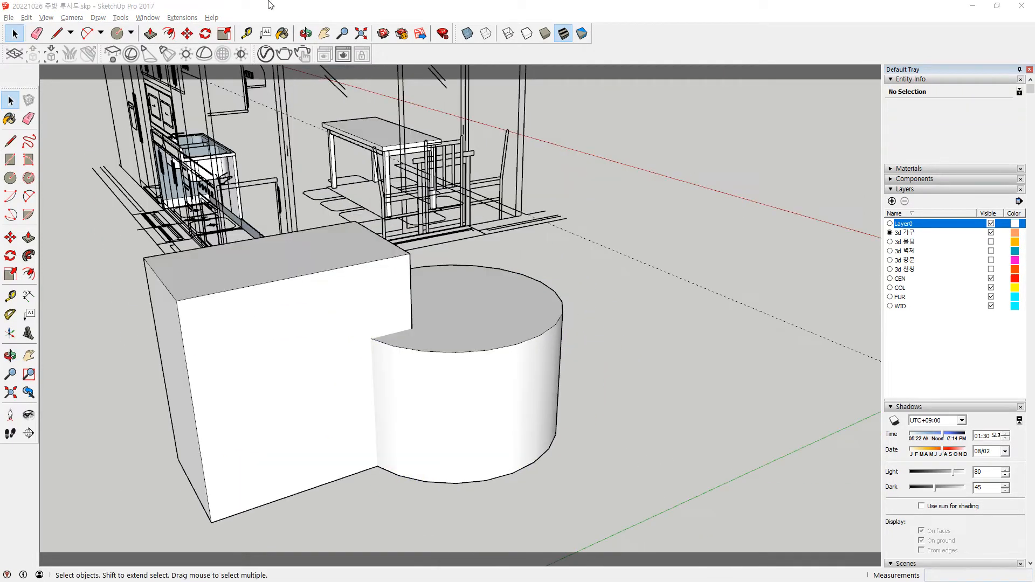
click(108, 19)
mouse_move(120, 18)
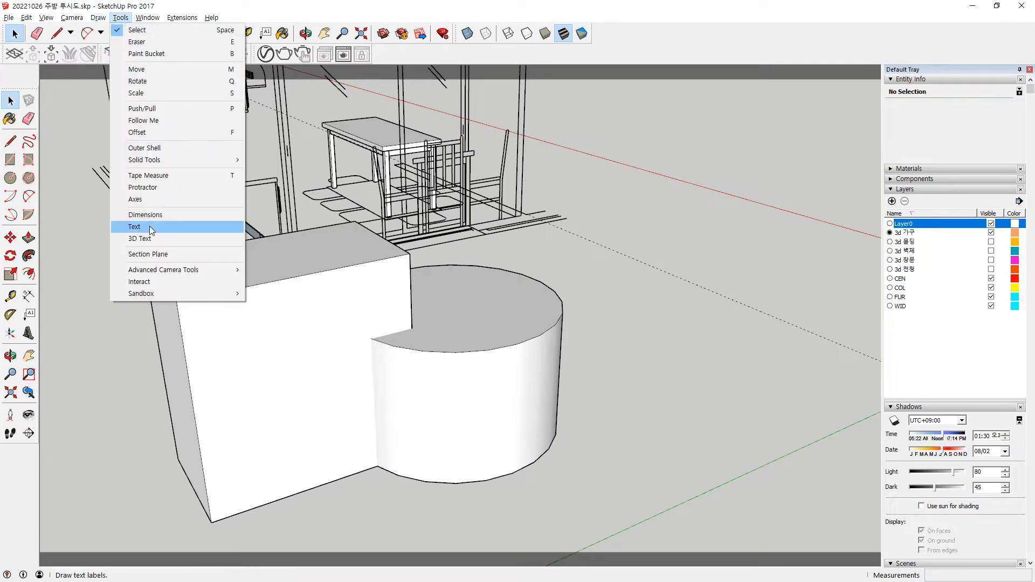
mouse_move(164, 160)
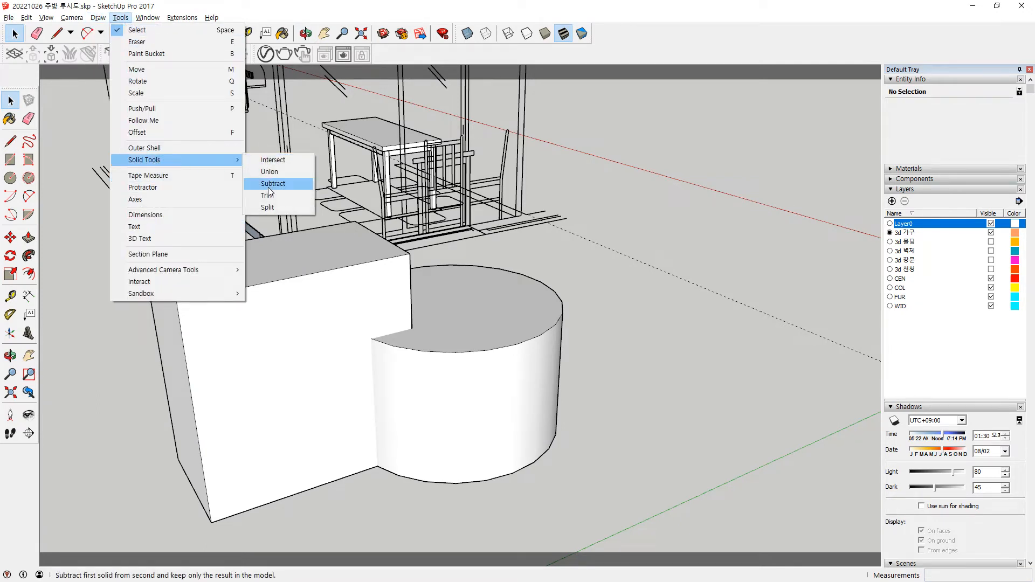
click(267, 185)
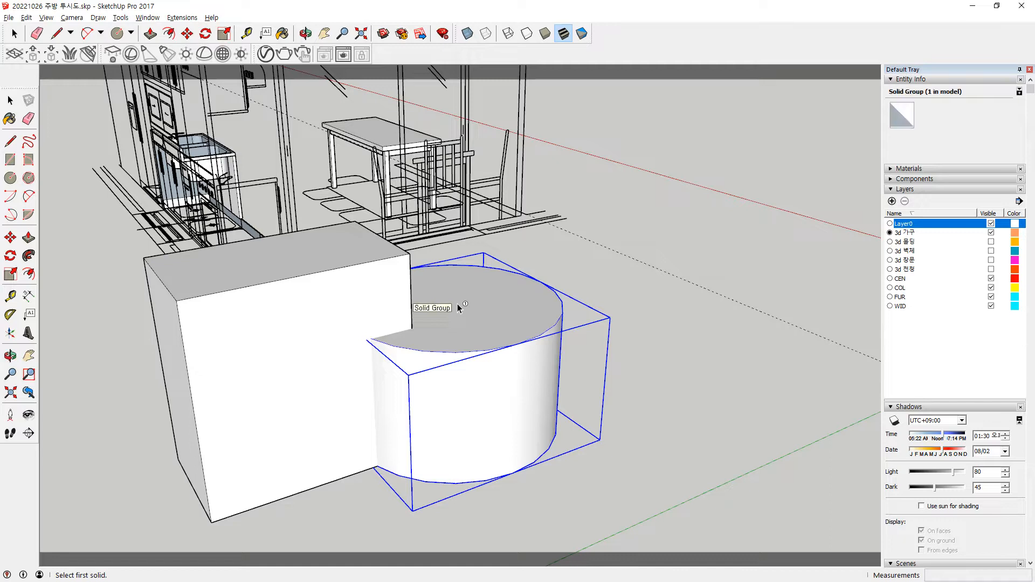
click(457, 303)
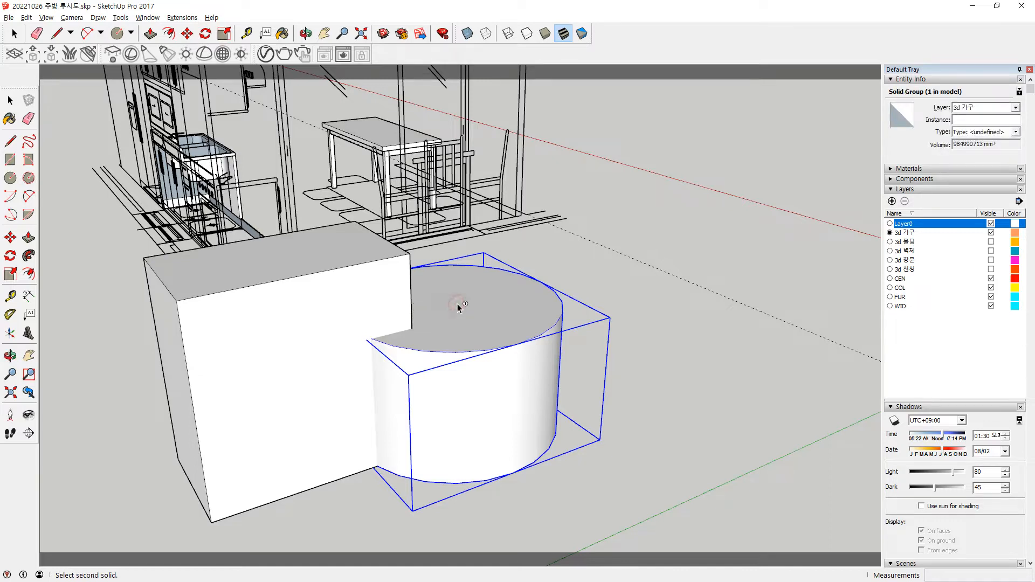
click(322, 295)
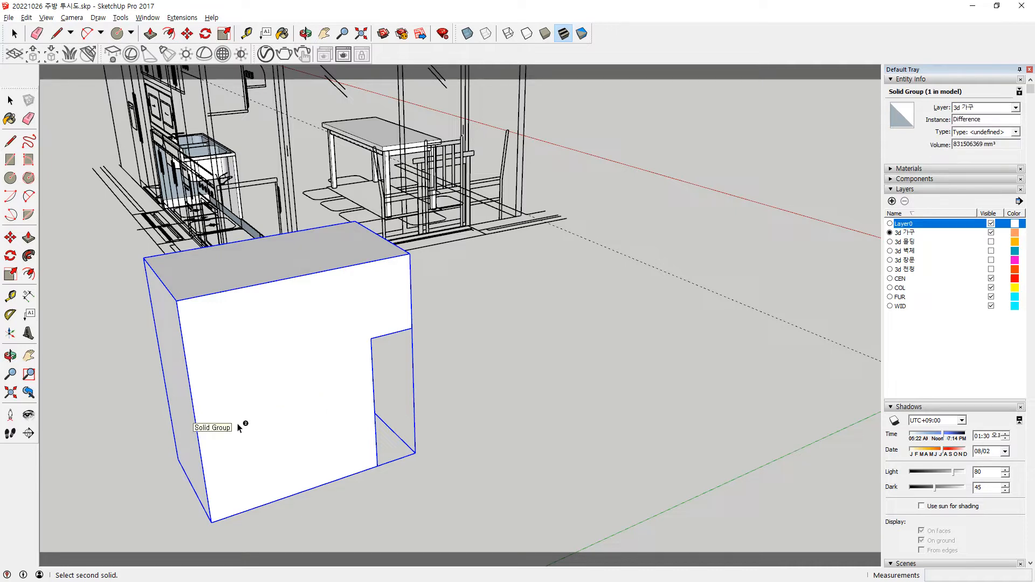
key(ctrl+z)
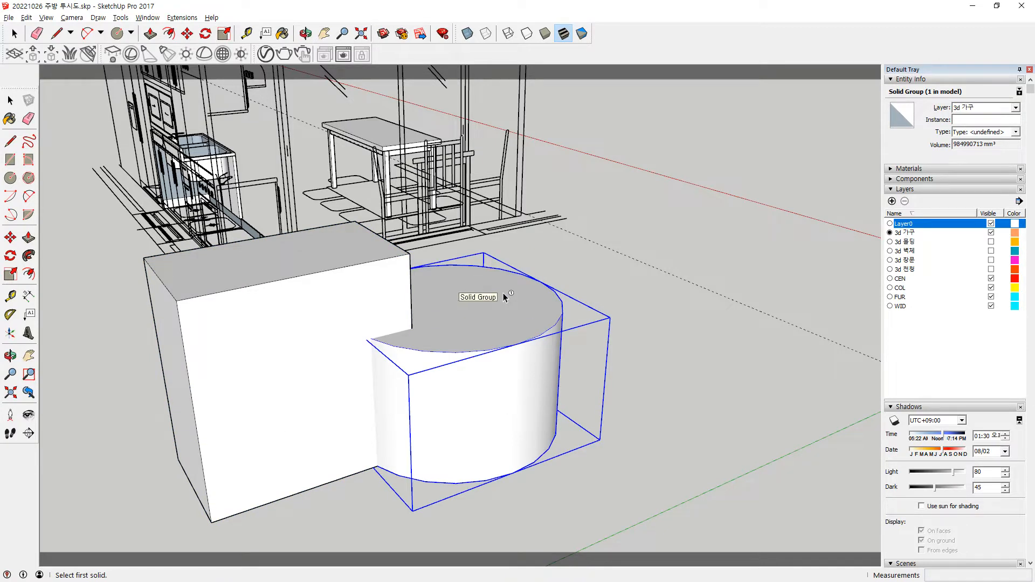
Repeat the subtraction of the cylinder from the box, view the curved recess from the front, and undo it.
key(super+plus)
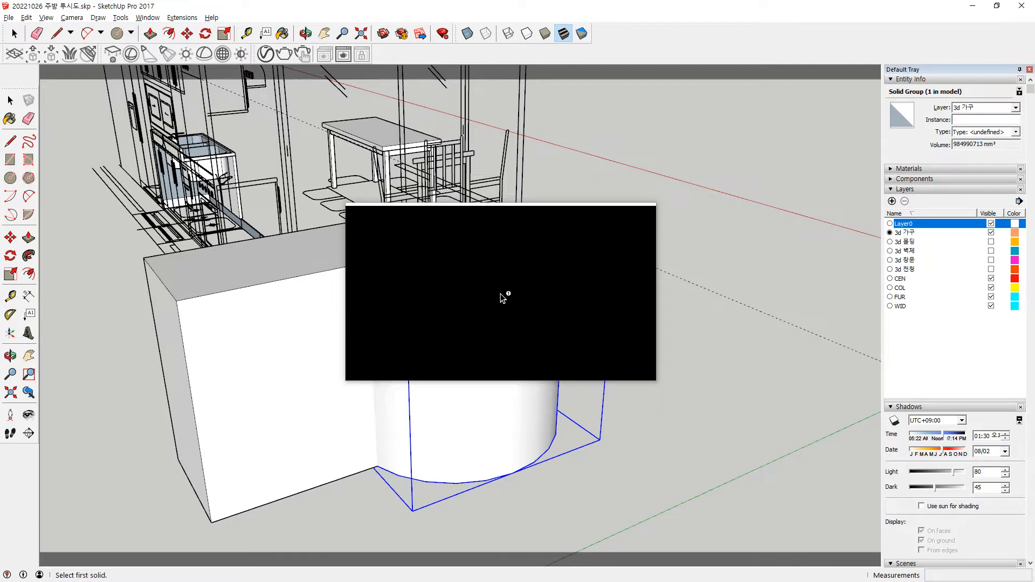
key(super+Escape)
click(491, 305)
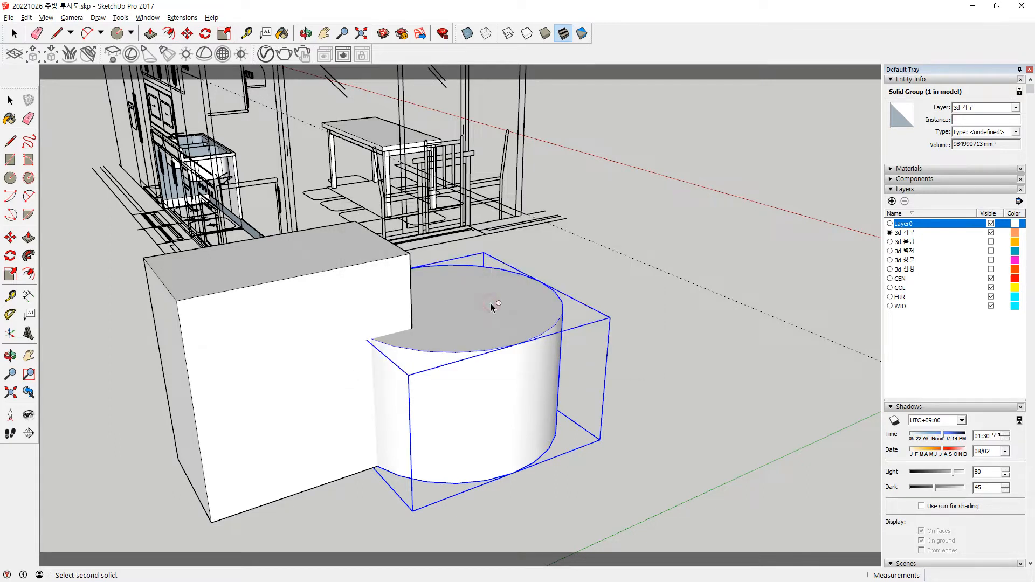
click(310, 321)
middle_drag(474, 388, 396, 381)
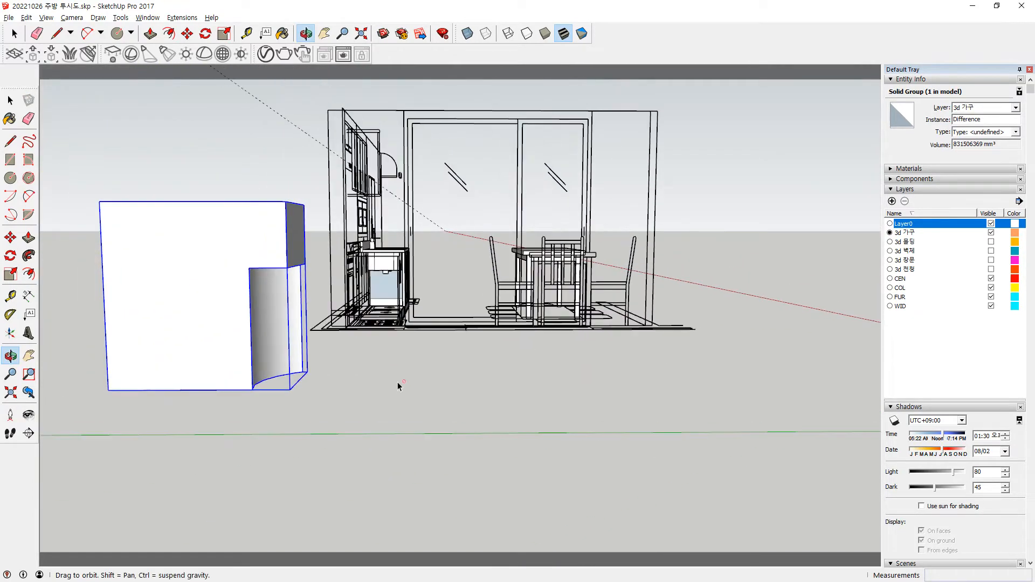
key(ctrl+z)
middle_drag(345, 319, 357, 431)
key(Escape)
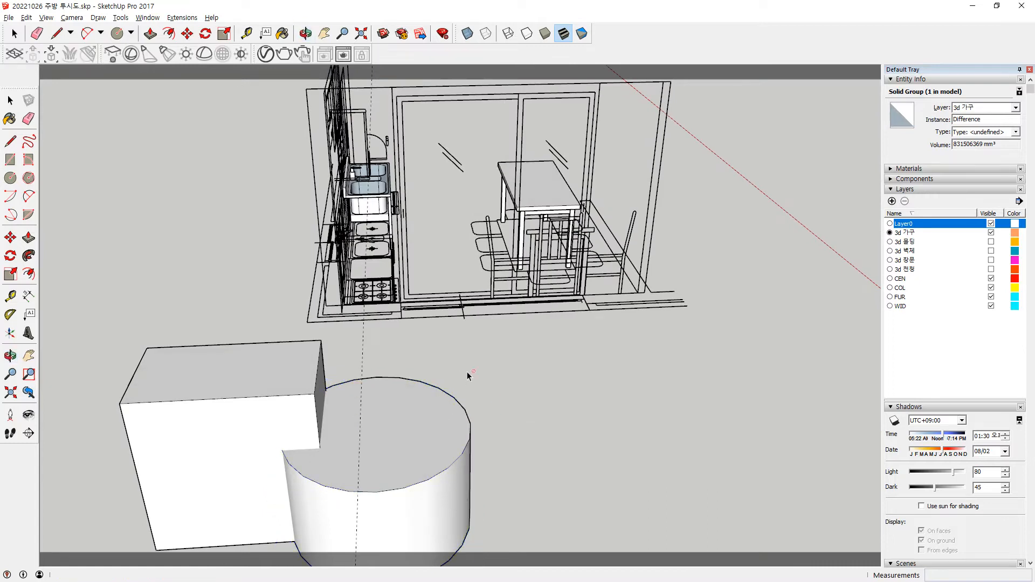
Try Trim with the cylinder as first solid and the box as second, keeping both objects.
click(121, 17)
mouse_move(152, 160)
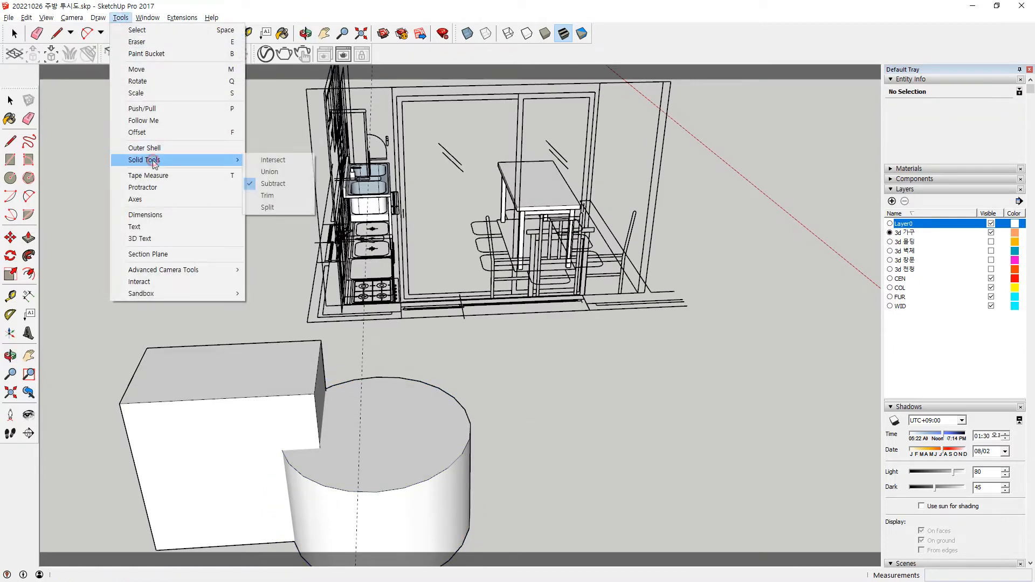
click(290, 195)
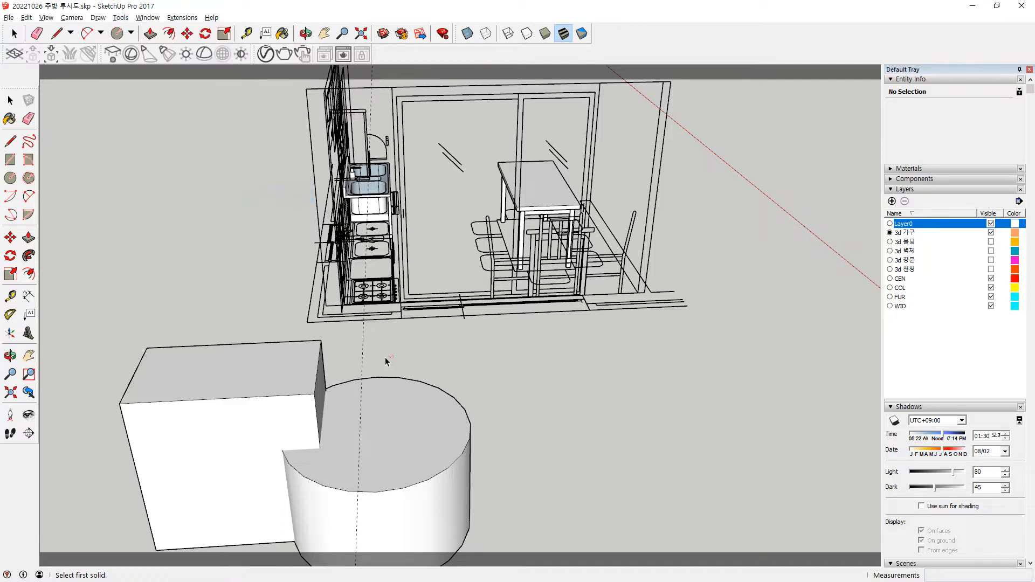
click(395, 399)
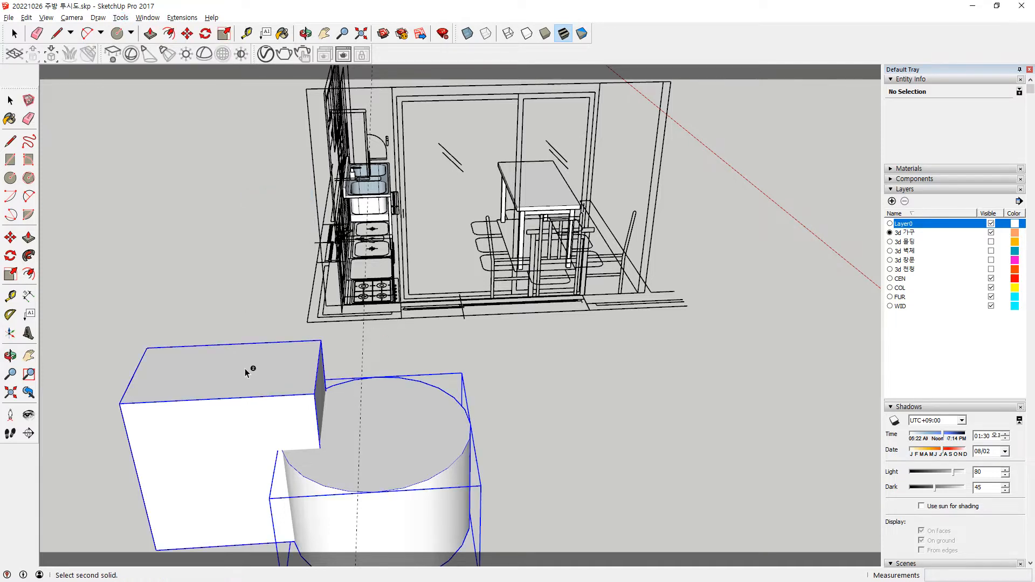
click(302, 414)
middle_drag(303, 412, 307, 269)
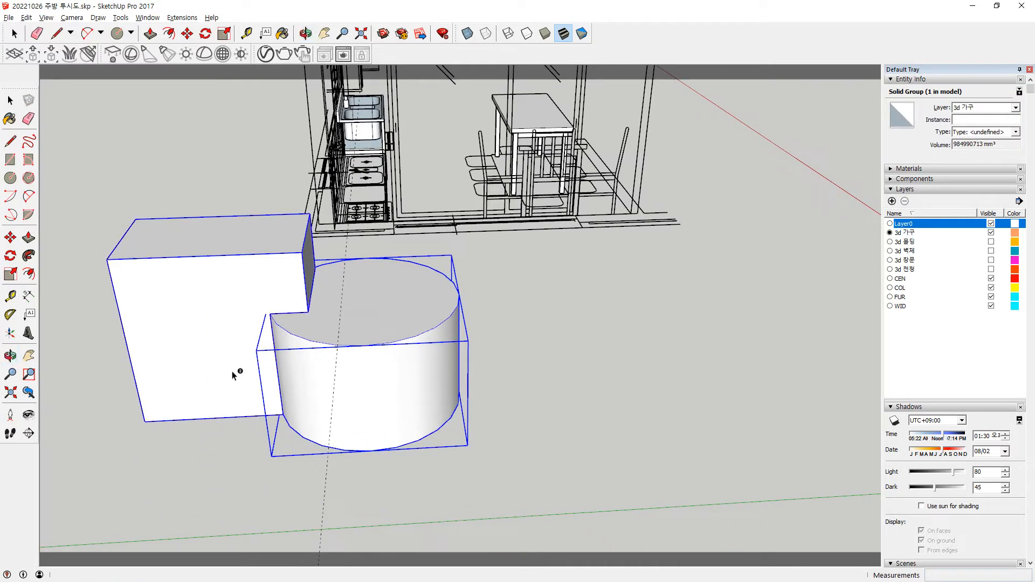
middle_drag(235, 372, 298, 390)
key(space)
click(640, 348)
Move the cylinder away from the trimmed box, inspect the curved recess from the front and above, and undo the move.
key(m)
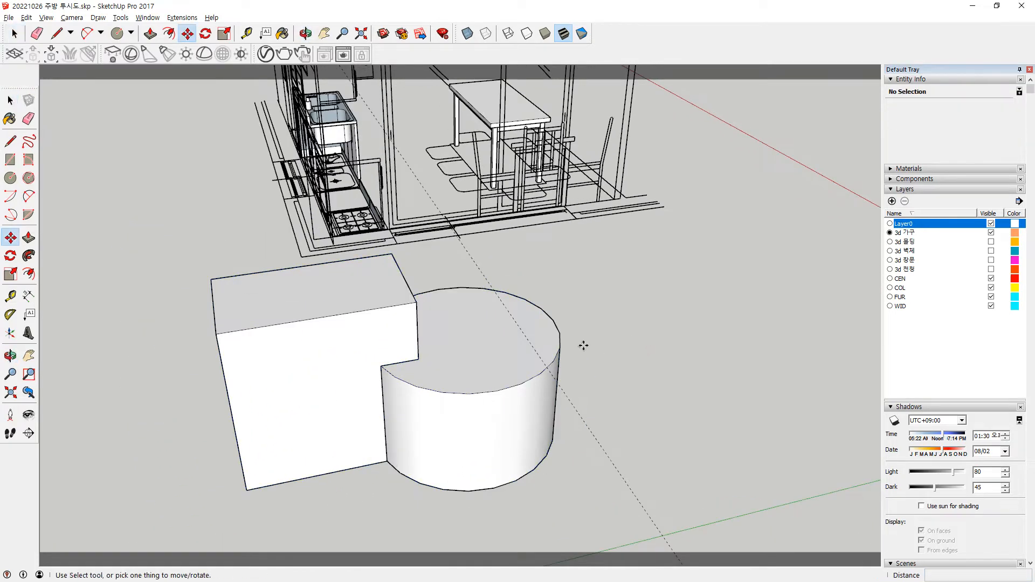
click(536, 339)
click(656, 338)
middle_drag(663, 337, 277, 358)
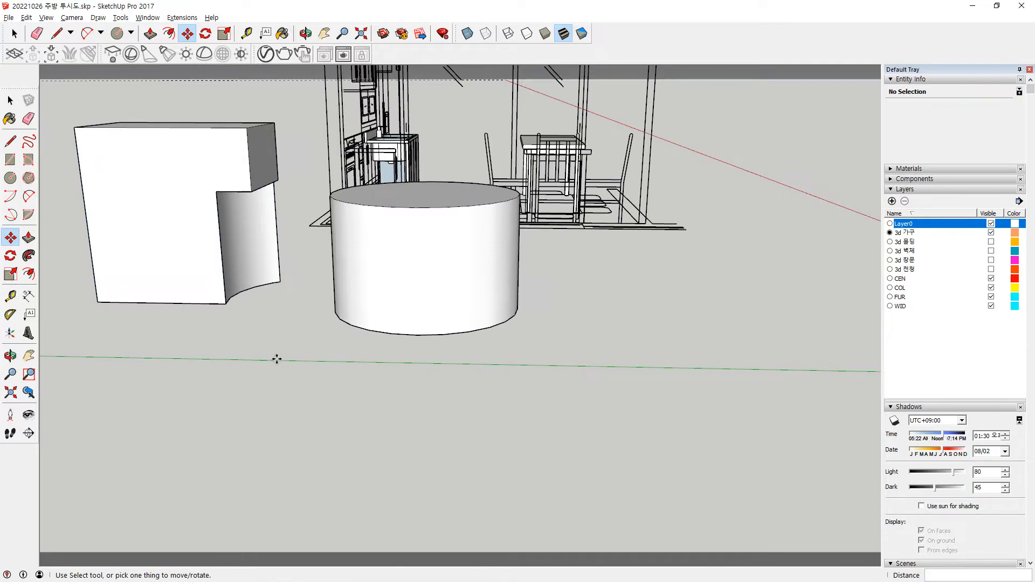
mouse_move(358, 168)
mouse_down()
mouse_move(341, 201)
mouse_move(411, 204)
mouse_move(370, 173)
mouse_up()
drag(291, 305, 243, 203)
key(Escape)
mouse_move(296, 296)
middle_down()
mouse_move(340, 204)
mouse_move(343, 411)
middle_up()
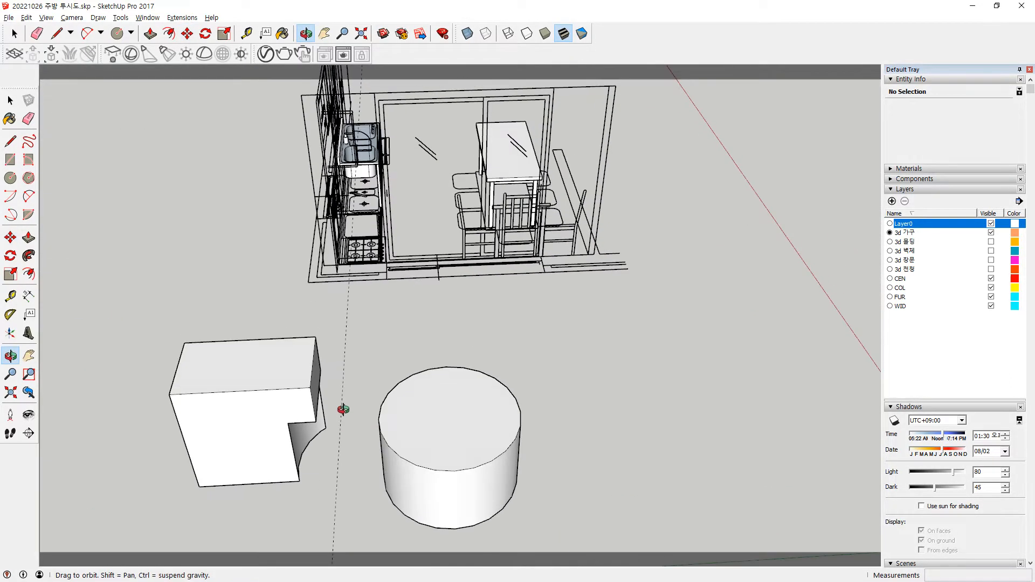
key(ctrl+z)
key(space)
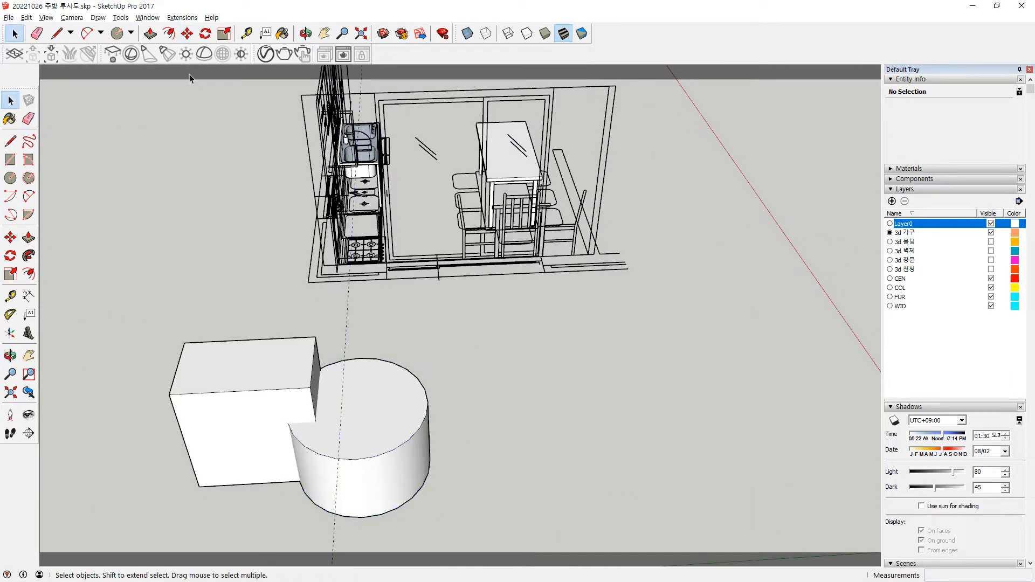
Repeat Trim on the overlapping pair, picking the cylinder first and the box second.
click(103, 16)
mouse_move(165, 162)
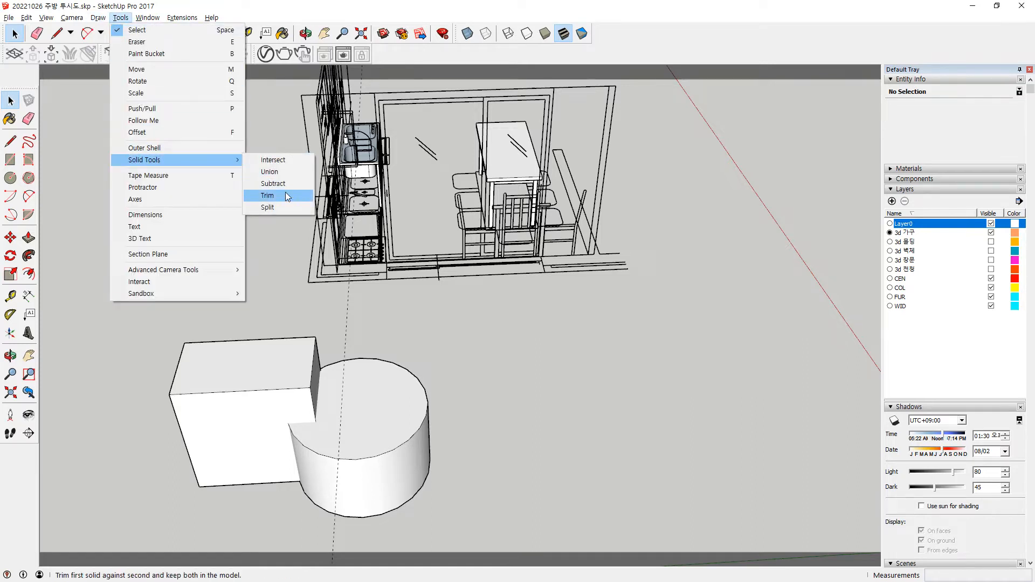
click(285, 195)
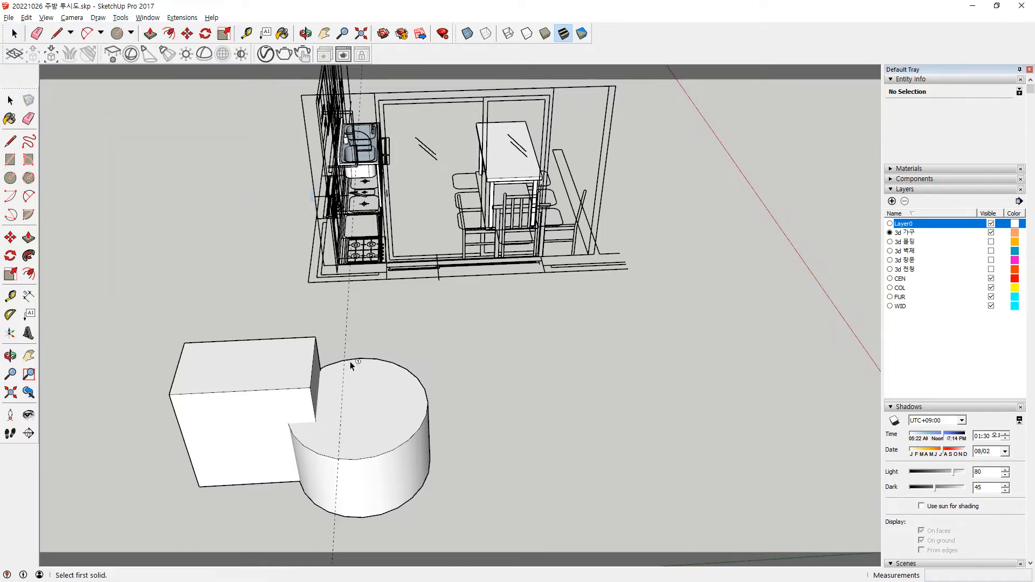
click(370, 390)
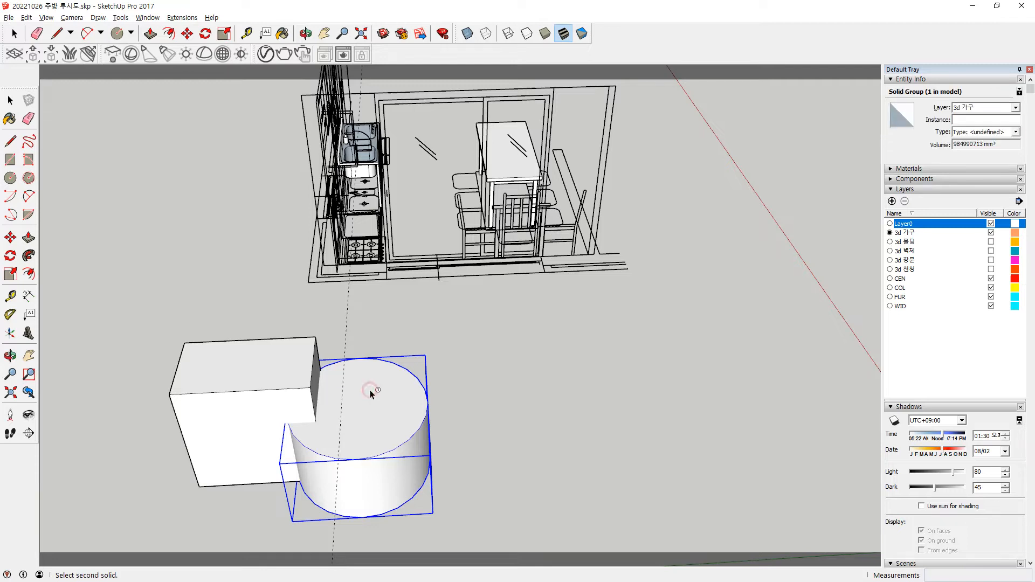
click(237, 369)
Move the cylinder aside from the box once more, and undo both the move and the trim.
key(m)
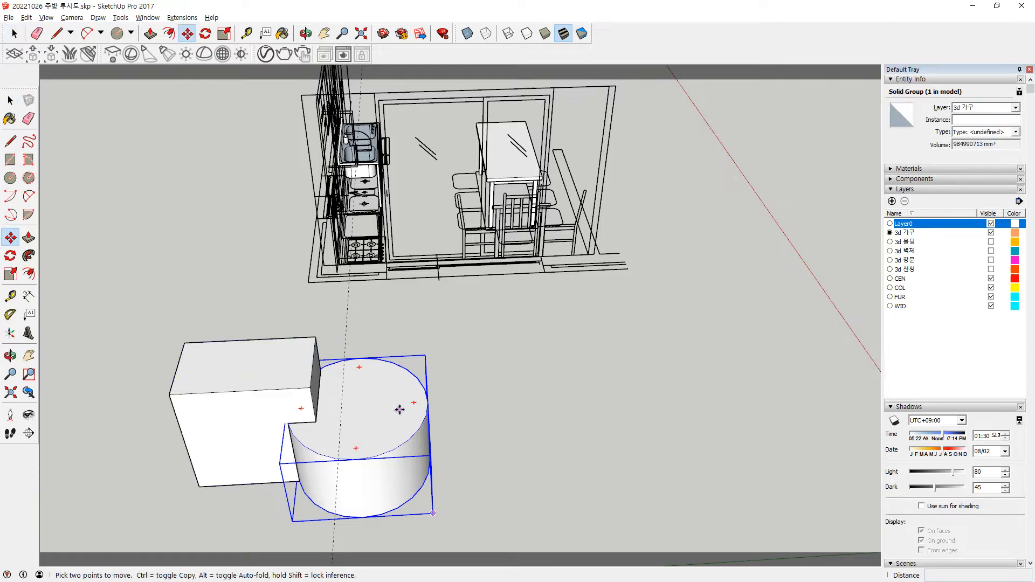
click(400, 408)
click(516, 405)
middle_drag(353, 441, 329, 318)
key(ctrl+z)
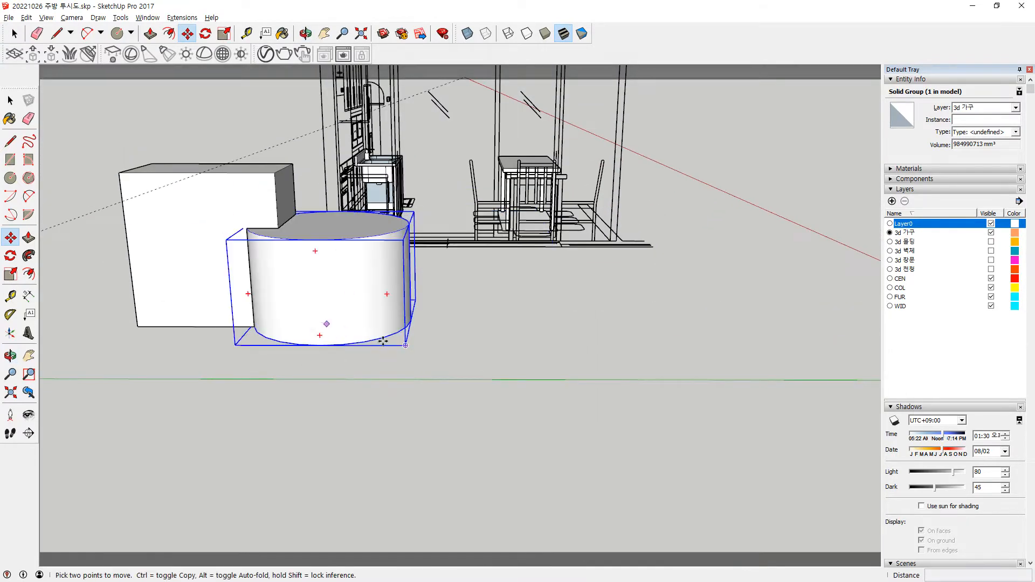
key(ctrl+z)
key(space)
click(217, 418)
Try Split on the cylinder and the box to divide them into separate pieces along their overlap.
middle_drag(247, 255, 300, 319)
click(98, 17)
mouse_move(86, 21)
mouse_move(121, 17)
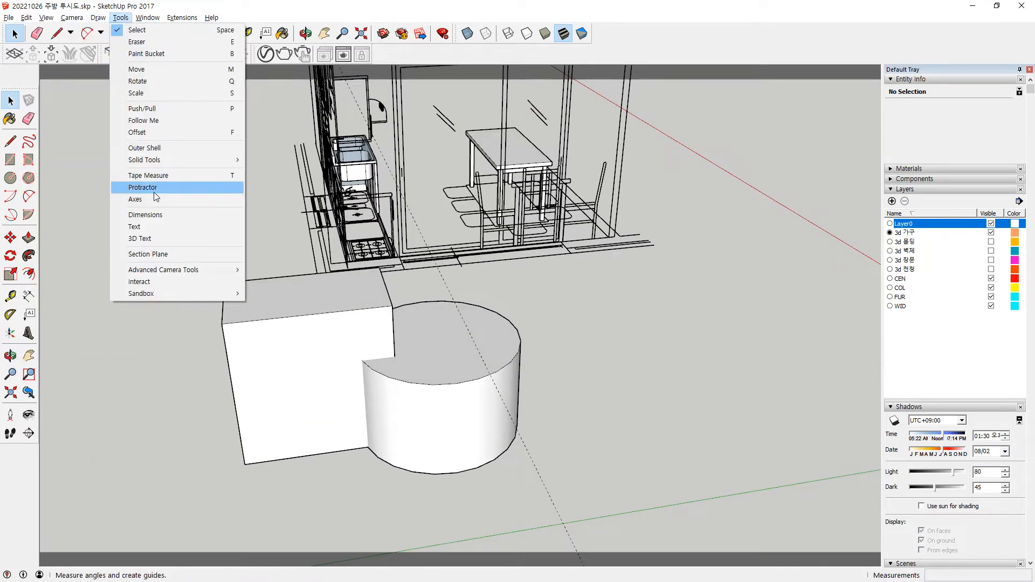
mouse_move(163, 161)
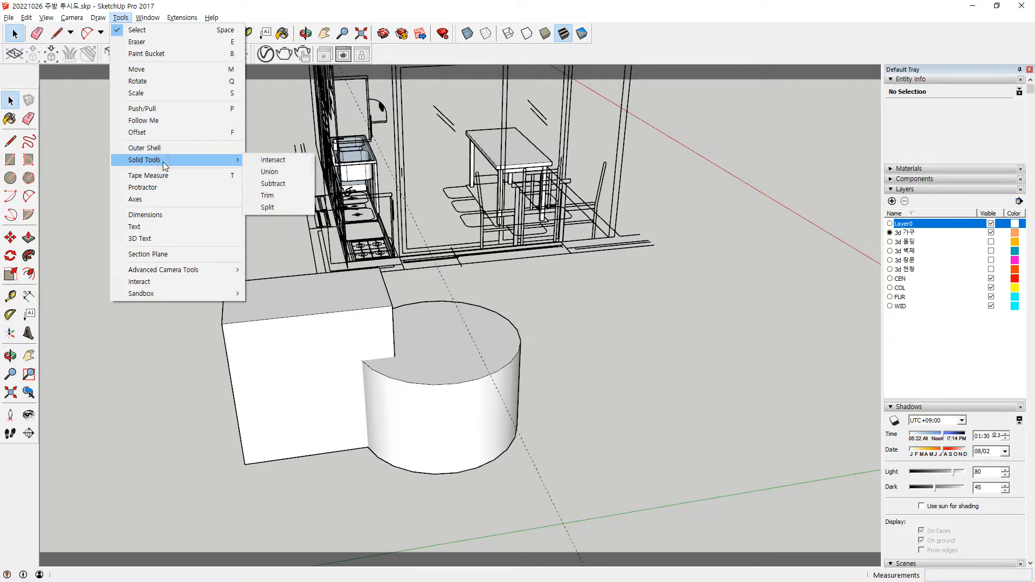
click(264, 208)
click(446, 359)
click(275, 333)
key(space)
Move the cut box away from the overlap piece and the cut cylinder about 1106 mm to the opposite side.
key(m)
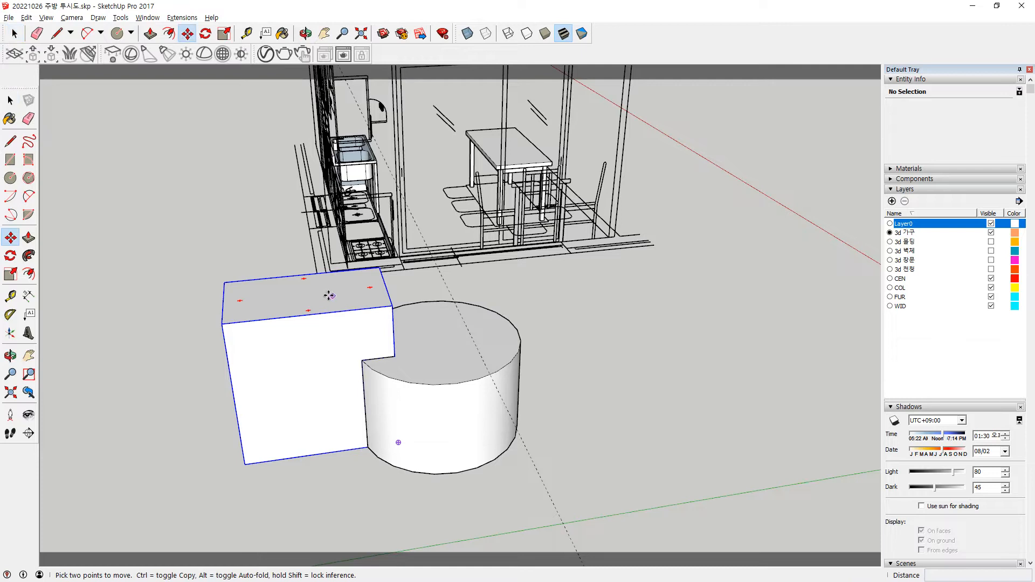
click(328, 296)
click(220, 284)
click(461, 382)
click(612, 374)
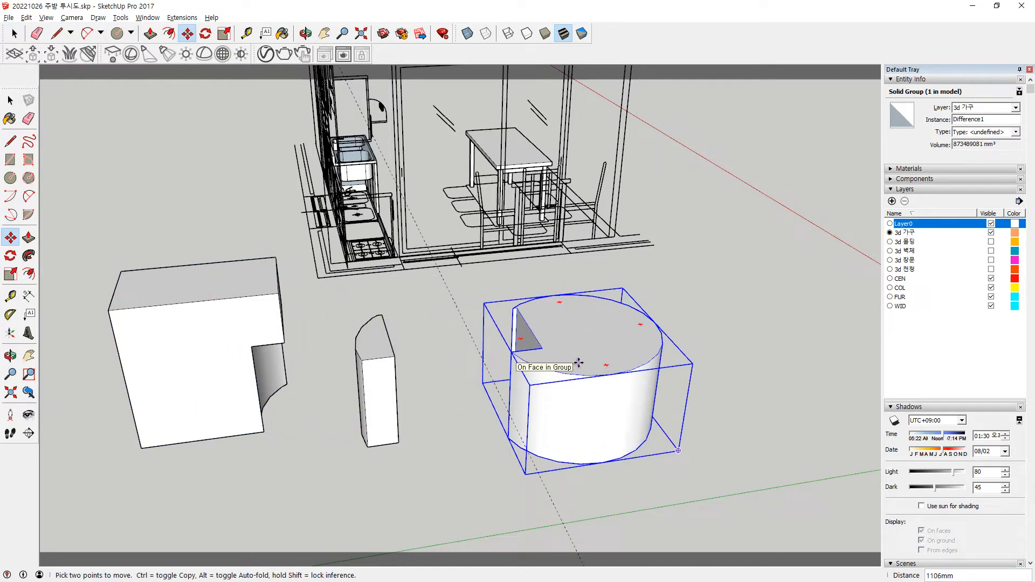
Delete the cut box, the overlap piece and the cut cylinder.
key(space)
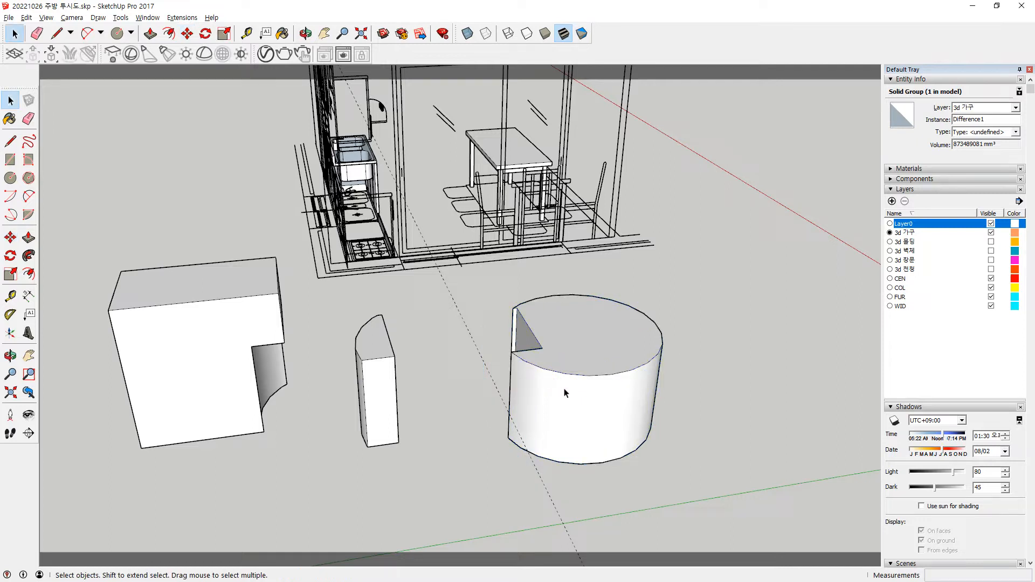
drag(665, 496, 175, 387)
key(Delete)
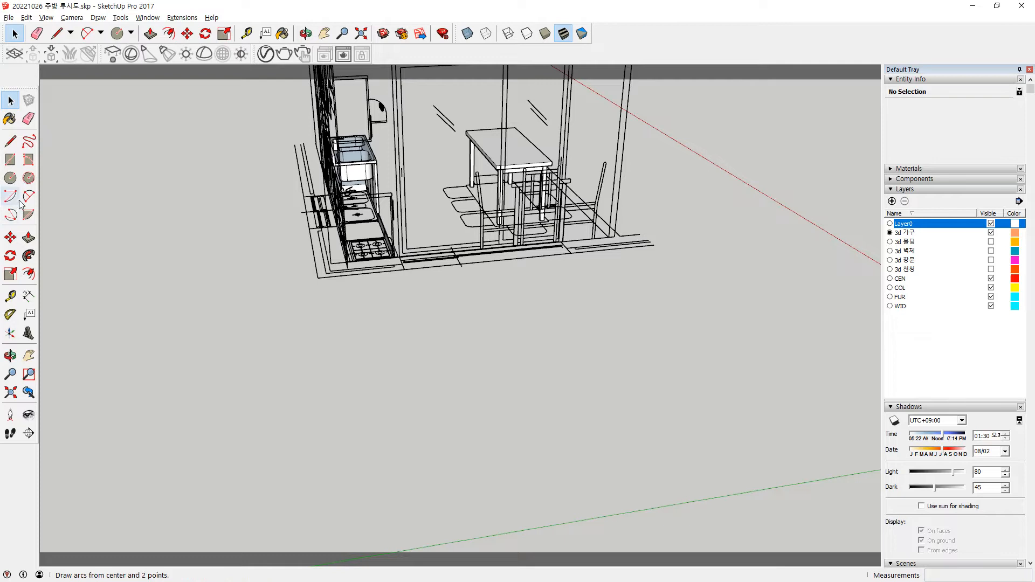
Draw a small rectangle on the ground in front of the kitchen and push/pull it up into a low box.
click(10, 160)
click(236, 434)
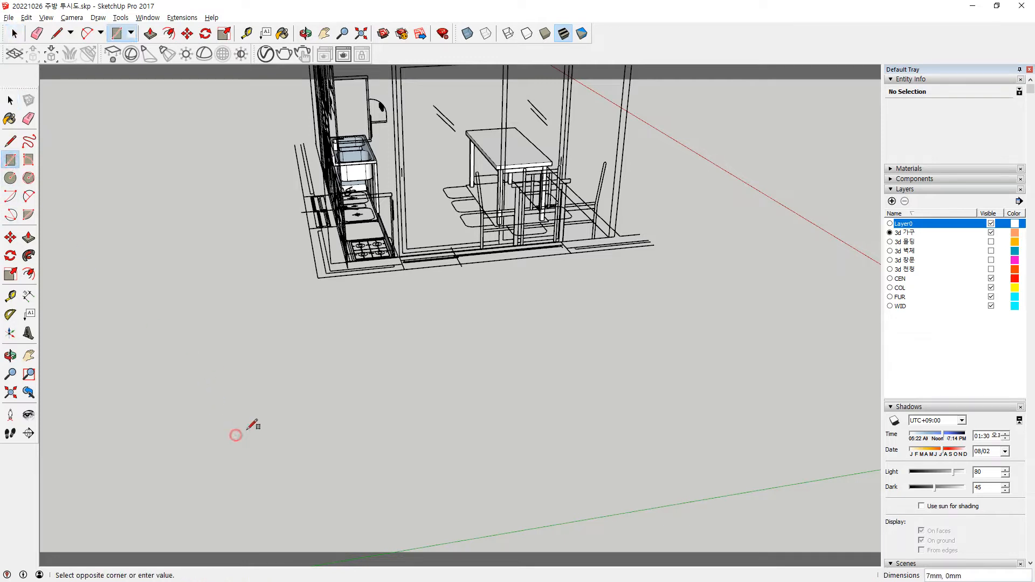
click(291, 371)
key(p)
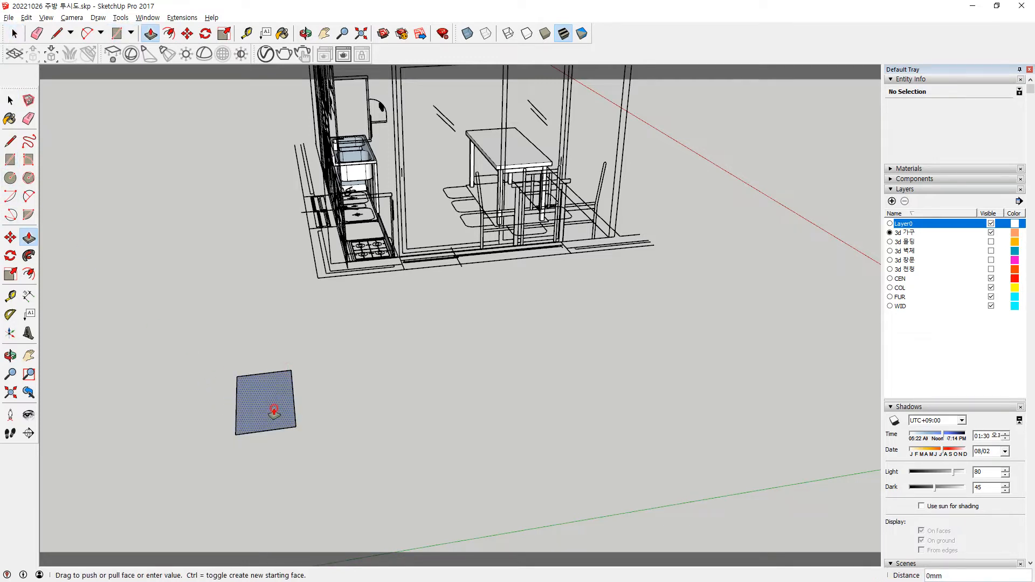
click(272, 405)
click(270, 346)
click(266, 337)
key(z)
key(p)
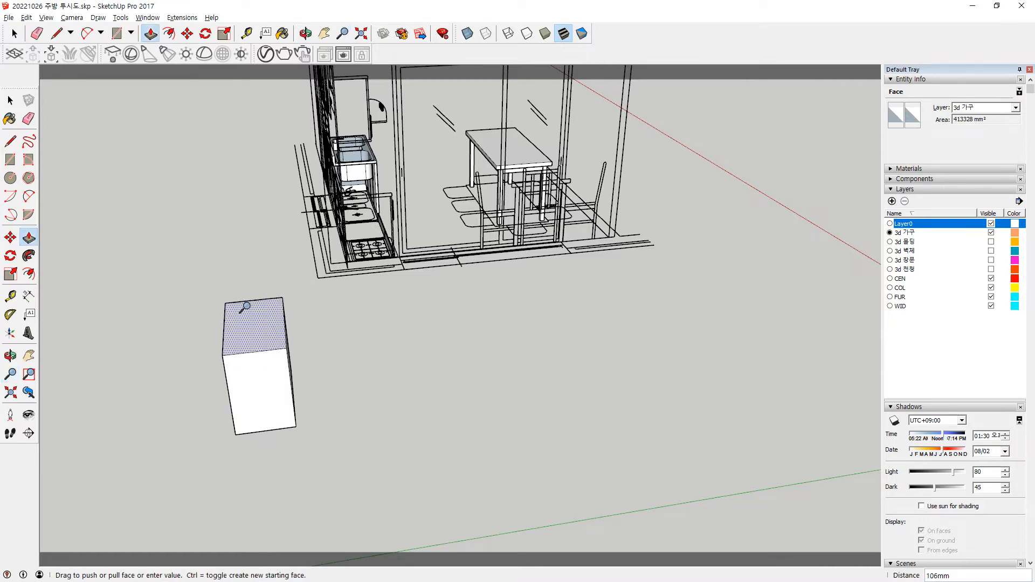
click(250, 322)
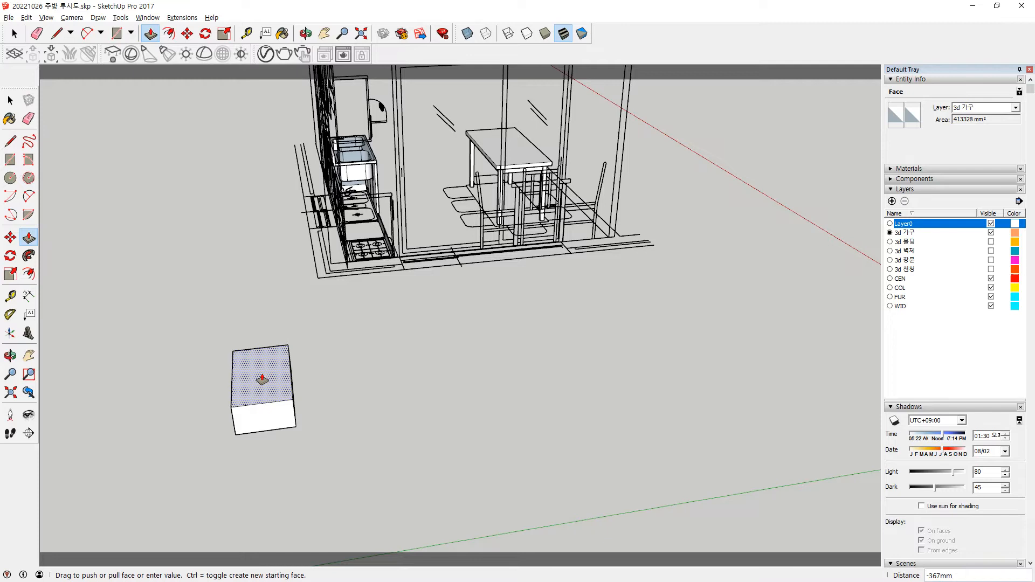
click(262, 374)
Push/pull the box's top face up about 602 mm as a new starting face, stacking a second volume on it.
click(261, 345)
click(251, 274)
middle_drag(251, 274, 177, 373)
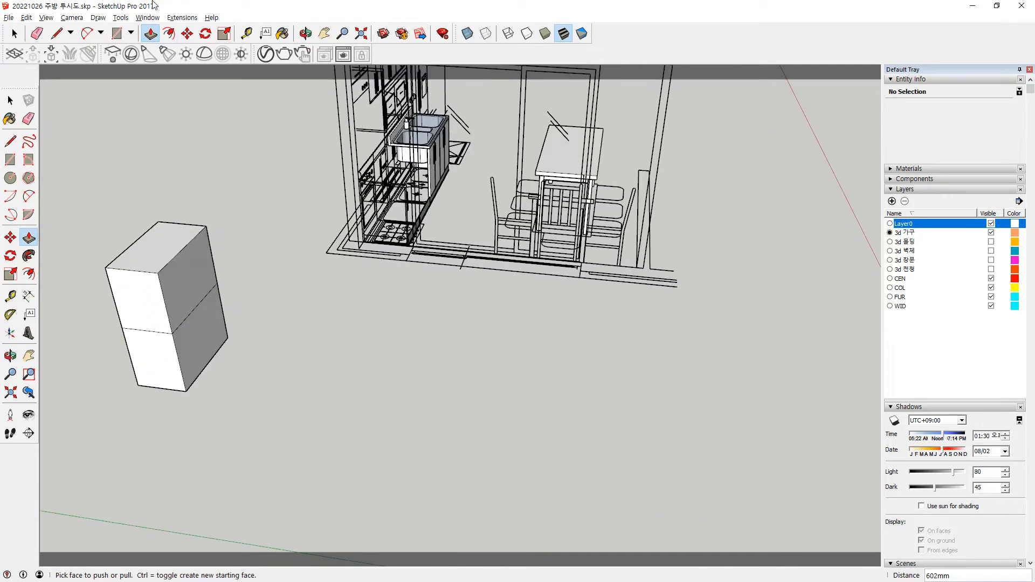
Turn on the X-ray face style and examine the internal face dividing the stacked box.
click(68, 21)
mouse_move(46, 17)
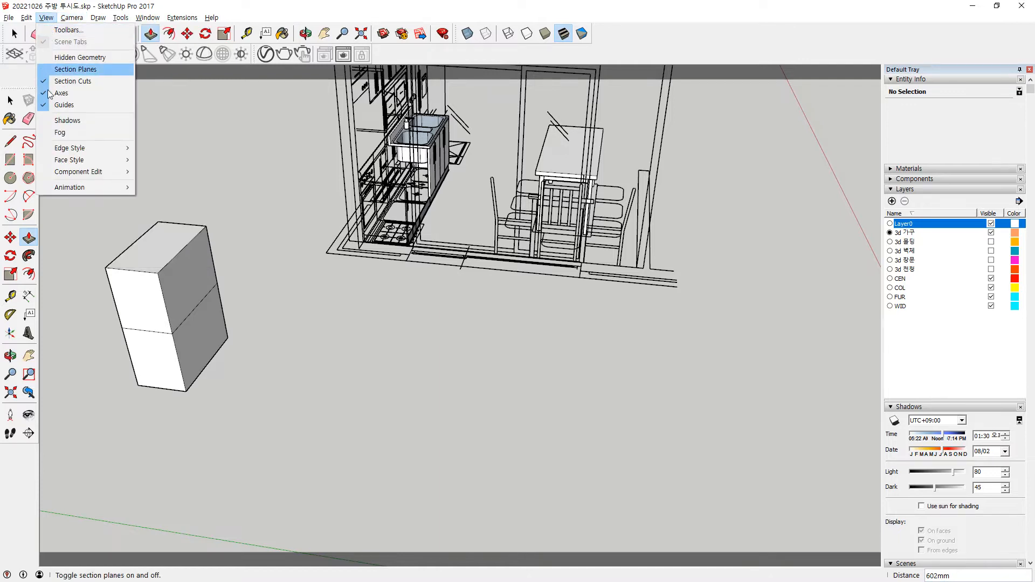
mouse_move(81, 160)
click(162, 160)
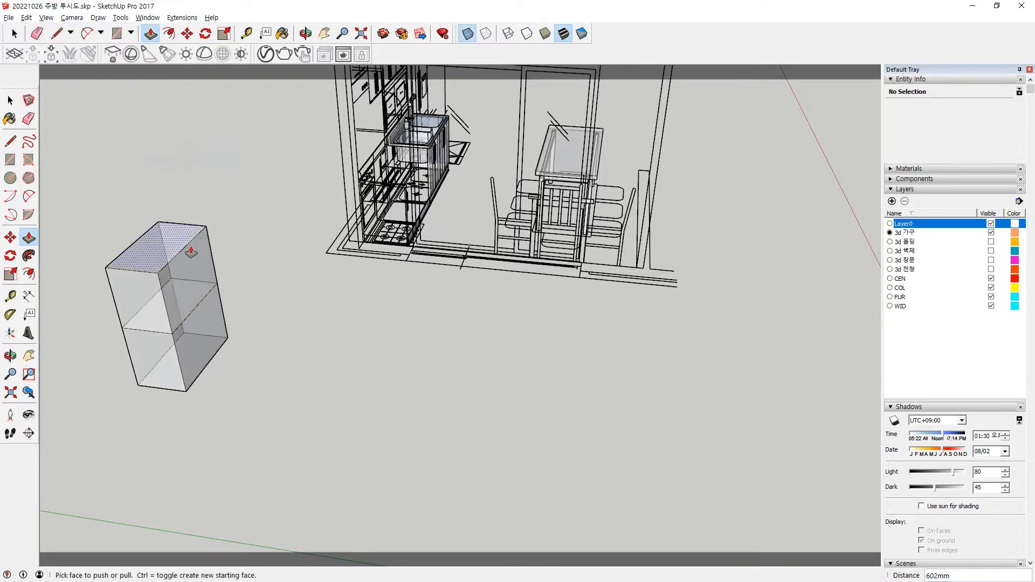
scroll(191, 252, up, 6)
key(space)
middle_drag(331, 302, 293, 235)
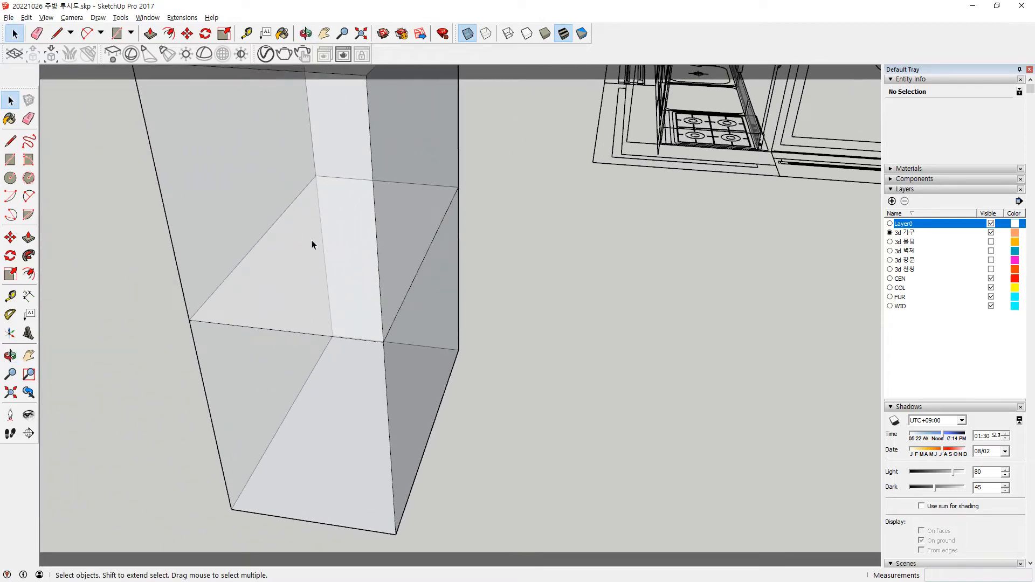
mouse_move(330, 178)
mouse_down()
mouse_move(316, 185)
mouse_move(327, 336)
mouse_move(408, 181)
mouse_move(317, 179)
mouse_up()
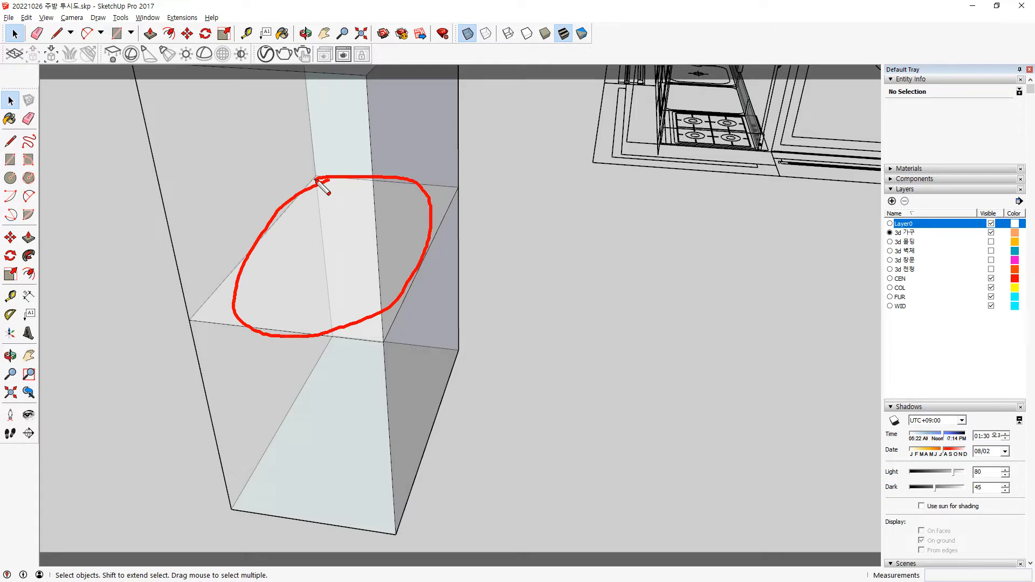
Select all connected geometry of the stacked box and make it a group.
triple_click(342, 219)
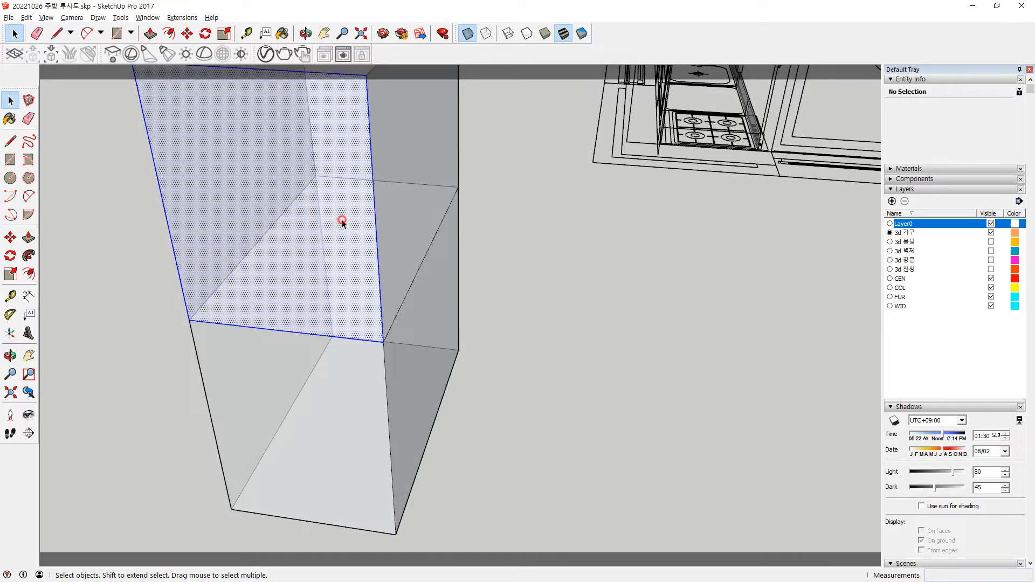
right_click(341, 220)
click(525, 380)
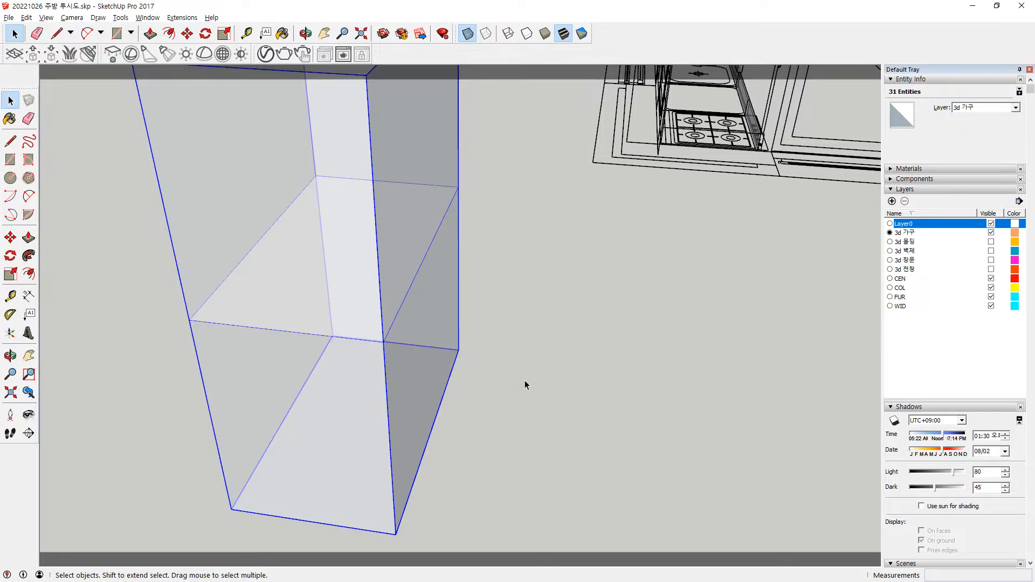
Draw a circle of about 299 mm radius overlapping the box's base and push/pull it up about 846 mm into a cylinder.
key(c)
click(443, 423)
click(534, 408)
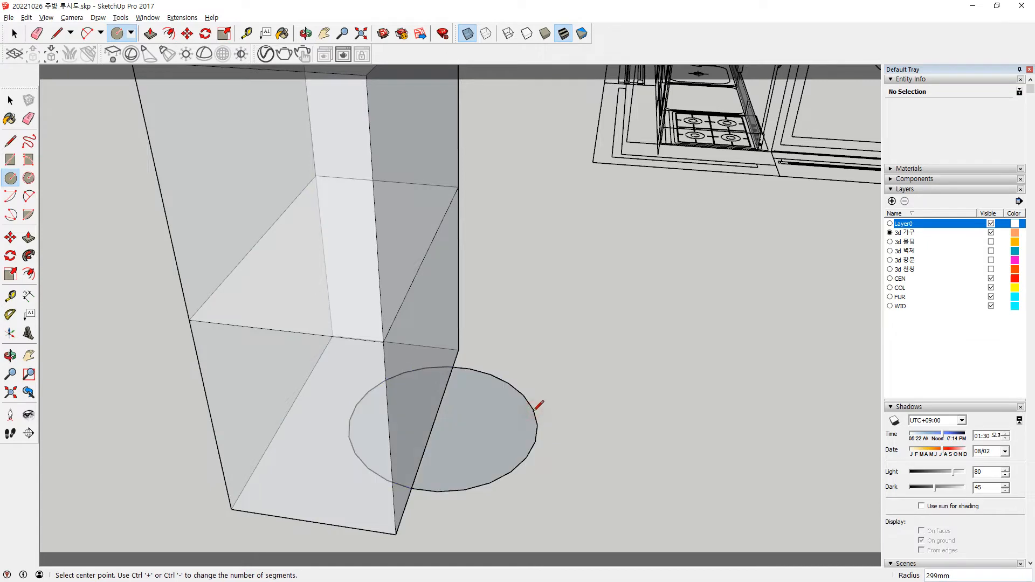
key(p)
click(499, 416)
click(519, 185)
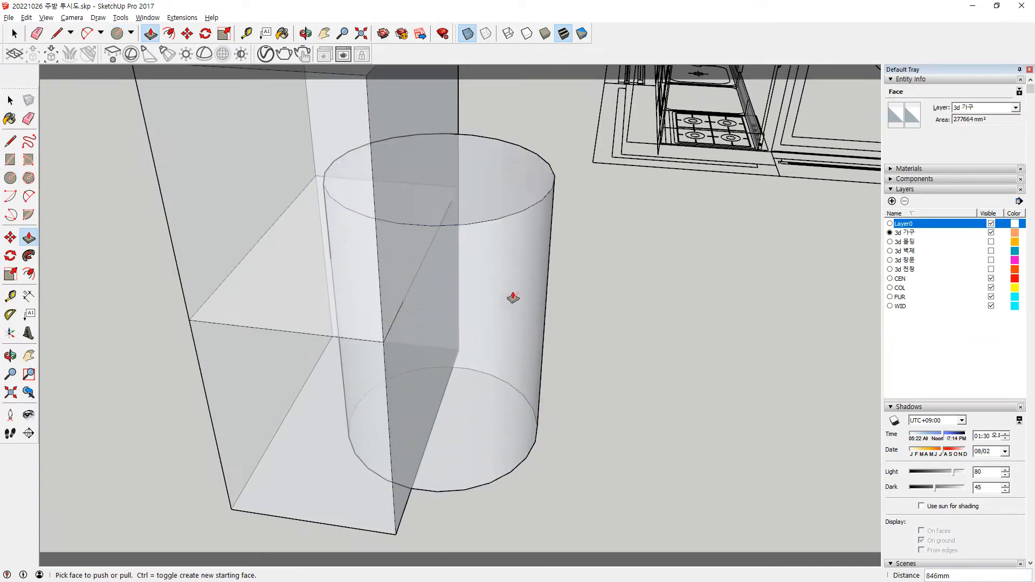
Select the entire cylinder overlapping the box and make it a group.
key(space)
click(499, 351)
triple_click(499, 329)
right_click(500, 330)
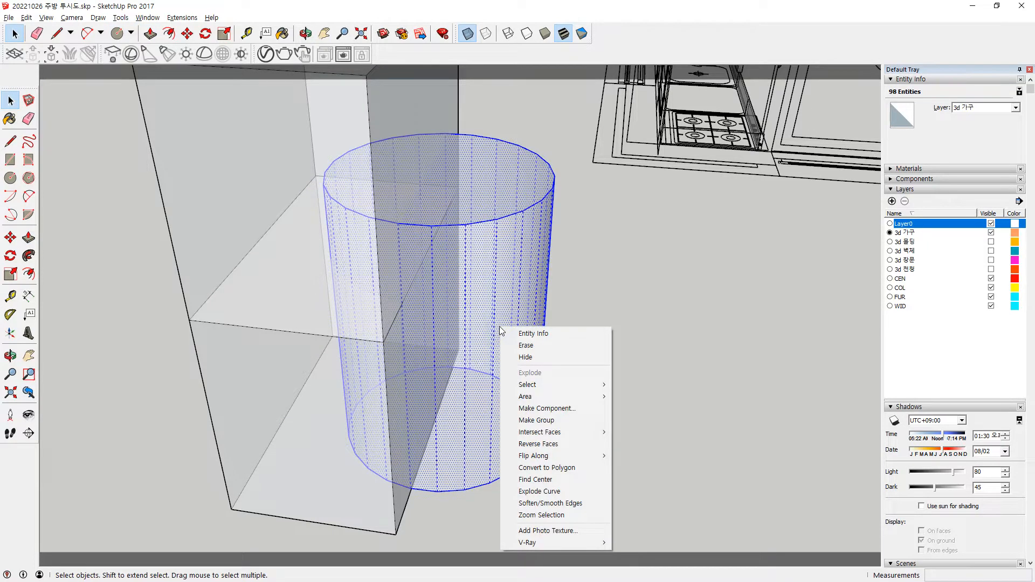
click(536, 420)
click(627, 349)
mouse_move(143, 239)
mouse_down()
mouse_move(217, 223)
mouse_move(206, 203)
mouse_up()
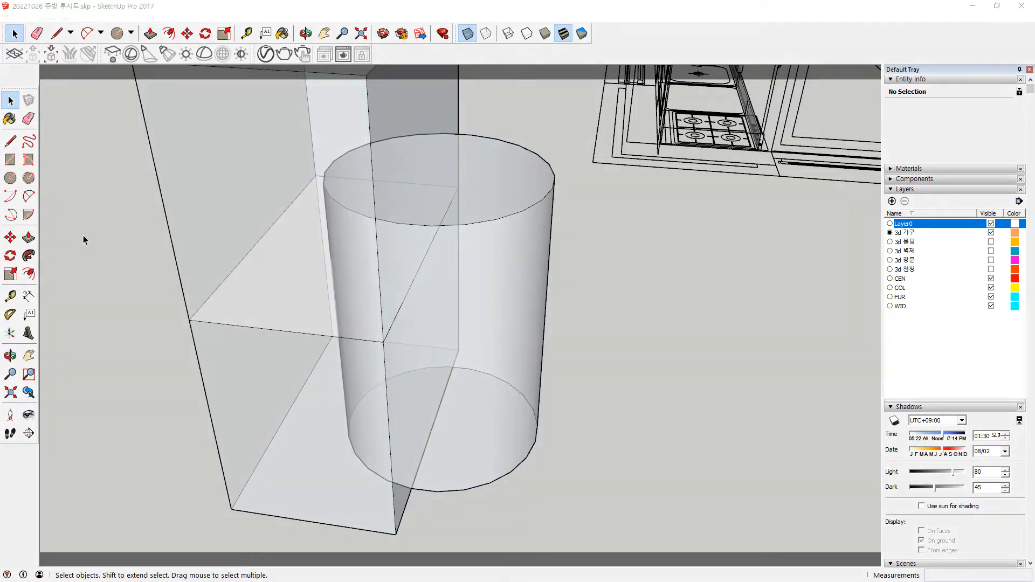
Try to subtract the cylinder group from the stacked box group with the solid Subtract tool.
click(104, 21)
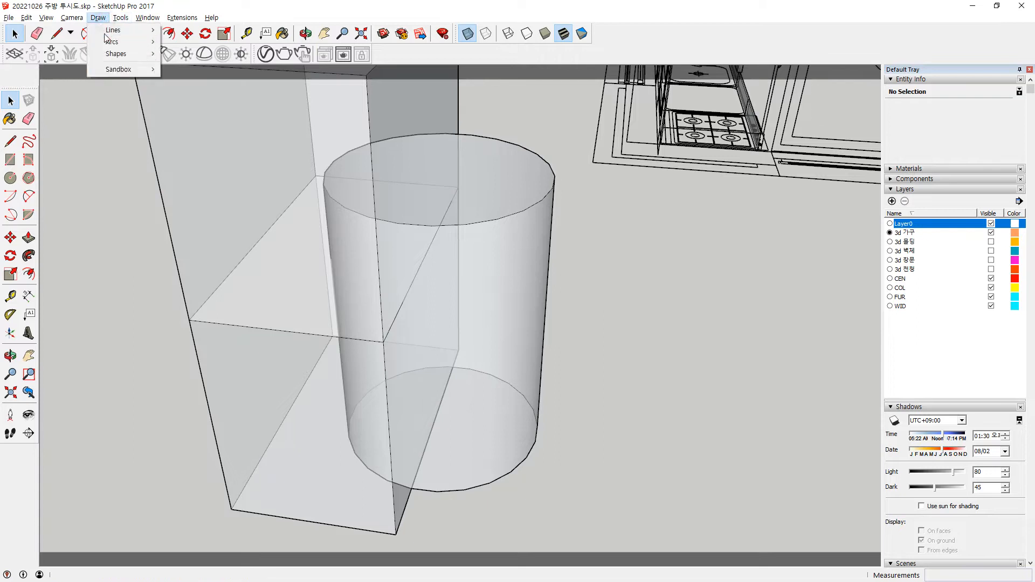
mouse_move(121, 18)
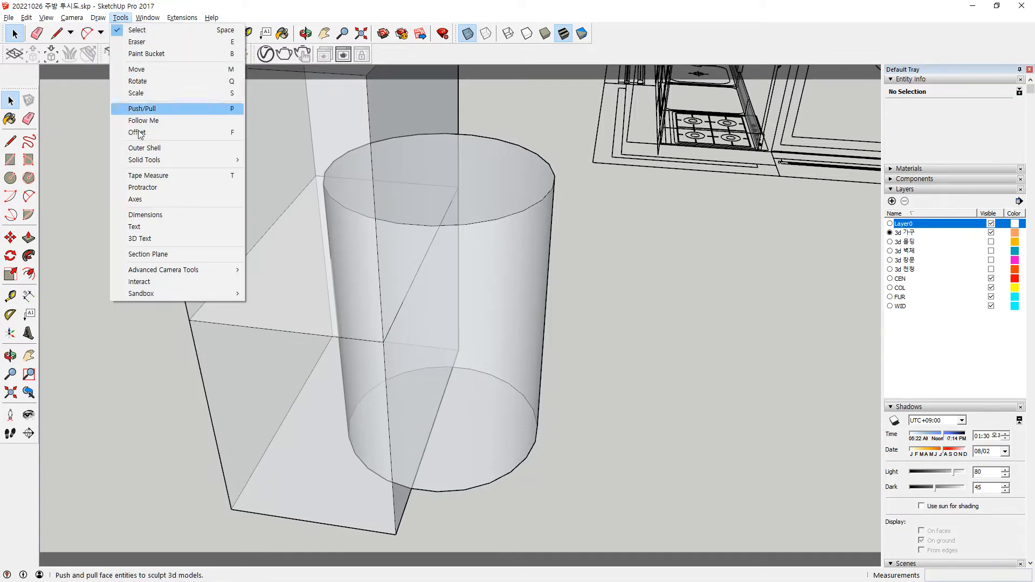
mouse_move(179, 161)
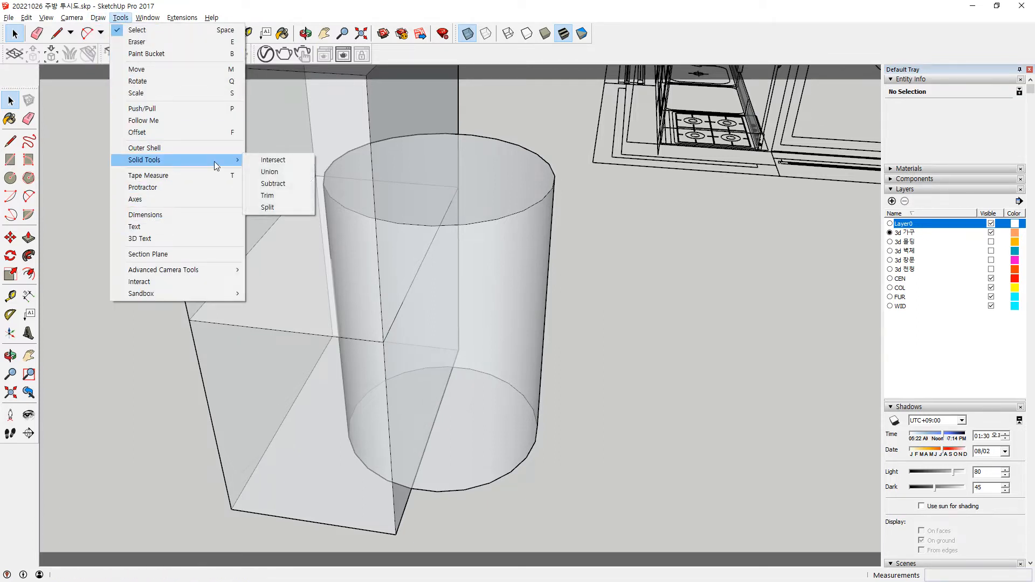
click(281, 184)
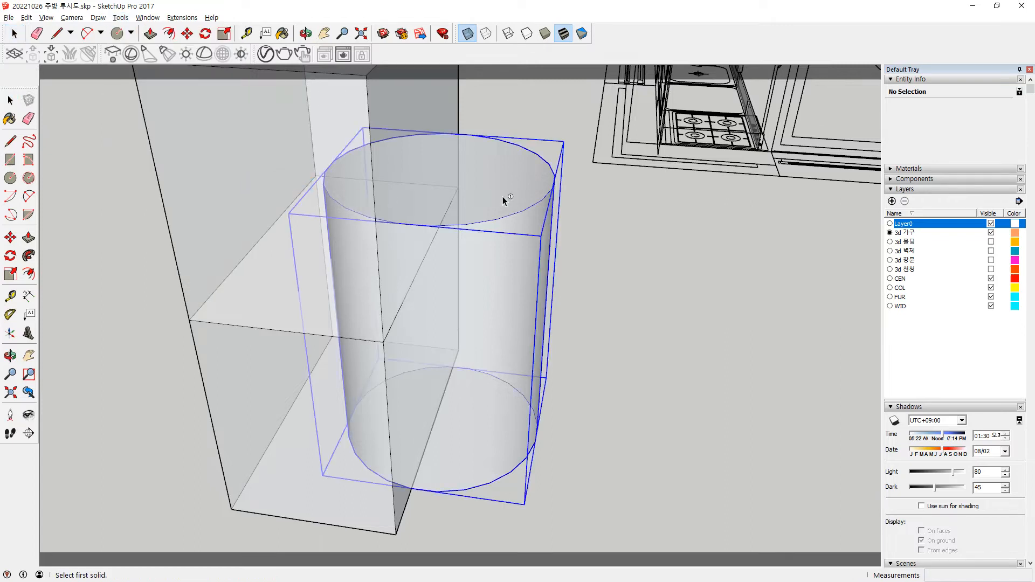
click(502, 196)
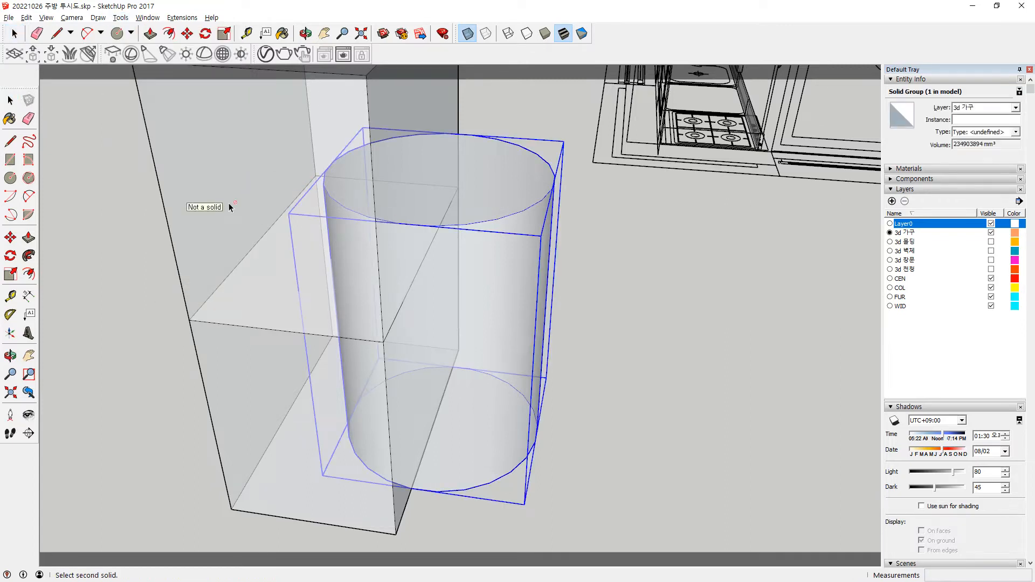
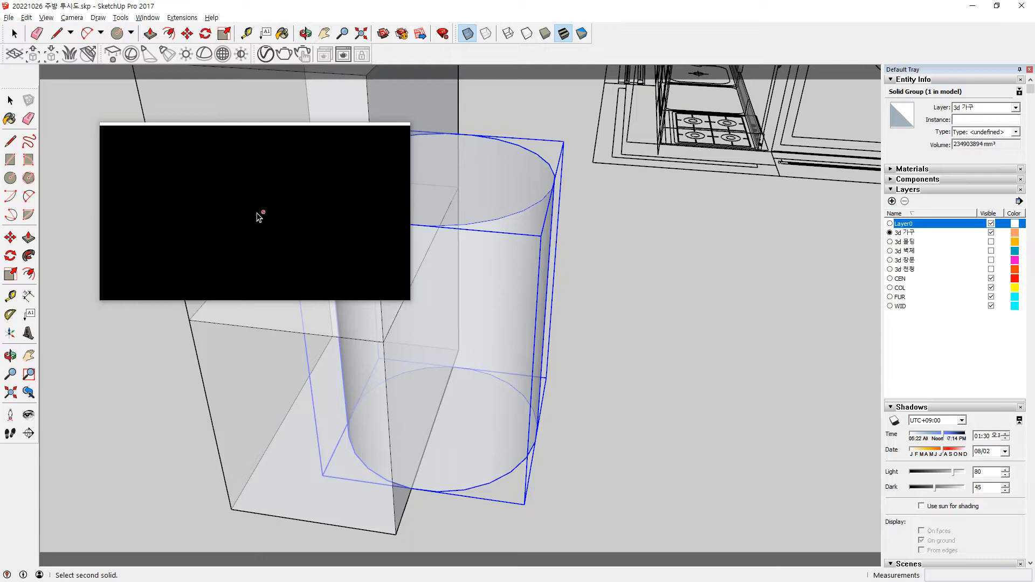
key(Escape)
scroll(501, 313, down, 2)
shift+middle_drag(295, 249, 320, 324)
click(65, 21)
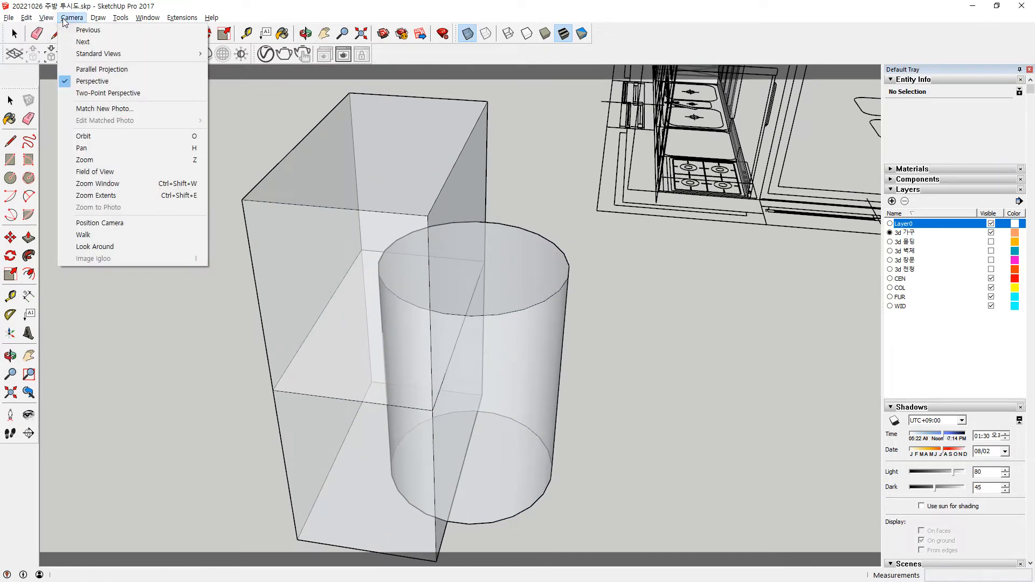
mouse_move(46, 18)
mouse_move(132, 164)
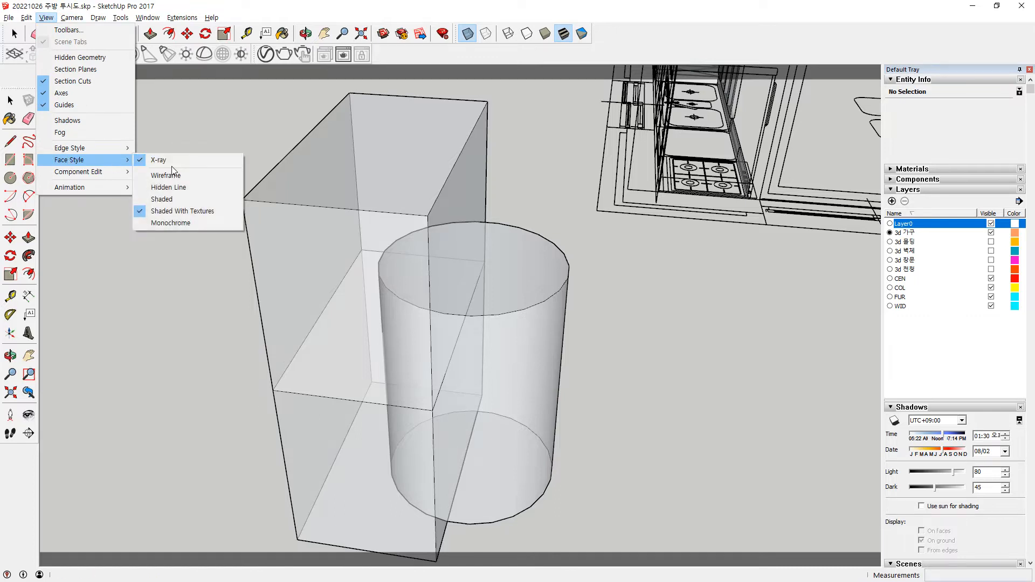
key(Escape)
Open the box group and delete its upper front face and the internal dividing face behind it.
click(316, 270)
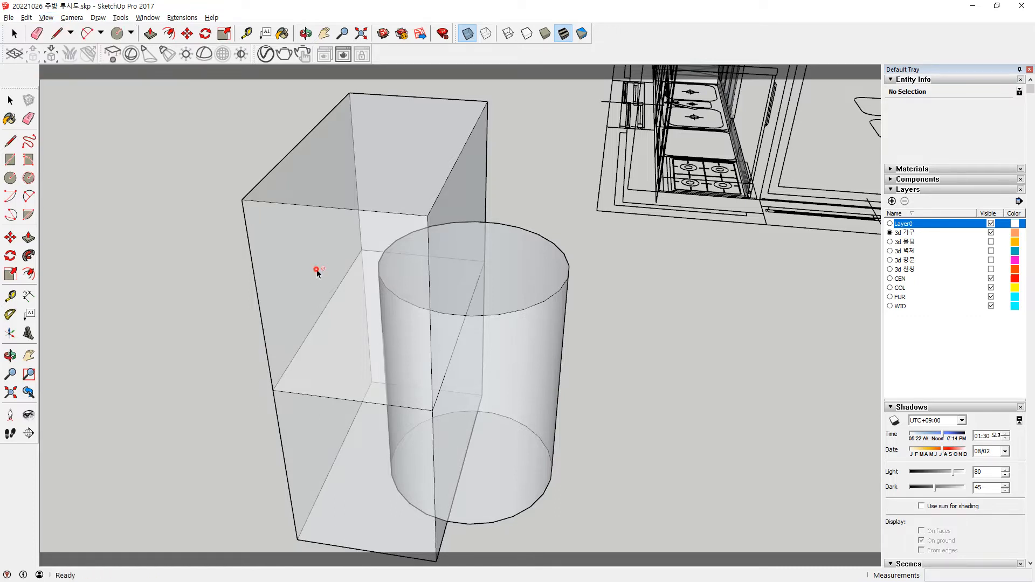
double_click(333, 282)
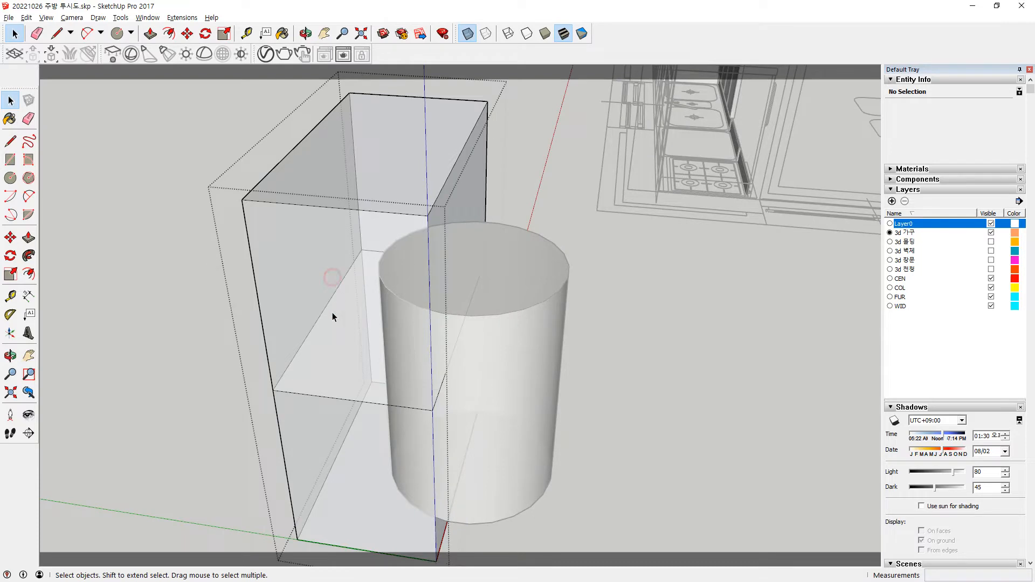
click(351, 352)
scroll(356, 369, up, 3)
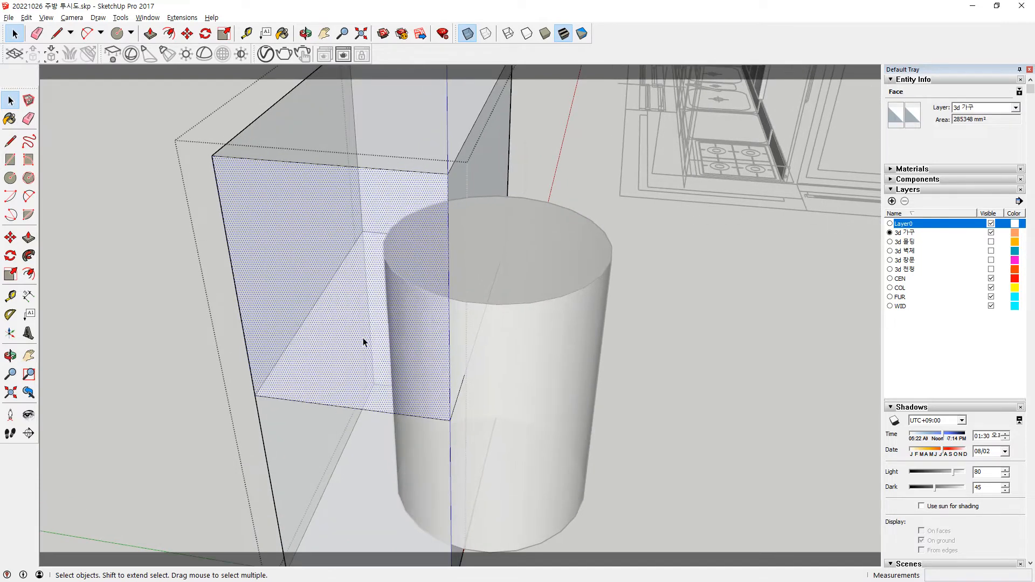
middle_drag(363, 339, 396, 355)
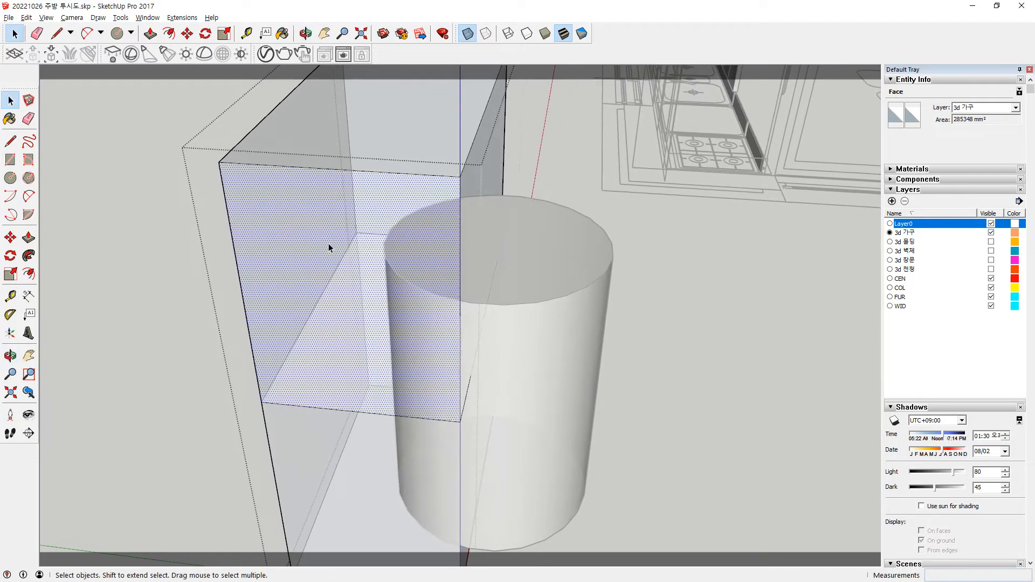
key(Delete)
click(347, 346)
click(353, 381)
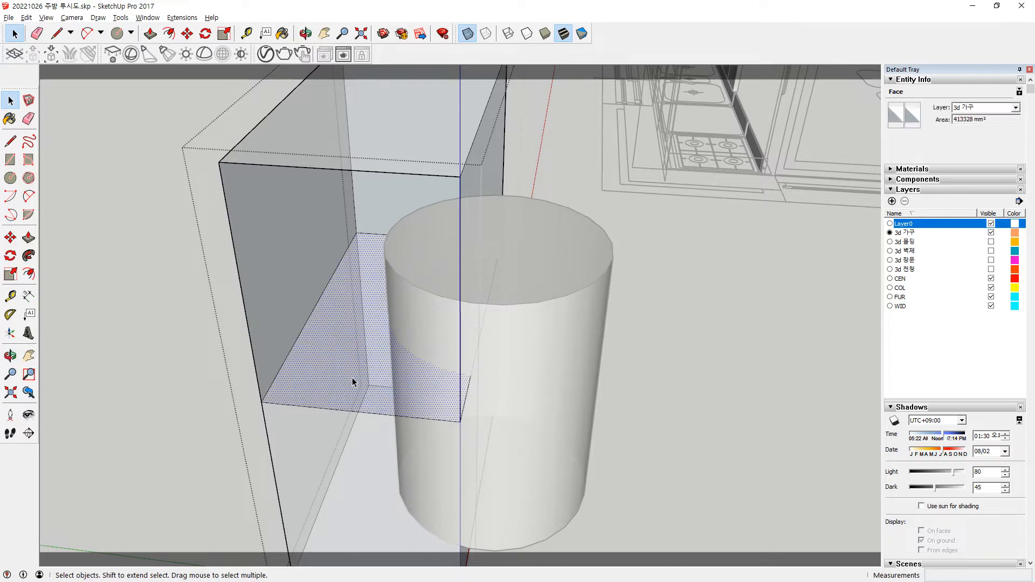
key(Delete)
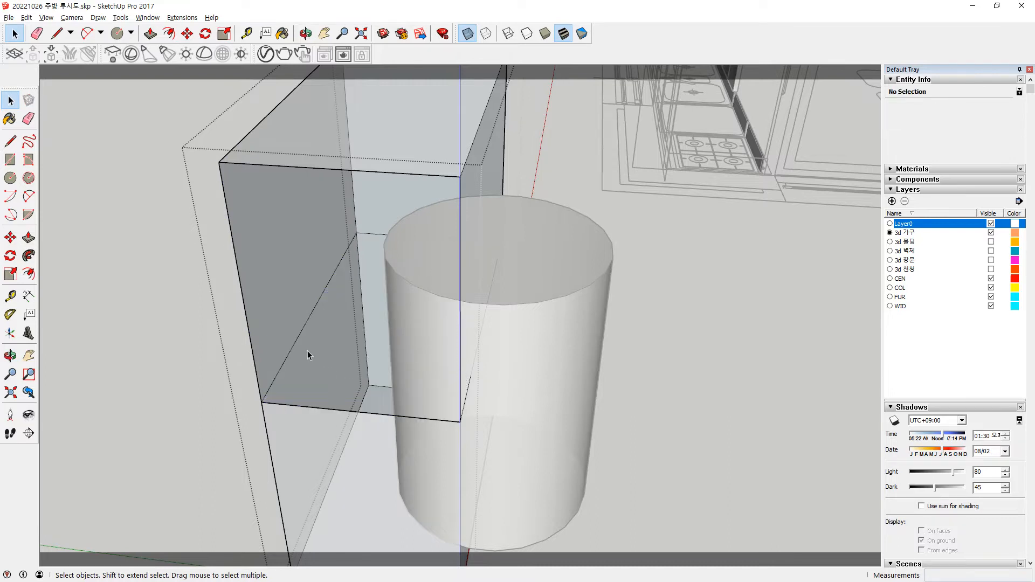
Retrace the vertical edge beside the upper front opening to rebuild the missing face, and leave the box group.
key(l)
click(262, 401)
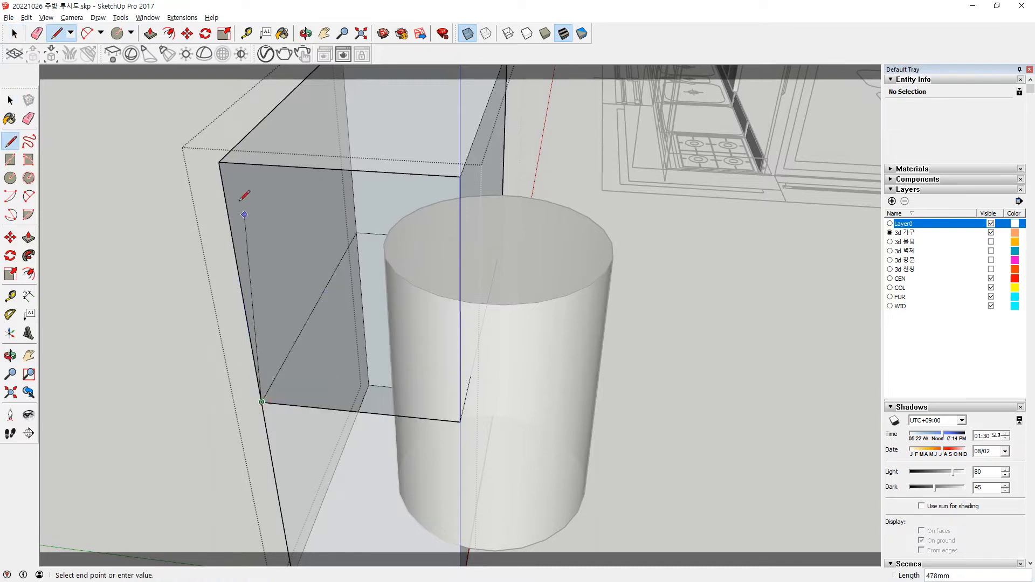
click(218, 161)
key(space)
middle_drag(152, 338, 454, 366)
middle_drag(445, 232, 259, 386)
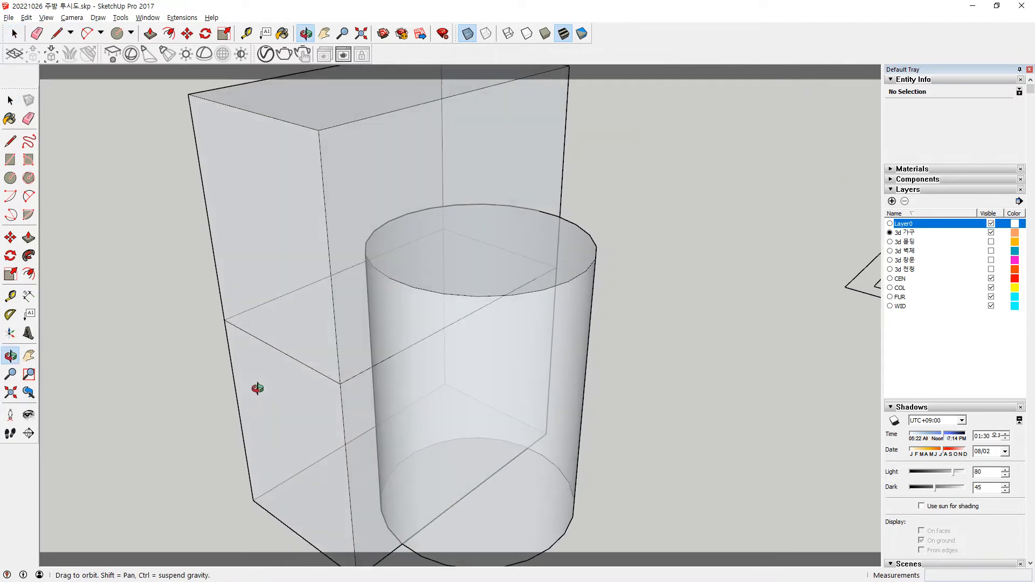
Subtract the cylinder from the repaired box group with the solid Subtract tool.
scroll(344, 165, down, 2)
click(332, 159)
click(605, 310)
click(120, 18)
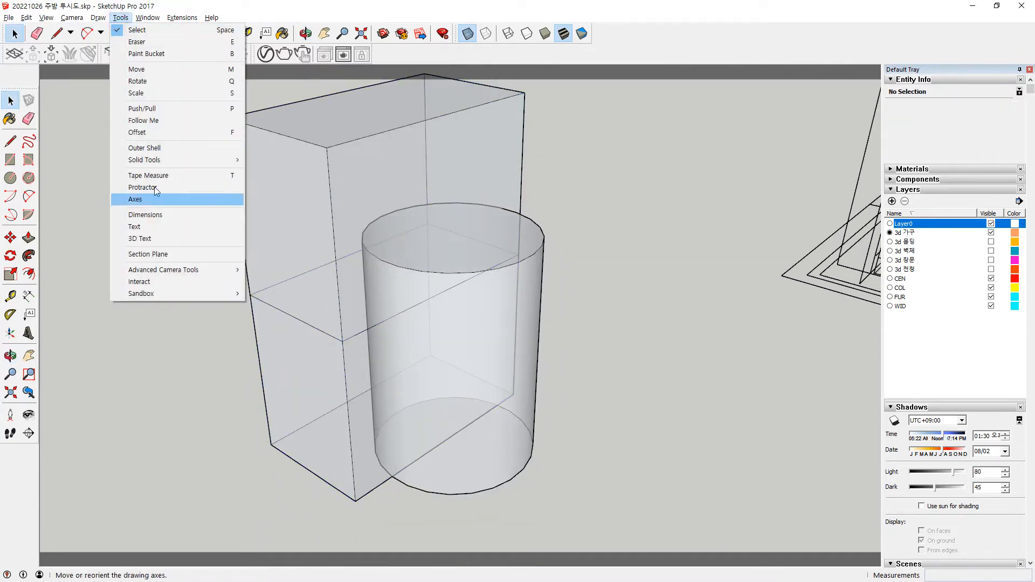
mouse_move(157, 160)
click(283, 185)
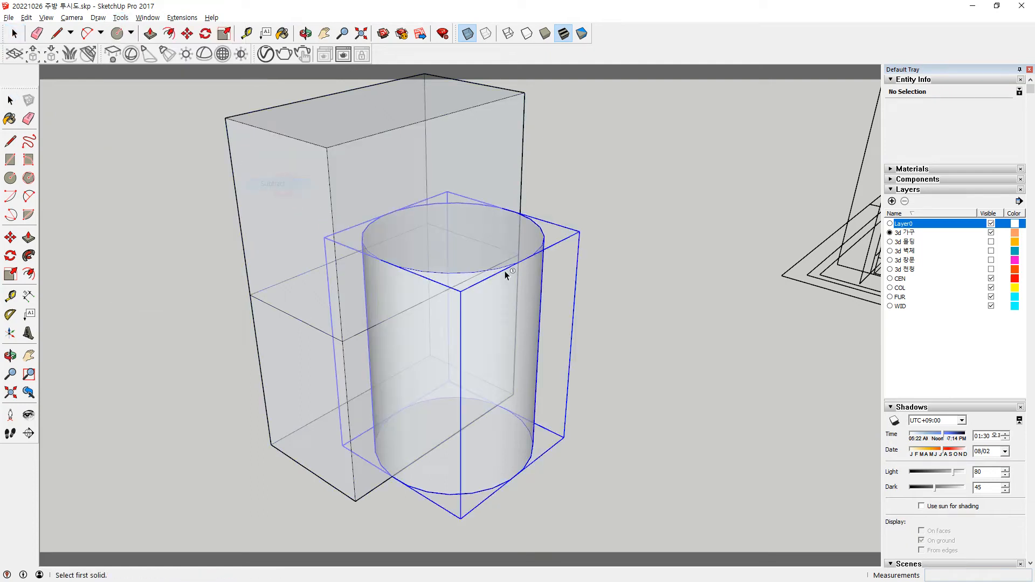
click(506, 250)
click(454, 170)
middle_drag(561, 291, 537, 247)
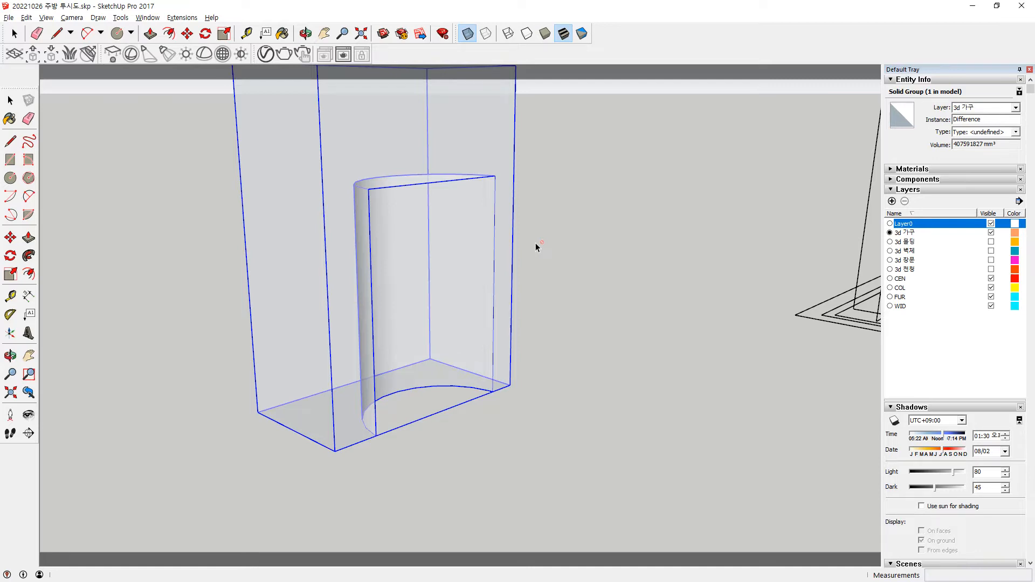
key(Escape)
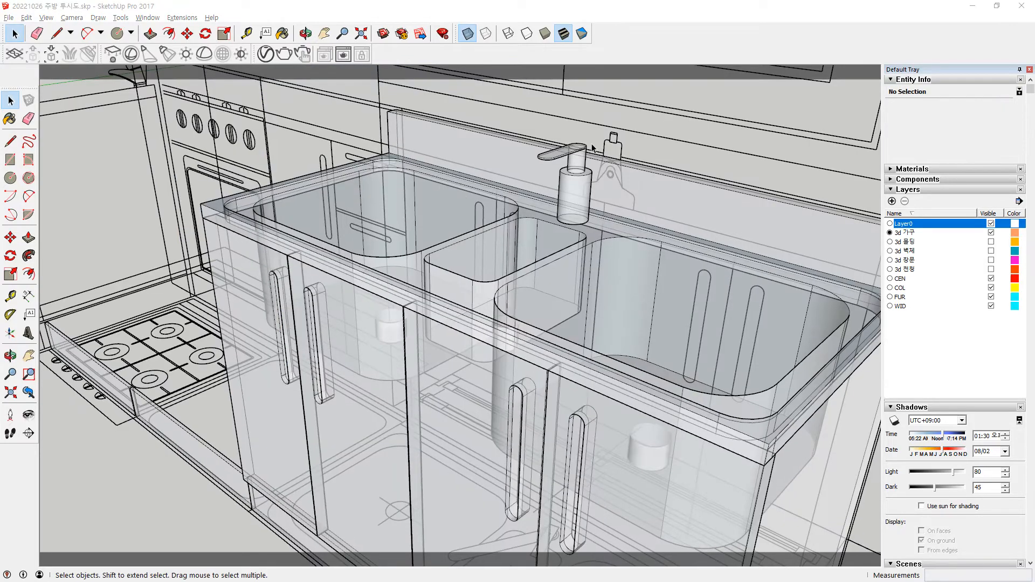
Draw a circle over the outer ring of the faucet outline in the elevation drawing behind the faucet body.
click(637, 111)
scroll(580, 165, up, 8)
middle_drag(563, 200, 480, 63)
middle_drag(475, 268, 734, 295)
key(c)
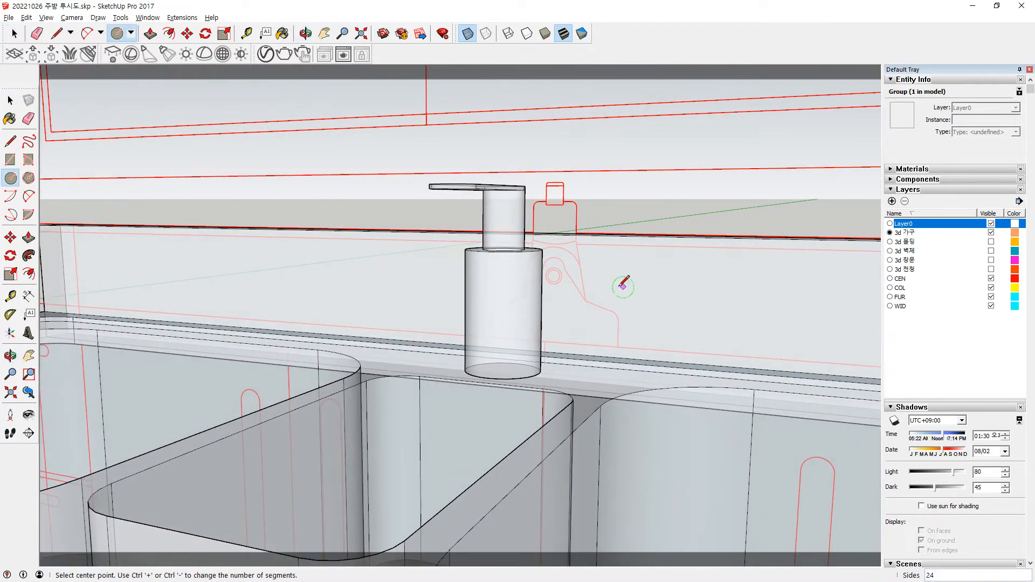
scroll(587, 271, up, 6)
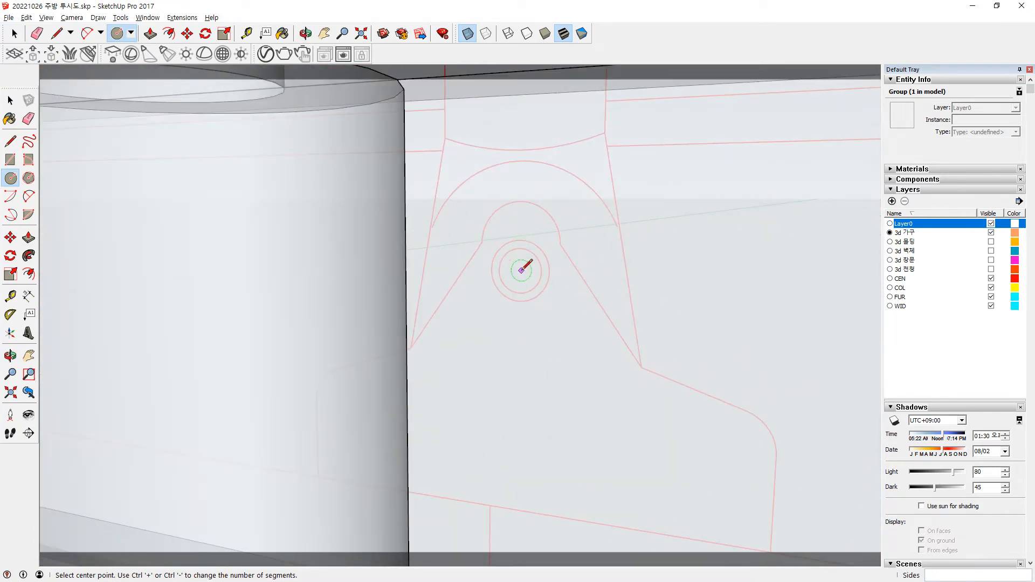
click(520, 269)
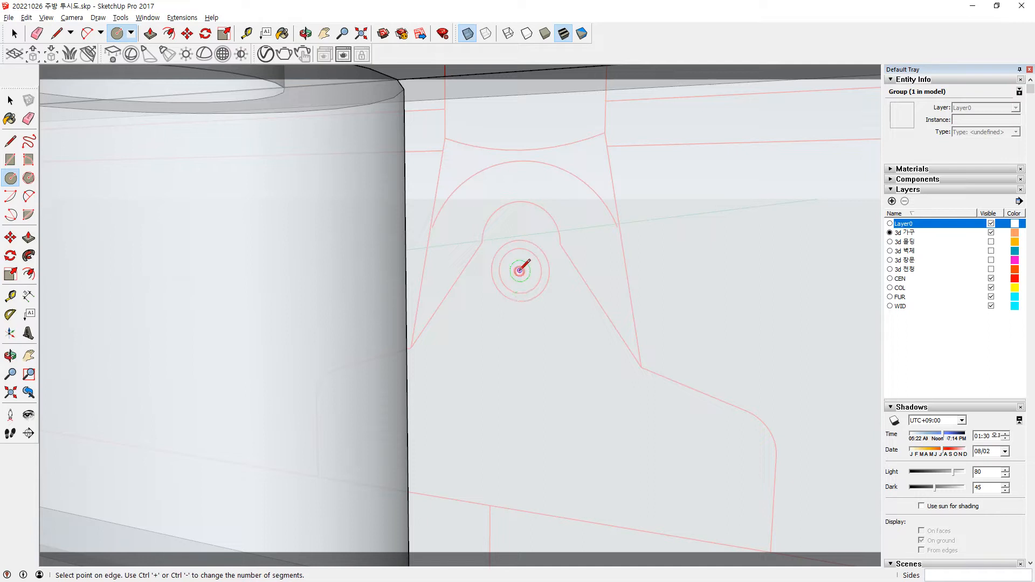
click(520, 239)
Push/pull the circle 150 mm forward into a horizontal rod passing through the faucet body.
middle_drag(573, 308, 430, 323)
key(space)
key(p)
click(517, 281)
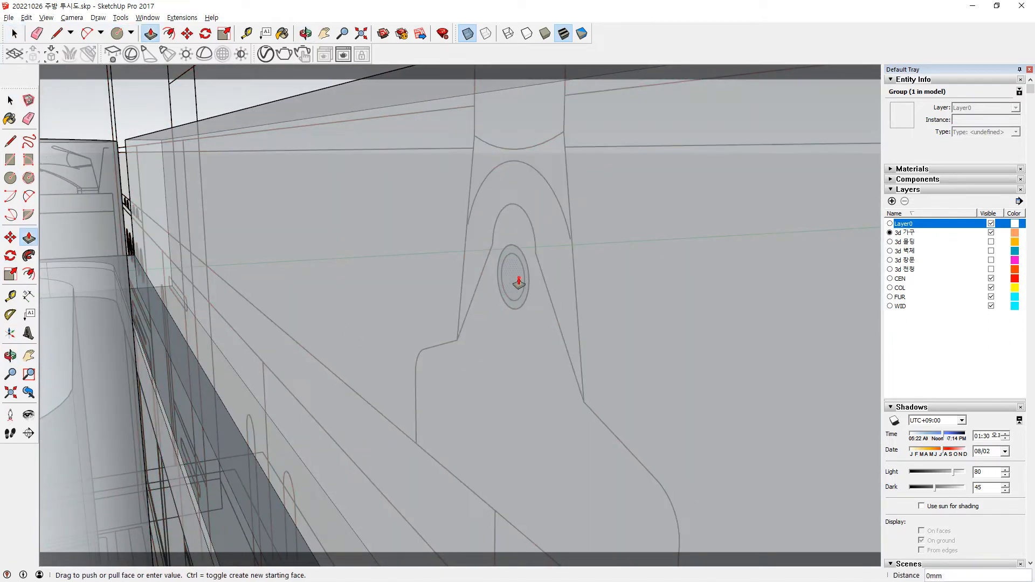
scroll(273, 317, down, 3)
scroll(277, 317, down, 1)
middle_drag(282, 313, 359, 317)
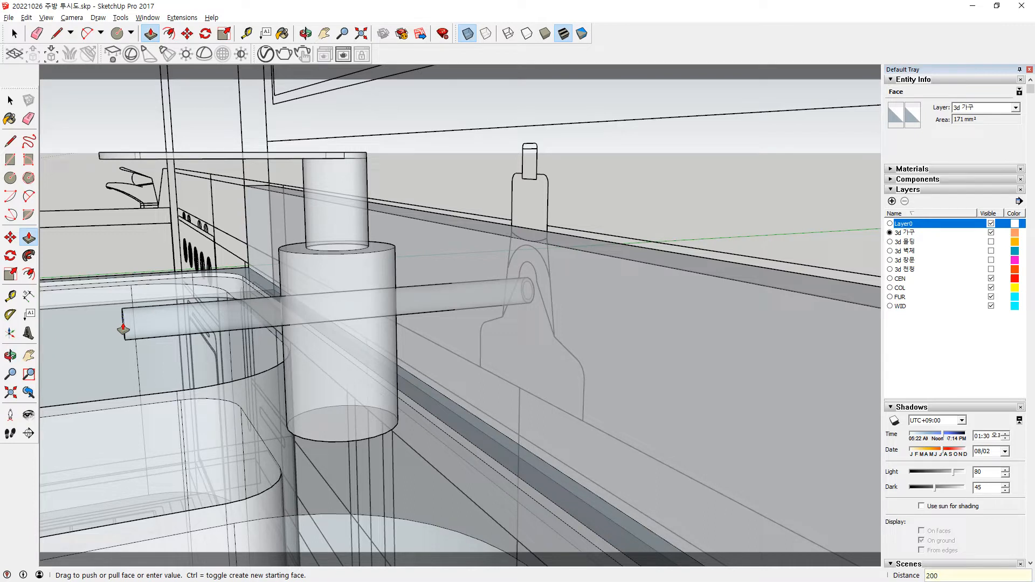
key(Return)
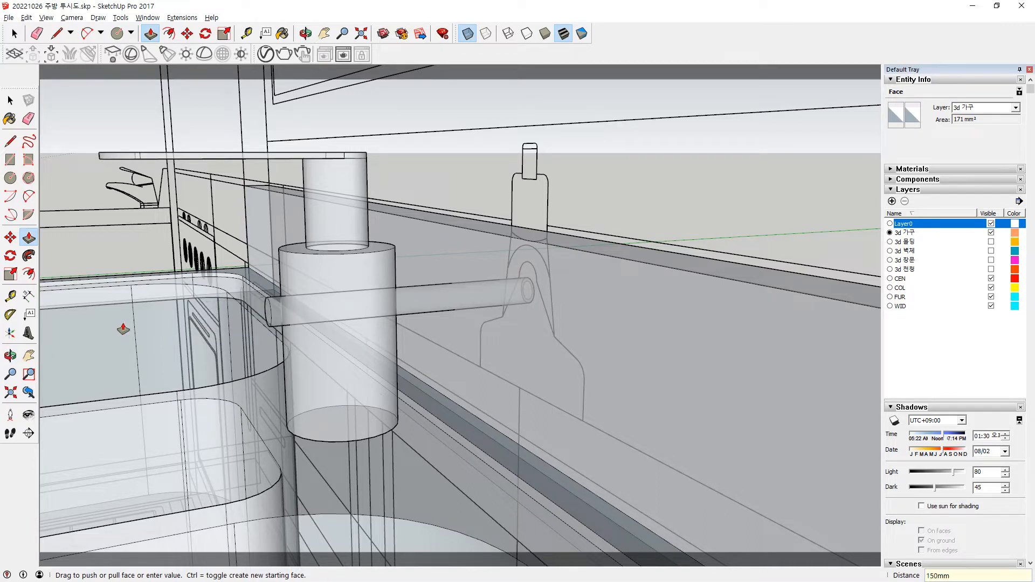
Select all connected geometry of the horizontal rod and make it a group.
scroll(425, 305, up, 3)
key(space)
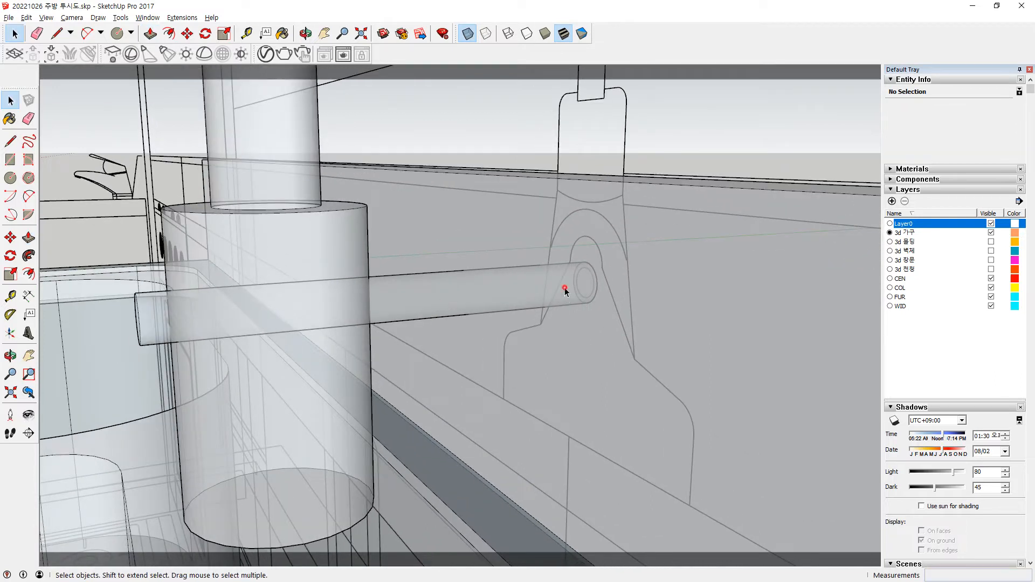
triple_click(567, 288)
right_click(547, 289)
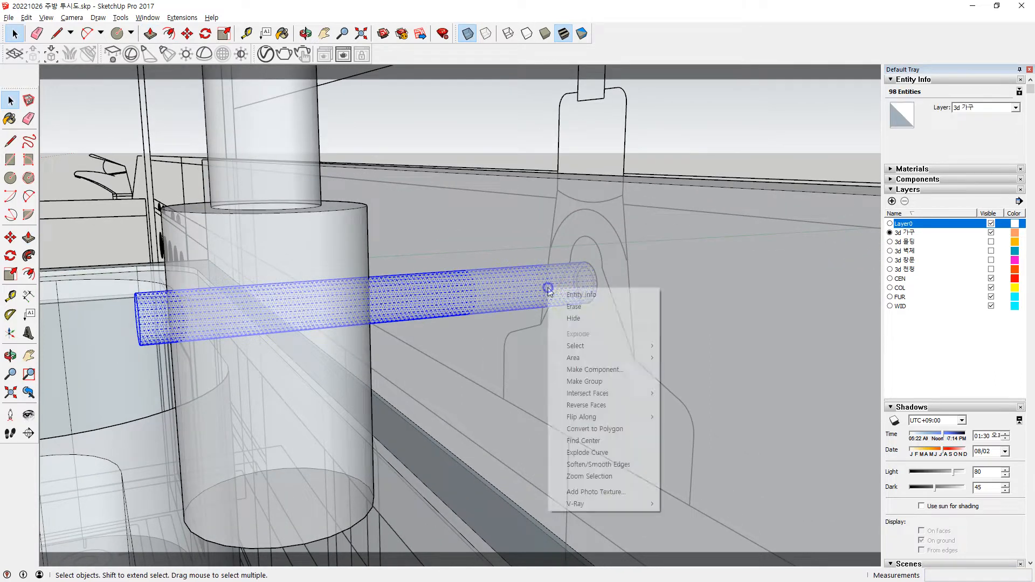
key(g)
Move the rod group forward along the green axis so its rear end sits inside the faucet body.
key(m)
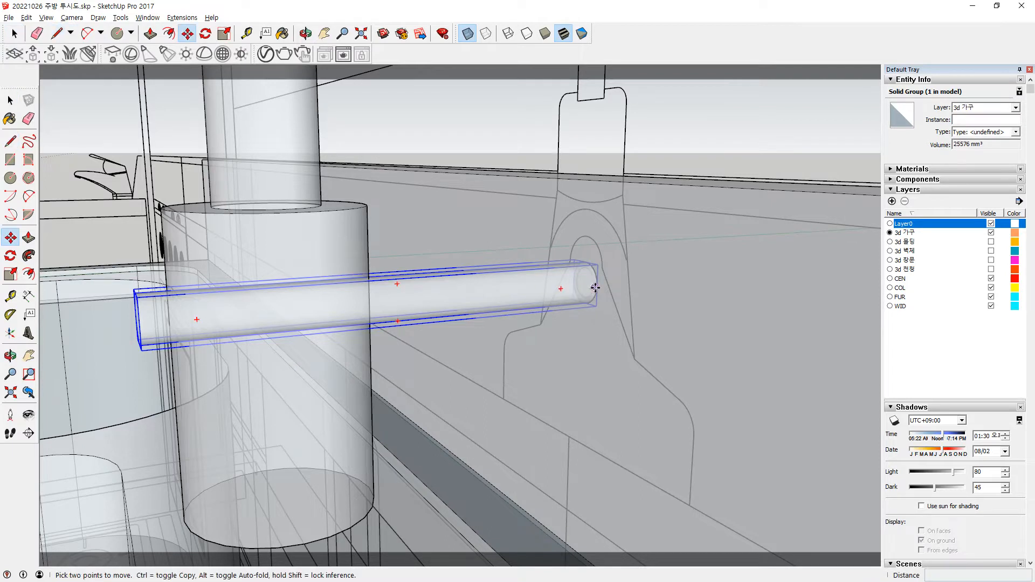
click(599, 285)
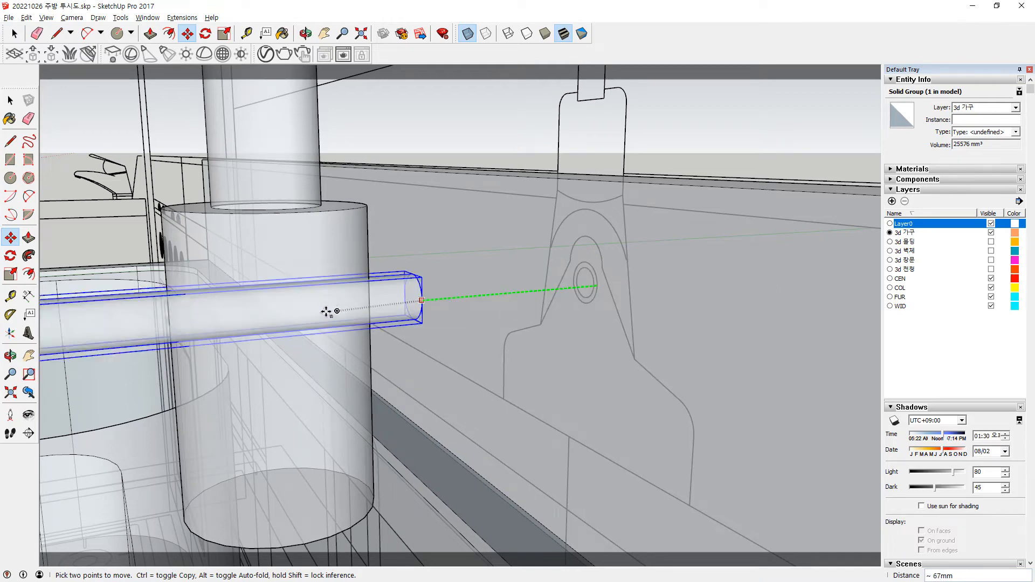
middle_drag(294, 508, 303, 461)
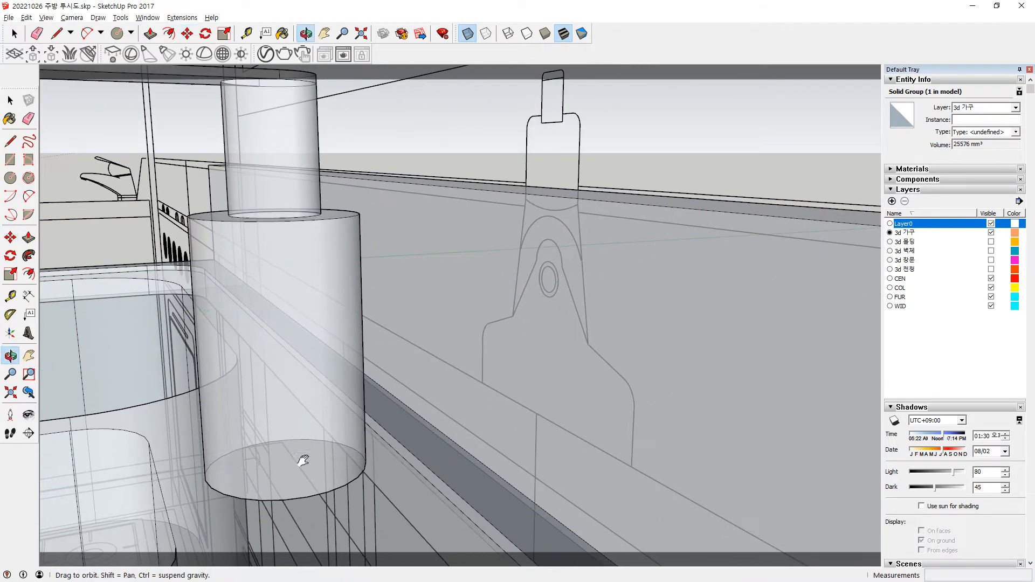
click(228, 184)
Try rotating the rod group 15 degrees about its end inside the faucet body, and undo the rotation.
key(a)
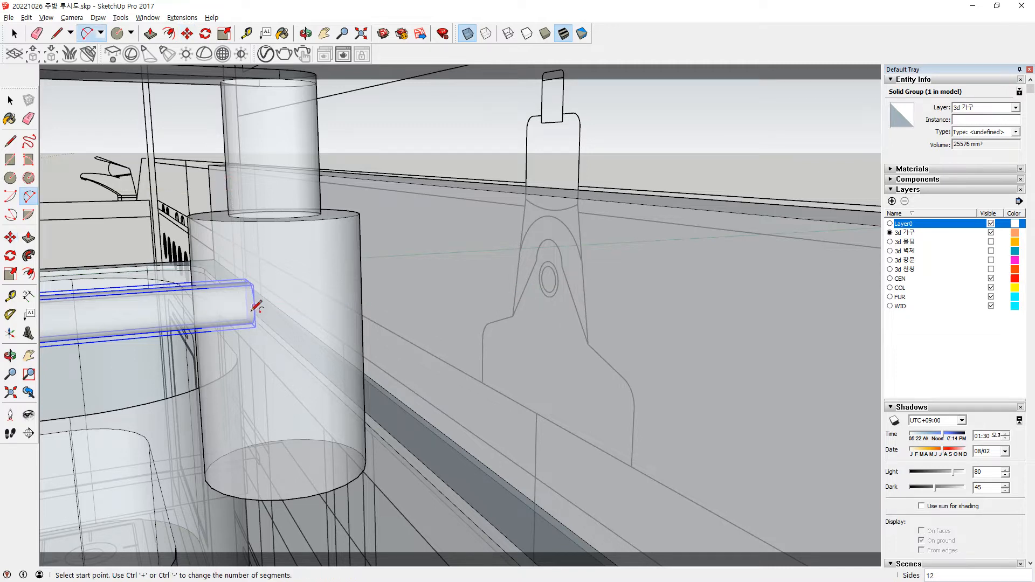
key(q)
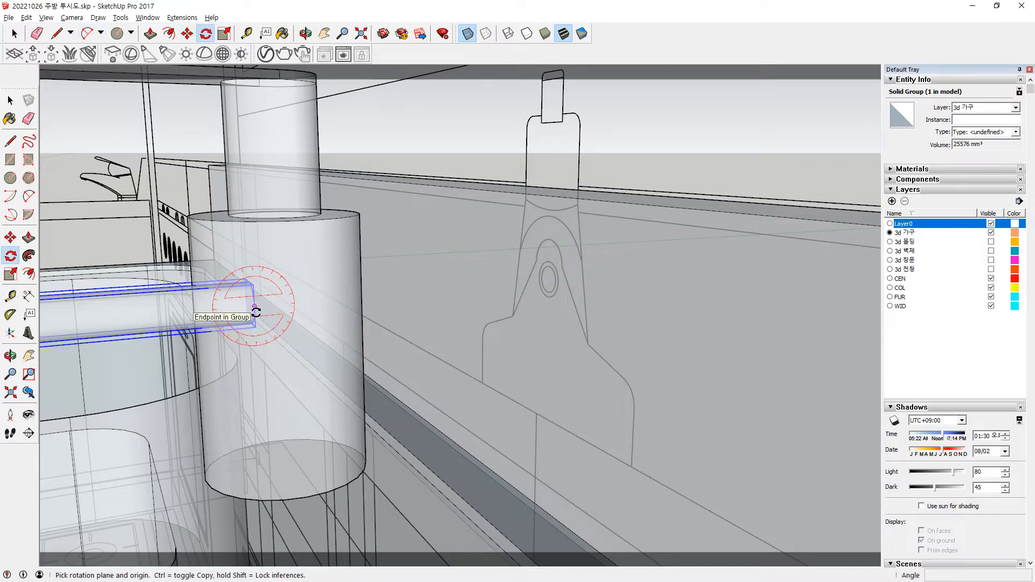
click(255, 306)
click(159, 314)
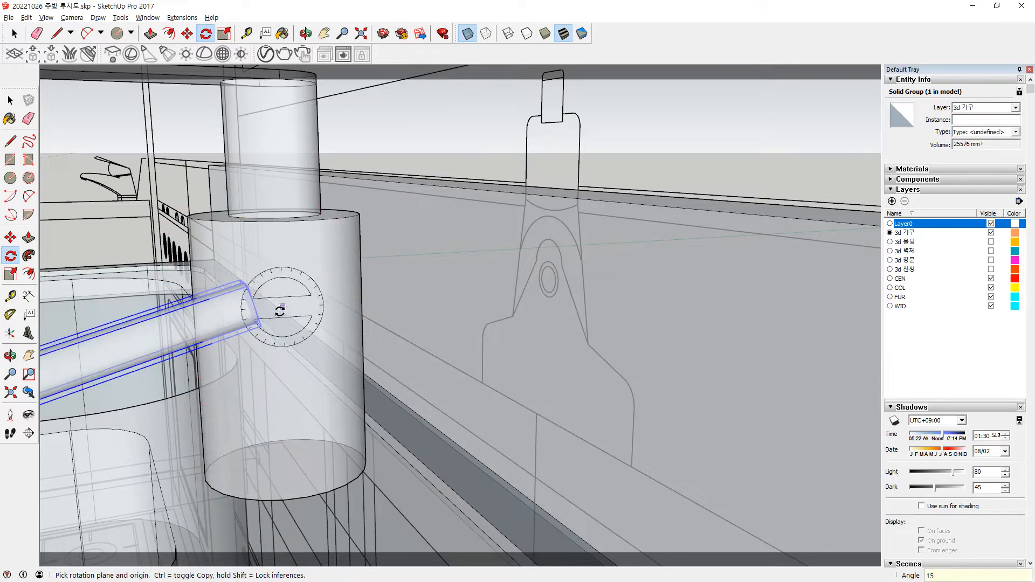
key(Escape)
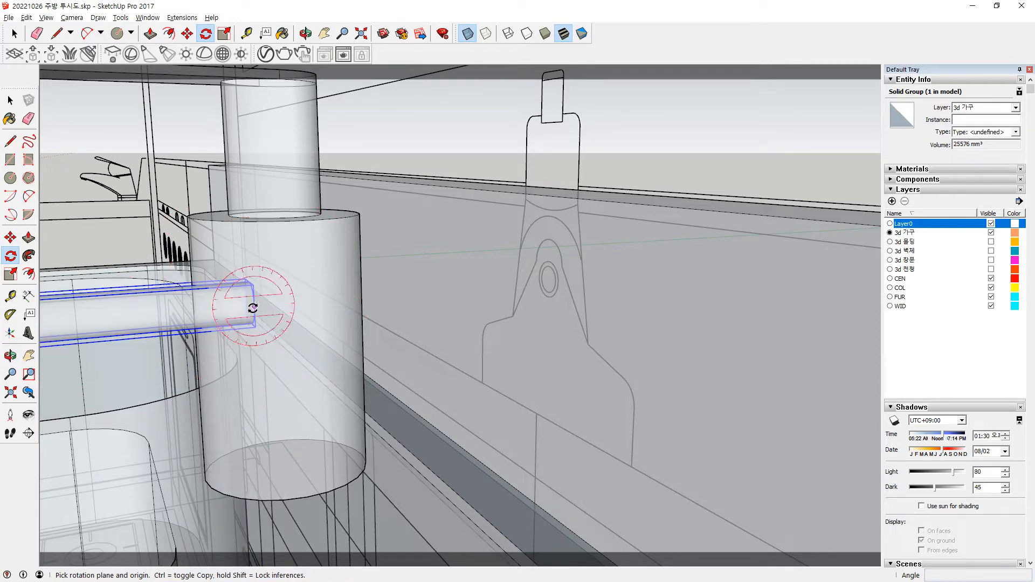
Rotate the rod group about its end inside the faucet body so its free end tilts slightly upward.
click(255, 306)
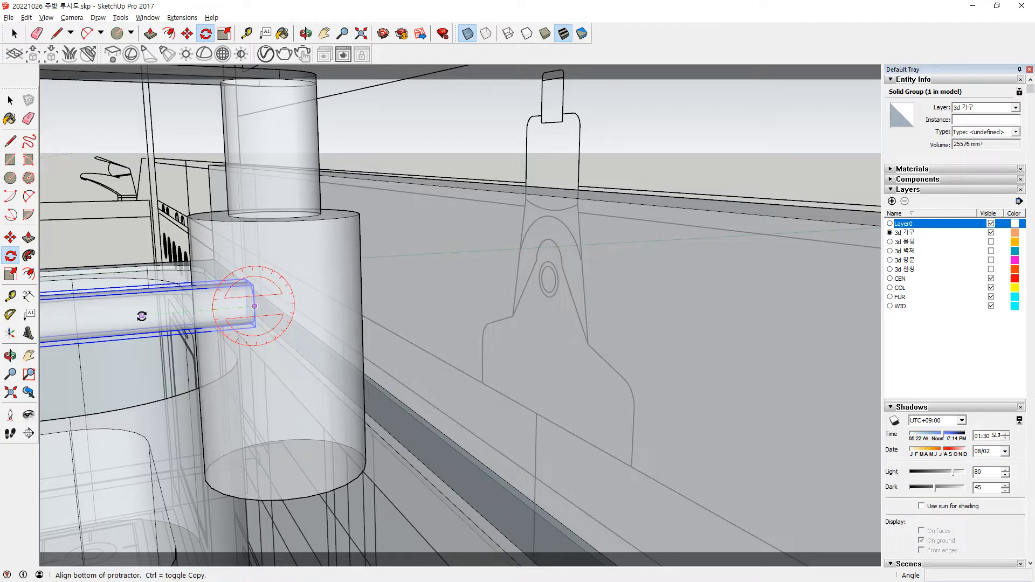
click(145, 314)
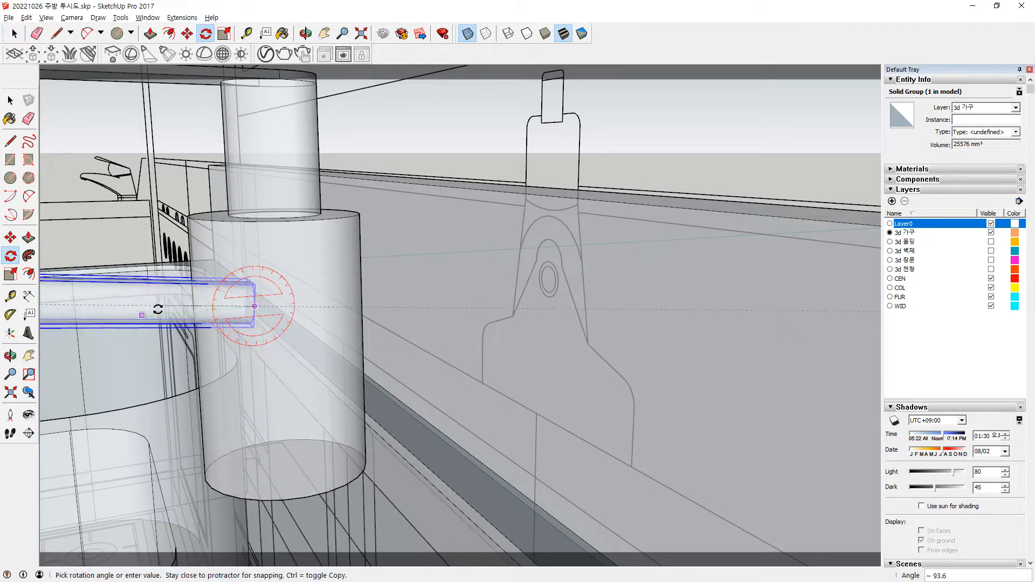
scroll(167, 179, down, 4)
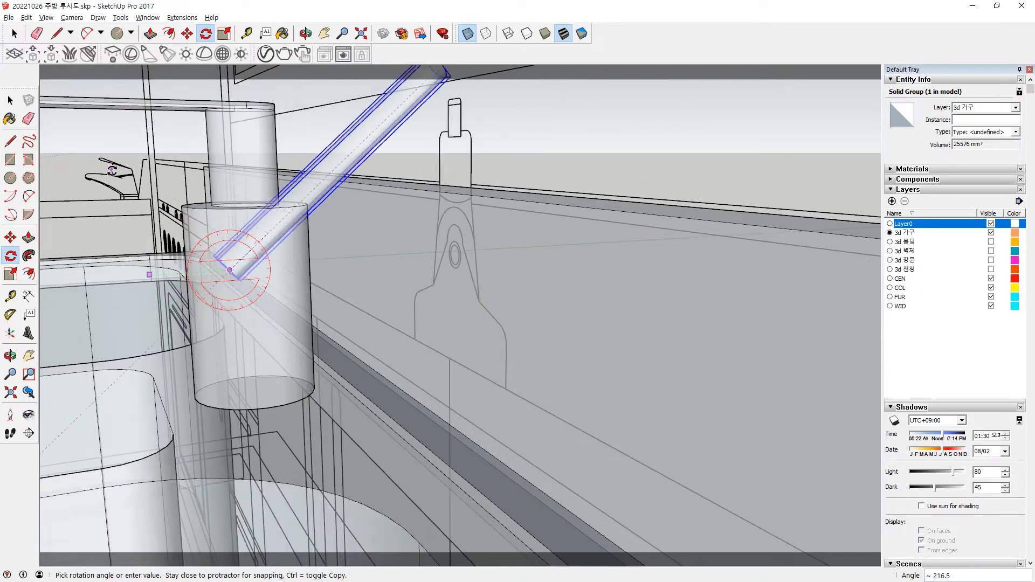
shift+middle_drag(121, 168, 229, 389)
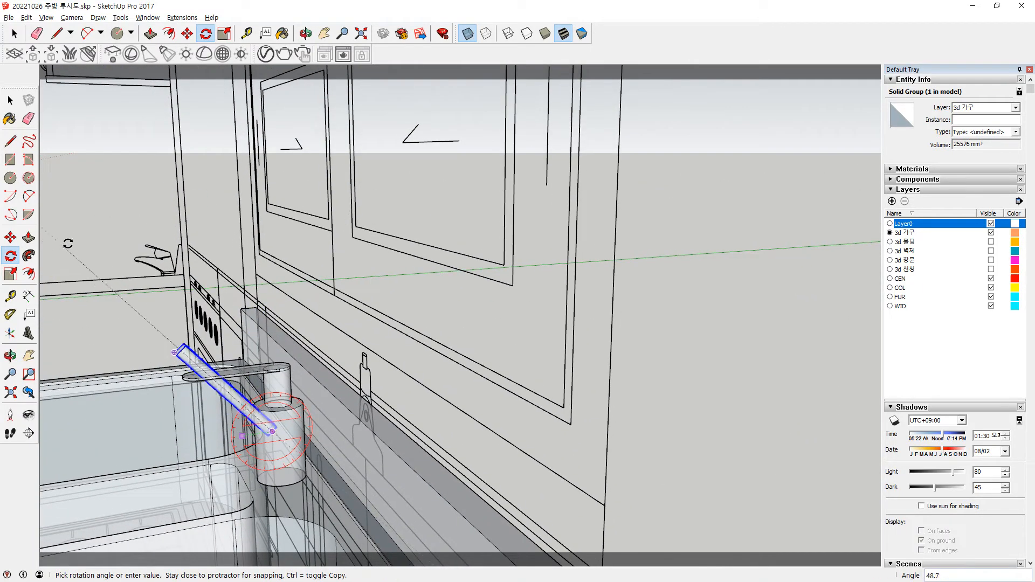
key(Return)
key(space)
Unite the tilted rod group and the faucet body into one solid with the Union solid tool.
scroll(223, 424, up, 4)
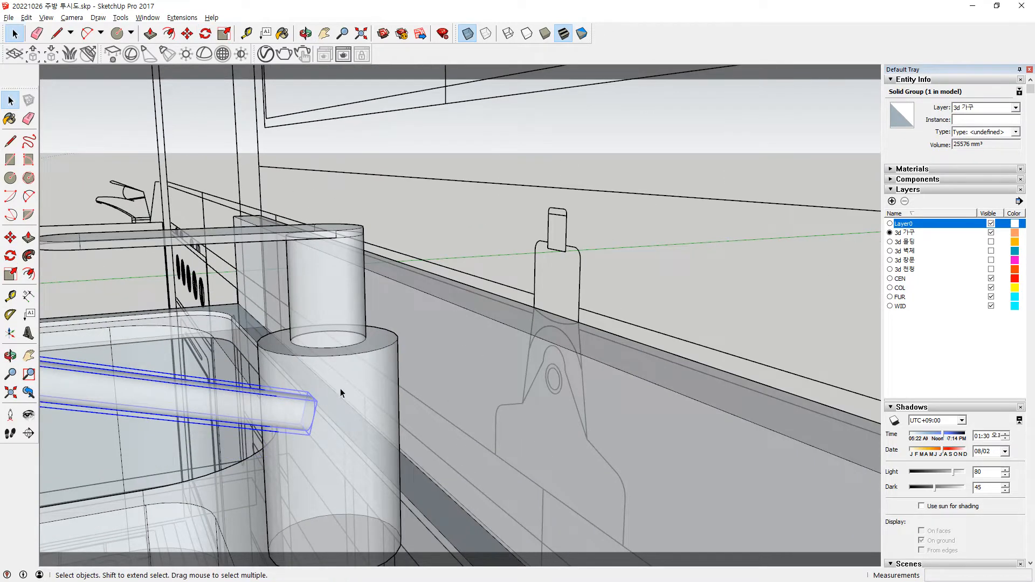
shift+click(278, 396)
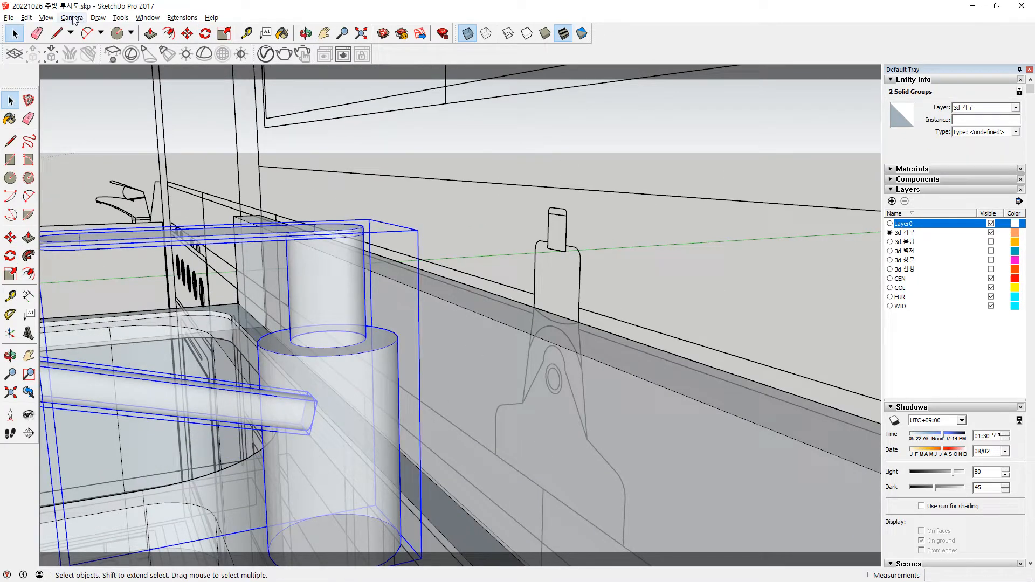
click(120, 18)
mouse_move(215, 160)
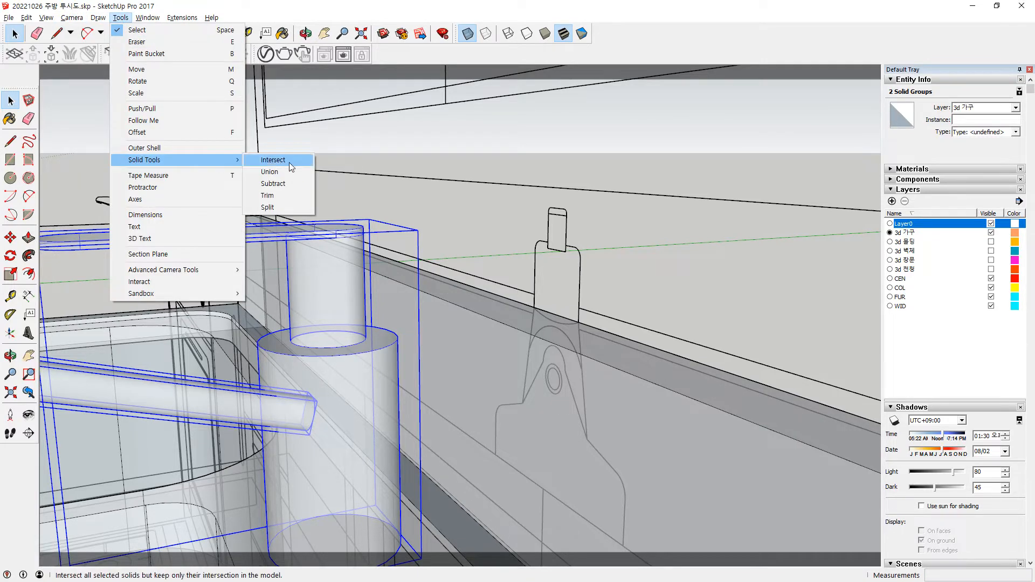
click(271, 171)
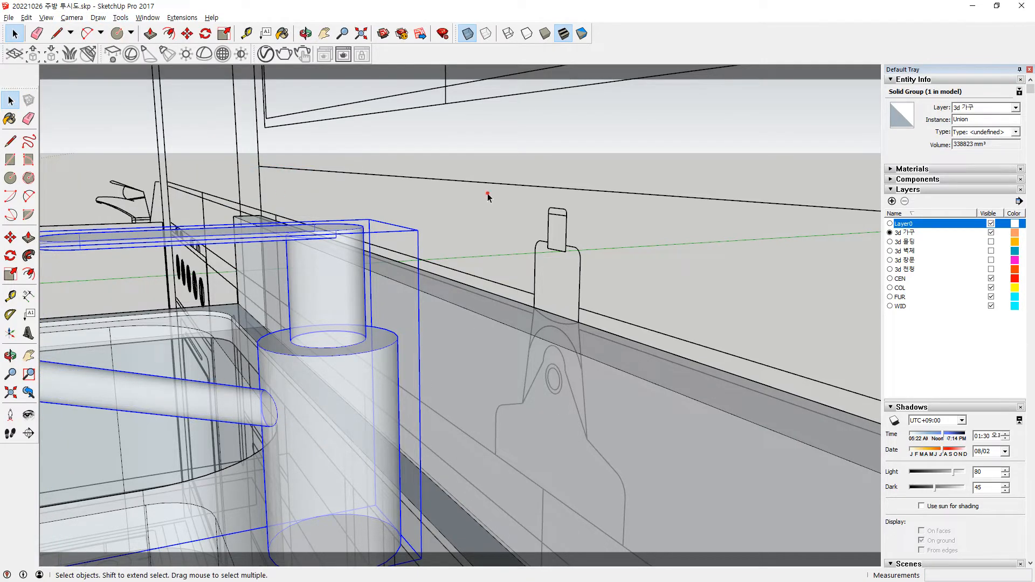
click(487, 194)
Draw a horizontal circle centred on the top of the rod's free end, wider than the rod.
scroll(380, 329, down, 3)
shift+middle_drag(289, 360, 474, 333)
scroll(226, 319, up, 1)
scroll(358, 328, up, 1)
middle_drag(358, 328, 300, 358)
scroll(256, 358, up, 2)
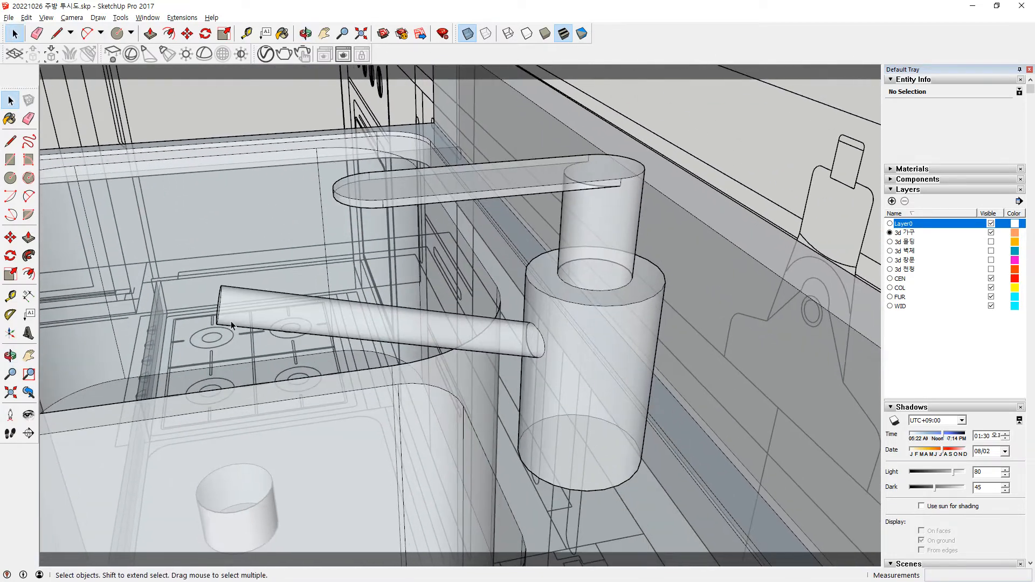
key(c)
scroll(221, 287, up, 1)
click(221, 283)
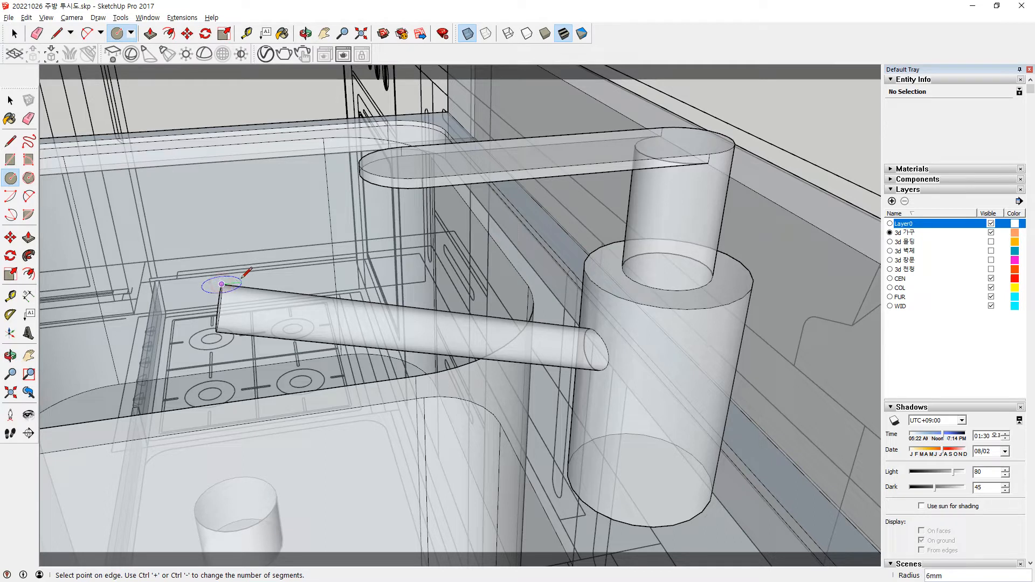
click(278, 278)
Push/pull the circle about 20 mm downward into a short cylinder around the rod's free end.
scroll(200, 290, up, 1)
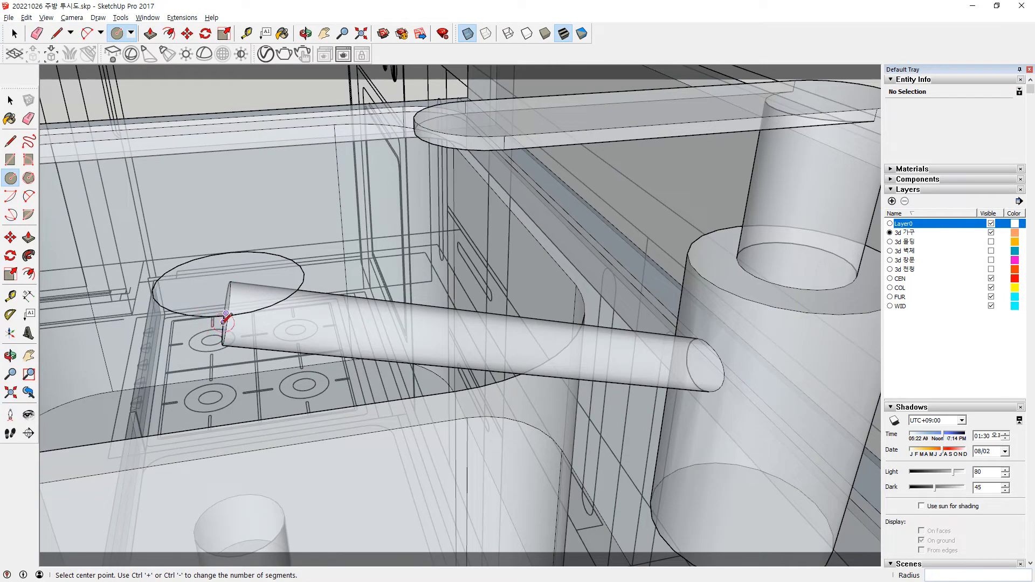
key(p)
click(213, 301)
middle_drag(248, 376, 416, 303)
middle_drag(303, 404, 388, 323)
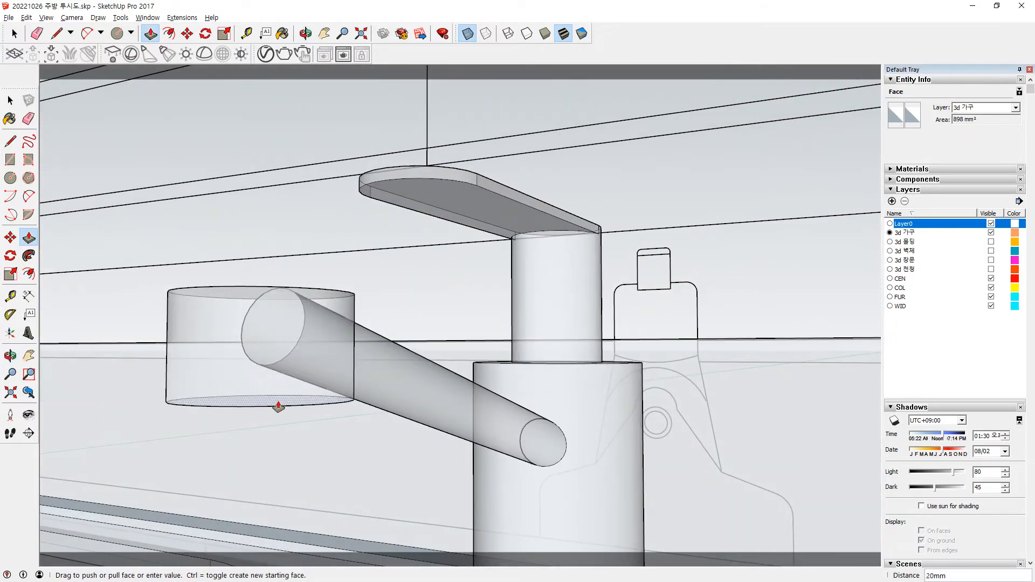
click(277, 417)
Extend the cylinder's top face upward 3 mm as a new push/pull section.
middle_drag(277, 417, 300, 323)
click(233, 302)
click(237, 289)
middle_drag(258, 278, 237, 315)
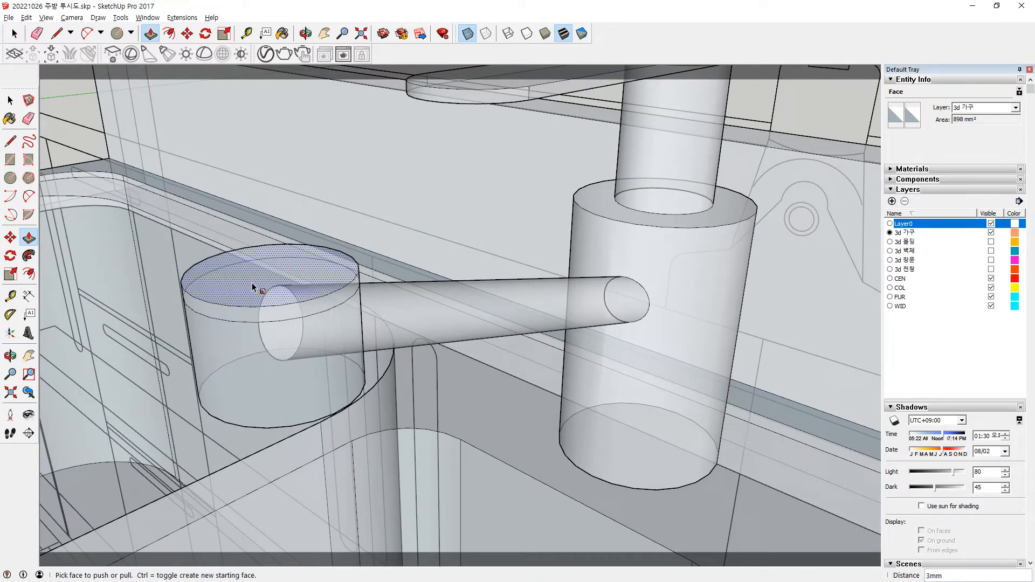
Scale the cylinder's top face down uniformly about its centre to taper the upper edge.
key(s)
key(space)
click(281, 276)
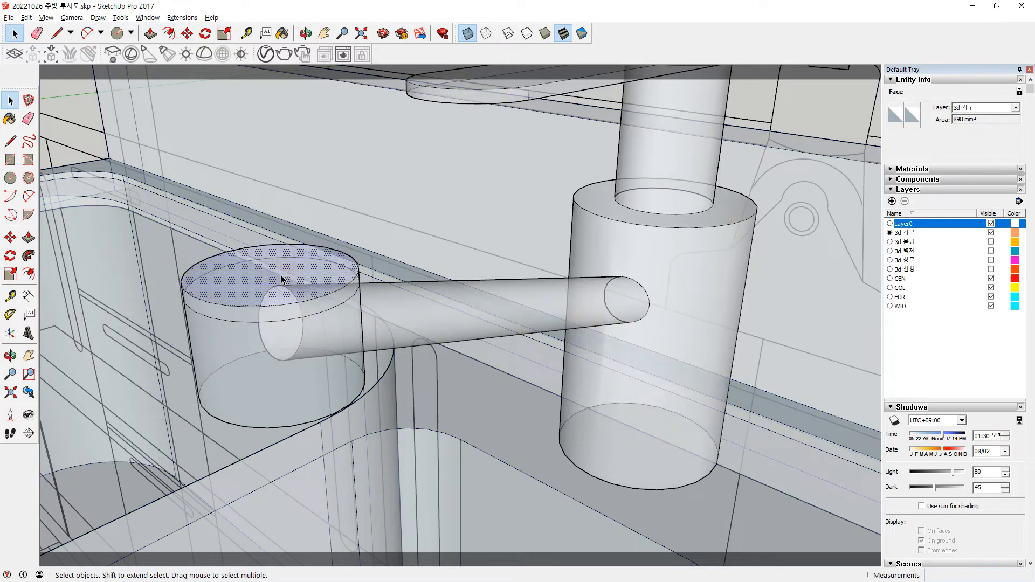
key(s)
drag(338, 252, 315, 265)
key(alt)
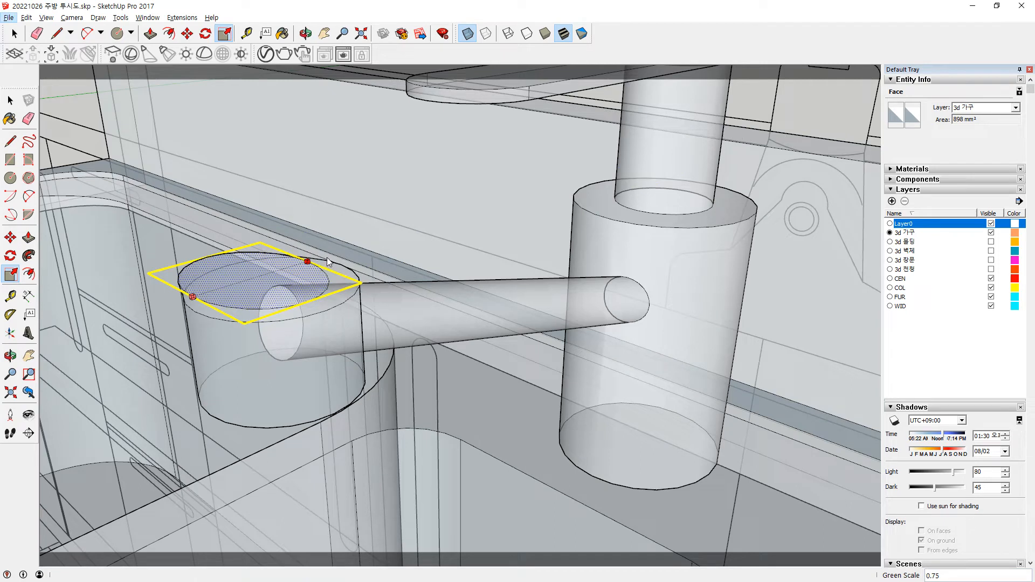
key(Escape)
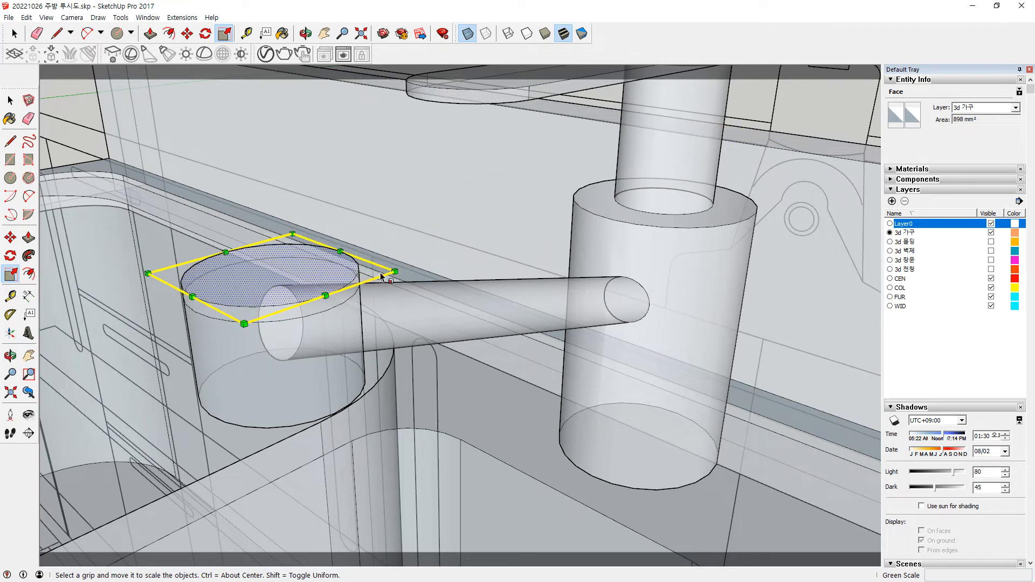
drag(394, 271, 372, 274)
key(space)
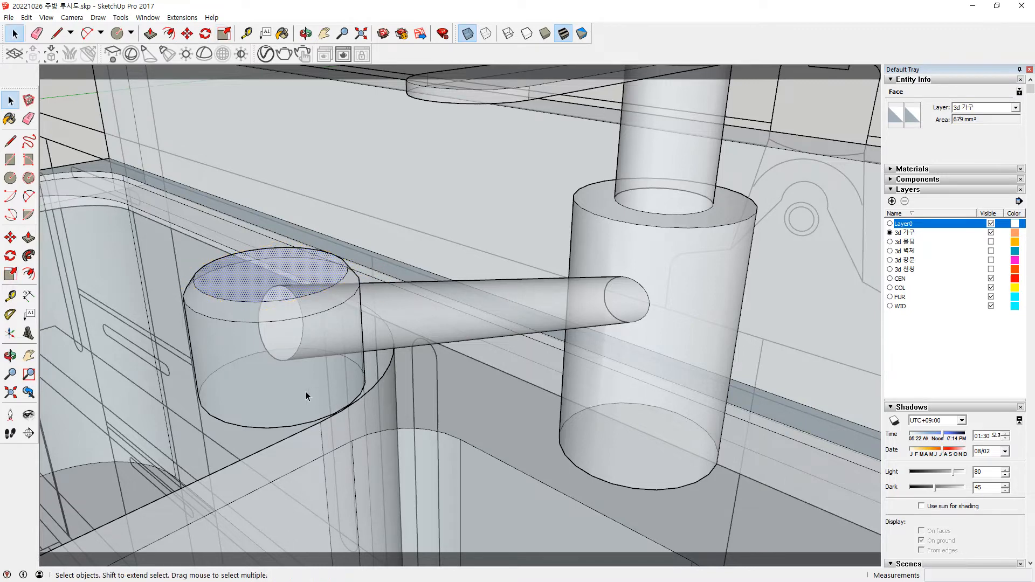
Extend the cylinder's bottom face downward about 7 mm as a new push/pull section.
middle_drag(303, 395, 263, 322)
key(p)
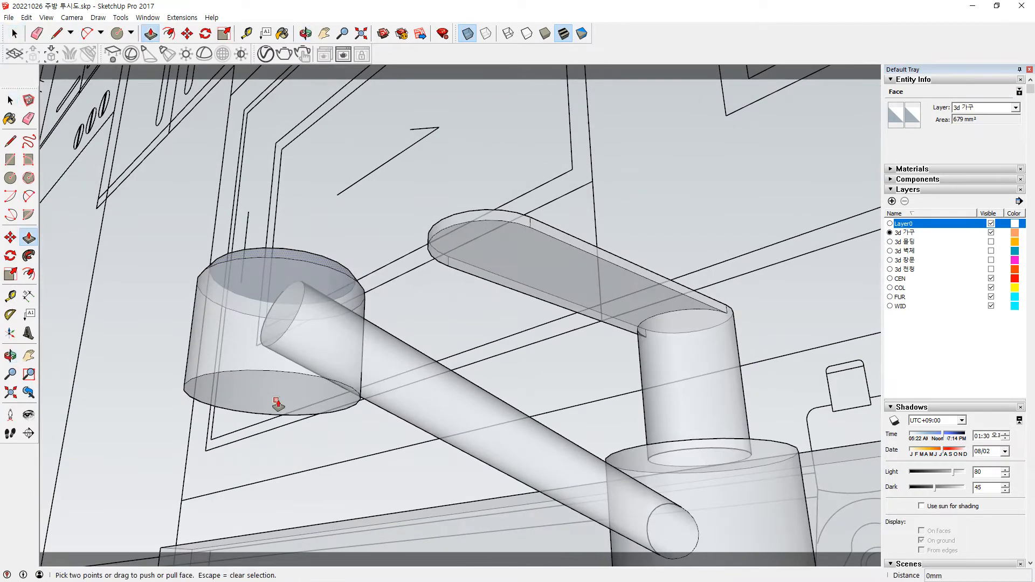
click(282, 397)
click(284, 401)
key(space)
click(289, 397)
key(p)
click(288, 397)
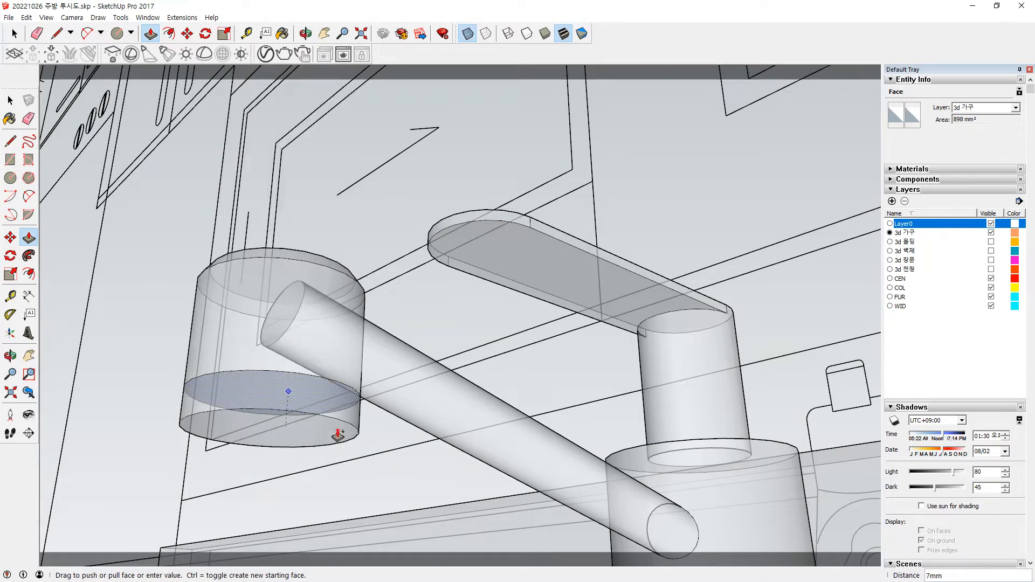
click(337, 435)
key(space)
Scale the cylinder's bottom face uniformly about its centre by about 0.86 to taper the lower edge.
click(333, 444)
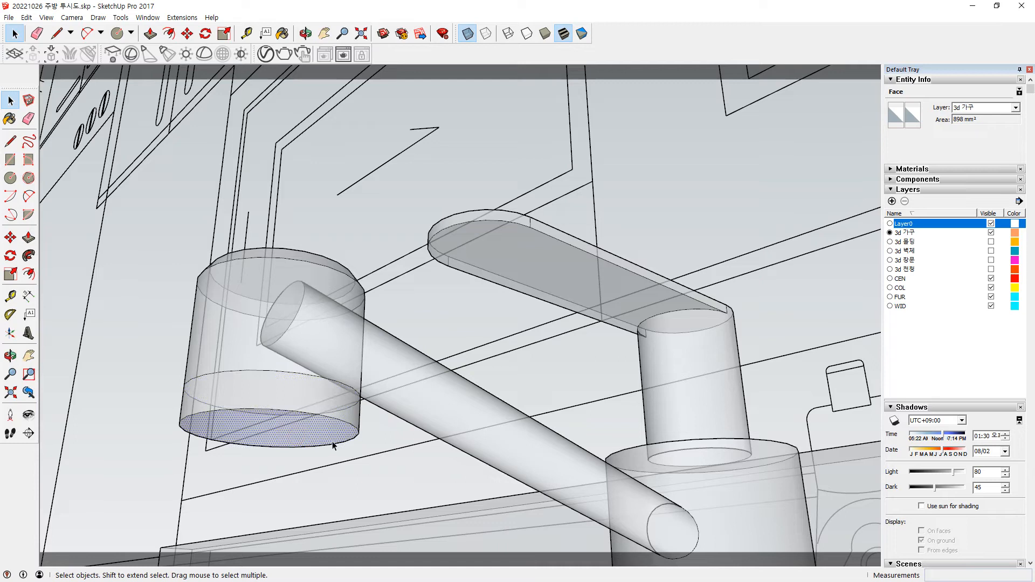
key(s)
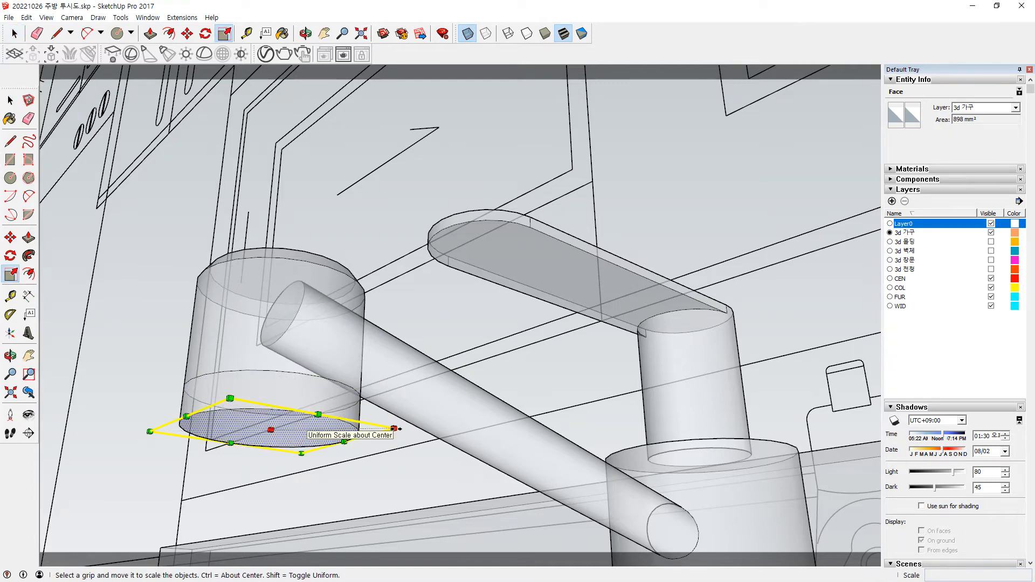
click(389, 430)
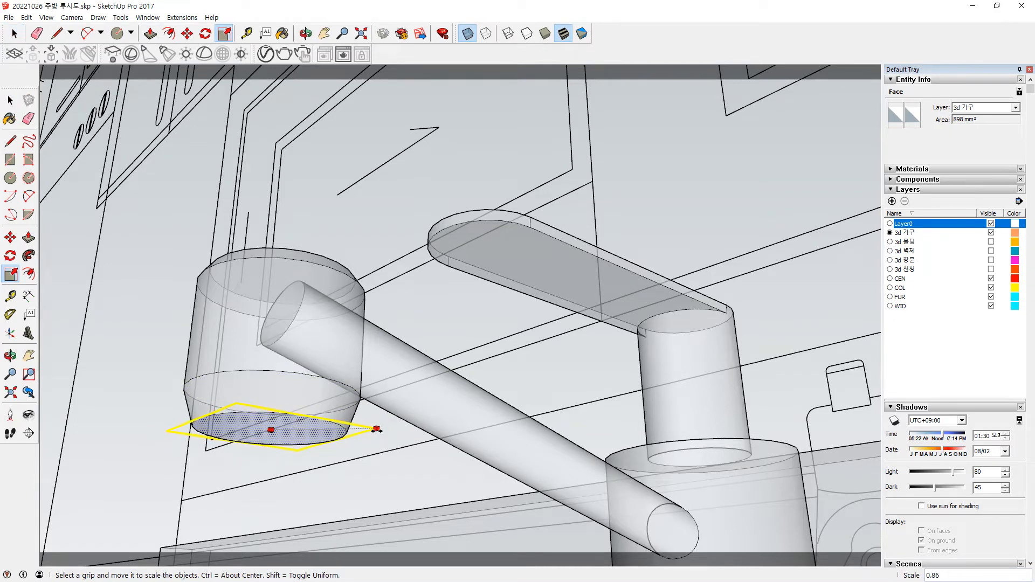
click(379, 426)
middle_drag(379, 425, 306, 440)
key(space)
Undo the tapered ends and the added top and bottom sections of the cylinder.
middle_drag(396, 308, 309, 373)
click(247, 302)
middle_drag(247, 300, 317, 373)
scroll(270, 306, up, 3)
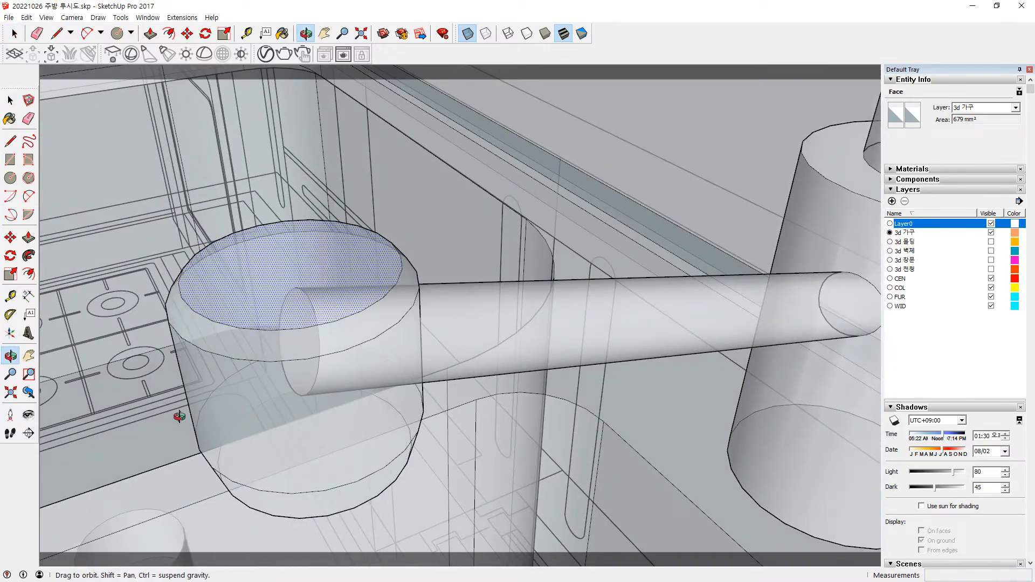
key(ctrl+z)
key(ctrl+z)
key(ctrl+z)
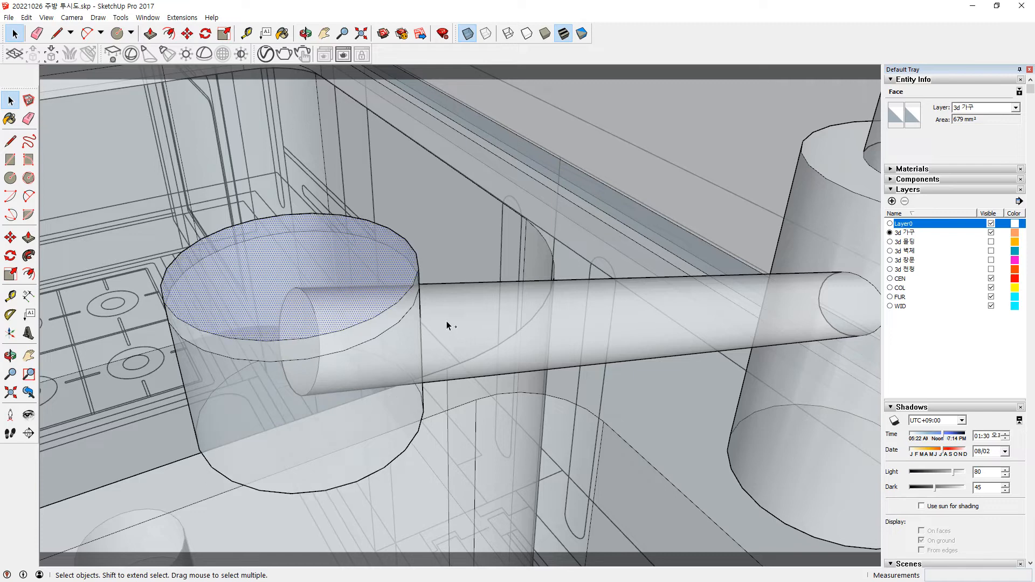
Move the cylinder's top face up about 3 mm so it rises above the rod's end.
middle_drag(352, 309, 140, 223)
click(256, 258)
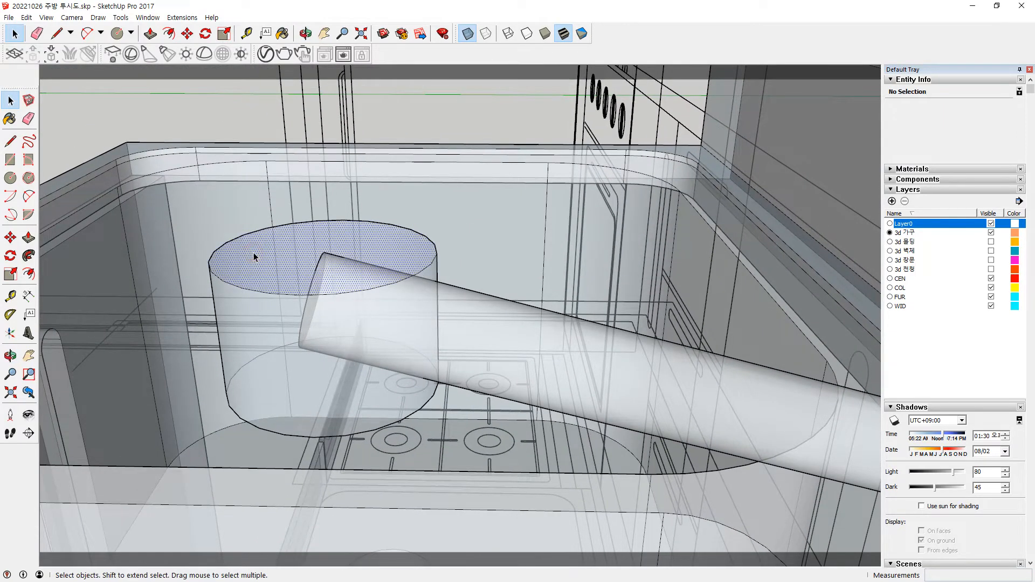
middle_drag(257, 254, 280, 326)
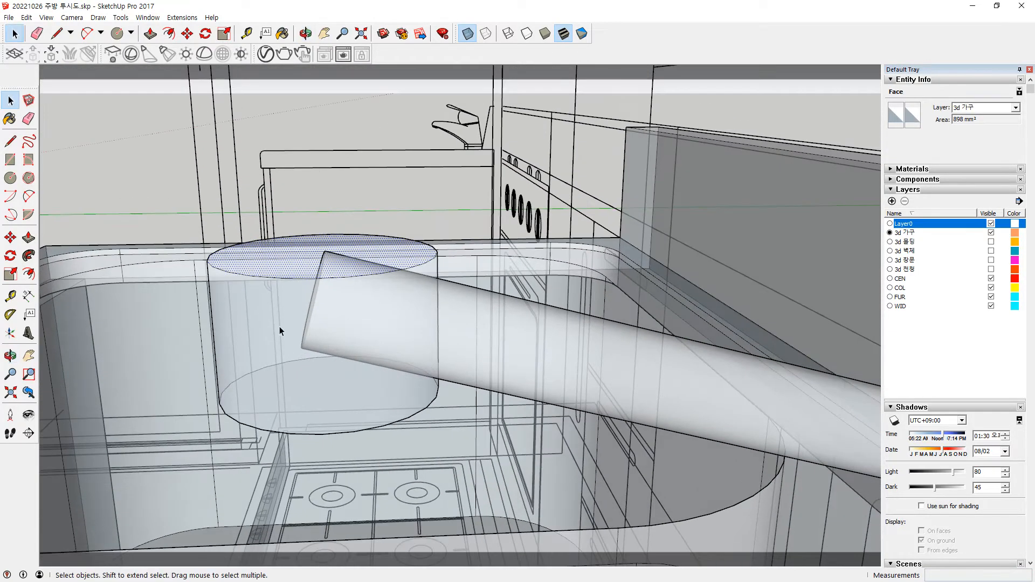
key(m)
click(312, 256)
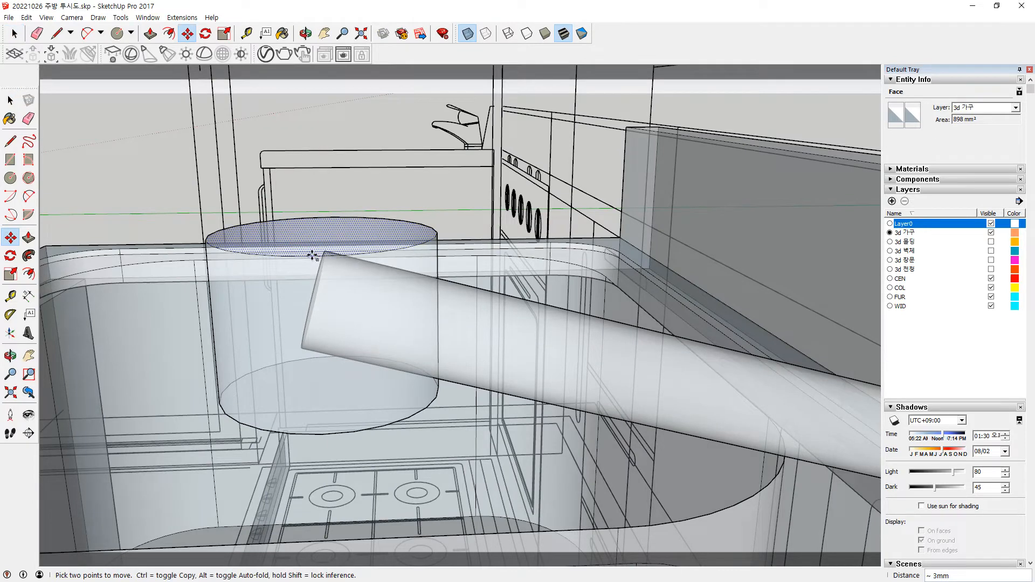
click(312, 238)
middle_drag(459, 310, 443, 351)
key(space)
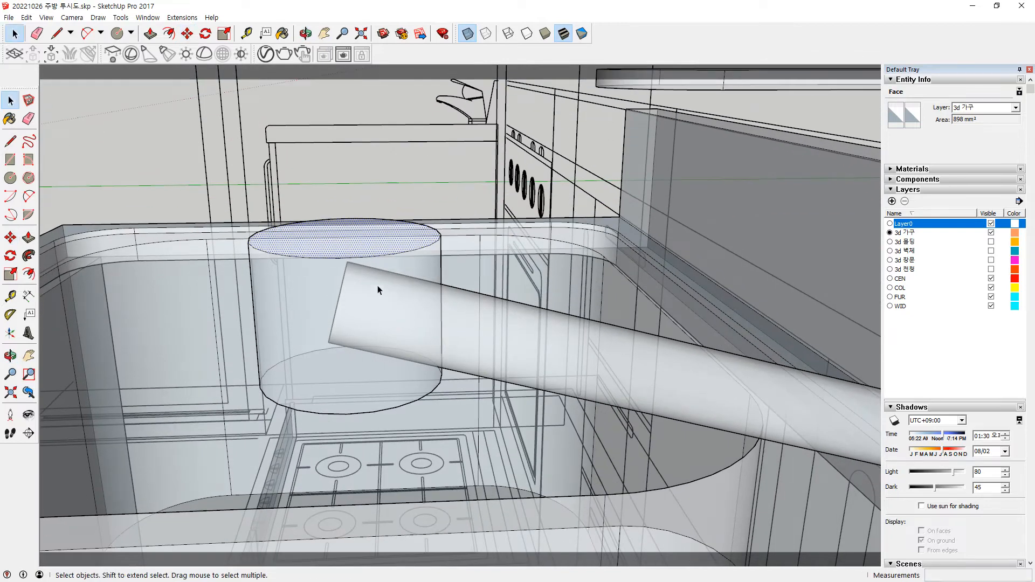
Group the whole cylinder at the rod's free end and unite it with the faucet using the Union solid tool.
triple_click(329, 252)
key(g)
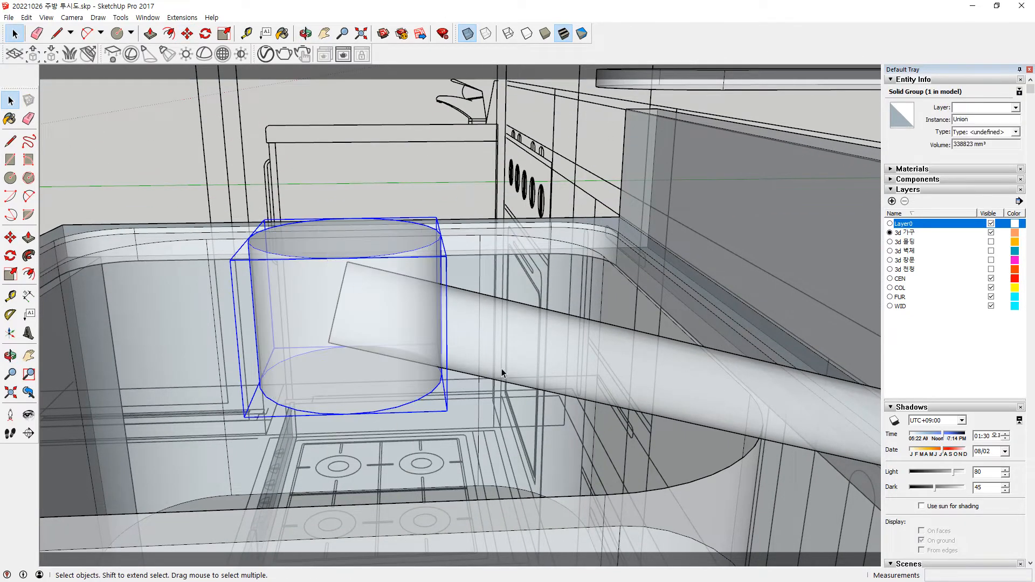
shift+click(480, 353)
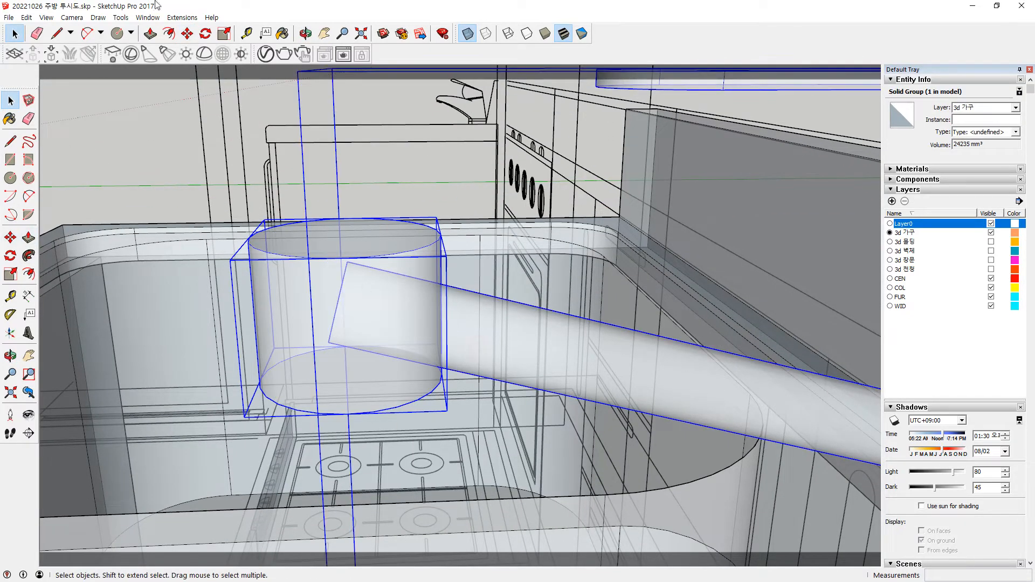
click(92, 19)
mouse_move(121, 17)
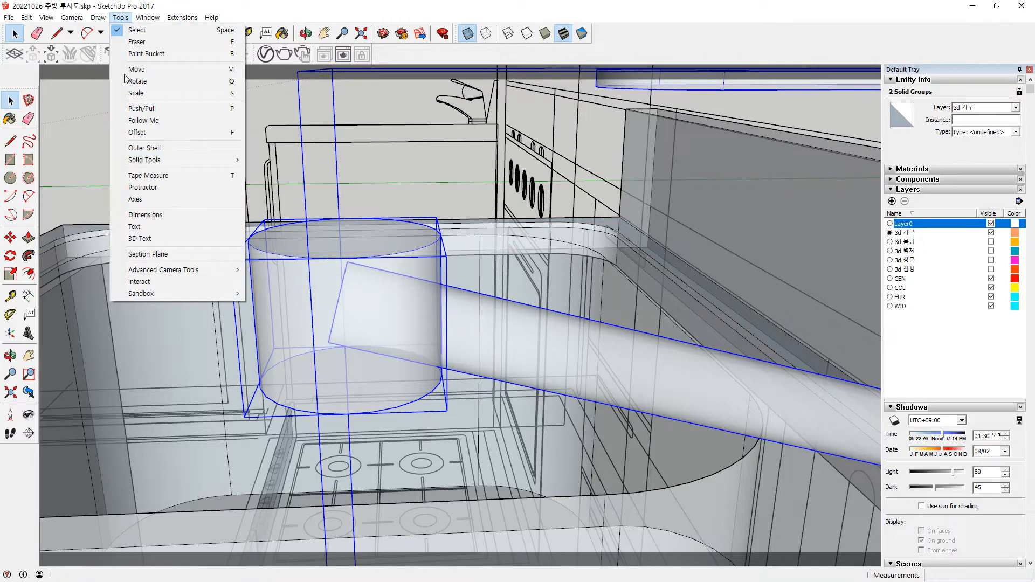
mouse_move(202, 159)
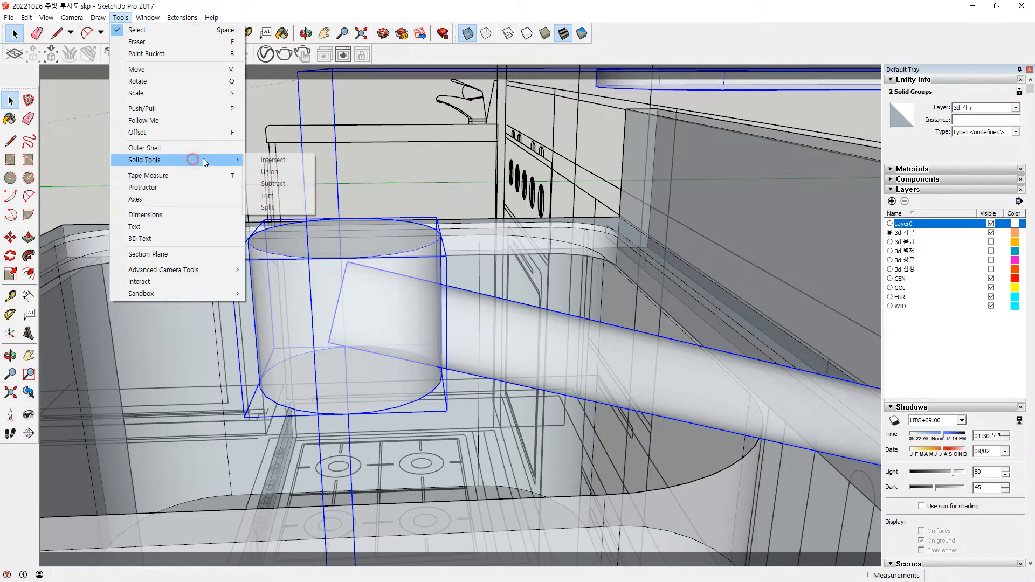
click(294, 171)
mouse_move(346, 264)
middle_down()
mouse_move(457, 331)
mouse_move(366, 262)
middle_up()
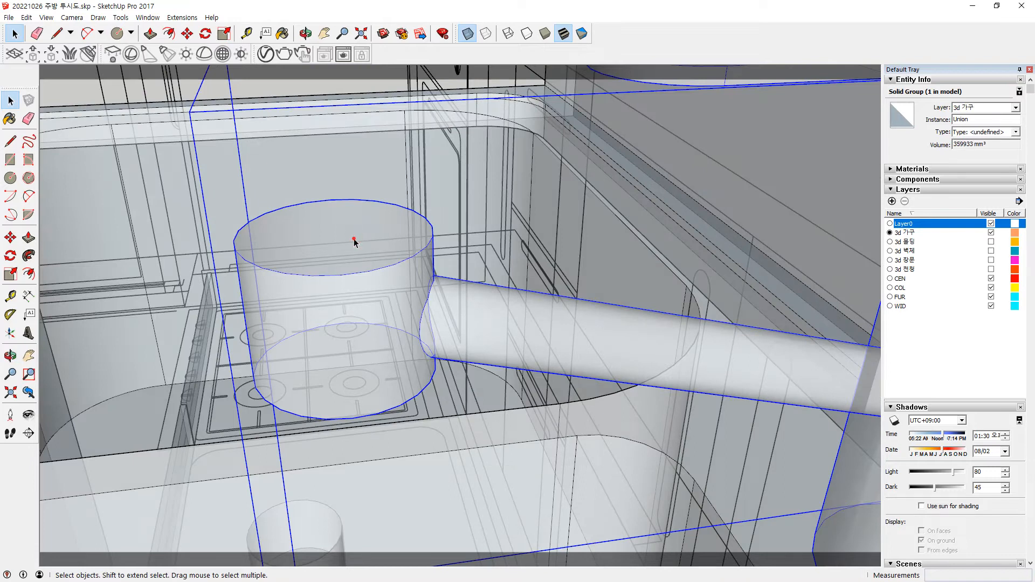
Inside the united faucet group, push the spout cylinder's top face down to about the height of the rod's upper edge.
double_click(354, 242)
click(351, 245)
key(p)
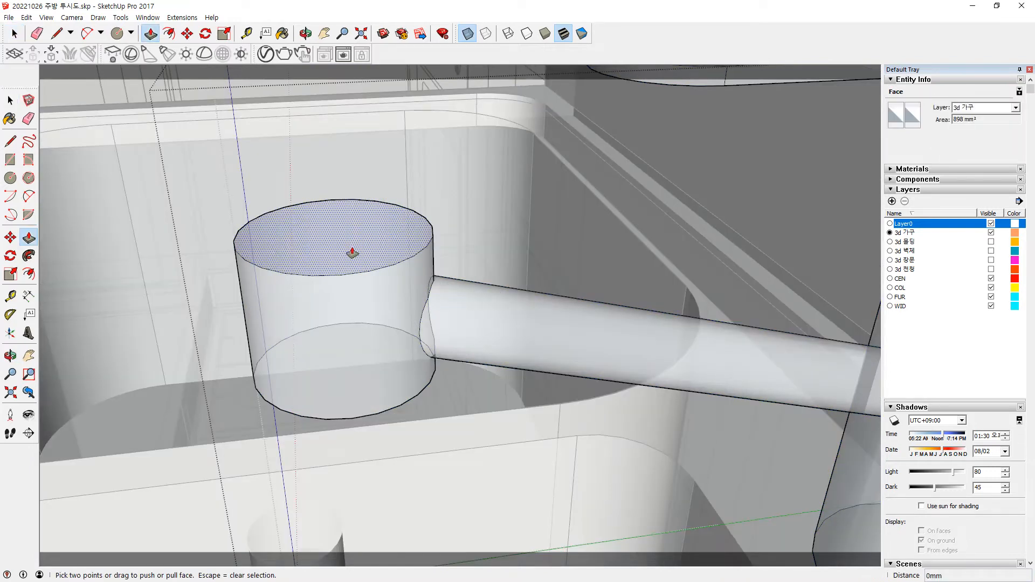
drag(358, 249, 361, 265)
click(362, 265)
Extrude a new 5 mm section up from the lowered top face of the spout head, keeping the original edge.
click(345, 281)
key(ctrl)
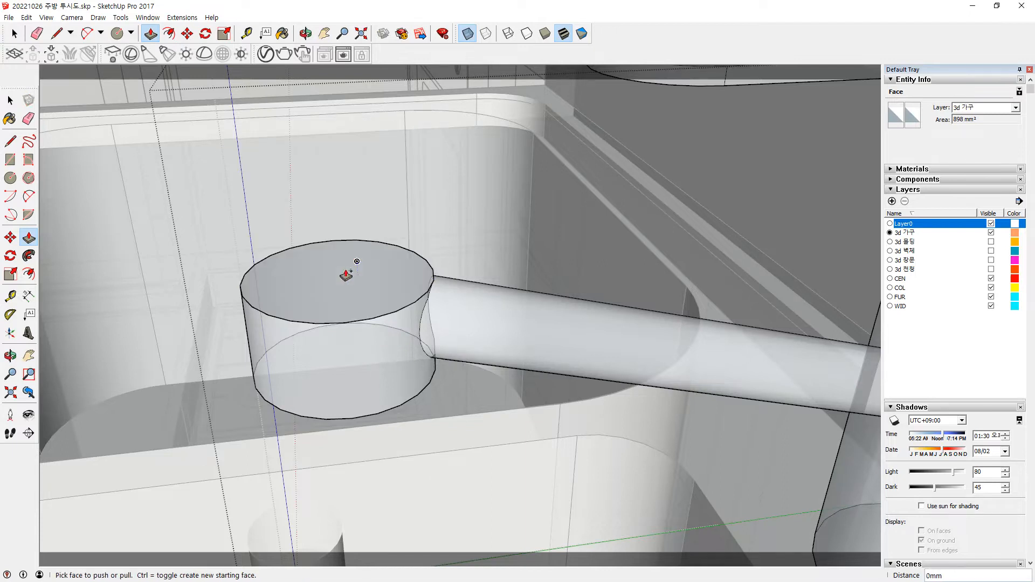
drag(345, 275, 347, 268)
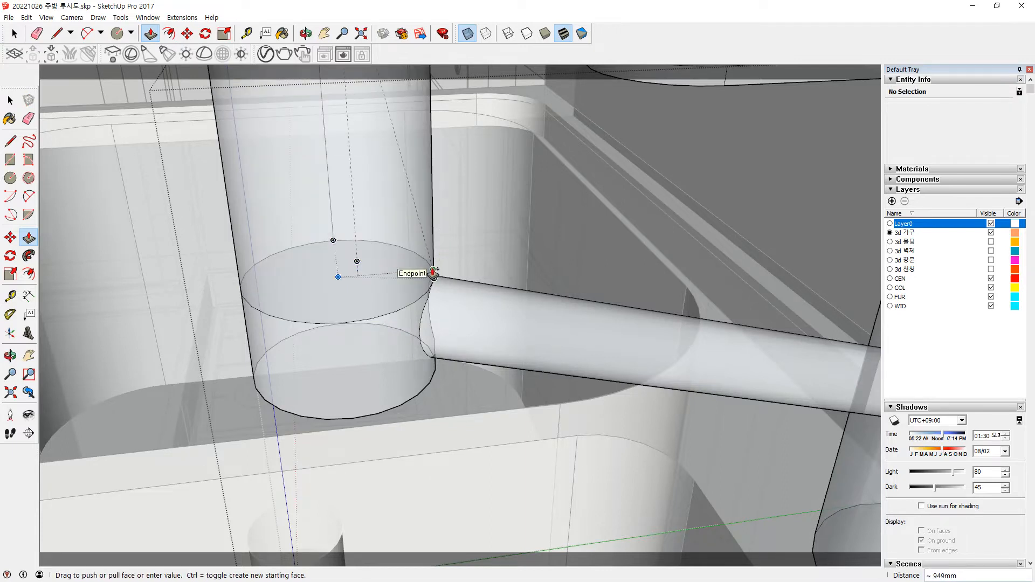
text(5)
key(Return)
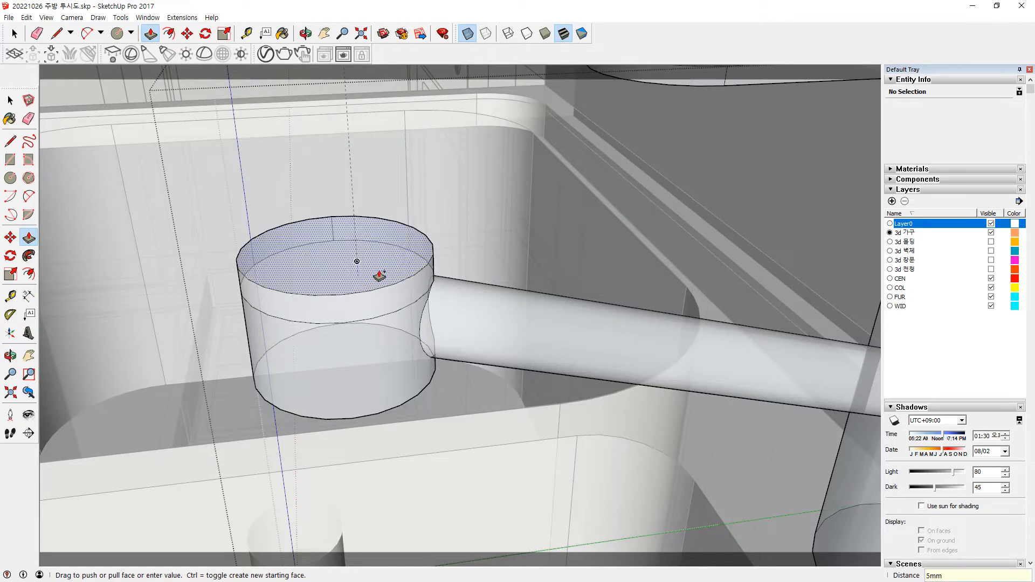
Undo the 5 mm section and extrude a new 3 mm section up from the spout head's top face instead.
key(ctrl+z)
drag(354, 285, 361, 274)
key(ctrl)
key(Escape)
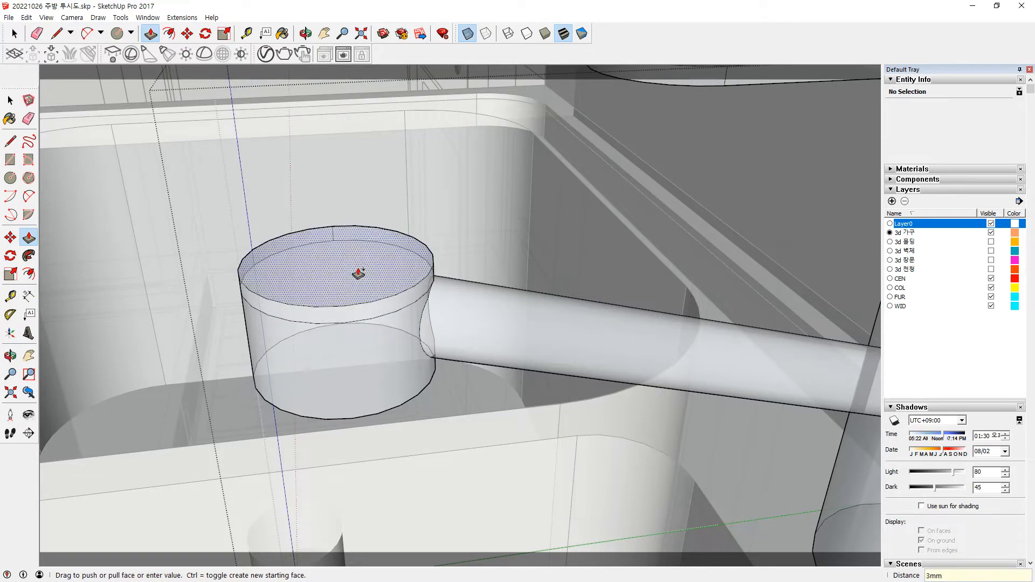
Scale the spout head's new top face inward about its centre to taper the upper edge.
key(space)
click(384, 265)
key(s)
ctrl+drag(416, 223, 408, 227)
middle_drag(411, 387, 434, 273)
key(space)
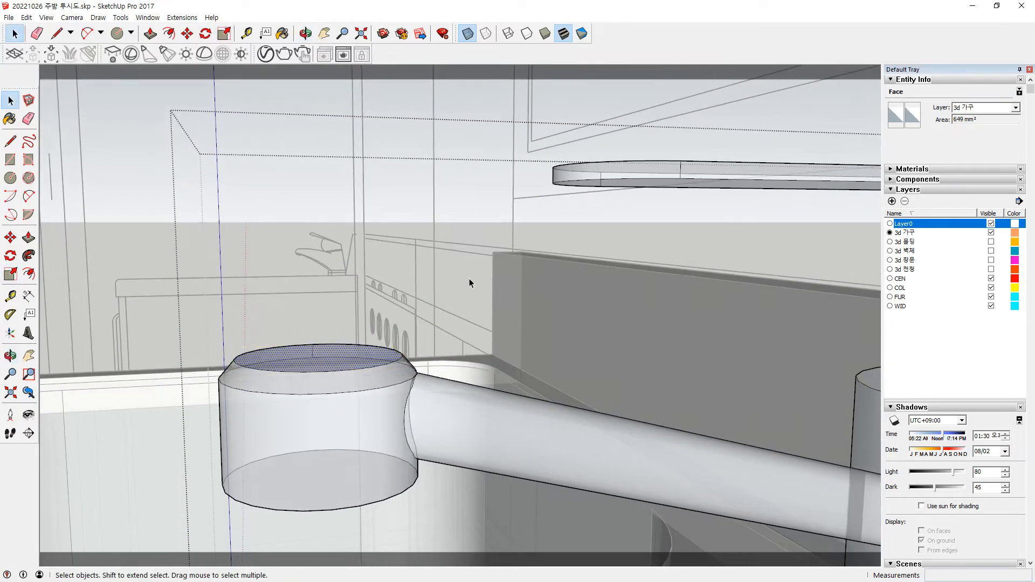
Push the spout head's bottom face downward to lengthen the cylinder with a new lower section.
shift+middle_drag(387, 431, 423, 254)
mouse_move(370, 334)
middle_down()
mouse_move(364, 314)
mouse_move(389, 293)
mouse_move(388, 347)
mouse_move(390, 337)
middle_up()
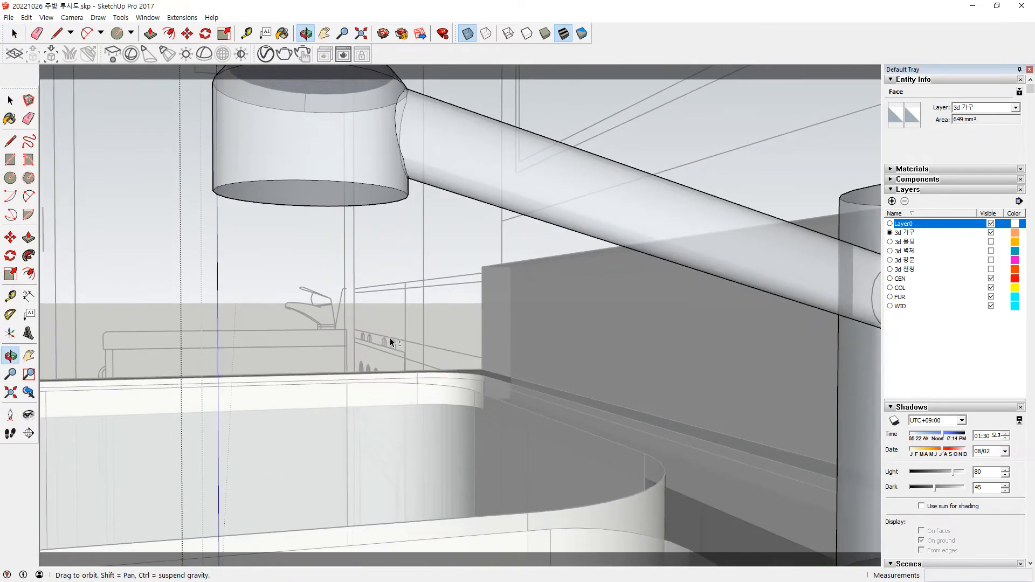
click(339, 202)
key(p)
drag(340, 201, 340, 238)
text(1)
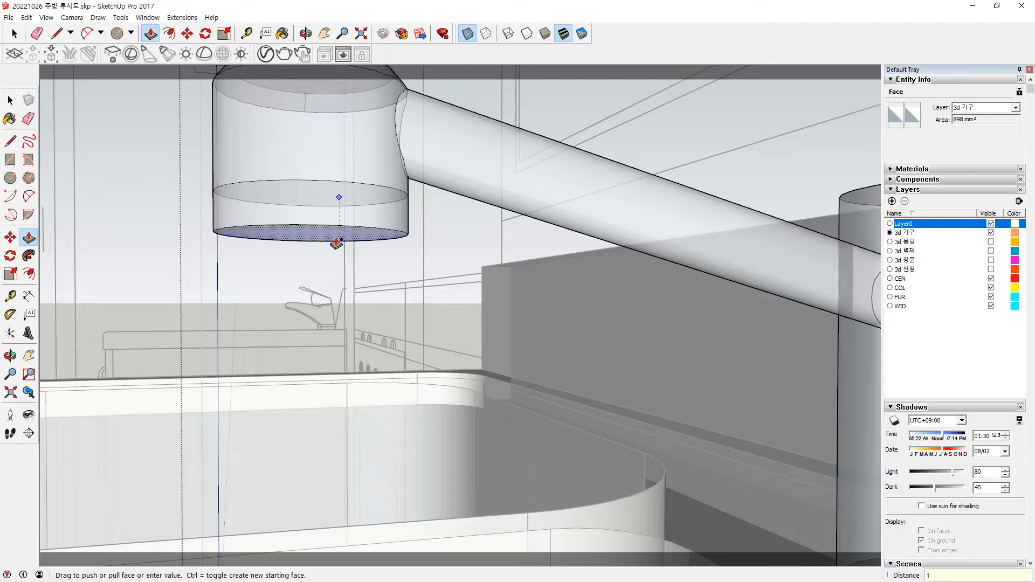
text(:30)
key(Return)
key(space)
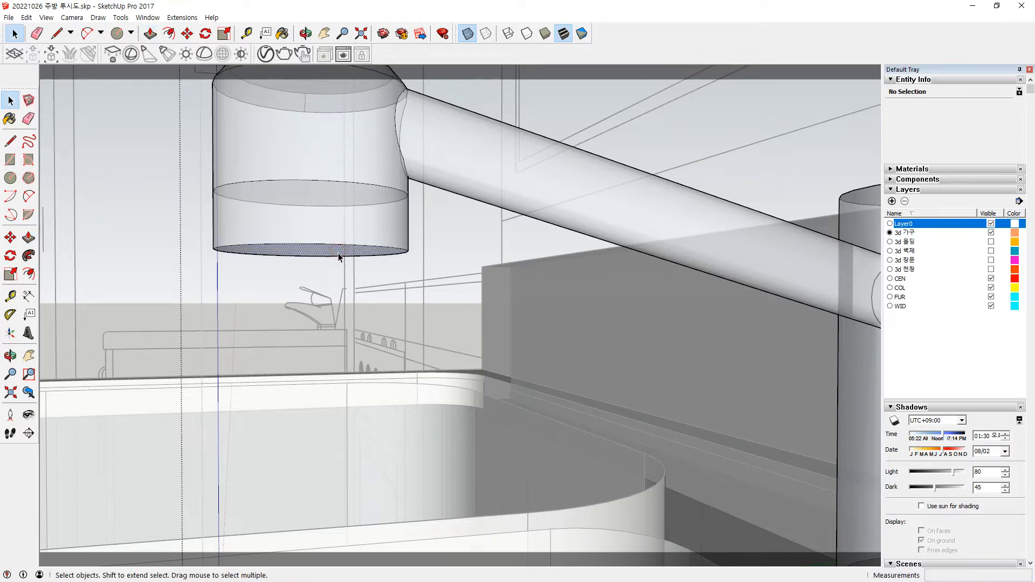
Scale the spout head's bottom face inward about its centre so the new lower section tapers.
click(338, 253)
key(s)
drag(429, 246, 411, 250)
key(space)
click(453, 255)
Examine the faucet from several angles and then the whole kitchen model from farther away.
scroll(451, 251, down, 2)
scroll(519, 211, down, 10)
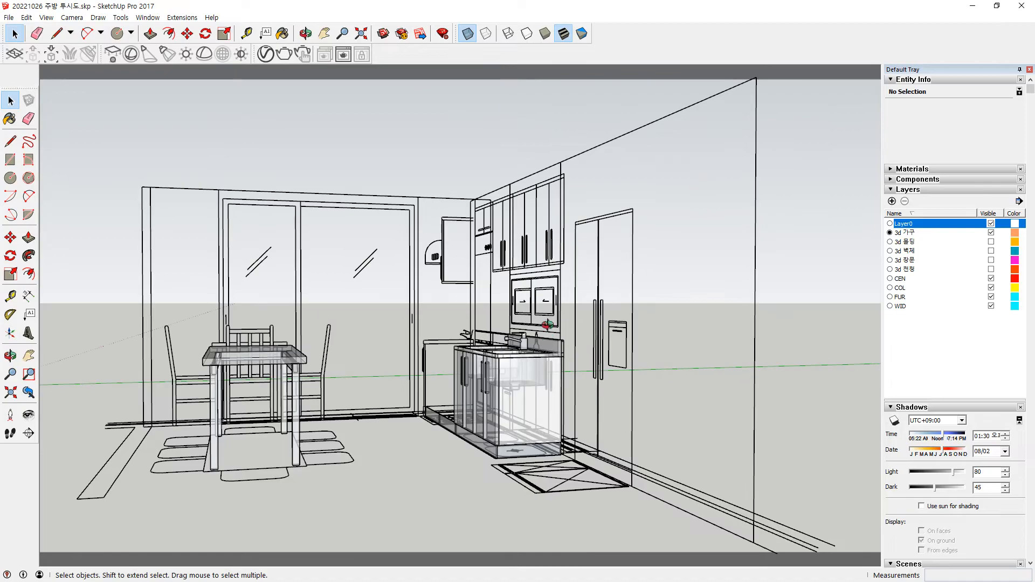
scroll(550, 319, up, 10)
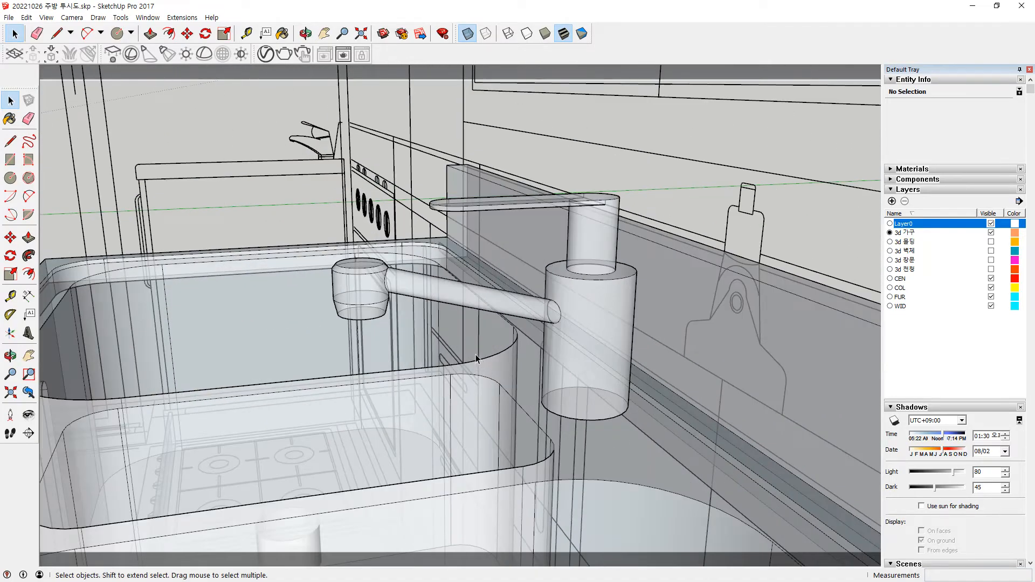
middle_drag(476, 359, 120, 383)
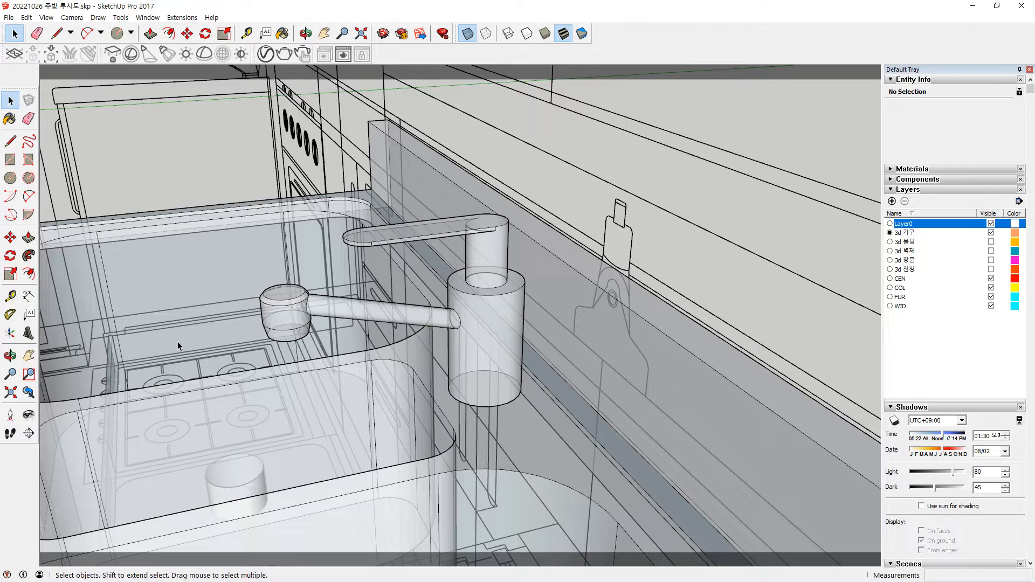
scroll(422, 319, down, 6)
middle_drag(329, 346, 448, 270)
middle_drag(471, 382, 319, 322)
scroll(348, 377, down, 6)
scroll(320, 323, down, 5)
scroll(389, 333, up, 1)
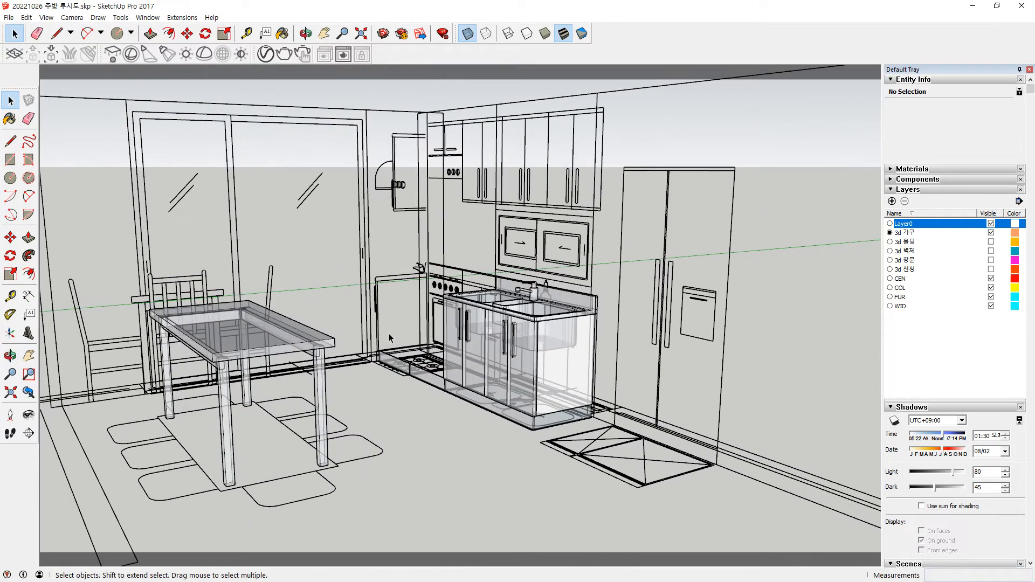
scroll(471, 348, up, 2)
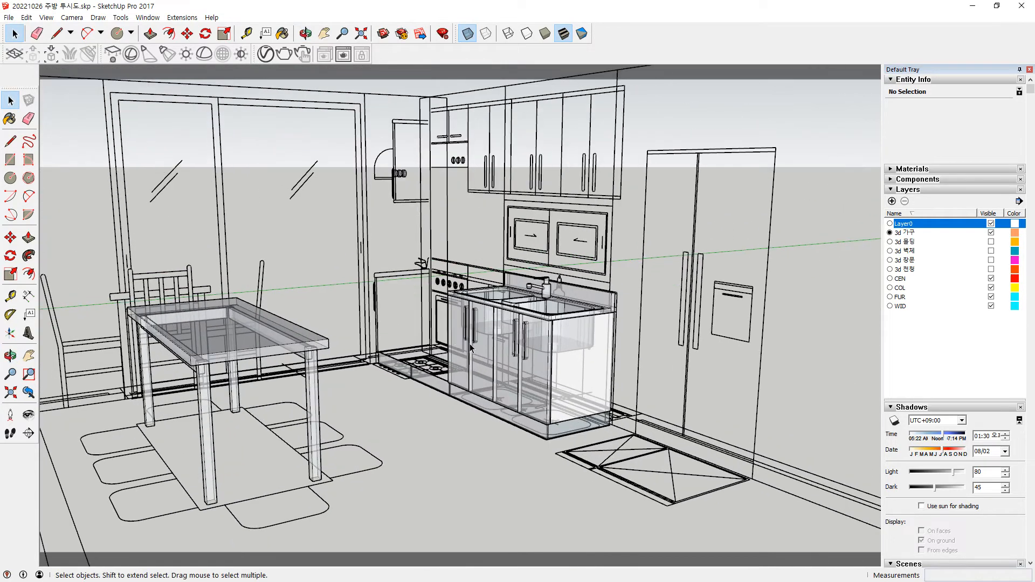
Turn off the X-ray face style.
click(71, 19)
mouse_move(46, 17)
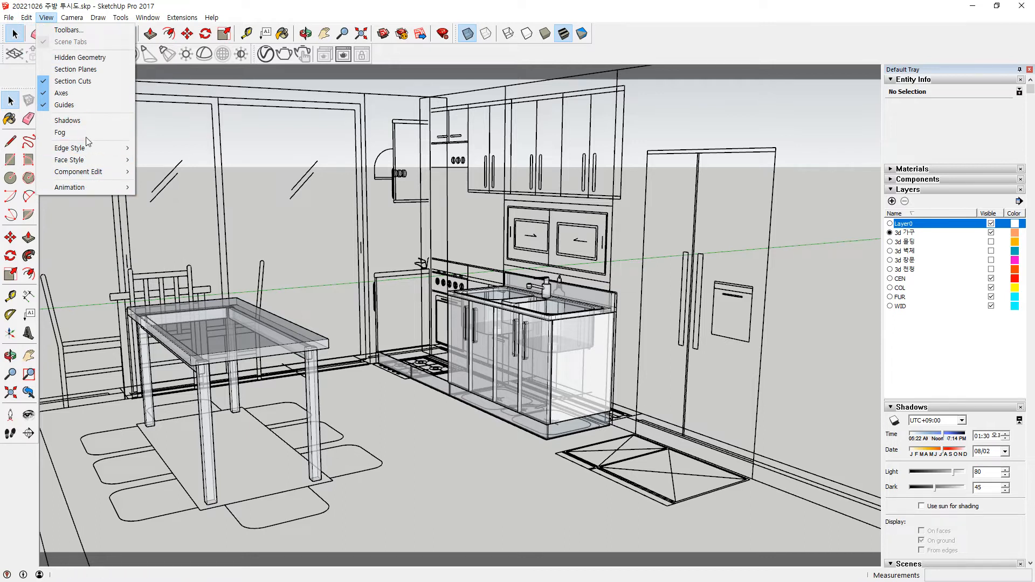
mouse_move(81, 160)
click(169, 163)
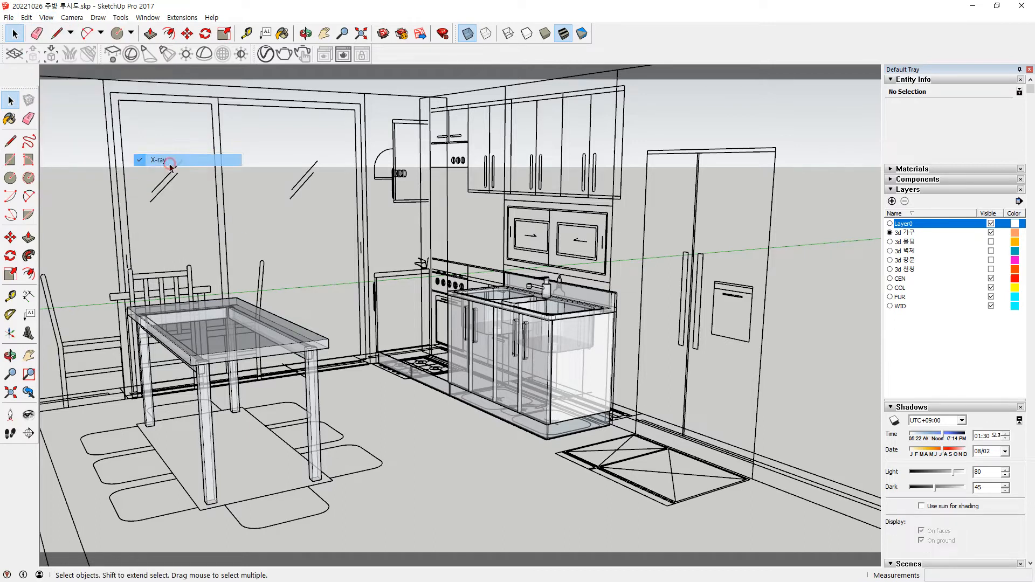
Draw a rectangle over the single cabinet door beside the oven on the lower cabinet elevation.
scroll(531, 295, up, 5)
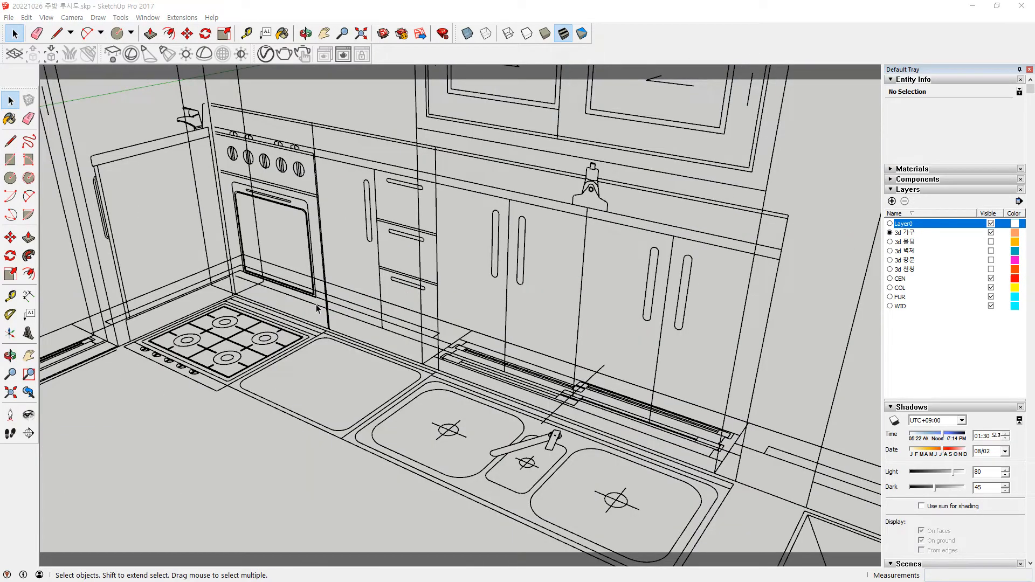
click(325, 351)
middle_drag(380, 403, 398, 423)
scroll(456, 298, up, 3)
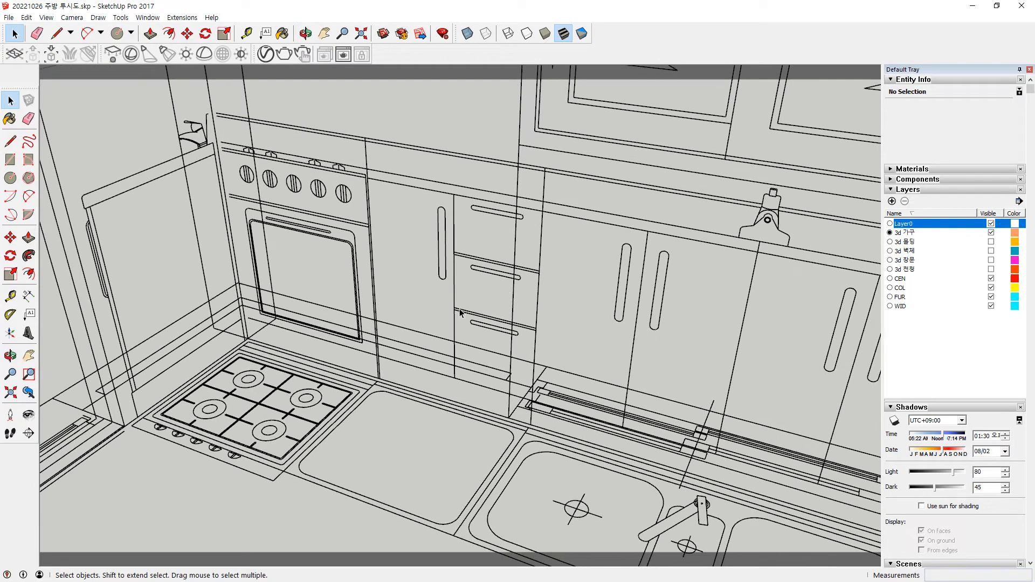
scroll(372, 184, up, 3)
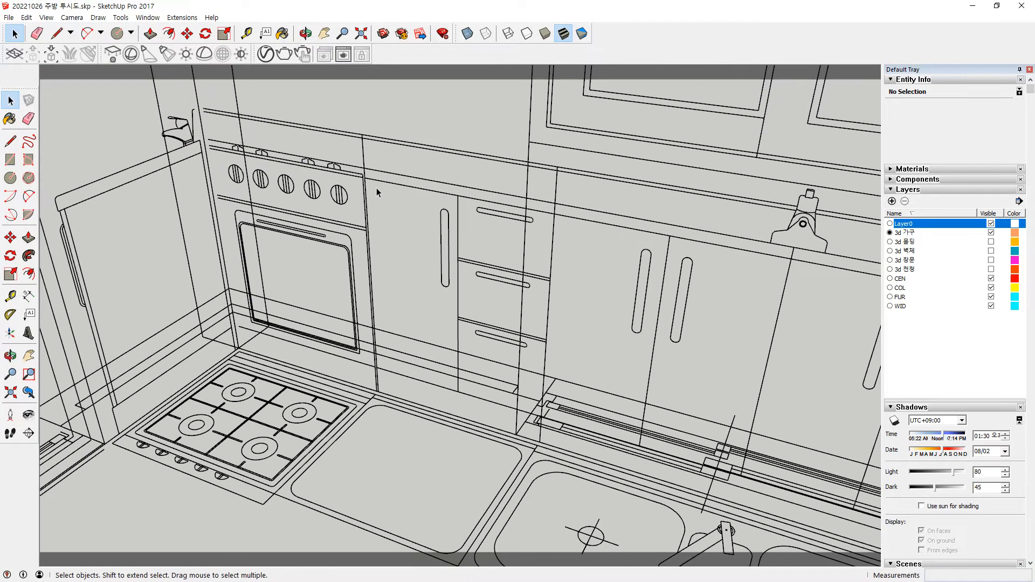
key(r)
click(365, 178)
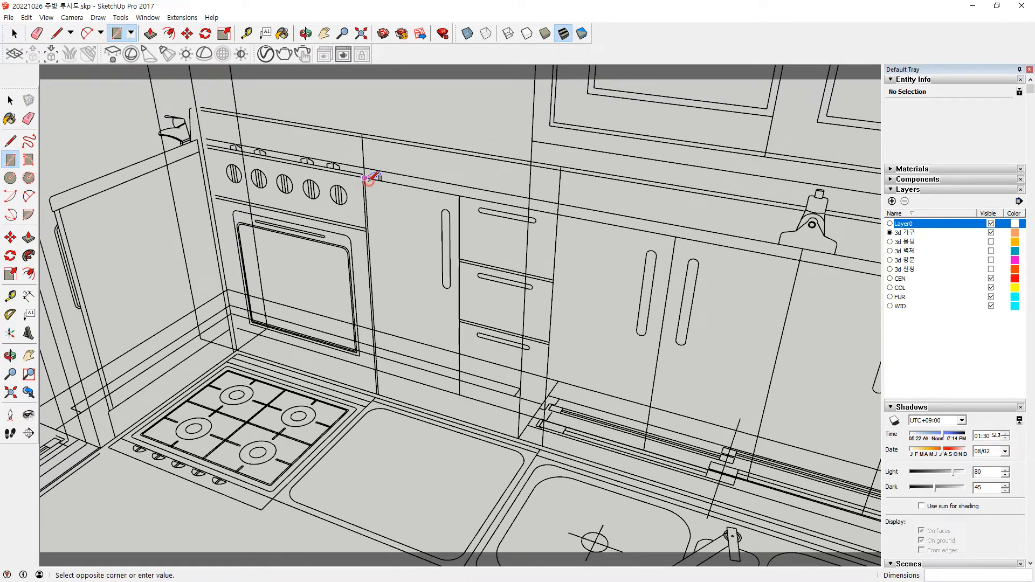
click(460, 394)
Draw rectangles over the top drawer front and the 287 by 192 mm middle drawer front.
scroll(483, 215, up, 1)
click(459, 194)
click(559, 274)
scroll(477, 273, up, 1)
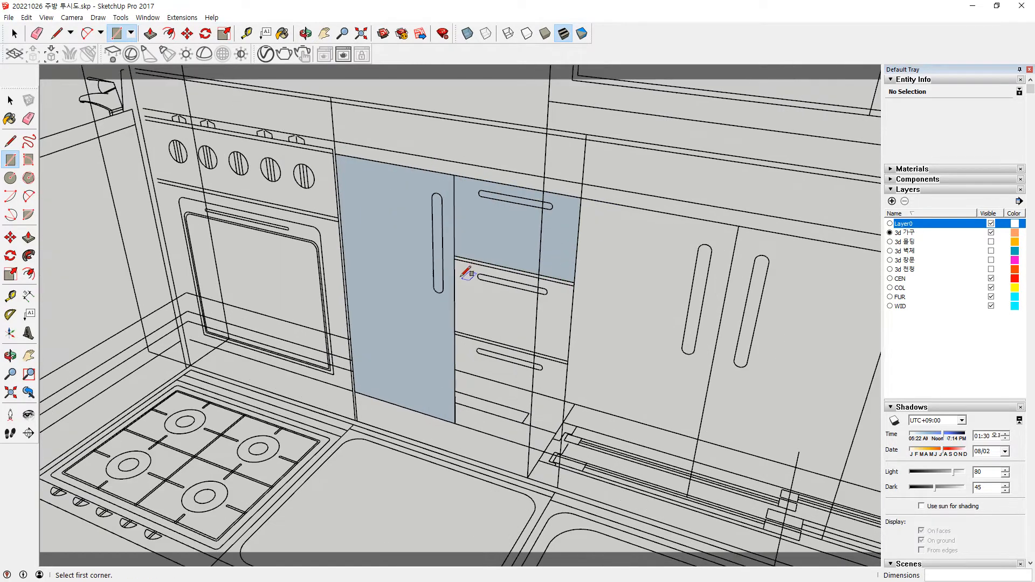
click(459, 261)
click(567, 359)
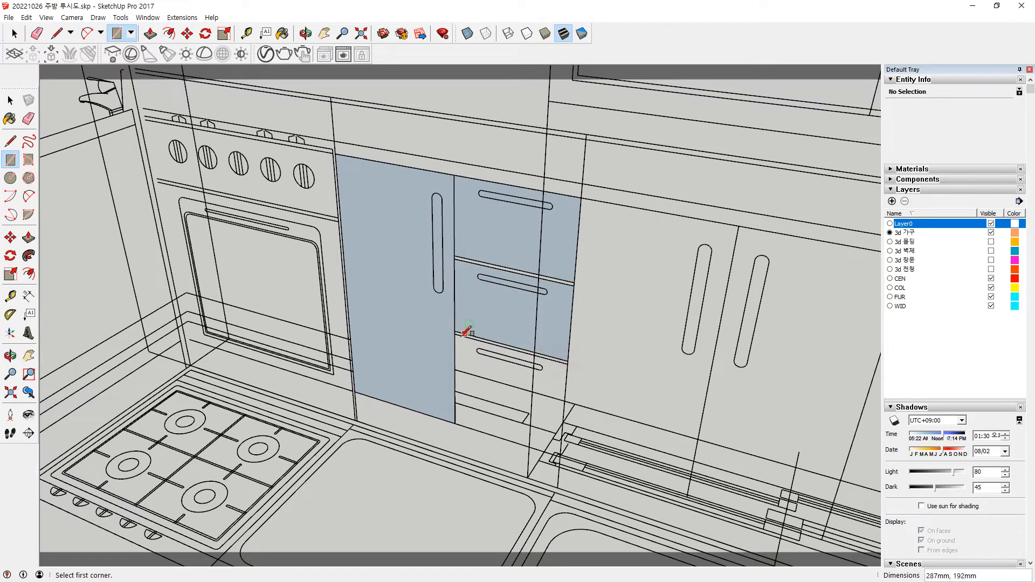
Draw a rectangle over the bottom drawer front, from its lower corner to the opposite upper corner.
click(459, 335)
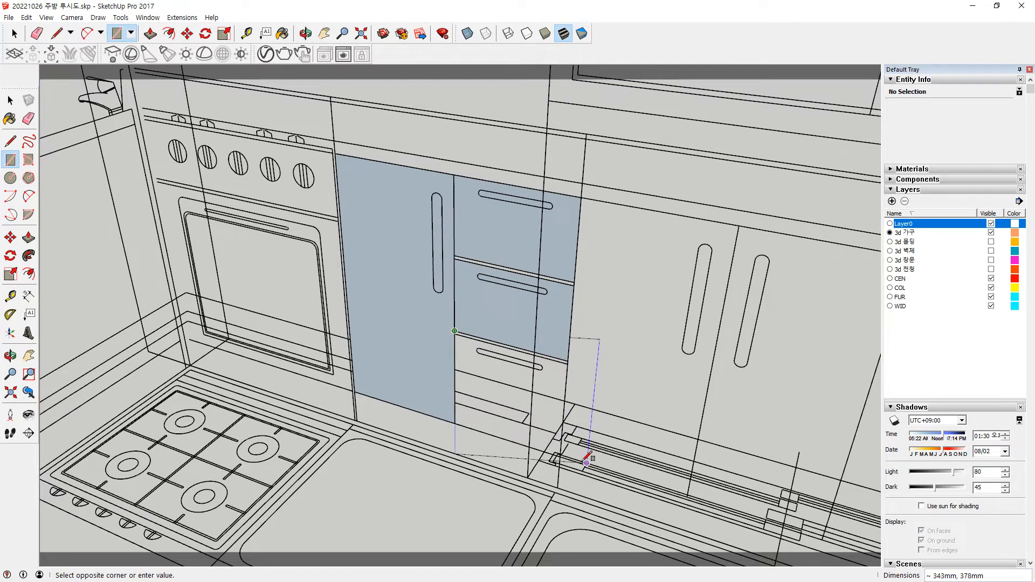
key(Escape)
scroll(572, 458, up, 3)
click(551, 456)
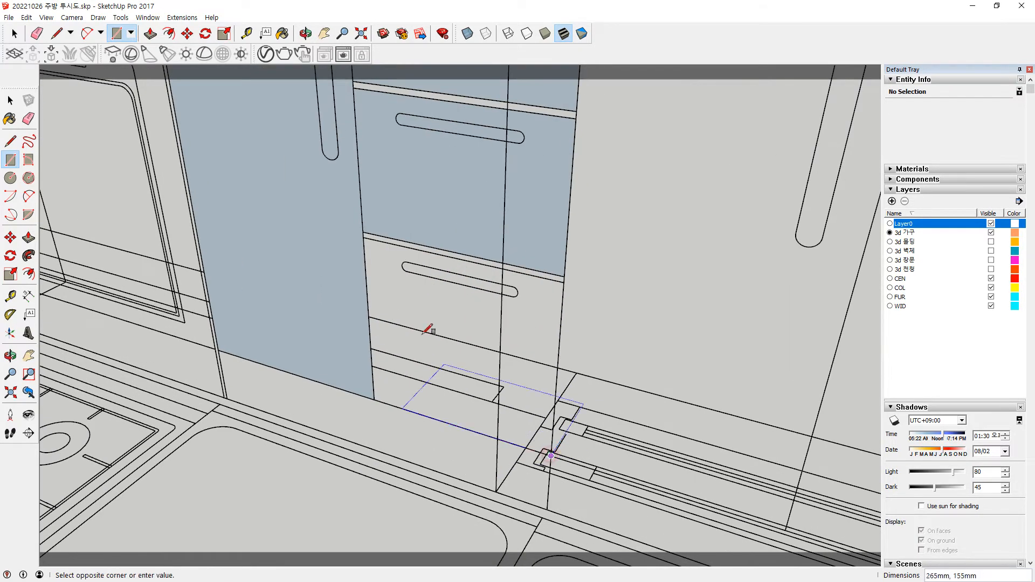
click(364, 238)
Trace the bottom drawer's handle as a rounded slot from a rectangle and two end circles of about 7 mm radius, erasing the inner lines.
scroll(380, 247, up, 5)
click(410, 262)
key(Escape)
key(c)
click(410, 273)
click(411, 262)
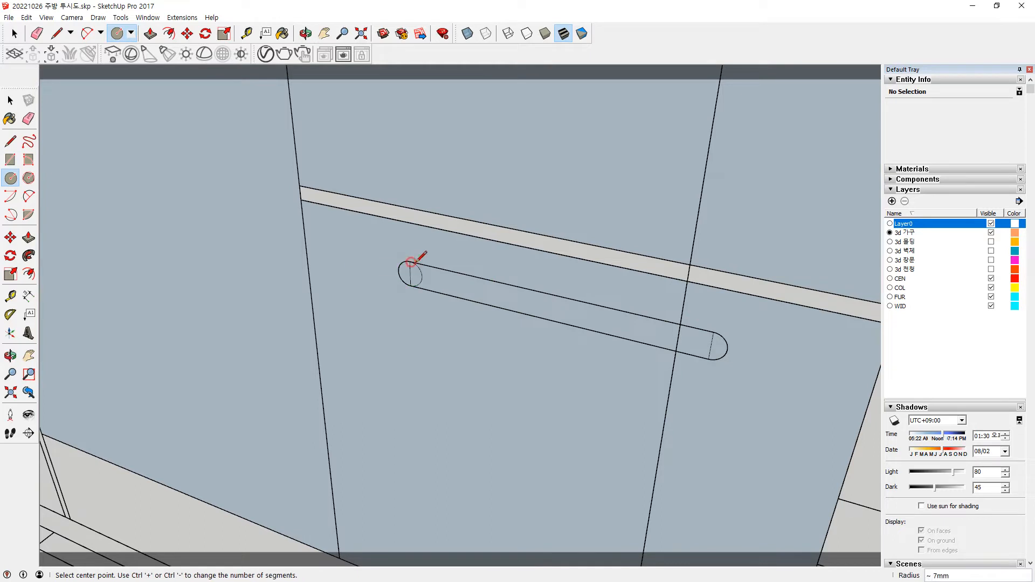
click(711, 346)
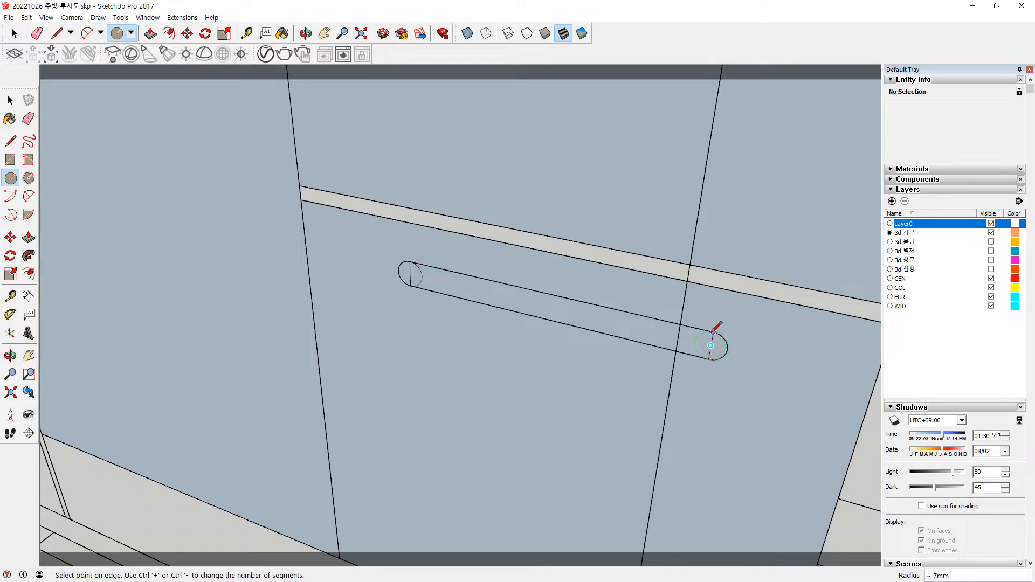
click(713, 332)
key(e)
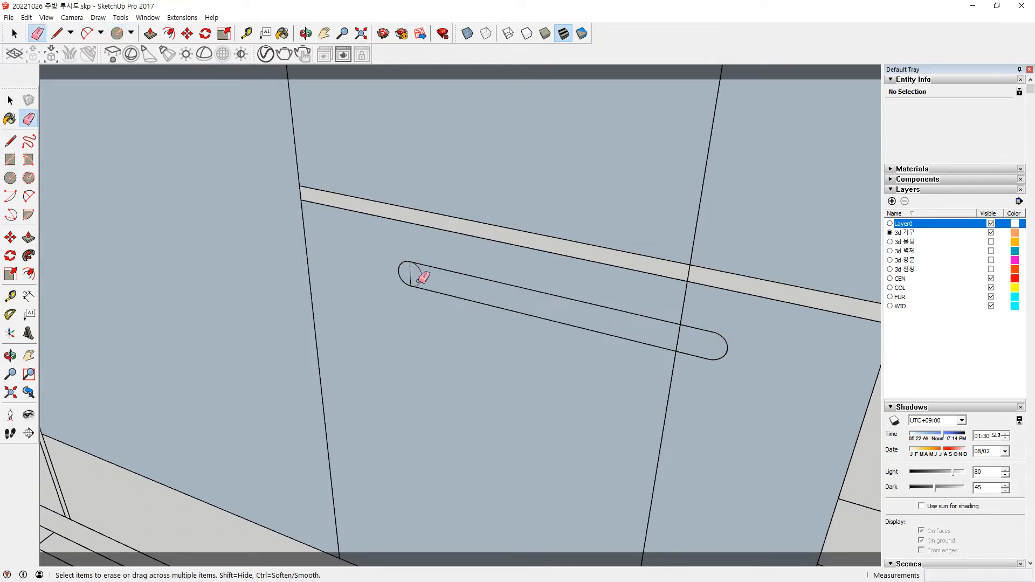
drag(404, 274, 402, 274)
Trace the middle drawer's handle with a rectangle and a circle of about 7 mm radius at each end, erasing the inner lines.
scroll(477, 267, down, 5)
shift+middle_drag(541, 138, 512, 256)
scroll(460, 234, up, 5)
scroll(397, 227, up, 1)
key(r)
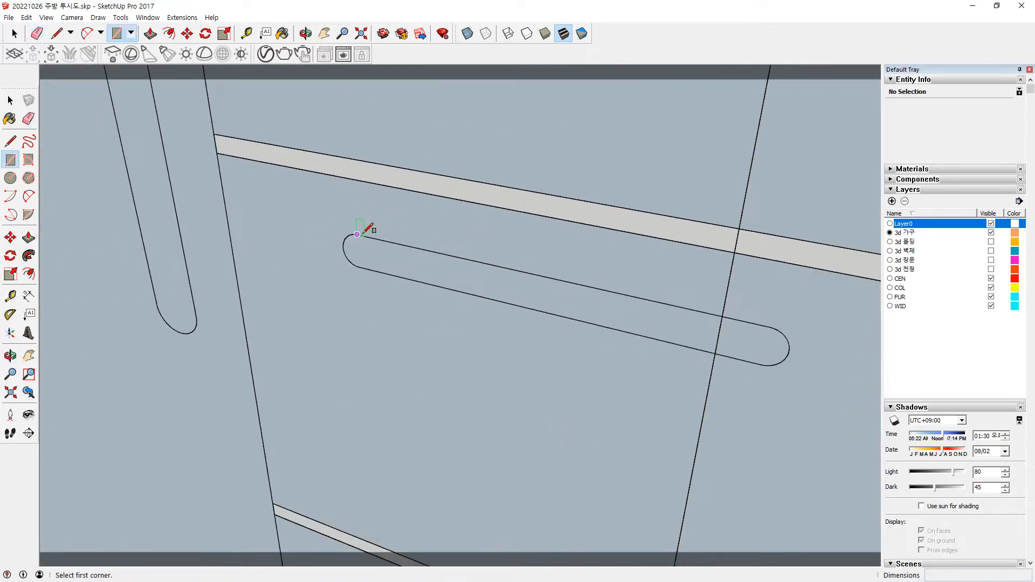
click(357, 234)
click(760, 361)
key(c)
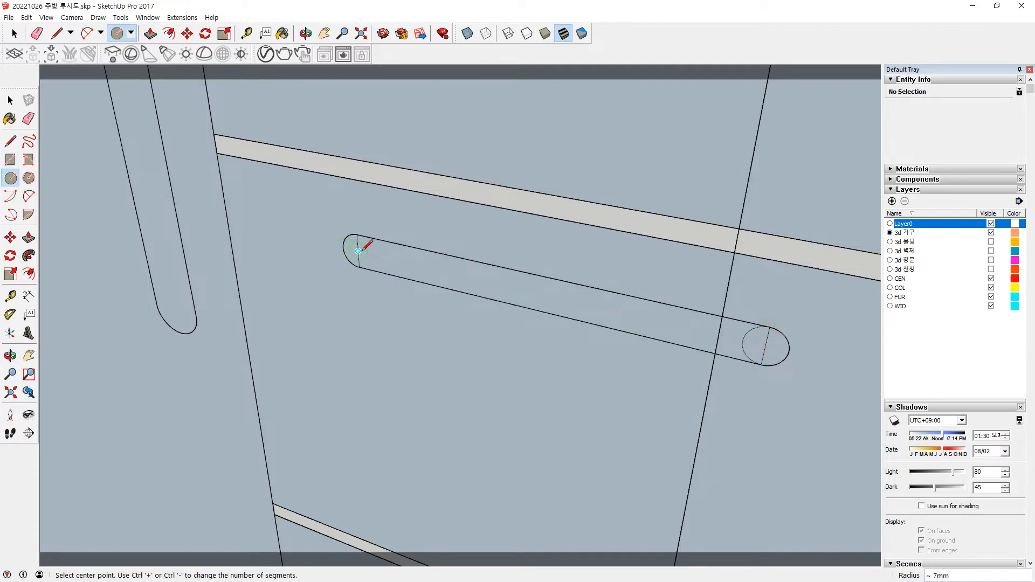
click(358, 251)
click(358, 235)
key(e)
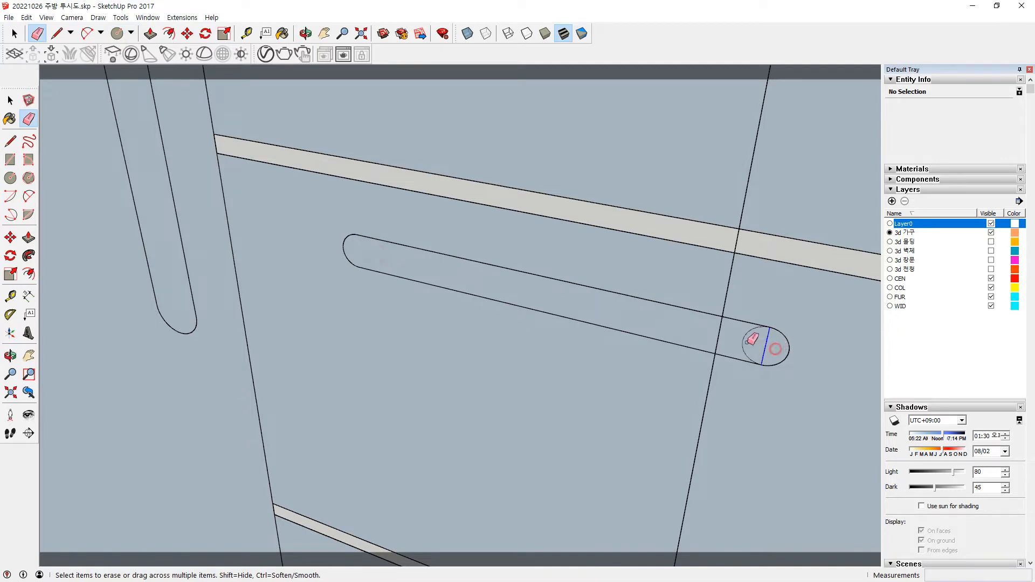
Copy the middle drawer's handle shape onto the handle outline of the top drawer.
scroll(556, 270, down, 2)
key(space)
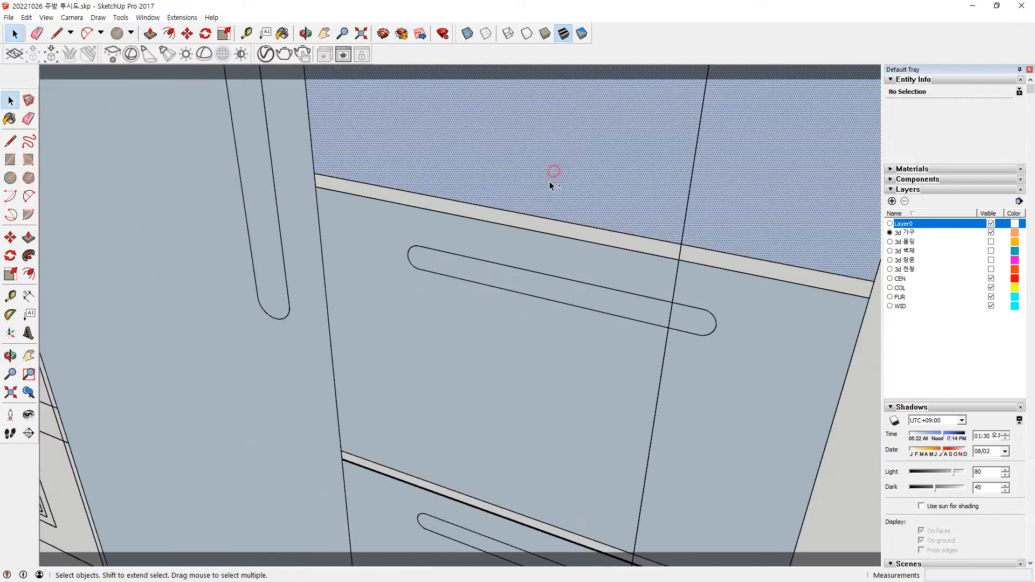
click(556, 233)
middle_drag(554, 185, 459, 314)
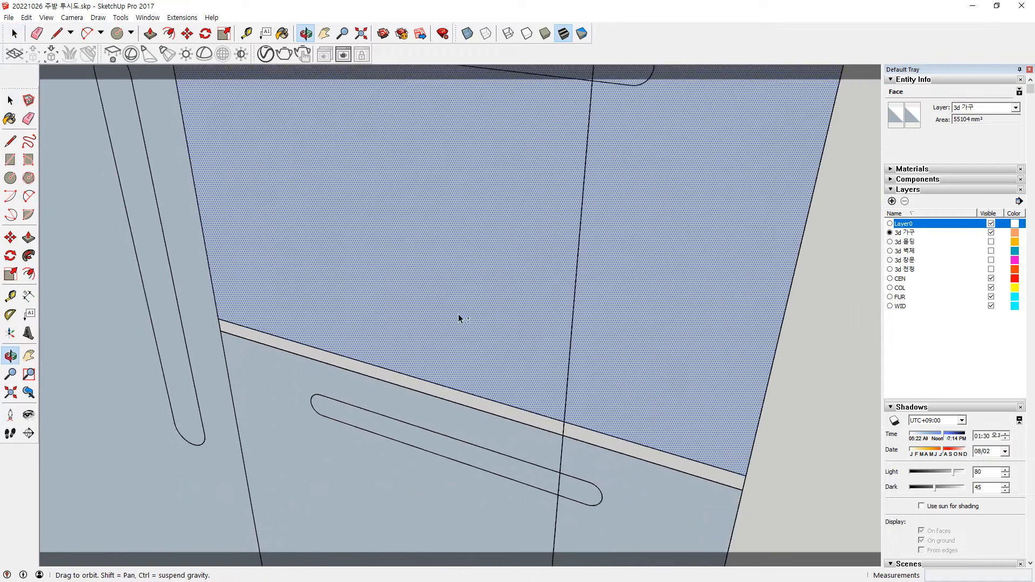
click(459, 450)
key(m)
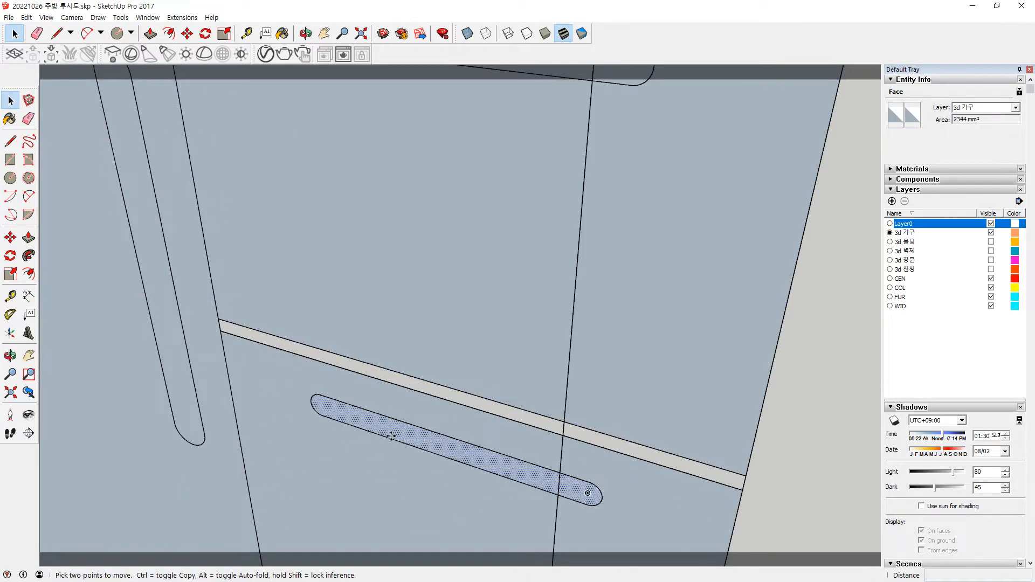
key(ctrl)
click(320, 394)
scroll(332, 254, down, 3)
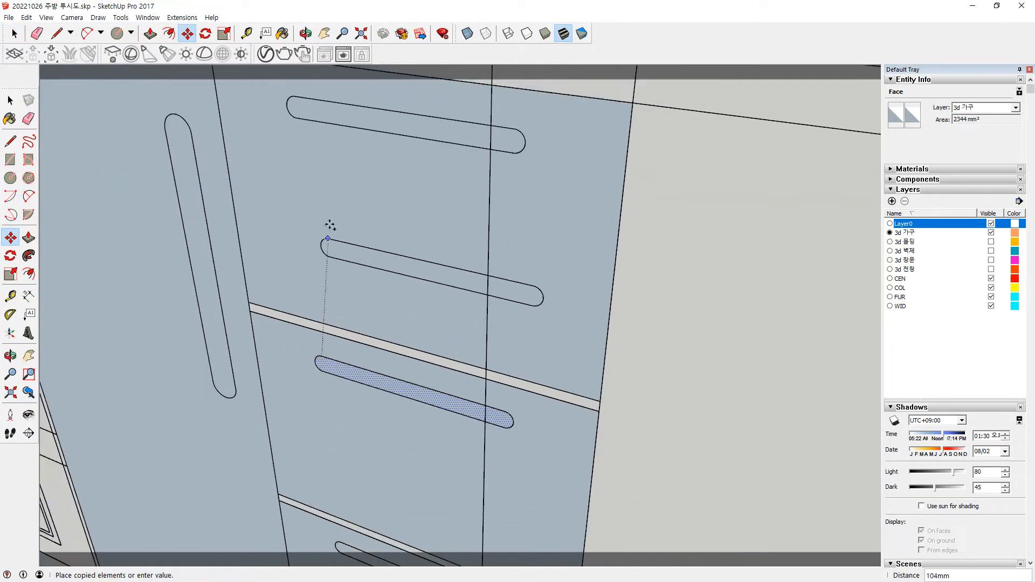
shift+middle_drag(318, 154, 317, 248)
scroll(314, 237, up, 3)
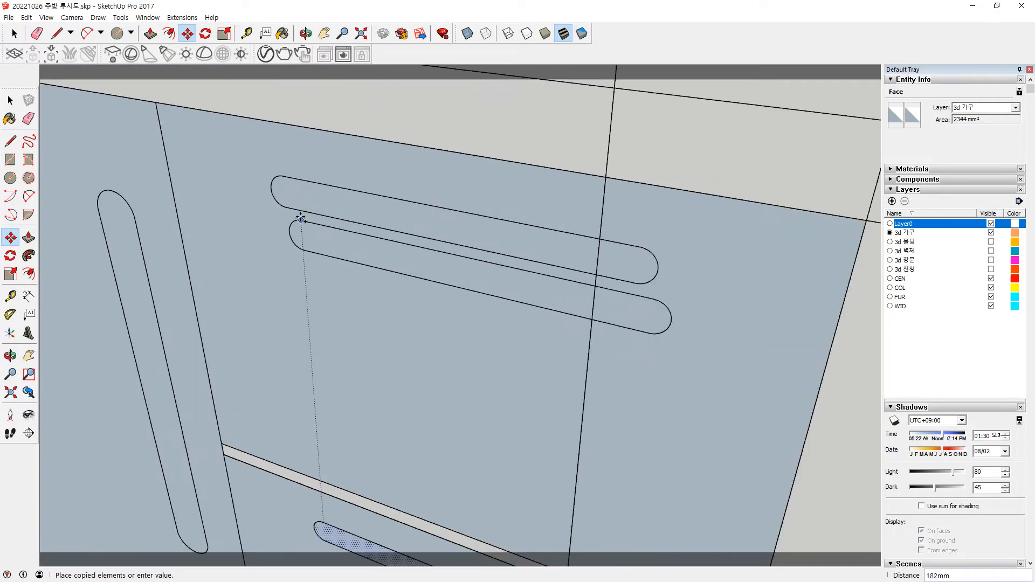
click(297, 178)
key(space)
Trace the door's handle as a rounded slot from a rectangle about 211 by 25 mm and two end circles, erasing the inner lines.
scroll(473, 292, down, 3)
middle_drag(474, 292, 221, 260)
key(r)
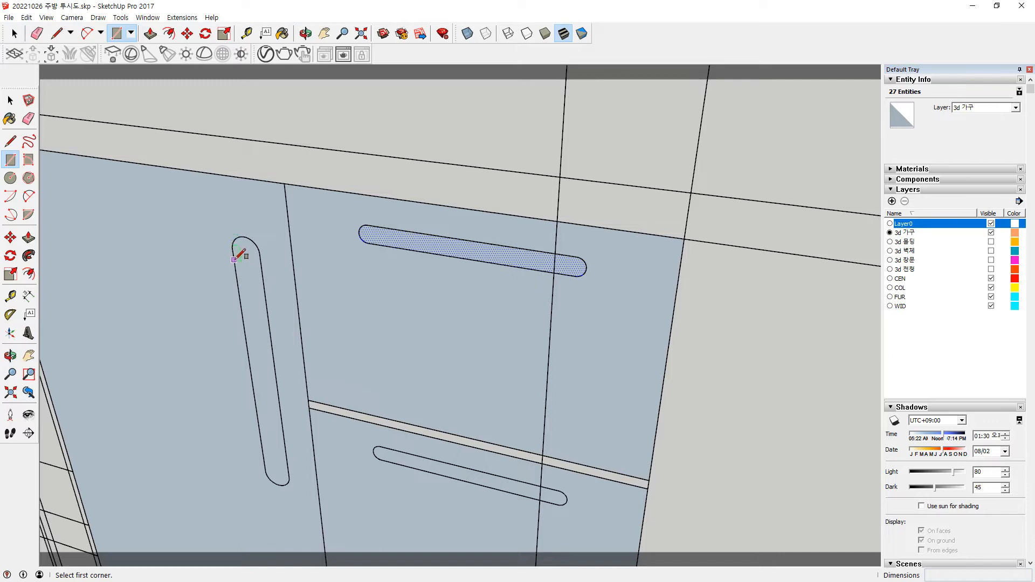
click(232, 250)
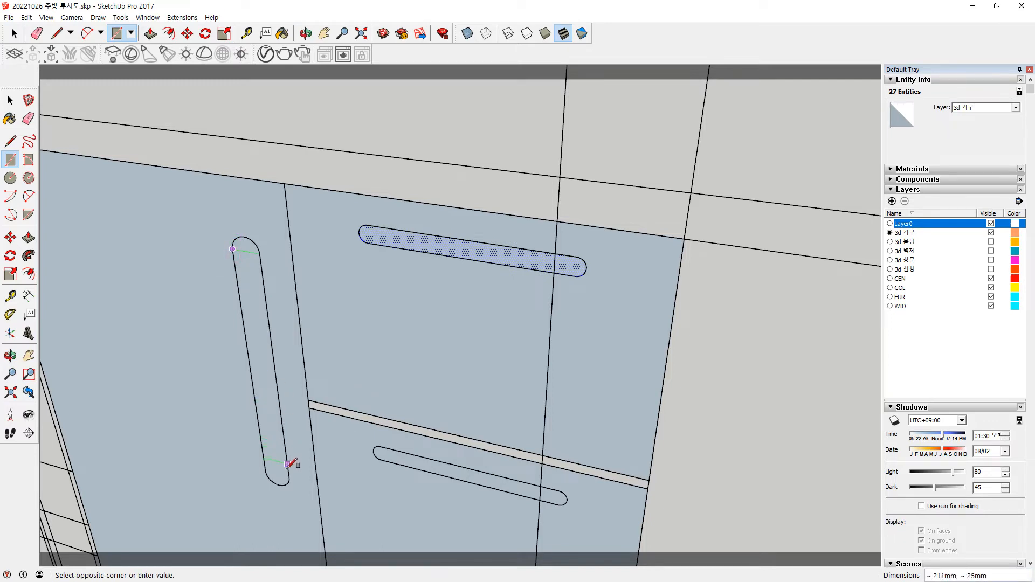
key(c)
click(246, 252)
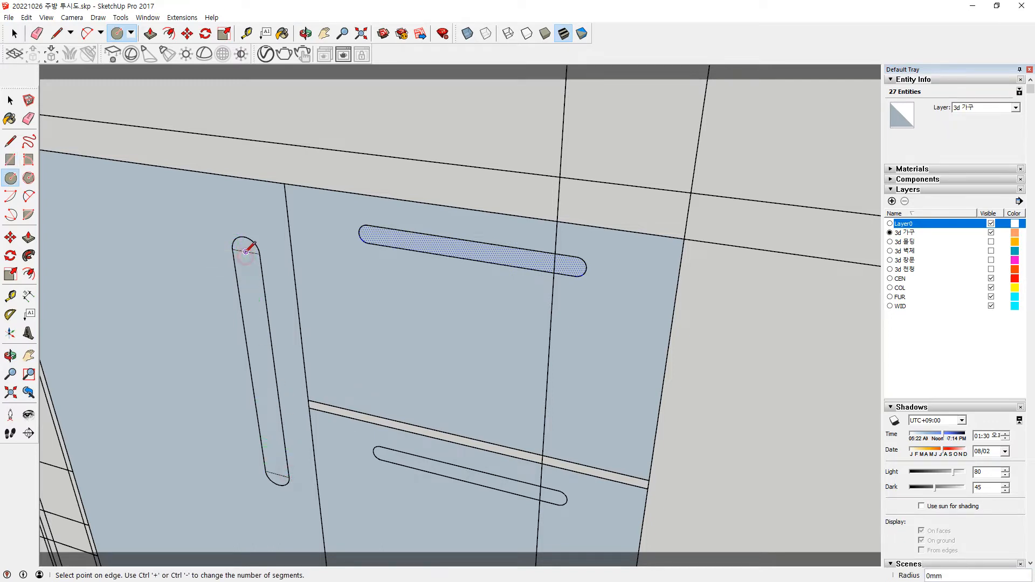
click(259, 253)
click(277, 473)
click(290, 472)
key(e)
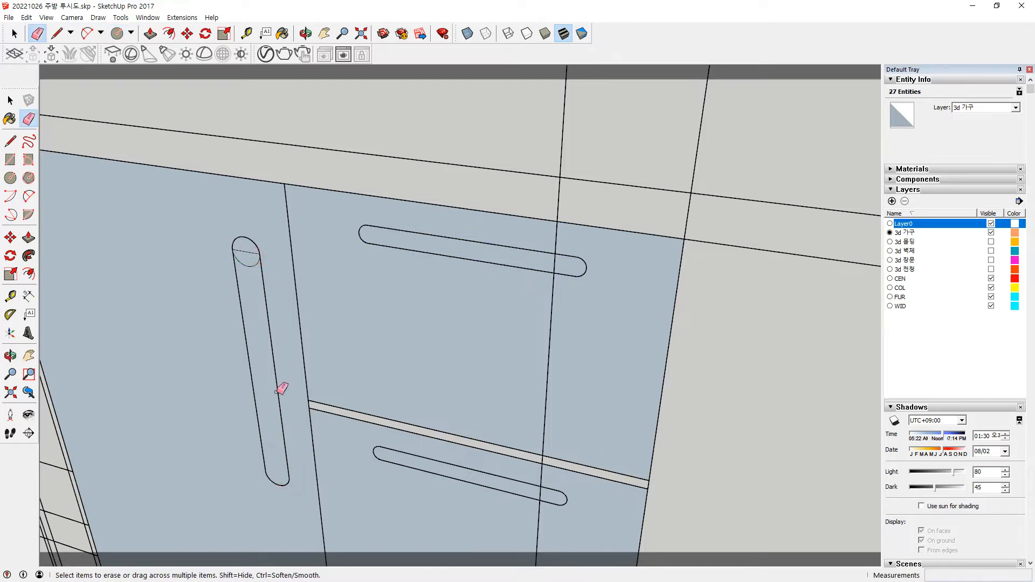
drag(247, 275, 248, 277)
key(space)
Select all the connected door and drawer geometry and move it about 563 mm out from the cabinet along the green axis.
triple_click(415, 340)
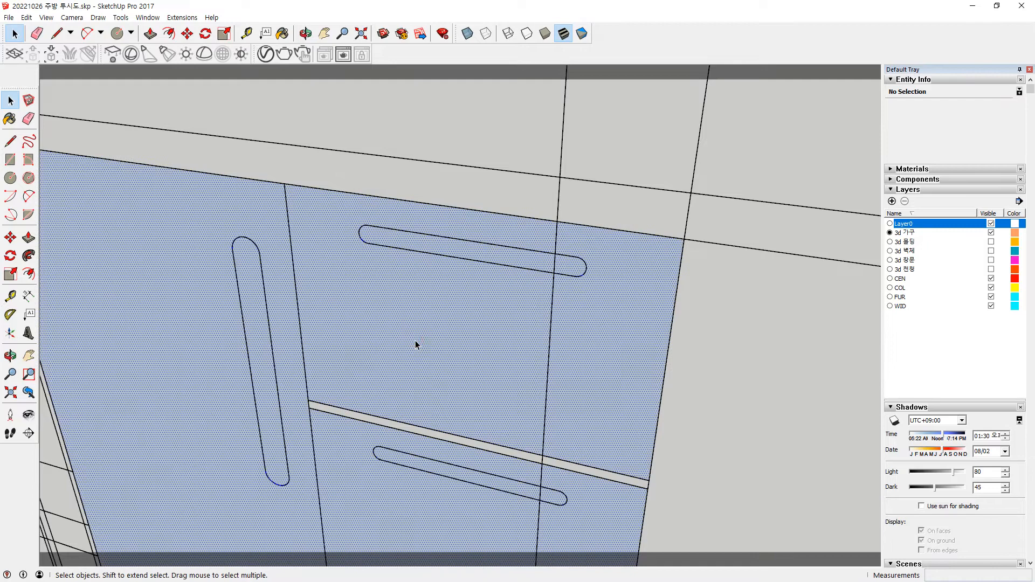
scroll(415, 341, down, 5)
mouse_move(415, 337)
shift+middle_down()
mouse_move(446, 168)
mouse_move(445, 108)
shift+middle_up()
middle_drag(447, 229, 391, 262)
middle_drag(430, 298, 407, 311)
key(m)
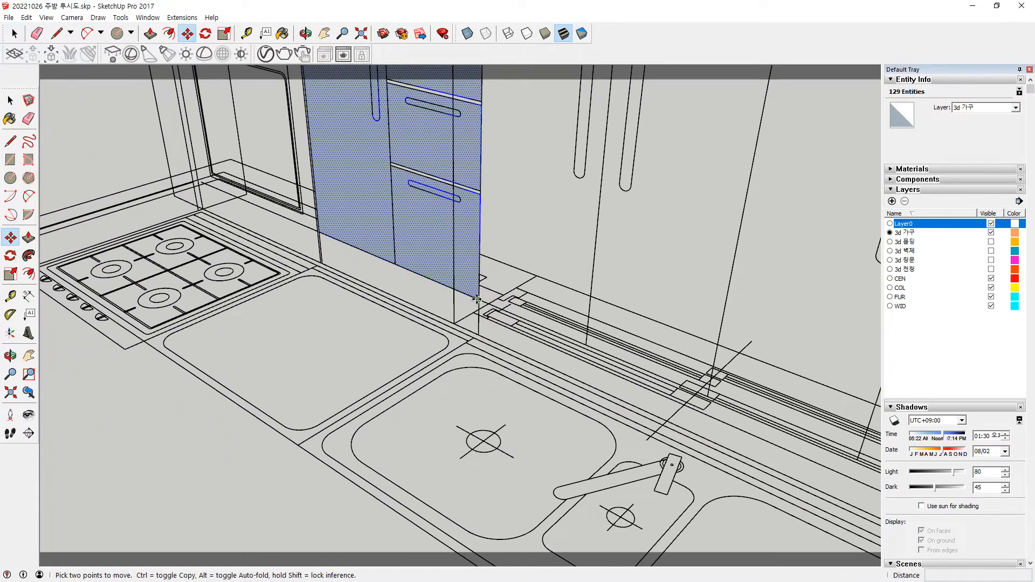
click(478, 299)
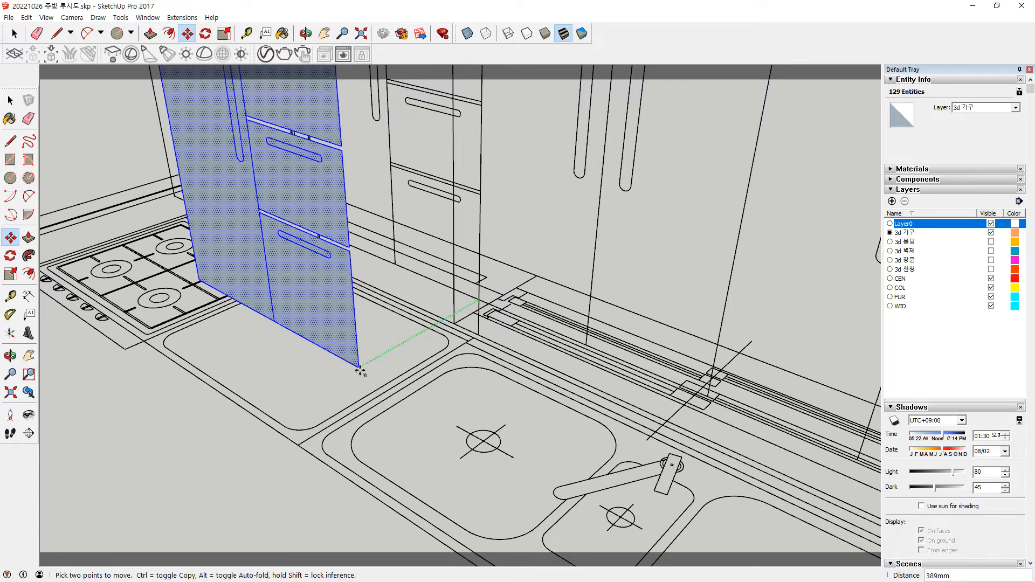
click(300, 447)
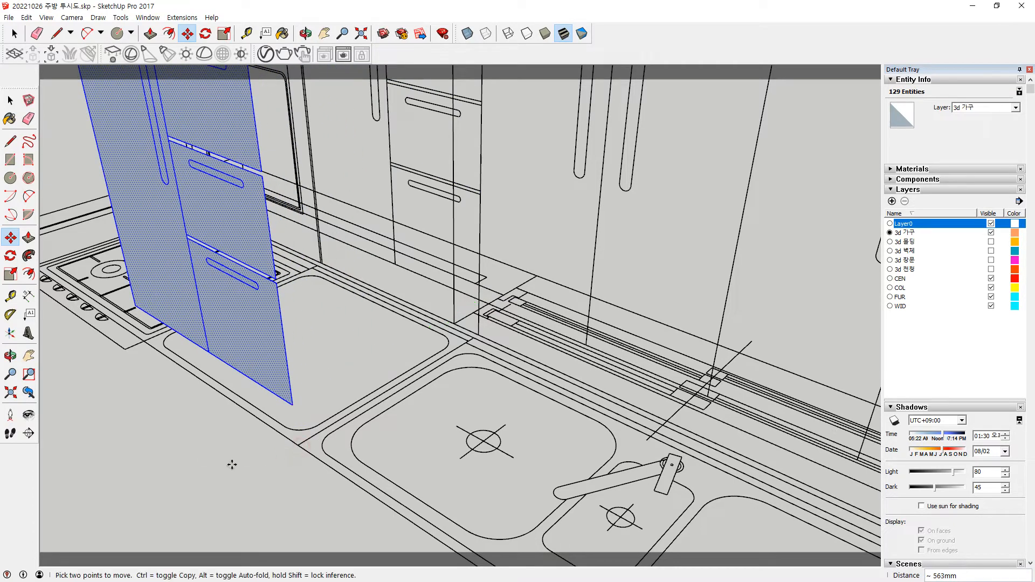
key(space)
click(234, 440)
Copy the edge between the door and the bottom drawer 1 mm toward the drawer.
middle_drag(235, 439, 410, 372)
scroll(195, 316, up, 2)
scroll(229, 311, up, 1)
scroll(243, 340, up, 2)
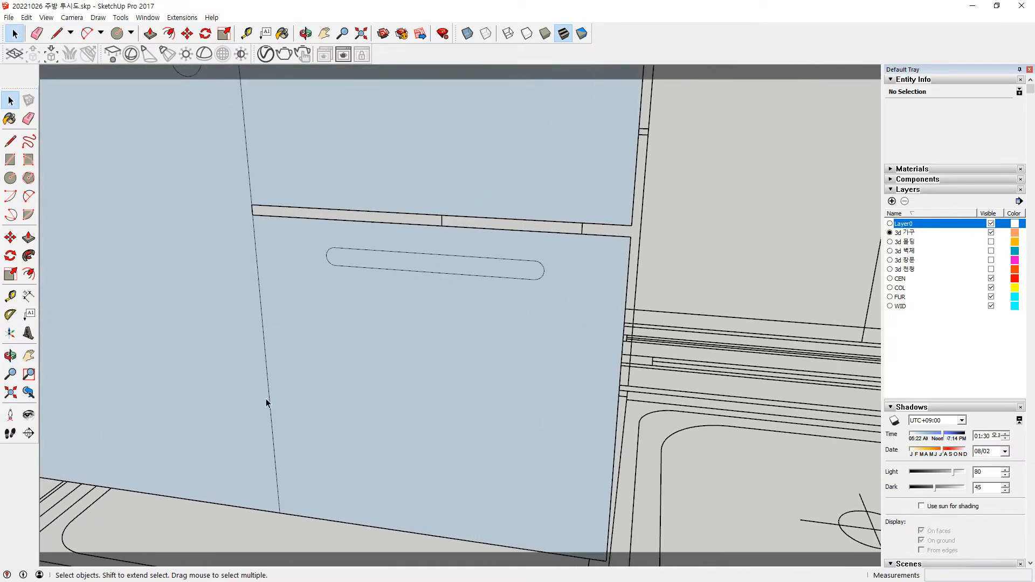
key(m)
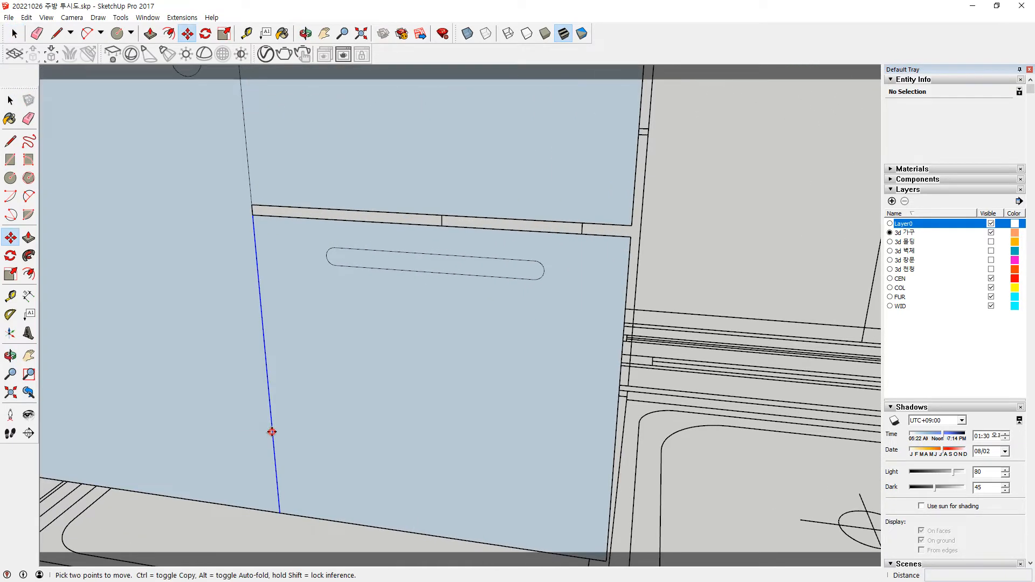
click(273, 429)
key(ctrl)
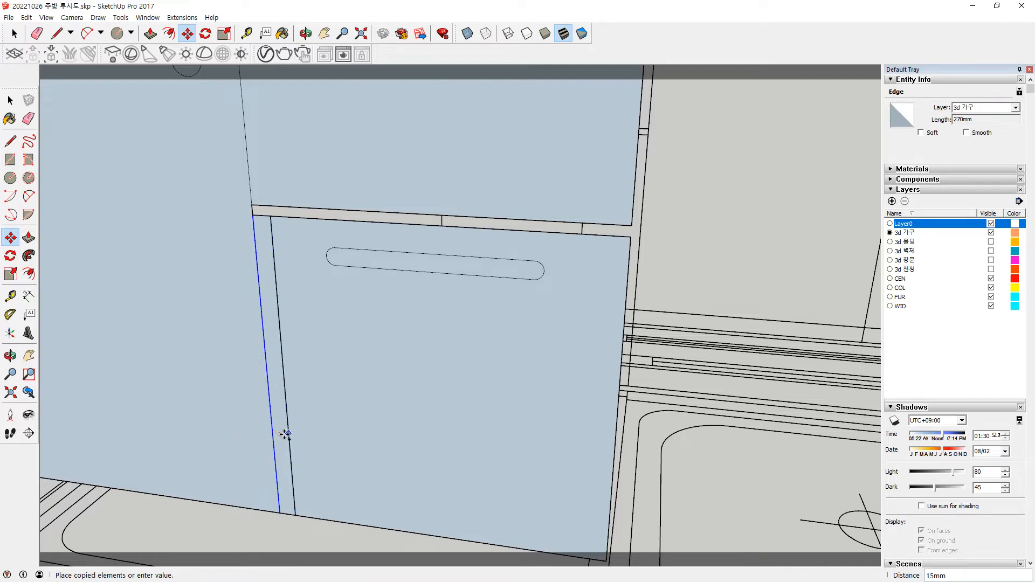
key(Return)
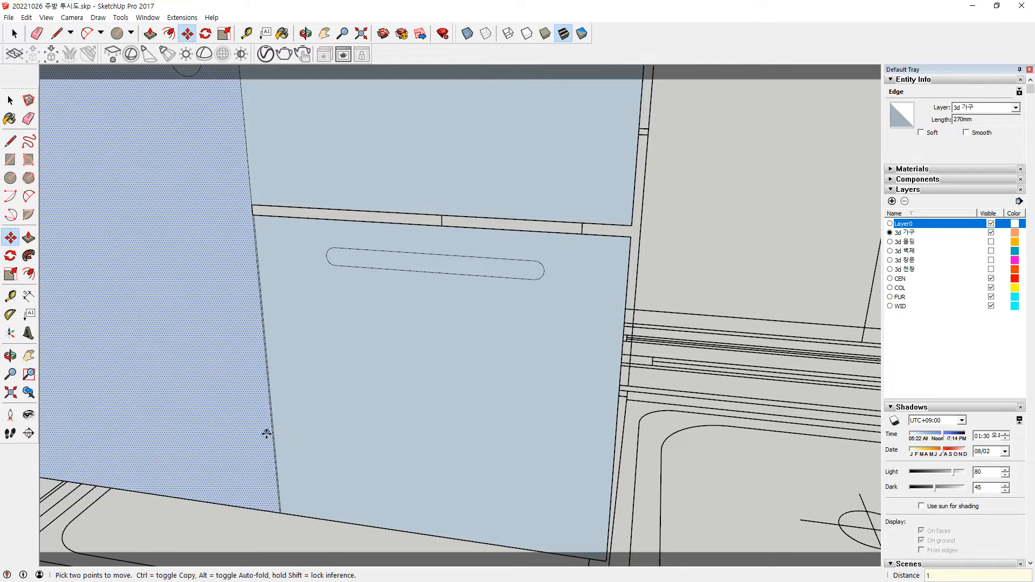
Copy the same dividing edge 1 mm toward the door and erase the original line between the two copies.
scroll(270, 492, up, 4)
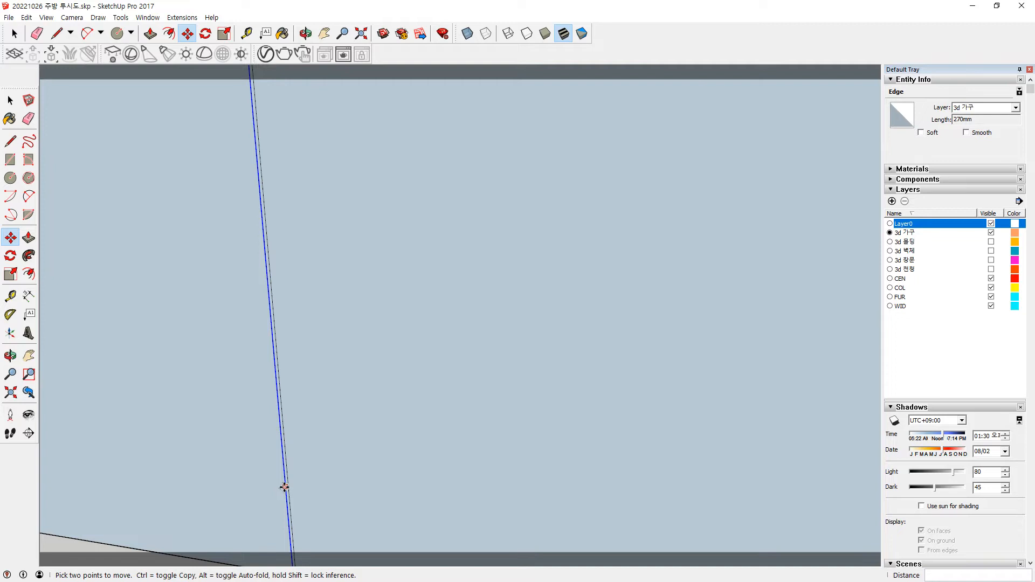
click(284, 487)
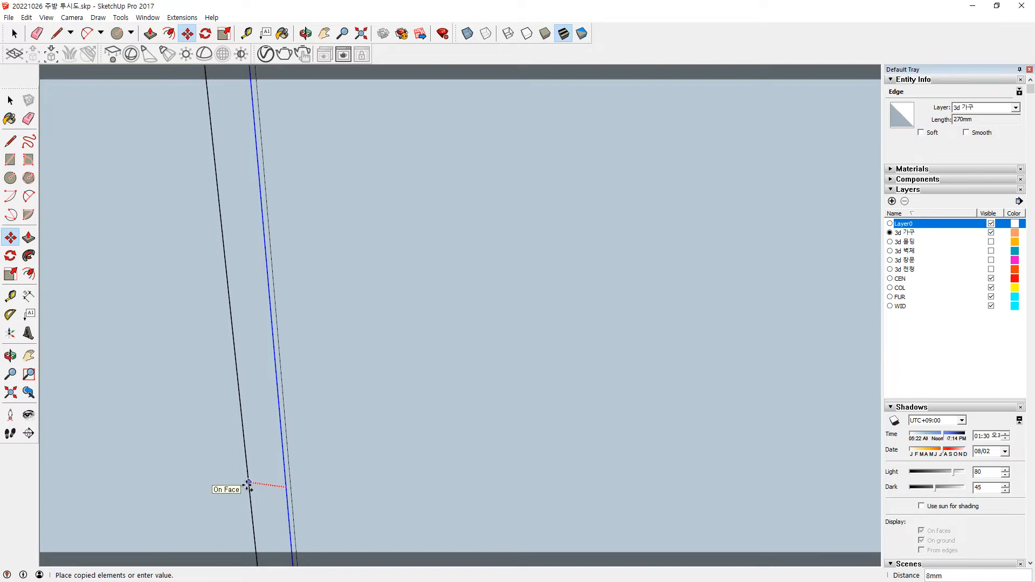
text(1)
key(Return)
scroll(279, 453, up, 2)
key(e)
click(285, 462)
scroll(287, 469, down, 8)
key(space)
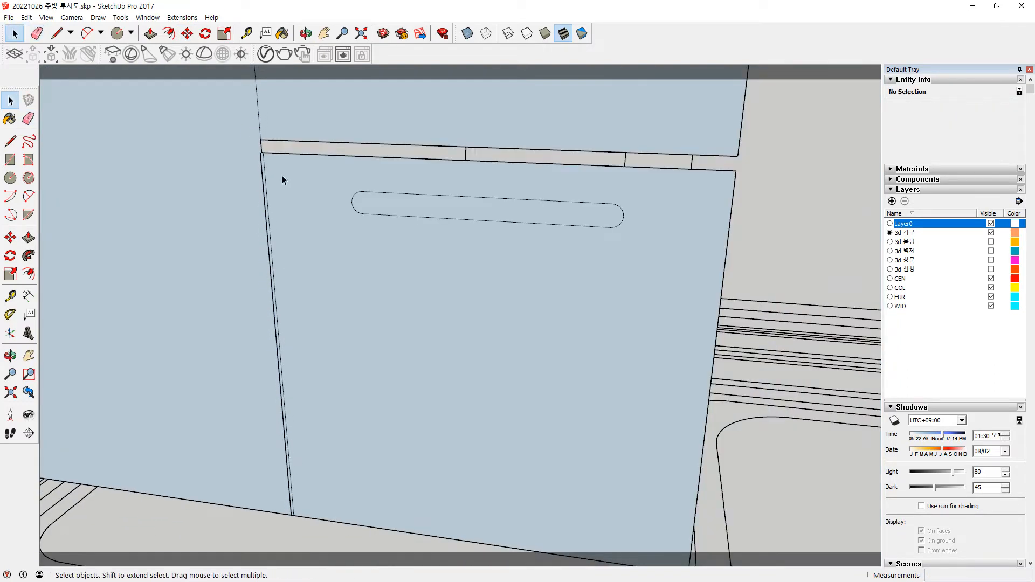
Copy the short door-side edge of the gap above the bottom drawer 1 mm toward the door.
scroll(261, 106, up, 3)
scroll(259, 233, up, 4)
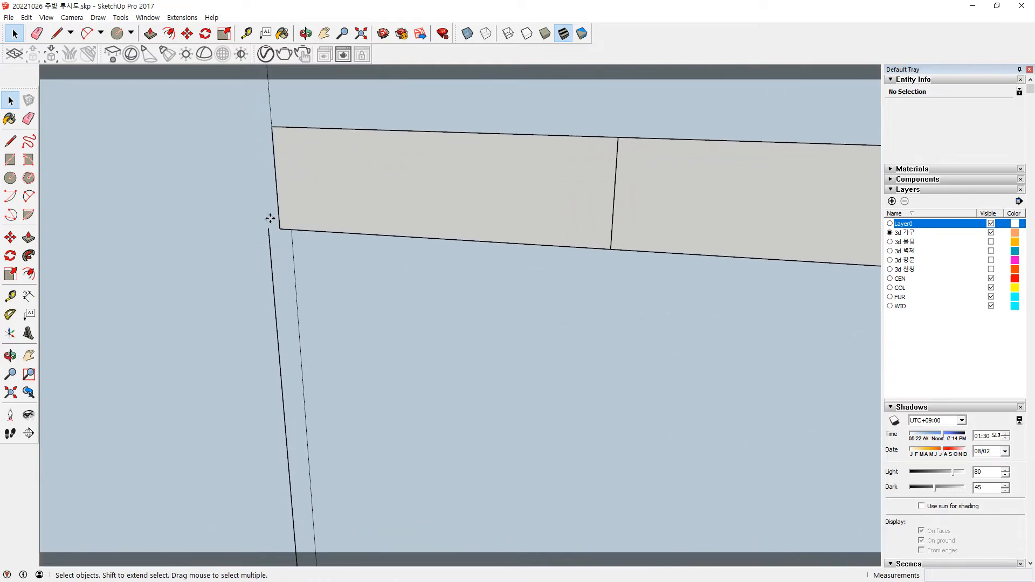
key(m)
key(ctrl)
click(277, 207)
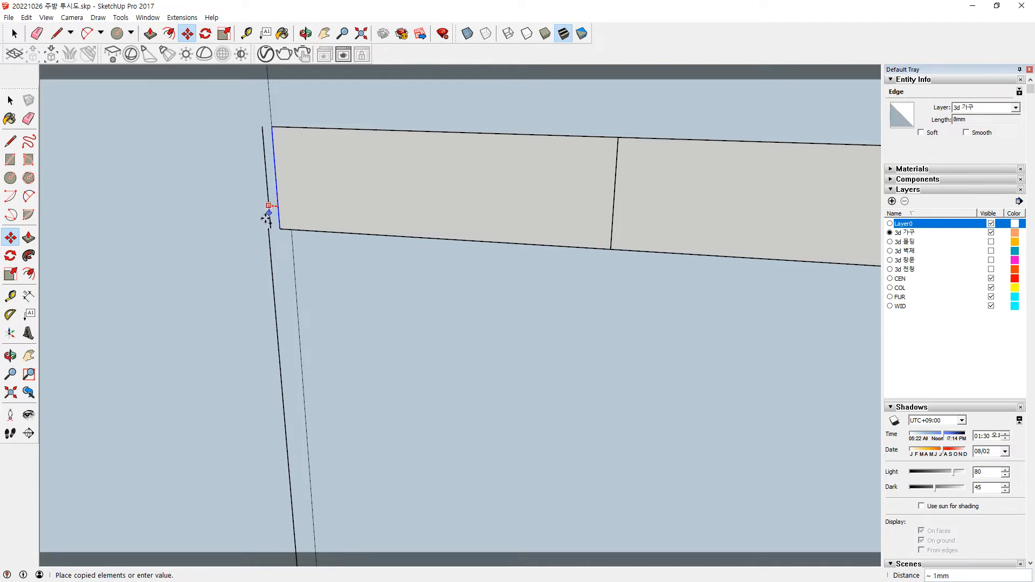
text(1)
key(Return)
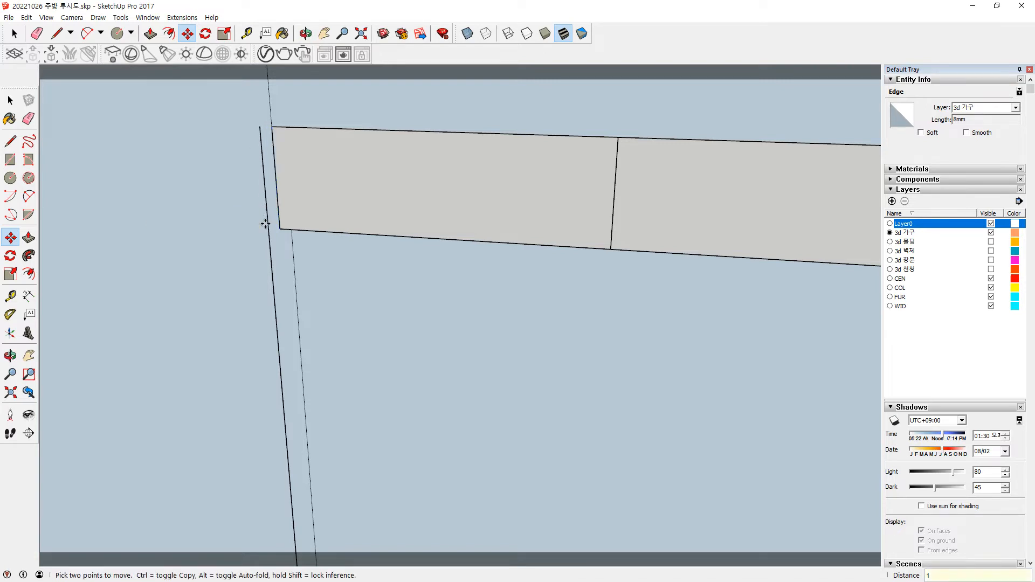
scroll(274, 235, down, 2)
key(e)
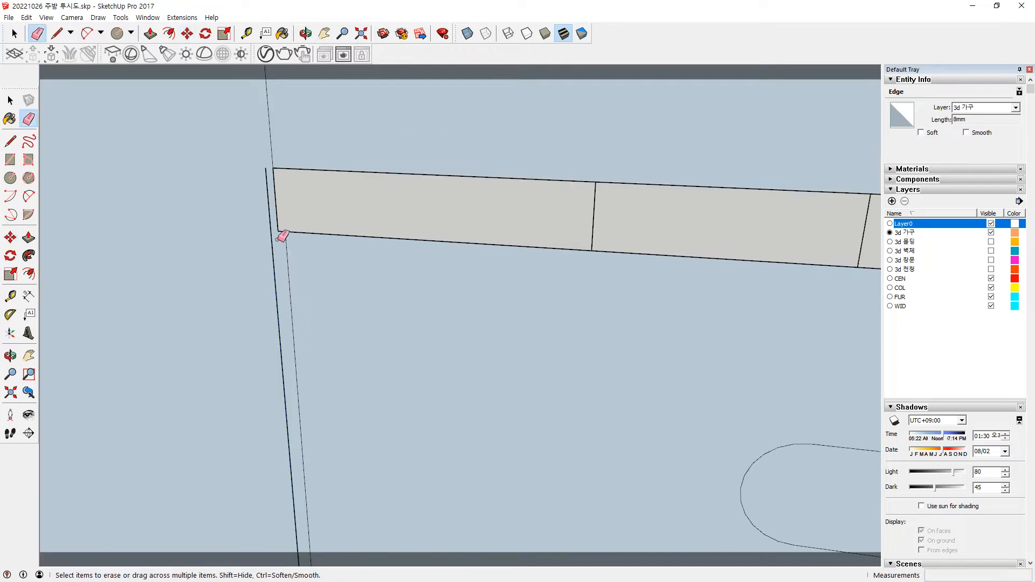
Draw a line about 392 mm long from the copied short edge's upper end up to the panel's top edge.
key(space)
scroll(275, 207, down, 3)
shift+middle_drag(277, 244, 284, 282)
click(287, 329)
scroll(281, 360, up, 1)
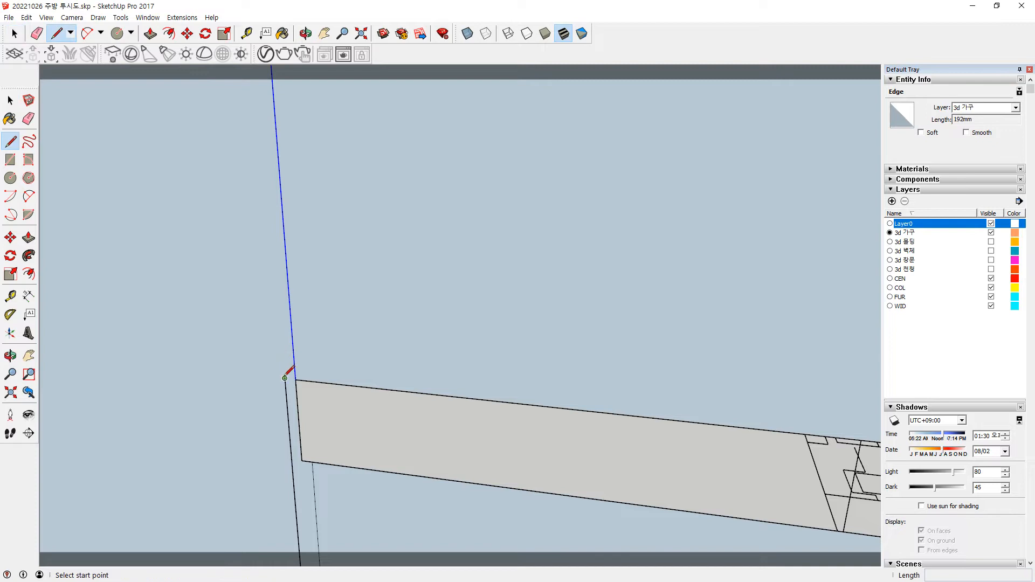
click(285, 377)
scroll(273, 289, down, 5)
scroll(269, 278, down, 5)
shift+middle_drag(255, 135, 280, 374)
shift+middle_drag(275, 334, 269, 558)
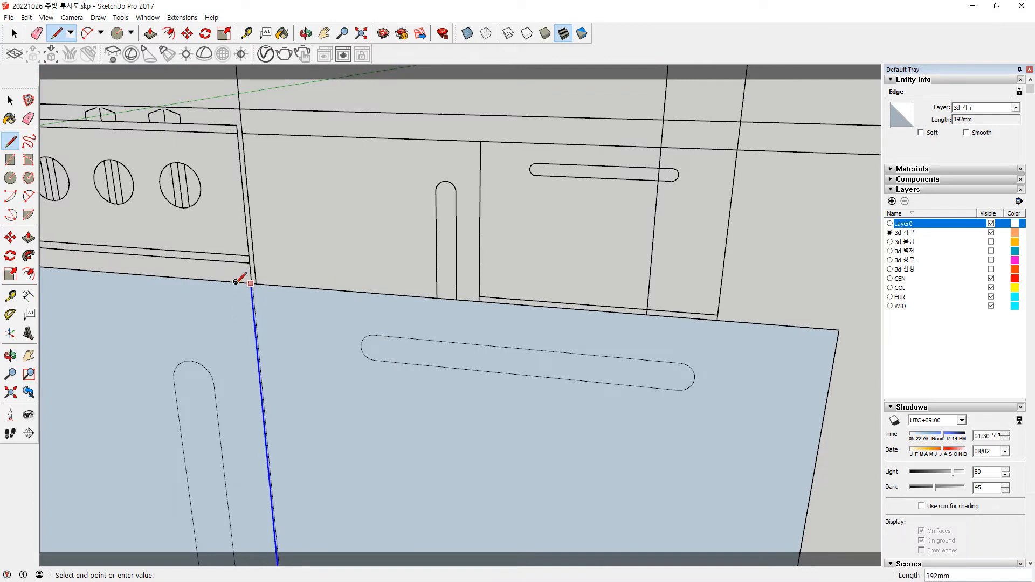
scroll(289, 409, down, 3)
mouse_move(282, 444)
middle_down()
mouse_move(268, 421)
mouse_move(275, 393)
middle_up()
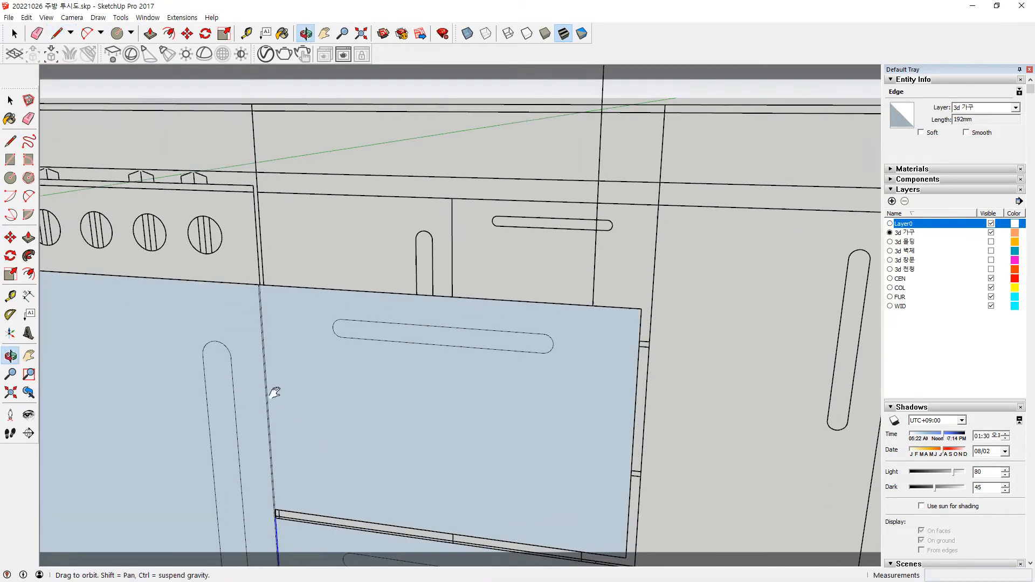
Copy the middle drawer's door-side edge 1 mm toward the drawer.
scroll(253, 316, up, 5)
scroll(248, 358, up, 4)
key(space)
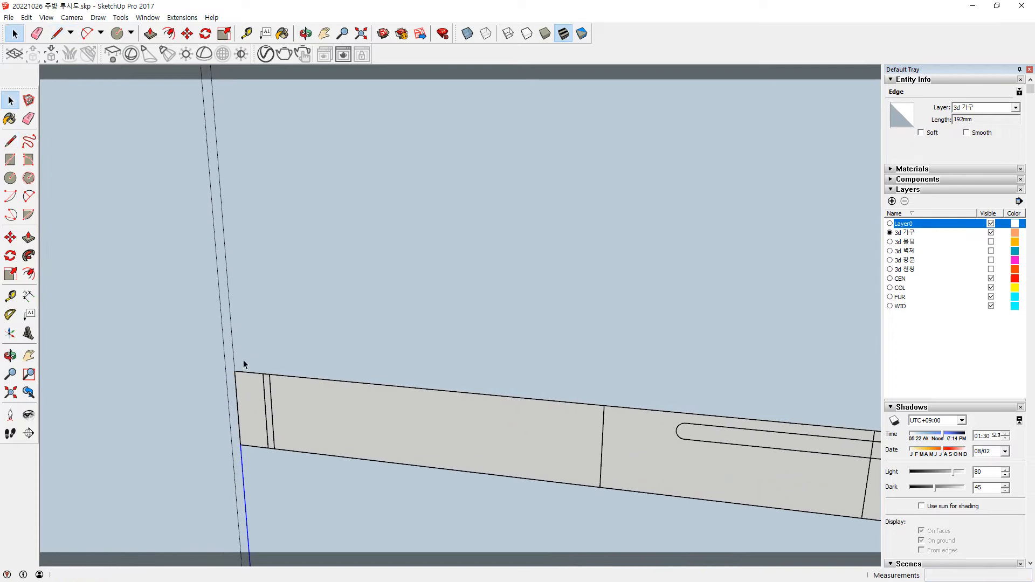
key(m)
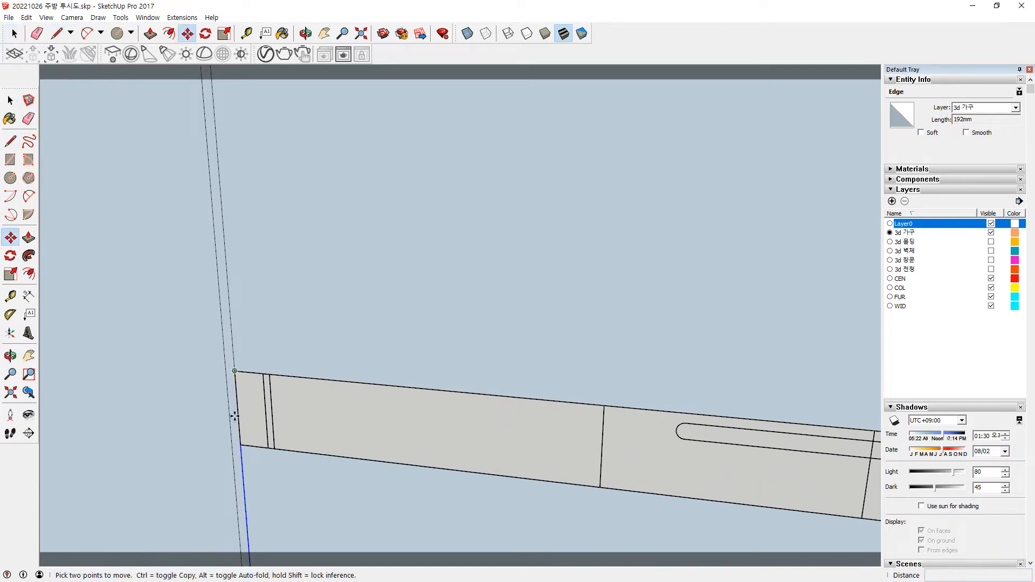
click(243, 459)
key(ctrl)
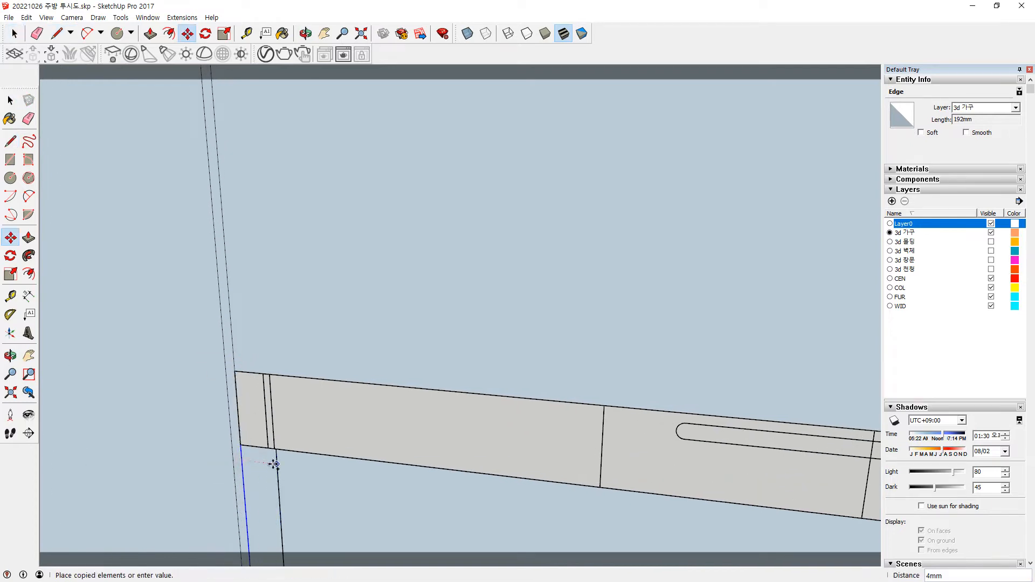
text(15)
key(Return)
key(space)
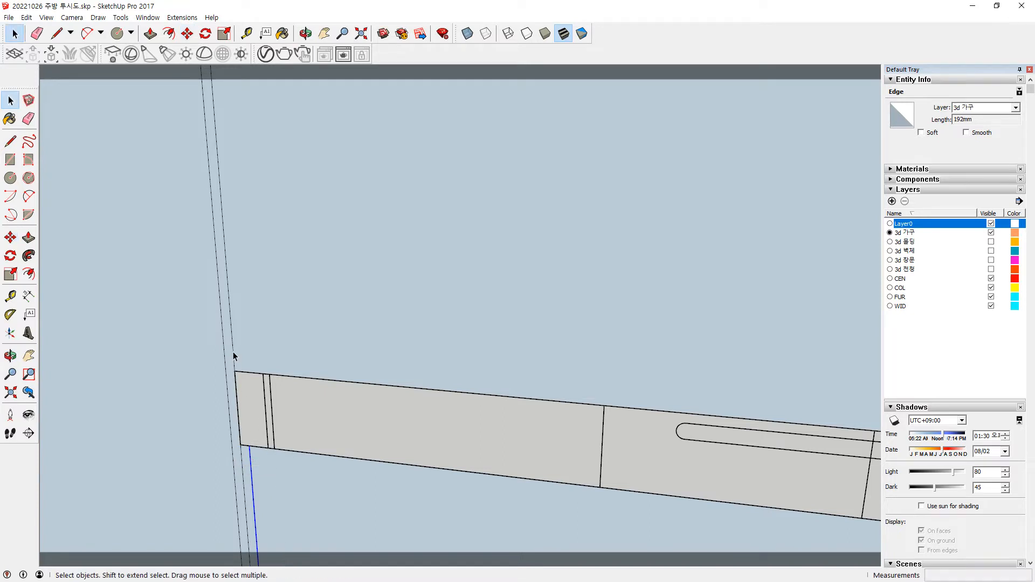
Copy the top drawer's door-side edge inward onto the drawer front by the same small gap.
key(m)
click(233, 352)
key(ctrl)
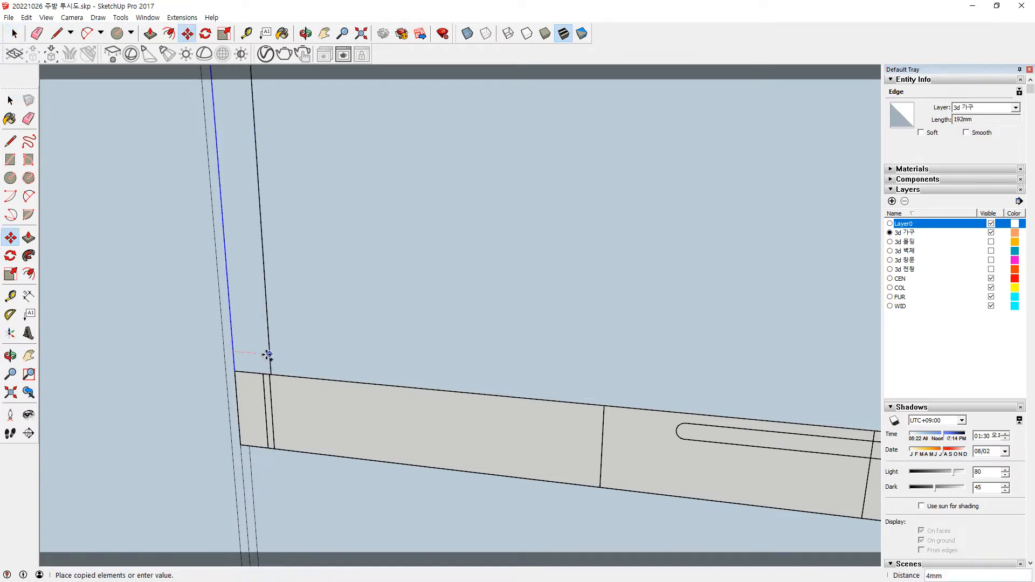
key(Return)
scroll(234, 362, up, 2)
Erase the original dividing edges beside the top and middle drawers and the leftover short edge at the gap between them.
key(space)
key(e)
click(234, 362)
click(251, 497)
scroll(256, 511, up, 2)
key(l)
key(space)
click(230, 428)
key(Delete)
scroll(259, 485, down, 2)
scroll(264, 487, down, 8)
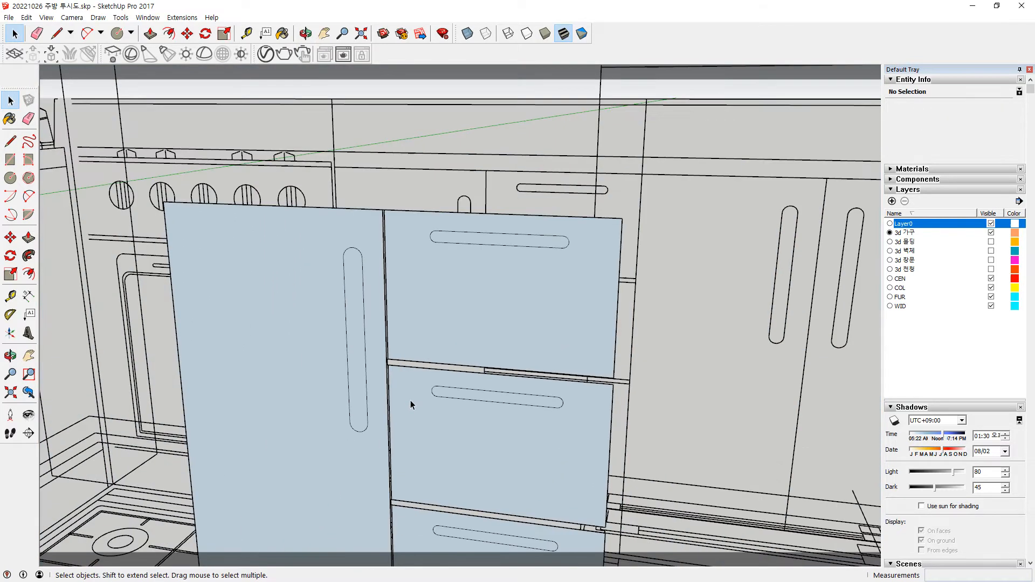
Push/pull the bottom, middle and top drawer fronts to a 30 mm thickness and thicken the door panel as well.
middle_drag(403, 422, 308, 444)
key(p)
click(392, 470)
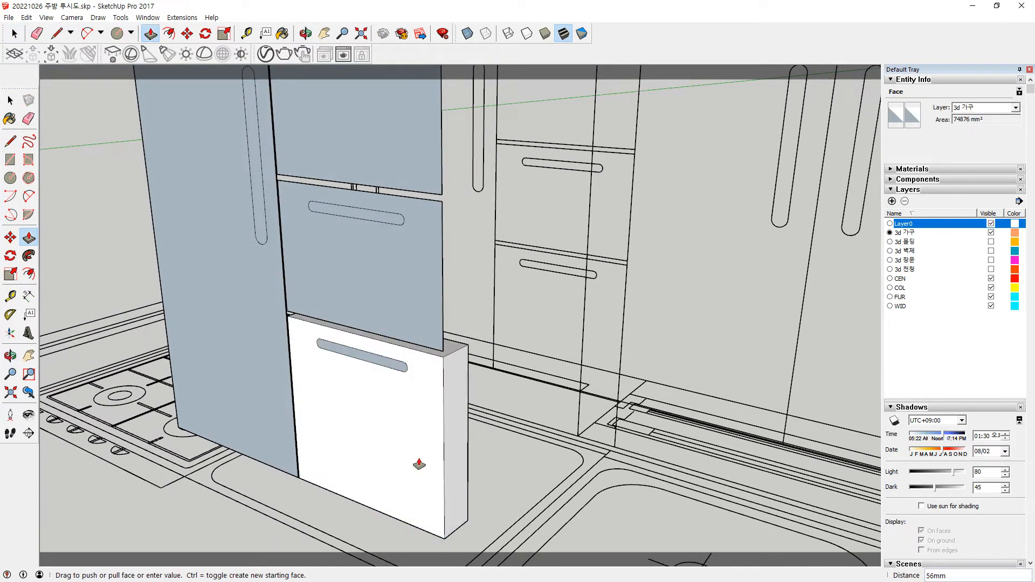
text(30)
key(Return)
double_click(411, 303)
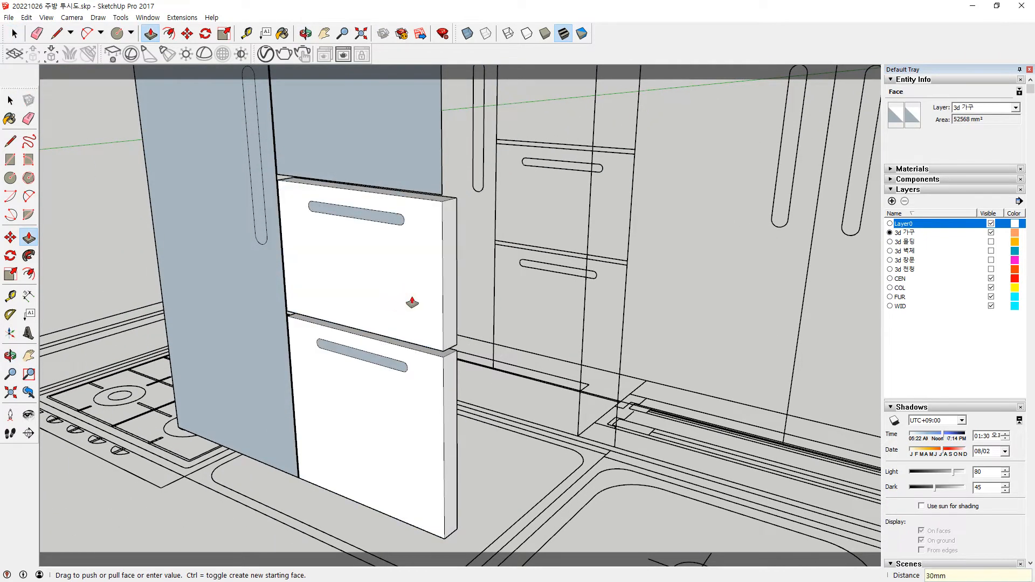
click(406, 147)
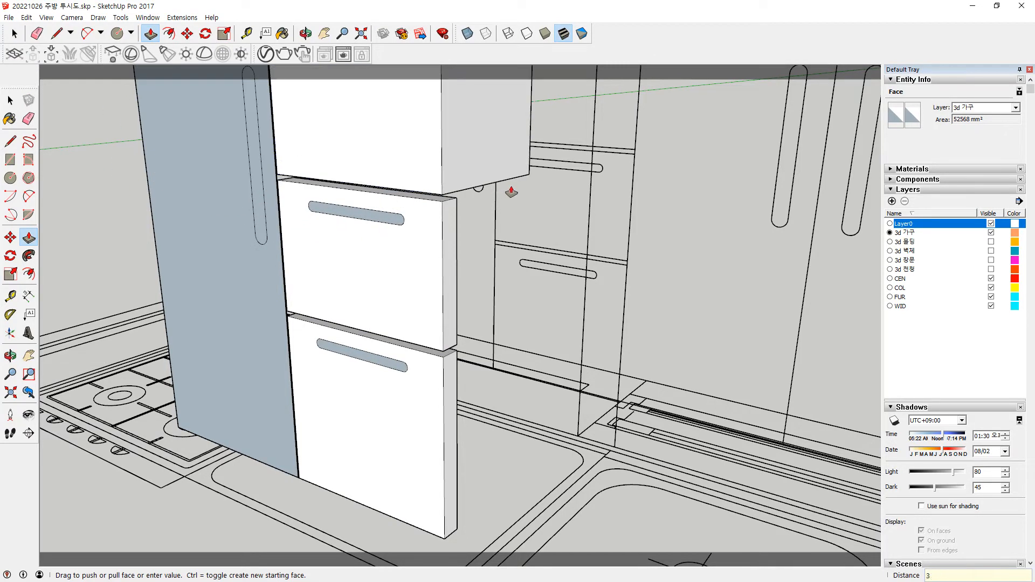
text(30)
key(Return)
click(219, 313)
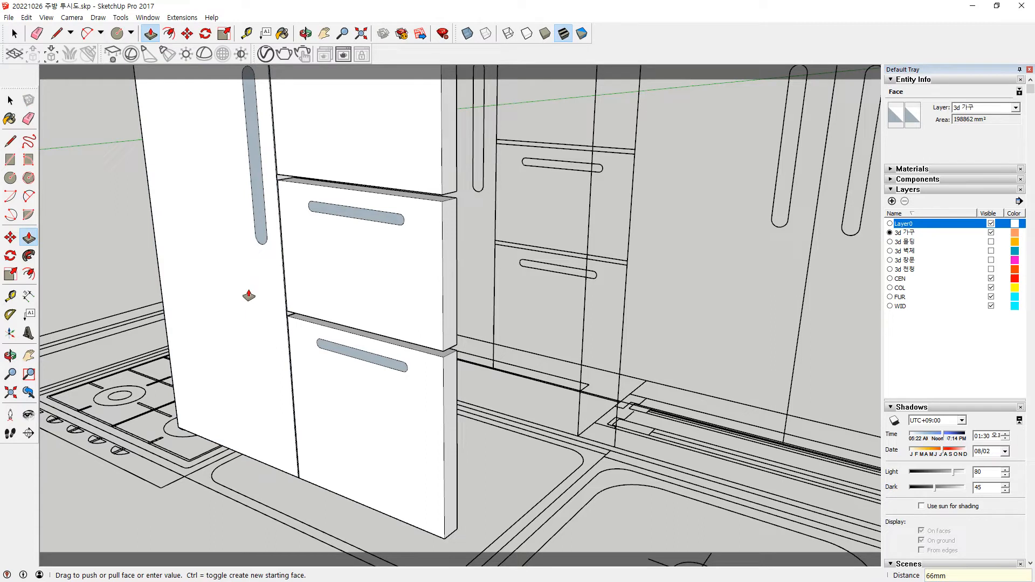
Recess the handle slots of the door and the middle drawer by 10 mm.
click(263, 225)
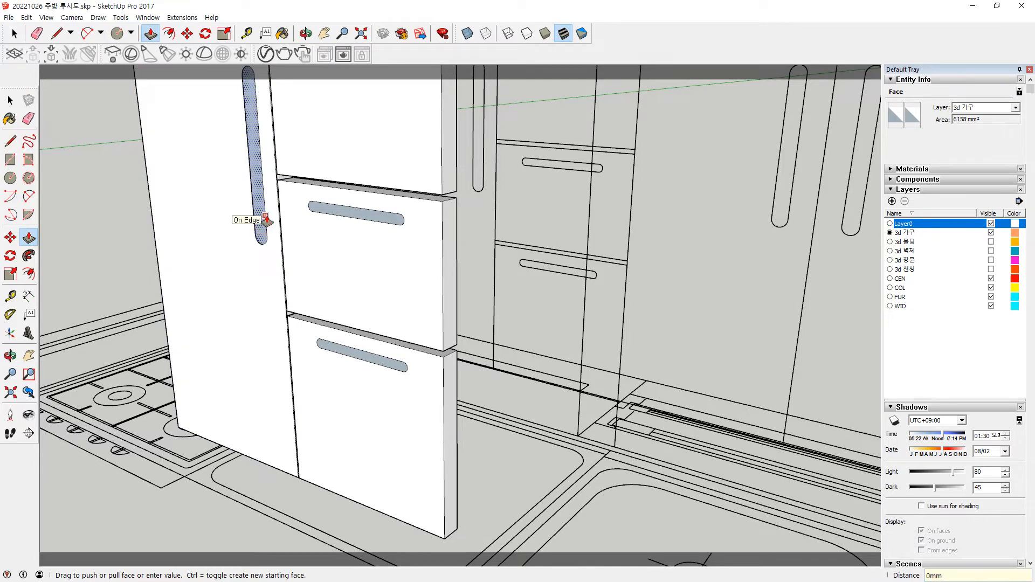
click(273, 216)
text(10)
key(Return)
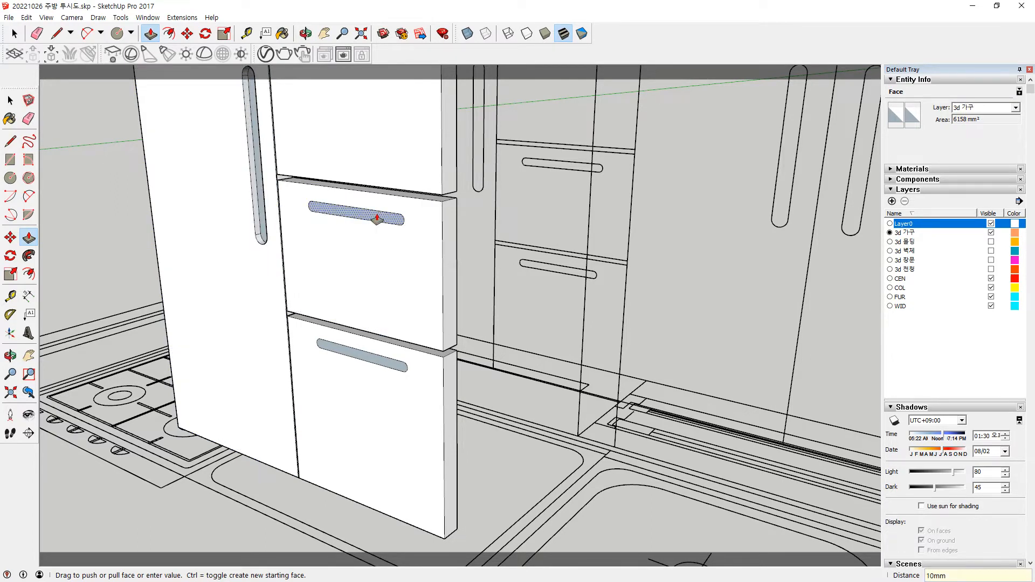
key(Return)
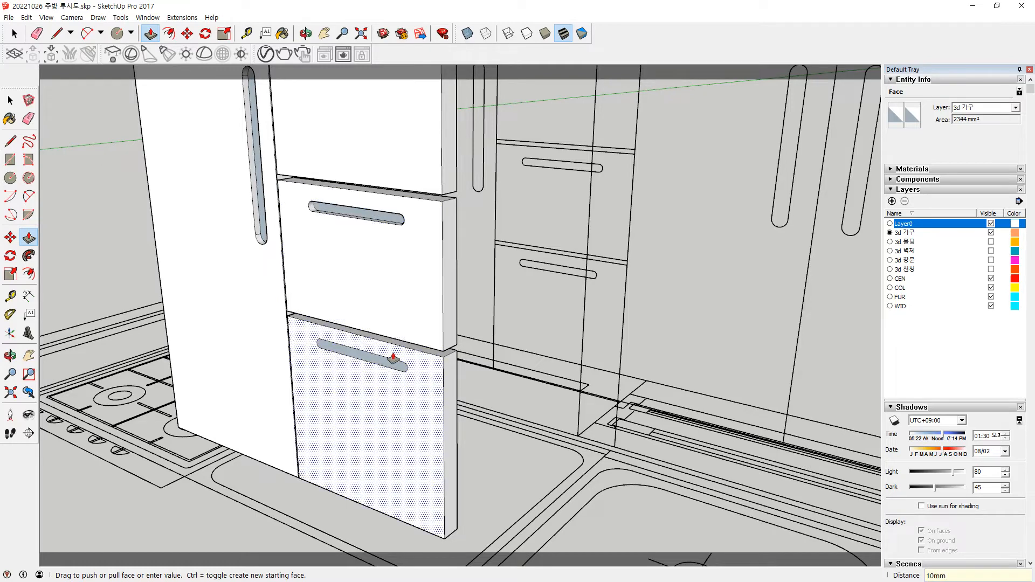
Push the handle slots of the bottom and top drawer fronts in by 10 mm.
click(399, 366)
text(10)
key(Return)
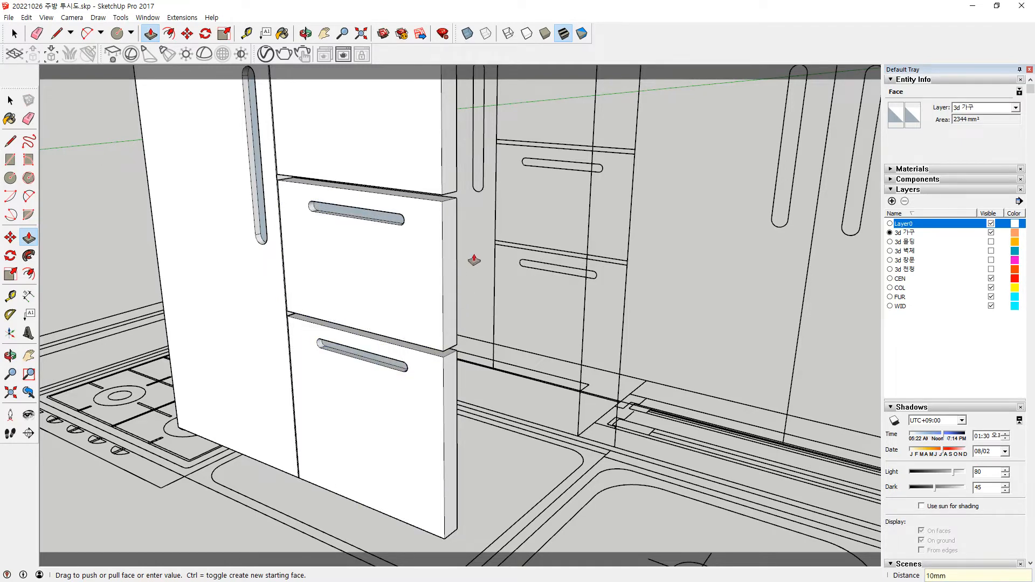
middle_drag(439, 266, 366, 267)
click(366, 268)
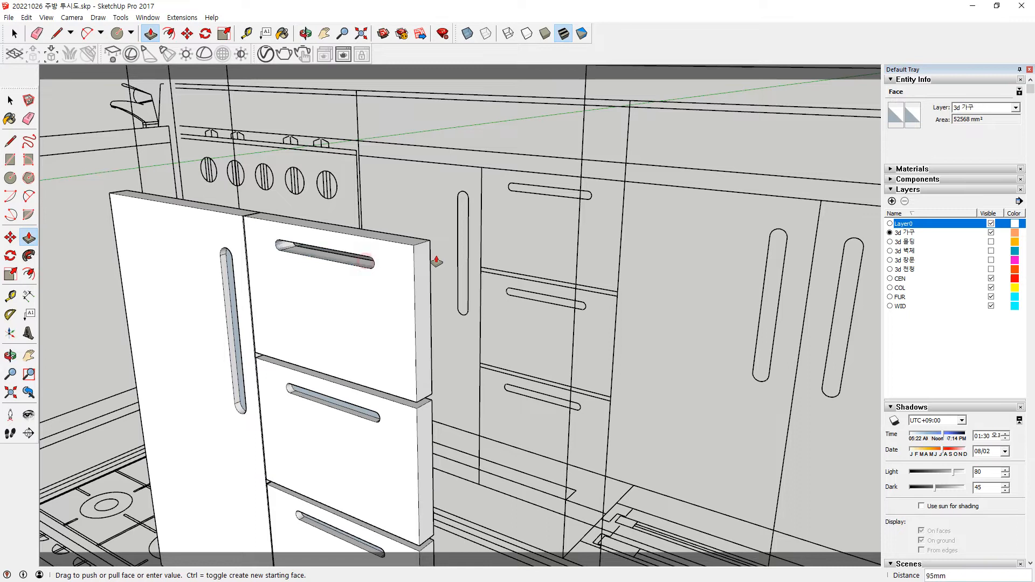
key(Escape)
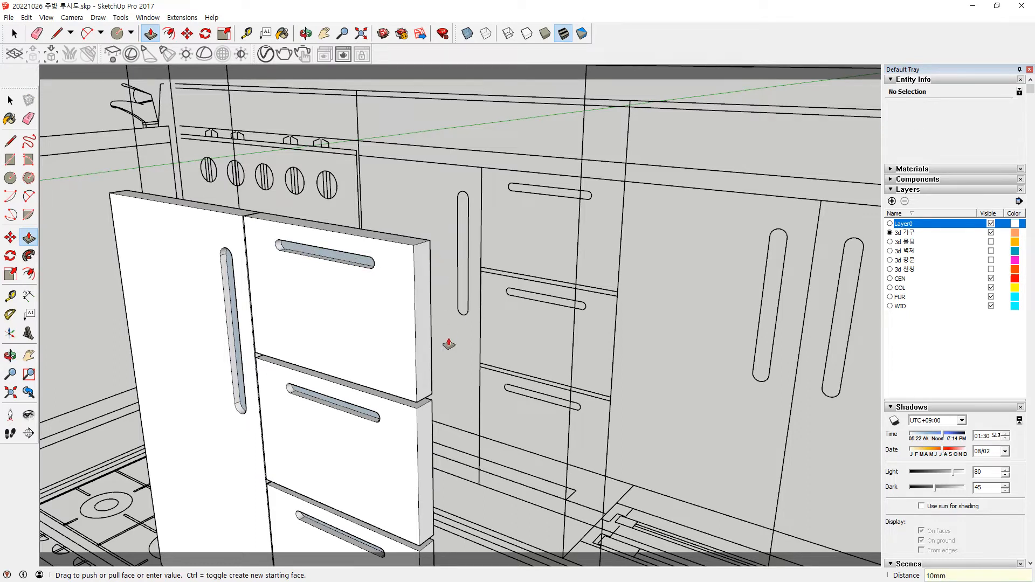
Push the outer side faces of the drawer fronts inward by 1 mm.
key(space)
key(p)
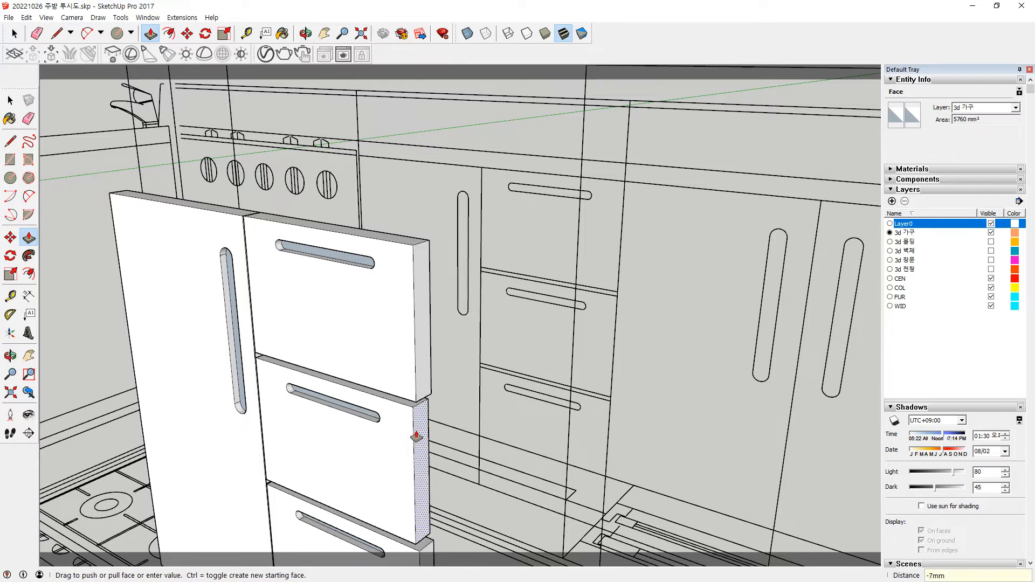
middle_drag(439, 478, 419, 388)
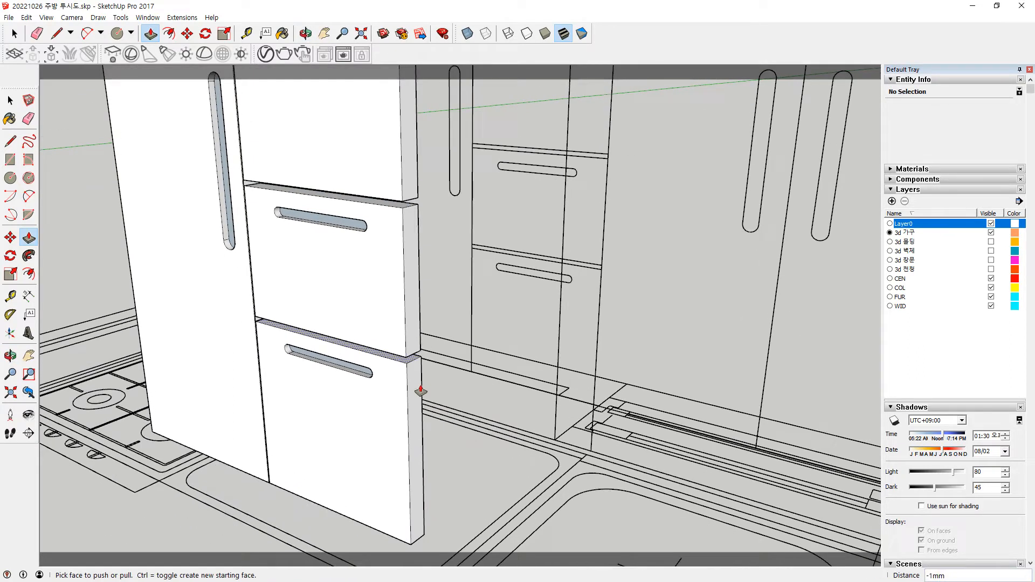
click(408, 400)
key(Return)
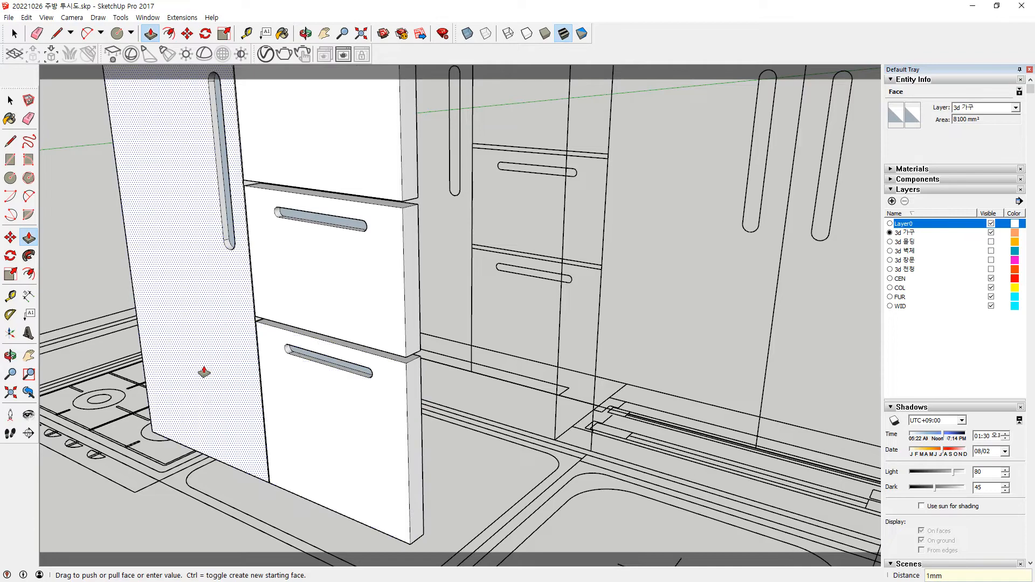
Push the outer side face of the door panel inward by 1 mm.
middle_drag(203, 370, 744, 372)
scroll(378, 380, down, 3)
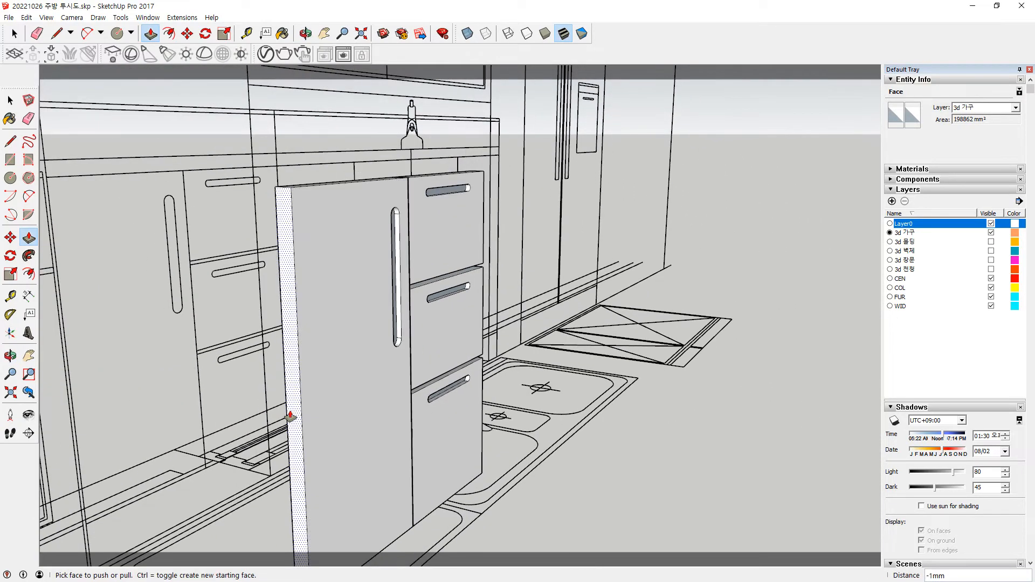
click(298, 410)
text(1)
key(Return)
Select all connected geometry of the door and drawer fronts and make it a group.
middle_drag(459, 487, 237, 383)
key(space)
triple_click(492, 333)
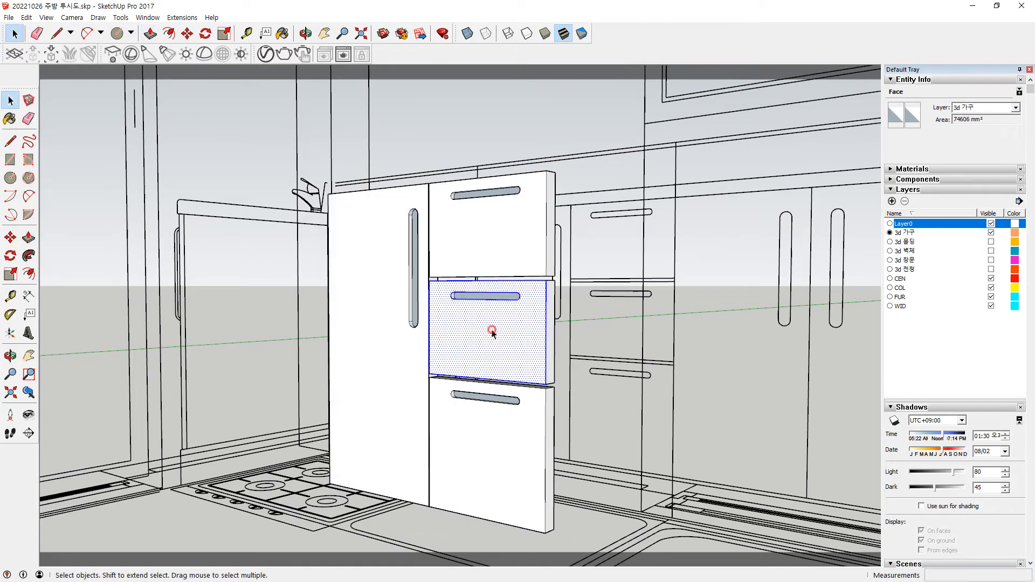
middle_drag(502, 333, 480, 363)
right_click(480, 353)
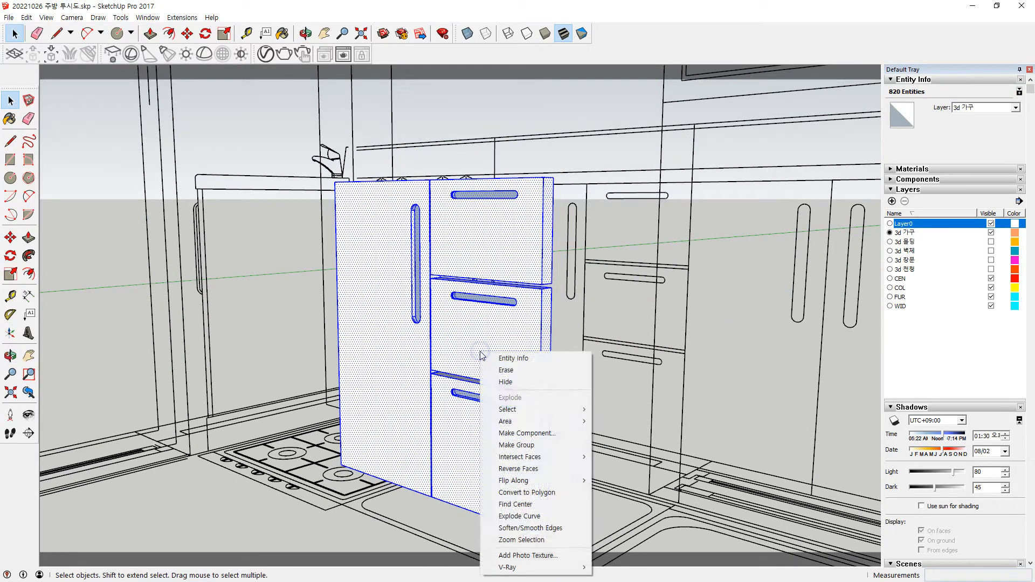
click(518, 435)
Unhide all hidden objects in the model.
click(46, 18)
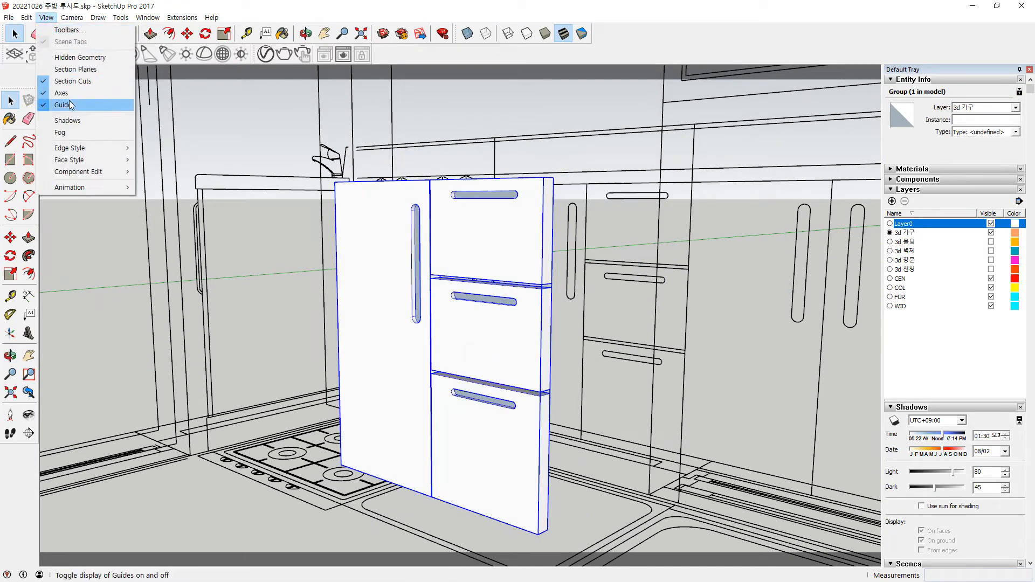
mouse_move(27, 18)
mouse_move(83, 173)
click(209, 195)
Examine how the grouped door and drawer fronts line up with the sink cabinet and the plinth.
middle_drag(175, 491, 383, 399)
click(508, 456)
scroll(308, 349, down, 1)
middle_drag(318, 289, 309, 339)
scroll(445, 201, up, 2)
scroll(444, 201, up, 1)
middle_drag(457, 252, 535, 248)
scroll(431, 421, down, 3)
mouse_move(419, 436)
middle_down()
mouse_move(524, 404)
mouse_move(131, 330)
mouse_move(65, 305)
middle_up()
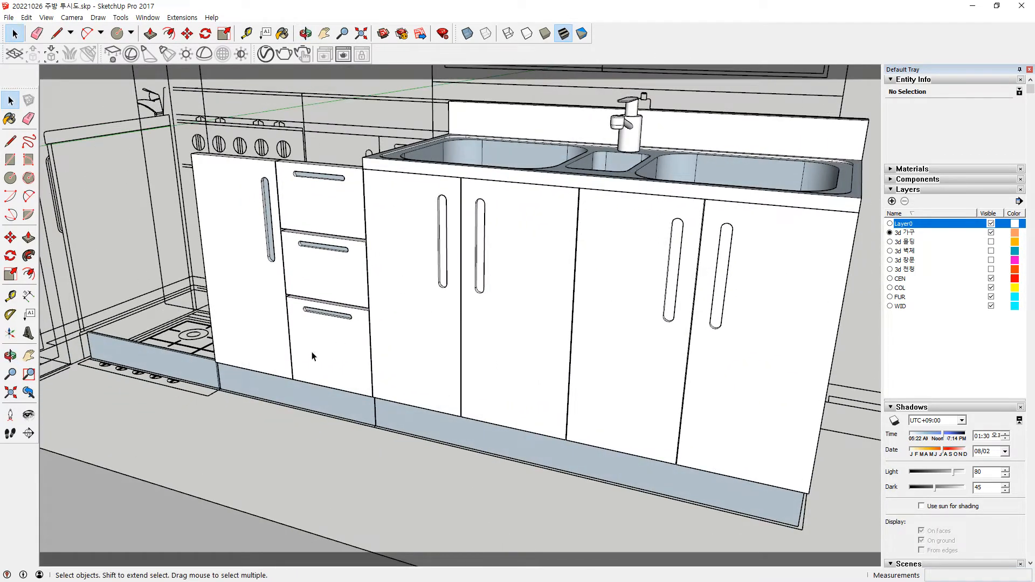
Hide the door and drawer group, the sink cabinet group and the plinth below them.
right_click(311, 355)
click(335, 383)
right_click(446, 370)
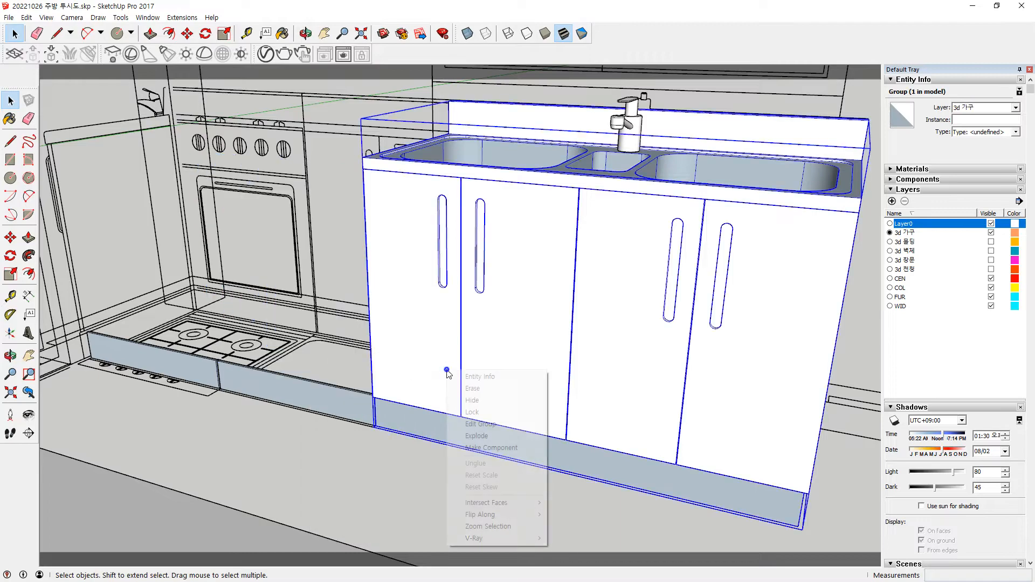
click(469, 400)
right_click(330, 402)
click(351, 244)
Draw a rectangle of about 594 by 545 mm over the plan's countertop section between the cooktop and the sink.
scroll(295, 440, up, 8)
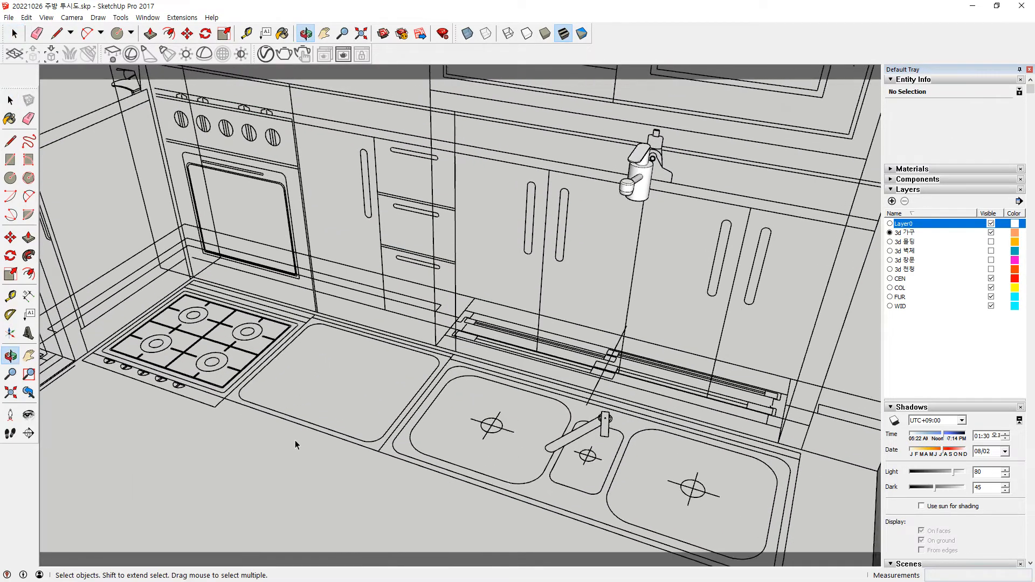
key(r)
click(389, 459)
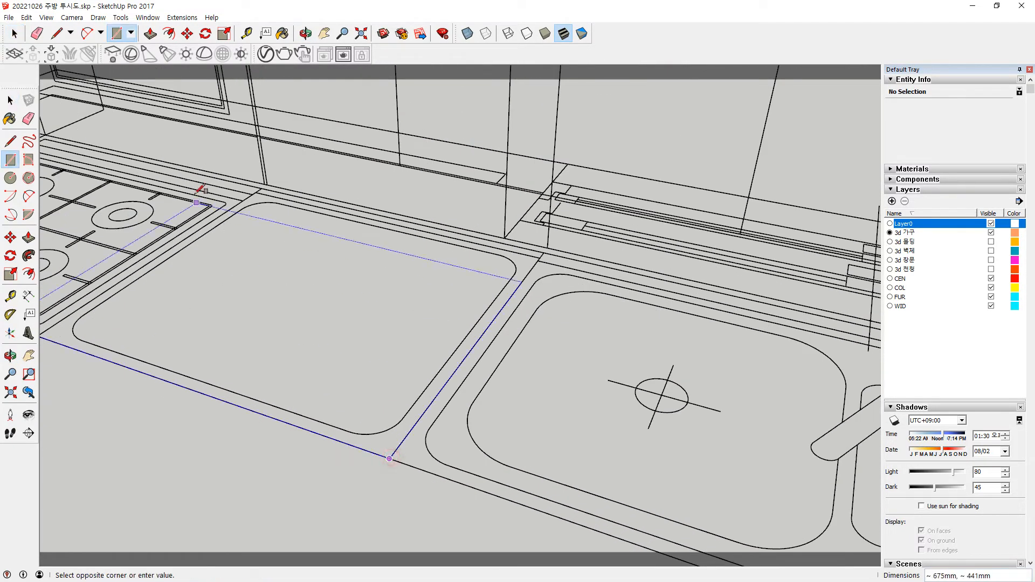
scroll(293, 189, up, 6)
scroll(314, 209, down, 5)
scroll(377, 229, up, 5)
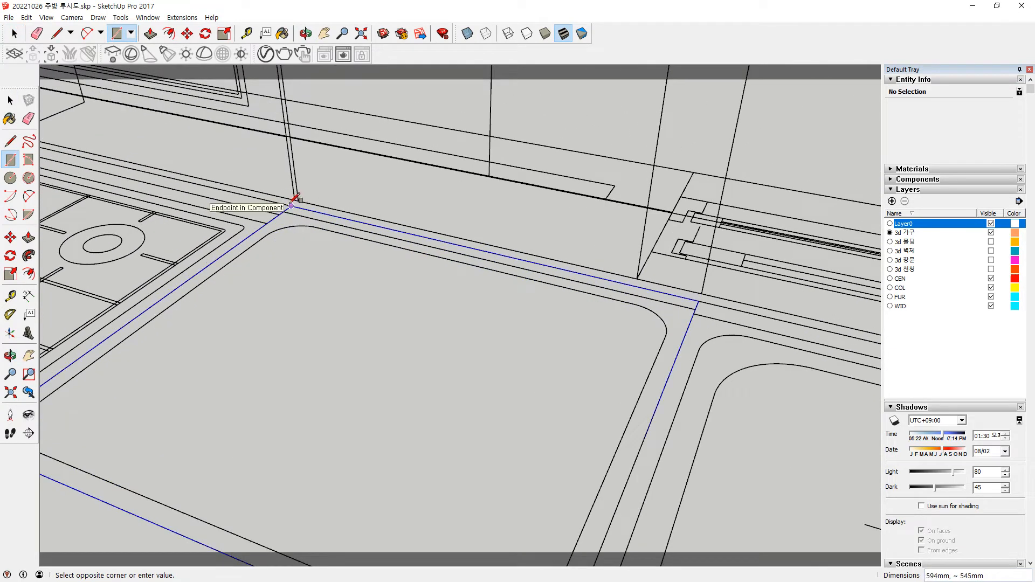
click(291, 205)
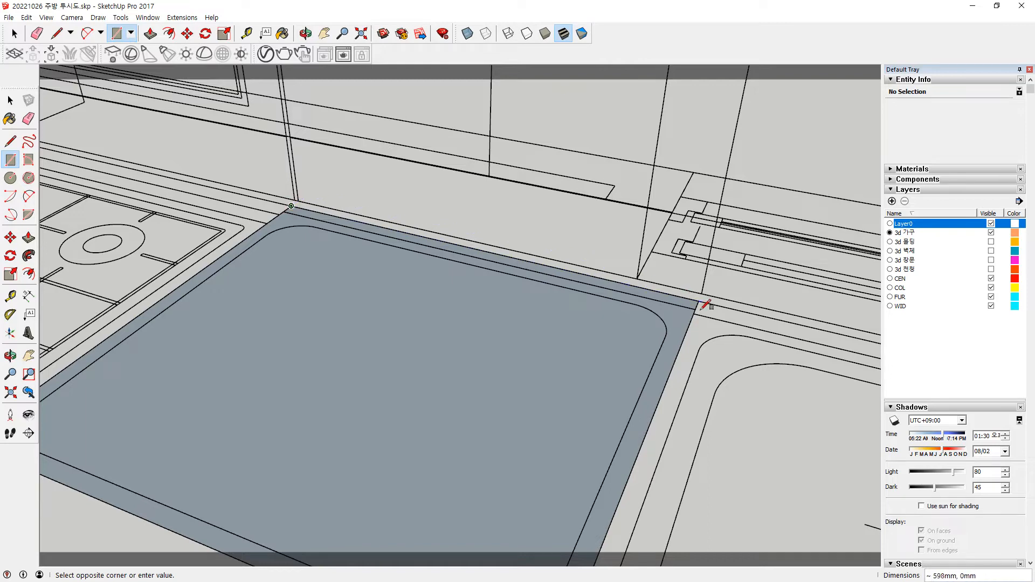
Draw two overlapping rectangles between the tangent points of the rounded inner outline on the countertop face.
mouse_move(373, 295)
middle_down()
mouse_move(596, 397)
mouse_move(492, 420)
mouse_move(372, 300)
middle_up()
scroll(298, 287, down, 1)
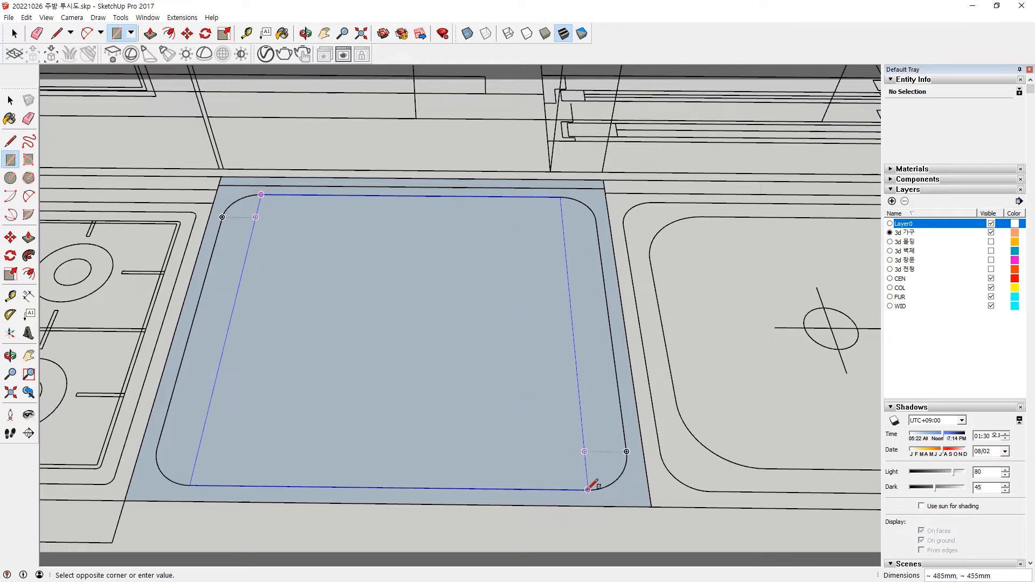
click(627, 451)
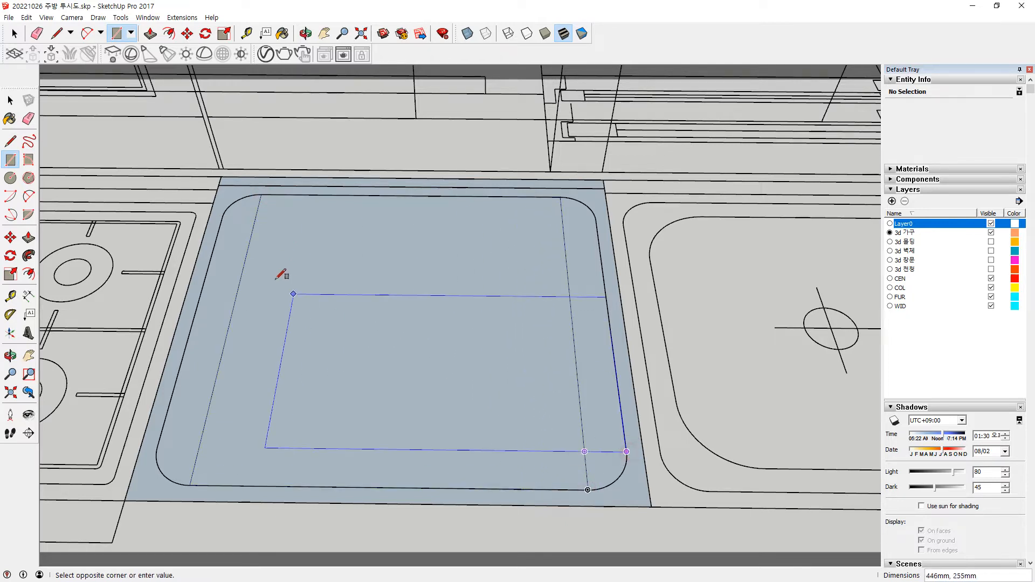
Draw a circle of about 50 mm radius at each of the four rounded corners, centred on the rectangles' crossings.
key(c)
click(256, 217)
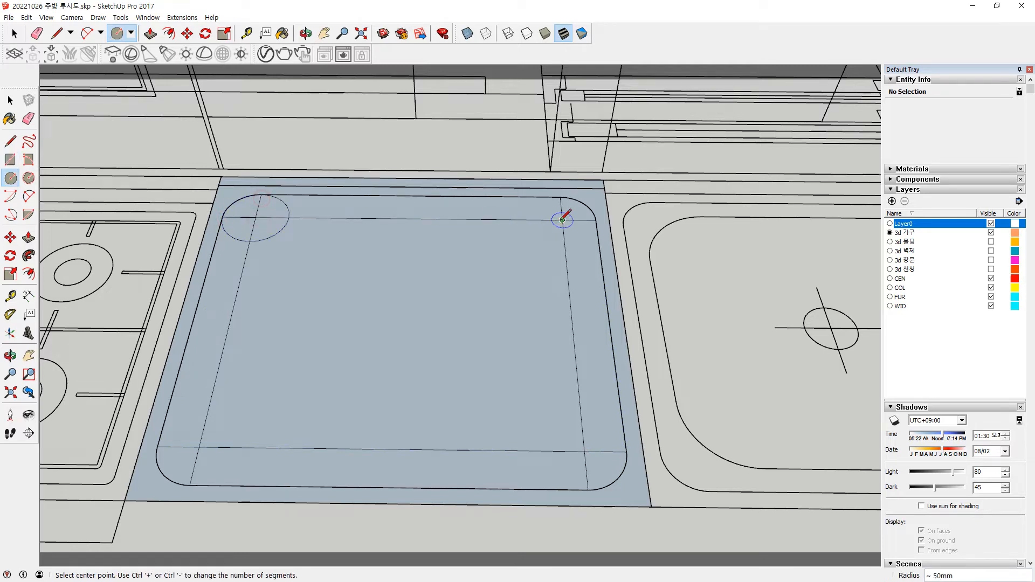
click(585, 451)
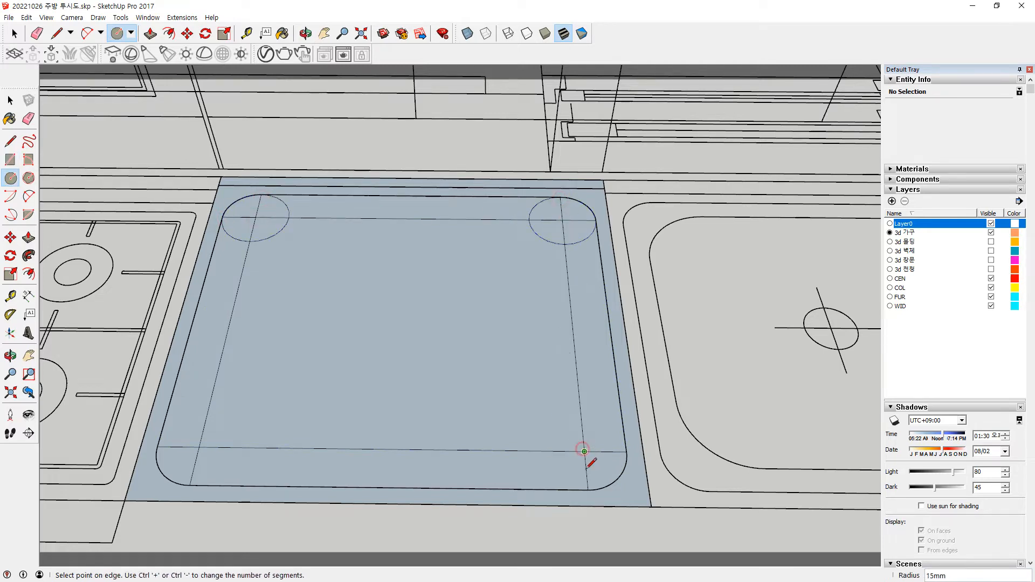
click(589, 488)
click(198, 447)
Erase the inner rectangle edges and surplus circle arcs, leaving only the rounded outline on the countertop face.
key(e)
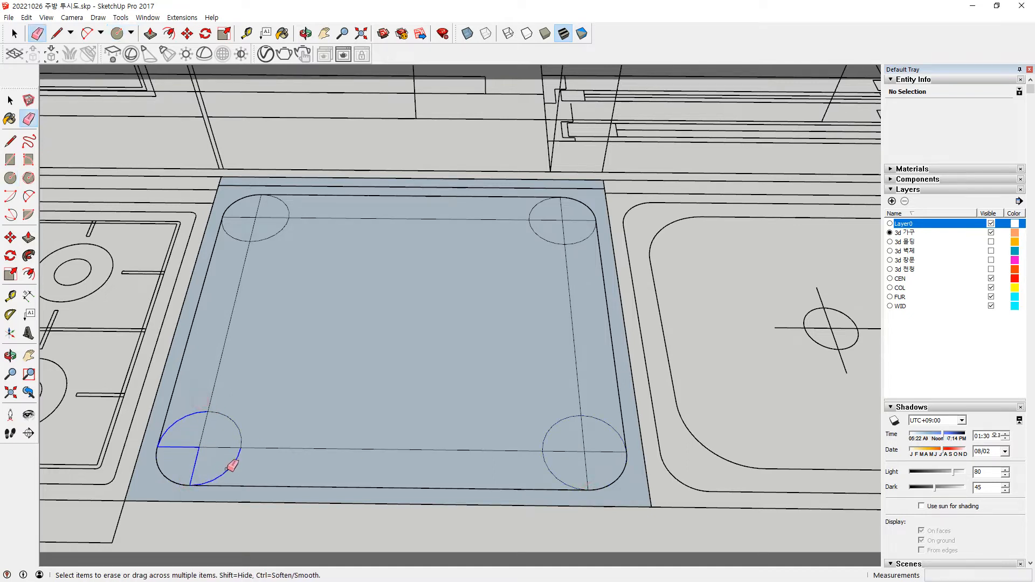
drag(227, 438, 348, 450)
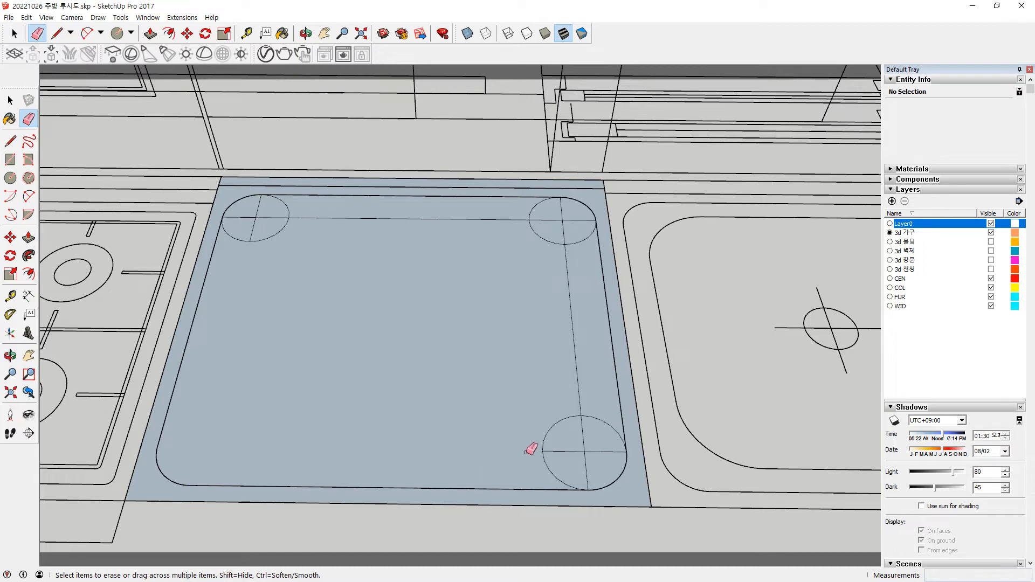
drag(595, 441, 550, 470)
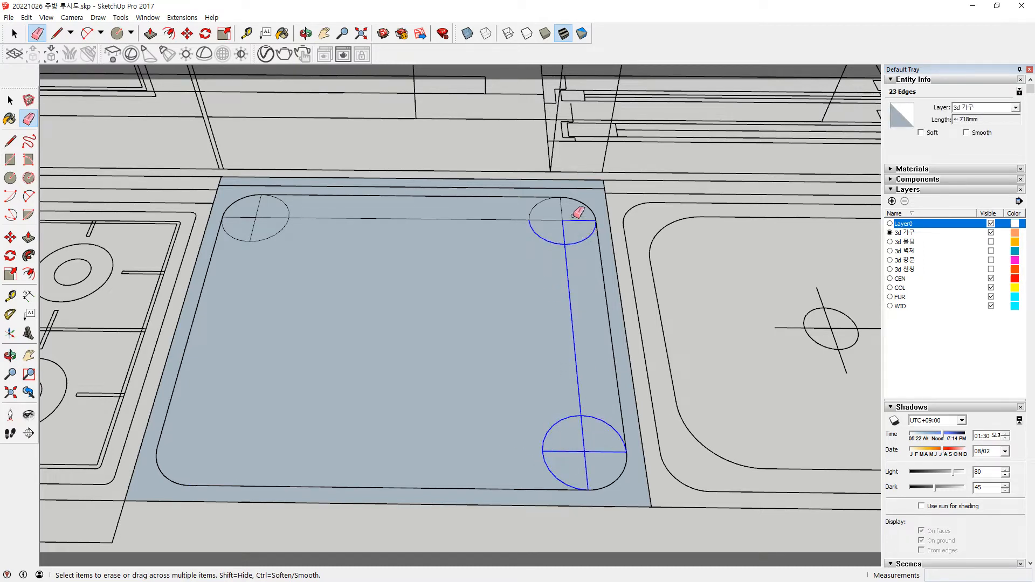
drag(442, 210, 434, 212)
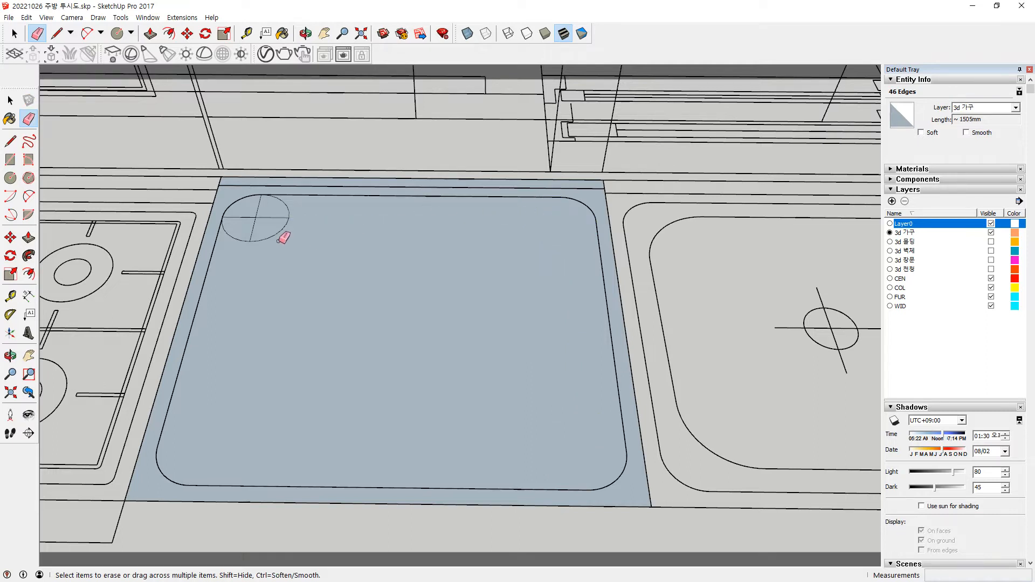
drag(286, 240, 297, 212)
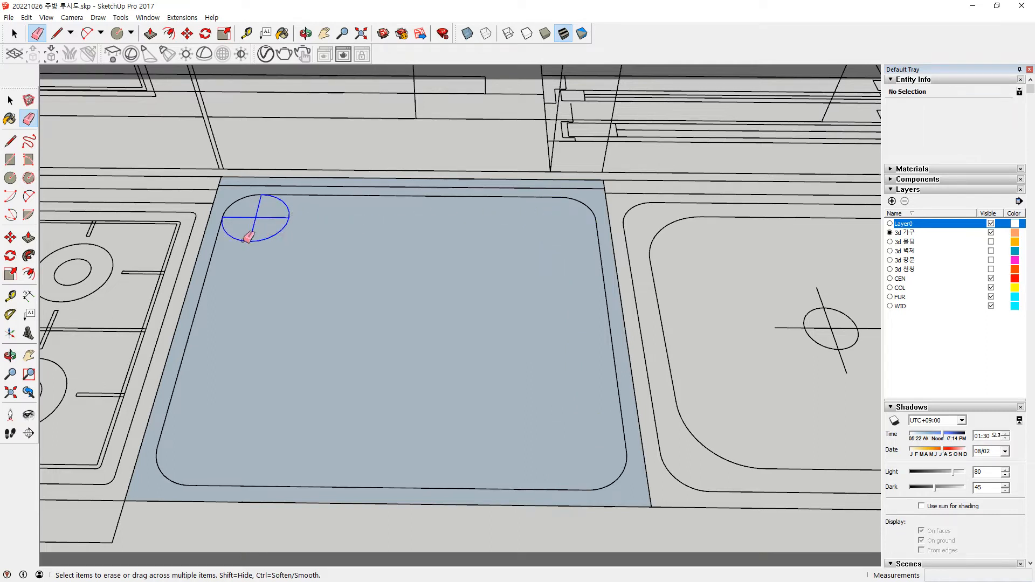
Select the whole countertop outline, move it straight up 800 mm and lower it again by 30 mm.
key(space)
click(376, 359)
click(152, 485)
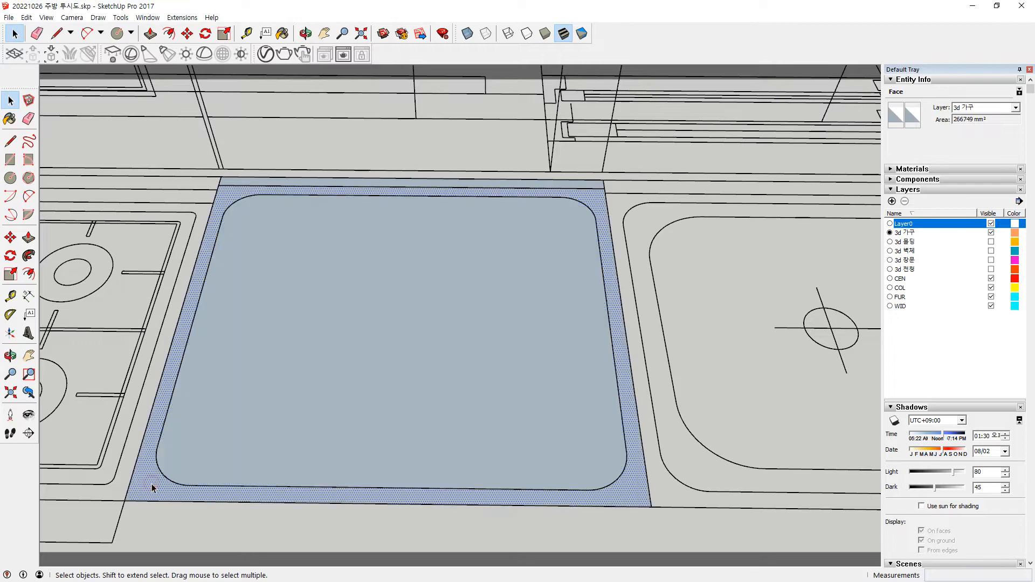
triple_click(151, 484)
middle_drag(274, 464, 547, 363)
key(m)
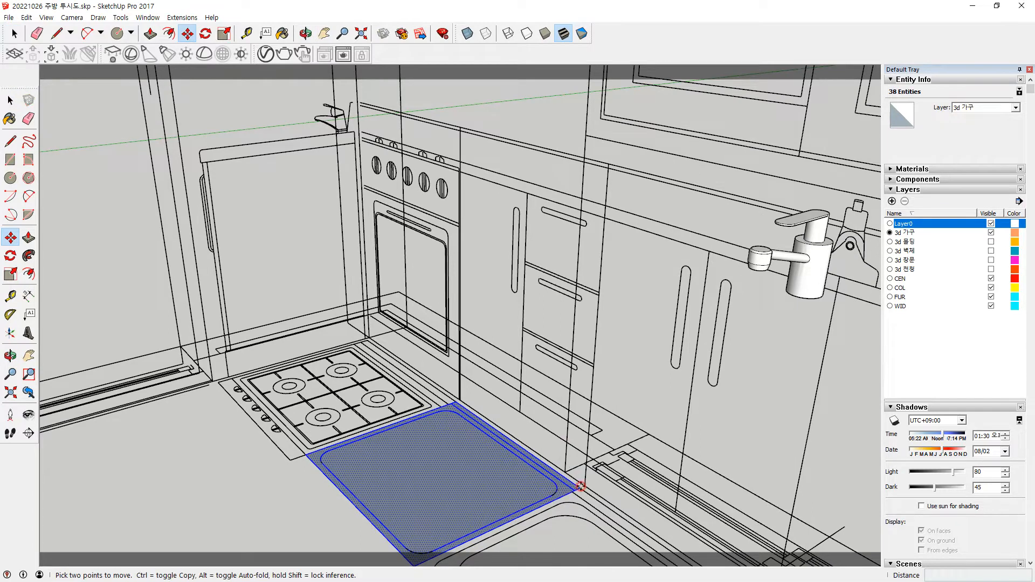
click(580, 486)
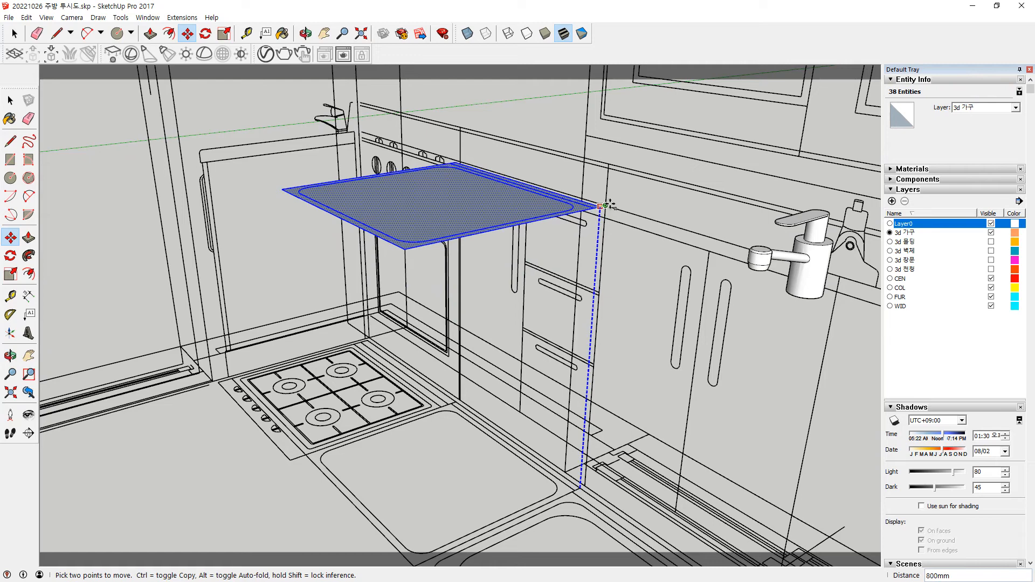
scroll(582, 187, up, 4)
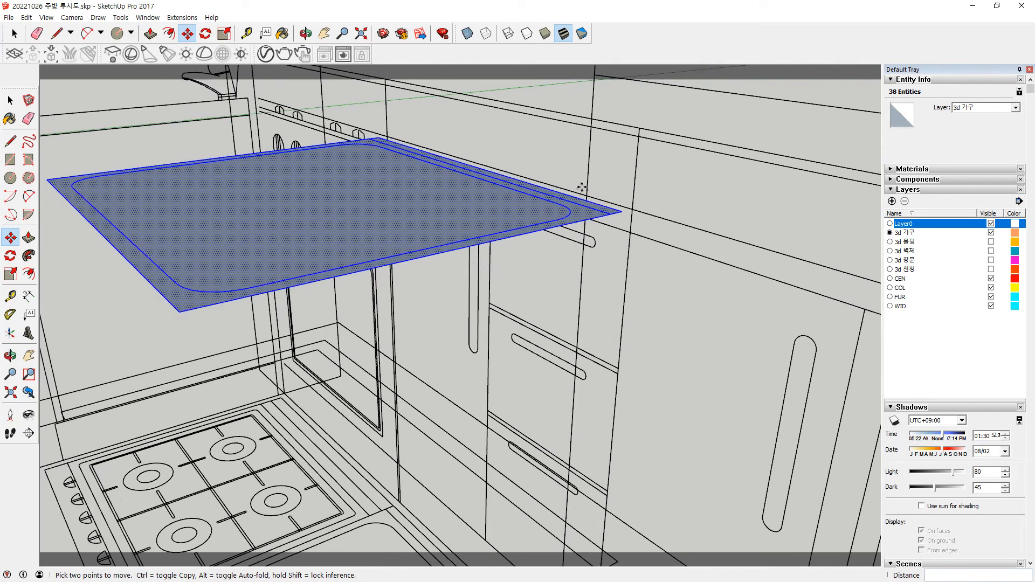
click(621, 213)
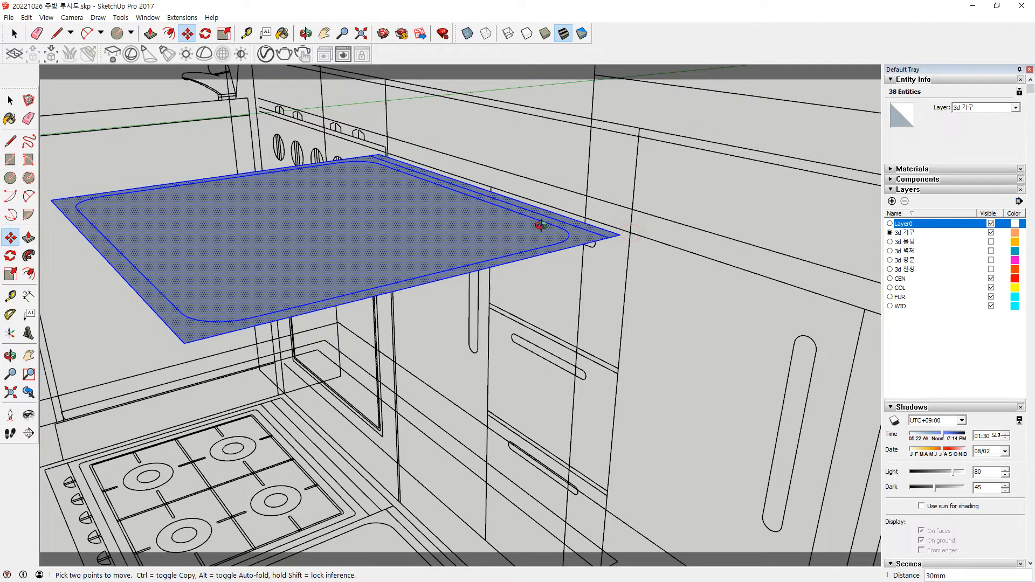
Push/pull the countertop's rear strip up 130 mm as a backsplash and raise the surrounding rim 46 mm.
middle_drag(541, 225, 597, 248)
key(p)
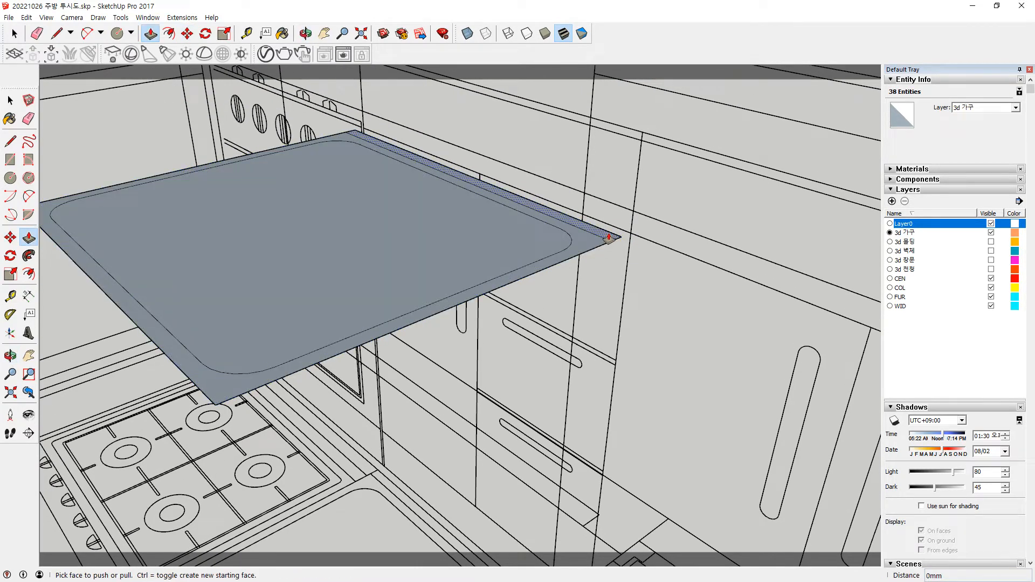
click(613, 235)
click(640, 139)
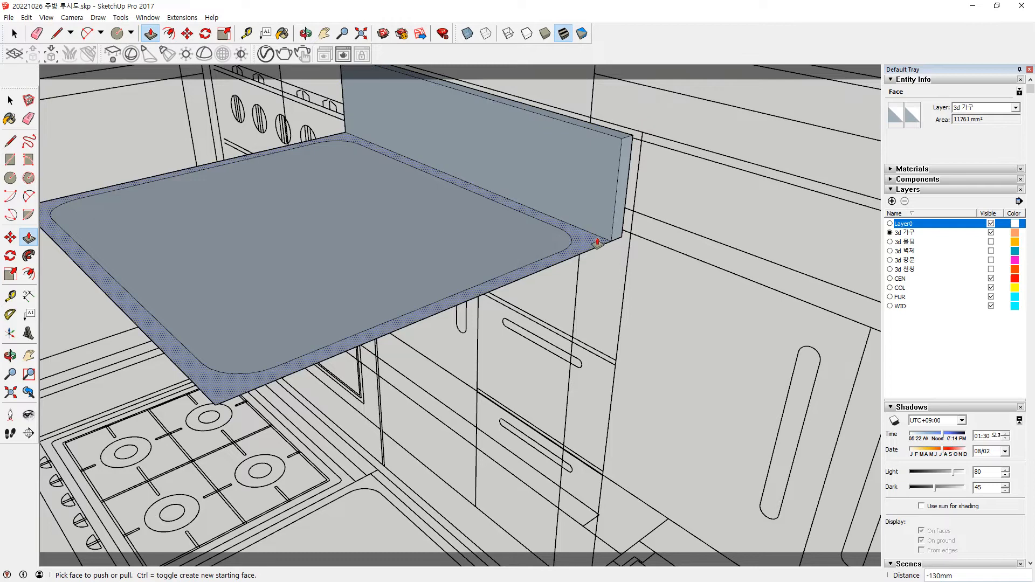
click(638, 212)
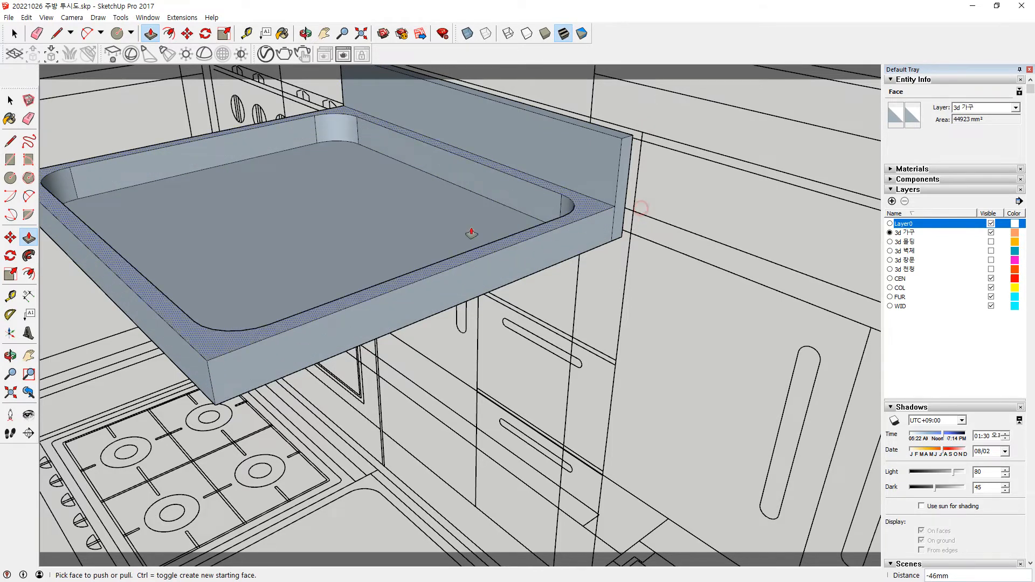
Push/pull the countertop's inner panel up flush with the rim, then sink it 5 mm below the rim.
scroll(460, 205, up, 2)
click(479, 215)
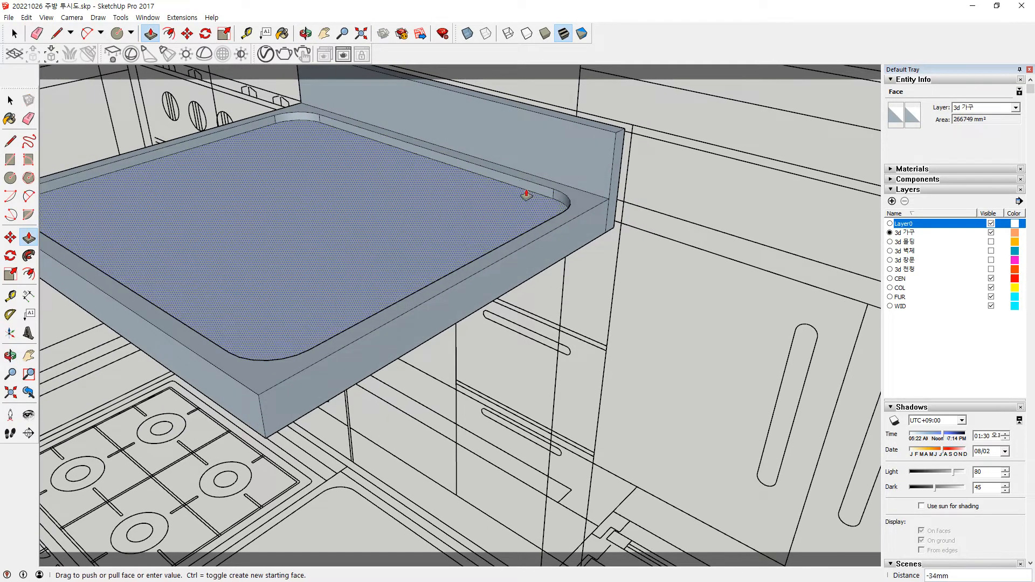
click(570, 195)
click(427, 187)
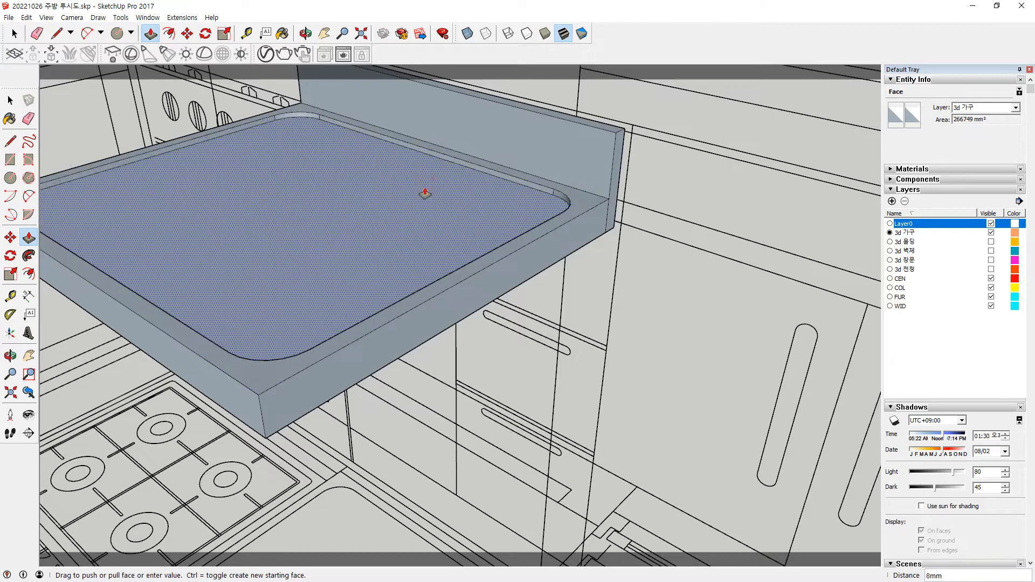
text(5)
key(Return)
scroll(410, 217, down, 1)
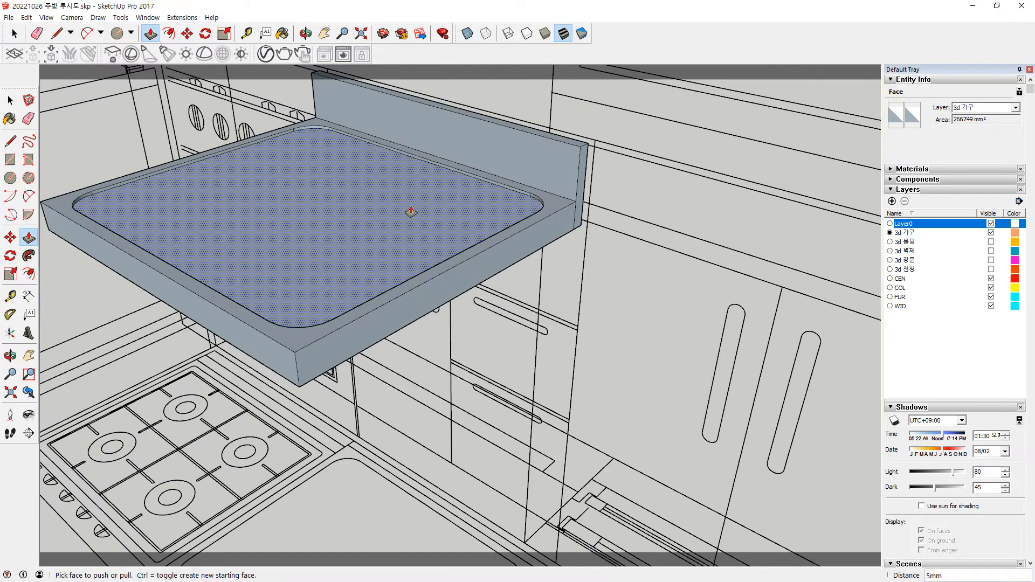
Select all connected geometry of the countertop section and try to reverse its faces.
key(space)
double_click(405, 197)
click(405, 198)
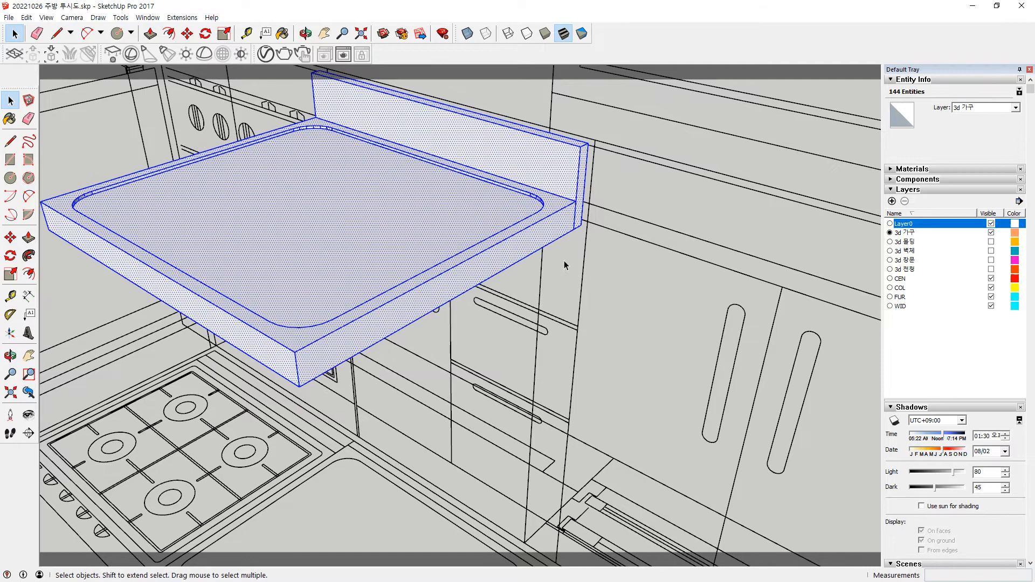
right_click(403, 209)
key(r)
click(678, 268)
Erase the surplus vertical edge separating the backsplash from the slab on the countertop's side face.
middle_drag(544, 232, 440, 222)
scroll(594, 229, up, 2)
key(e)
click(590, 231)
scroll(317, 251, down, 1)
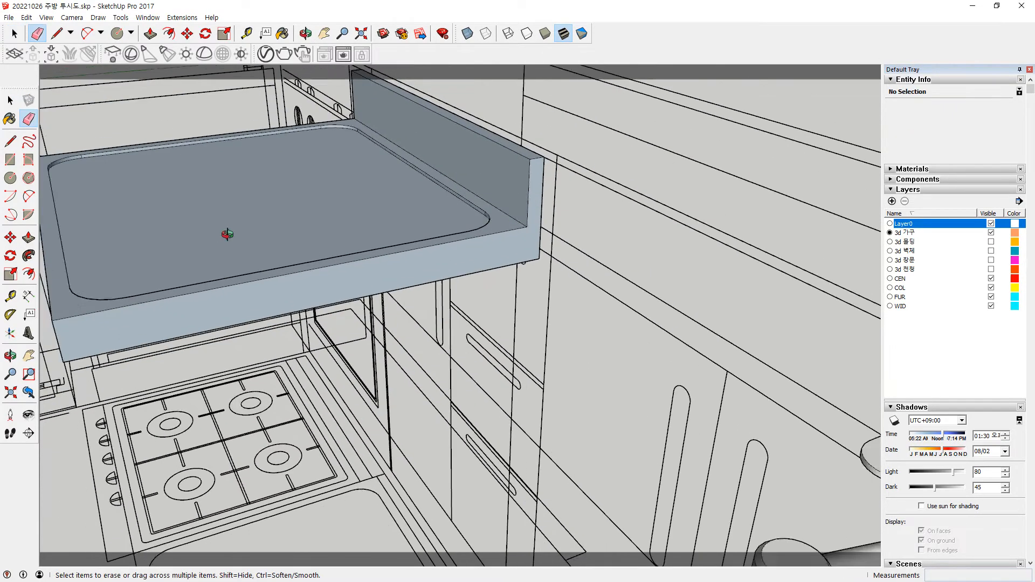
Trace the countertop's bottom side edge with a line from the rear corner to the front corner to close the open underside.
middle_drag(227, 234, 746, 268)
mouse_move(82, 367)
middle_down()
mouse_move(161, 418)
mouse_move(192, 211)
mouse_move(139, 161)
mouse_move(171, 293)
middle_up()
scroll(171, 292, down, 2)
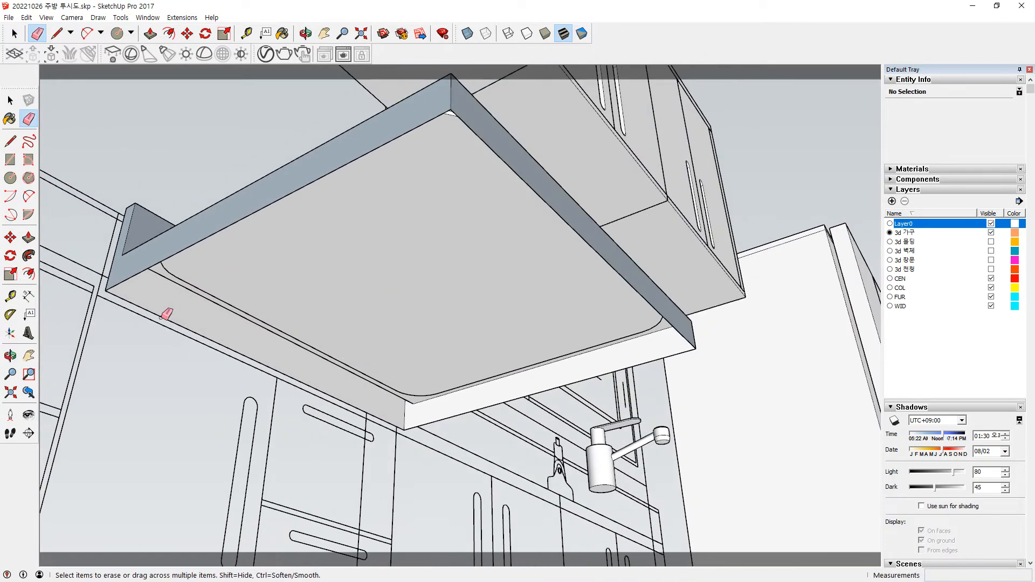
scroll(167, 307, up, 1)
key(l)
click(106, 290)
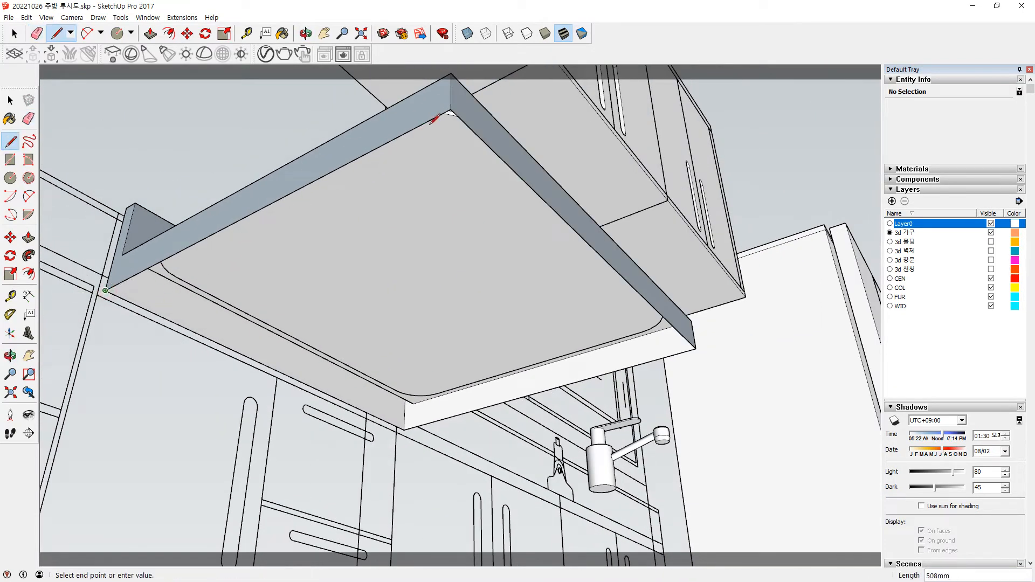
click(451, 109)
middle_drag(451, 109, 183, 424)
key(space)
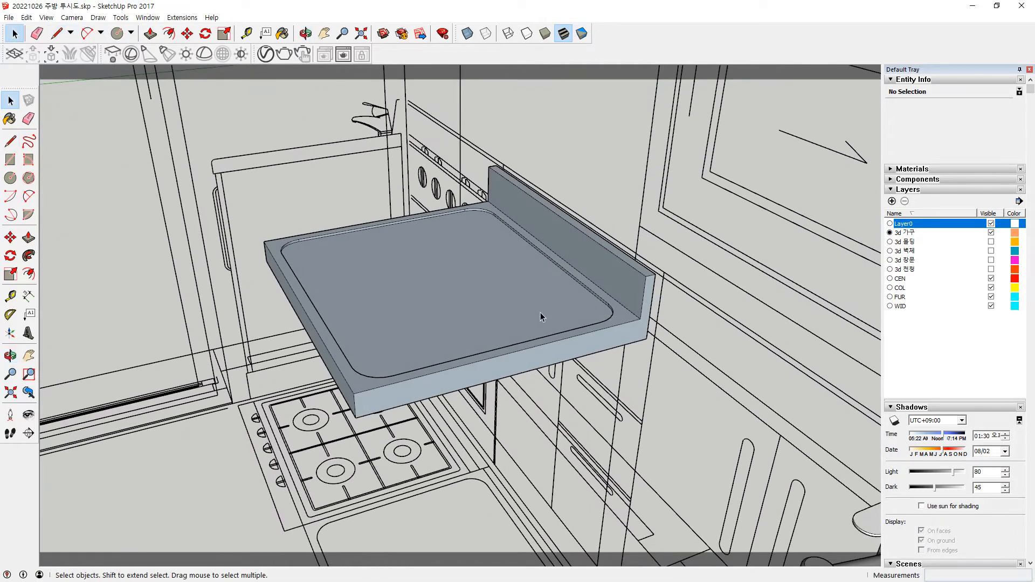
Unhide all hidden objects in the kitchen model.
click(46, 17)
mouse_move(26, 17)
mouse_move(137, 172)
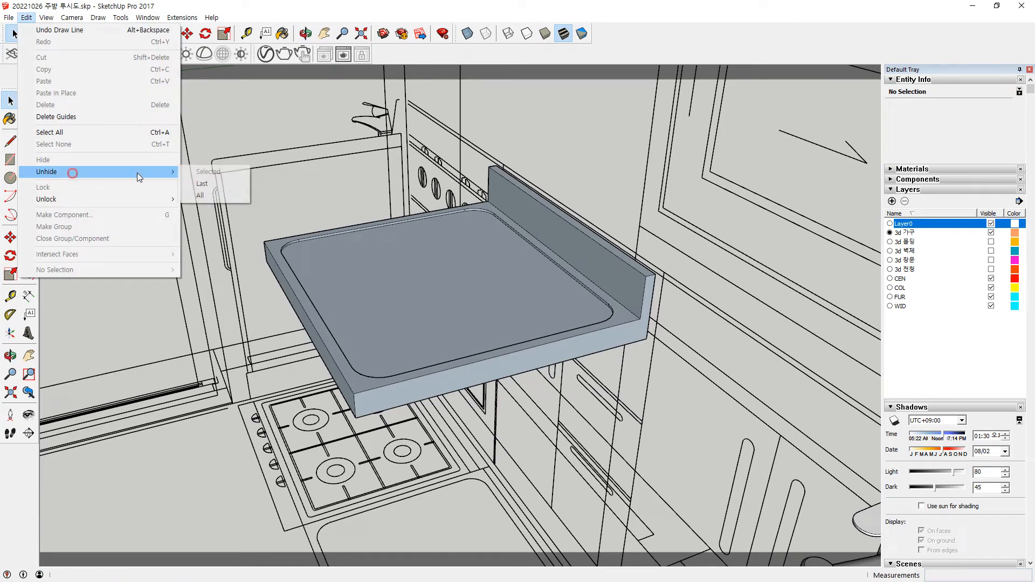
click(197, 195)
Lower the worktop's rim face with Push/Pull to the height of the adjoining sink's rim.
middle_drag(160, 498, 539, 342)
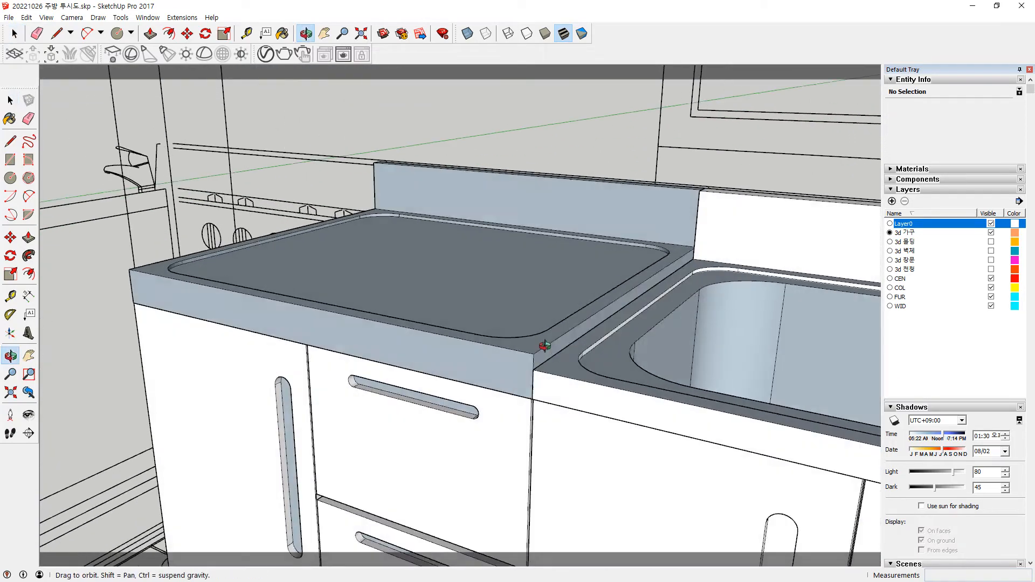
scroll(456, 332, up, 5)
key(p)
key(space)
key(p)
click(545, 359)
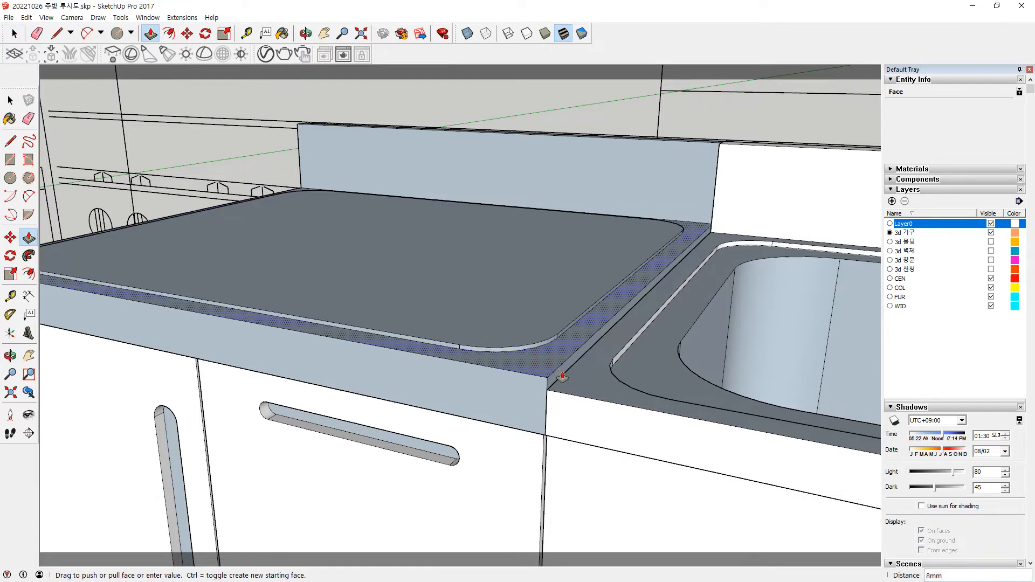
click(580, 385)
Level the worktop's rounded inner panel with its rim using Push/Pull, and recess the panel 5 mm.
click(521, 308)
click(536, 372)
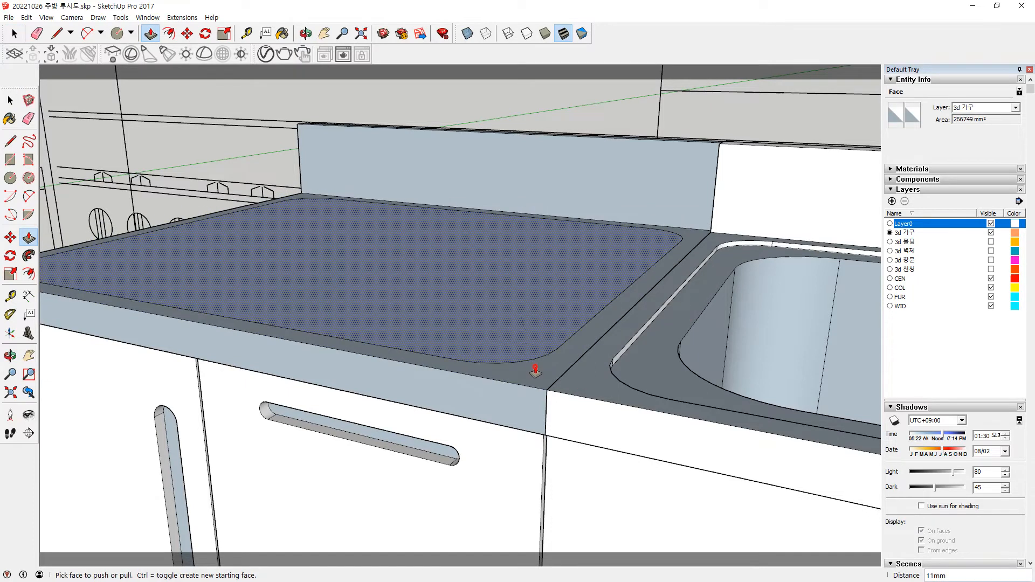
click(472, 254)
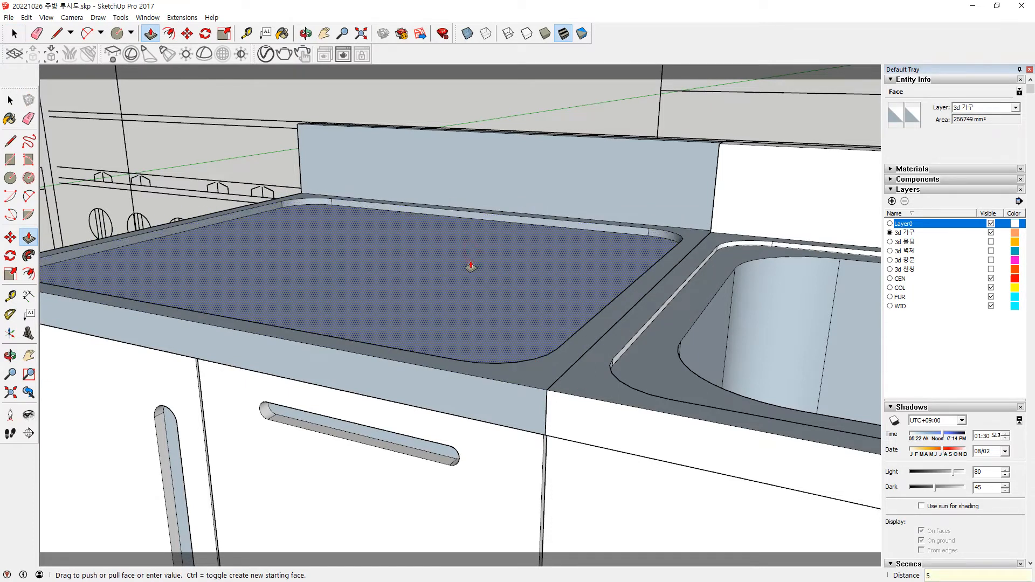
key(Return)
Align the worktop's backsplash with the sink's backsplash using Push/Pull.
scroll(451, 302, down, 4)
middle_drag(418, 315, 334, 350)
middle_drag(677, 315, 798, 286)
middle_drag(557, 265, 663, 237)
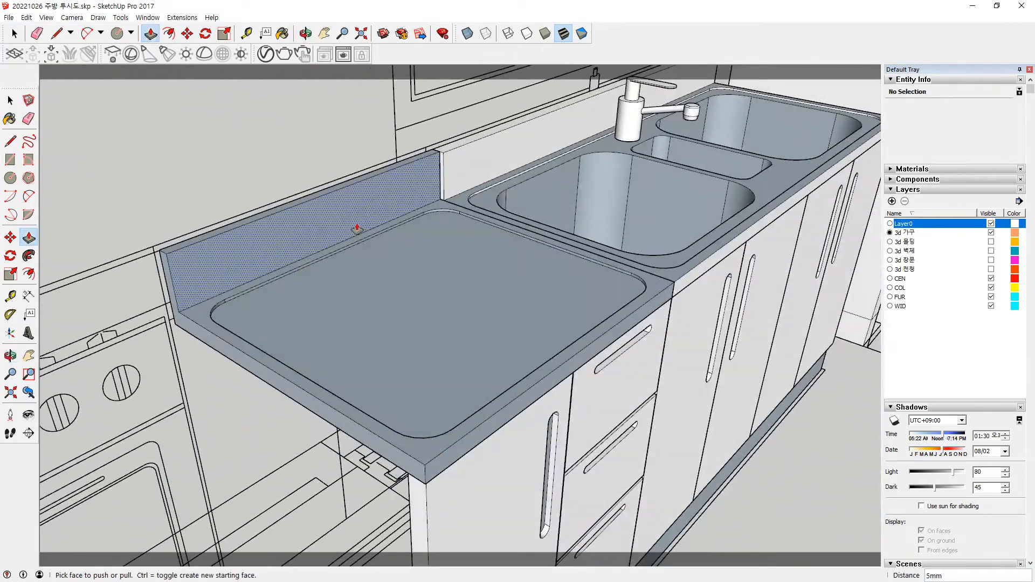
scroll(373, 227, down, 3)
scroll(426, 178, up, 6)
click(434, 186)
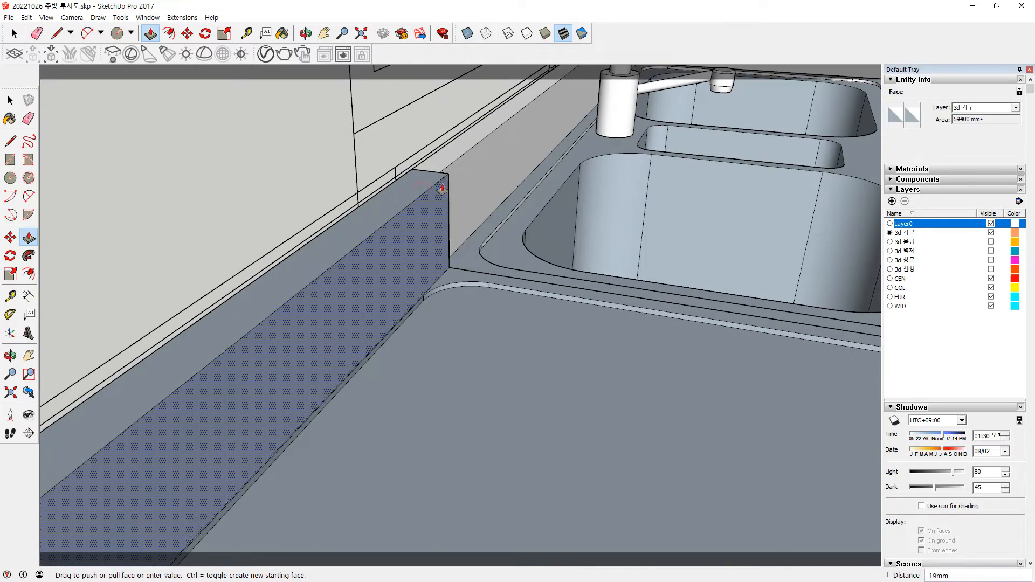
scroll(389, 259, down, 3)
middle_drag(397, 270, 288, 260)
shift+middle_drag(598, 340, 873, 367)
shift+middle_drag(354, 300, 380, 321)
middle_drag(430, 350, 475, 343)
click(468, 311)
click(559, 236)
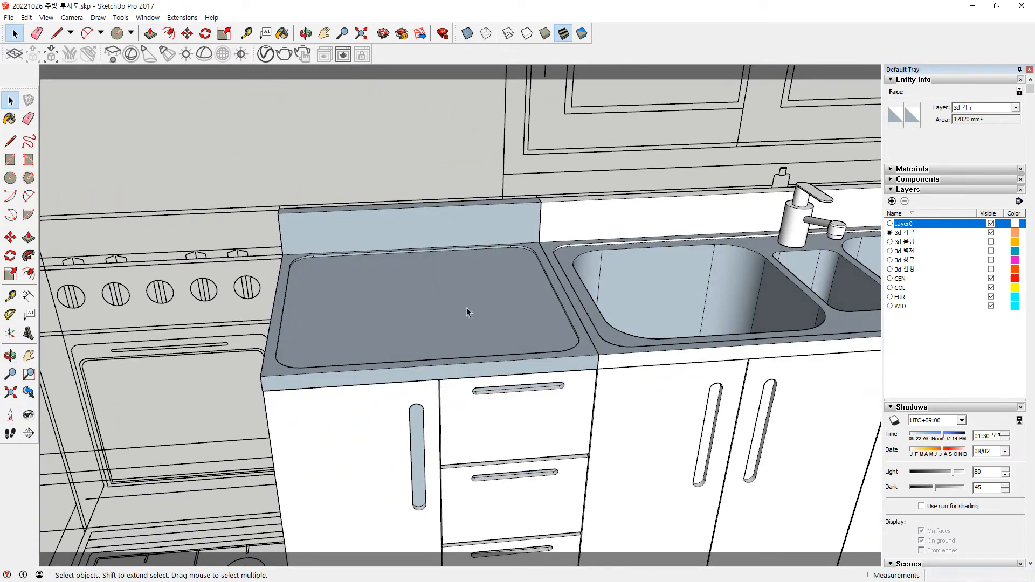
Group all connected geometry of the worktop and its backsplash.
triple_click(431, 275)
right_click(431, 275)
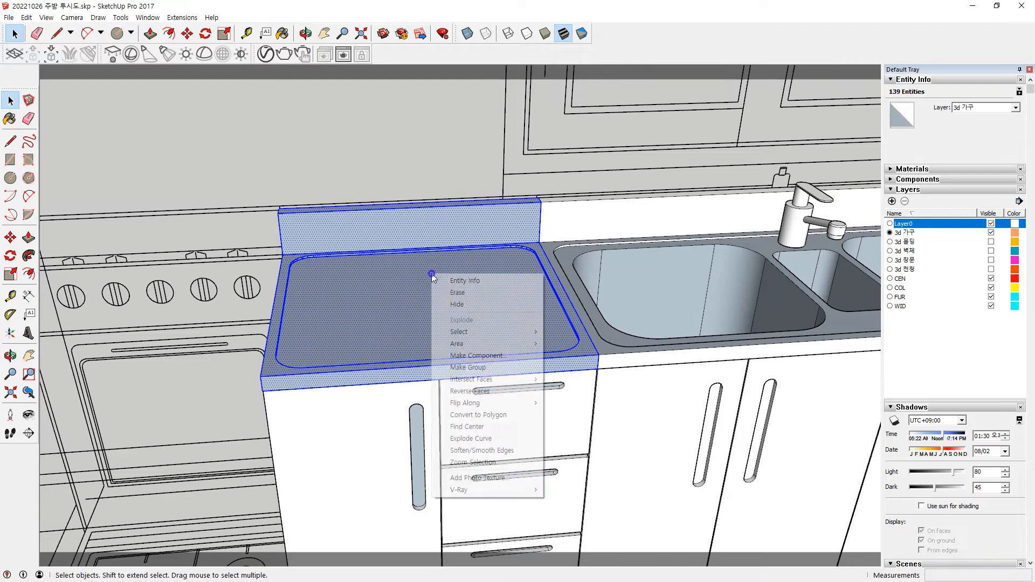
key(g)
Hide the sink cabinet group and the drawer cabinet beside it.
scroll(433, 286, down, 5)
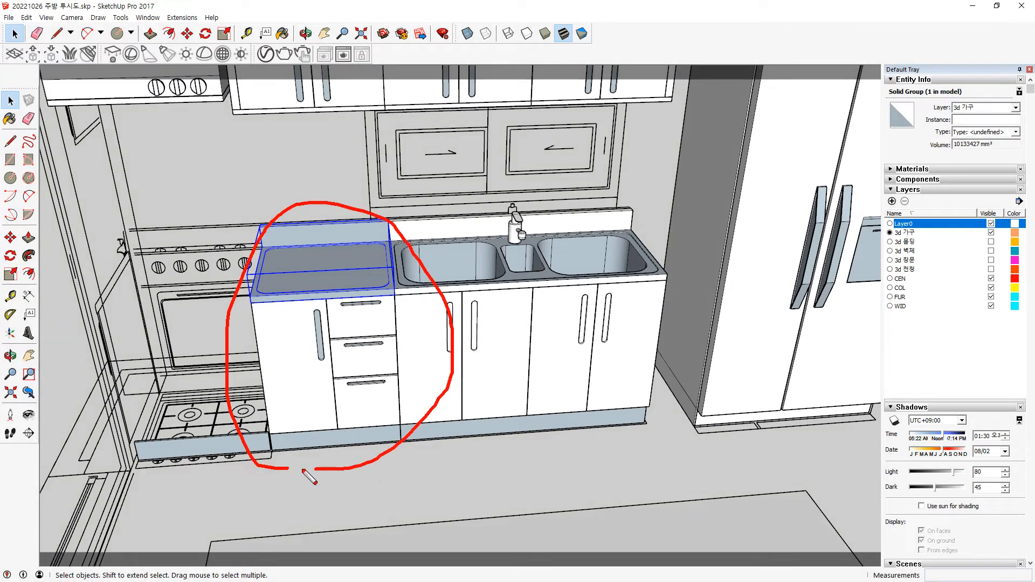
right_click(485, 350)
double_click(435, 370)
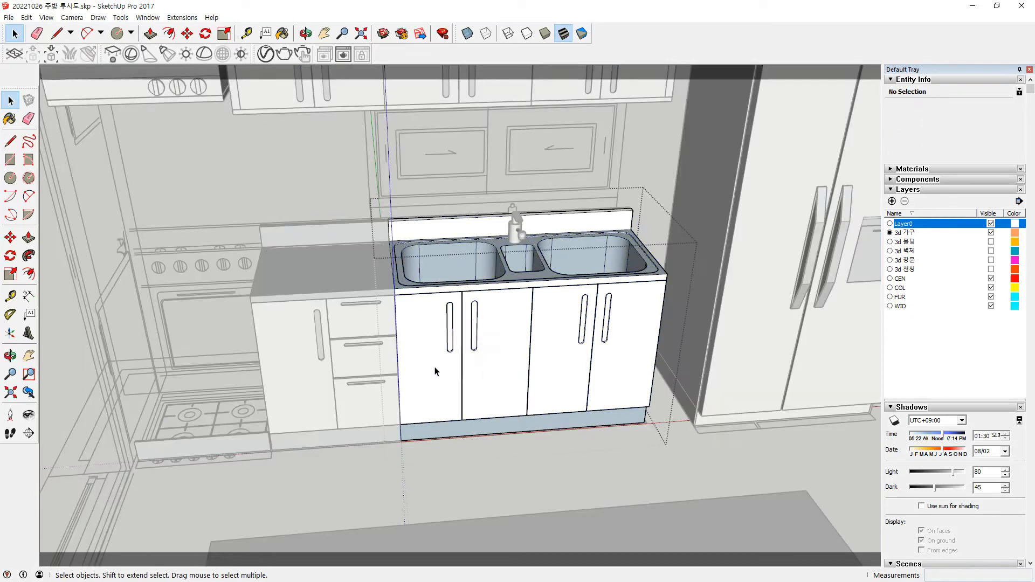
click(563, 458)
right_click(503, 360)
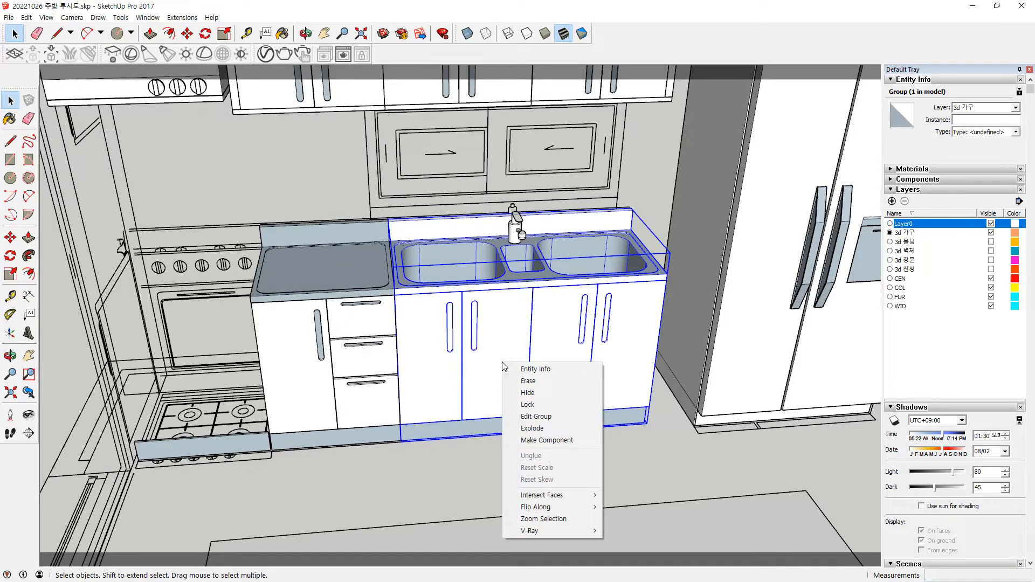
key(h)
right_click(351, 354)
key(h)
Hide the grouped worktop and the sink faucet so only the plan and elevation lines remain there.
right_click(348, 273)
click(373, 304)
scroll(491, 371, up, 3)
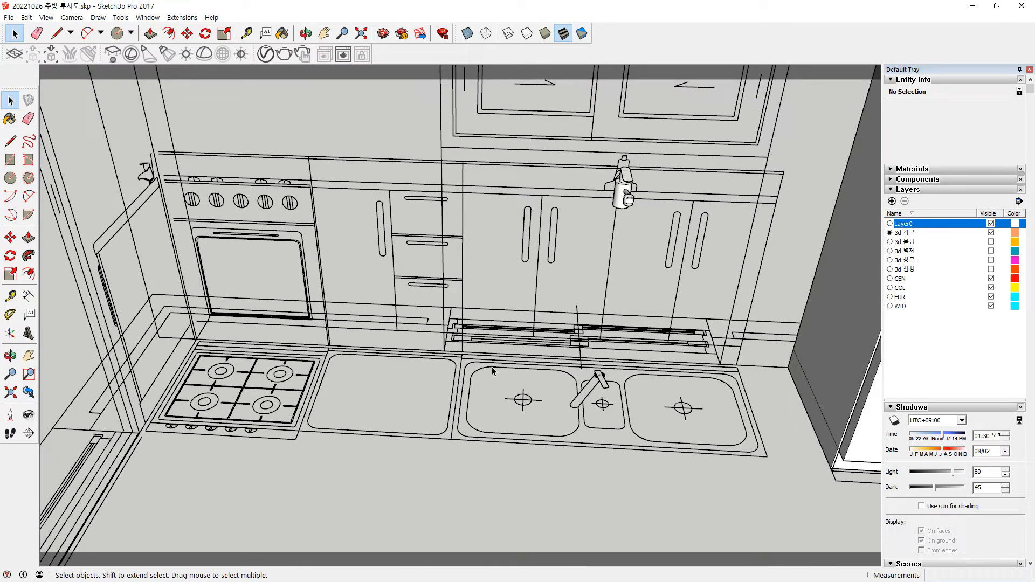
right_click(618, 201)
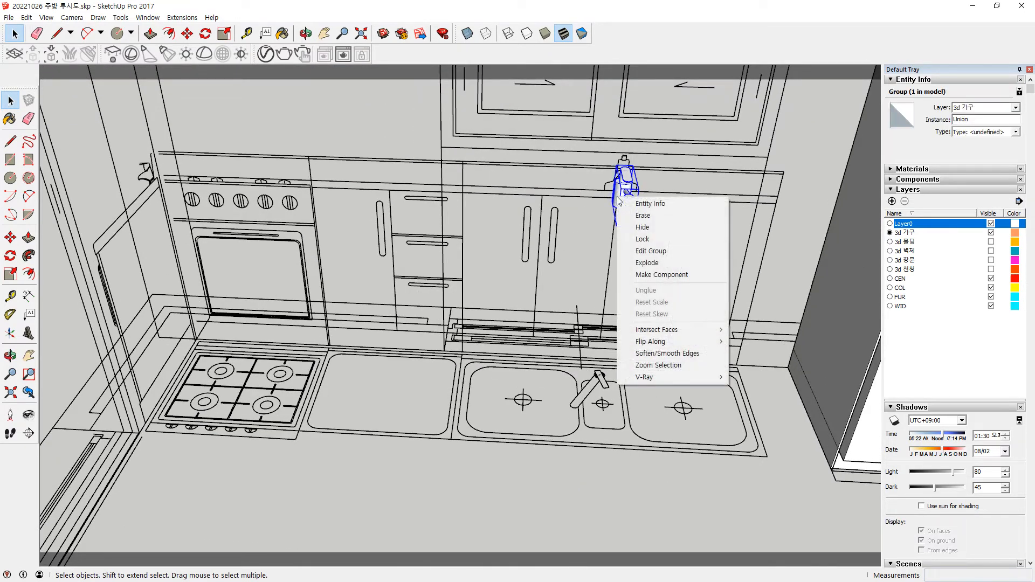
key(h)
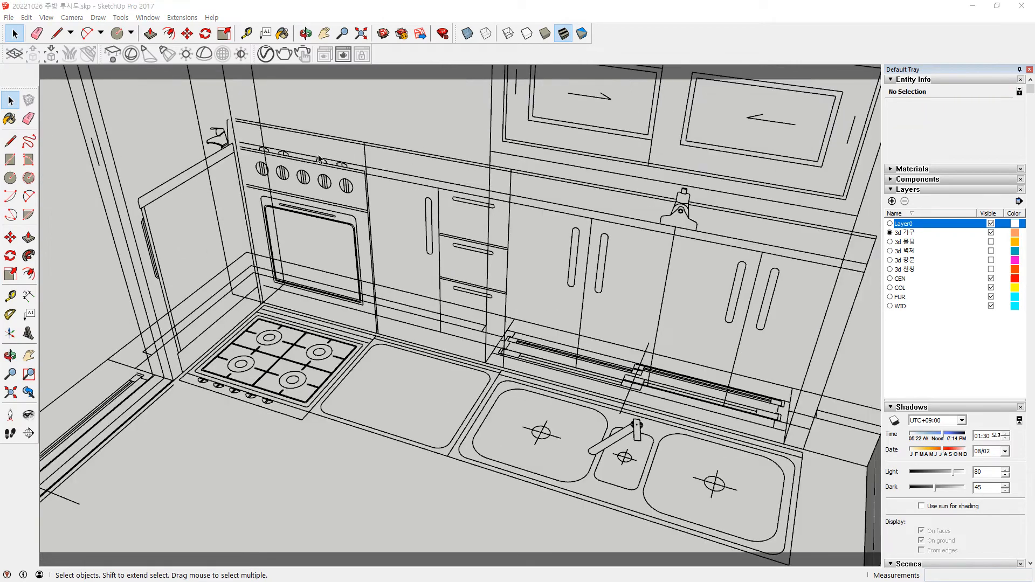
Draw a rectangle over the gas range's plan outline and a 594 by about 30 mm strip along its rear edge.
scroll(319, 159, up, 4)
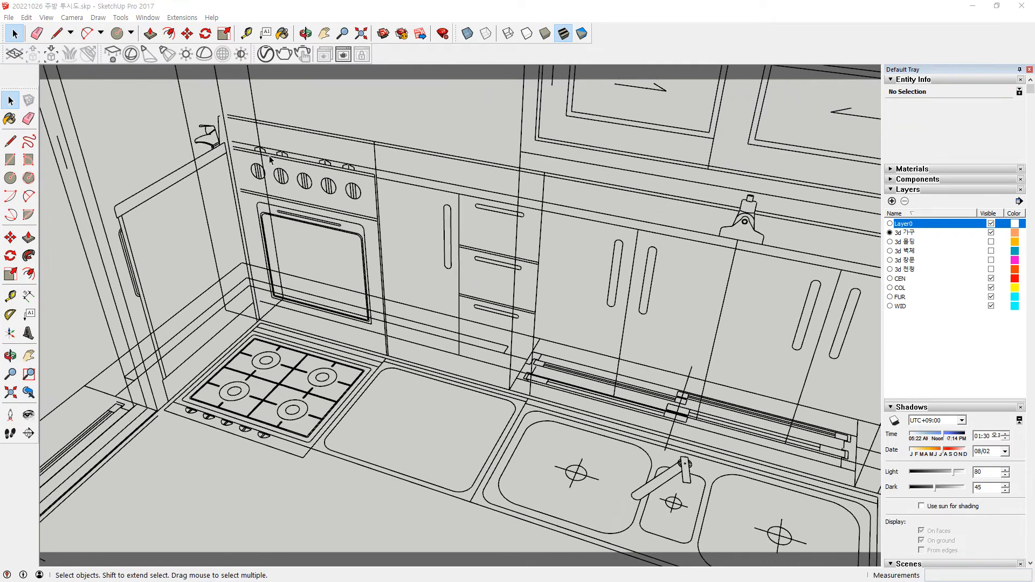
middle_drag(336, 171, 355, 365)
shift+middle_drag(259, 512, 297, 351)
scroll(295, 361, up, 3)
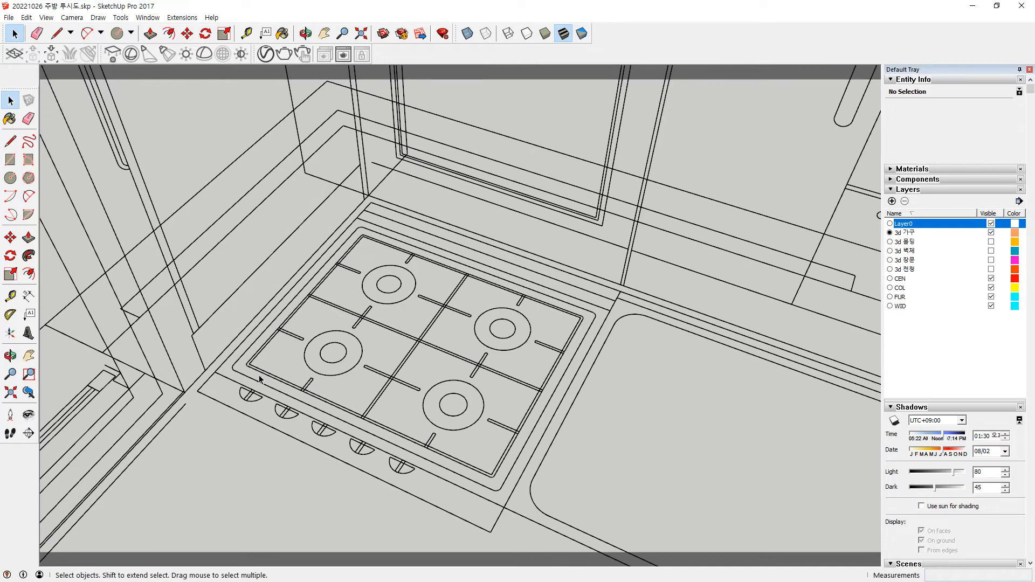
scroll(272, 424, up, 1)
key(r)
click(209, 367)
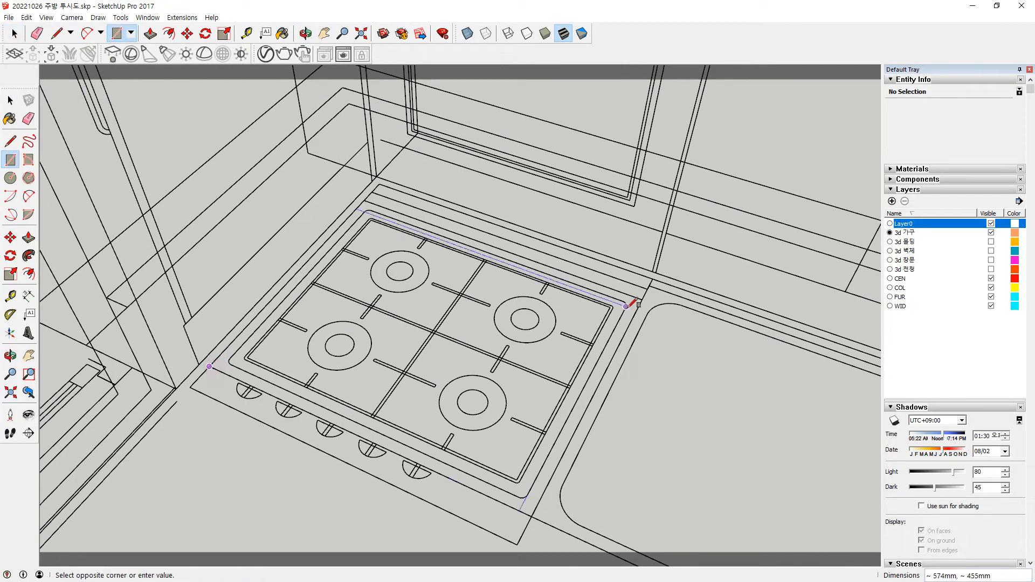
click(653, 277)
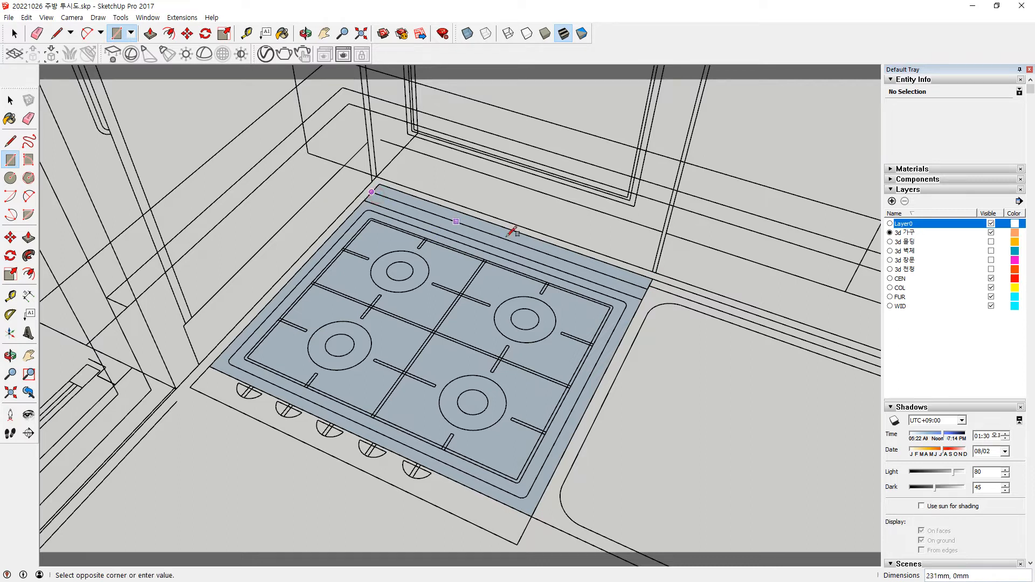
click(652, 278)
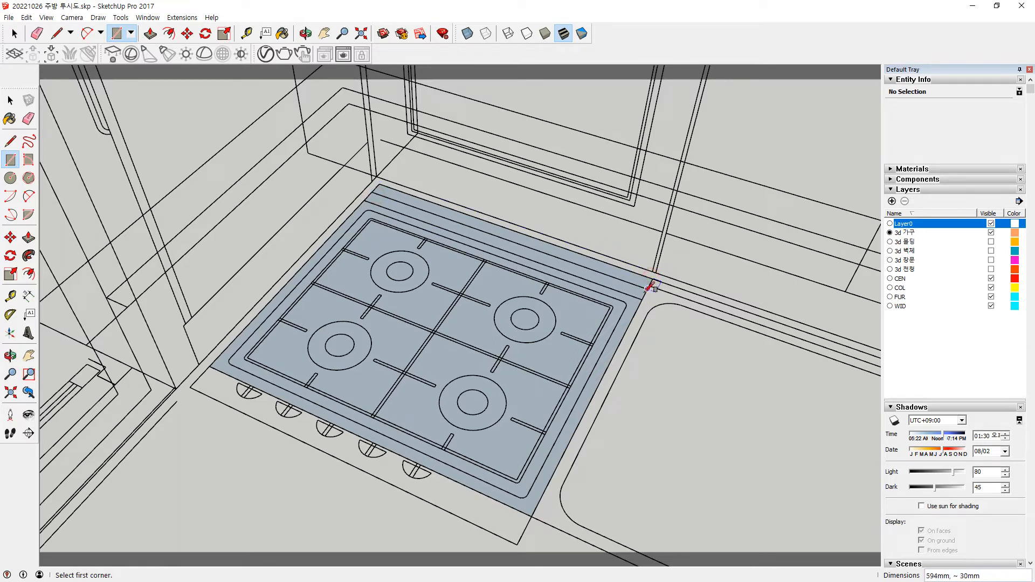
Draw a 594 by about 485 mm cooktop rectangle and overlapping rectangles between the arc ends of the rounded outline inside it.
click(642, 299)
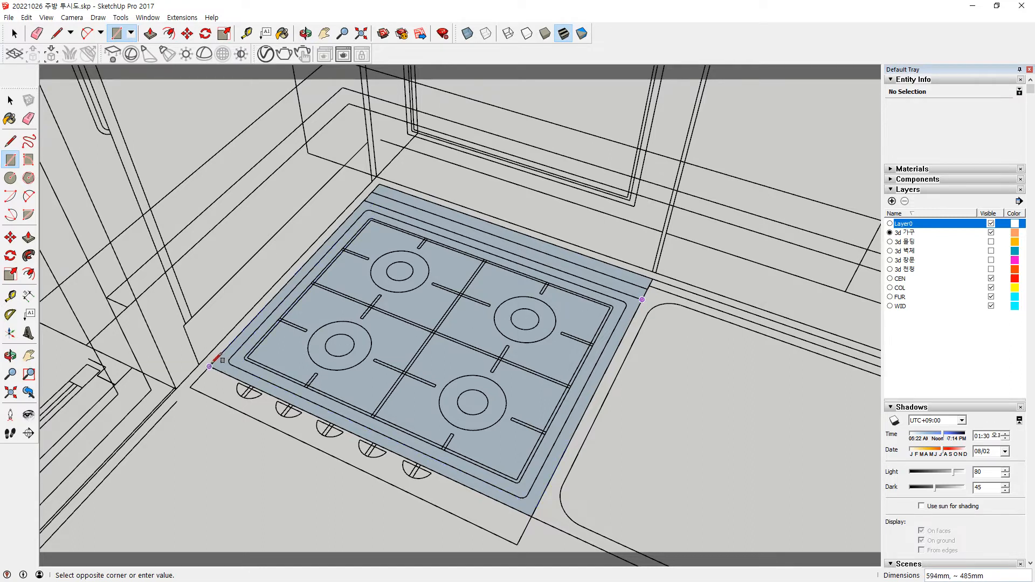
click(365, 212)
click(519, 496)
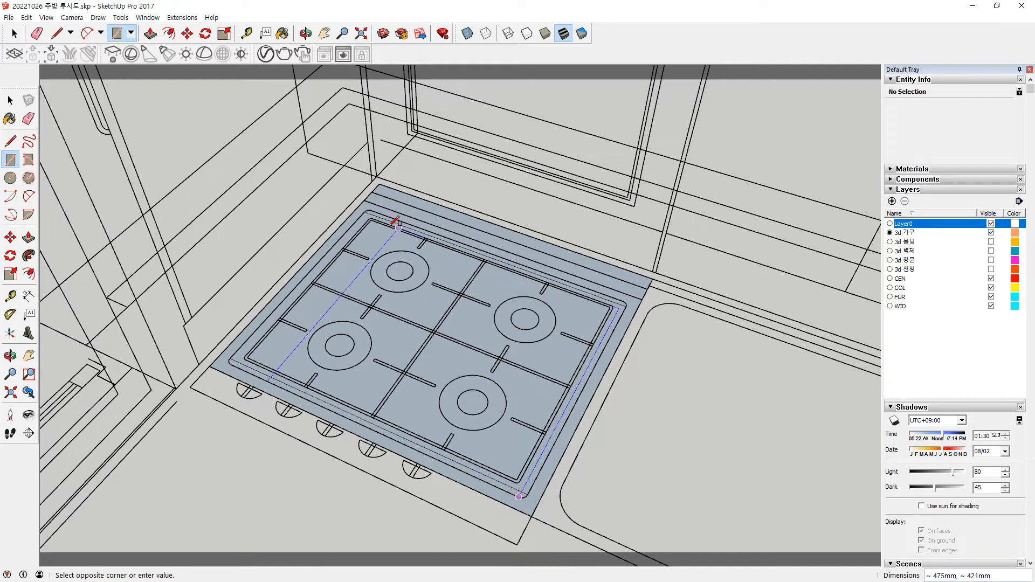
Draw circles of 13 mm radius at the two rear corners of the rounded cooktop outline.
scroll(372, 210, up, 5)
key(c)
click(358, 212)
click(372, 201)
scroll(402, 258, down, 5)
shift+middle_drag(580, 326, 244, 253)
scroll(636, 354, up, 2)
click(601, 355)
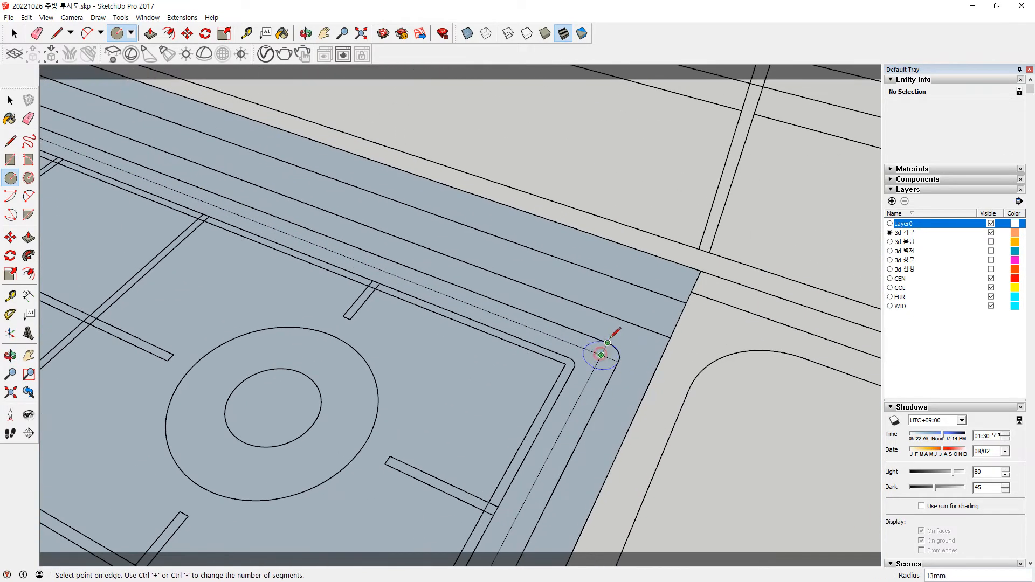
click(607, 343)
Draw matching circles at the two front corners of the rounded cooktop outline, fitted to the plan's corner arcs.
scroll(445, 474, down, 3)
shift+middle_drag(445, 475, 545, 204)
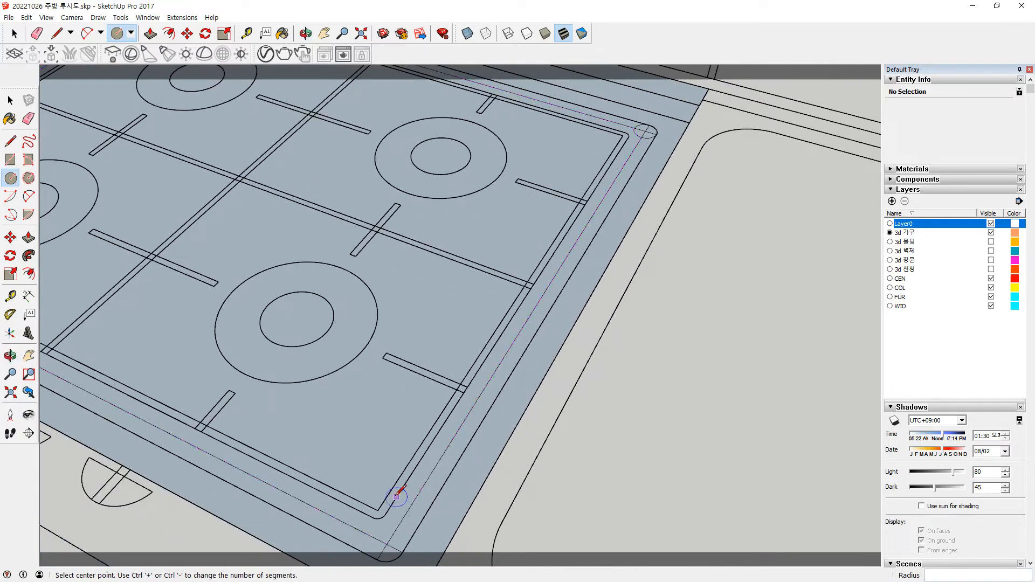
shift+middle_drag(400, 492, 434, 424)
scroll(426, 467, up, 1)
click(426, 466)
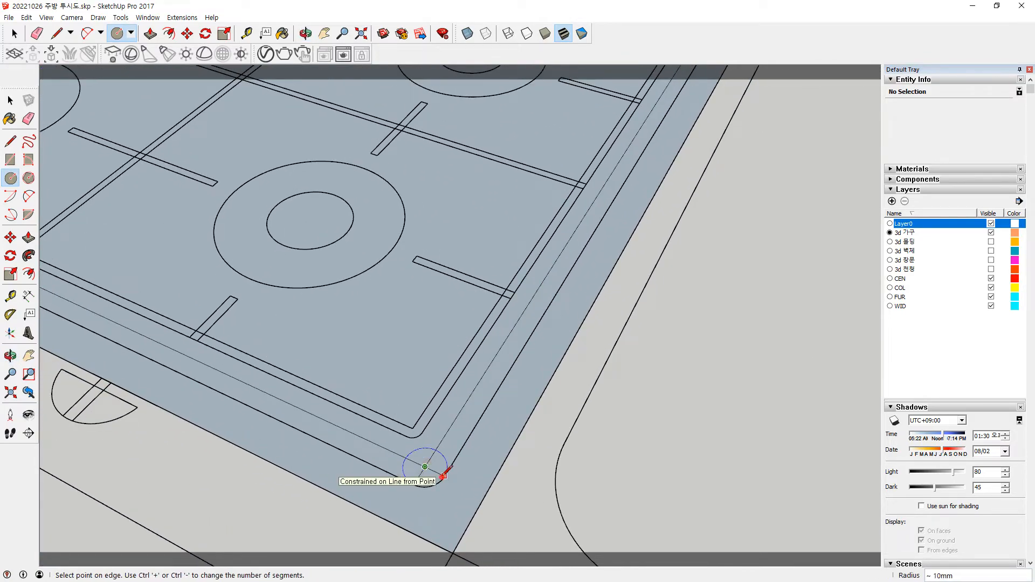
click(444, 475)
scroll(291, 379, down, 2)
shift+middle_drag(240, 346, 663, 474)
scroll(254, 314, up, 4)
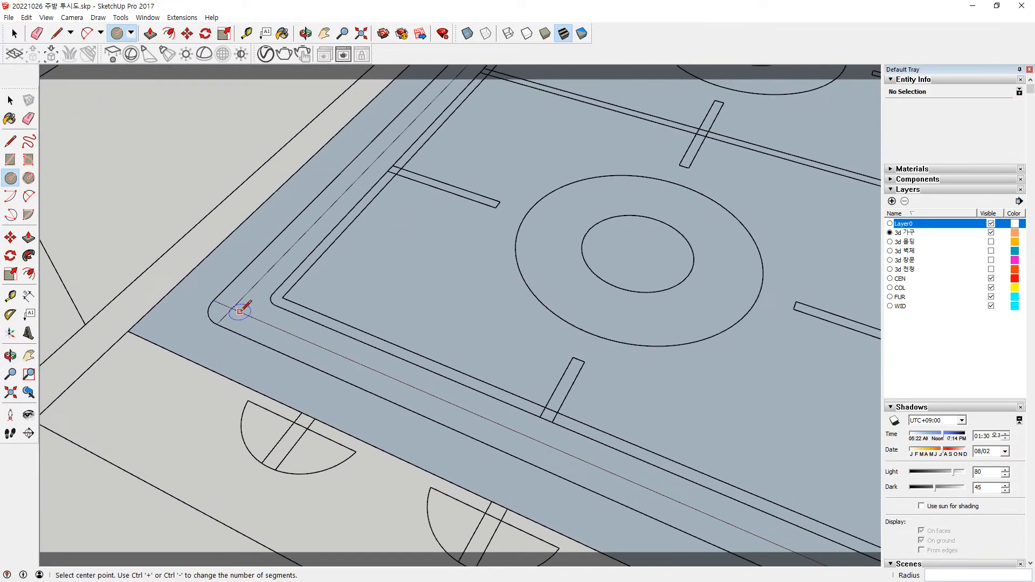
click(232, 308)
click(241, 296)
Erase the inner circle segments and construction lines at the cooktop outline's two front corners, keeping the rounded edges.
key(e)
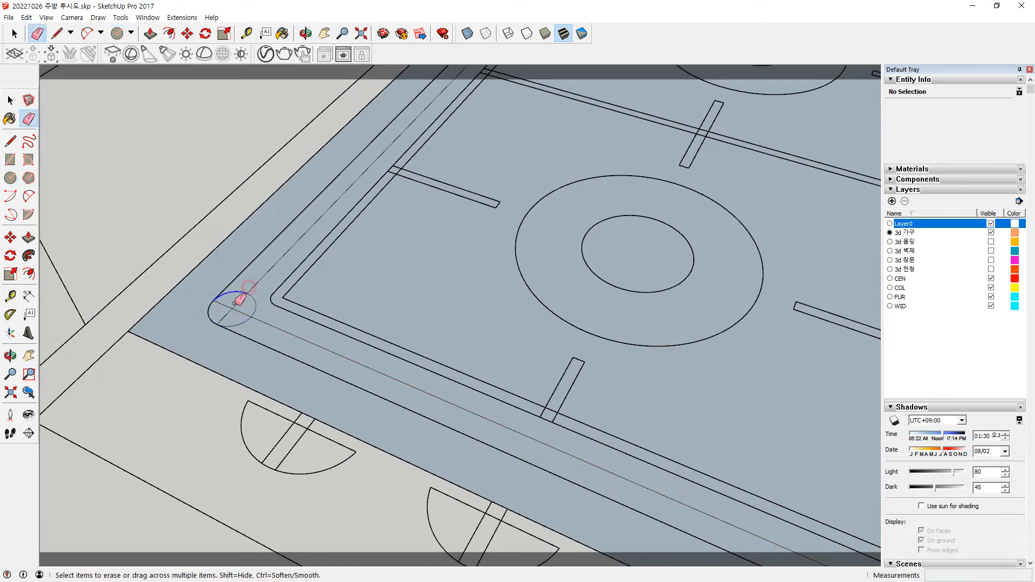
drag(239, 298, 285, 334)
scroll(388, 377, down, 2)
shift+middle_drag(646, 434, 195, 189)
shift+middle_drag(575, 308, 451, 370)
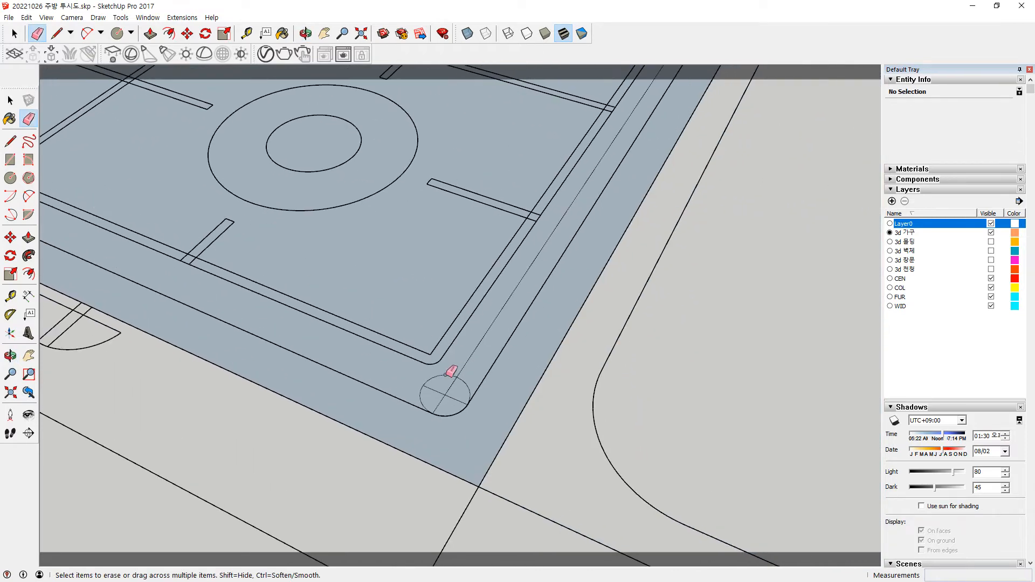
scroll(431, 373, up, 2)
drag(476, 362, 485, 367)
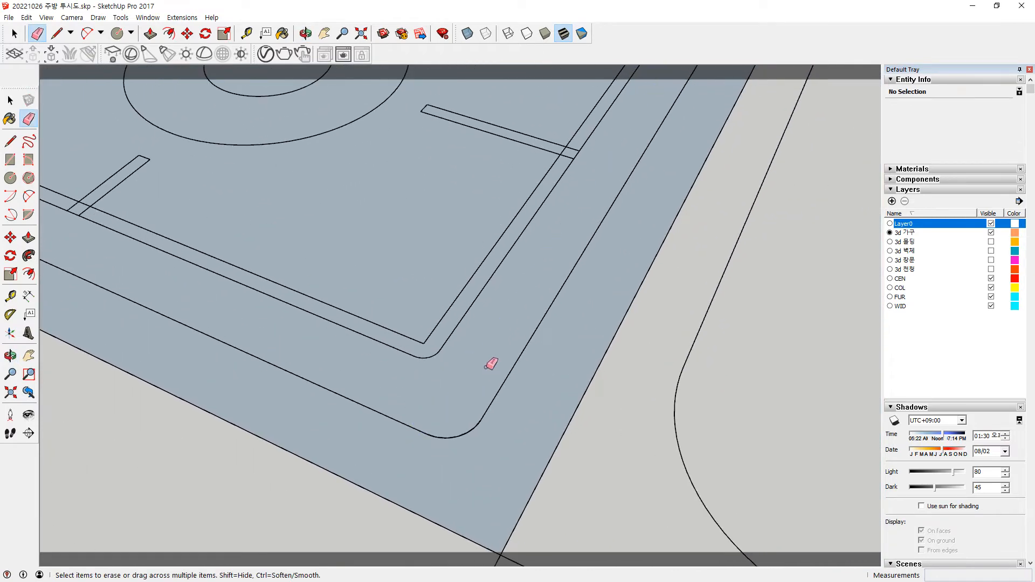
Erase the leftover circle segments and construction lines at the two rear corners of the rounded cooktop outline.
scroll(486, 367, down, 2)
scroll(547, 229, down, 2)
mouse_move(660, 199)
shift+middle_down()
mouse_move(517, 278)
mouse_move(416, 359)
shift+middle_up()
scroll(413, 293, up, 1)
scroll(415, 293, up, 2)
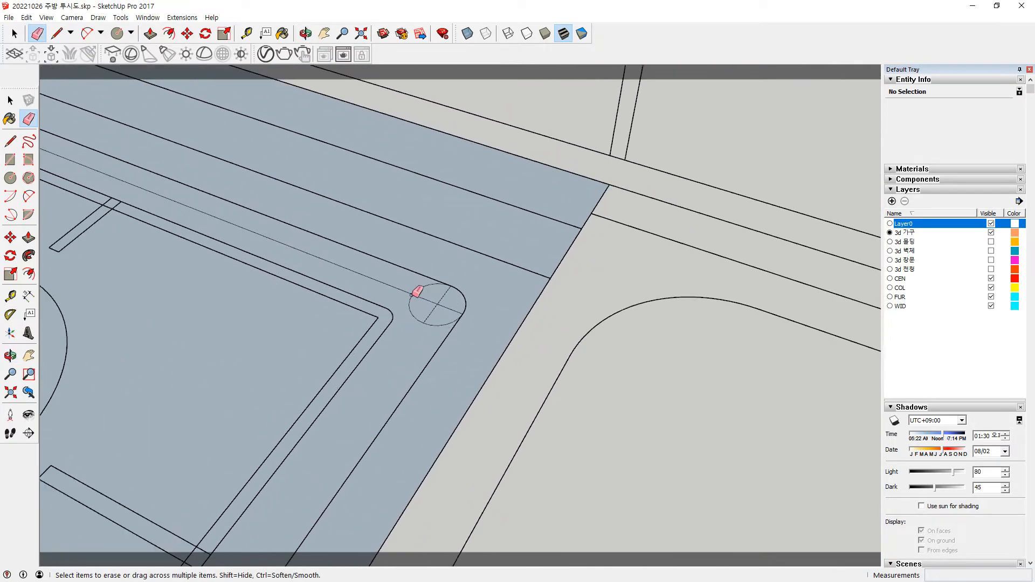
mouse_move(416, 289)
mouse_down()
mouse_move(436, 321)
mouse_move(424, 287)
mouse_up()
scroll(393, 292, down, 4)
shift+middle_drag(132, 240, 655, 421)
key(e)
scroll(377, 278, up, 4)
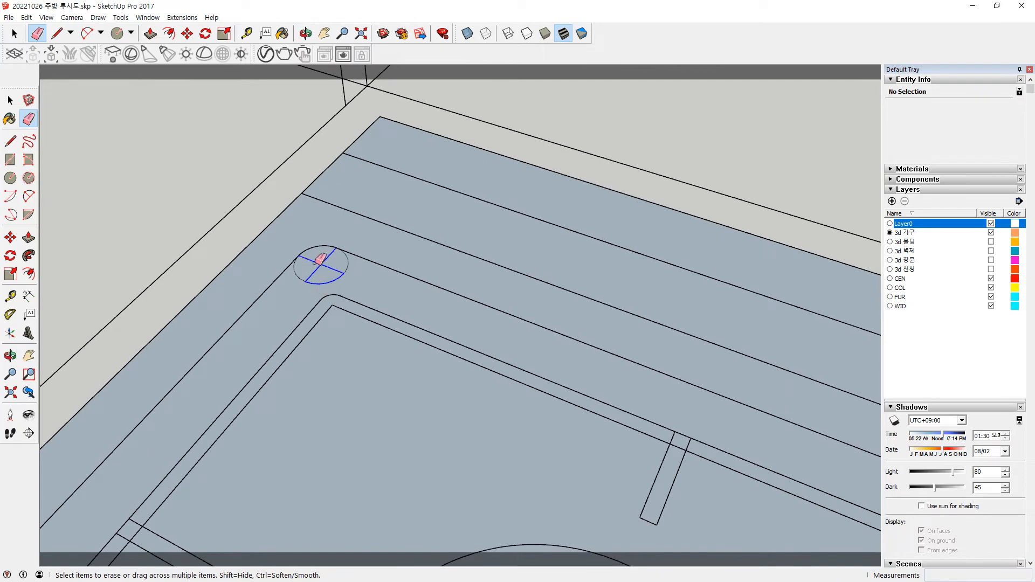
mouse_move(316, 263)
mouse_down()
mouse_move(300, 271)
mouse_move(387, 289)
mouse_up()
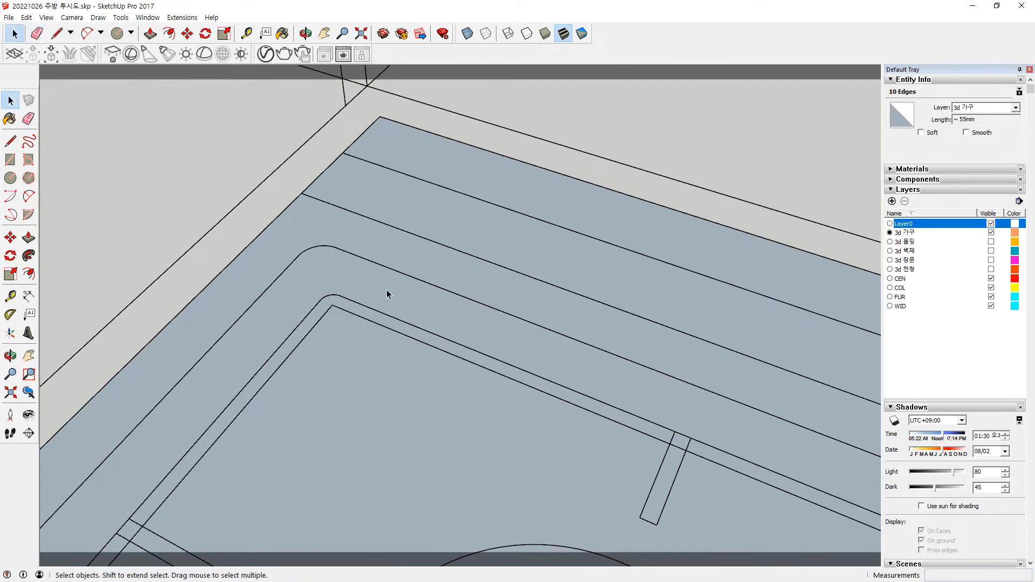
Offset the rounded cooktop outline inward about 20 mm to the plan's inner border, and offset that border inward again to its second line.
key(f)
click(394, 281)
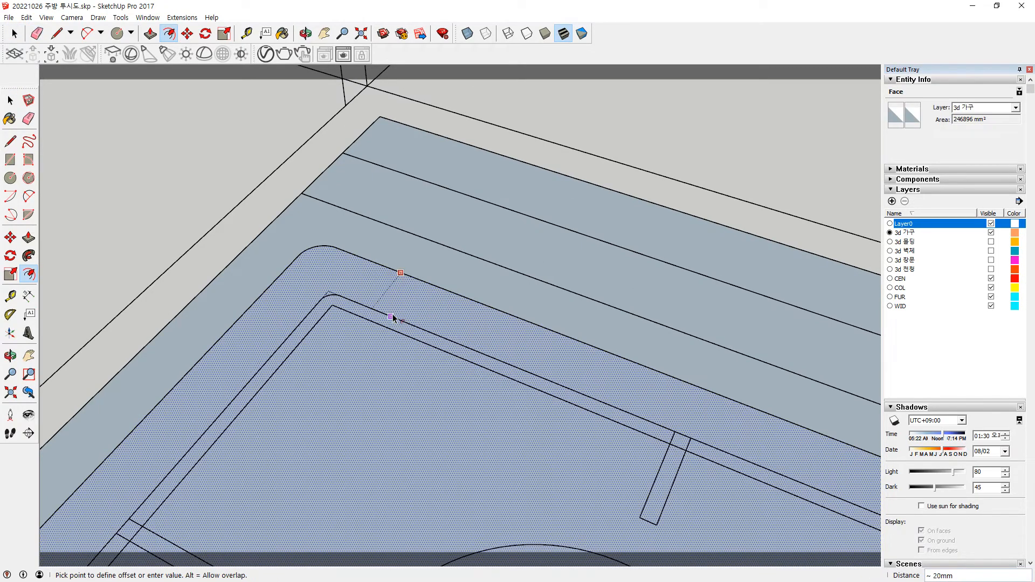
click(393, 320)
scroll(339, 321, up, 2)
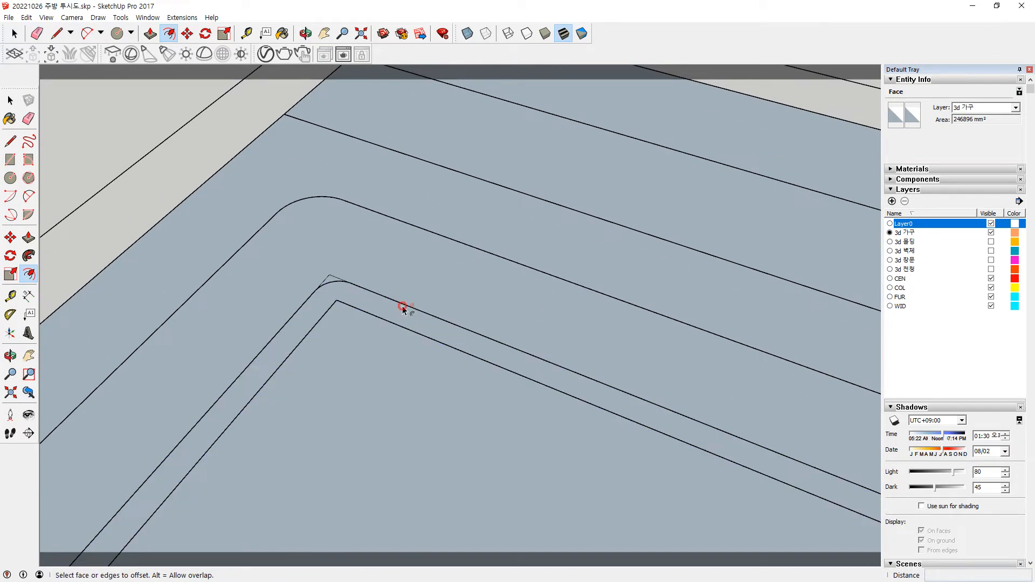
click(444, 331)
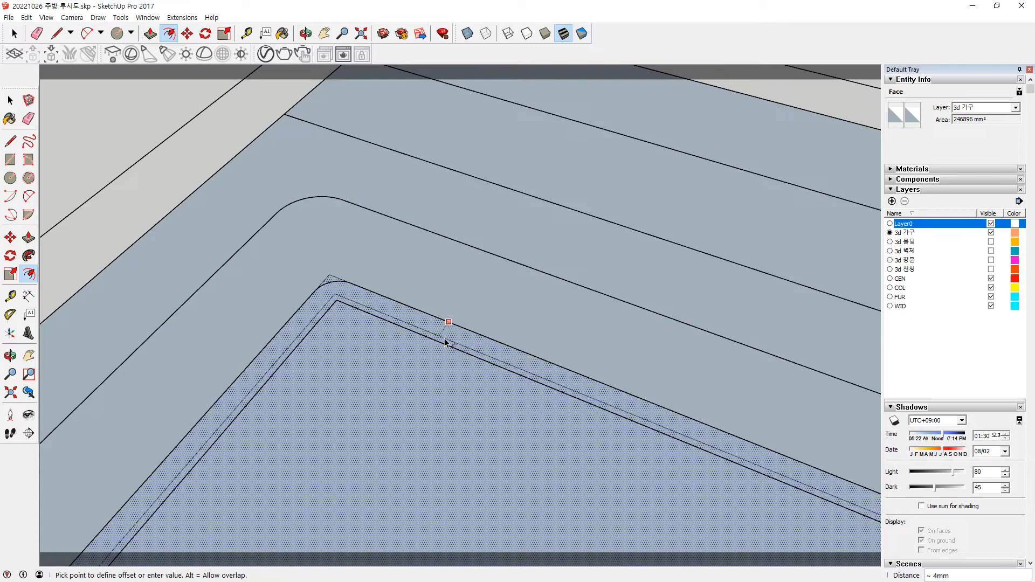
click(446, 346)
Round the inner border's rear-left corner with an arc following the plan, and erase the sharp corner edges outside it.
scroll(322, 266, up, 3)
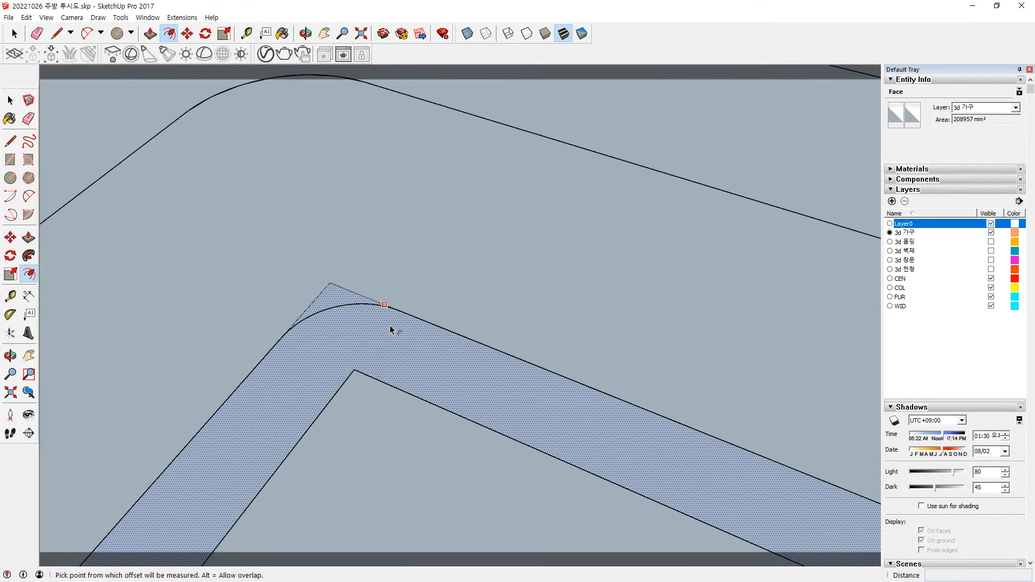
key(a)
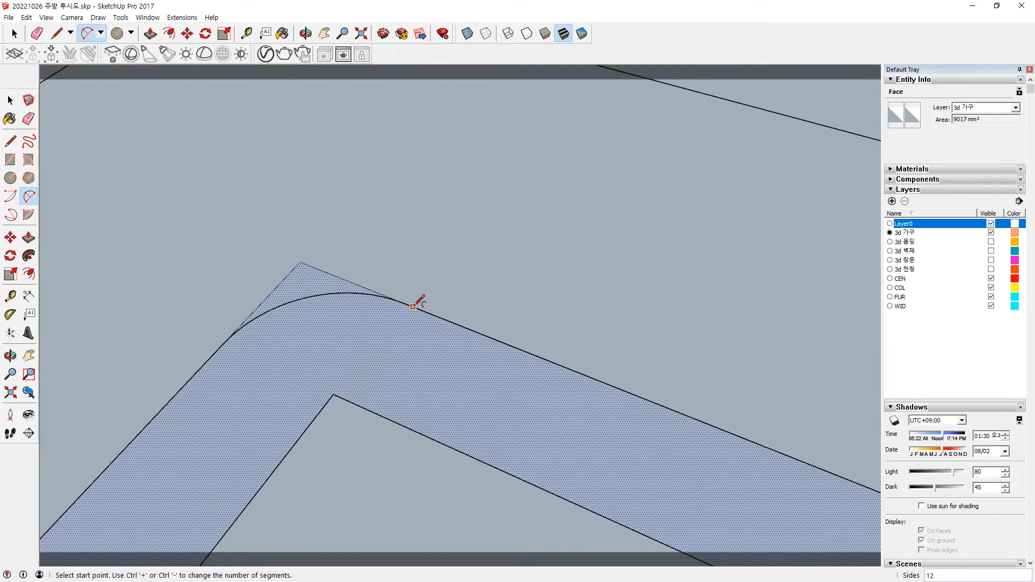
click(405, 304)
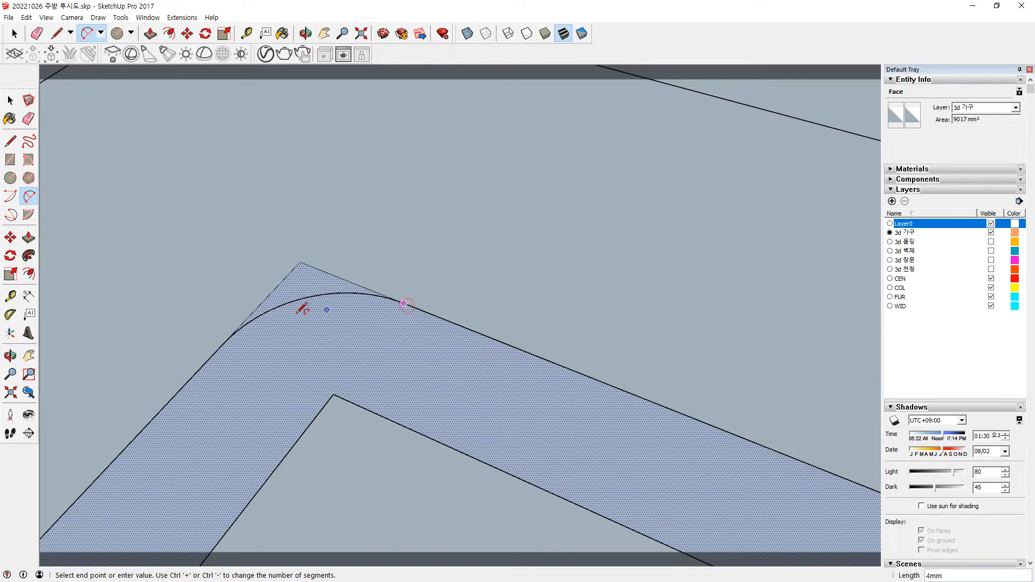
click(229, 337)
click(311, 294)
key(e)
drag(320, 269, 283, 273)
Round the inner border's rear-right corner with an arc on the plan's curve, and erase the leftover sharp corner.
scroll(302, 328, down, 7)
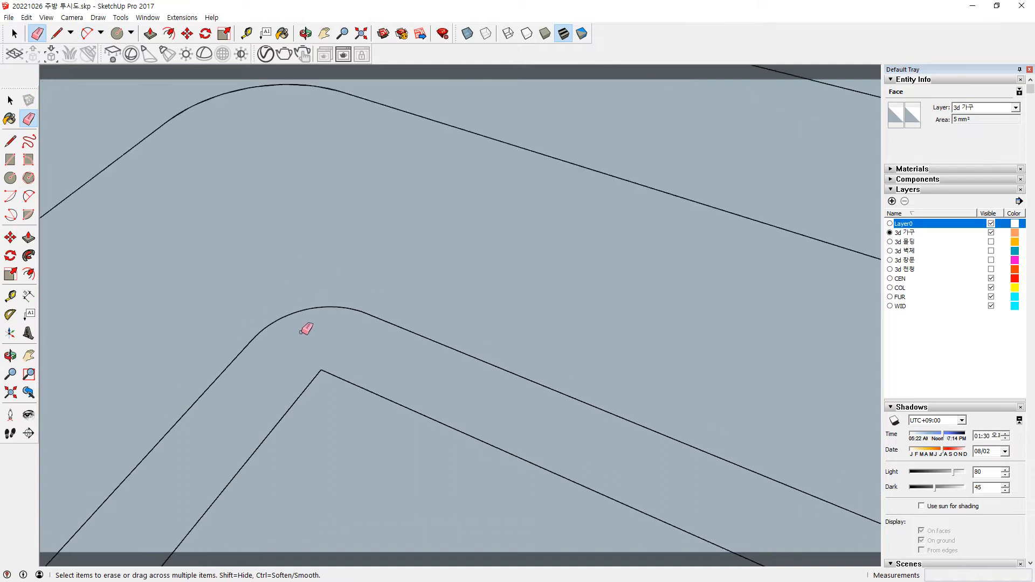
middle_drag(569, 499, 124, 189)
shift+middle_drag(661, 396, 173, 210)
shift+middle_drag(550, 335, 173, 207)
shift+middle_drag(474, 345, 156, 235)
shift+middle_drag(550, 350, 161, 242)
shift+middle_drag(528, 367, 172, 167)
scroll(526, 303, up, 2)
key(a)
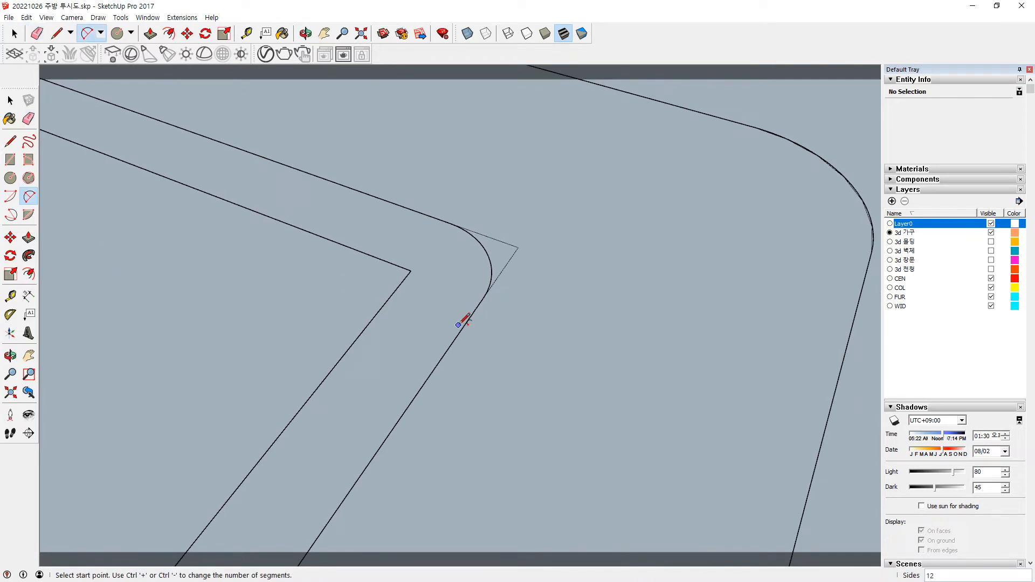
click(483, 298)
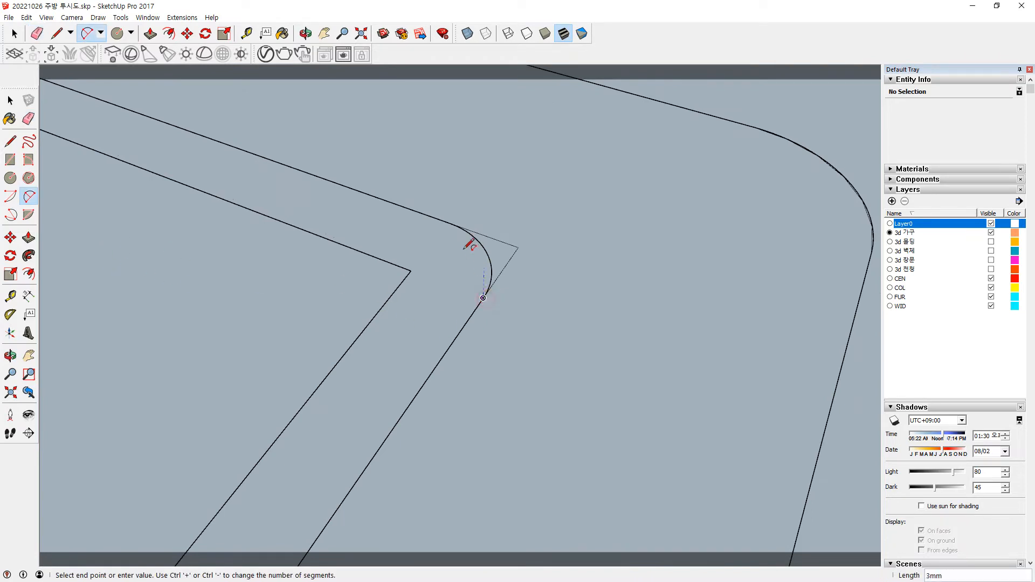
click(449, 223)
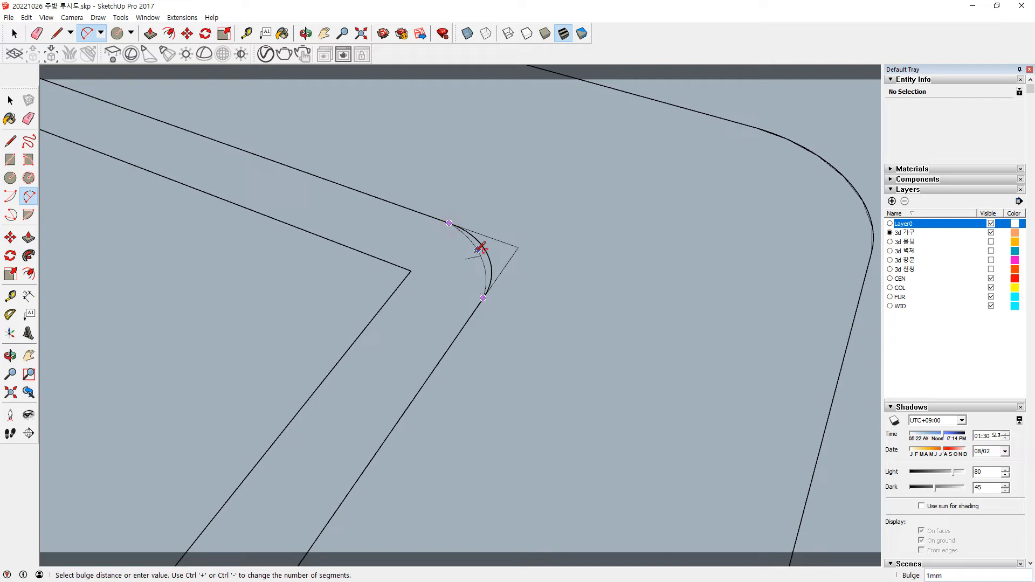
click(487, 253)
key(e)
Draw an arc with a chord of about 7 mm at the inner border's front-right corner and erase the pointed edges beyond it.
middle_drag(504, 315, 645, 161)
shift+middle_drag(483, 362, 620, 130)
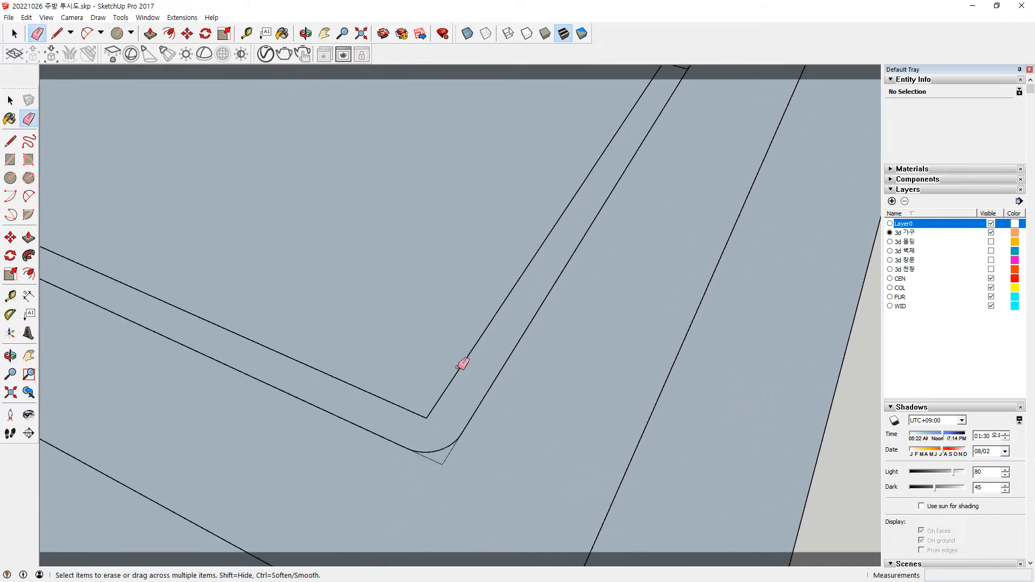
scroll(434, 451, up, 6)
key(a)
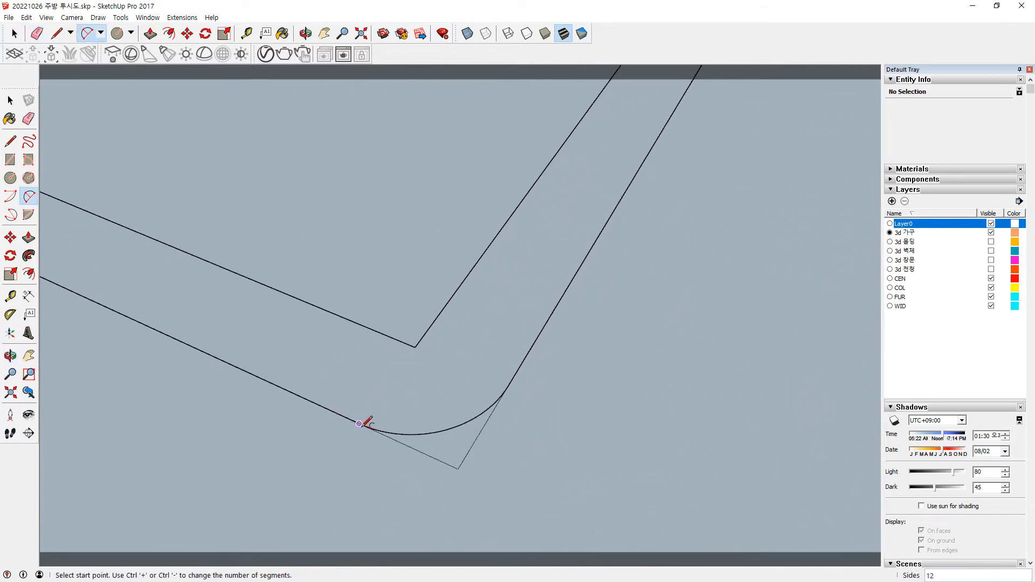
click(359, 423)
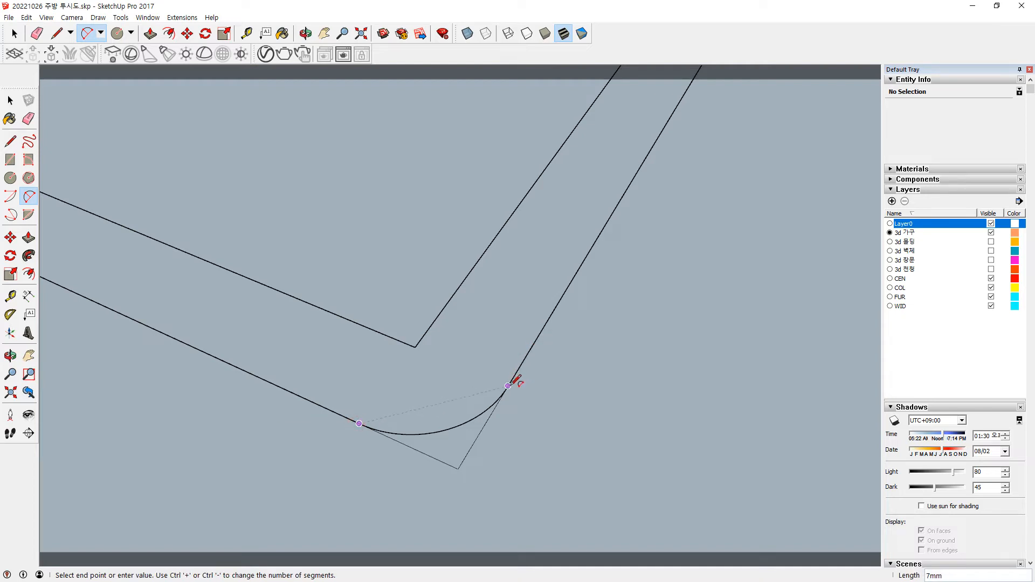
click(508, 386)
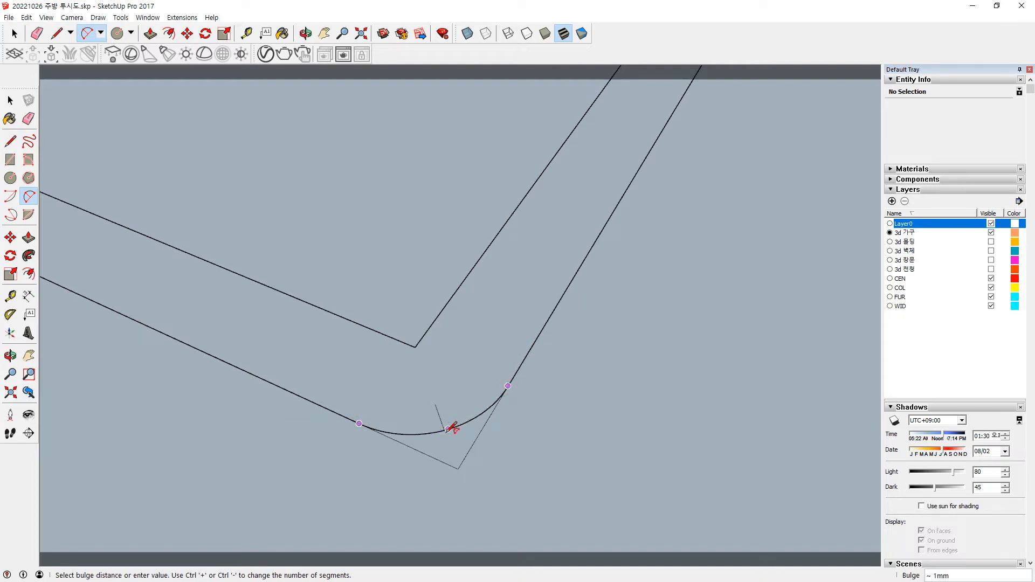
click(451, 428)
key(e)
scroll(375, 457, down, 2)
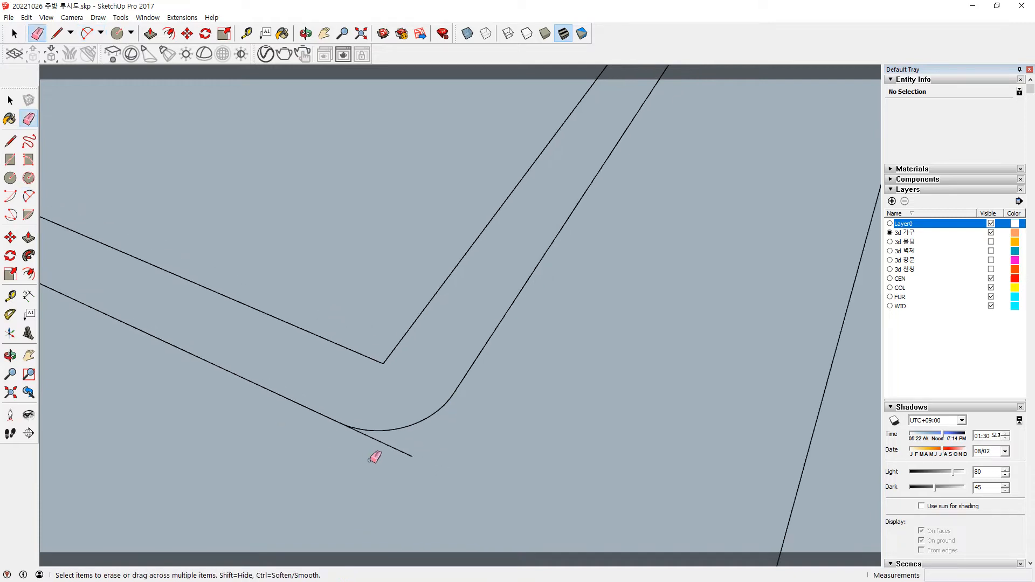
Draw an arc on the plan's curve at the inner border's front-left corner and erase the sharp corner outside it.
scroll(296, 397, down, 4)
mouse_move(247, 342)
middle_down()
mouse_move(270, 342)
mouse_move(343, 385)
mouse_move(528, 453)
middle_up()
scroll(97, 274, up, 8)
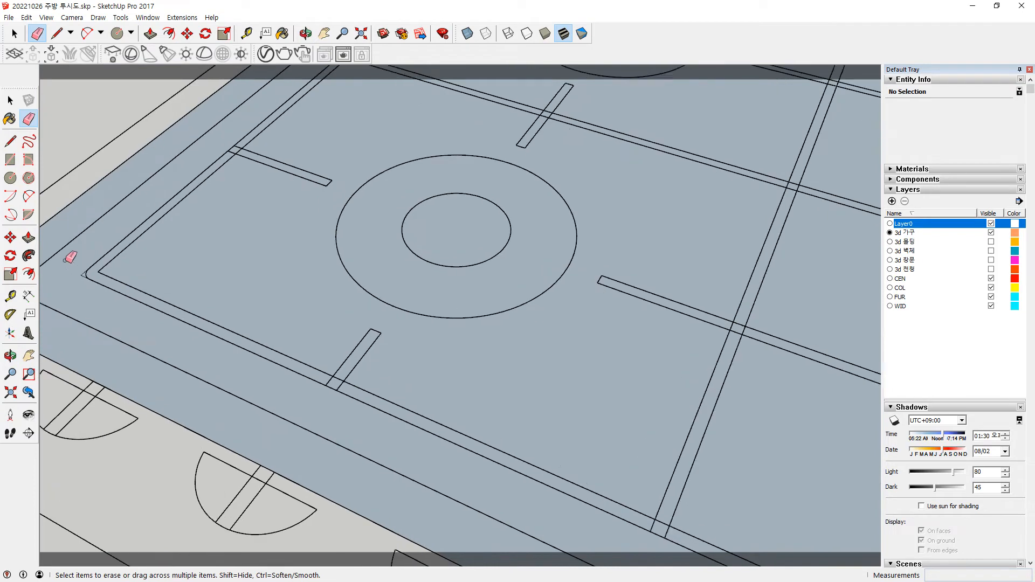
scroll(99, 269, up, 2)
key(a)
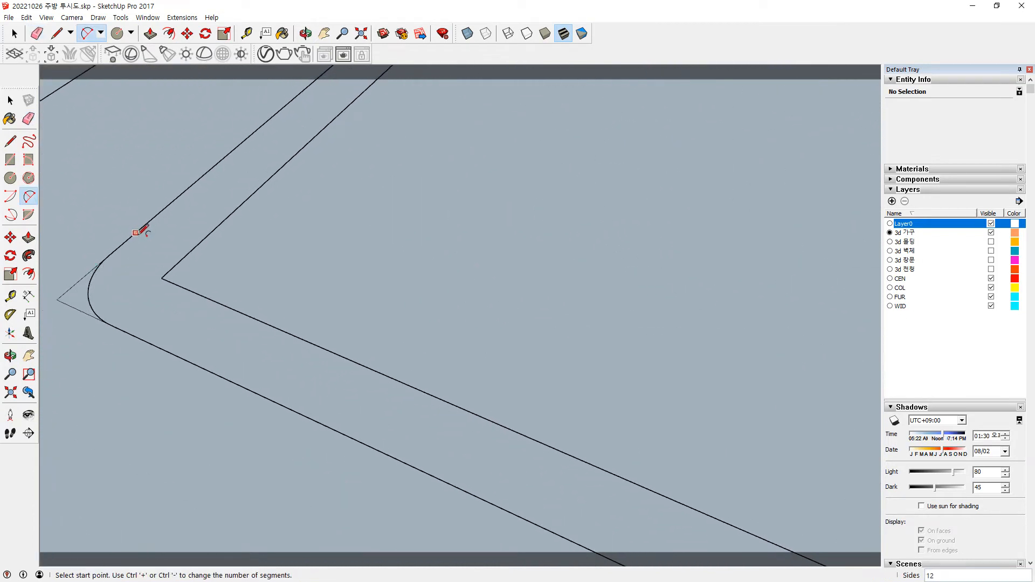
click(109, 255)
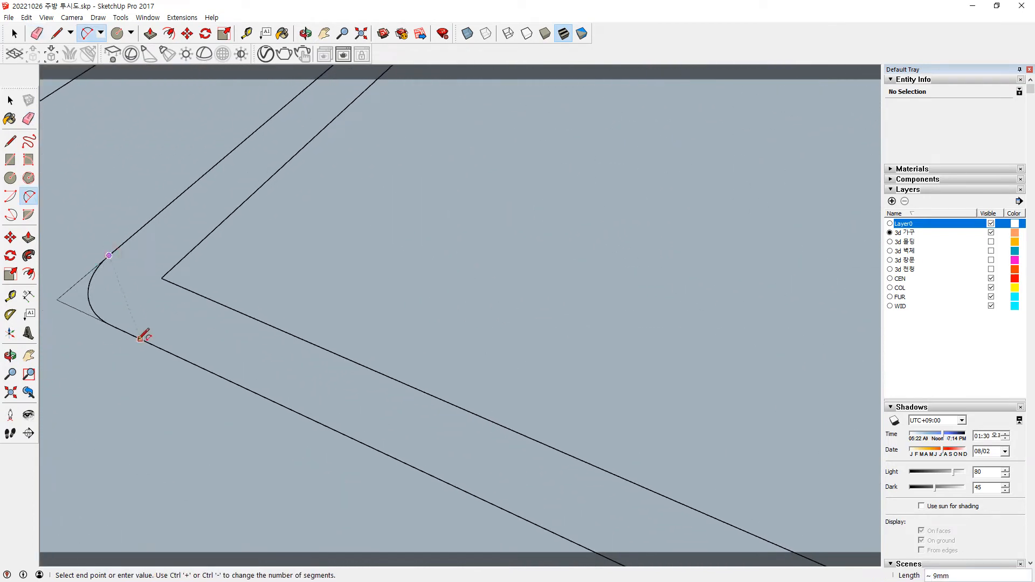
click(111, 325)
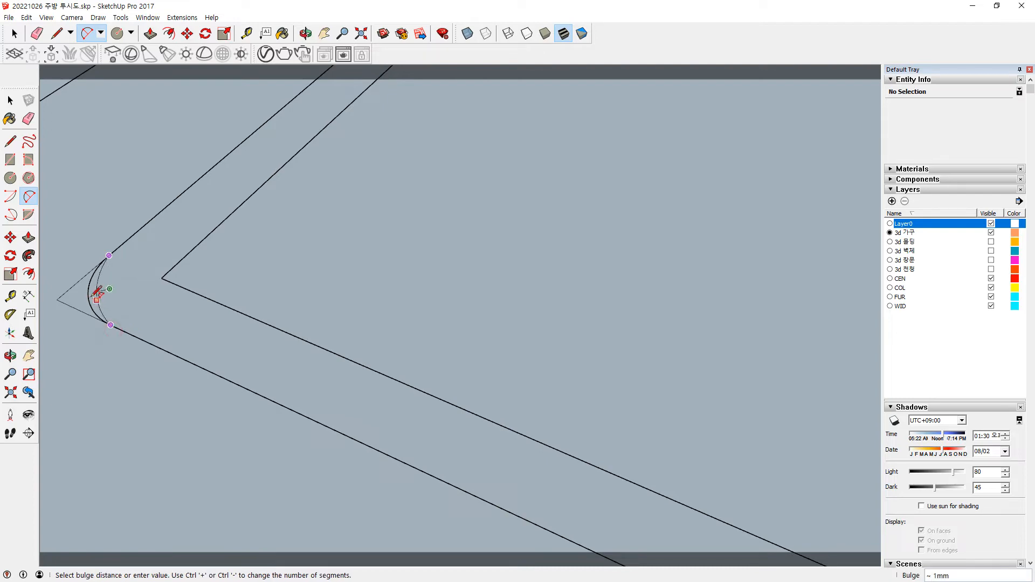
click(95, 292)
key(e)
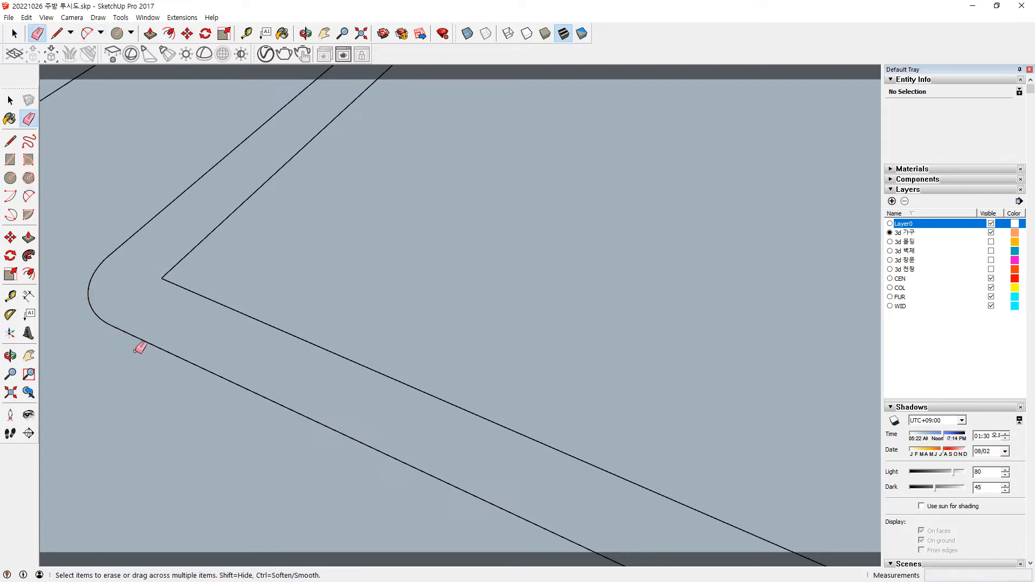
Draw two concentric circles on the plan's front-left burner, with radii of about 25 mm and 54 mm.
scroll(116, 339, down, 5)
key(space)
click(244, 340)
scroll(325, 331, up, 3)
scroll(329, 325, down, 3)
middle_drag(431, 271, 282, 333)
scroll(399, 362, down, 3)
scroll(357, 325, up, 2)
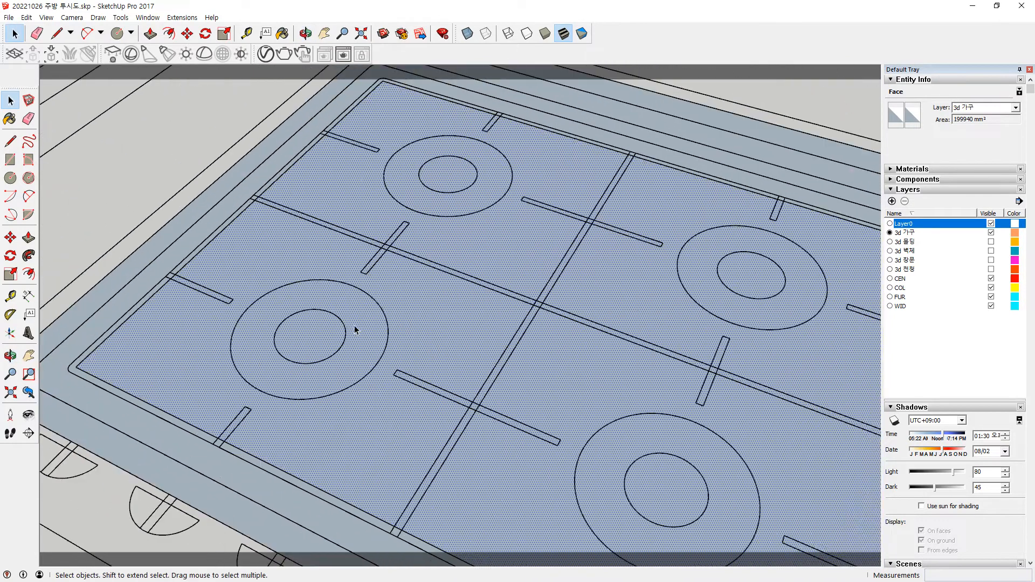
scroll(356, 318, up, 2)
key(c)
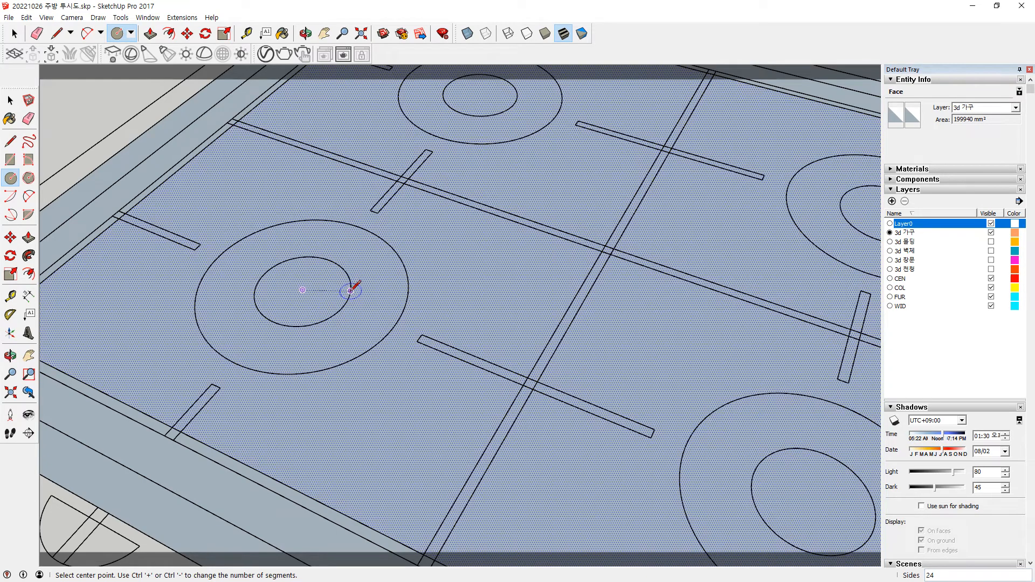
click(302, 289)
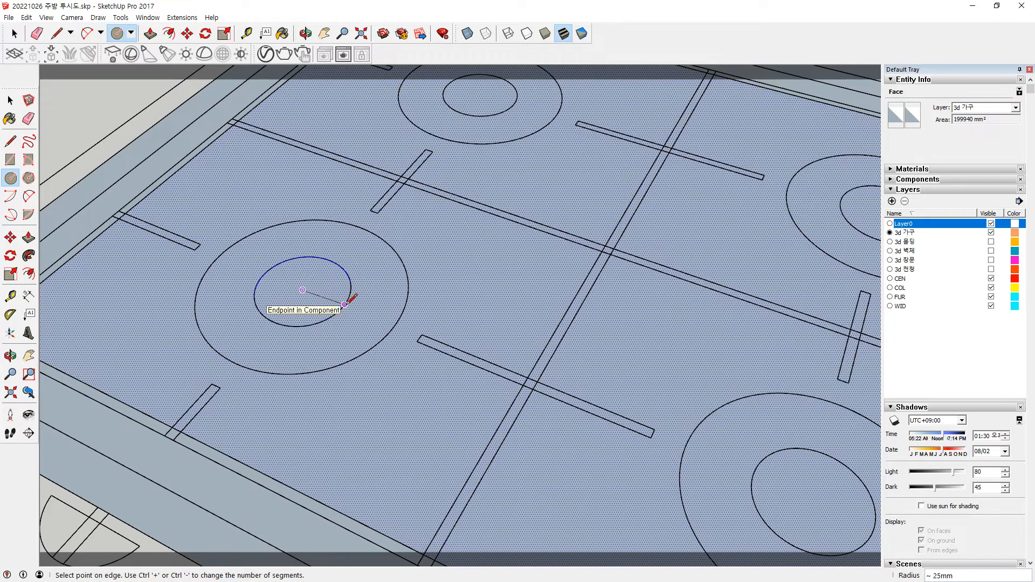
click(344, 305)
click(302, 290)
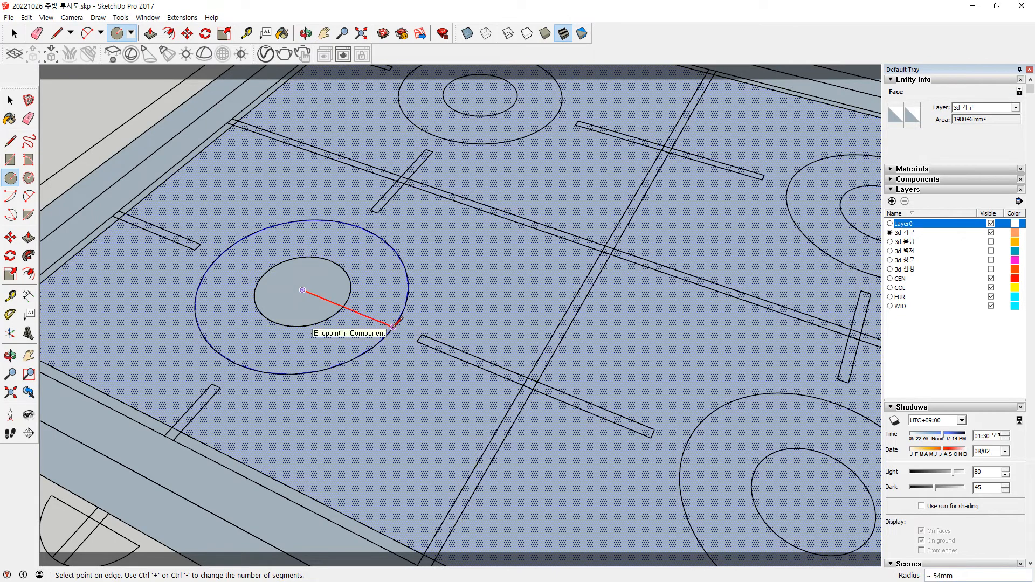
Copy the front-left burner's disc and ring faces from their centre onto the plan's rear-left burner.
scroll(317, 296, down, 3)
key(space)
click(316, 294)
click(349, 316)
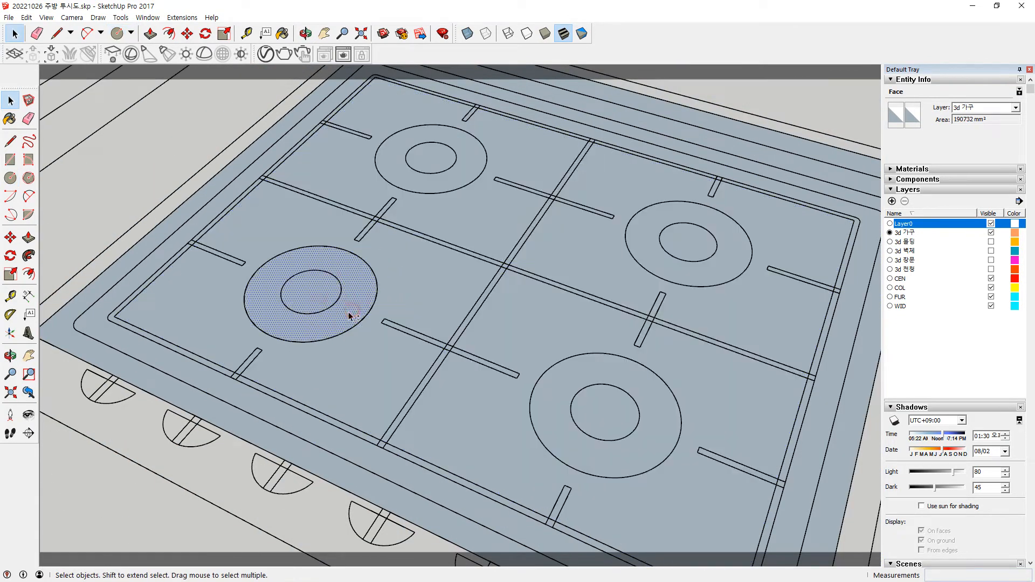
key(m)
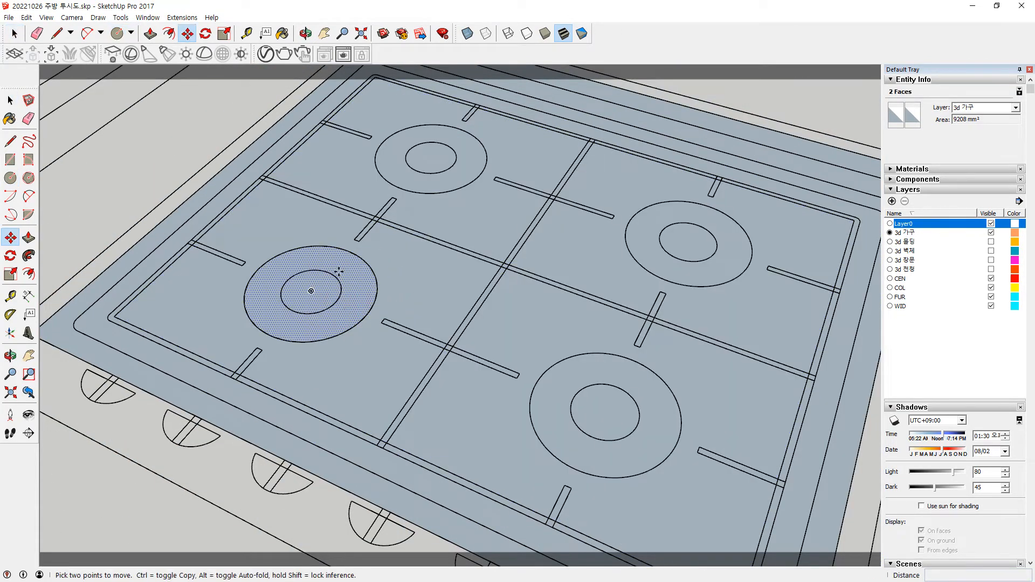
click(312, 292)
key(ctrl)
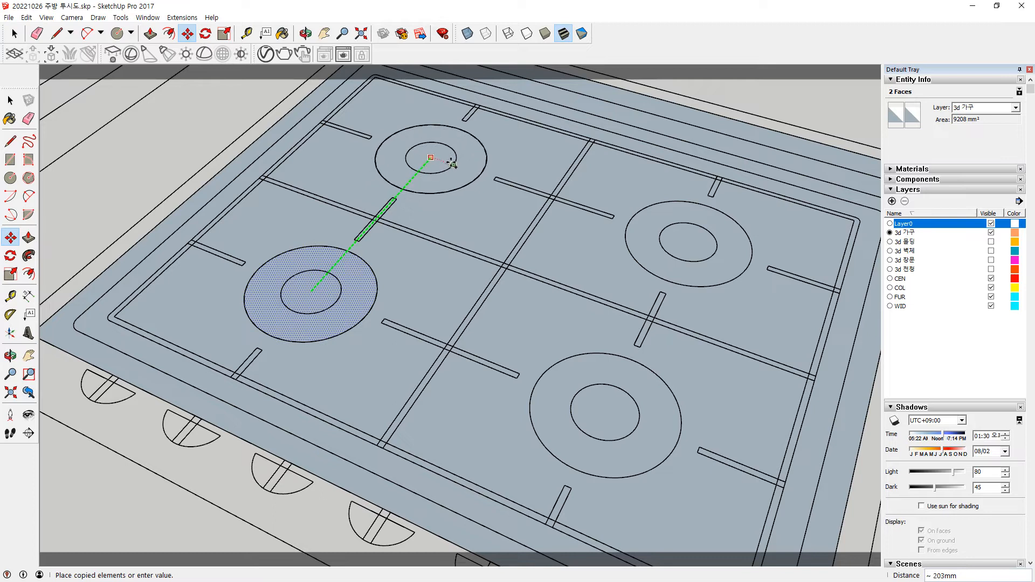
scroll(500, 180, up, 5)
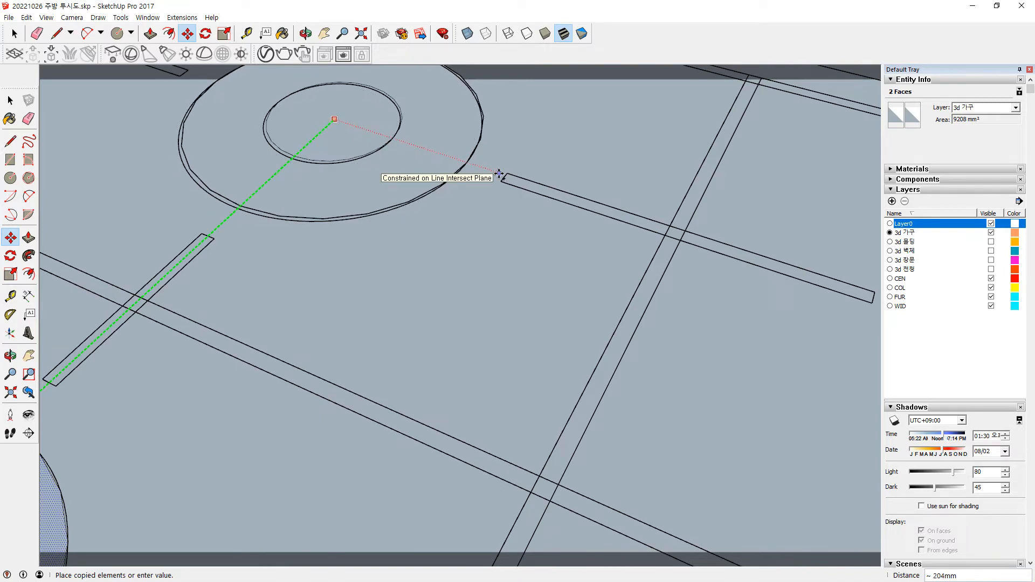
scroll(503, 179, up, 4)
middle_drag(504, 180, 589, 370)
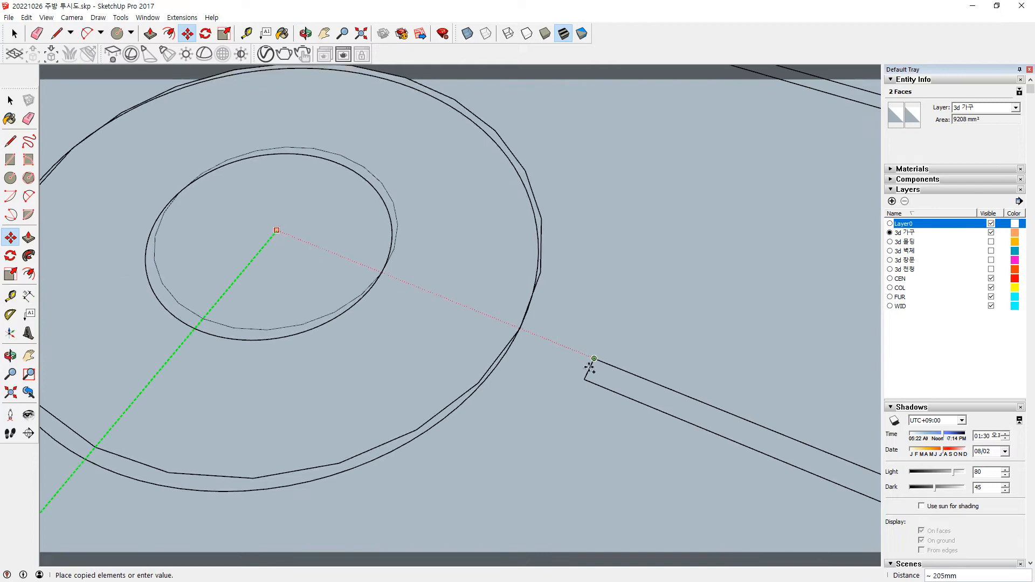
key(Escape)
scroll(456, 345, down, 10)
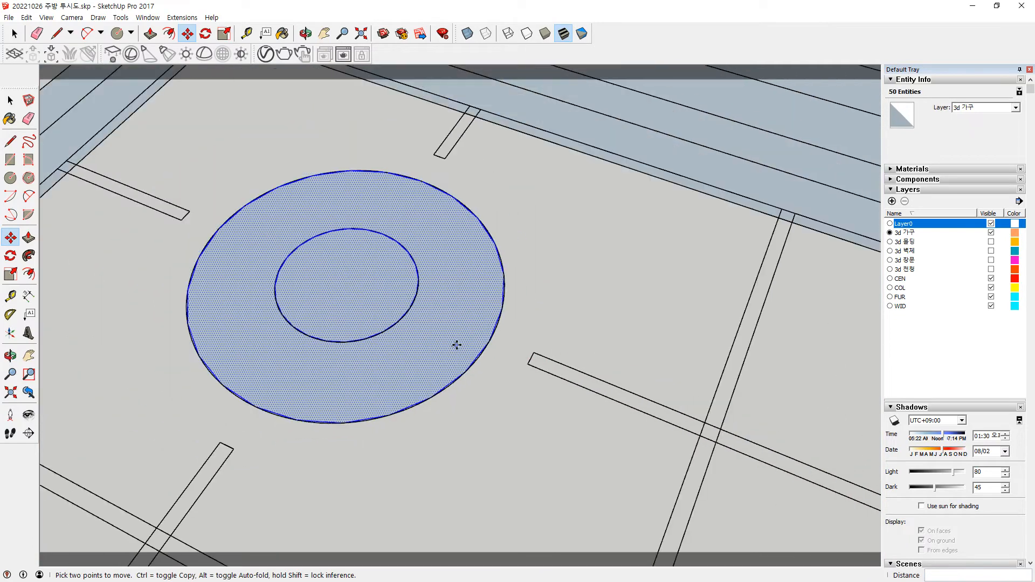
Move both left burners' disc and ring faces together onto the plan's two right burners, aligned by the grate bar's corner between them.
key(space)
shift+middle_drag(417, 423, 354, 353)
shift+click(284, 420)
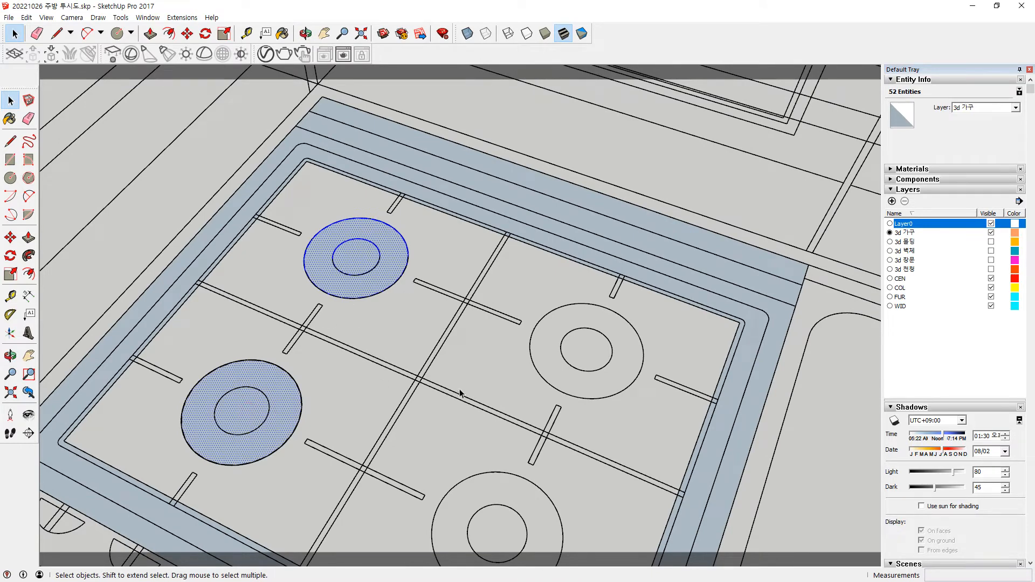
key(m)
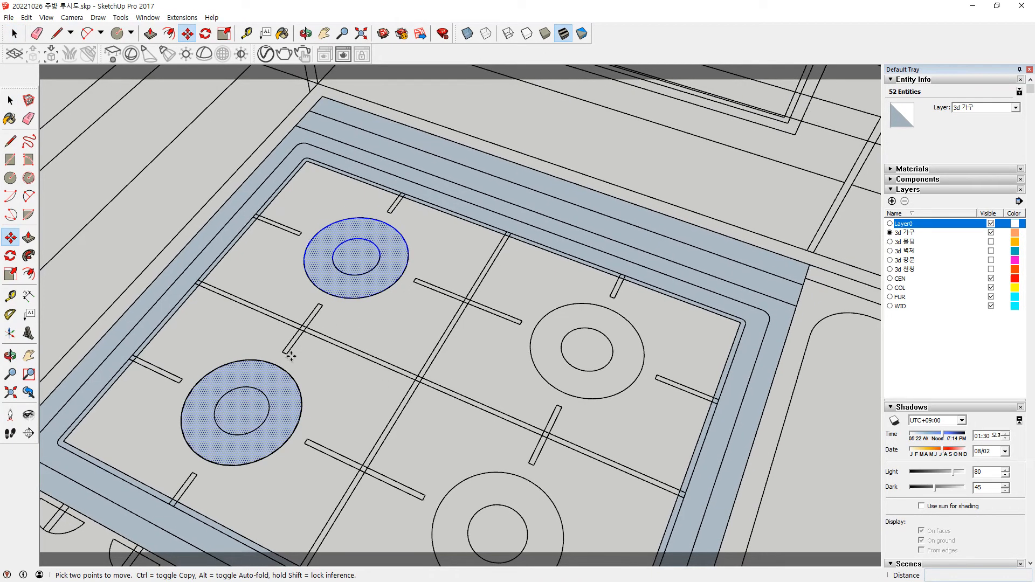
scroll(274, 351, up, 5)
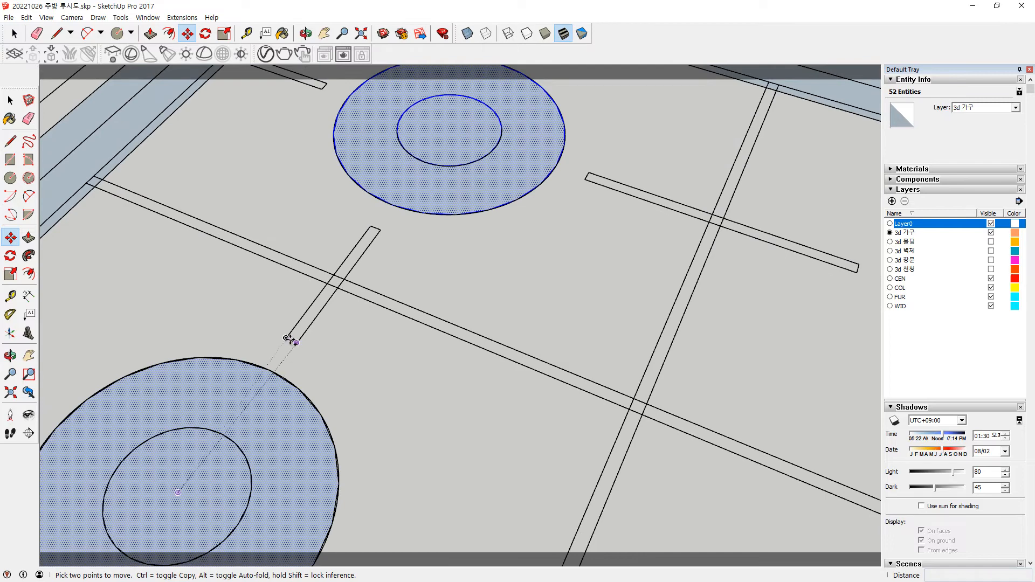
scroll(285, 338, up, 2)
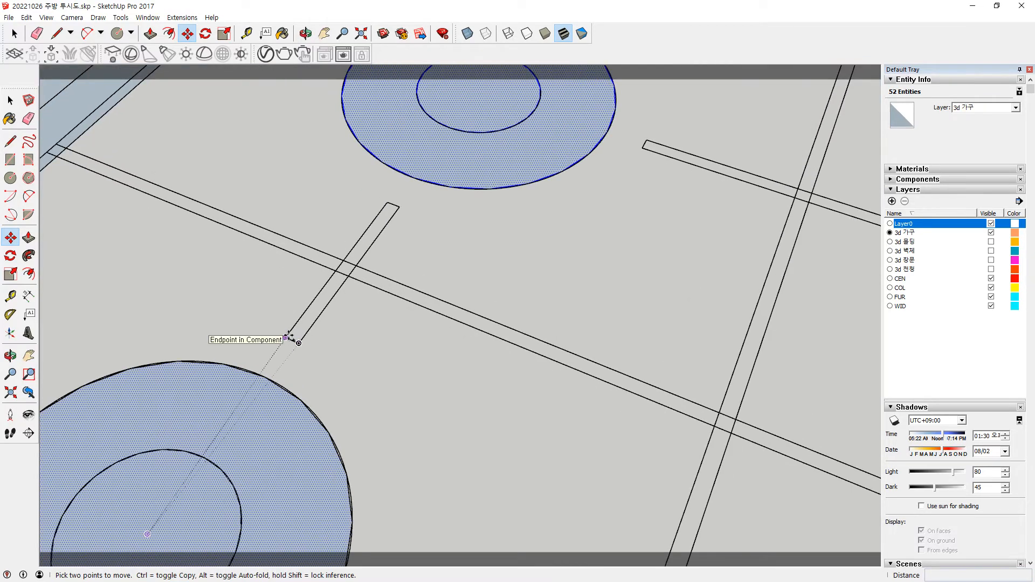
click(286, 338)
shift+middle_drag(693, 469, 135, 108)
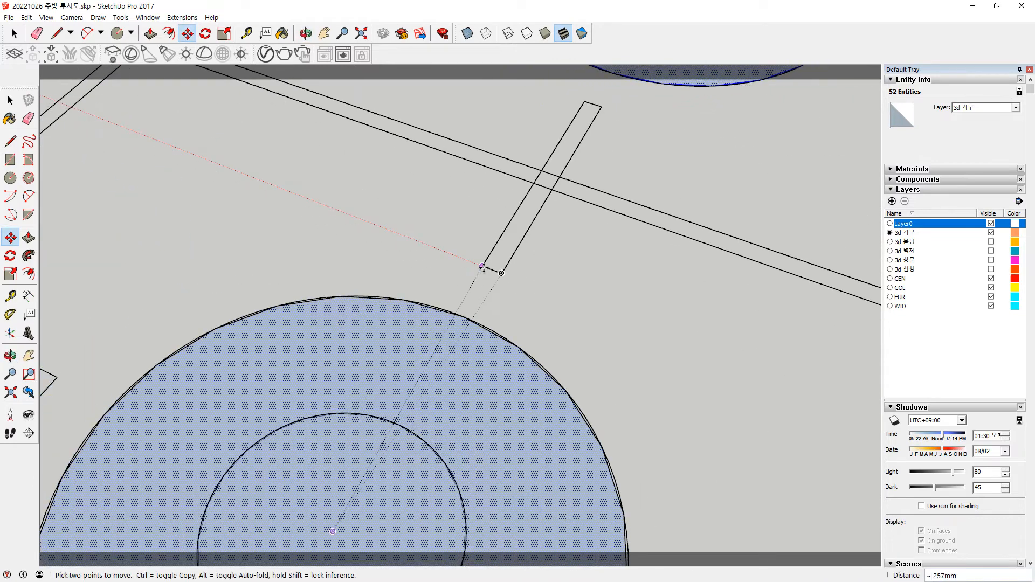
click(479, 266)
key(space)
scroll(464, 302, down, 5)
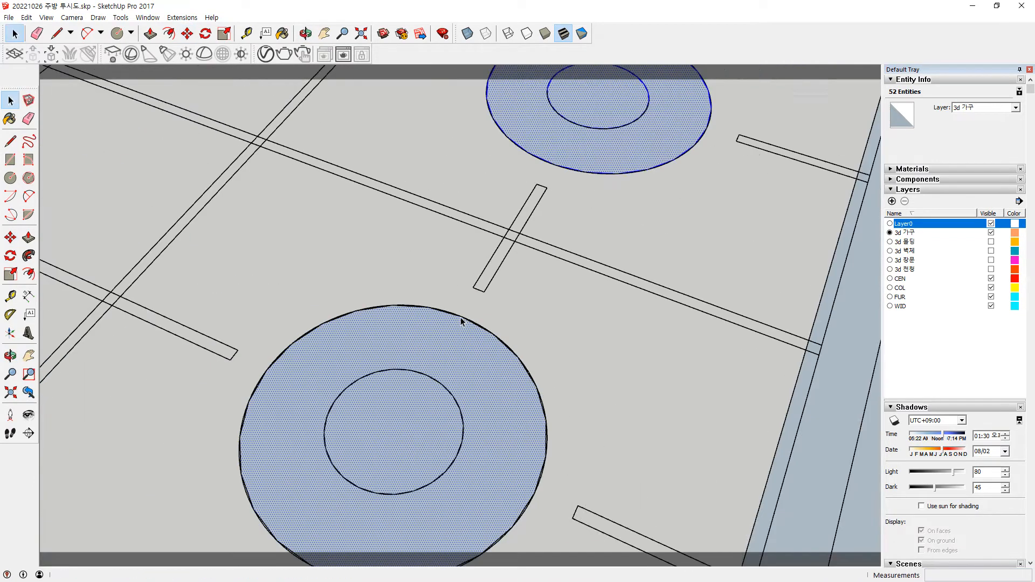
scroll(729, 326, down, 3)
scroll(785, 346, down, 1)
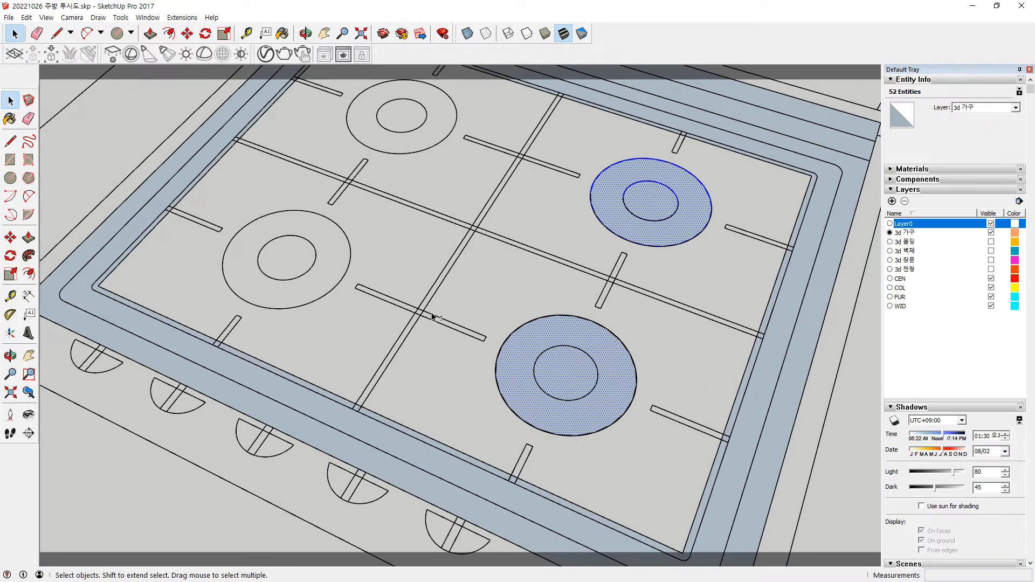
Draw a rectangle of about 505 by 396 mm over the cooktop's inner panel, from its front-left to its rear-right corner.
key(r)
click(98, 285)
shift+middle_drag(541, 478, 543, 420)
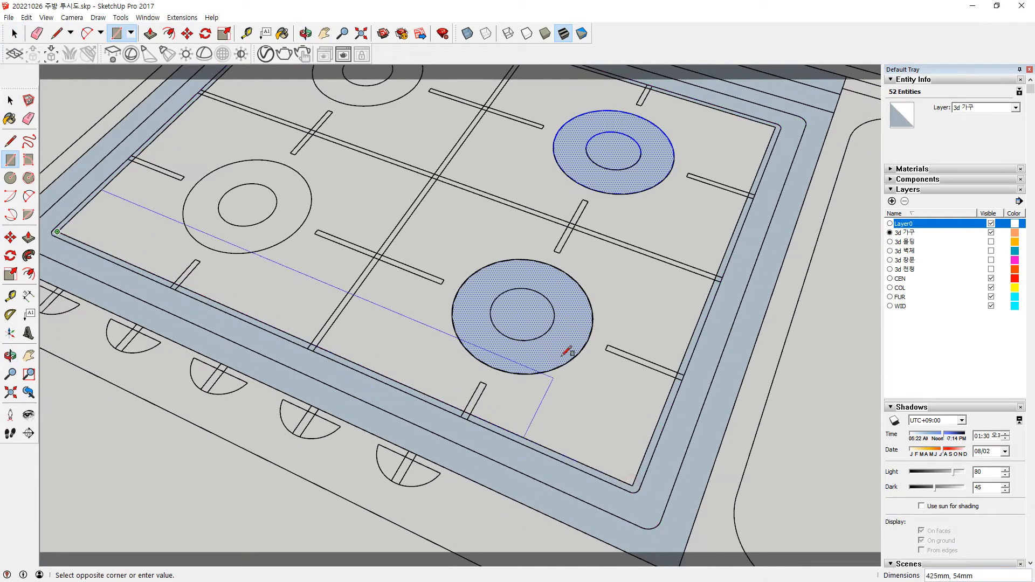
shift+middle_drag(725, 233, 710, 290)
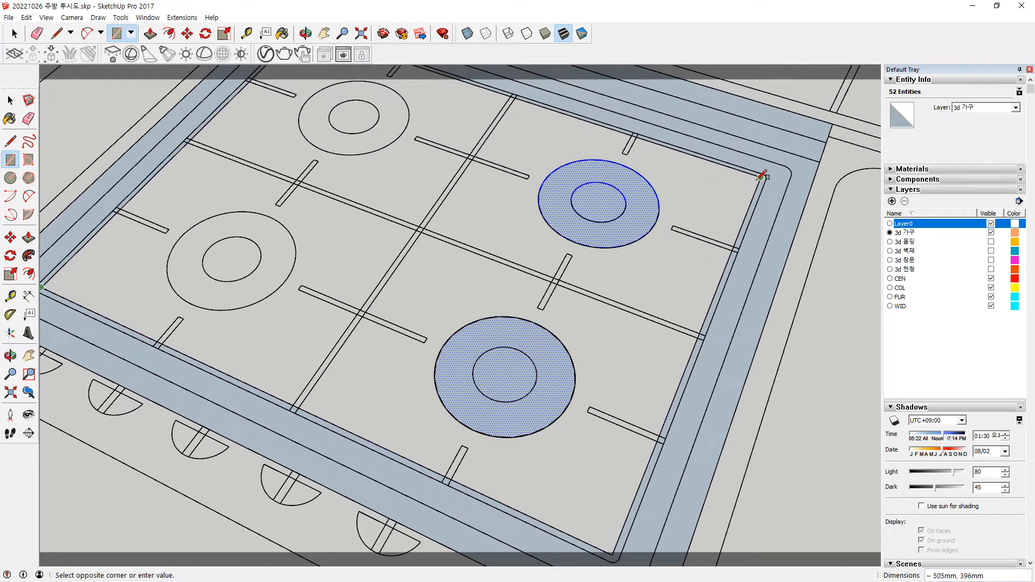
click(762, 177)
key(space)
click(336, 168)
Copy the disc and ring faces of both right burners onto the plan's left burners, aligned by the grate bars' matching corners.
double_click(490, 371)
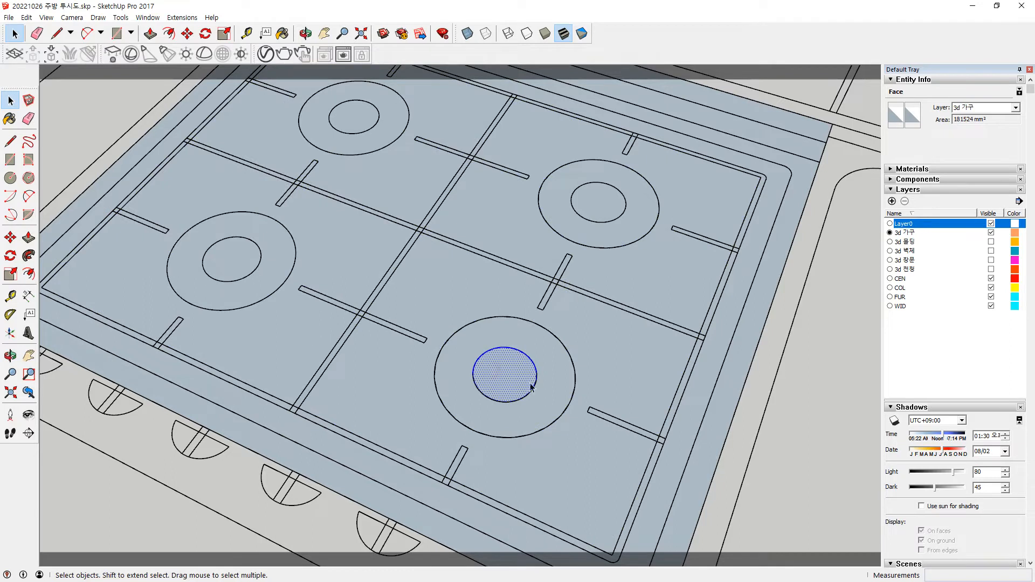
ctrl+click(543, 383)
shift+click(616, 231)
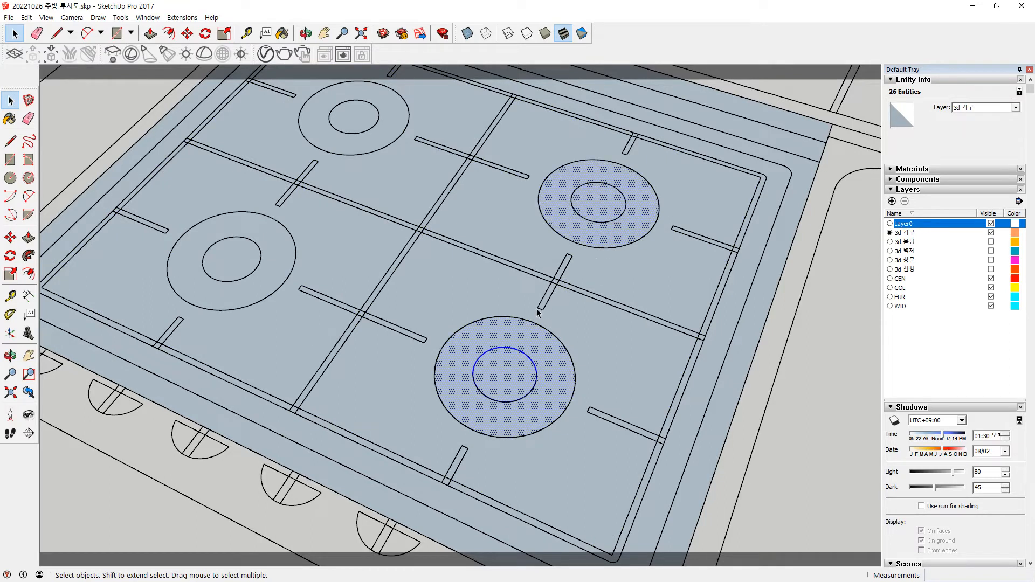
key(m)
scroll(537, 311, up, 3)
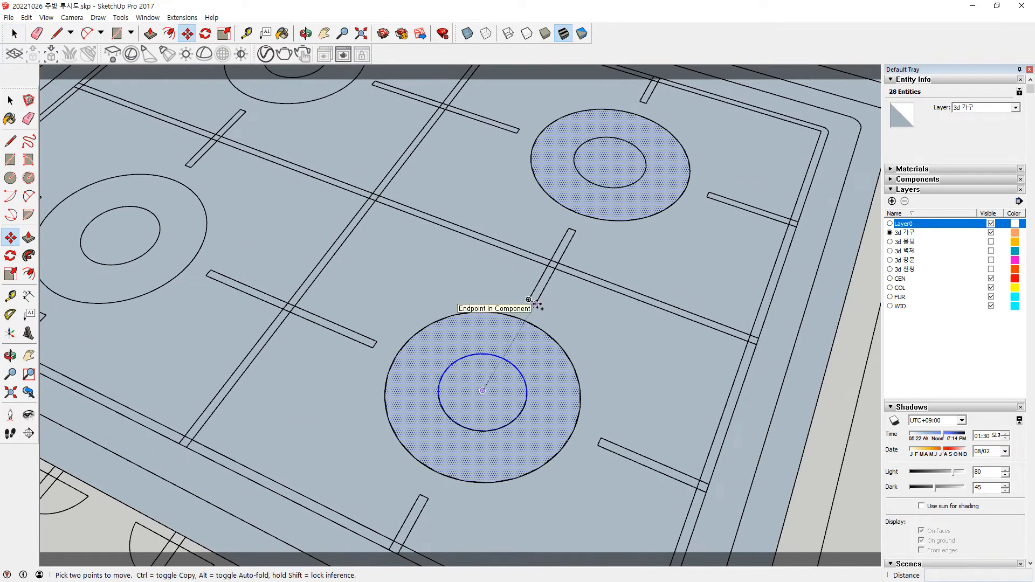
click(536, 304)
key(ctrl)
click(191, 167)
key(space)
click(276, 264)
Draw rectangles over the plan's short grate bars in front of and to the left of the front-left burner.
scroll(274, 277, down, 2)
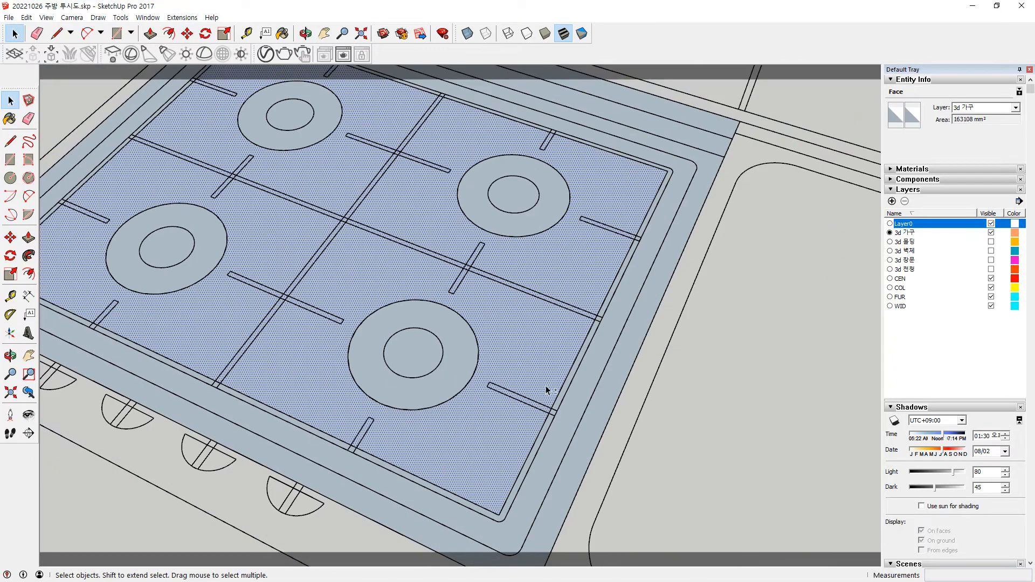
scroll(277, 358, up, 5)
key(r)
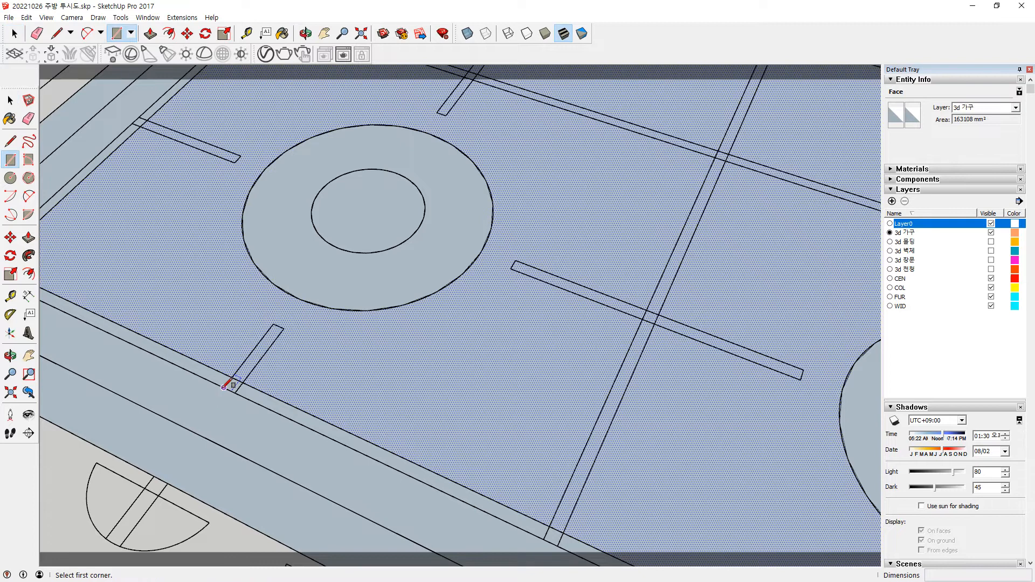
click(225, 386)
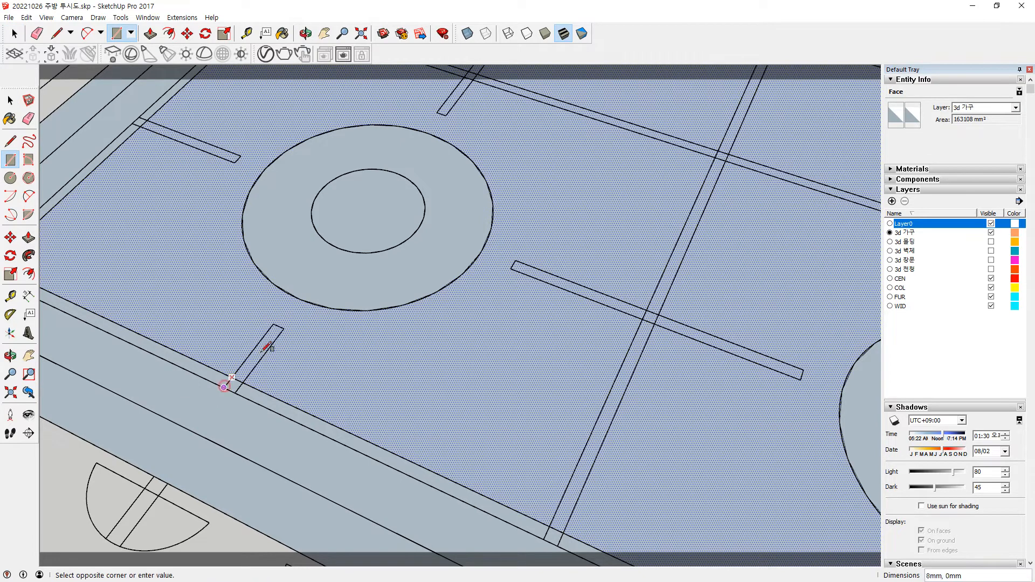
click(284, 328)
scroll(237, 258, down, 3)
scroll(243, 275, up, 5)
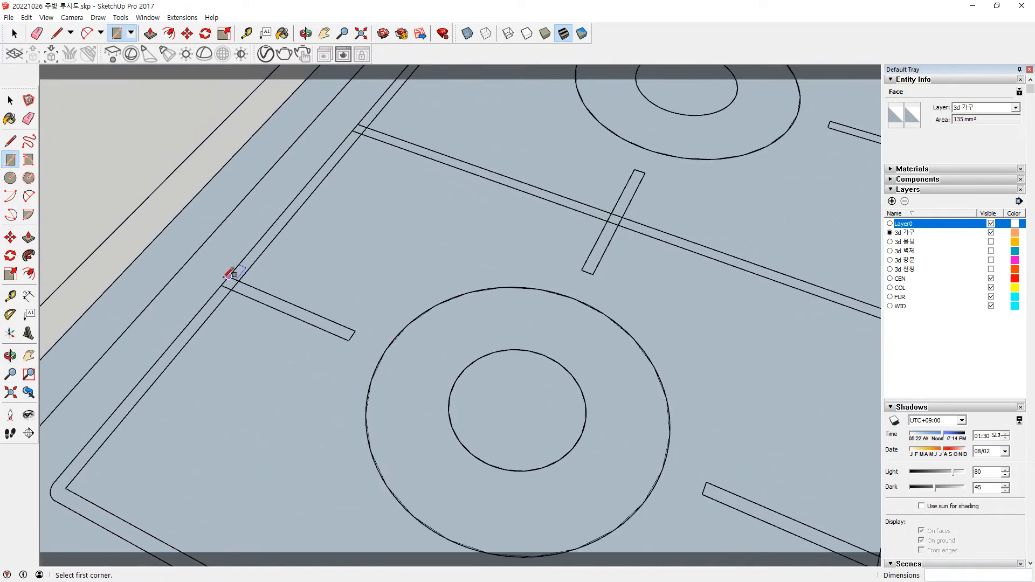
click(355, 330)
Draw rectangles over the short grate bars to the left of and behind the rear-left burner.
scroll(350, 248, down, 3)
scroll(261, 305, up, 1)
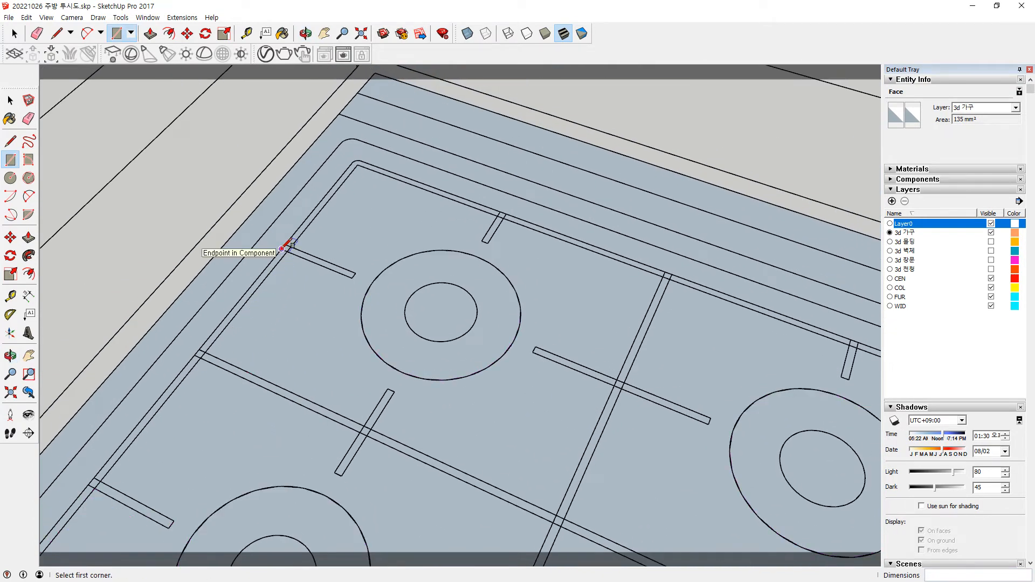
scroll(359, 268, up, 2)
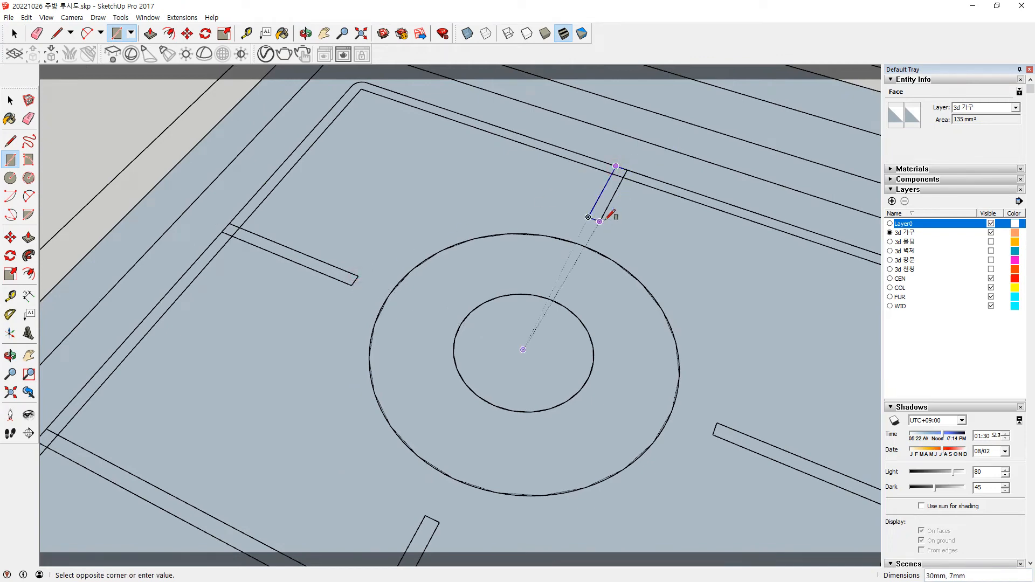
scroll(624, 278, down, 3)
scroll(226, 275, down, 2)
key(space)
click(203, 315)
scroll(292, 327, up, 1)
scroll(342, 329, up, 2)
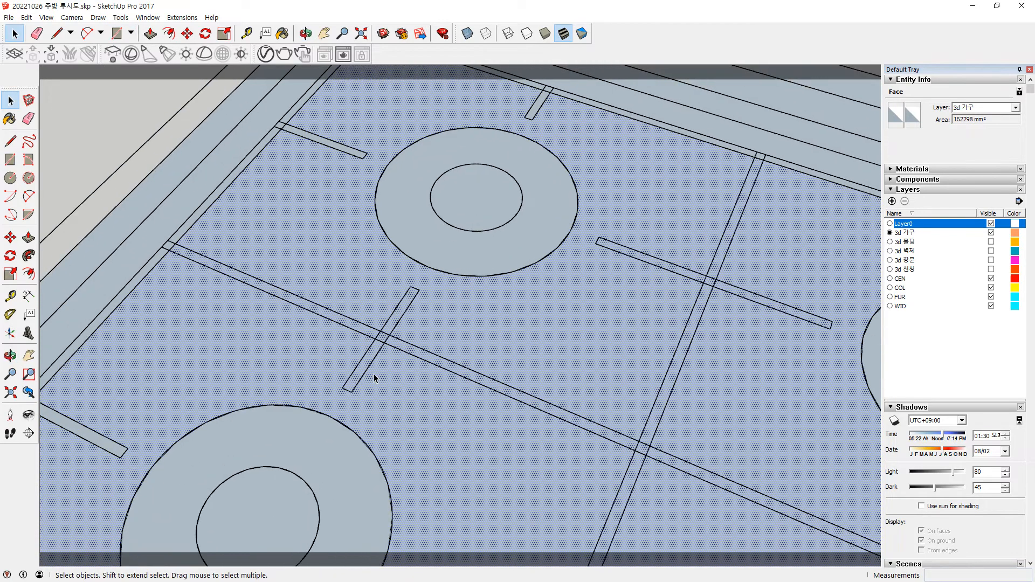
Draw rectangles over the grate bar between the two left burners and the long central bar running across the panel's full width.
key(r)
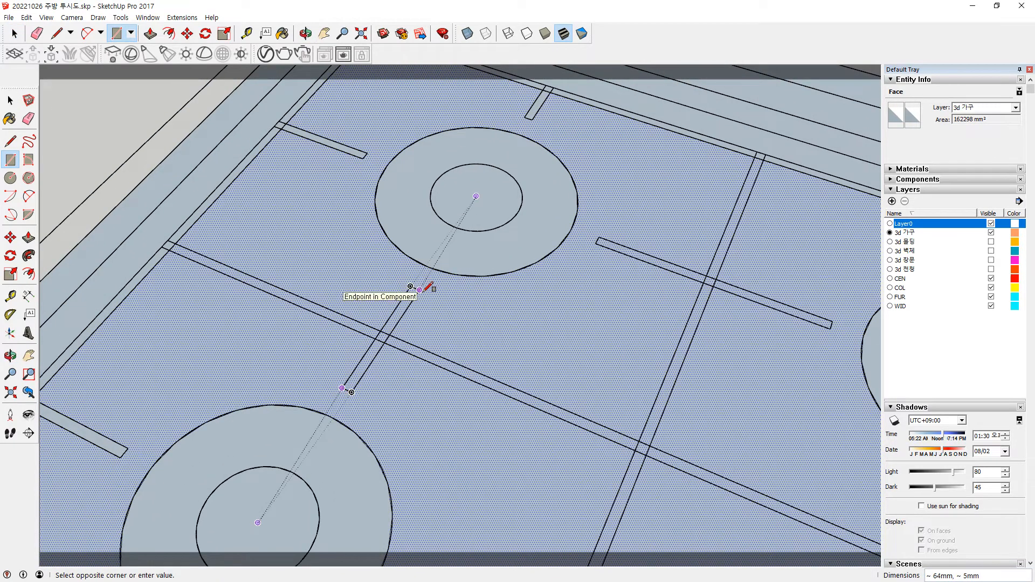
click(426, 288)
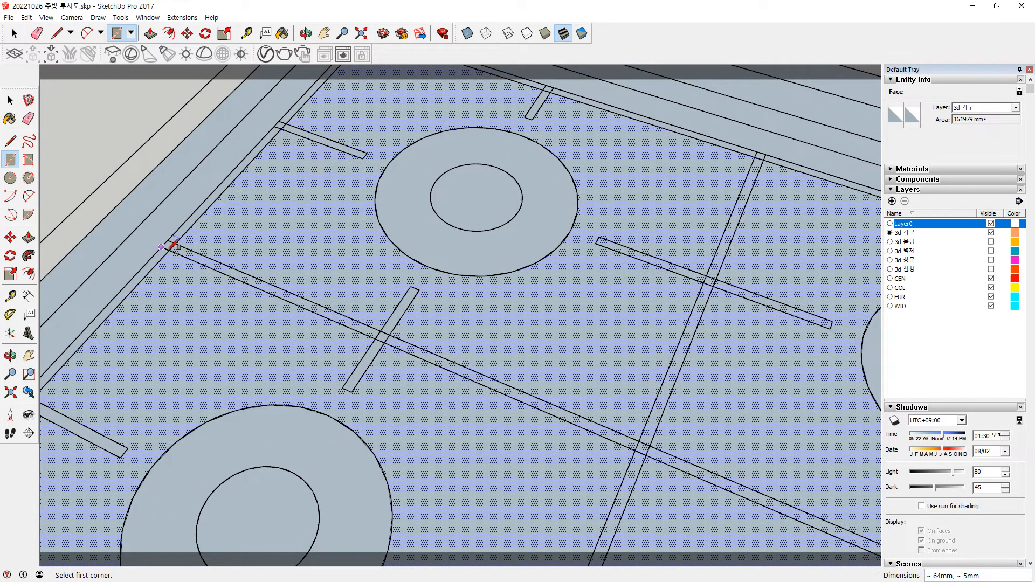
scroll(557, 407, down, 3)
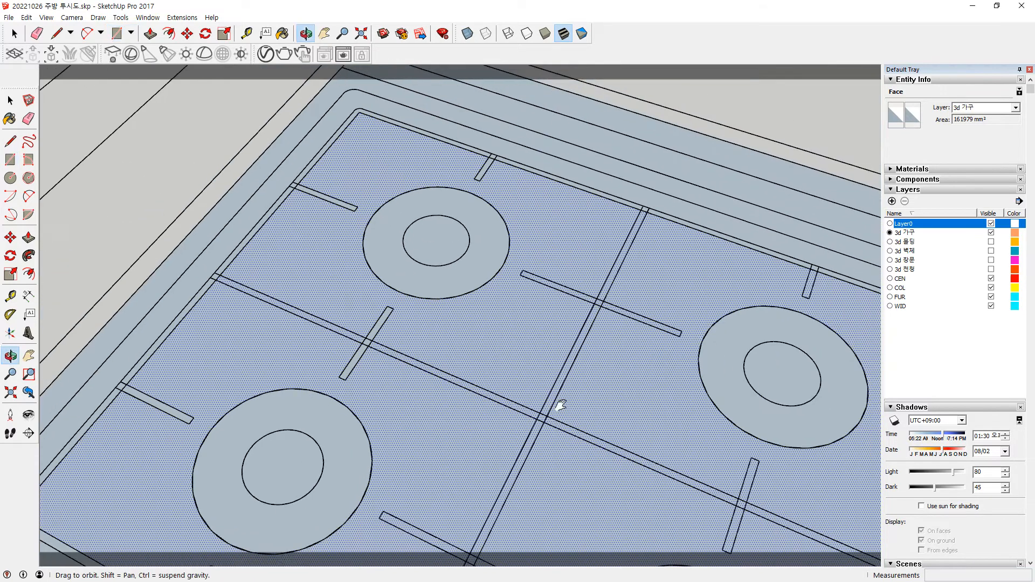
scroll(624, 404, up, 2)
click(664, 419)
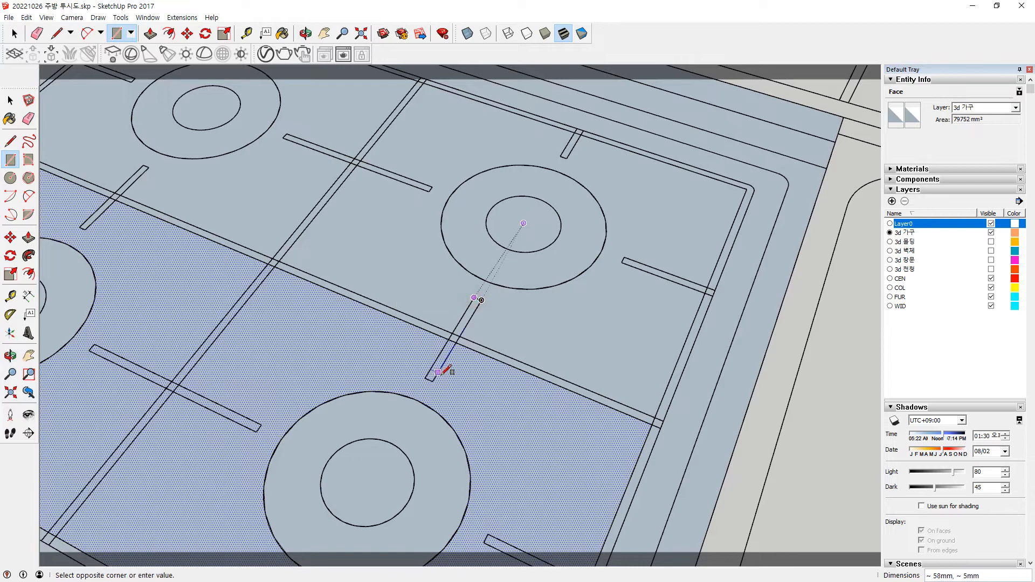
Draw a rectangle over the grate bar between the two right burners and check the panel face split by the central bar.
scroll(436, 381, down, 3)
scroll(357, 345, up, 3)
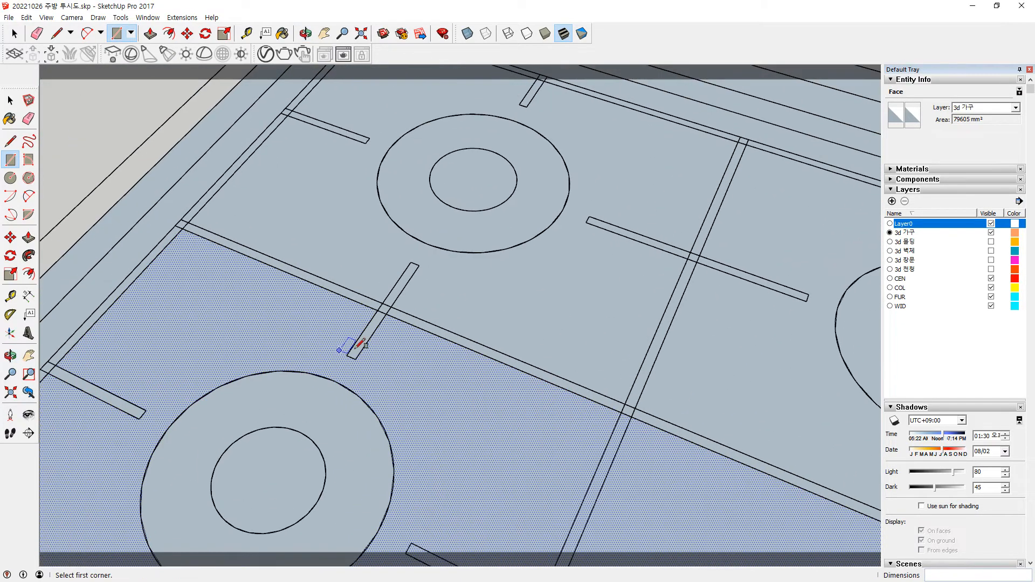
key(space)
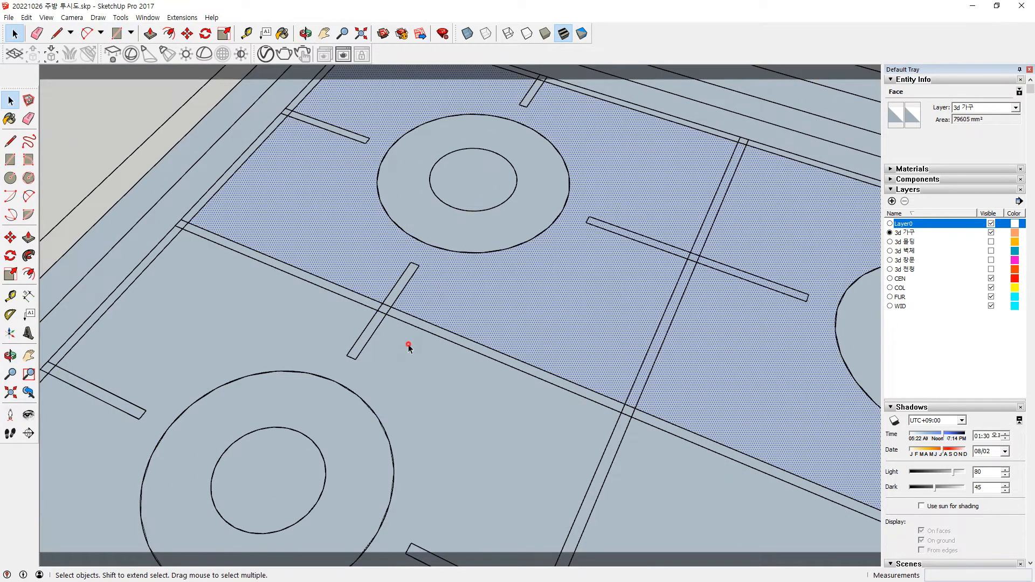
scroll(416, 370, down, 2)
middle_drag(416, 370, 380, 313)
click(419, 197)
Draw rectangles over the grate bar between the two rear burners and the one between the two front burners.
scroll(417, 215, up, 4)
scroll(416, 228, up, 1)
key(r)
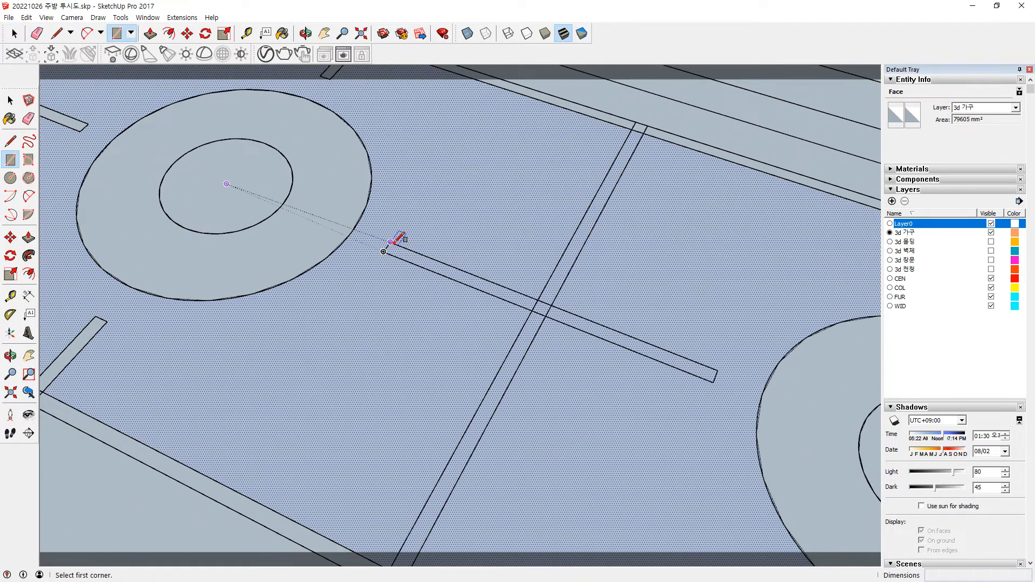
click(390, 242)
click(717, 371)
scroll(557, 382, down, 5)
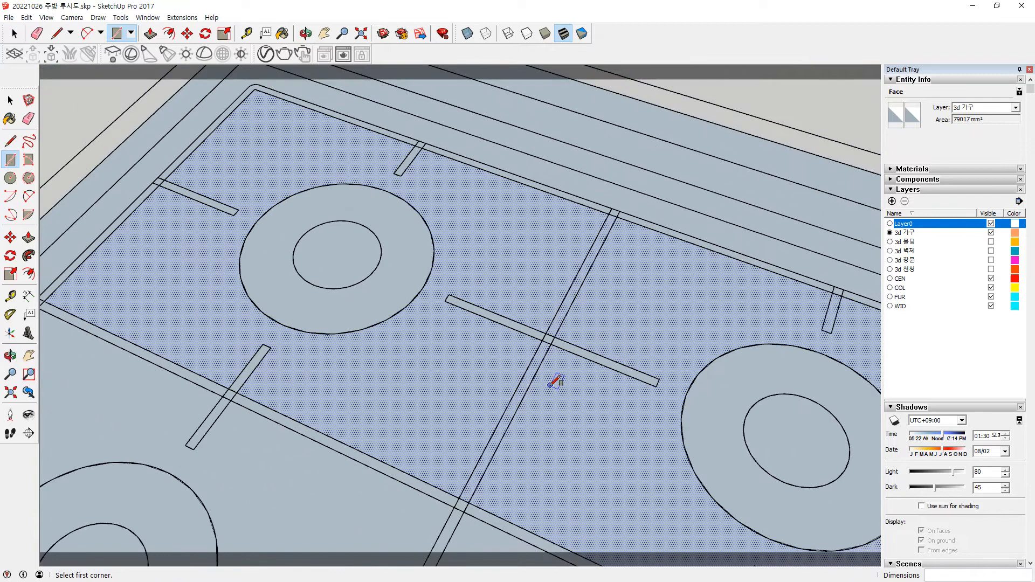
scroll(399, 333, up, 5)
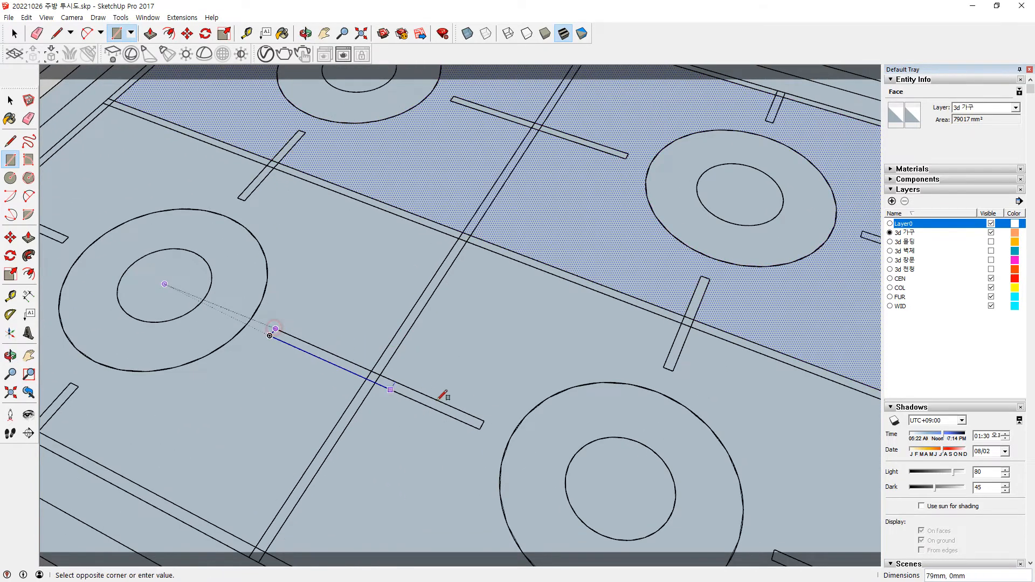
click(480, 429)
key(space)
click(242, 437)
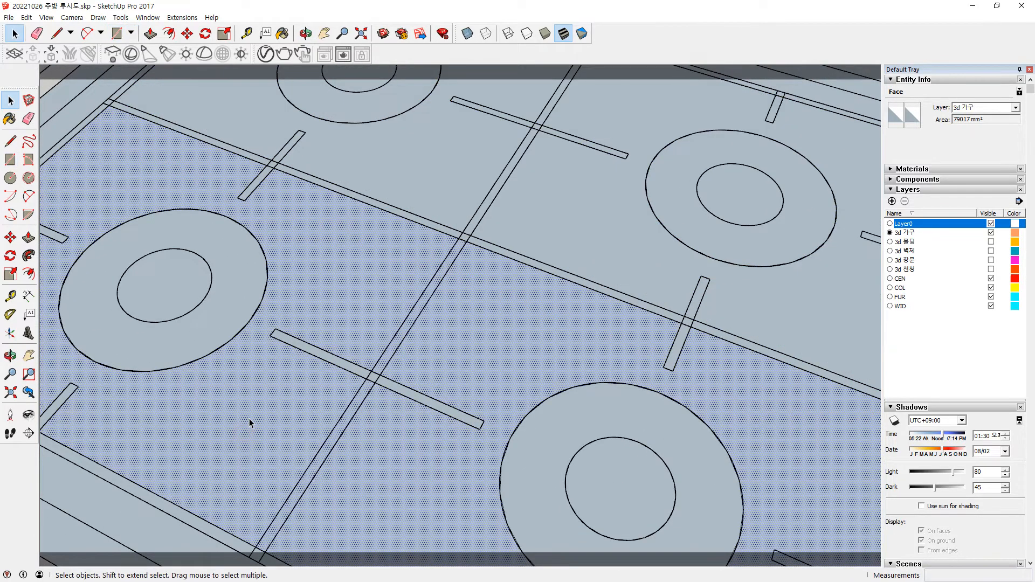
Draw a rectangle over the long central grate bar running from the panel's front to its rear edge and check the divided faces.
scroll(251, 415, down, 3)
shift+middle_drag(312, 341, 398, 418)
scroll(454, 368, down, 1)
key(r)
click(343, 491)
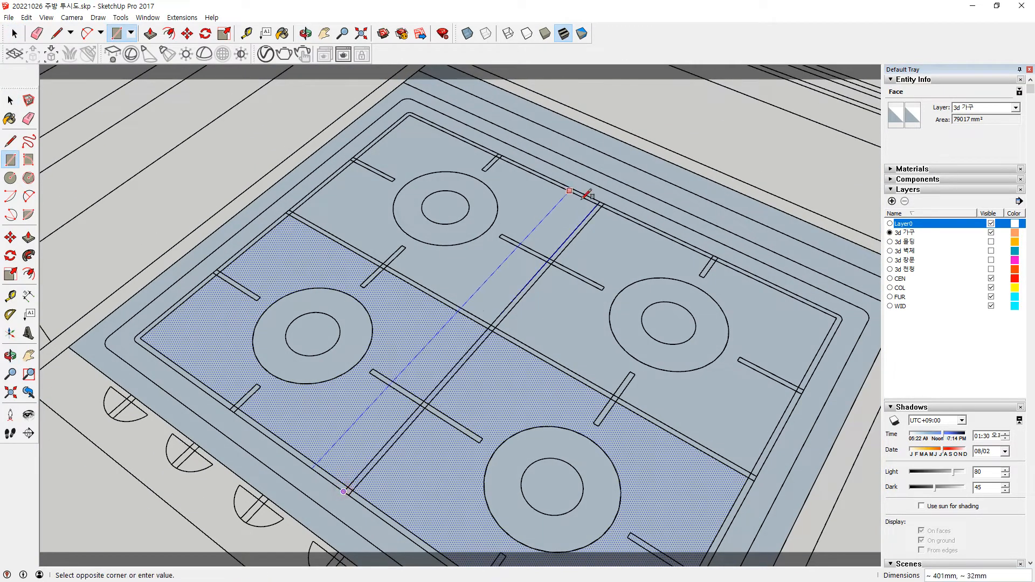
click(604, 204)
key(space)
click(409, 331)
click(474, 276)
click(595, 331)
Draw rectangles over the short grate bars behind and to the right of the rear-right burner.
middle_drag(595, 331, 478, 231)
scroll(421, 345, up, 2)
scroll(524, 176, up, 3)
middle_drag(544, 192, 514, 274)
scroll(562, 133, up, 3)
key(r)
click(561, 176)
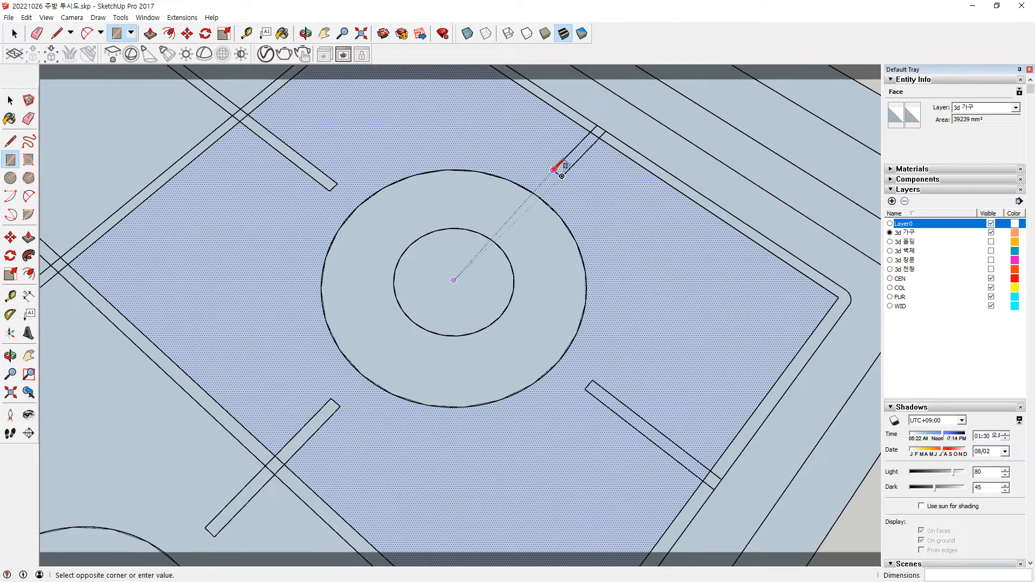
click(606, 131)
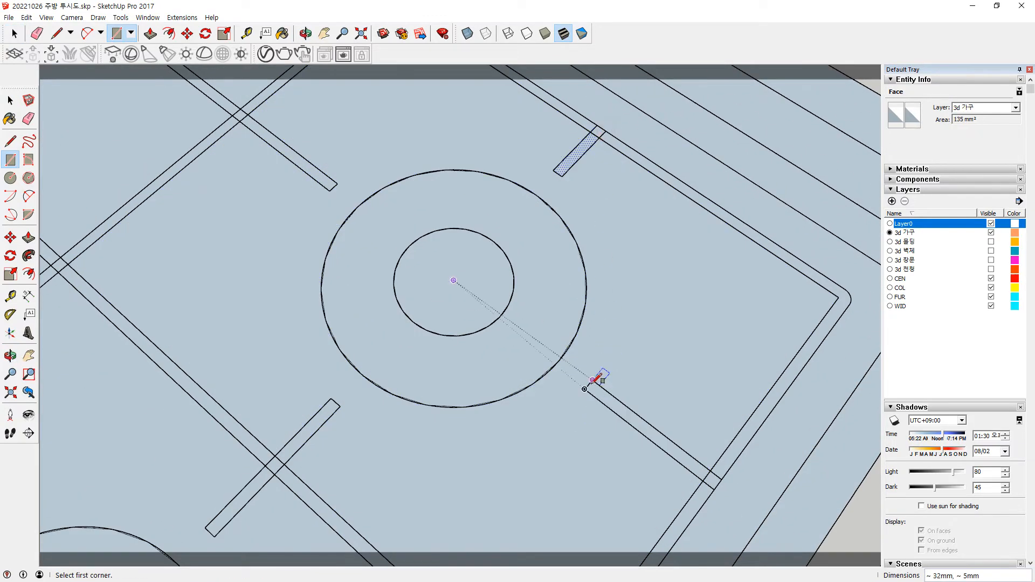
key(space)
click(594, 489)
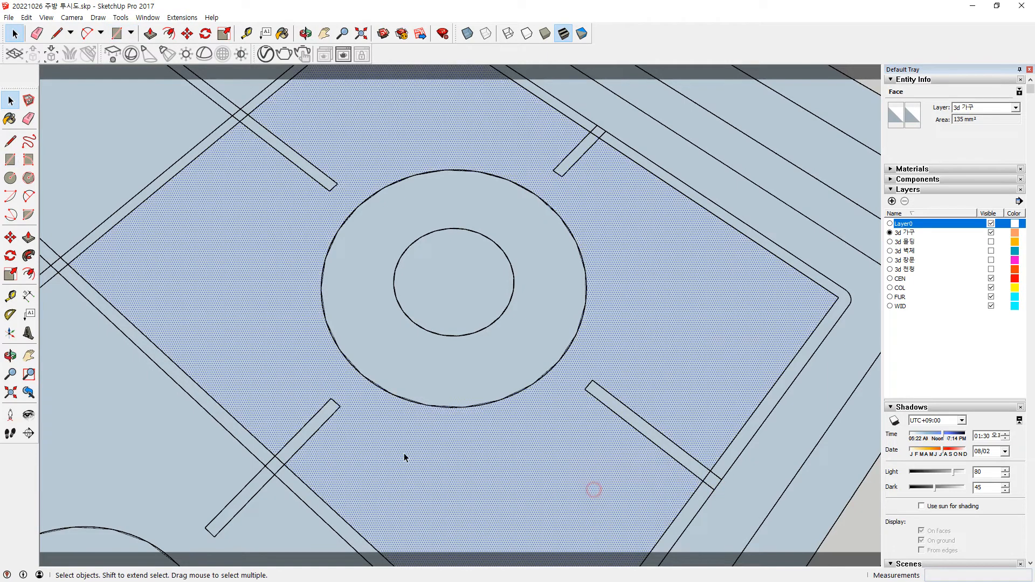
Draw rectangles over the short grate bars in front of and to the right of the front-right burner.
scroll(403, 452, down, 3)
shift+middle_drag(354, 457, 530, 239)
click(537, 250)
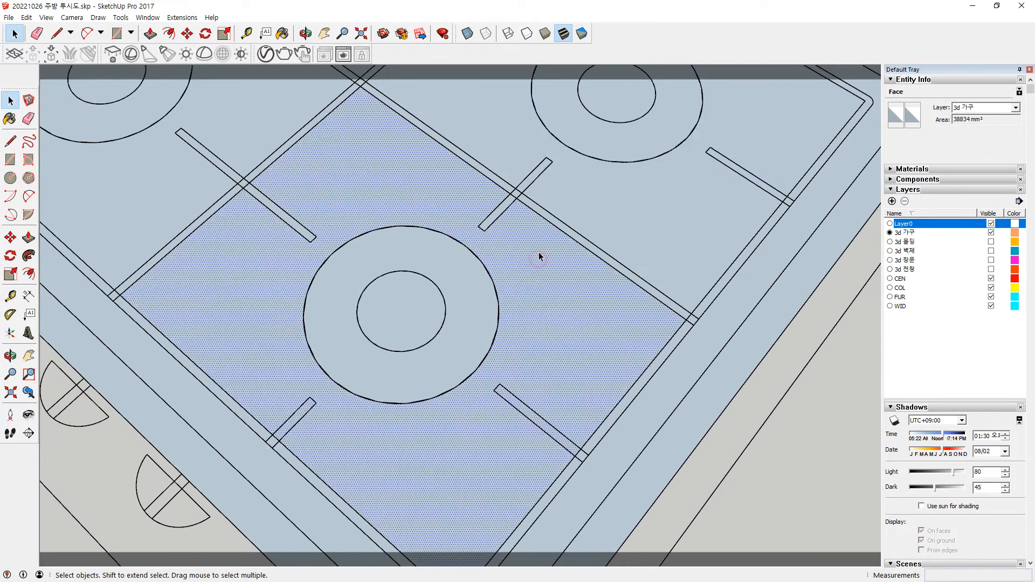
key(r)
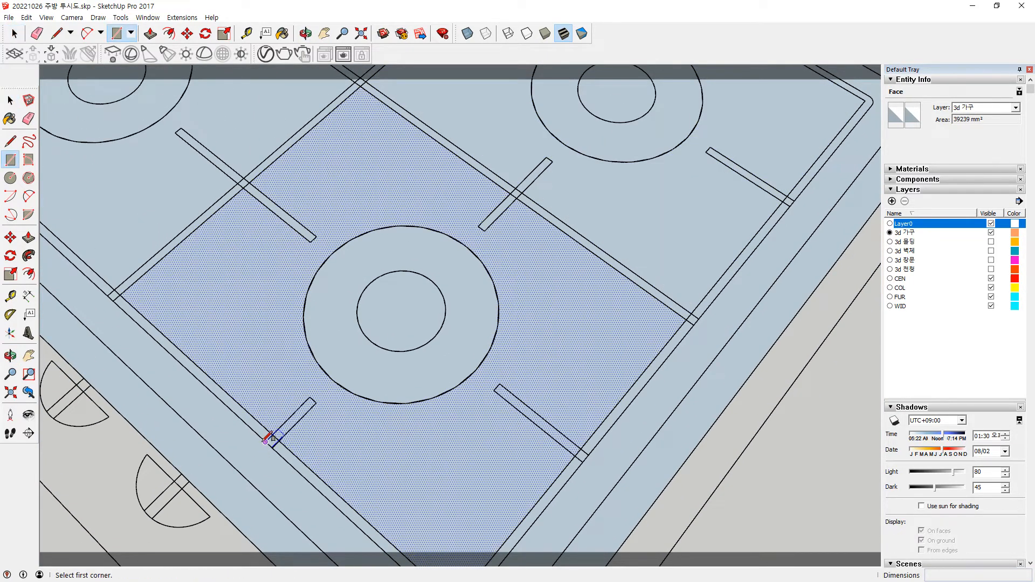
click(265, 442)
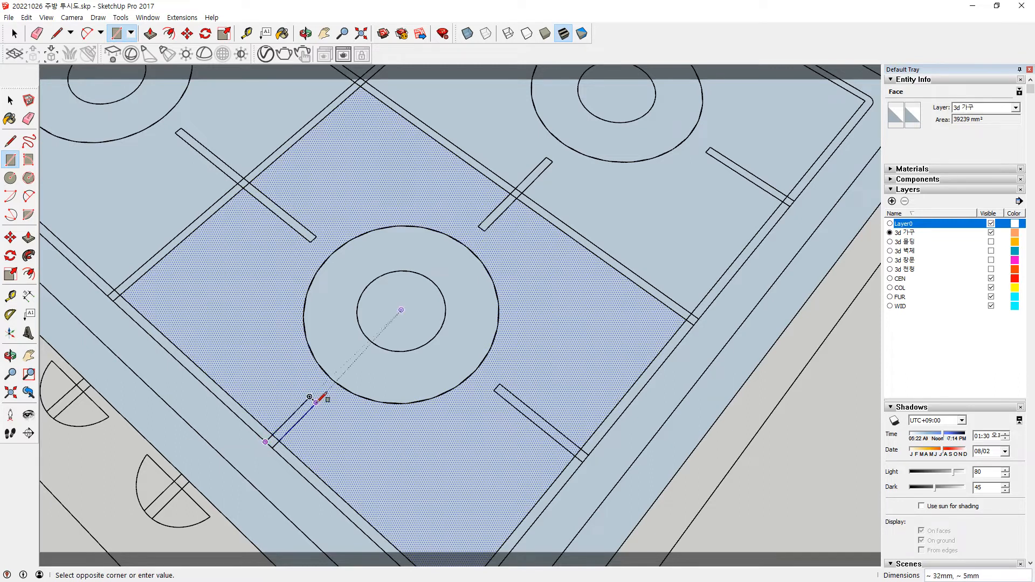
click(319, 404)
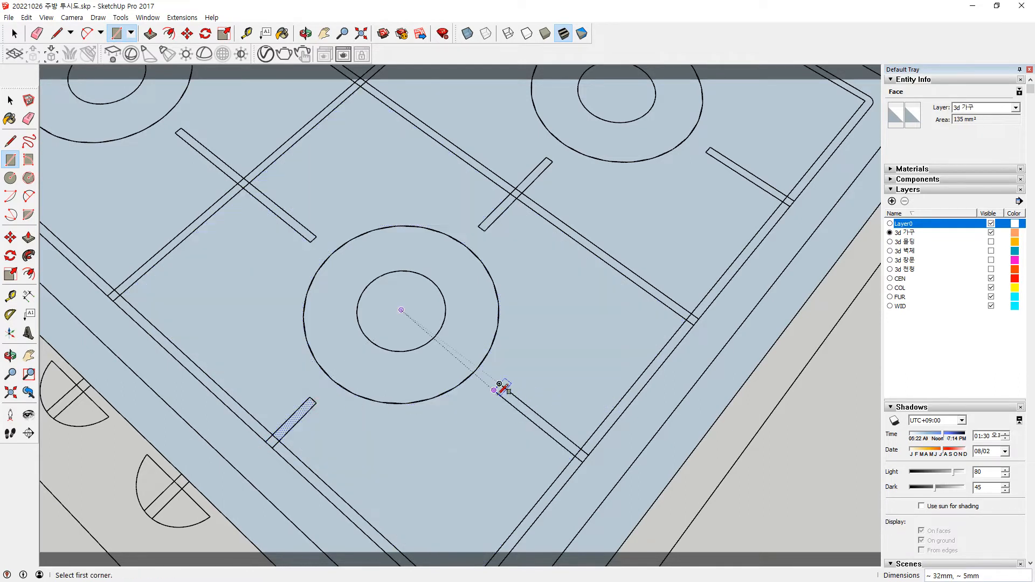
click(494, 390)
click(588, 455)
key(space)
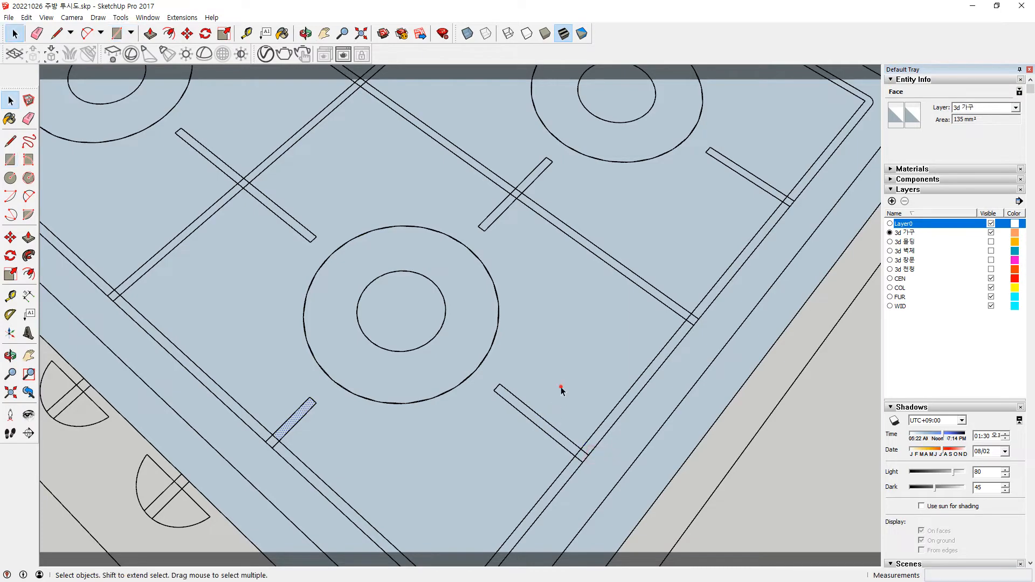
click(559, 391)
Select the whole connected cooktop geometry and move it up 800 mm to the rear corner of the range's top.
scroll(546, 414, down, 5)
middle_drag(470, 403, 549, 272)
triple_click(629, 263)
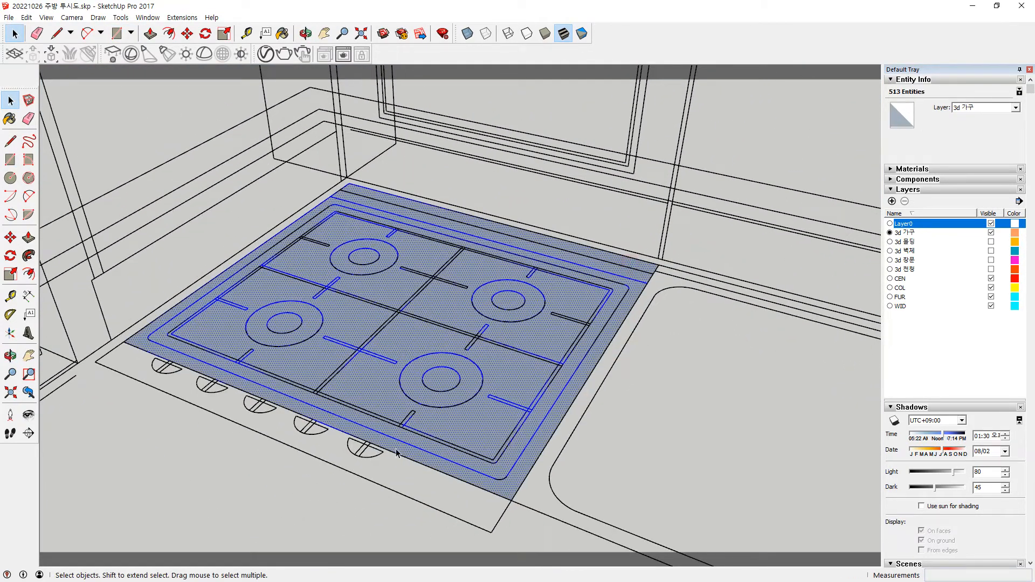
scroll(399, 451, down, 2)
shift+middle_drag(475, 441, 428, 520)
scroll(485, 393, down, 2)
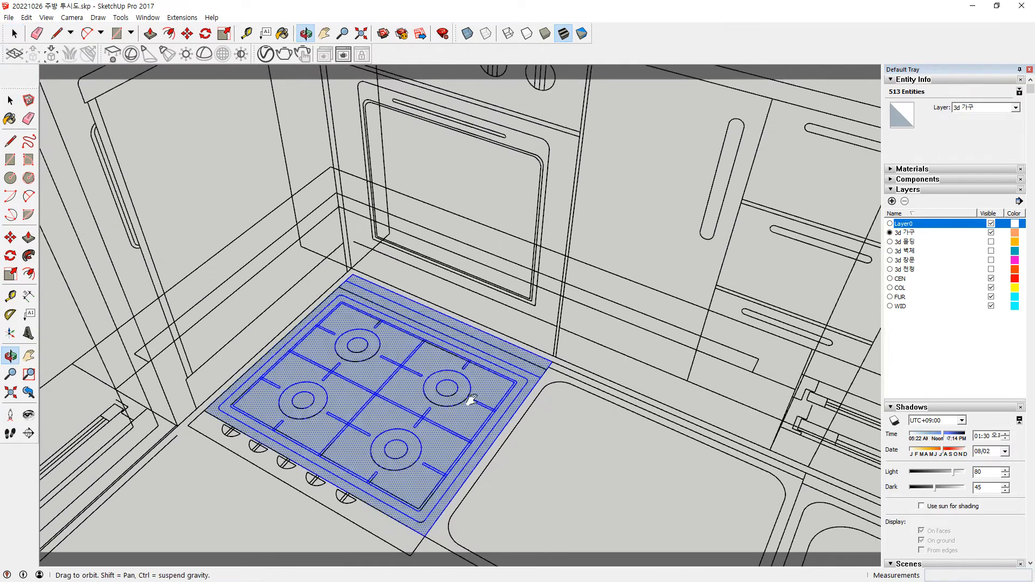
middle_drag(469, 397, 521, 322)
drag(523, 156, 550, 173)
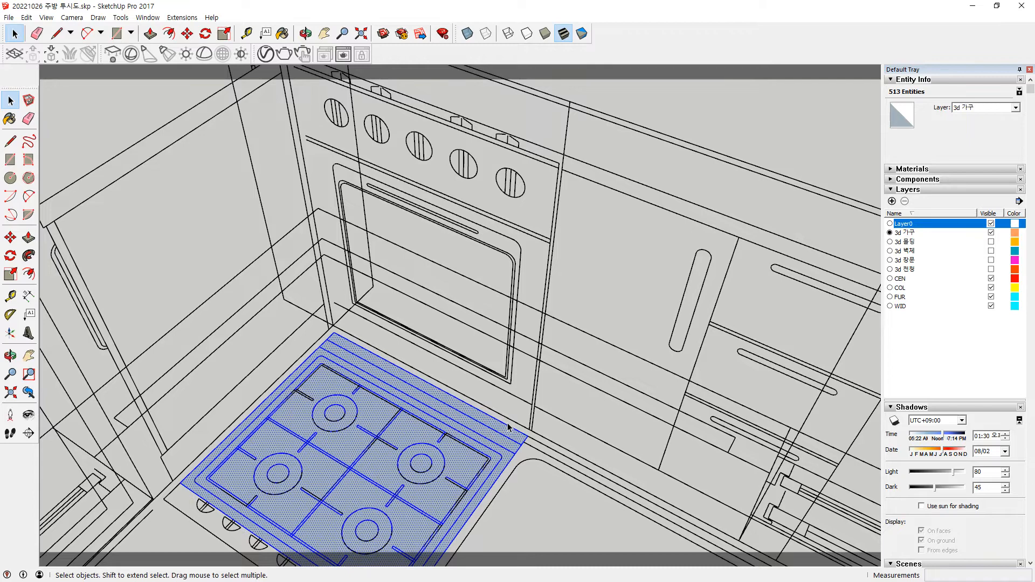
key(m)
click(526, 435)
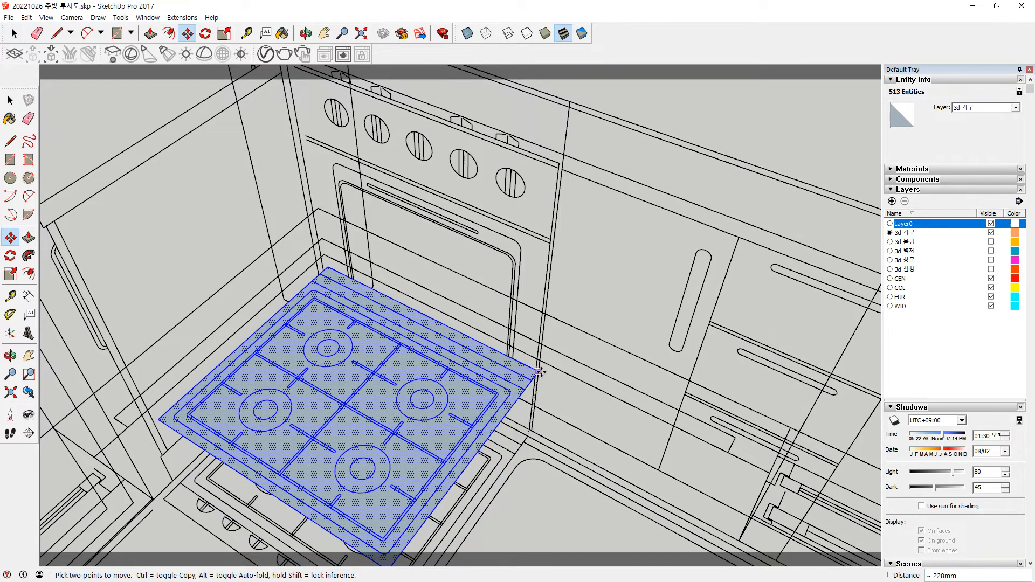
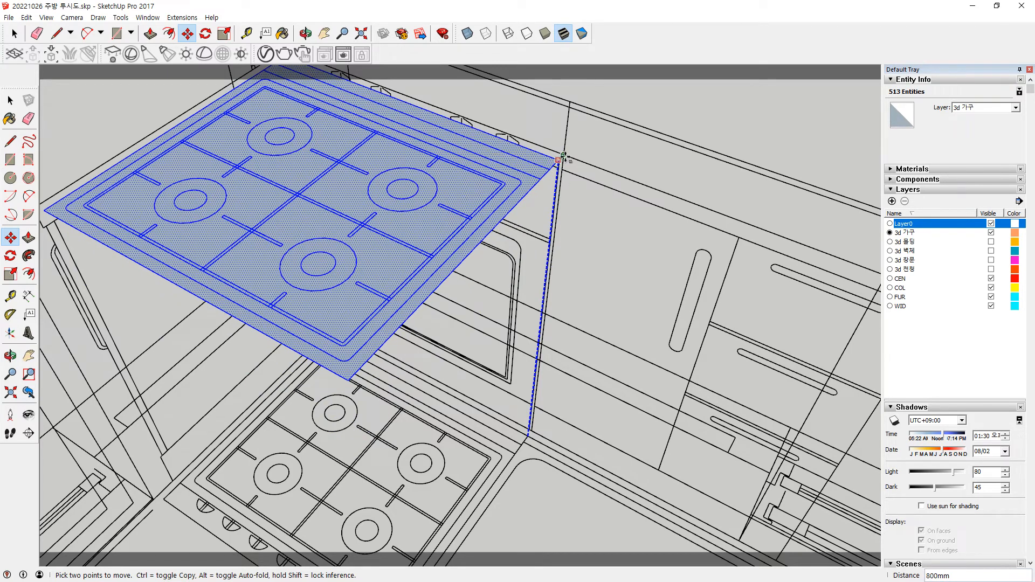
click(562, 170)
Unhide all hidden geometry so the neighbouring counter and sink model can serve as reference.
middle_drag(519, 174, 425, 81)
scroll(573, 205, up, 3)
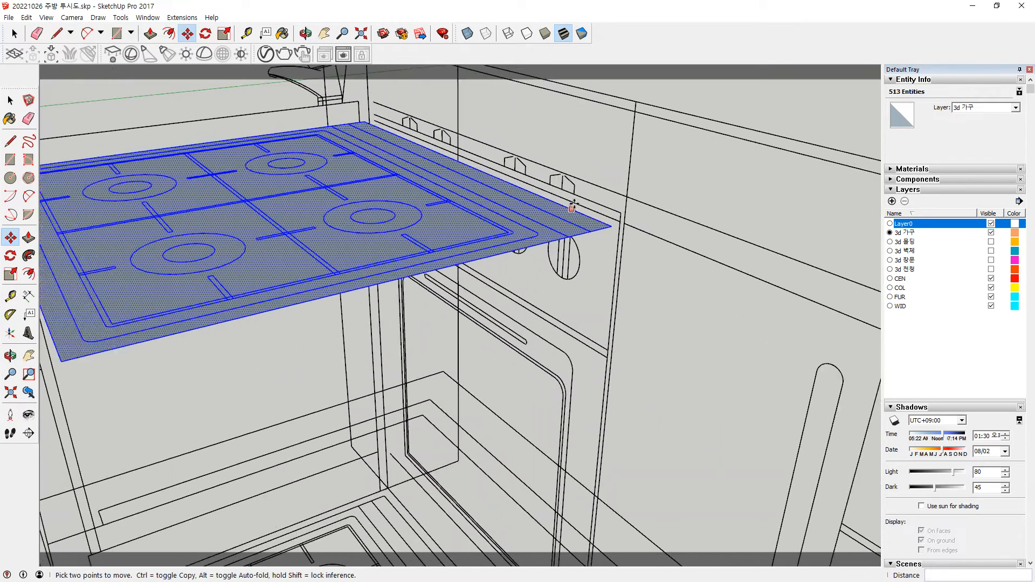
scroll(573, 205, up, 3)
key(space)
middle_drag(687, 233, 639, 303)
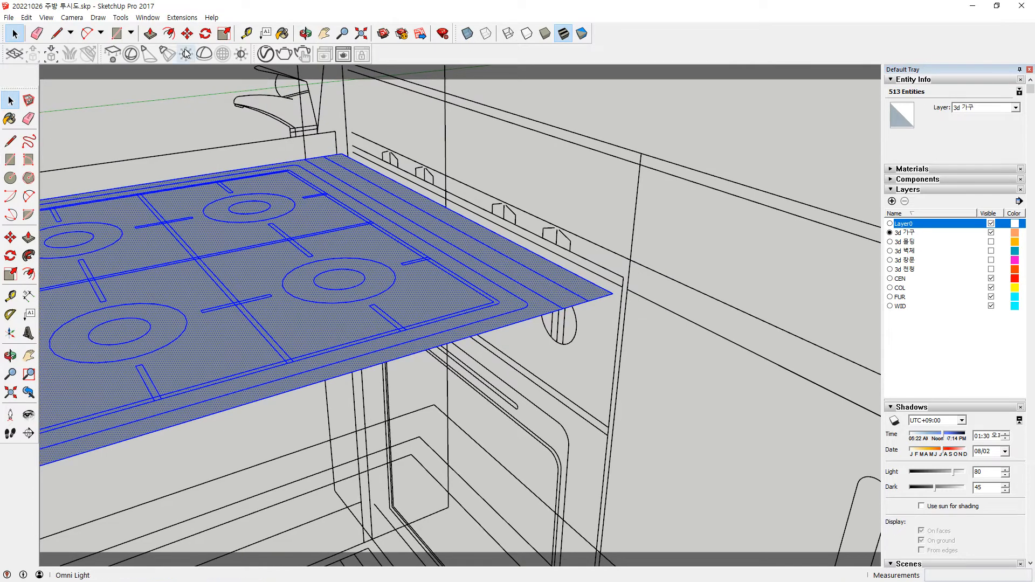
click(25, 18)
mouse_move(49, 21)
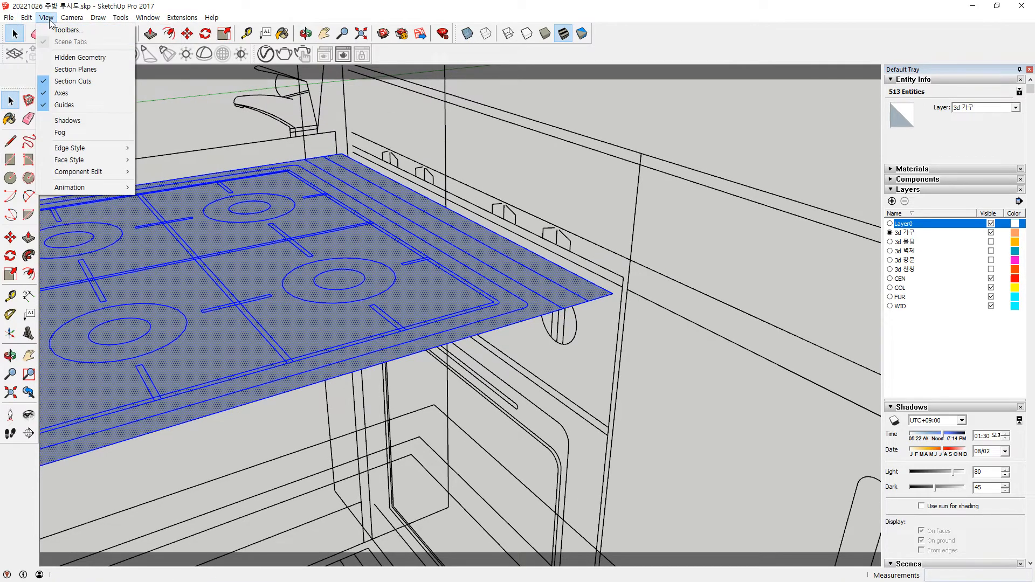
mouse_move(172, 173)
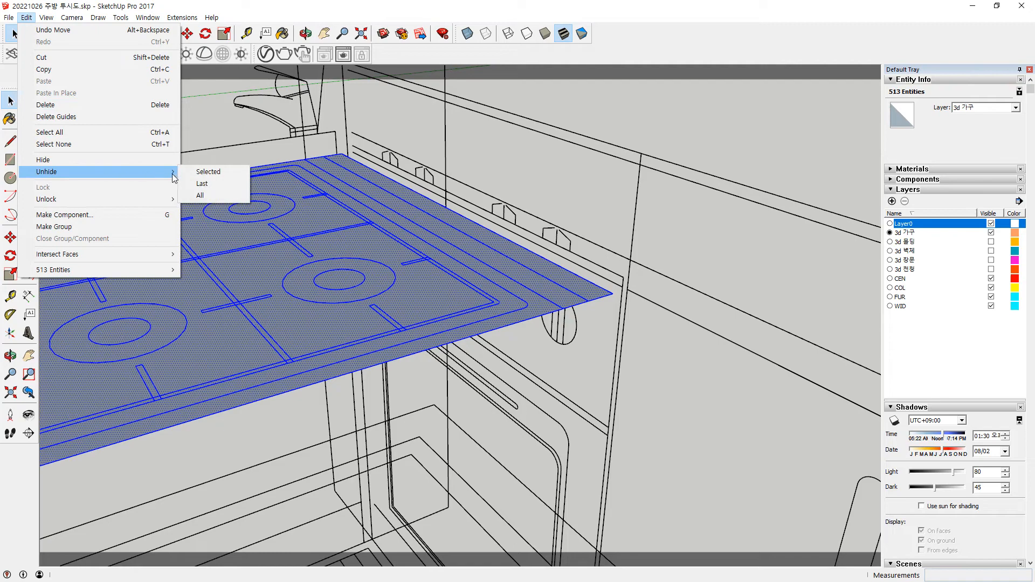
click(217, 198)
Push/Pull the cooktop's outer rim face up 30 mm.
middle_drag(220, 257, 928, 280)
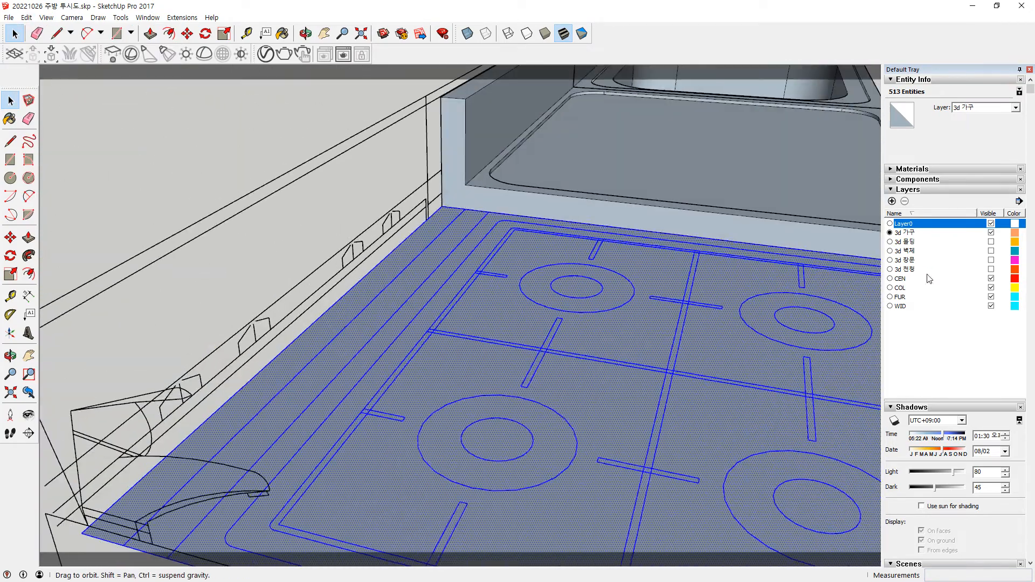
scroll(464, 199, up, 2)
scroll(550, 231, up, 2)
middle_drag(549, 231, 710, 236)
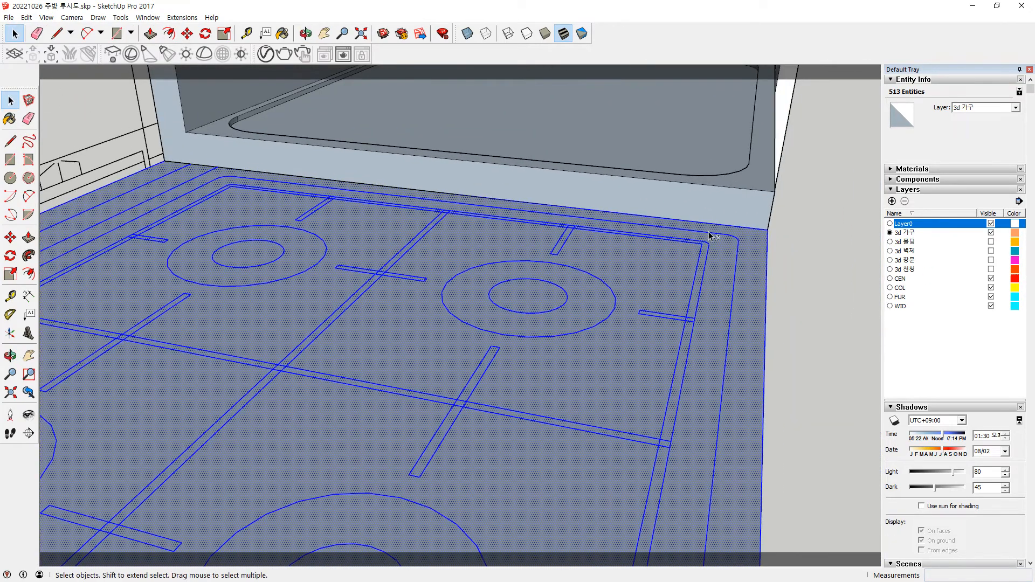
click(775, 251)
key(p)
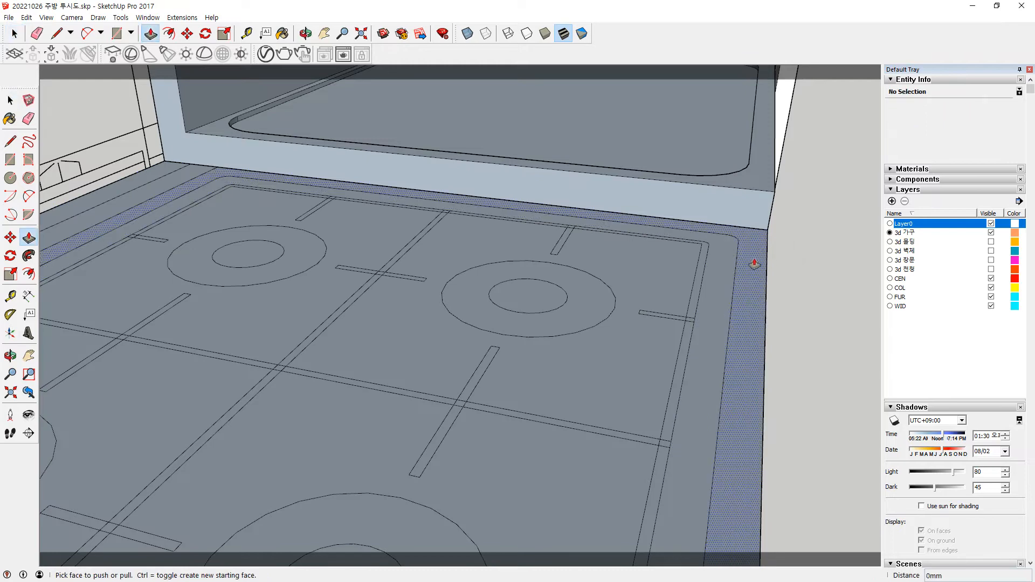
drag(763, 243, 797, 204)
middle_drag(797, 205, 723, 245)
click(864, 264)
Raise the frame face between the cooktop's outer rim and the burner panels to form the inner step.
scroll(864, 264, down, 3)
shift+middle_drag(776, 288, 545, 303)
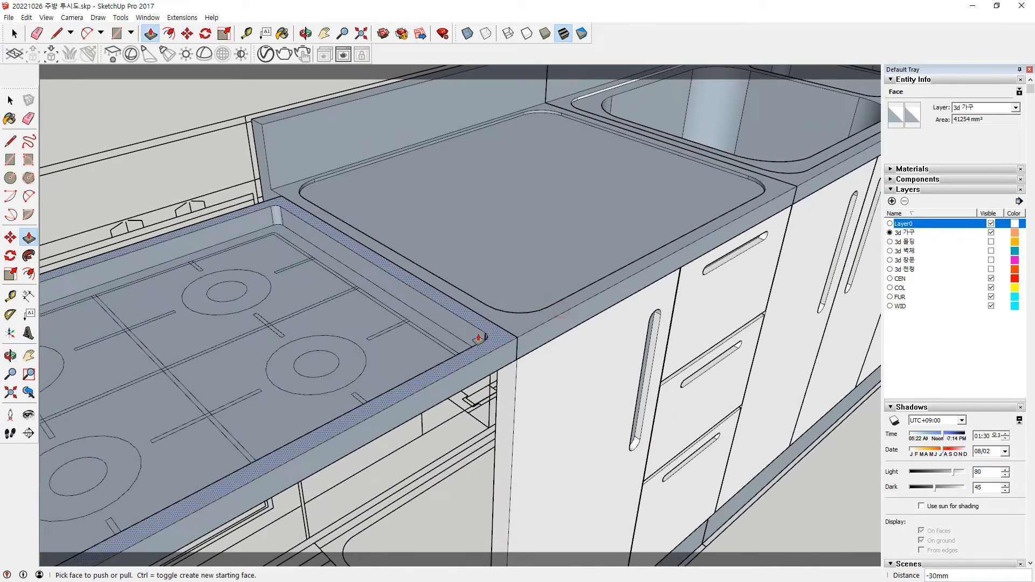
drag(453, 344, 523, 291)
click(521, 272)
Raise the rearmost strip to the adjacent backsplash's height and the narrow strip in front of it level with the countertop.
scroll(251, 253, down, 3)
shift+middle_drag(249, 253, 396, 268)
scroll(317, 235, up, 2)
middle_drag(301, 283, 565, 300)
click(275, 295)
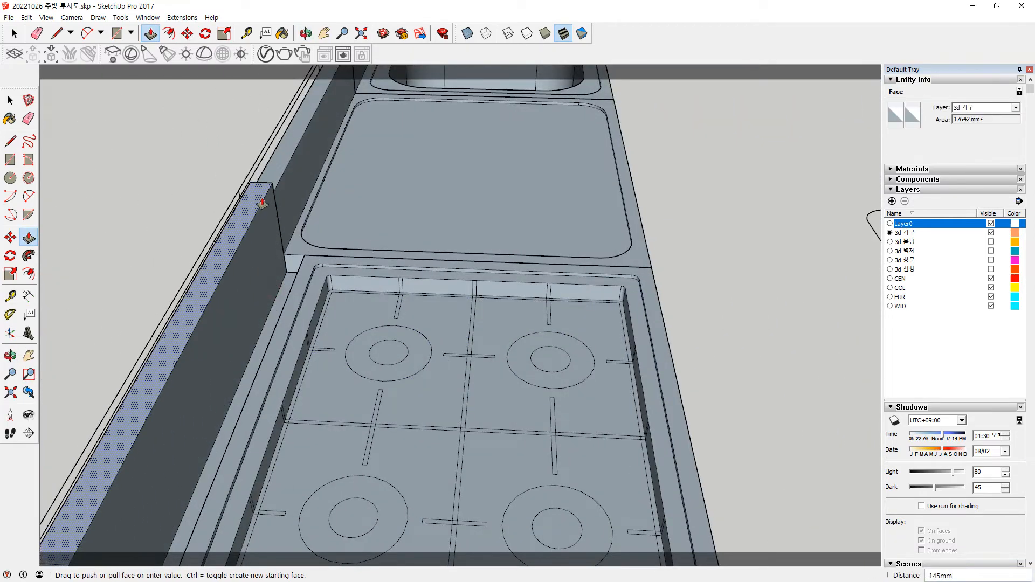
click(279, 264)
middle_drag(279, 263, 342, 210)
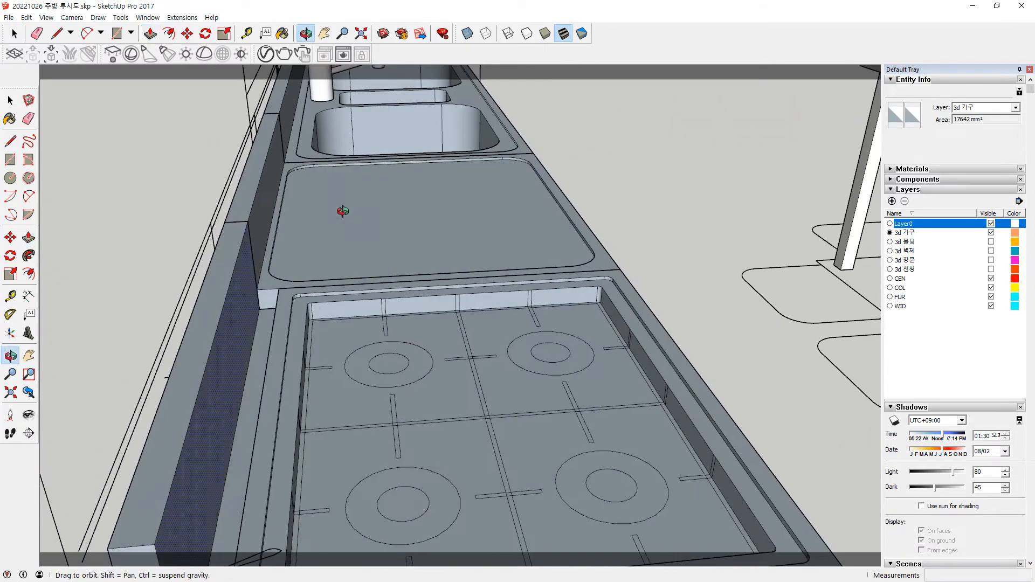
click(266, 316)
click(269, 286)
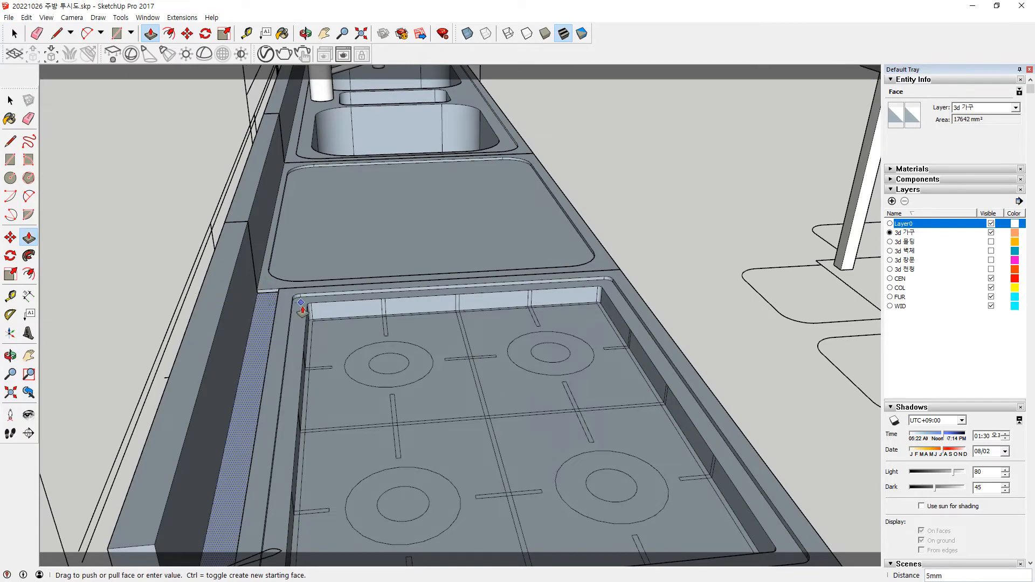
Push/Pull the panel faces around the two rear burners up to the inner frame's level, leaving the grate bars recessed.
middle_drag(260, 330, 240, 413)
scroll(277, 382, up, 3)
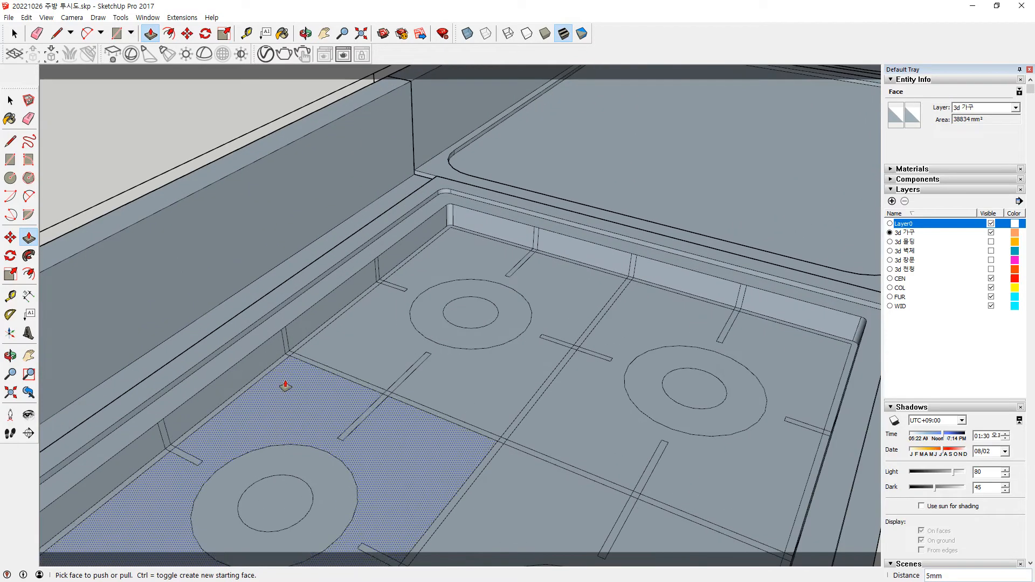
click(283, 382)
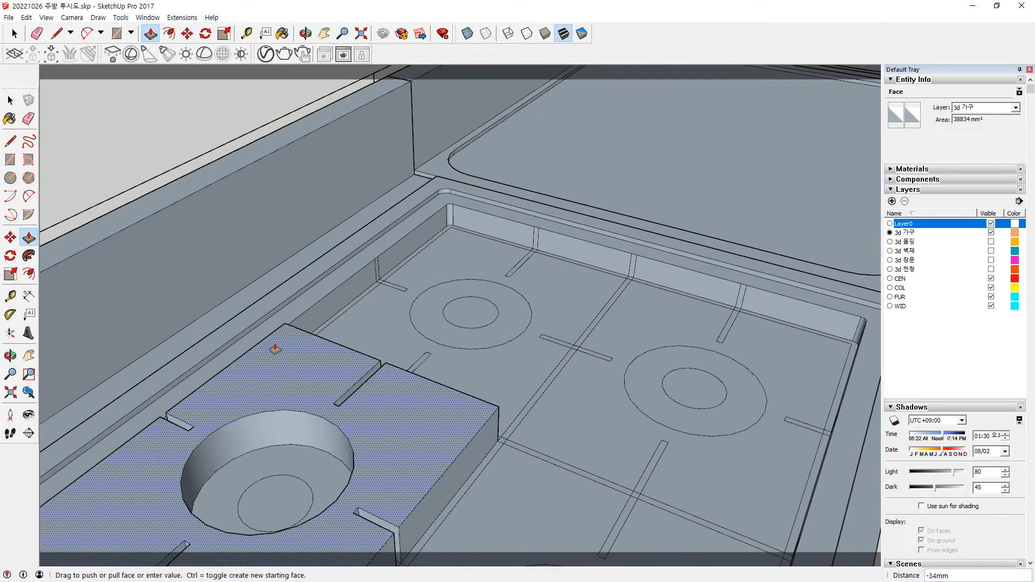
click(565, 233)
click(555, 286)
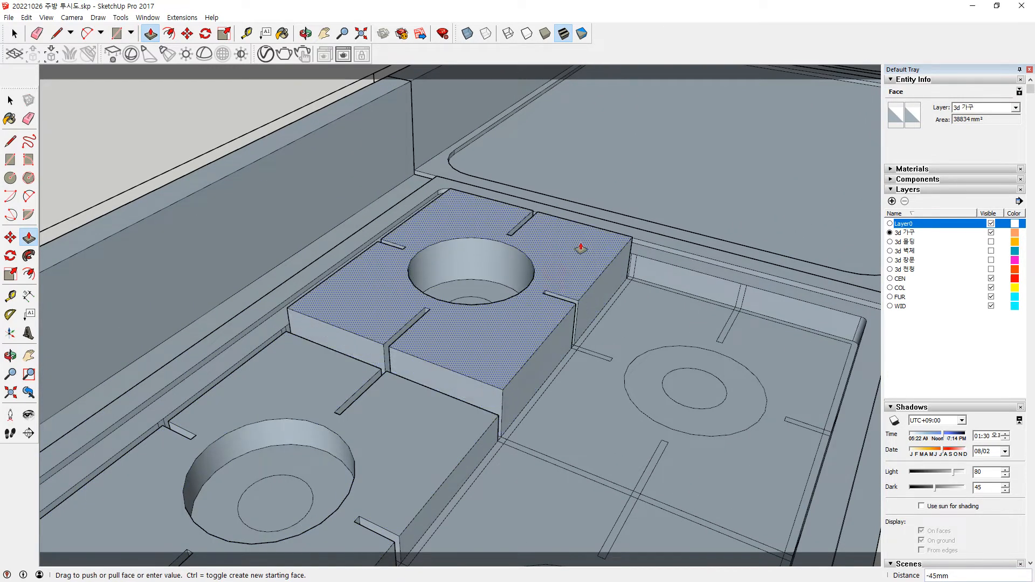
click(652, 250)
Raise the panel faces around the two front burners by 25 mm, leaving their grate bars recessed.
click(658, 288)
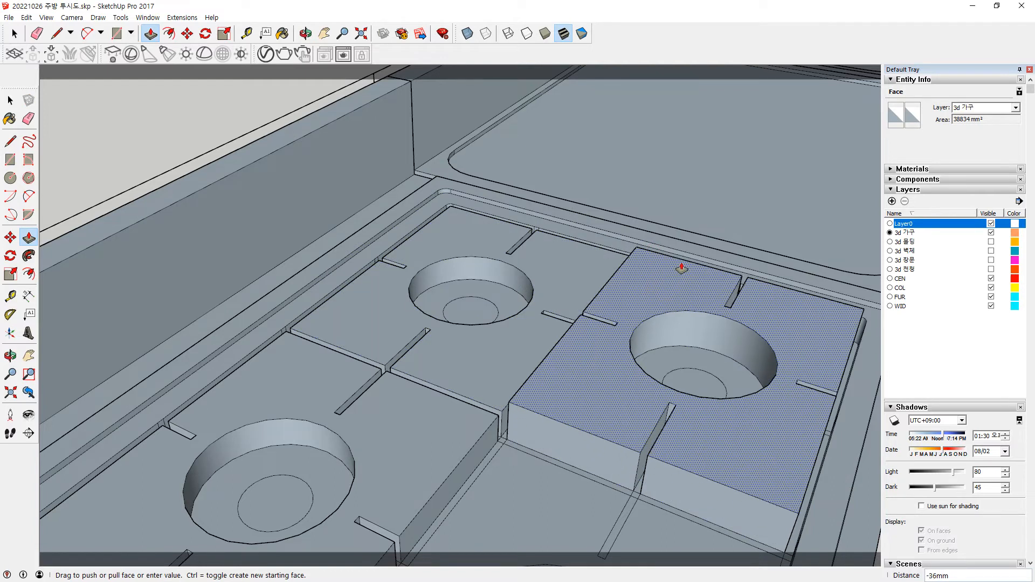
key(Escape)
click(642, 322)
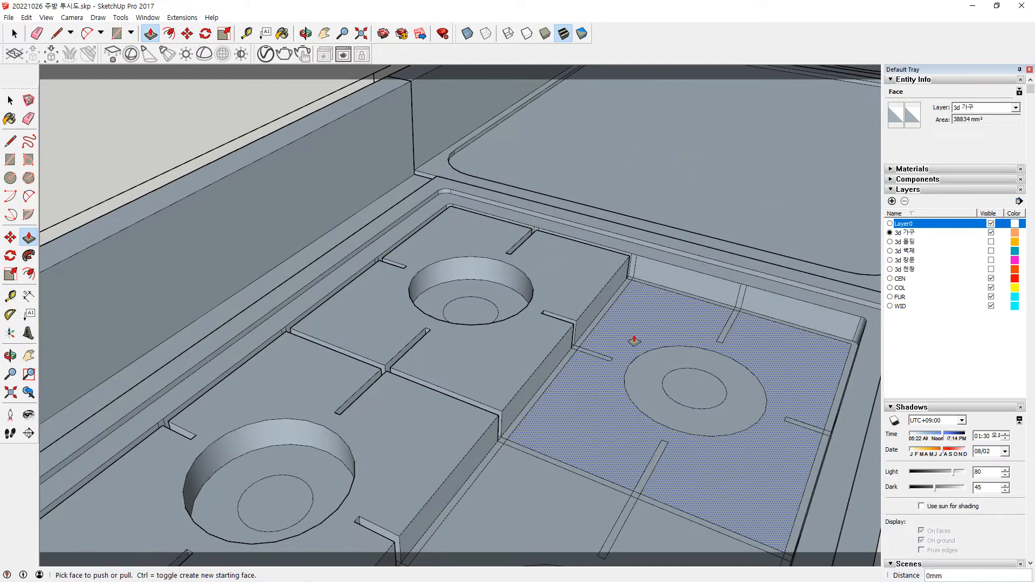
key(Escape)
click(667, 309)
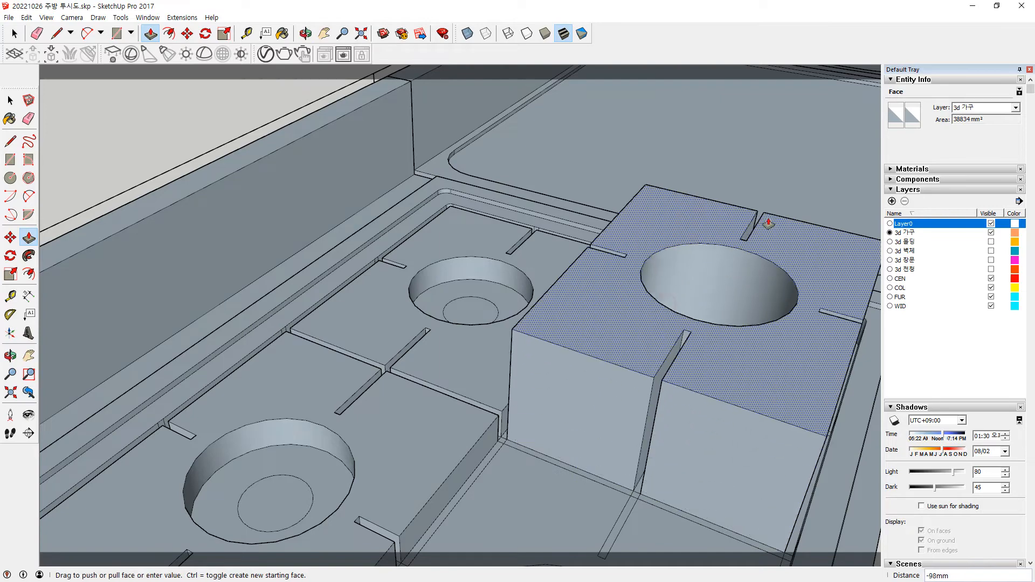
middle_drag(551, 381, 562, 317)
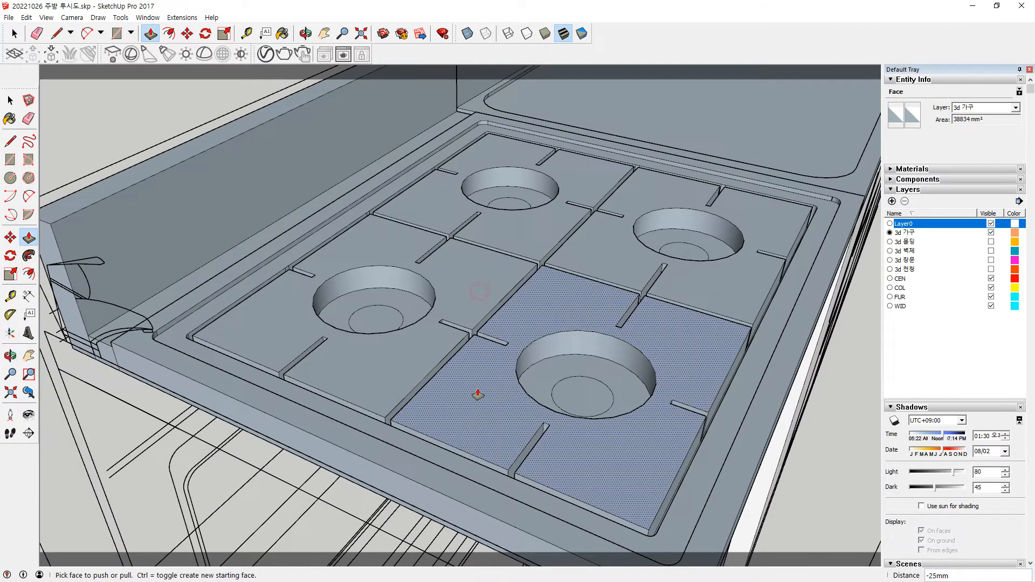
Raise the rear-left burner's ring face 25 mm to the panel surface, plus another 5 mm above it.
middle_drag(477, 395, 416, 492)
middle_drag(415, 259, 467, 245)
scroll(409, 309, up, 2)
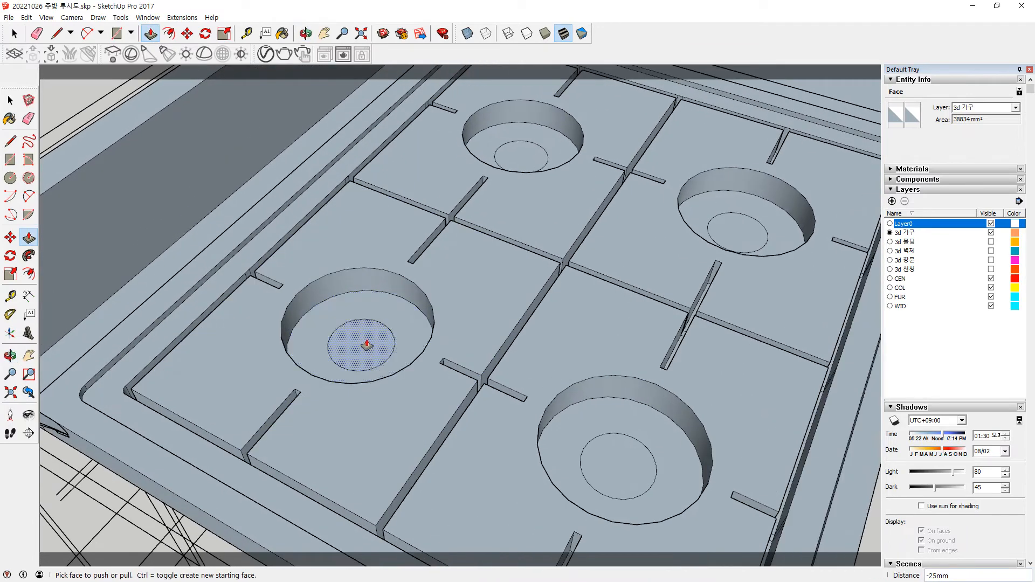
click(402, 302)
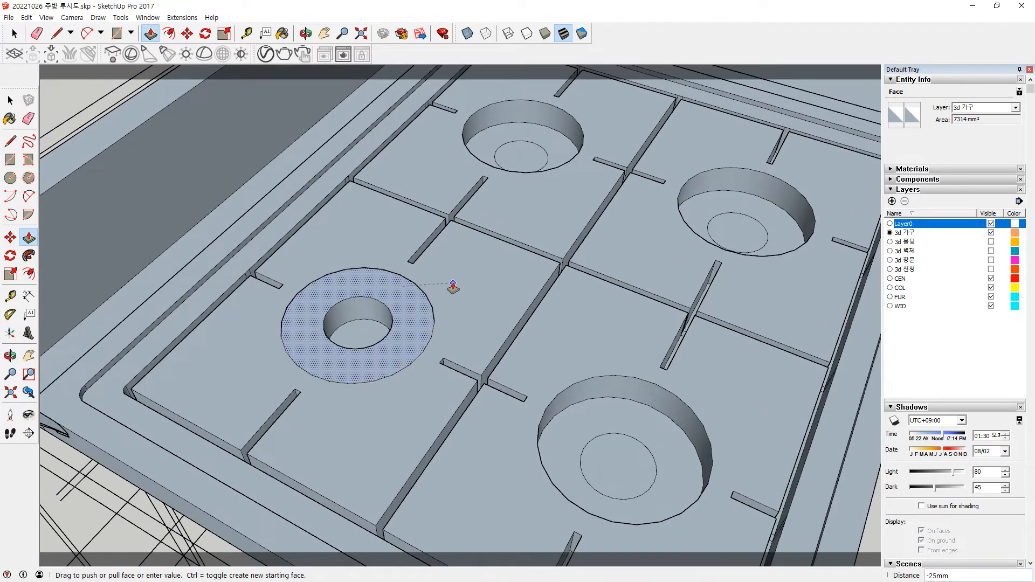
click(233, 275)
middle_drag(402, 342, 442, 299)
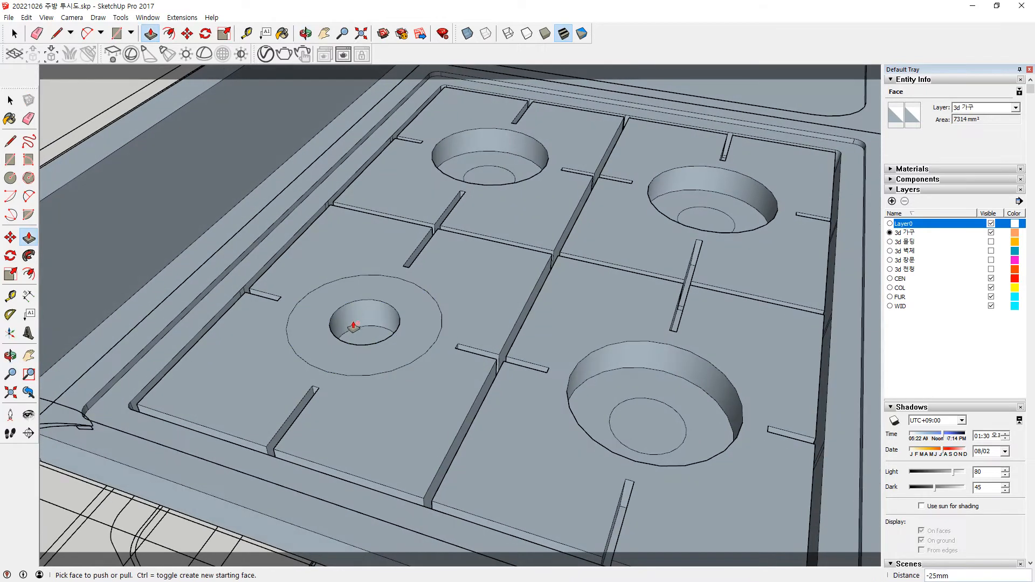
click(360, 339)
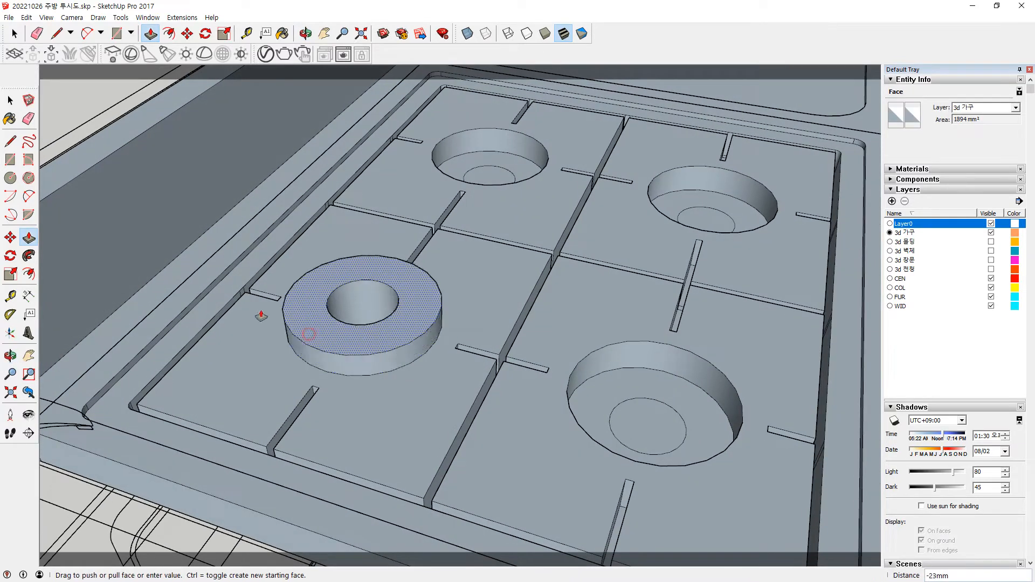
click(200, 285)
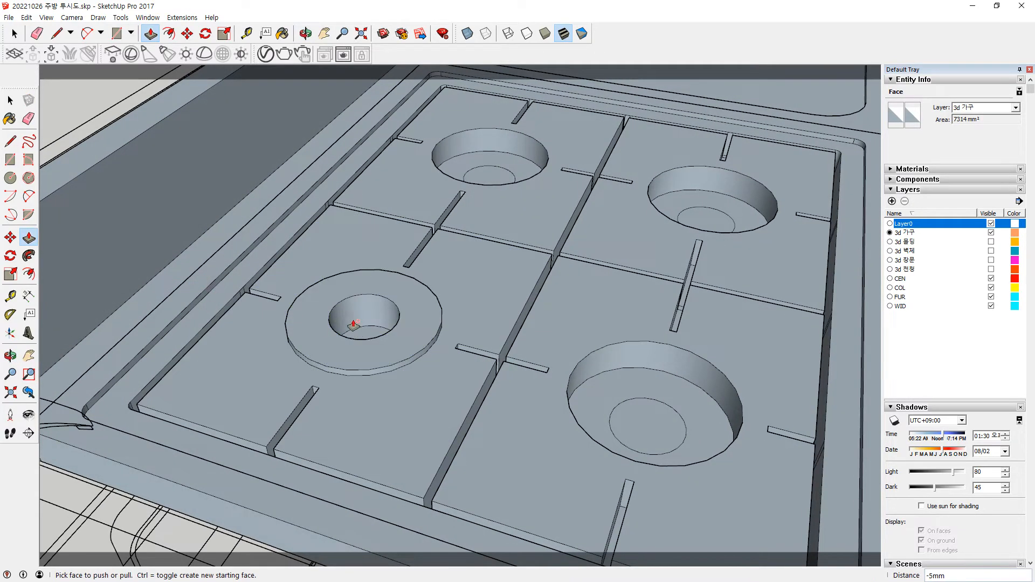
Raise the rear-left burner's inner disc so that it stands 5 mm above its ring.
click(362, 334)
click(205, 286)
click(351, 316)
text(5)
key(Return)
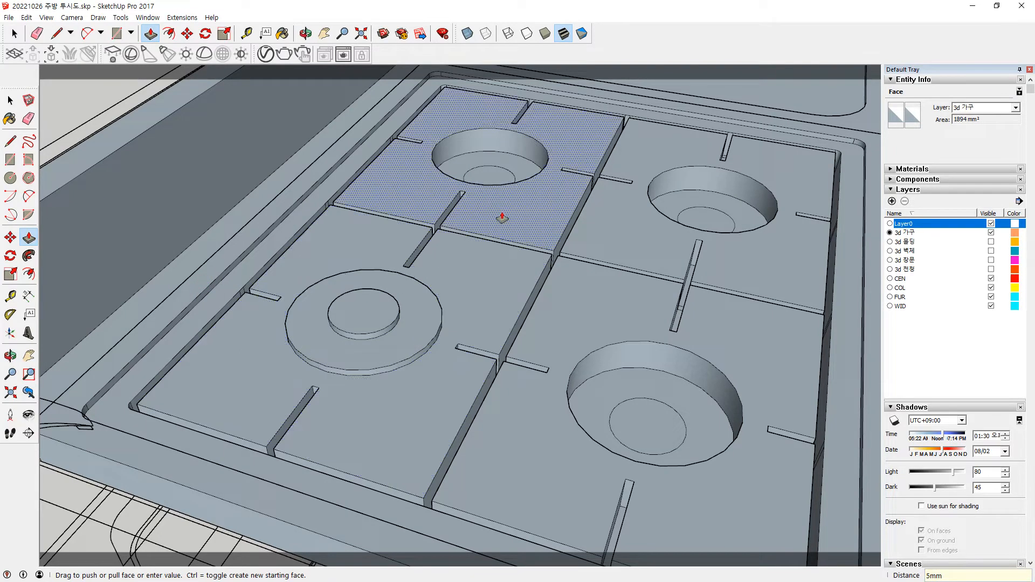
middle_drag(501, 220, 313, 180)
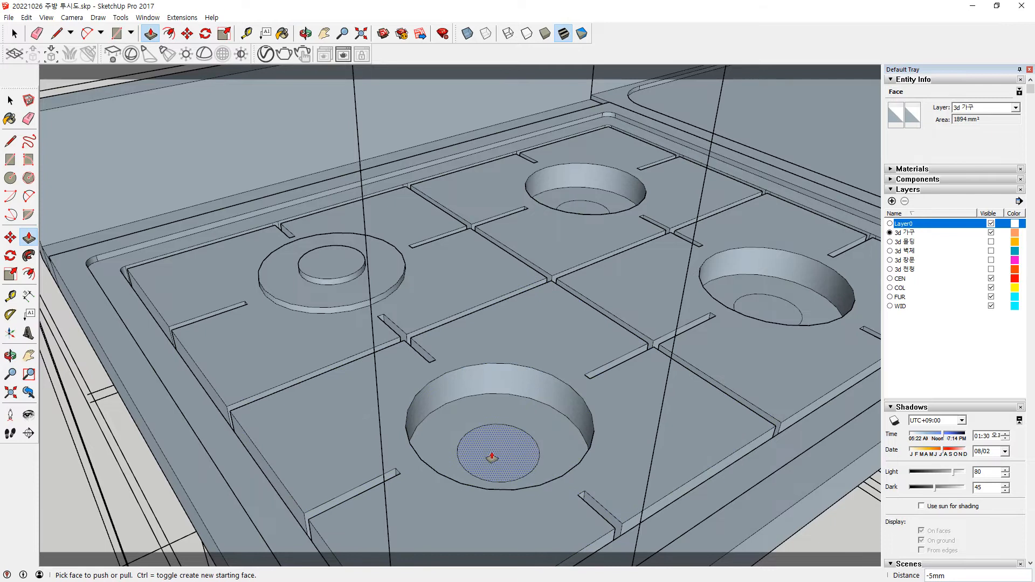
Raise the inner discs of the other three burners by 35 mm, level with the rear-left burner's disc.
click(339, 263)
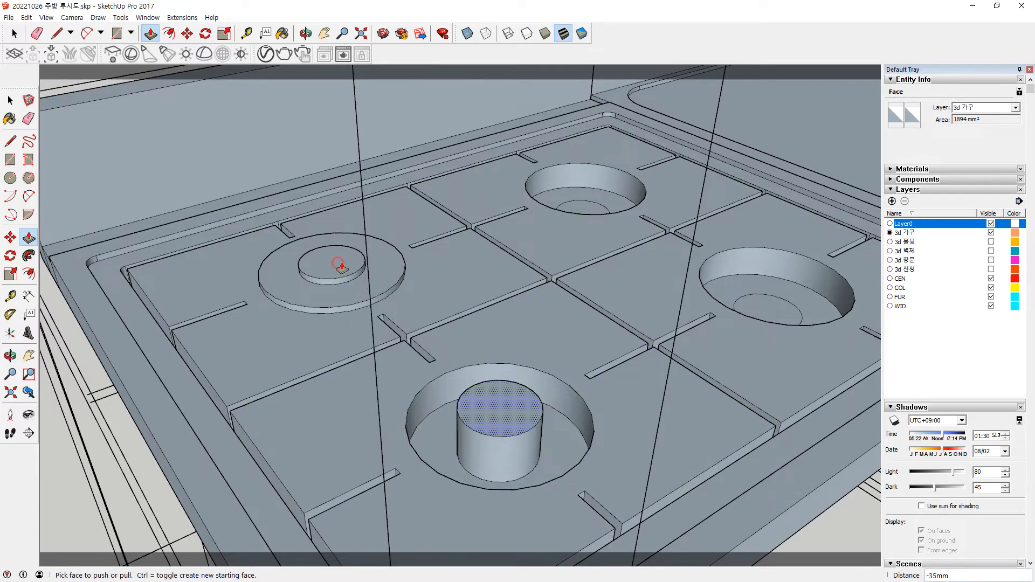
click(576, 205)
click(351, 262)
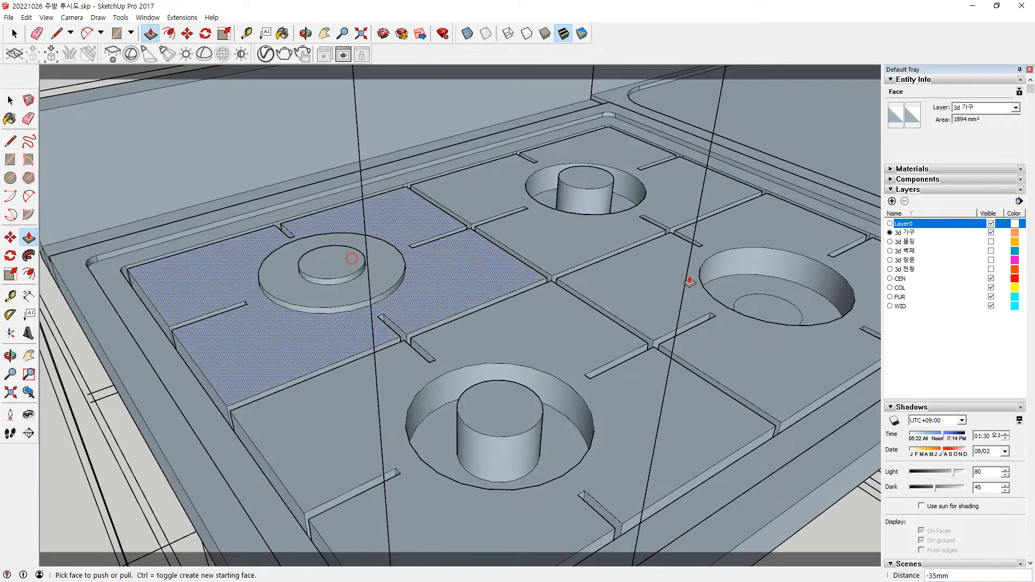
click(763, 307)
click(505, 424)
Raise the ring faces of the front-right and rear-right burners by 30 mm, level with the rear-left ring.
click(786, 330)
click(362, 294)
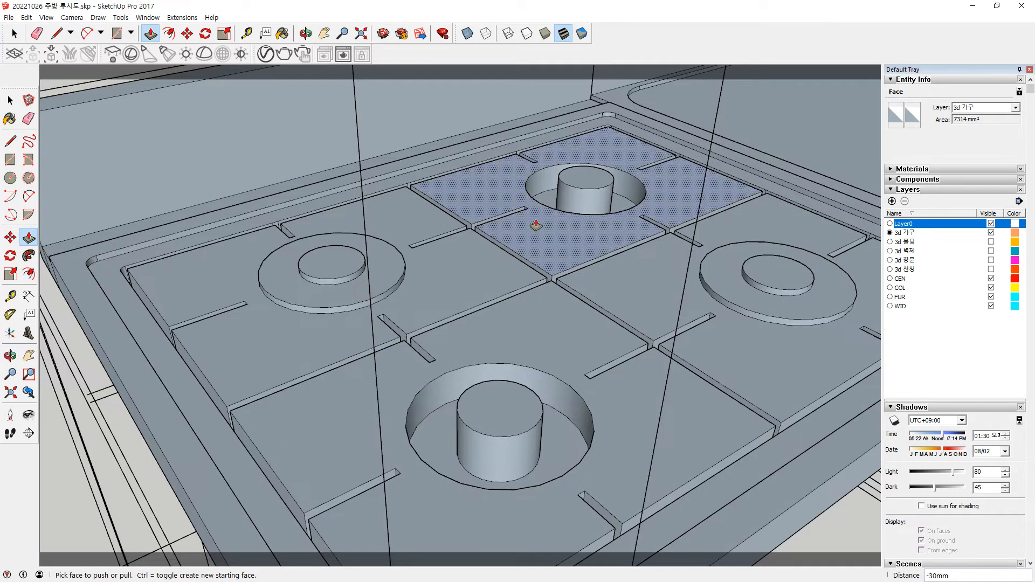
click(612, 199)
click(384, 268)
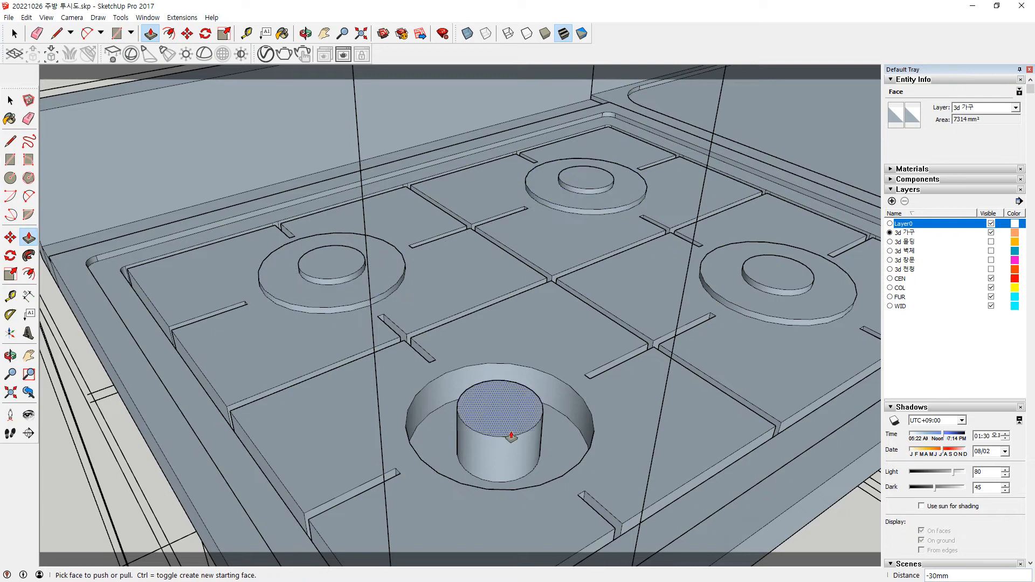
click(554, 444)
click(373, 295)
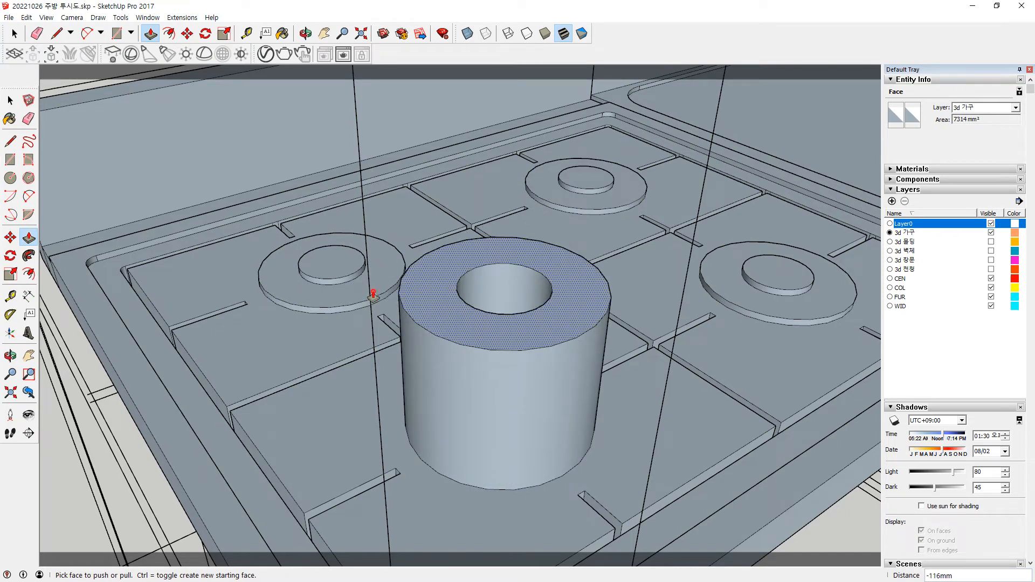
key(ctrl+z)
Raise the front-left burner's ring face by 30 mm, level with the rear-left ring.
click(563, 439)
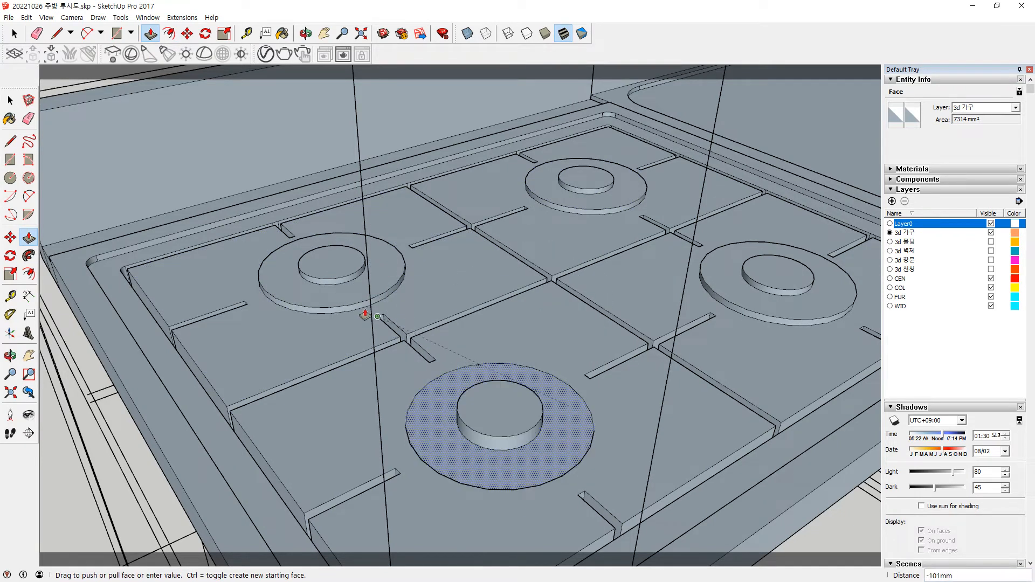
click(334, 294)
Raise the L-shaped grate frame segment at the rear-left corner by 25 mm, and further until it stands 15 mm above the panels.
middle_drag(351, 357, 334, 445)
scroll(211, 400, up, 3)
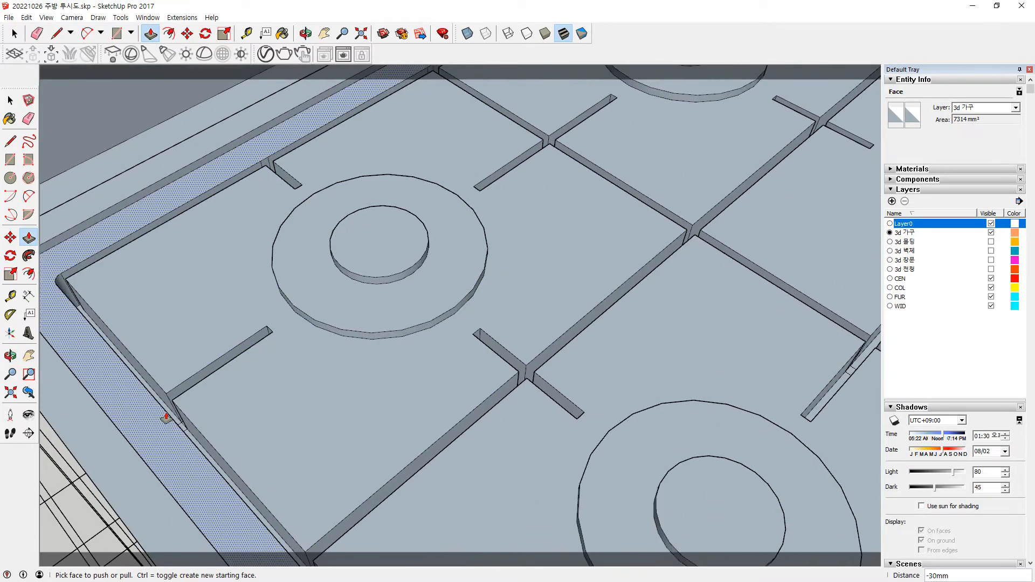
middle_drag(169, 420, 243, 495)
scroll(192, 464, up, 2)
click(194, 468)
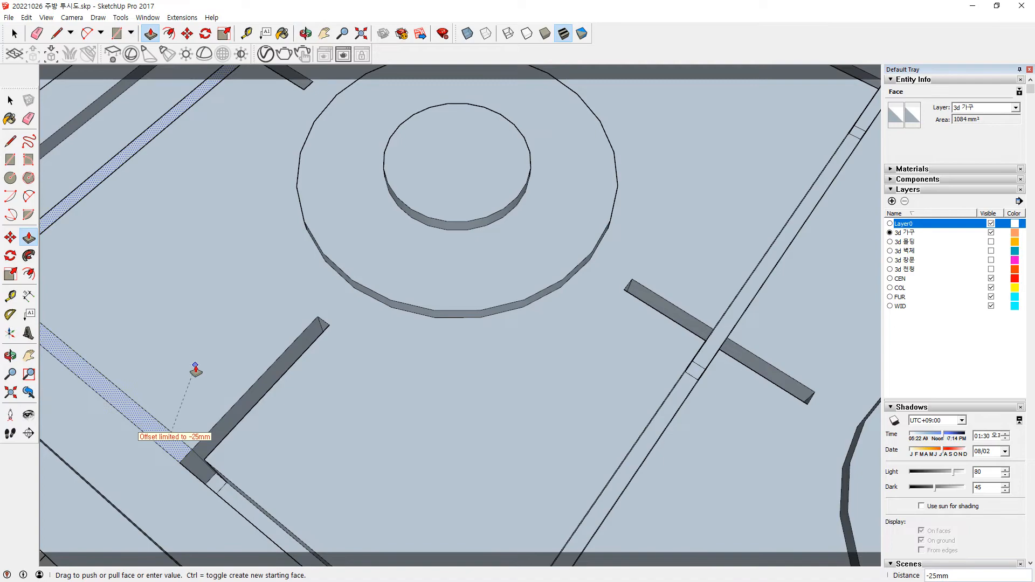
click(436, 201)
middle_drag(279, 342, 70, 226)
shift+middle_drag(213, 240, 337, 320)
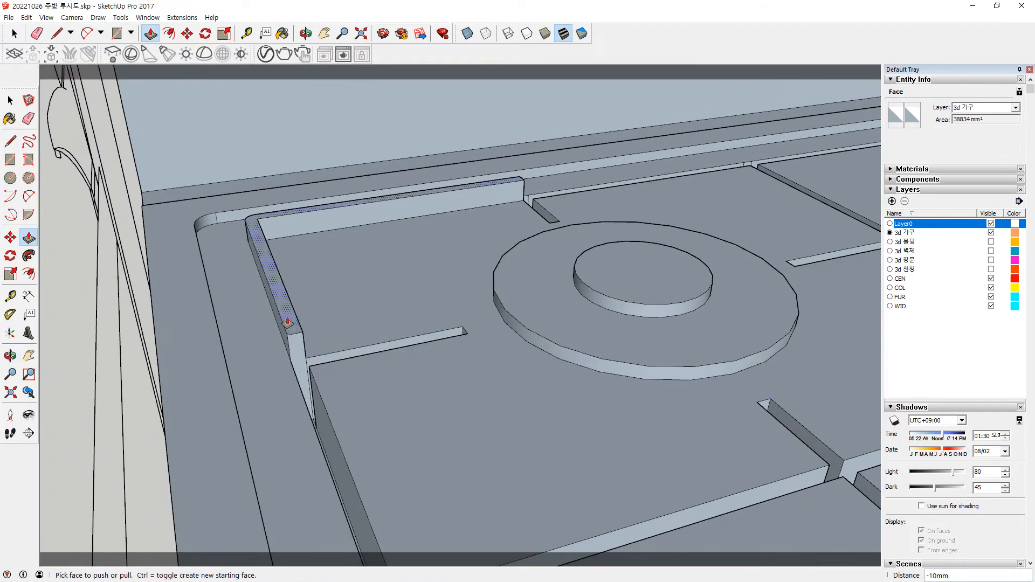
click(288, 323)
key(Return)
Raise the short grate bar on the rear-left burner's outer side level with the top of the corner segment.
middle_drag(396, 418, 589, 458)
scroll(525, 433, up, 1)
middle_drag(556, 417, 526, 435)
click(542, 454)
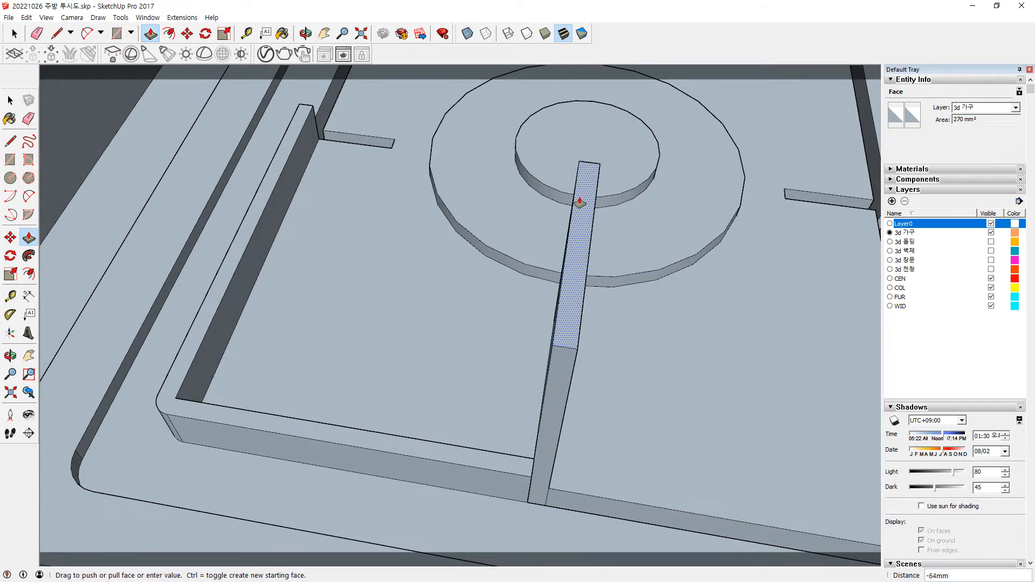
click(446, 457)
Raise the junction square beside that short bar and the next frame strip along the left side to the same top level.
middle_drag(446, 457, 215, 436)
scroll(238, 464, up, 3)
click(256, 498)
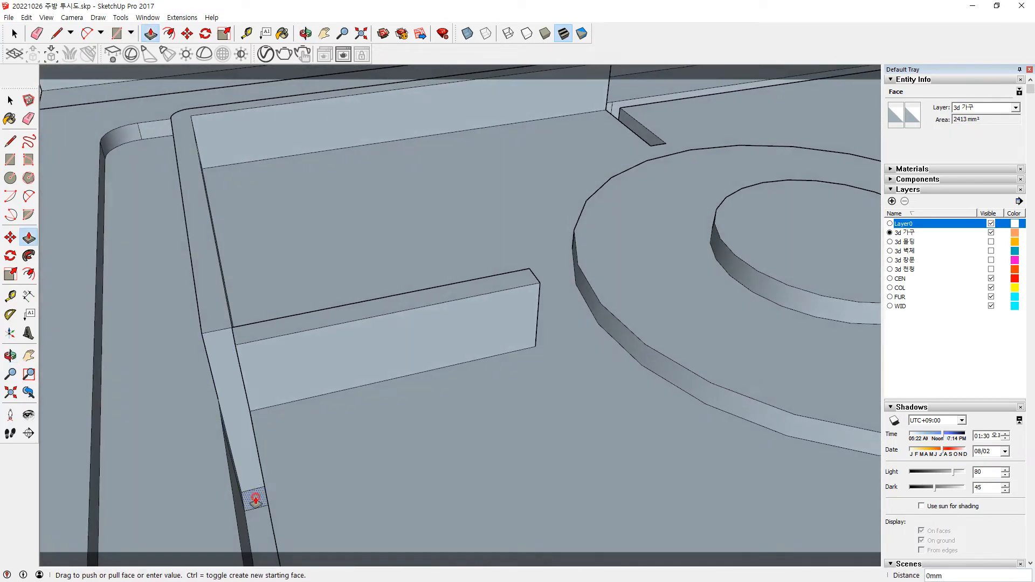
click(257, 330)
click(231, 410)
click(277, 323)
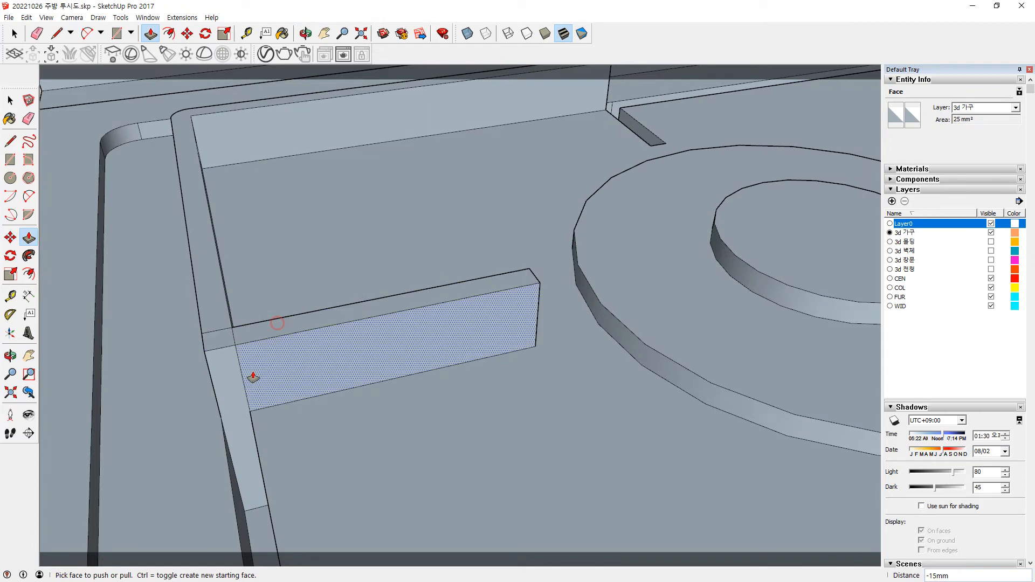
click(243, 469)
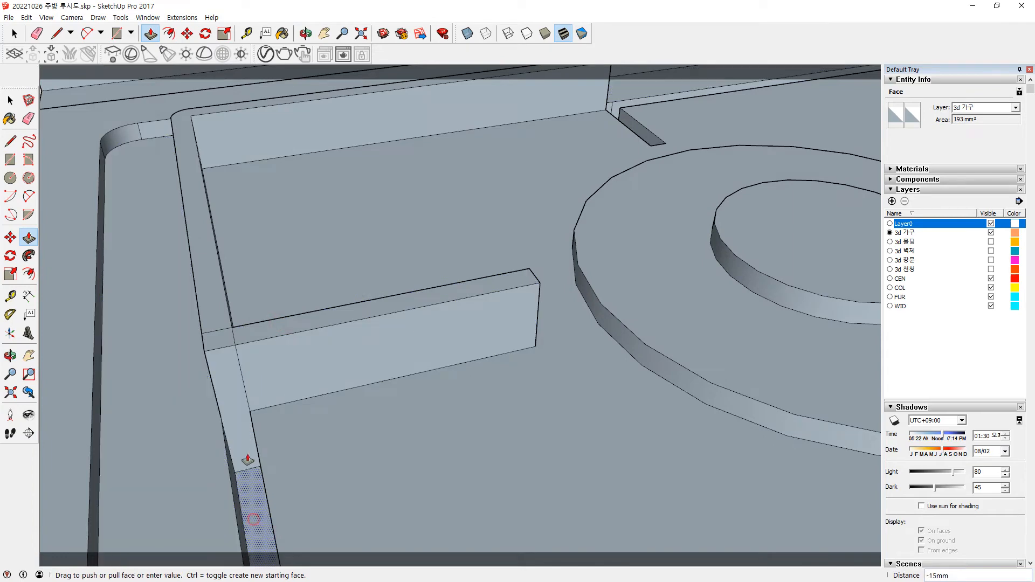
scroll(242, 369, down, 4)
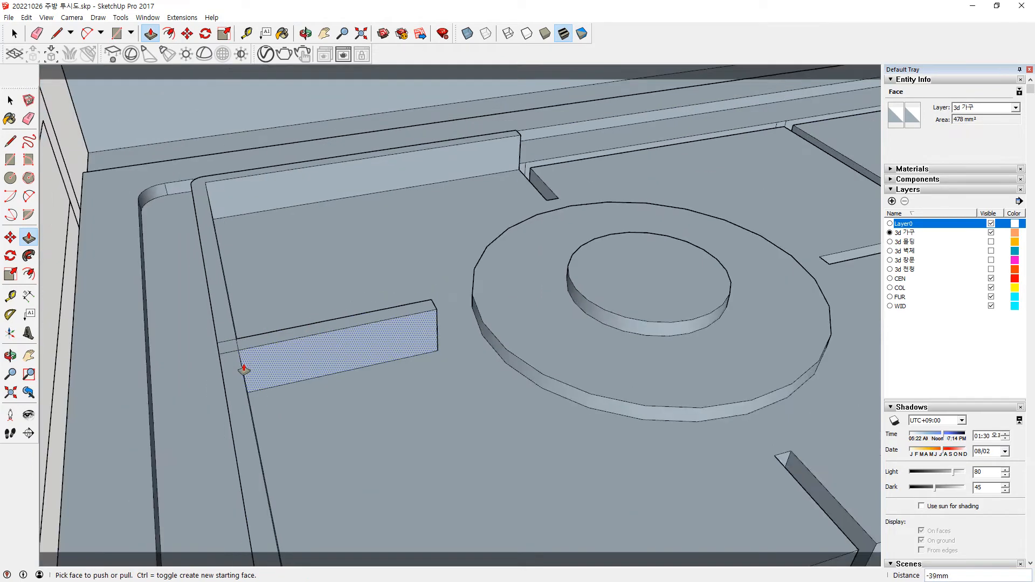
Raise the outer half of the dividing strip between the rear-left and front-left panels level with the raised frame.
scroll(363, 488, down, 2)
shift+middle_drag(361, 509, 393, 430)
scroll(391, 420, up, 1)
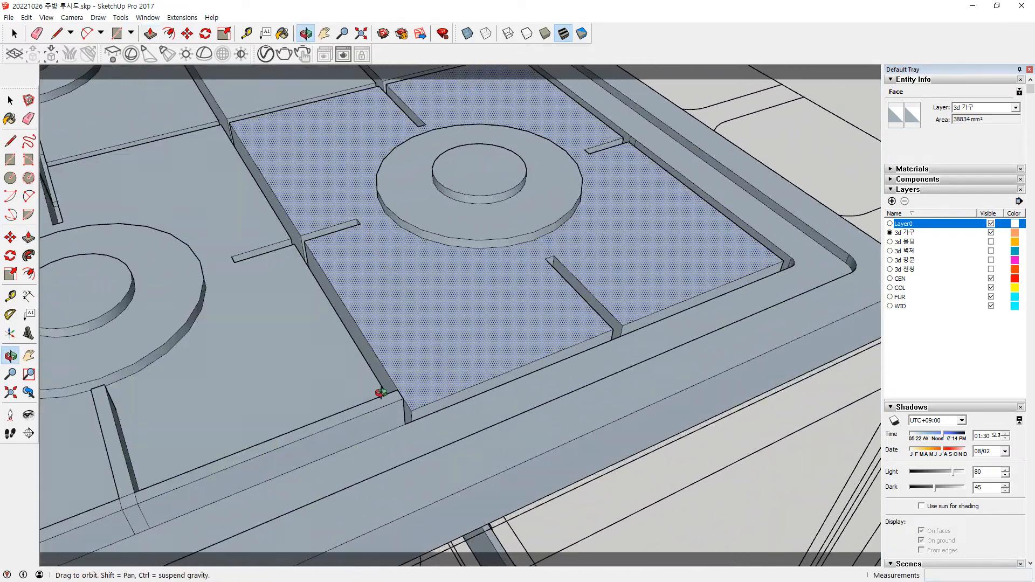
middle_drag(386, 377, 366, 421)
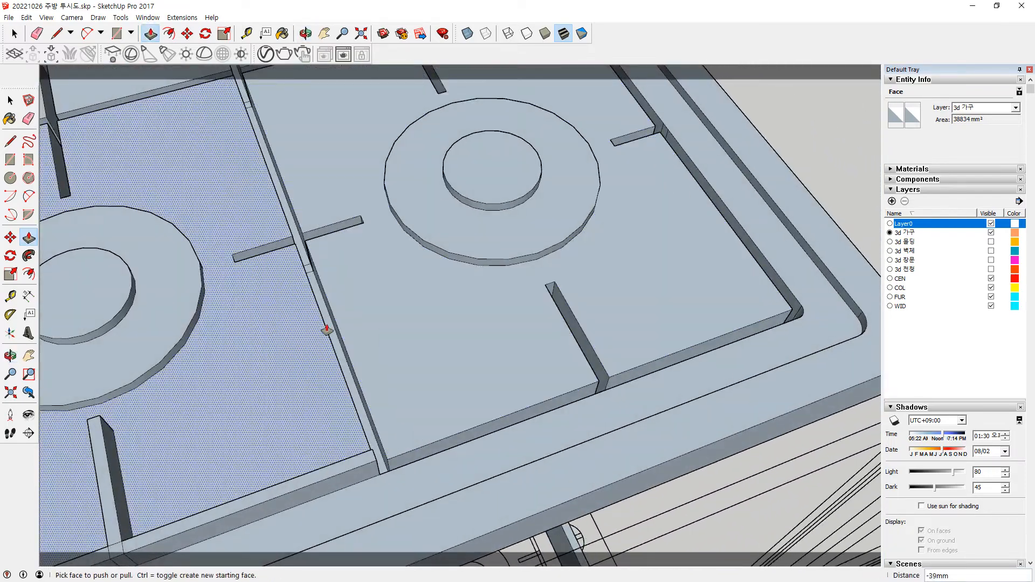
click(346, 461)
Raise the junction square at the divider's outer end and the adjoining left frame strip of the front-left panel to the frame's top.
scroll(392, 467, up, 2)
middle_drag(392, 468, 32, 398)
middle_drag(327, 218, 388, 255)
scroll(266, 263, up, 2)
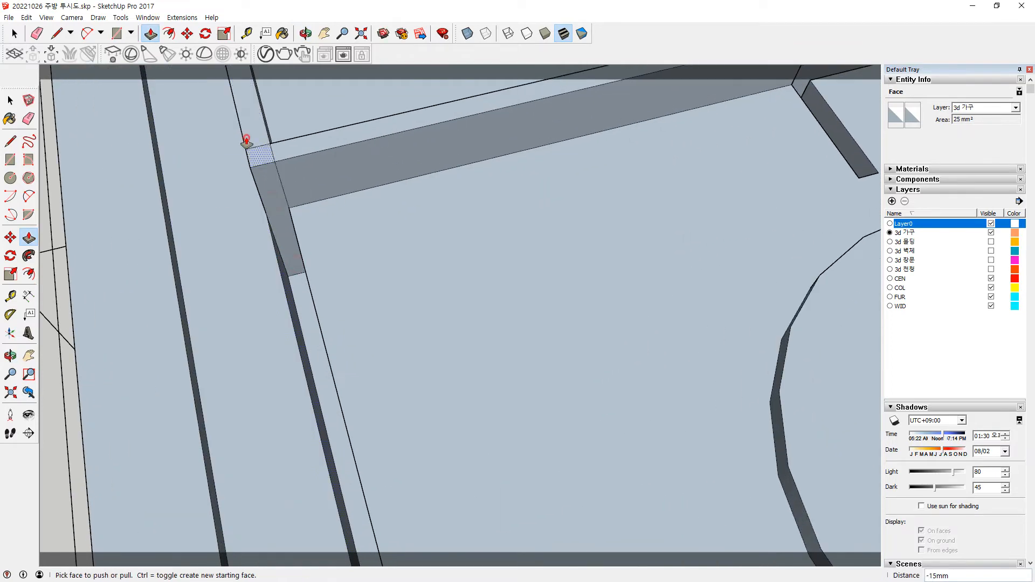
click(286, 277)
click(275, 222)
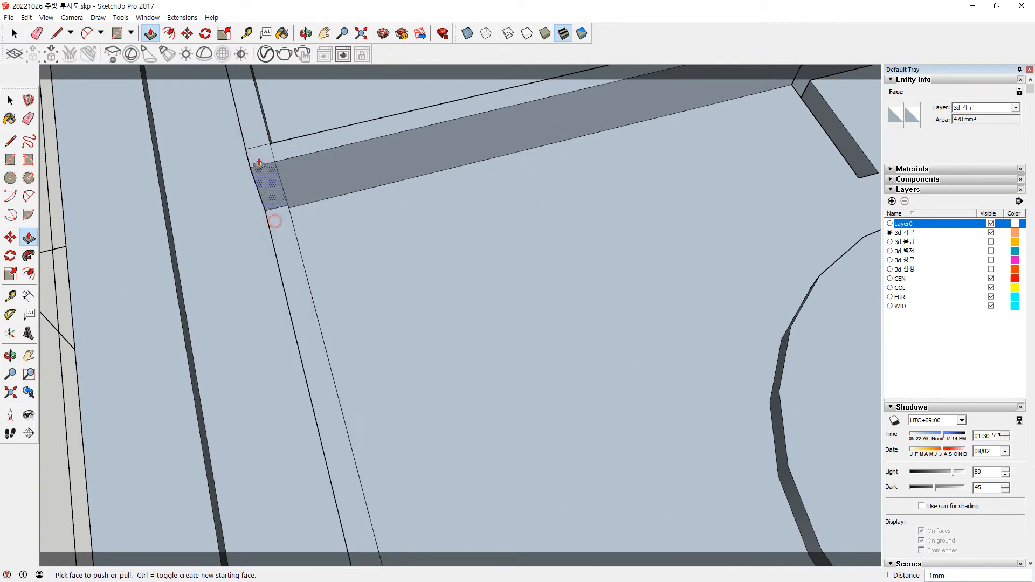
click(277, 217)
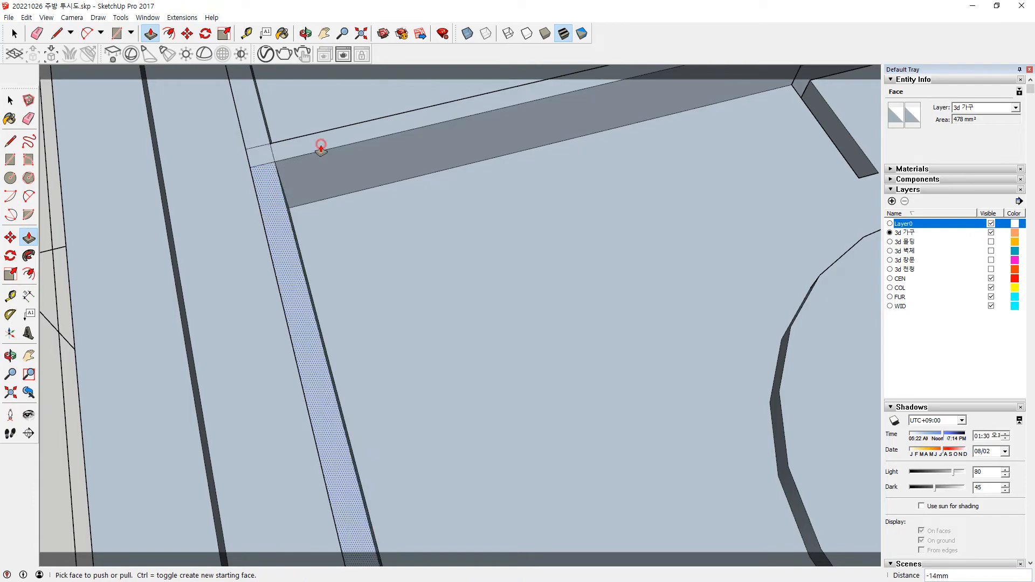
Raise the front-left burner's outer short grate bar 25 mm to the panel surface, plus 15 mm to the frame's top.
scroll(325, 231, down, 5)
middle_drag(319, 267, 760, 319)
scroll(351, 315, up, 3)
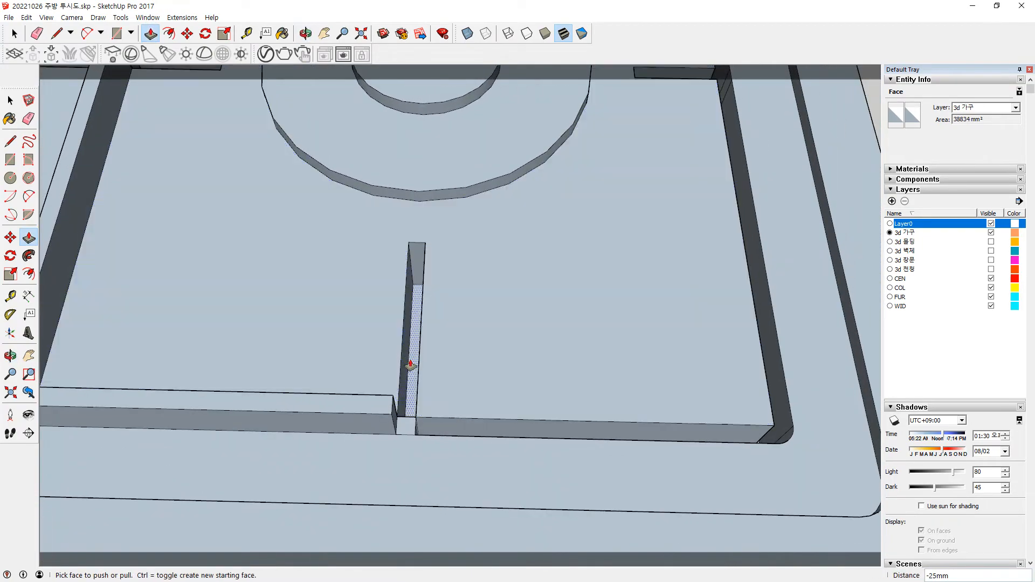
click(402, 424)
double_click(408, 410)
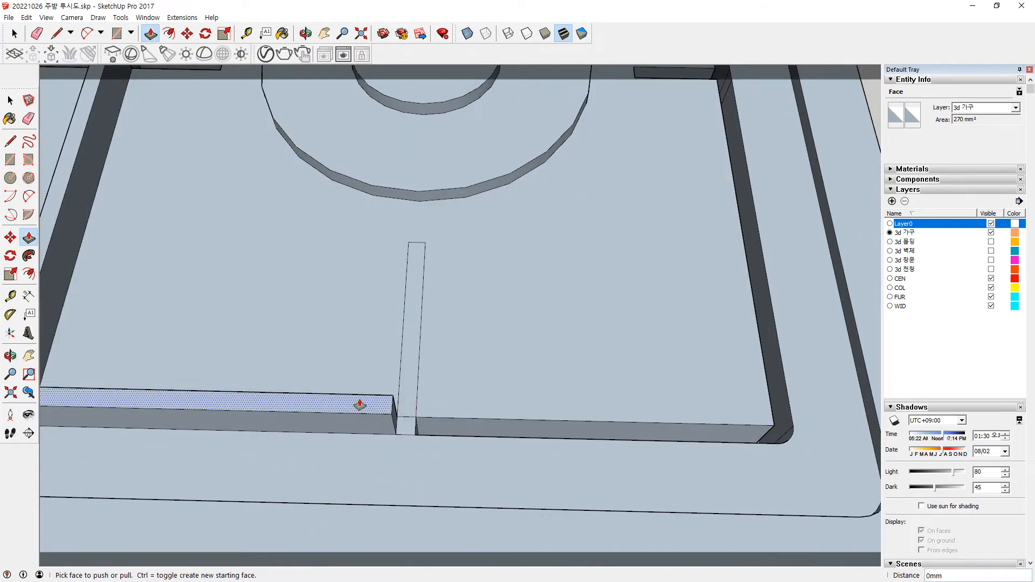
click(381, 399)
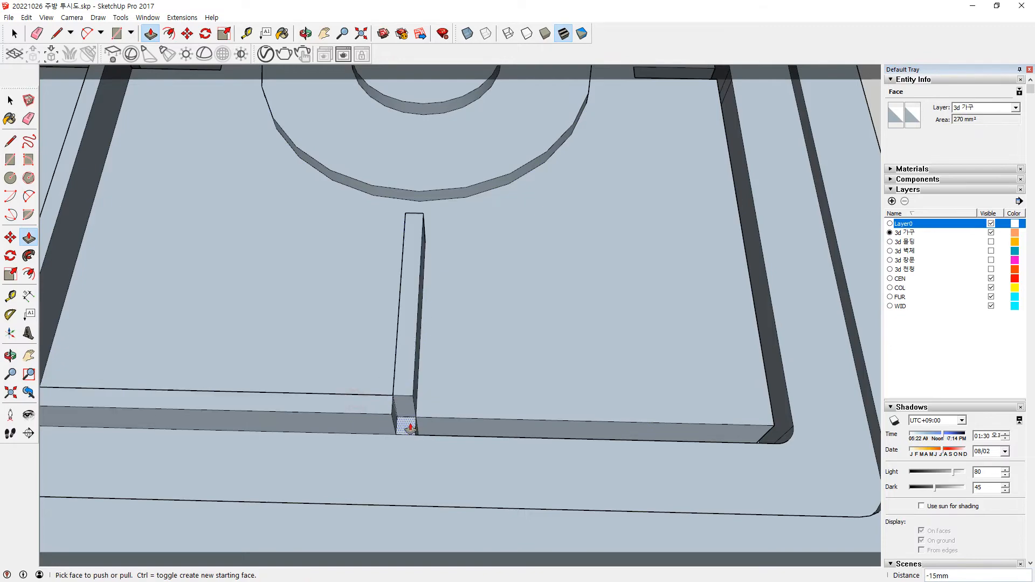
Raise the junction square beside the front-left short bar and the L-shaped front-left corner segment to the frame's top level.
middle_drag(524, 441, 309, 377)
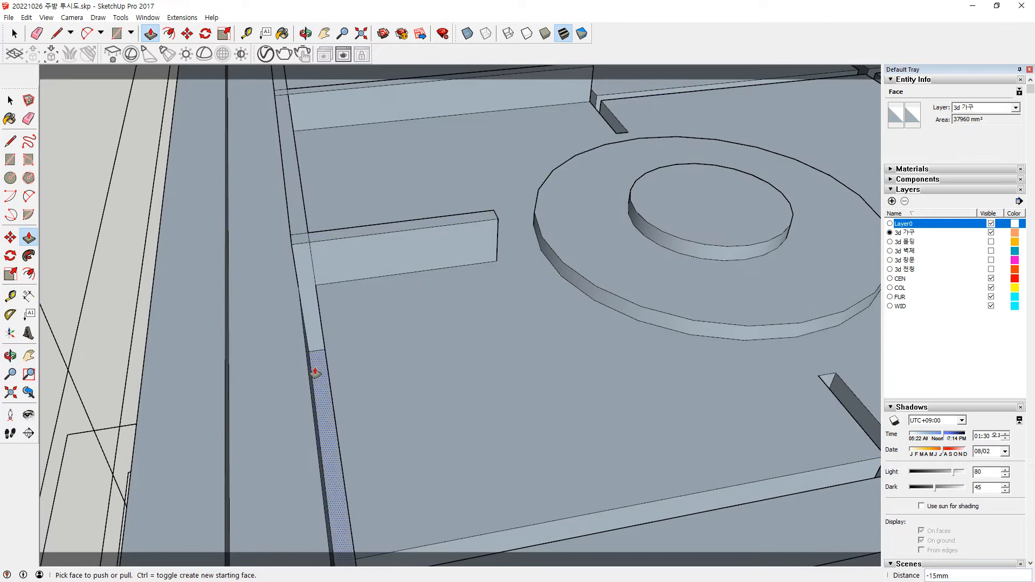
click(318, 307)
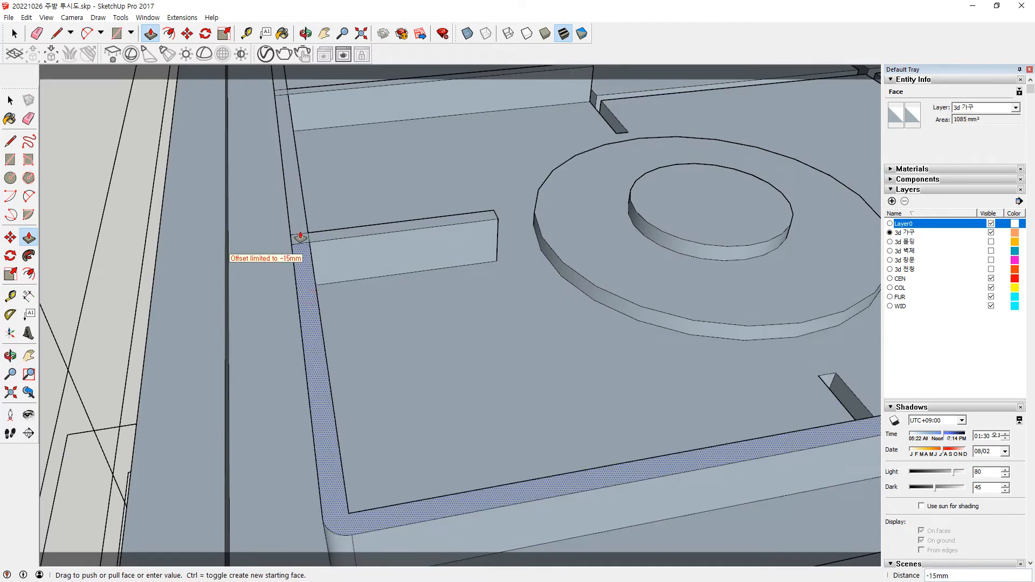
click(300, 237)
Raise the rear junction square and the remaining rear frame strip of the rear-left panel level with the corner segment.
scroll(363, 295, down, 3)
middle_drag(527, 266, 442, 323)
middle_drag(483, 224, 448, 377)
scroll(443, 381, up, 3)
scroll(446, 232, up, 1)
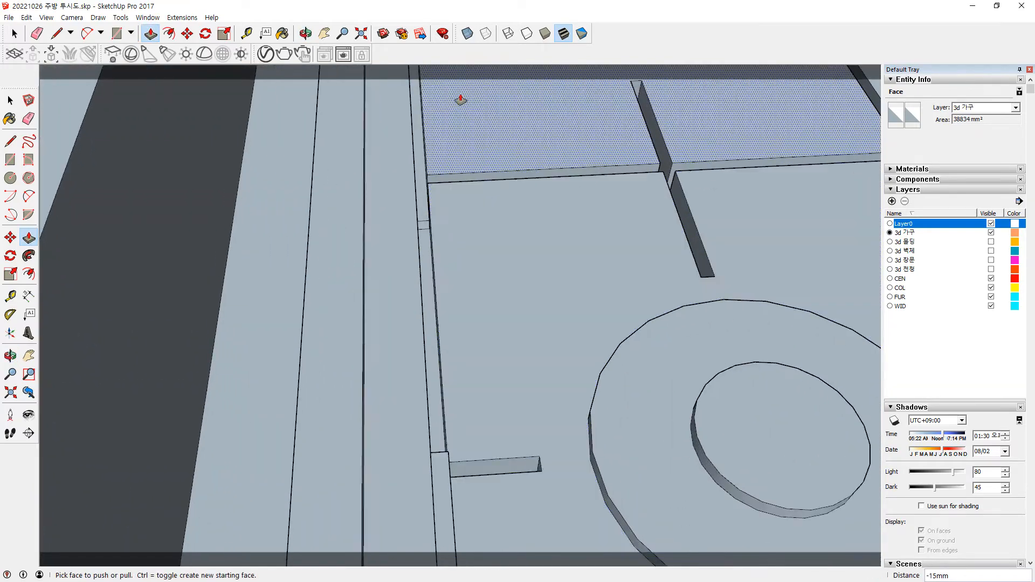
shift+middle_drag(460, 99, 408, 512)
middle_drag(318, 317, 846, 324)
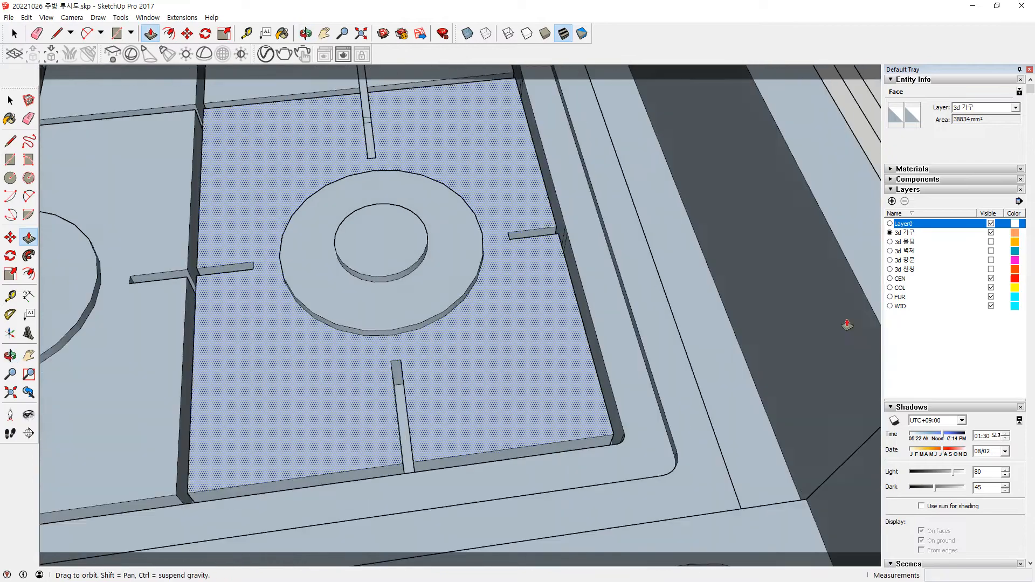
middle_drag(426, 345, 414, 572)
middle_drag(420, 270, 375, 363)
shift+middle_drag(441, 172, 469, 227)
key(p)
scroll(410, 323, up, 4)
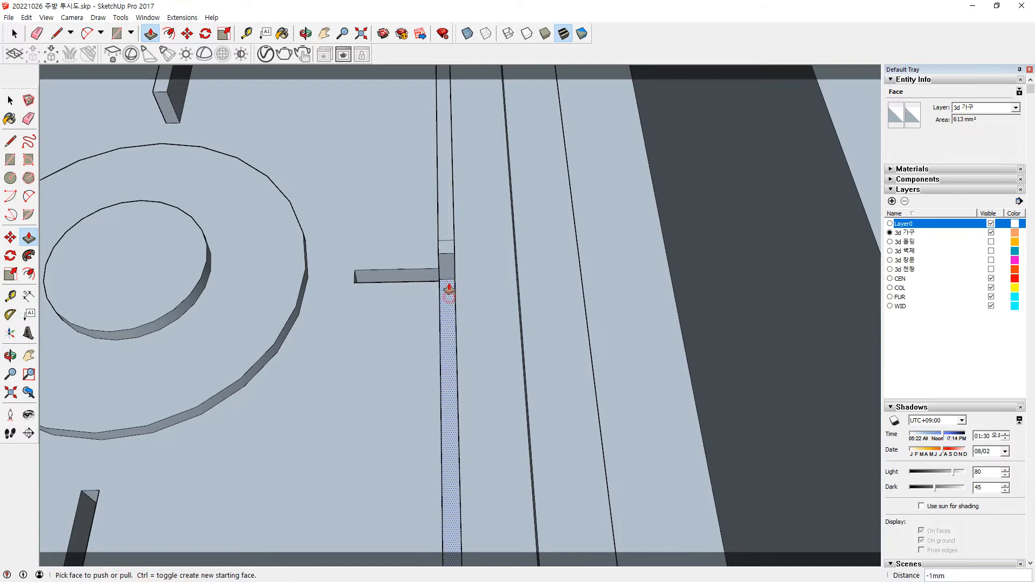
click(449, 289)
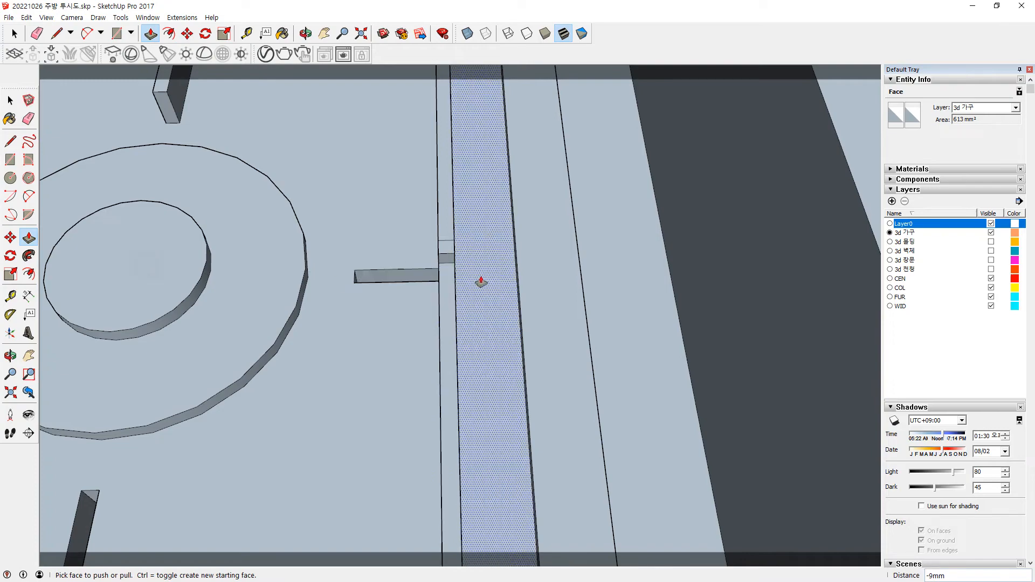
scroll(450, 217, down, 2)
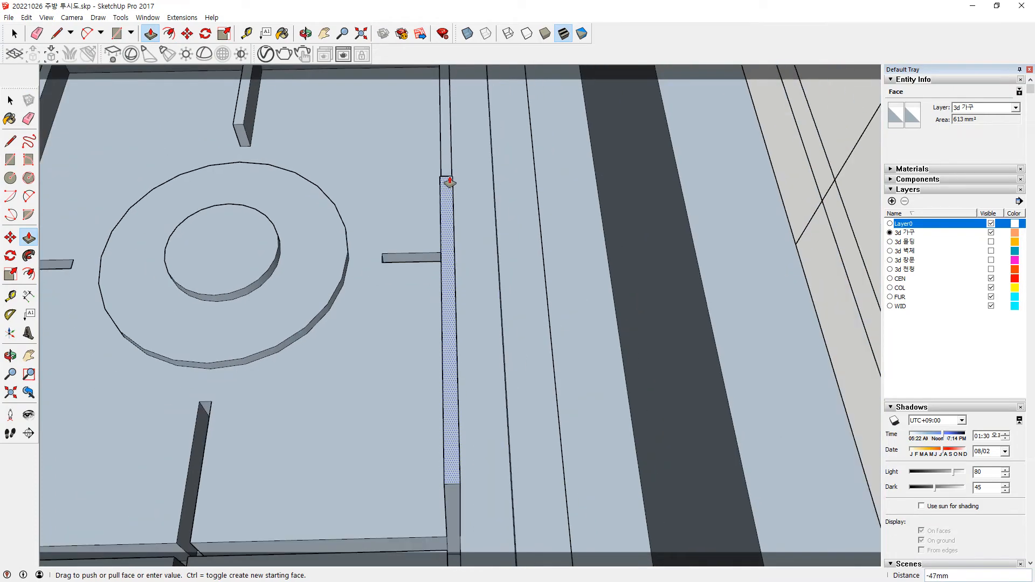
middle_drag(451, 259, 808, 277)
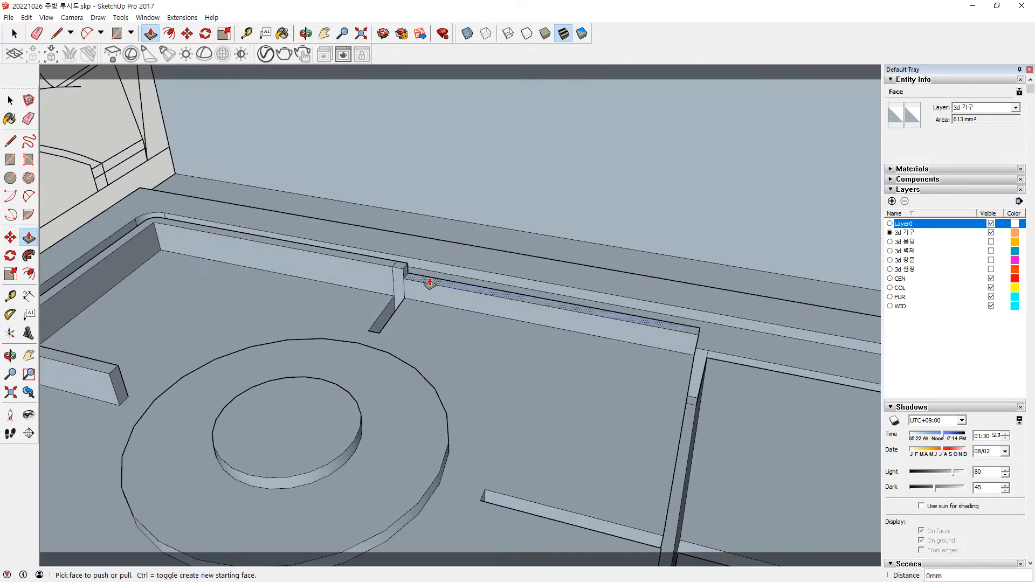
click(395, 263)
Raise the junction square at the centre divider's rear end and the first rear frame strip of the rear-right panel to the frame's top.
middle_drag(672, 375, 652, 377)
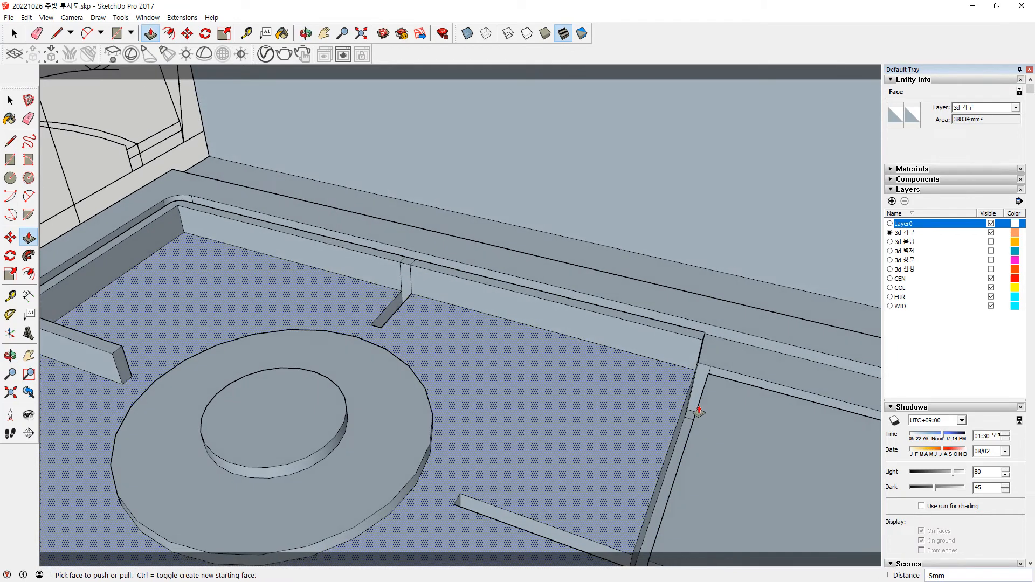
click(668, 345)
click(683, 342)
middle_drag(683, 343, 464, 280)
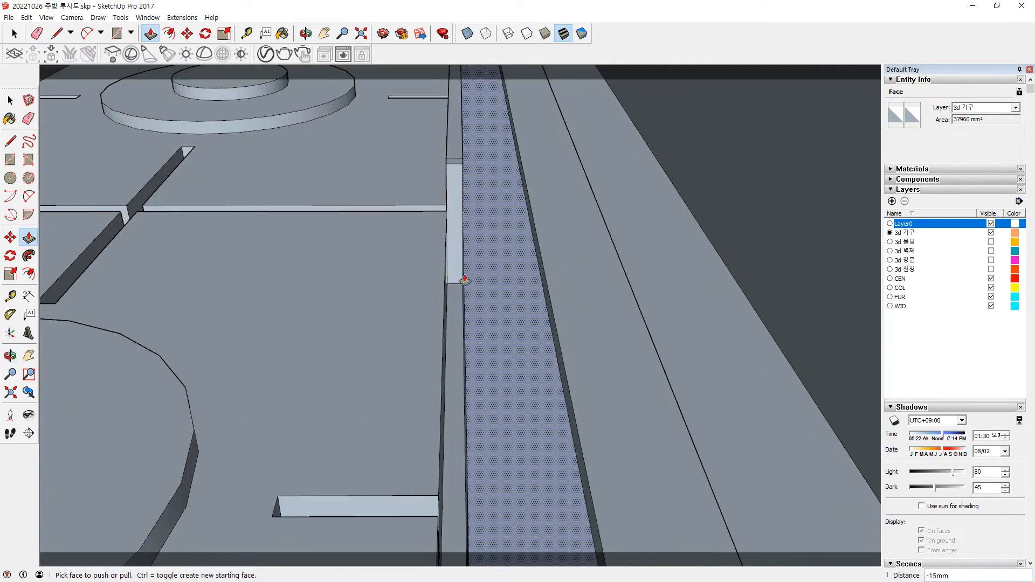
click(455, 291)
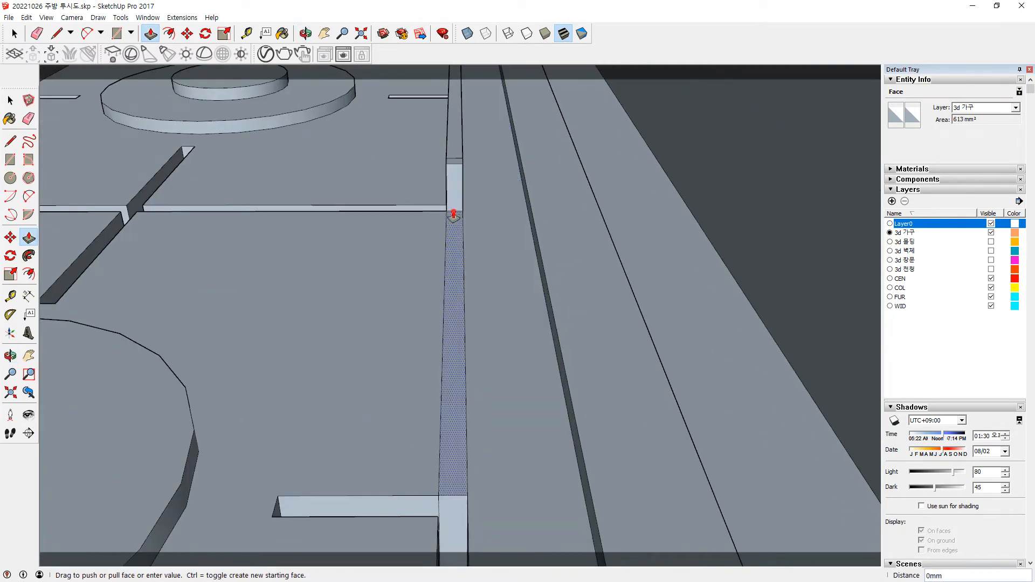
middle_drag(450, 200, 454, 419)
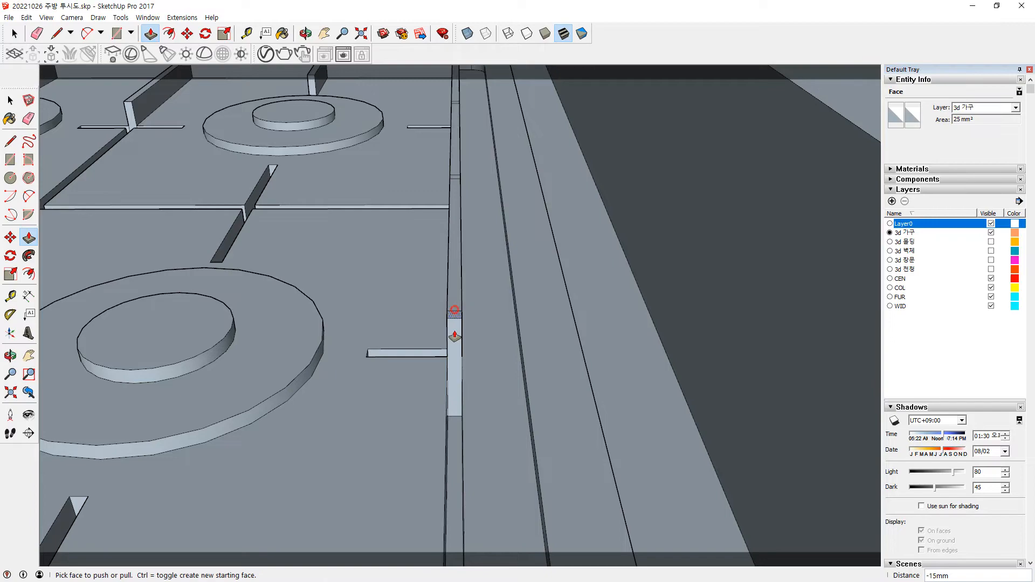
Raise the L-shaped rear-right corner segment of the grate frame to the frame's top level.
click(451, 430)
click(452, 336)
click(453, 367)
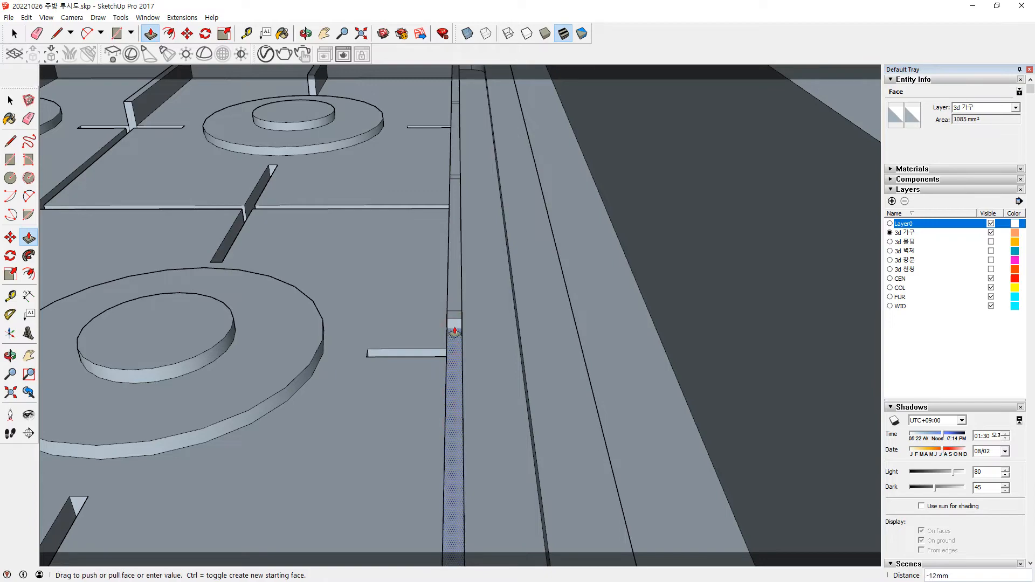
click(454, 319)
Raise the rear-left panel's short grate bar on the rear frame to the frame's top level.
scroll(434, 355, down, 4)
middle_drag(438, 431, 587, 436)
middle_drag(488, 329, 609, 407)
scroll(358, 224, up, 6)
middle_drag(335, 208, 396, 367)
scroll(331, 218, up, 3)
middle_drag(383, 210, 326, 255)
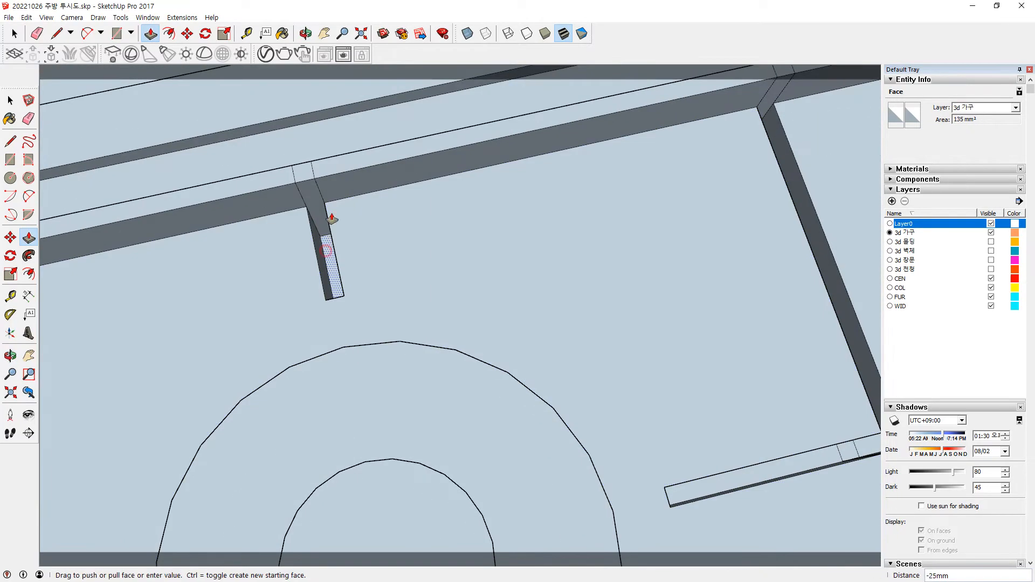
click(335, 177)
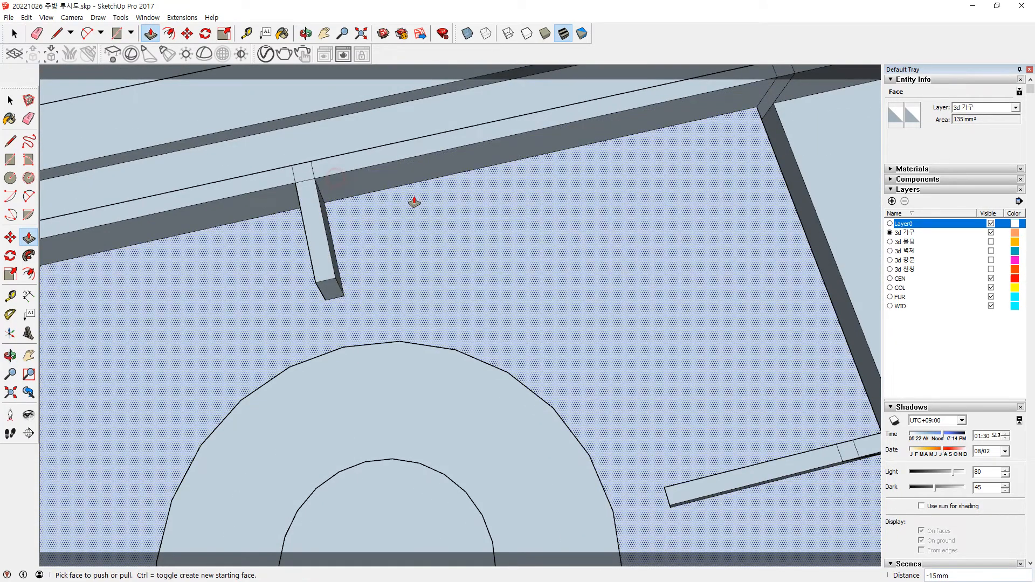
Raise the centre divider's outer segment between the rear frame and the rear crossing to the frame's top.
scroll(428, 232, down, 2)
shift+middle_drag(446, 246, 111, 293)
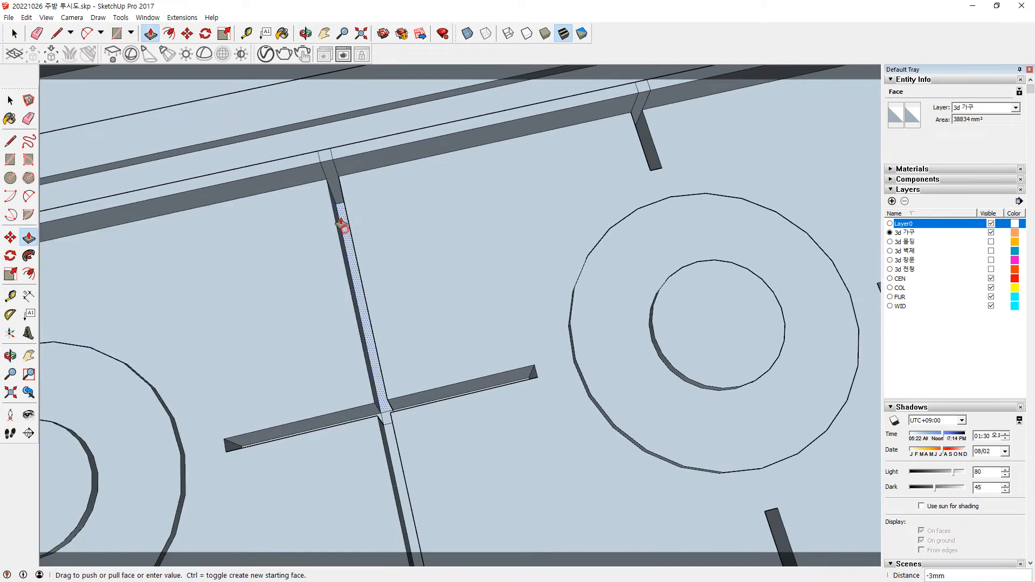
click(344, 231)
click(353, 162)
Raise the rear crossing's junction square 40 mm to the frame's top and bring its right arm to the same level.
middle_drag(363, 432, 452, 429)
scroll(501, 351, up, 2)
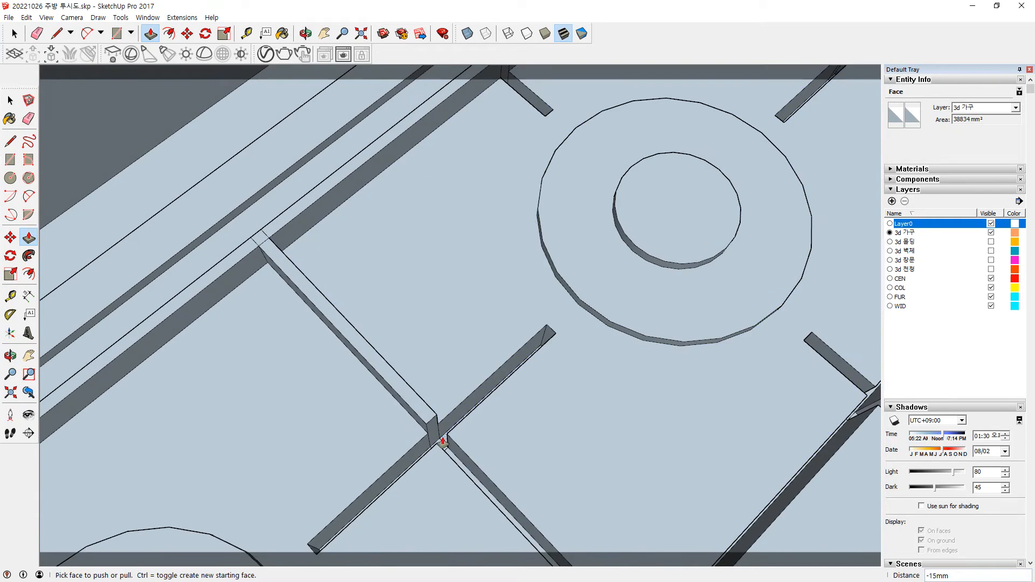
scroll(442, 446, up, 3)
click(441, 448)
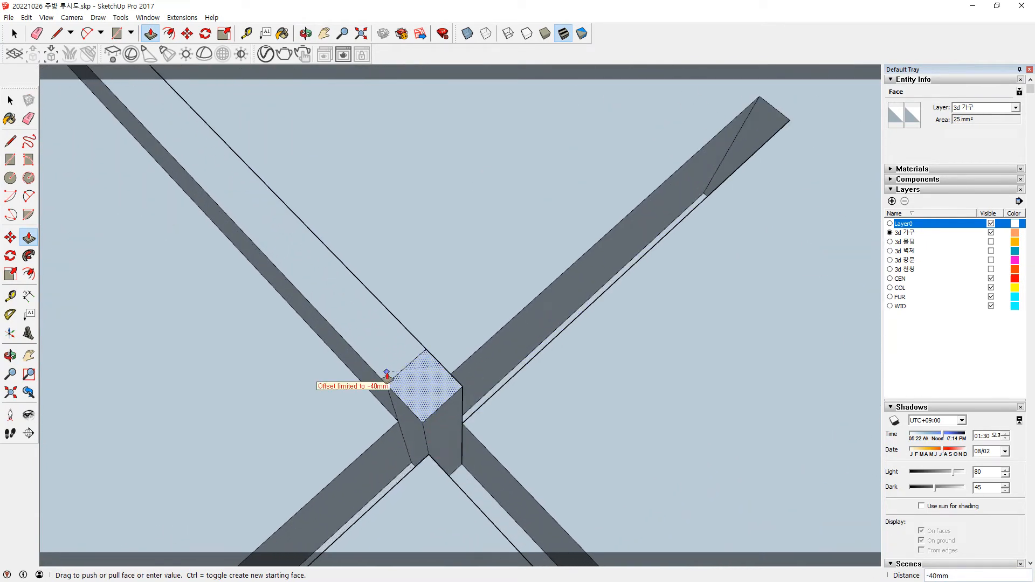
click(426, 388)
click(493, 394)
click(443, 382)
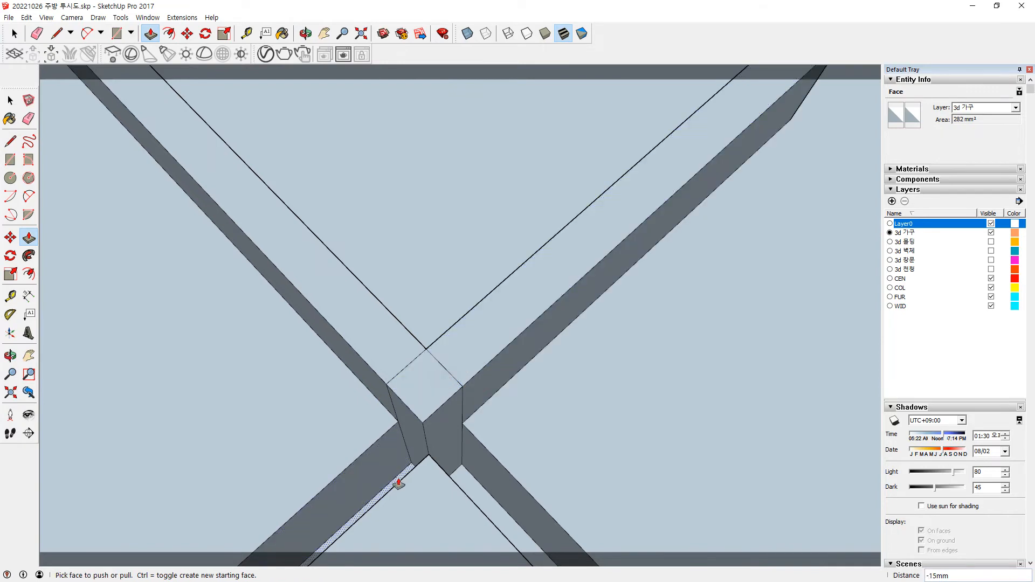
Raise the rear crossing's left arm and the centre divider's inner segment level with the junction square.
click(398, 484)
click(421, 396)
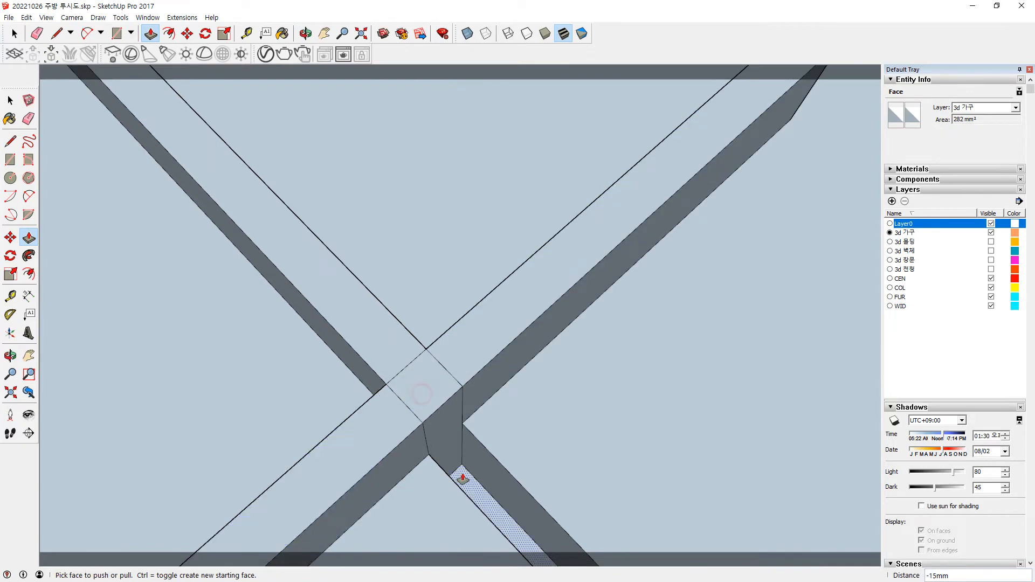
click(462, 478)
click(455, 452)
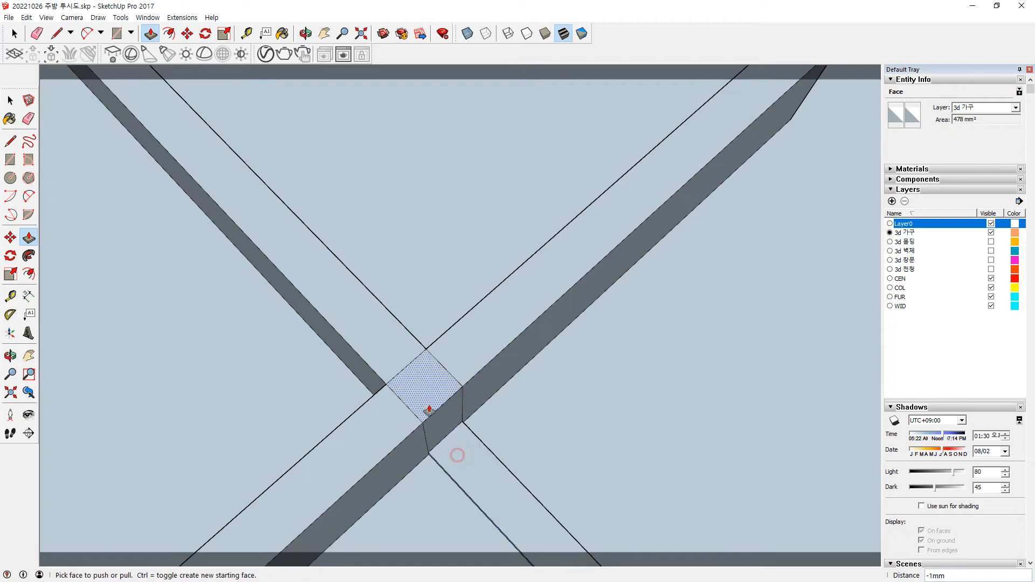
click(469, 454)
click(397, 415)
Raise the rear-right panel's short bar on the rear frame and the junction square on its right side to the frame's top.
scroll(406, 402, down, 3)
scroll(405, 402, down, 2)
shift+middle_drag(487, 443, 286, 555)
middle_drag(280, 248, 310, 291)
scroll(256, 277, up, 3)
click(269, 275)
shift+middle_drag(577, 156, 181, 474)
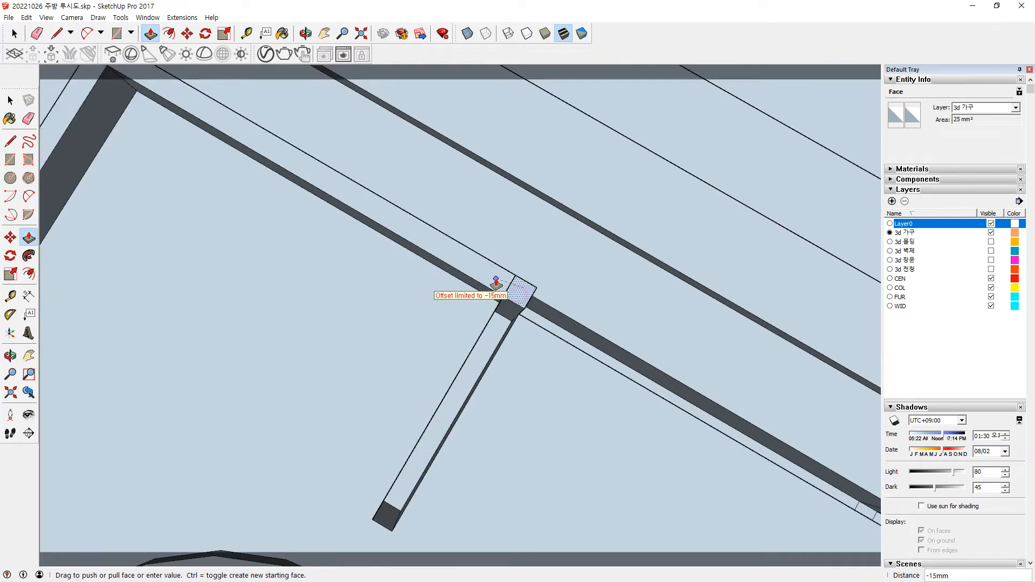
click(556, 330)
click(519, 301)
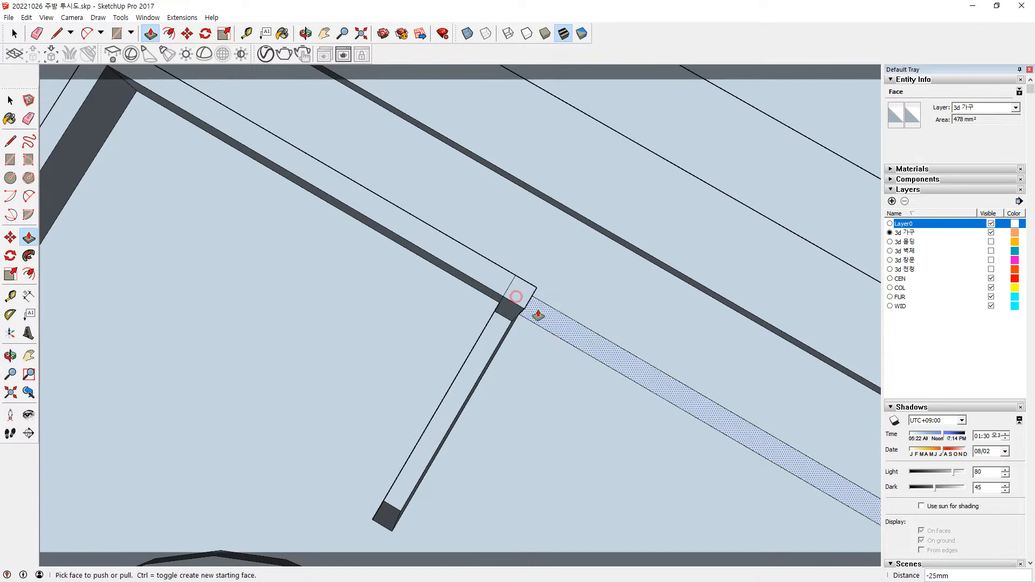
Raise the right frame strip running to the cross divider and the rear-right panel's side short bar to the frame's top.
click(537, 313)
click(517, 290)
click(500, 325)
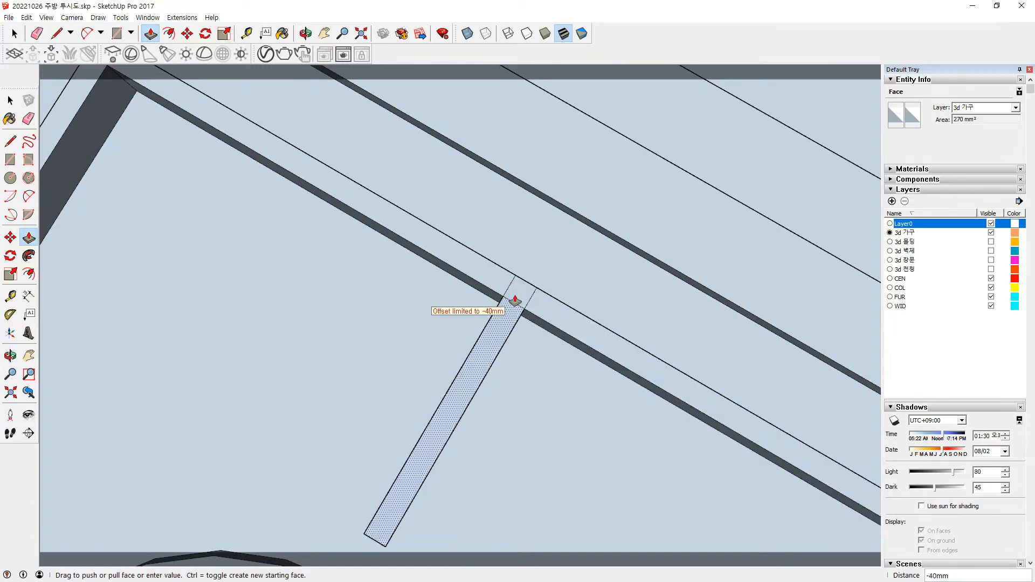
click(515, 301)
Raise the junction square at the cross divider's right end, with its adjoining frame strip and outer divider segment, to the frame's top.
scroll(508, 317, down, 4)
shift+middle_drag(431, 361, 167, 205)
scroll(371, 268, up, 4)
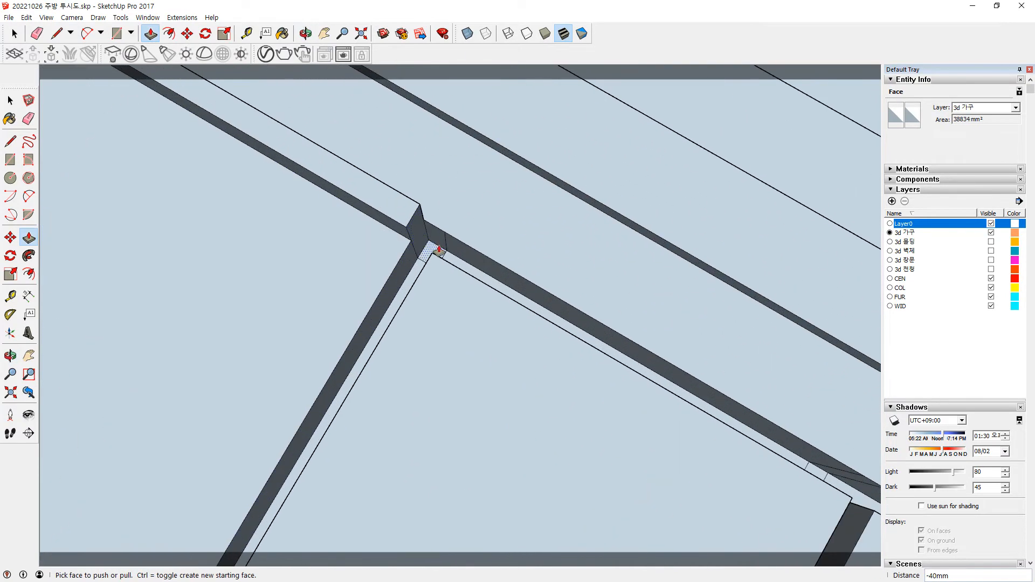
click(400, 220)
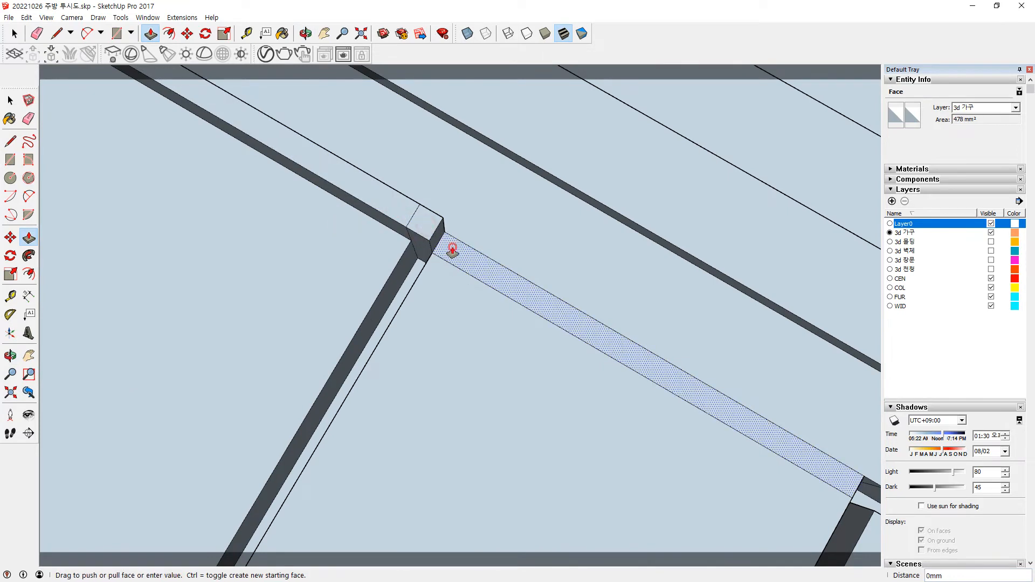
click(418, 227)
click(411, 277)
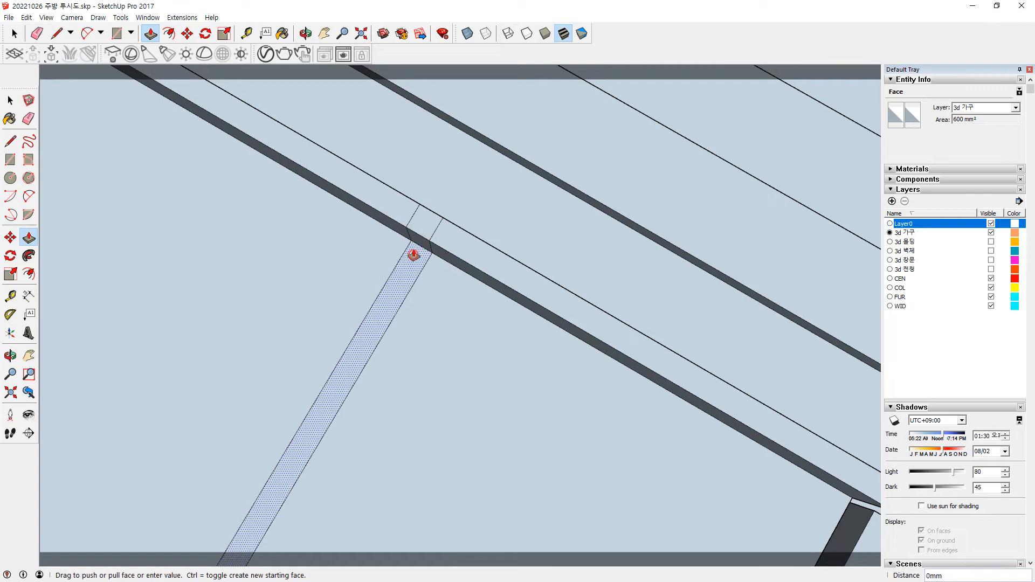
click(418, 234)
Raise the front-right panel's side junction square, L-shaped corner segment and side short bar to the frame's top.
scroll(416, 270, down, 5)
scroll(431, 172, up, 4)
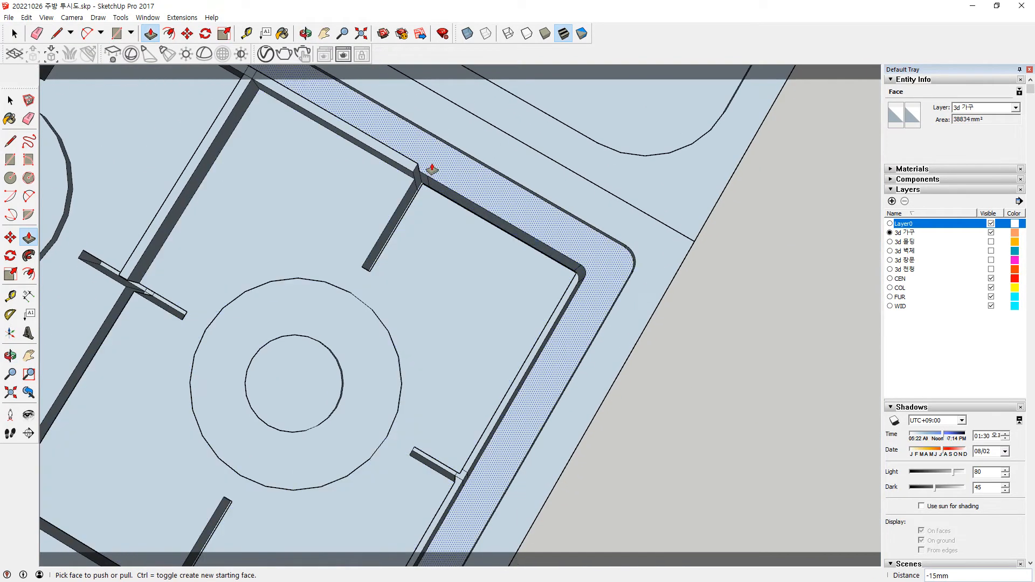
scroll(431, 172, up, 6)
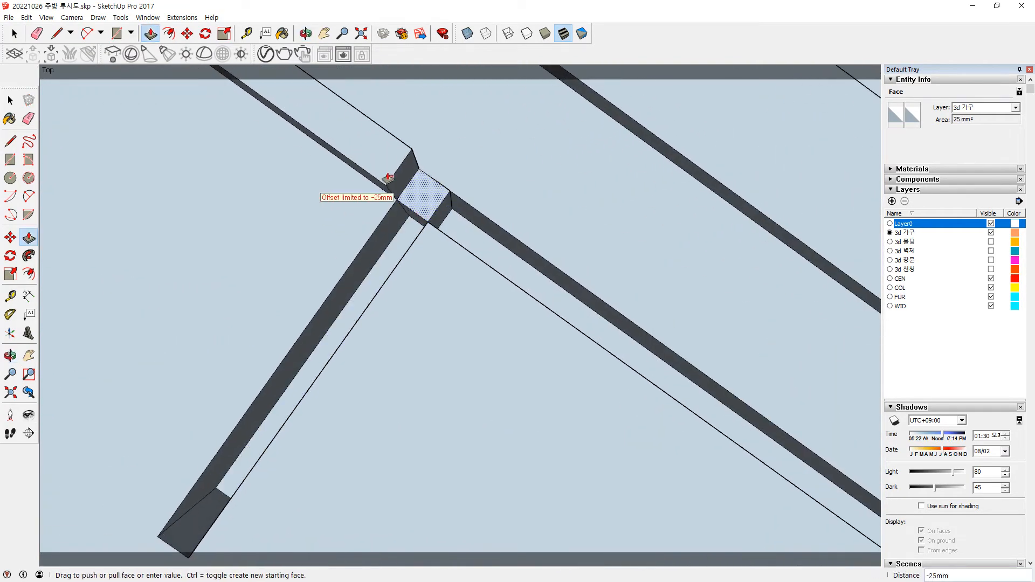
click(461, 218)
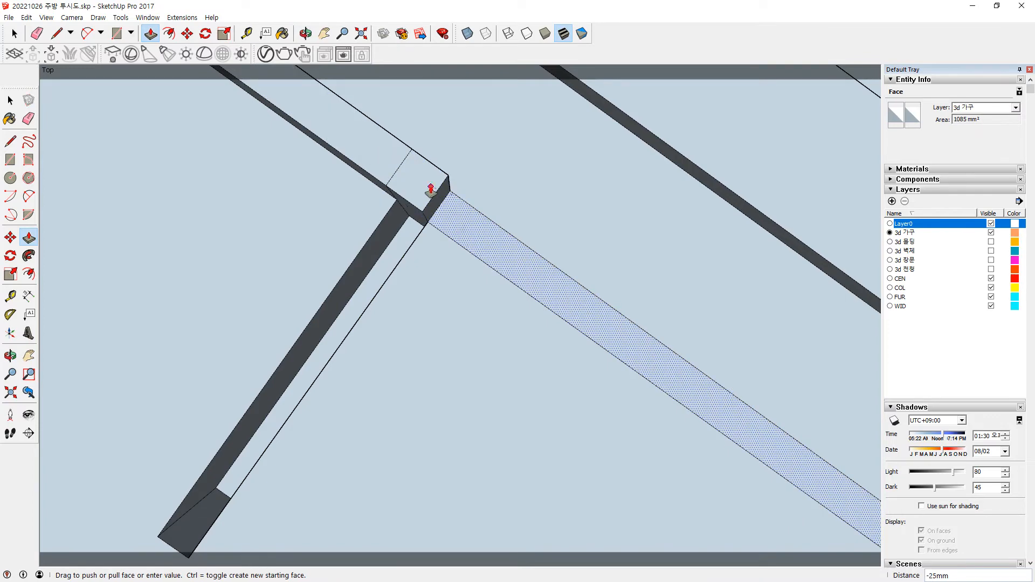
click(425, 178)
click(396, 250)
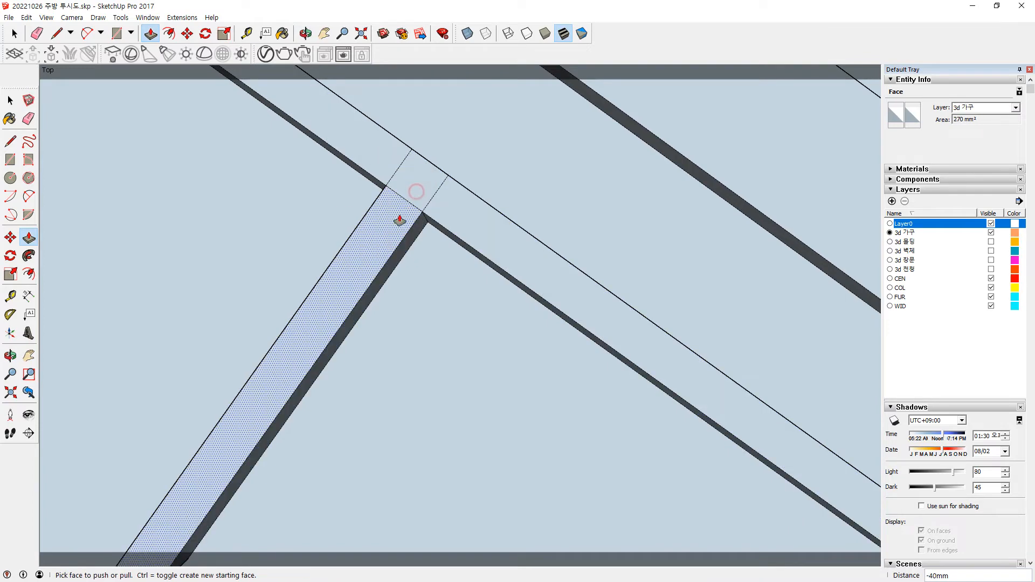
Raise the front-right panel's short grate bar on the front frame to the frame's top level.
scroll(396, 299, down, 7)
shift+middle_drag(496, 385, 415, 258)
scroll(418, 256, up, 2)
middle_drag(406, 328, 372, 85)
middle_drag(210, 435, 544, 479)
shift+middle_drag(385, 362, 129, 199)
scroll(335, 353, up, 2)
middle_drag(335, 354, 249, 527)
middle_drag(345, 385, 397, 375)
click(390, 359)
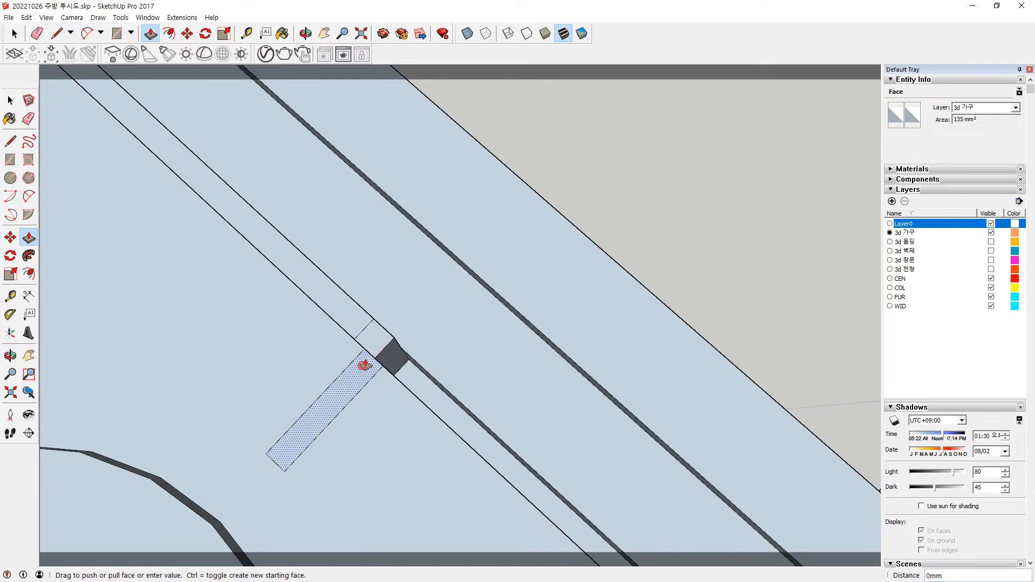
click(387, 362)
Raise the front frame strip between the front-right short bar and the centre divider to the frame's top.
click(402, 376)
click(398, 372)
click(374, 337)
Raise the junction square at the centre divider's front end and the adjoining front-left frame strip to the frame's top.
scroll(374, 348, down, 3)
shift+middle_drag(539, 523, 200, 172)
middle_drag(314, 243, 372, 388)
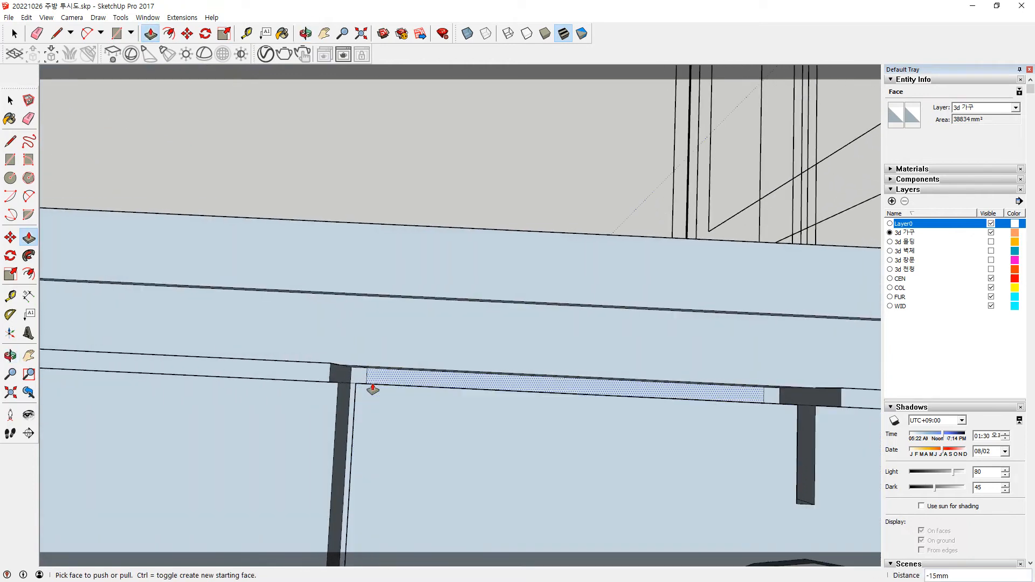
click(343, 374)
click(296, 399)
click(308, 371)
click(366, 376)
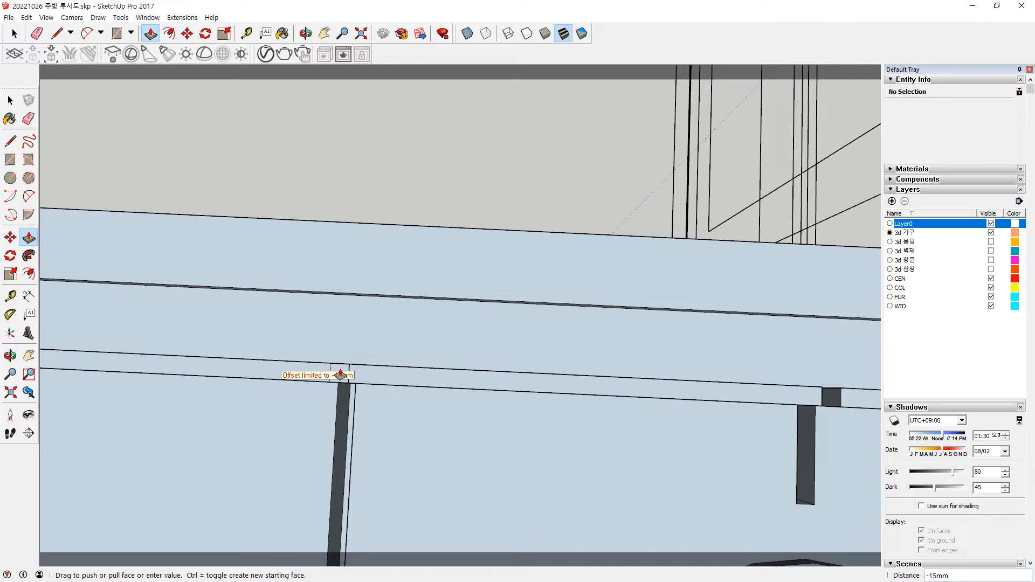
click(338, 373)
Raise the front-left panel's short bar on the front frame and its junction square to the frame's top.
scroll(366, 378, down, 2)
shift+middle_drag(512, 385, 92, 260)
scroll(170, 254, up, 2)
middle_drag(261, 274, 309, 386)
click(307, 387)
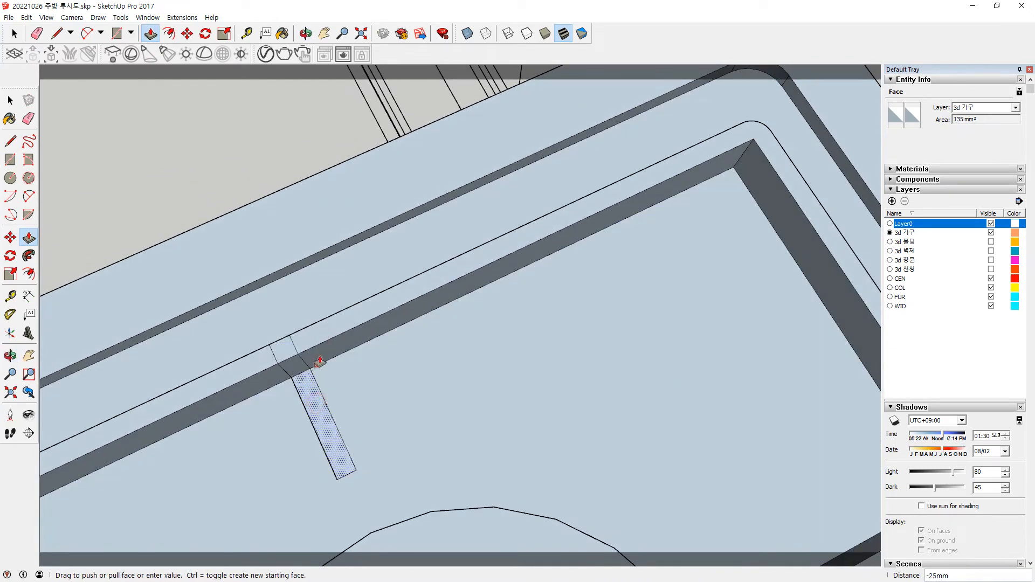
Raise the junction square at the cross divider's left crossing 40 mm to the frame's top.
scroll(326, 343, down, 5)
shift+middle_drag(252, 295, 157, 75)
middle_drag(207, 253, 258, 325)
middle_drag(319, 369, 711, 391)
shift+middle_drag(602, 354, 229, 350)
middle_drag(264, 432, 78, 477)
shift+middle_drag(336, 194, 395, 352)
scroll(372, 298, up, 3)
scroll(372, 298, up, 2)
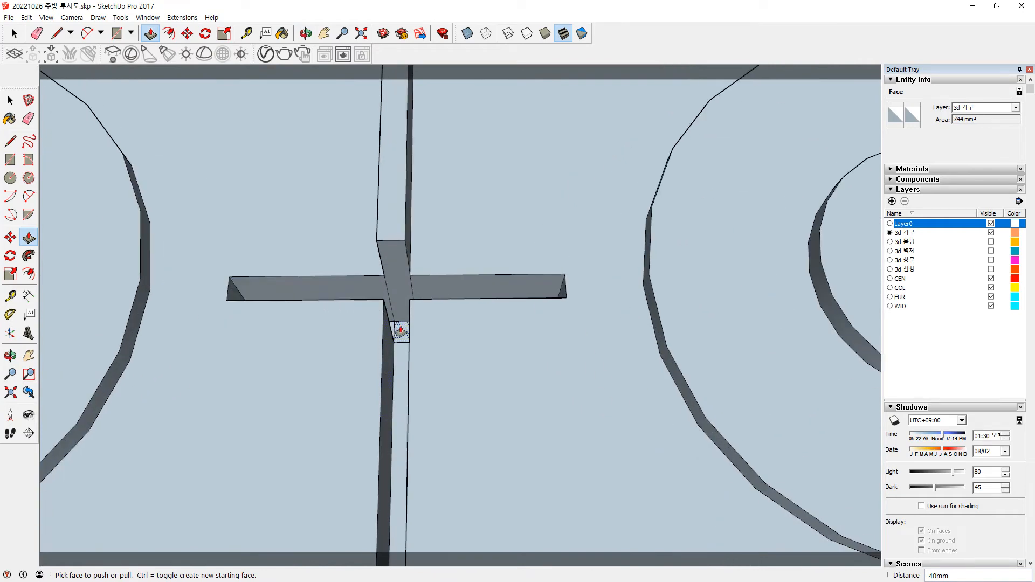
middle_drag(405, 238, 446, 296)
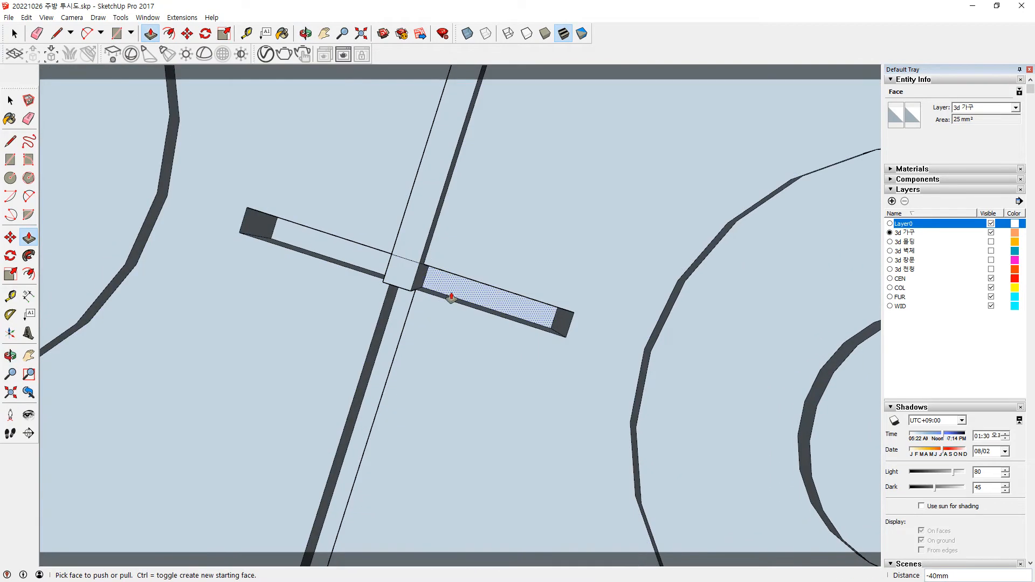
Raise both short arms and the inner divider segment at the left crossing level with its junction square.
drag(446, 296, 414, 279)
click(407, 272)
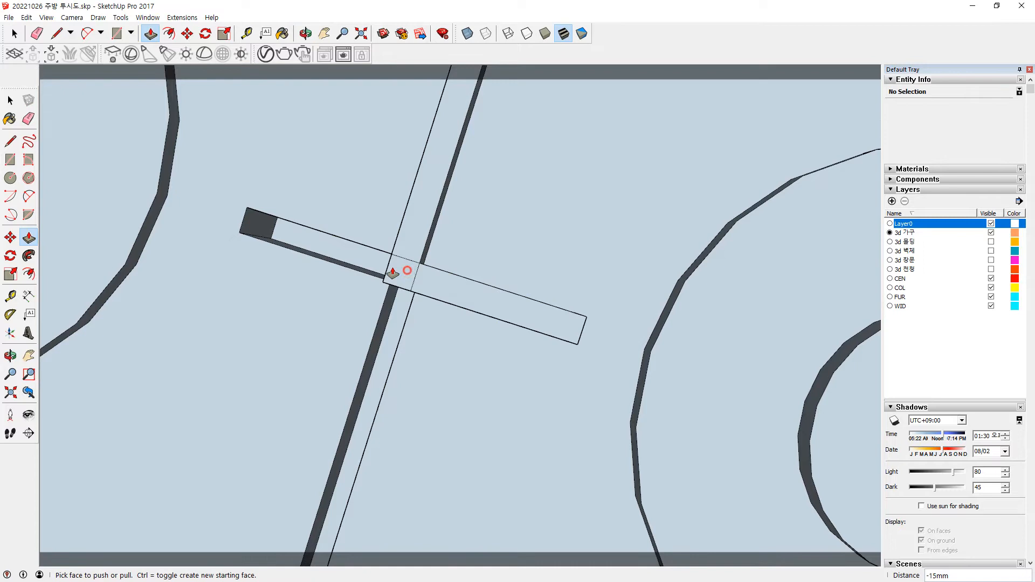
click(343, 254)
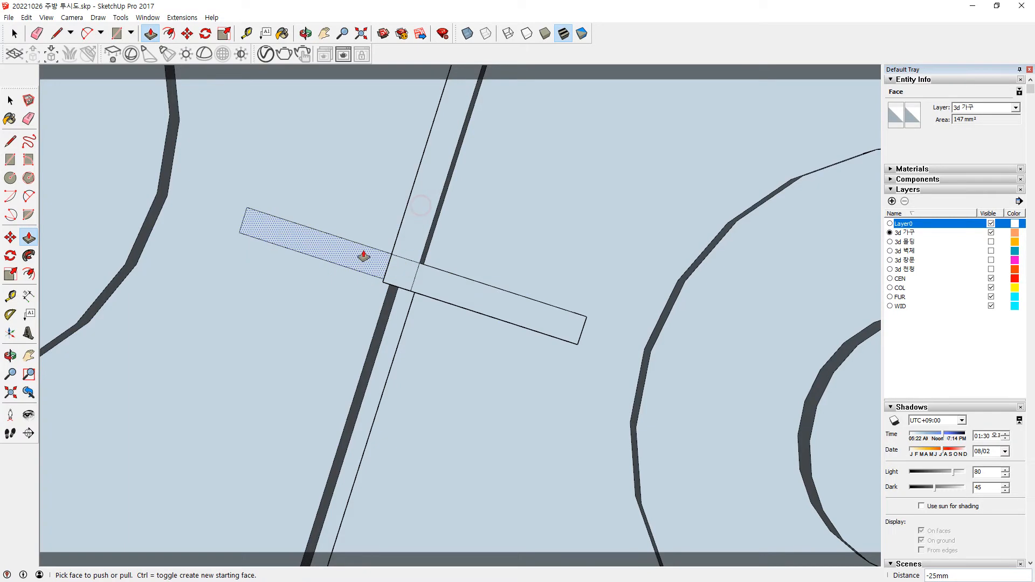
click(393, 319)
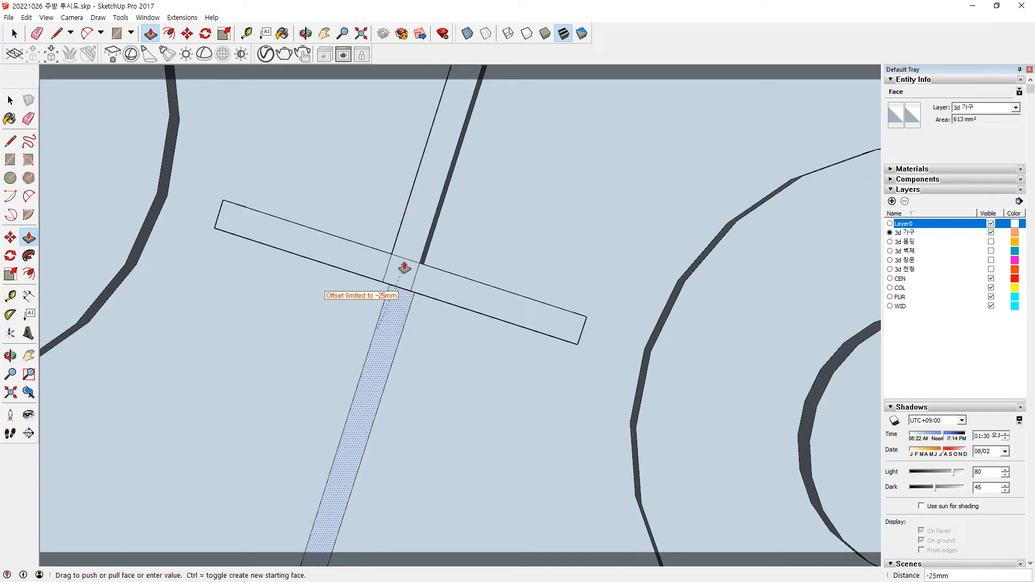
click(394, 311)
Raise the left arm and the junction square of the centre divider's front crossing to the frame's top.
scroll(322, 289, down, 6)
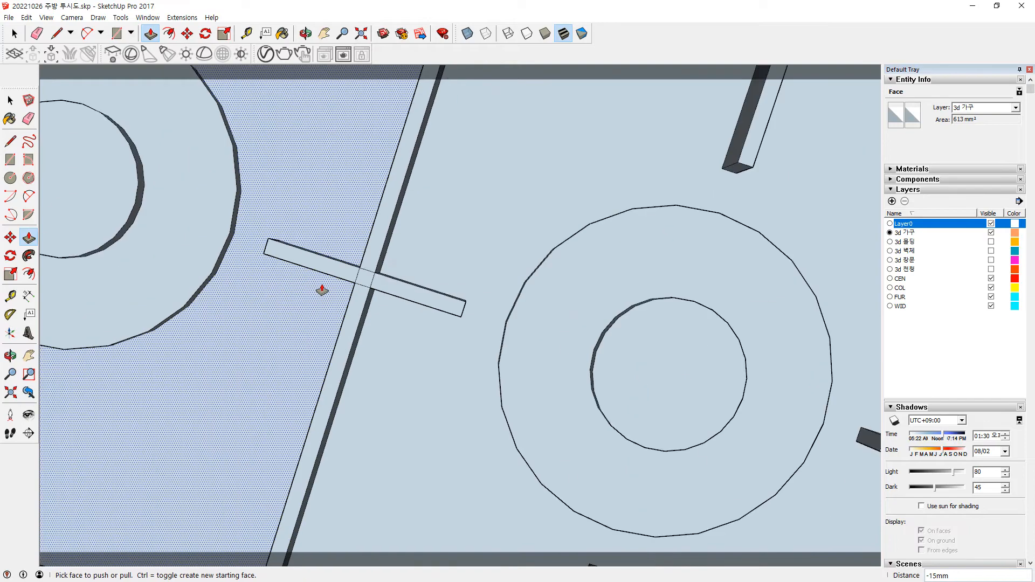
scroll(366, 225, up, 4)
scroll(285, 244, up, 4)
middle_drag(324, 259, 362, 314)
scroll(302, 340, up, 5)
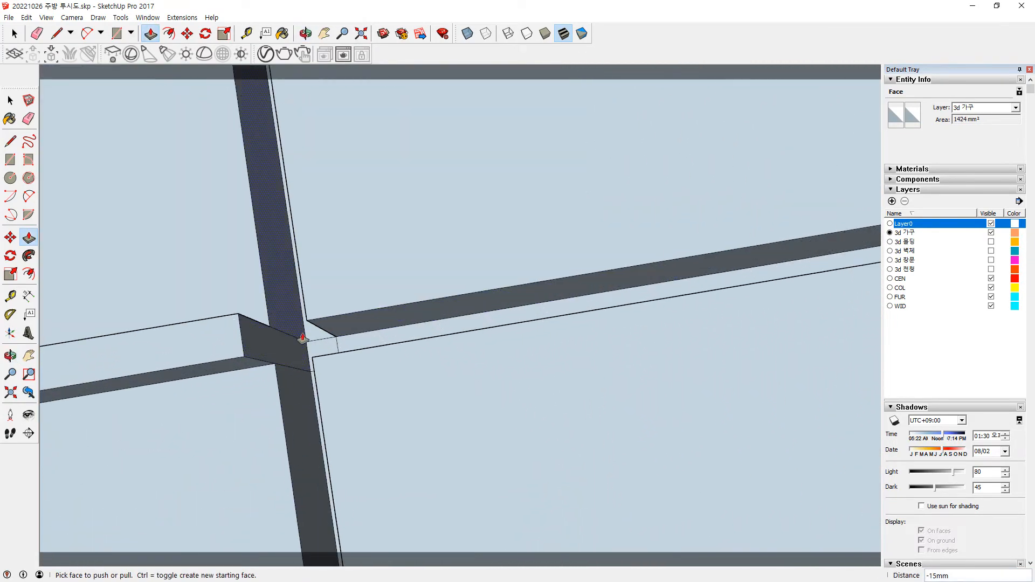
click(232, 341)
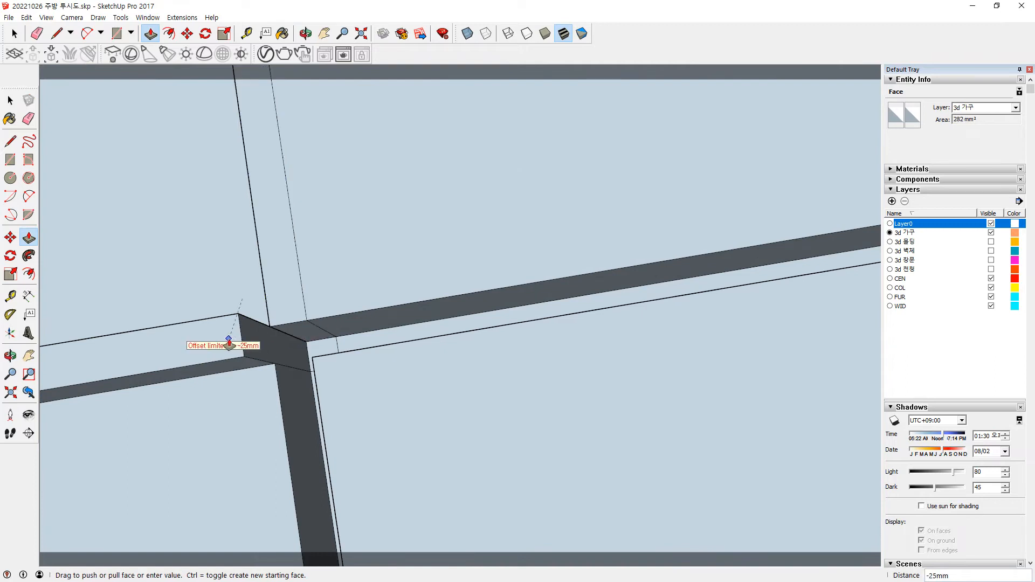
click(273, 314)
click(225, 331)
Raise the front crossing's inner divider segment and its right arm level with the junction square.
click(259, 299)
click(283, 338)
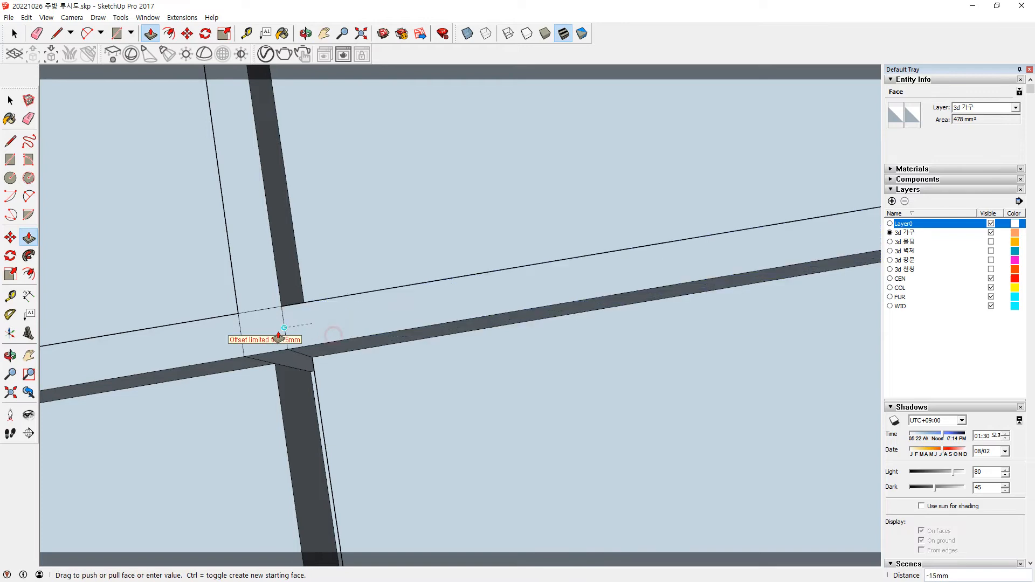
click(315, 404)
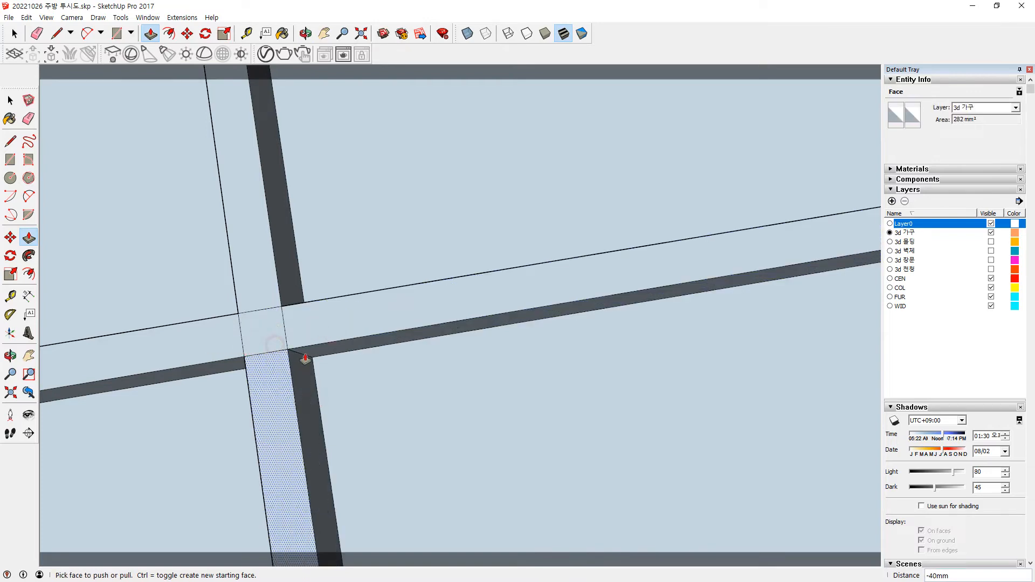
Raise the cross divider's right inner segment and the central junction square where the dividers meet to the frame's top.
scroll(390, 345, down, 5)
shift+middle_drag(410, 319, 64, 340)
scroll(302, 336, up, 3)
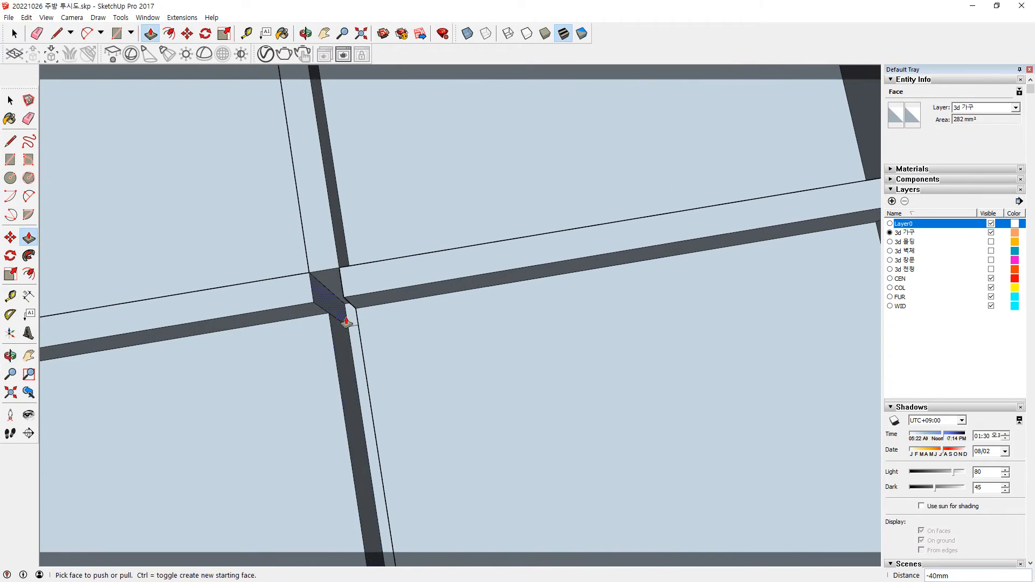
click(351, 344)
click(327, 291)
click(344, 328)
click(326, 285)
scroll(350, 303, down, 8)
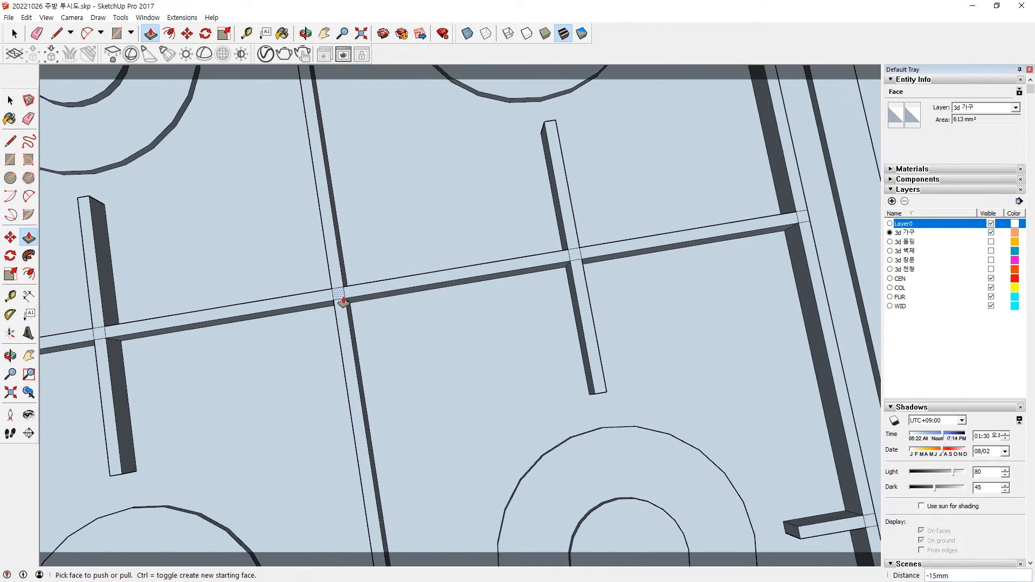
Raise the outer arm of the remaining low crossing bar on the grate divider to the frame's top.
middle_drag(344, 338, 327, 119)
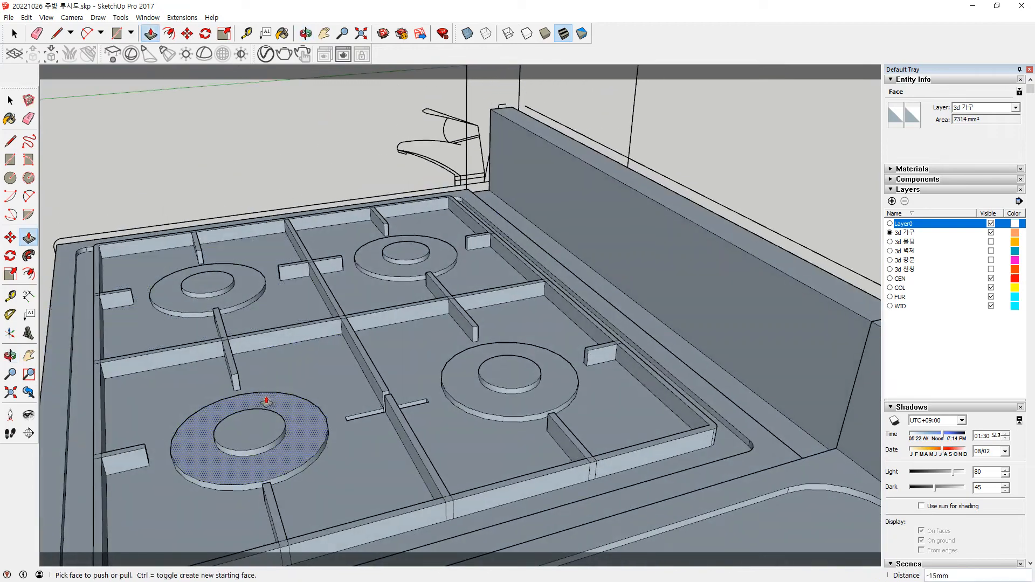
middle_drag(334, 399, 373, 533)
scroll(390, 493, up, 6)
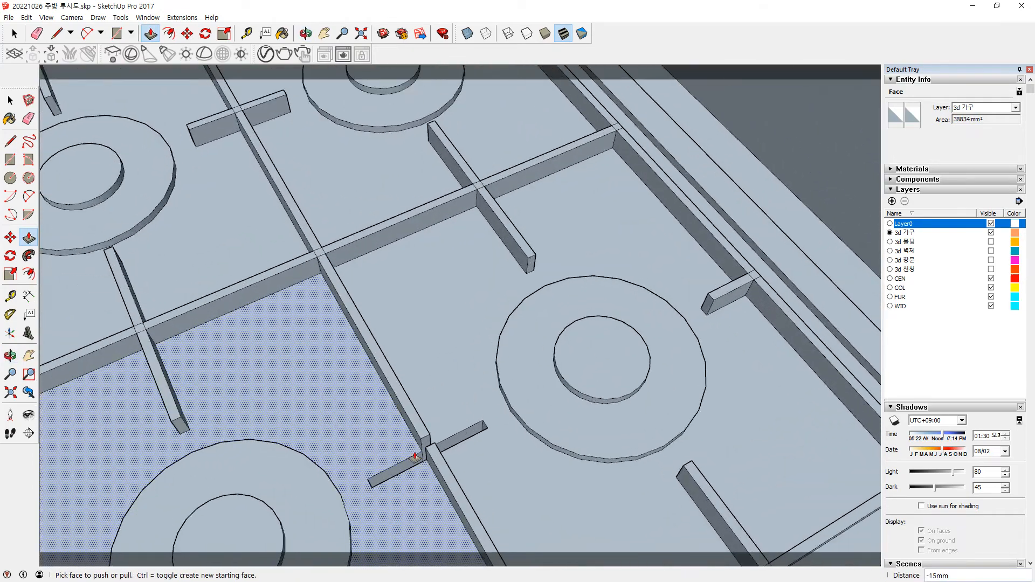
middle_drag(244, 425, 547, 438)
scroll(552, 434, up, 1)
click(557, 427)
click(587, 398)
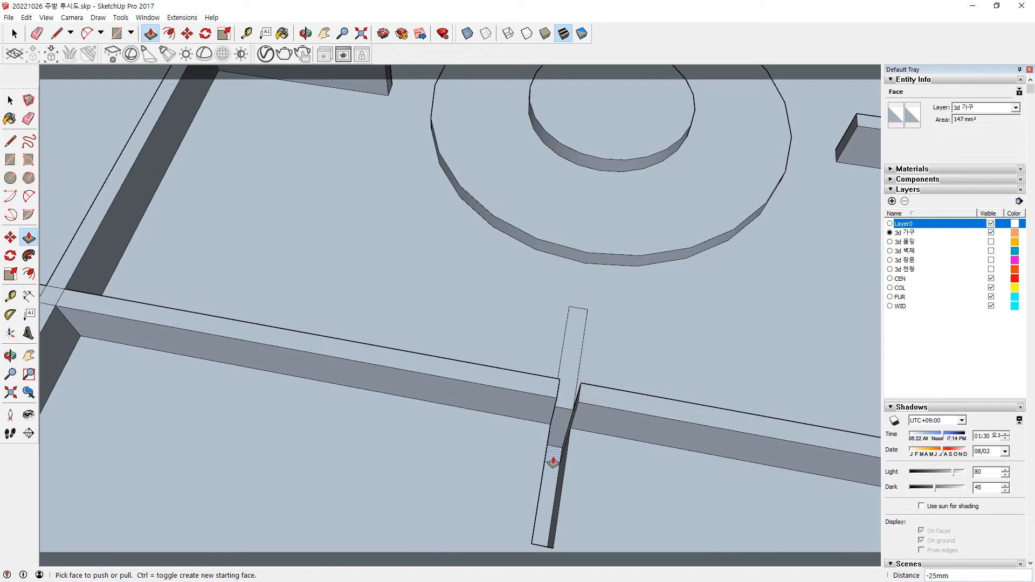
Raise the same crossing's inner segment, junction square and opposite arm level with the grate dividers.
click(554, 462)
click(585, 399)
click(554, 484)
click(591, 425)
click(572, 360)
scroll(249, 321, down, 3)
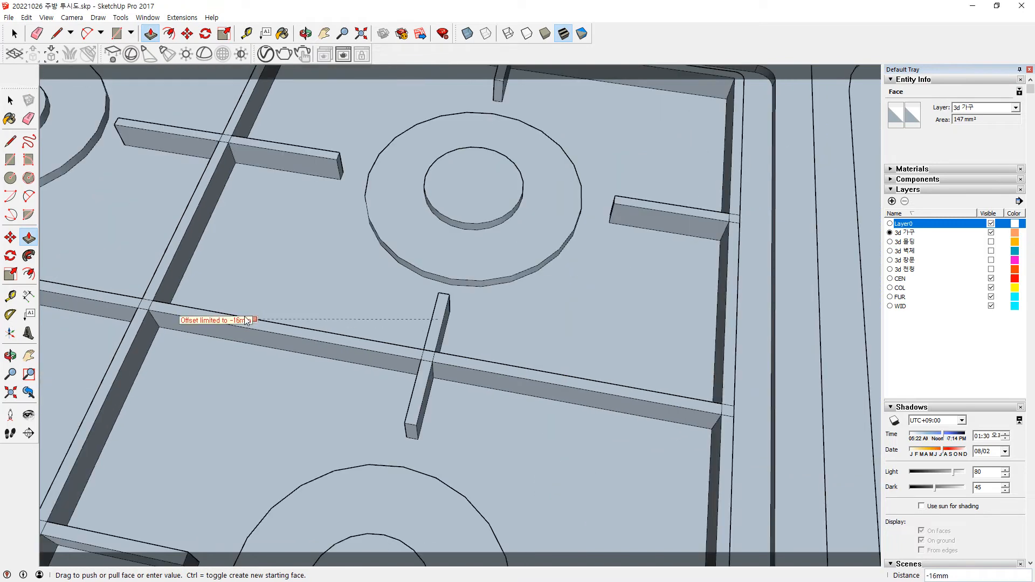
click(402, 350)
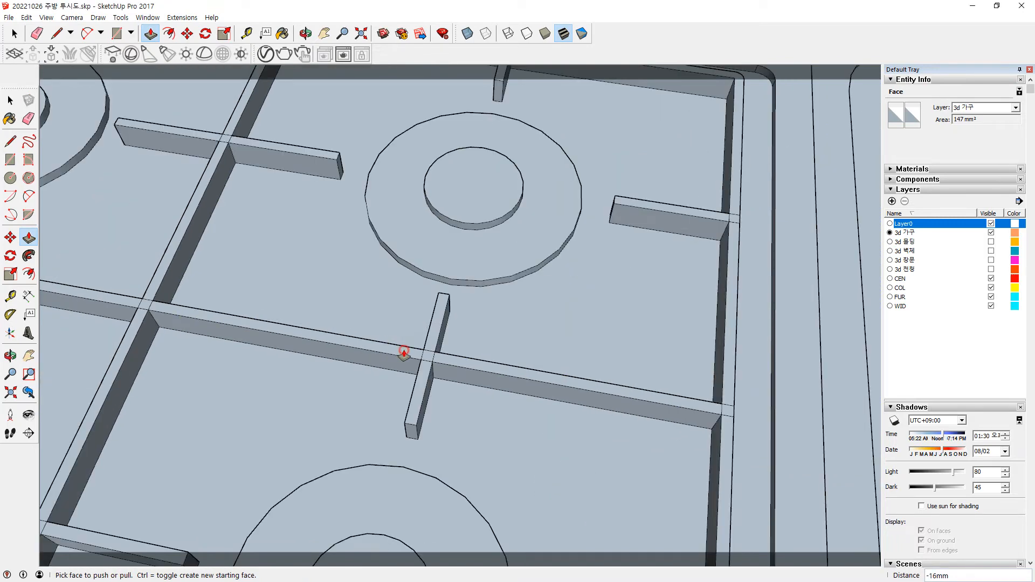
Group the entire gas range top, including its backsplash, burners and grate.
scroll(402, 350, down, 5)
scroll(227, 459, down, 3)
middle_drag(397, 423, 155, 168)
middle_drag(483, 326, 708, 425)
scroll(402, 351, down, 5)
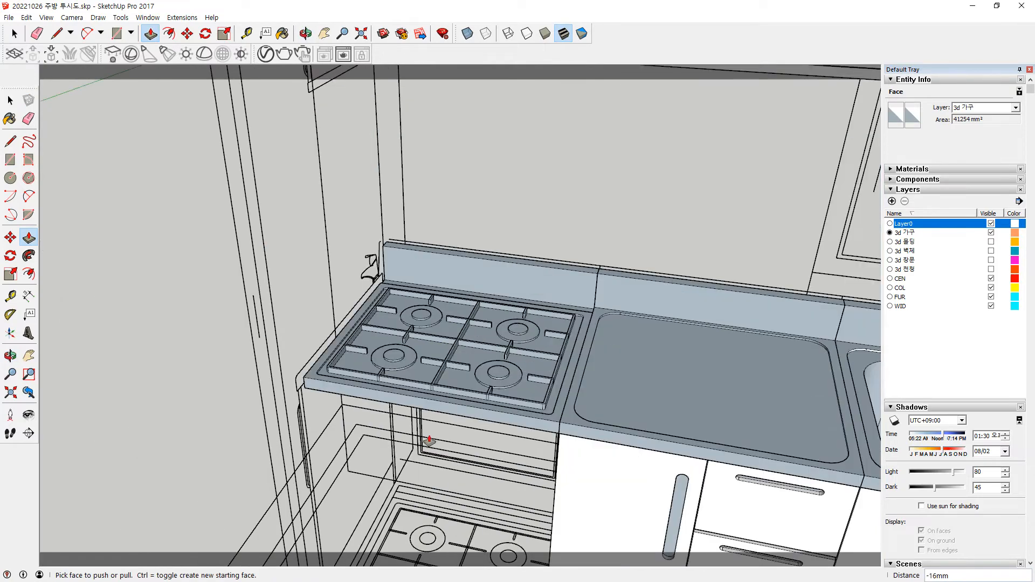
scroll(492, 319, up, 3)
key(space)
triple_click(493, 255)
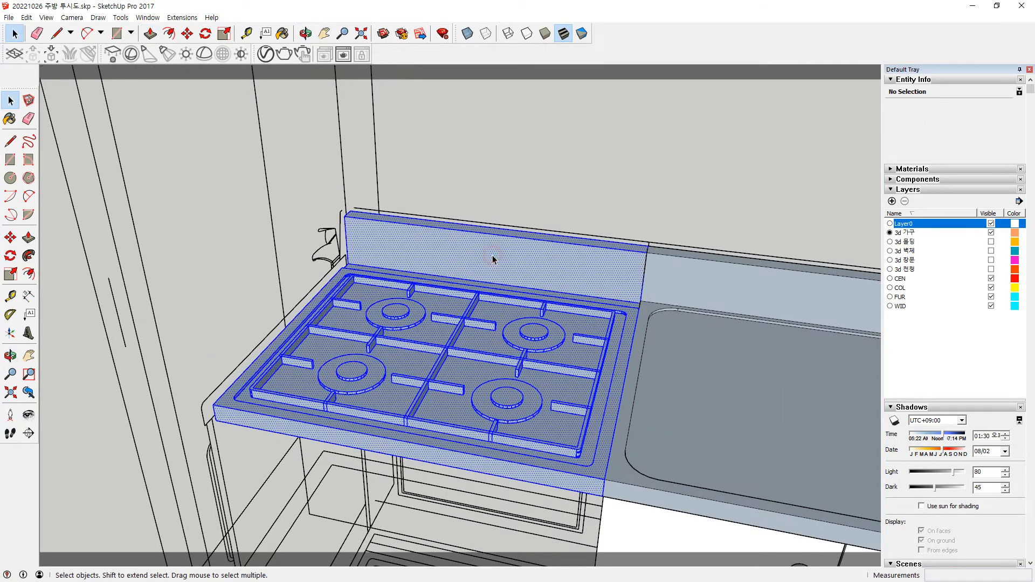
right_click(493, 255)
key(g)
Hide the gas range top group to expose the oven front outlines.
scroll(429, 305, down, 2)
shift+middle_drag(469, 335, 393, 144)
middle_drag(385, 253, 431, 130)
right_click(415, 111)
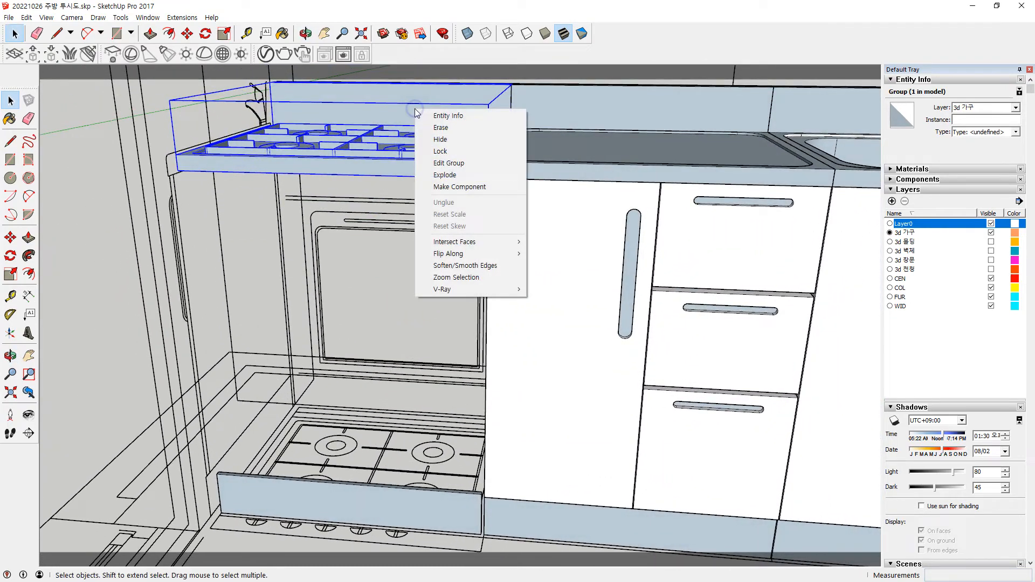
click(315, 280)
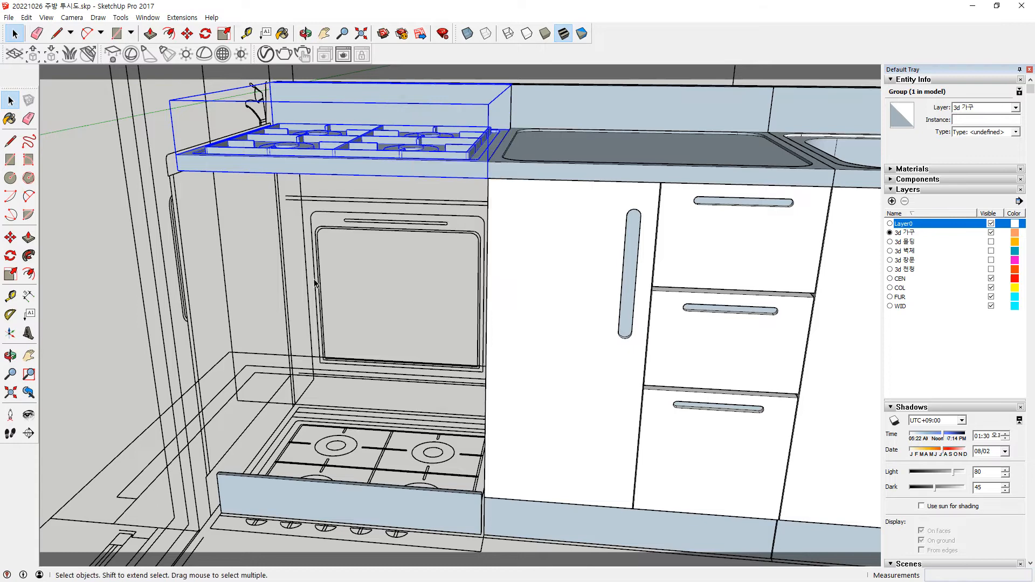
middle_drag(356, 307, 370, 131)
right_click(379, 141)
key(e)
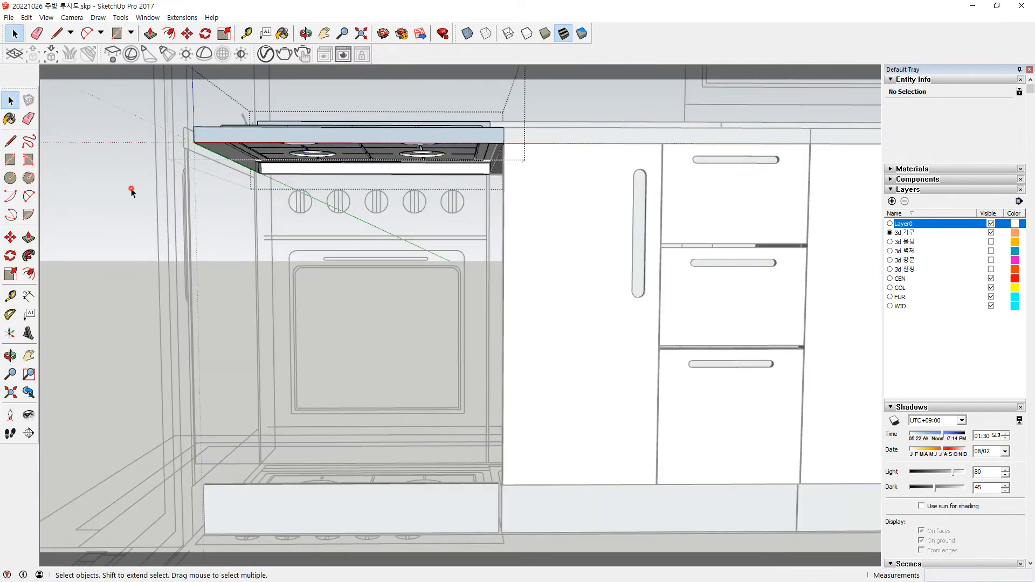
click(131, 192)
right_click(337, 137)
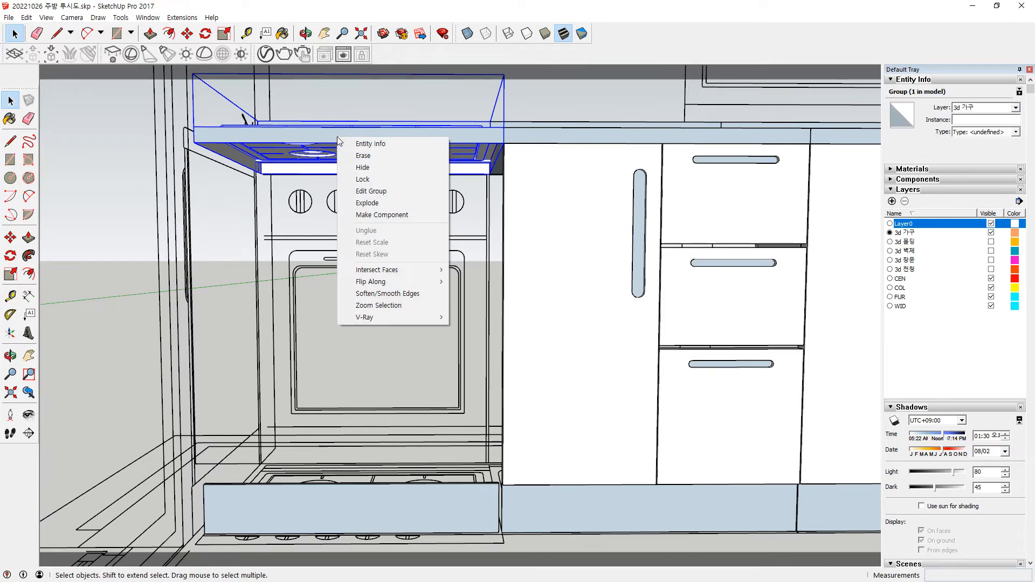
click(362, 167)
scroll(282, 175, up, 5)
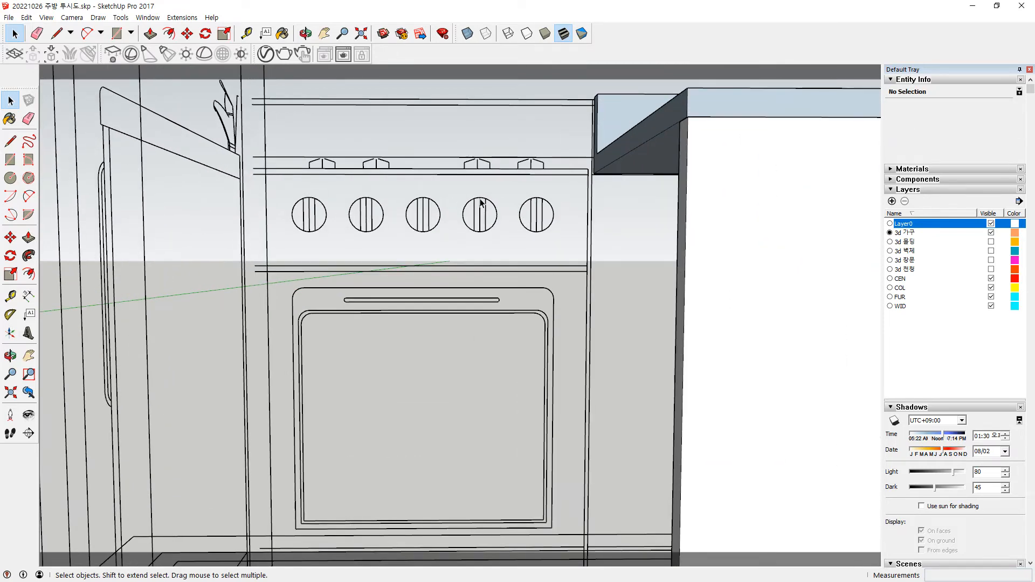
middle_drag(556, 195, 512, 256)
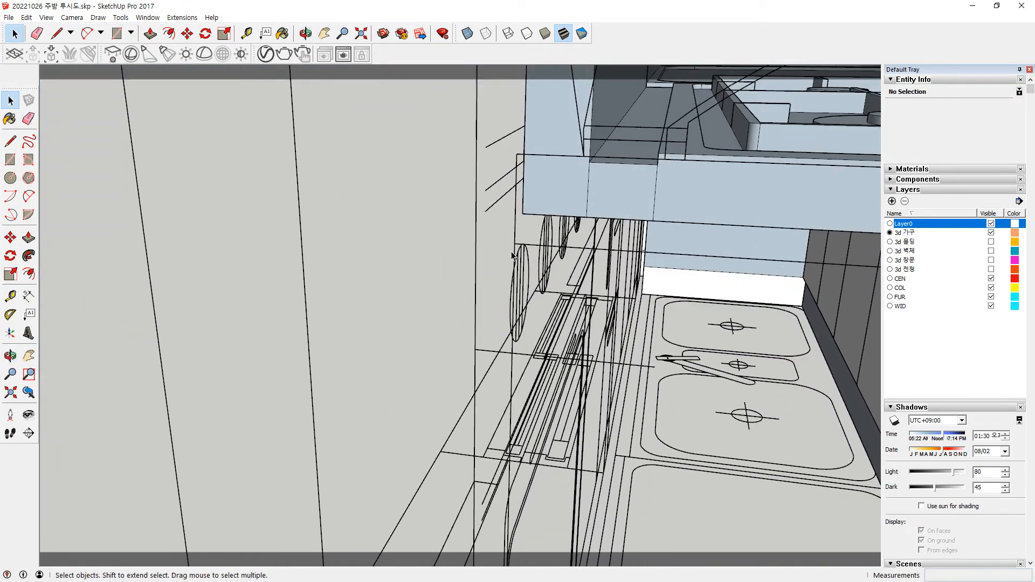
key(l)
click(540, 214)
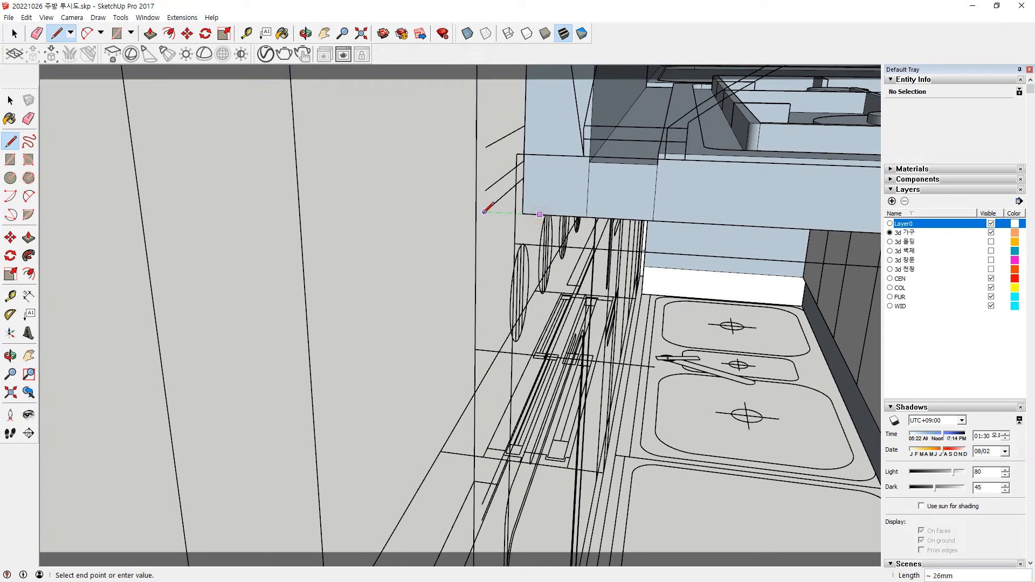
middle_drag(679, 206, 688, 237)
key(space)
Hide the neighbouring countertop group, the baseboard beneath the range and the adjacent cabinet door.
right_click(690, 238)
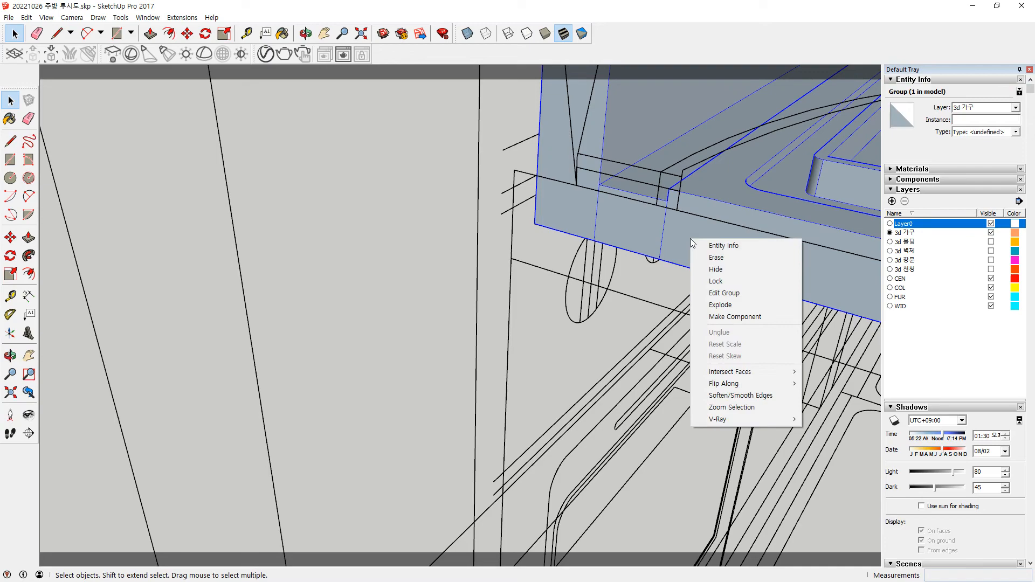
key(h)
scroll(663, 282, down, 4)
shift+middle_drag(661, 283, 369, 181)
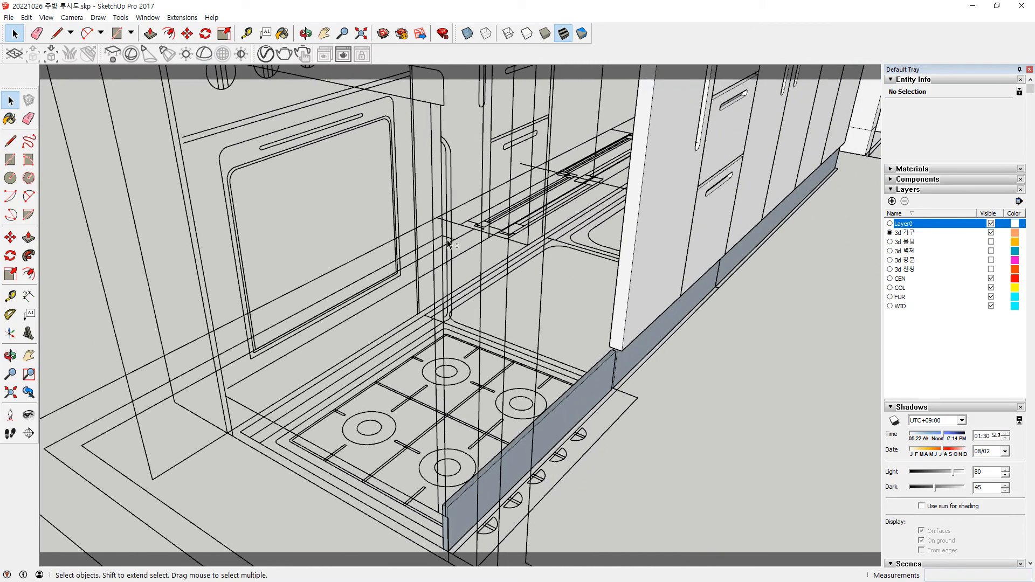
right_click(591, 389)
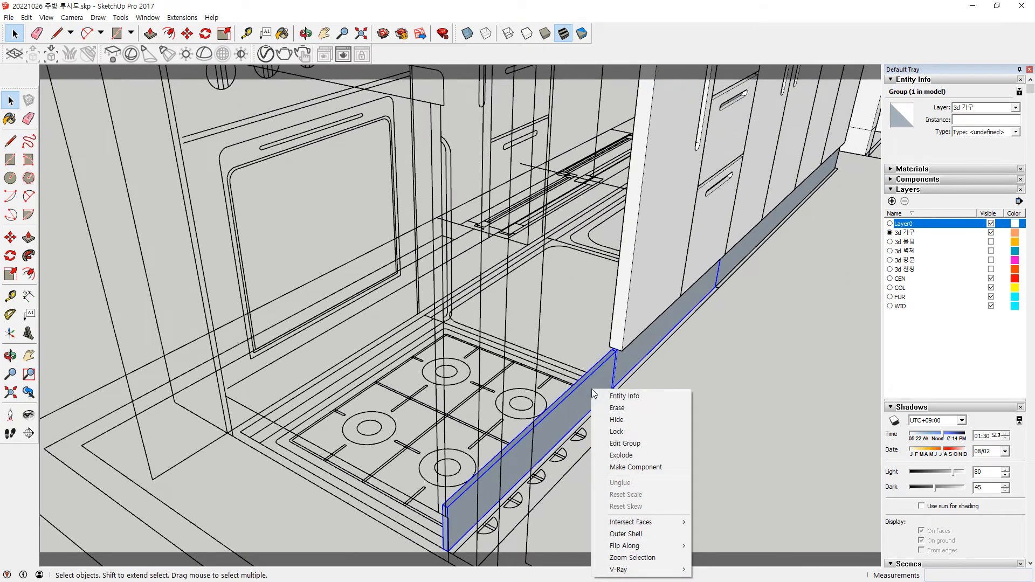
key(h)
right_click(649, 307)
key(h)
Draw a rectangle face over the oven front panel's outline, snapping to its opposite corners.
middle_drag(524, 158, 247, 132)
key(r)
click(398, 75)
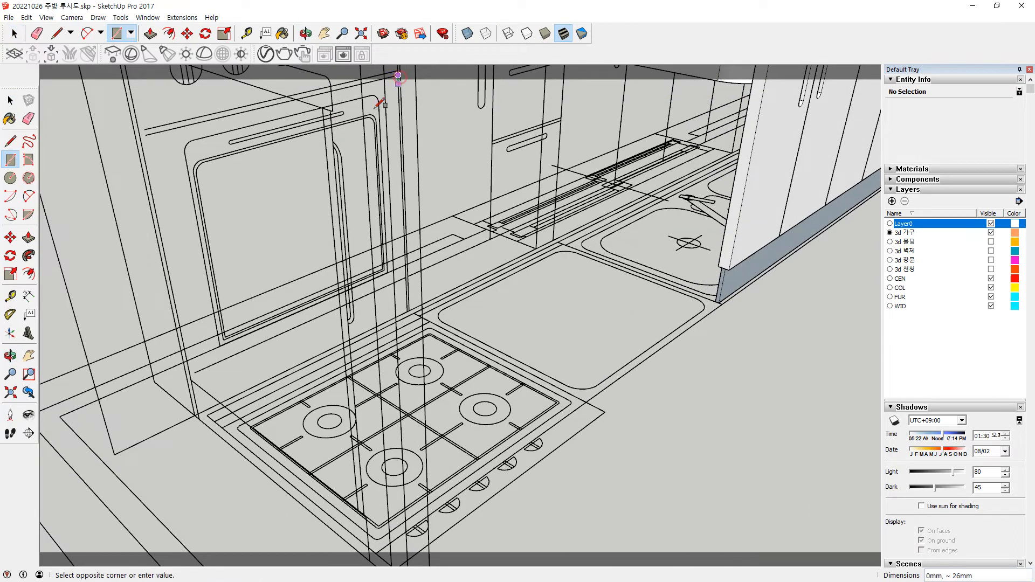
click(194, 373)
Draw a rectangle of about 463 × 416 mm over the oven door, from its lower corner up to the start of the rounded corner.
scroll(343, 116, up, 3)
middle_drag(363, 138, 178, 205)
shift+middle_drag(302, 229, 444, 314)
click(202, 392)
click(450, 174)
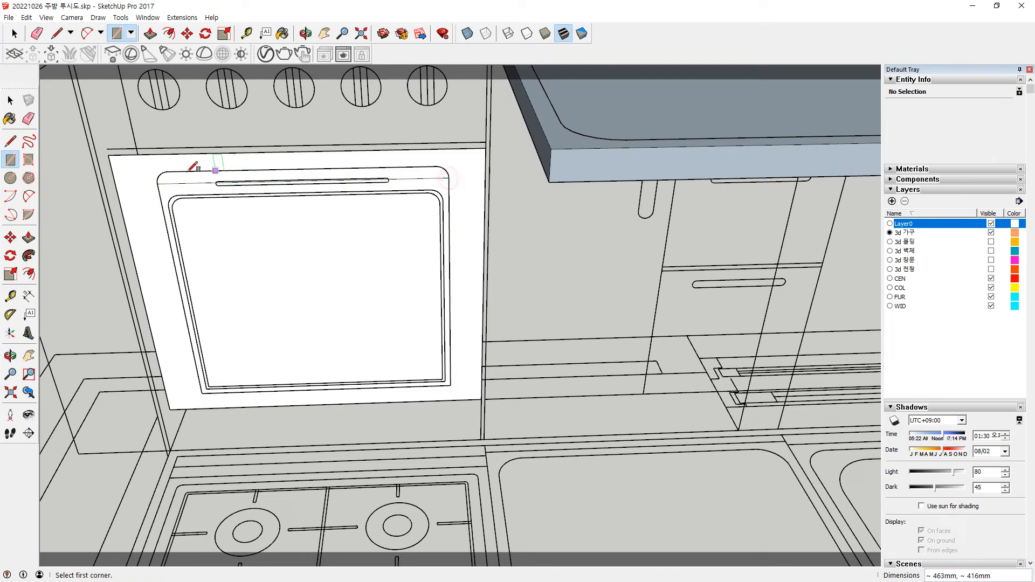
Trace the oven door's upper-left rounded corner with an arc.
scroll(207, 169, up, 2)
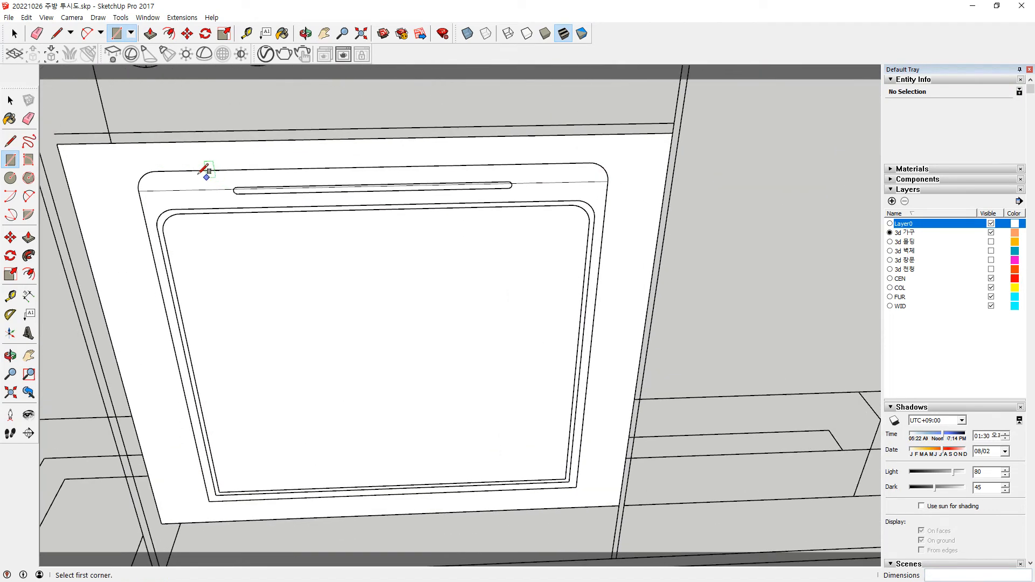
click(155, 172)
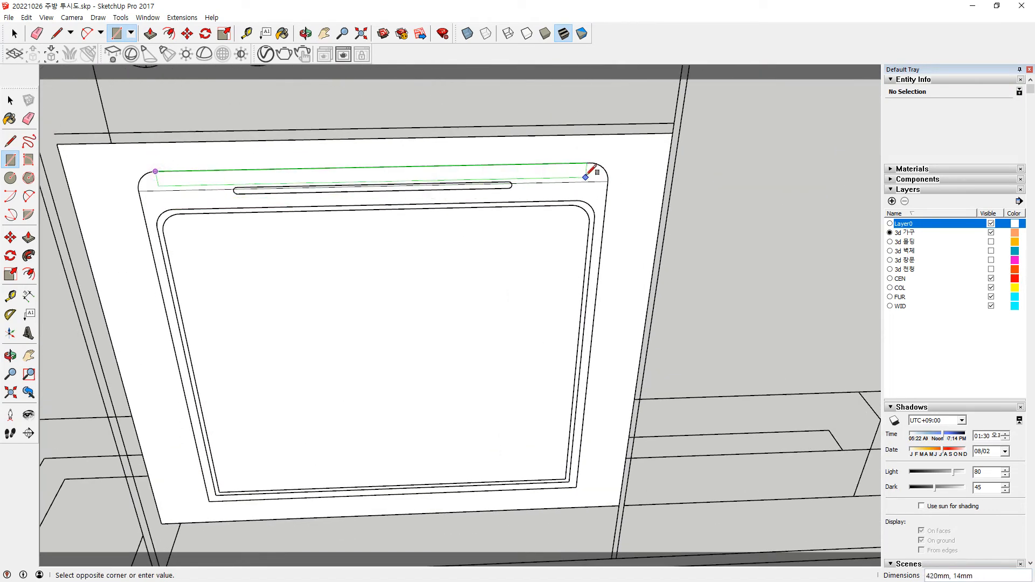
scroll(157, 168, up, 2)
key(a)
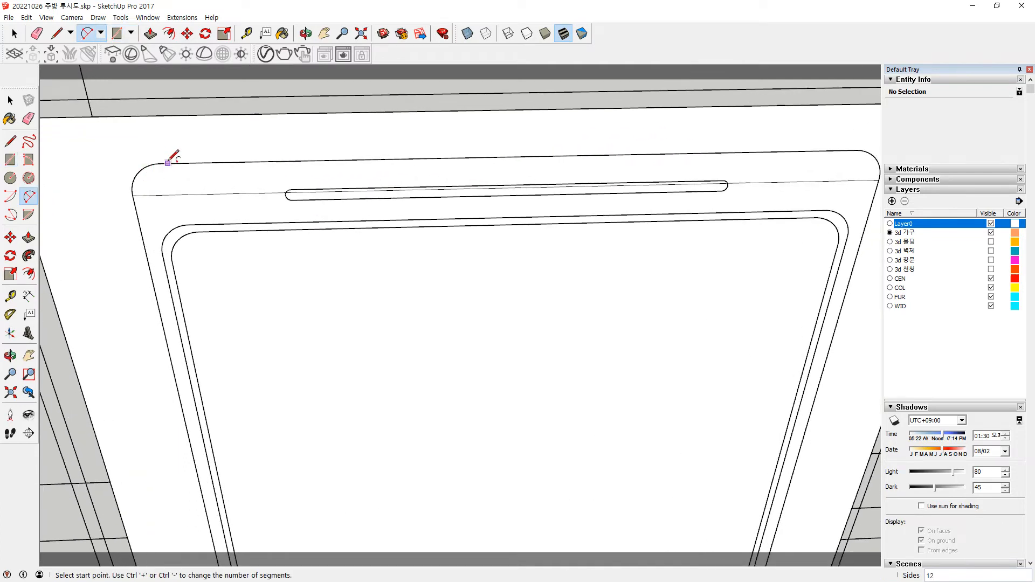
click(160, 163)
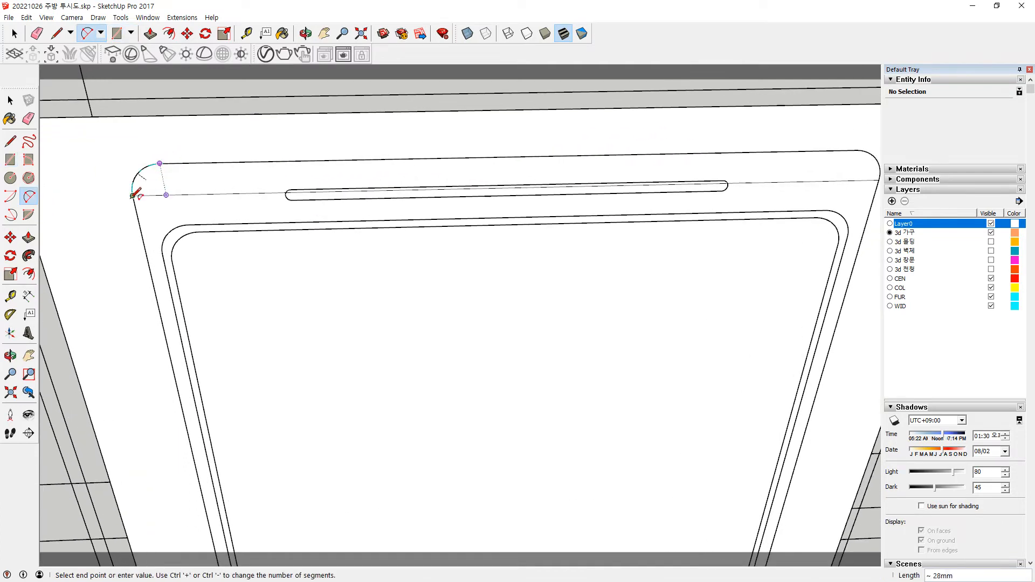
click(133, 195)
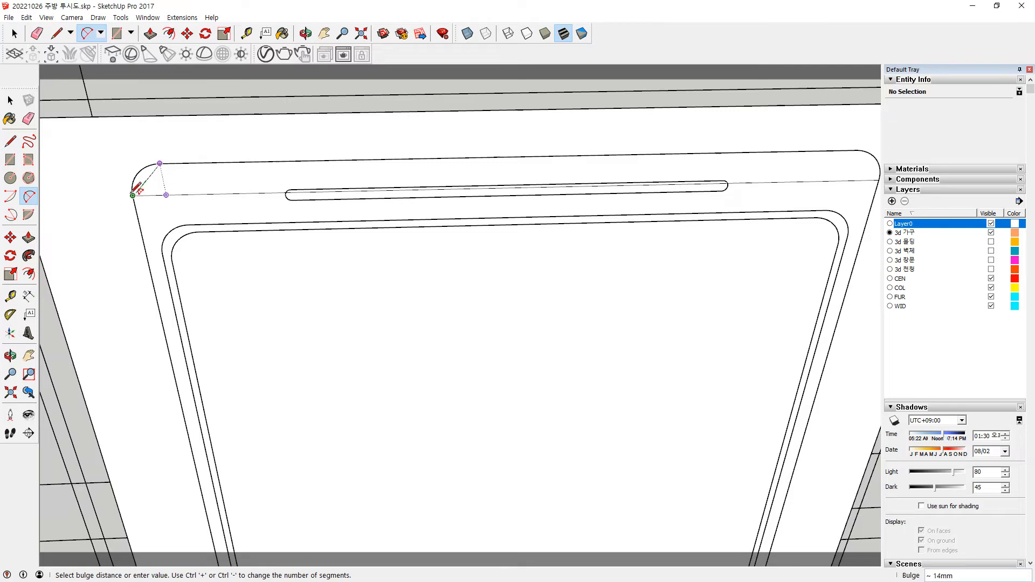
click(135, 192)
click(161, 163)
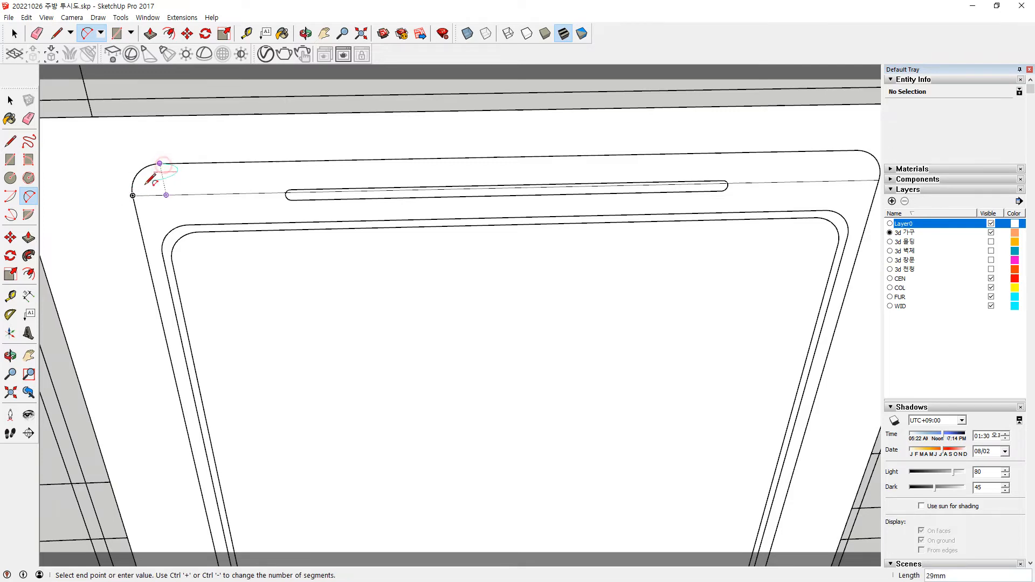
key(Escape)
Trace the oven door's upper-right rounded corner with an arc.
scroll(513, 201, down, 3)
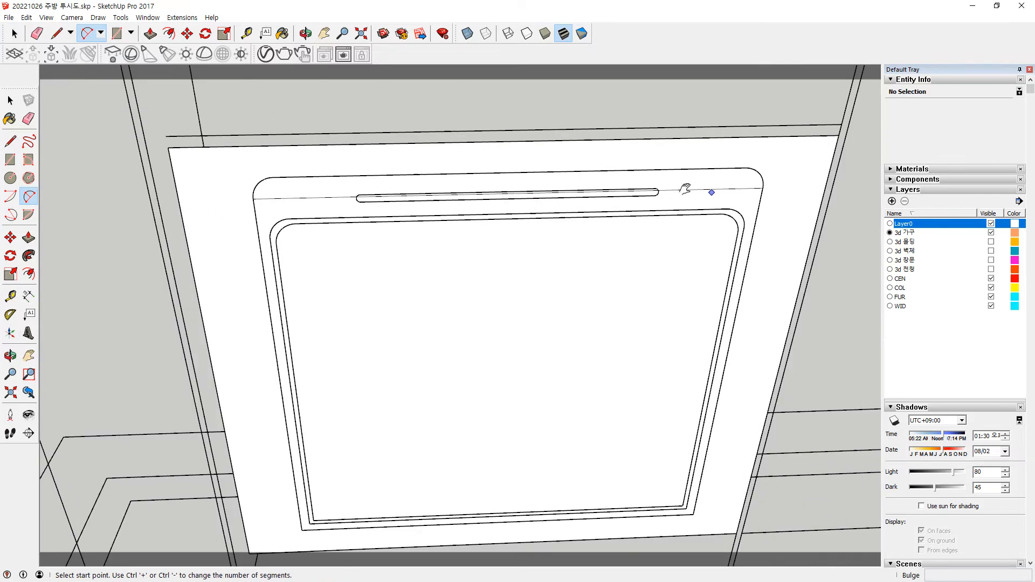
scroll(683, 186, up, 3)
click(591, 164)
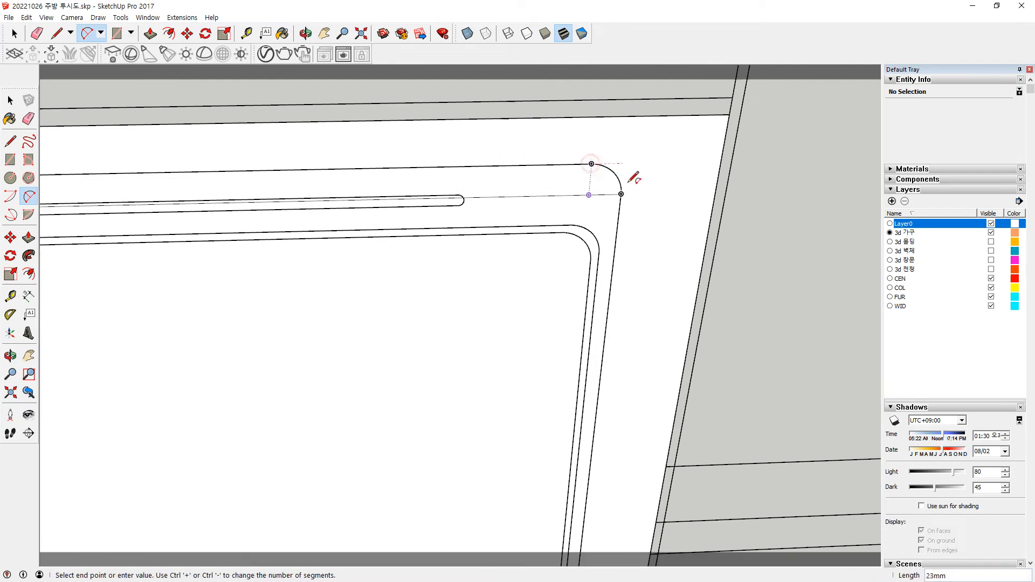
double_click(624, 193)
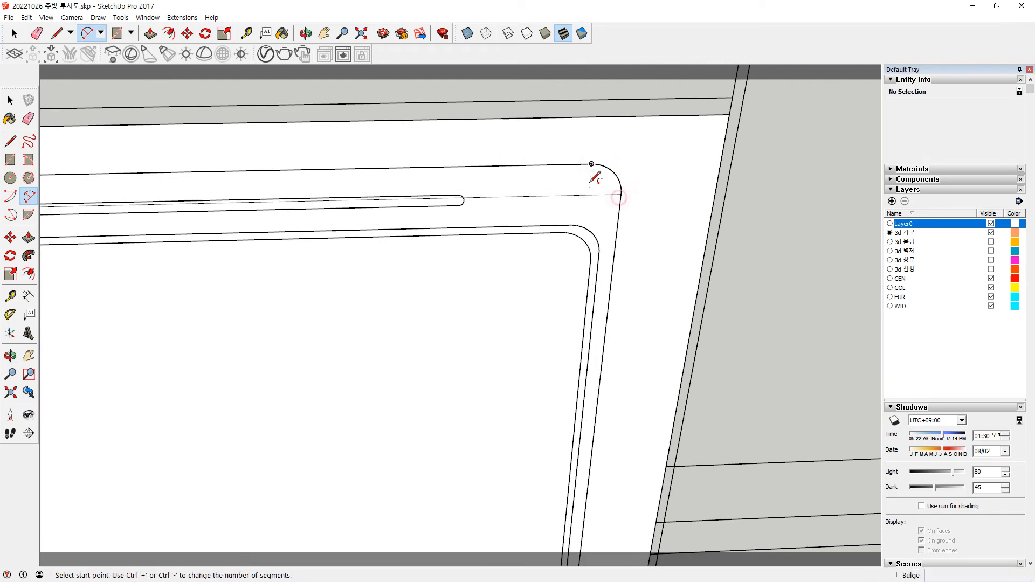
Close the oven door's top edge with a line between the corner arcs, and erase the dividing edge beneath it.
key(l)
click(591, 163)
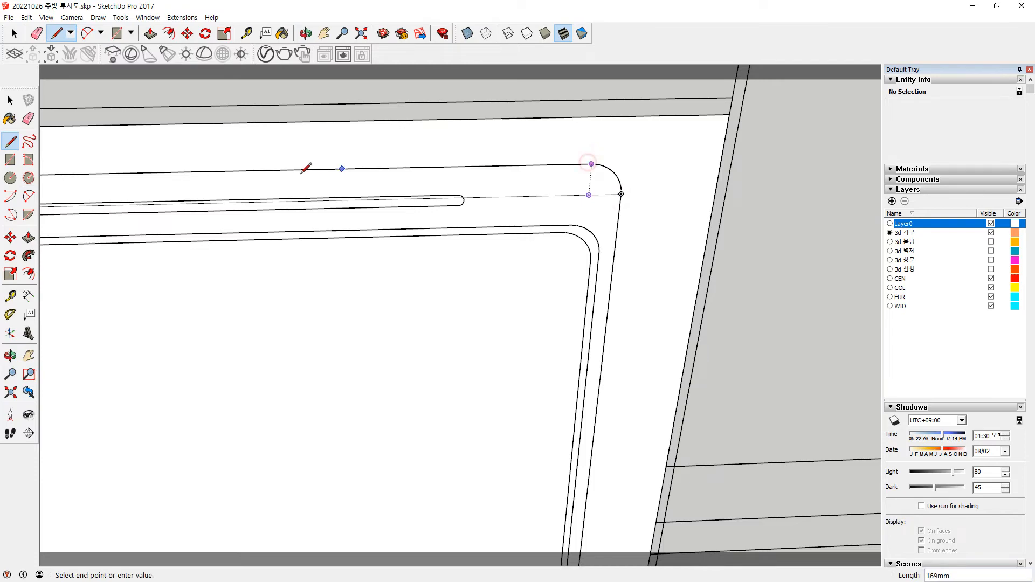
scroll(280, 164, down, 4)
click(181, 172)
key(e)
click(202, 192)
key(space)
click(233, 250)
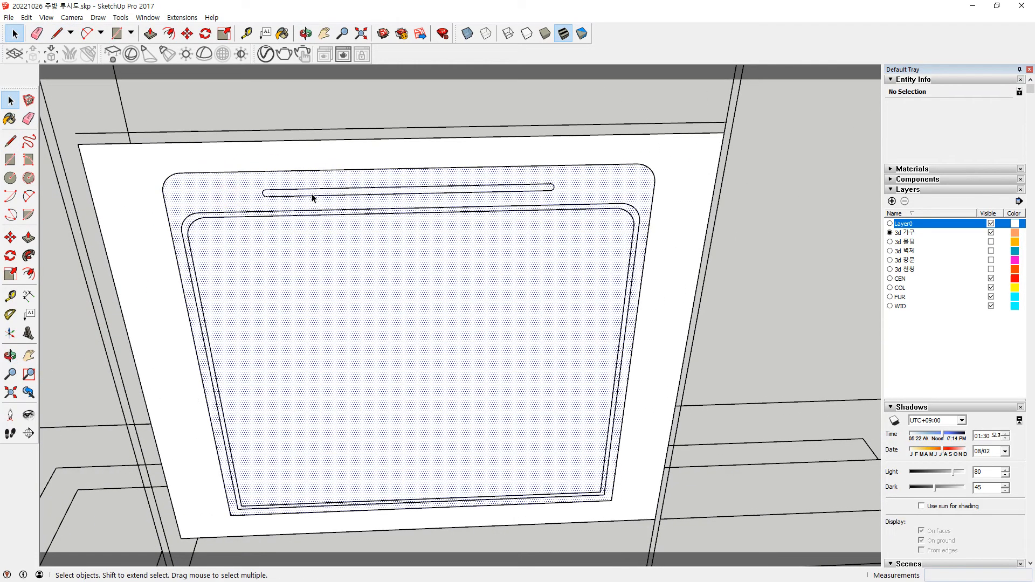
Draw a rectangle over the straight part of the oven door's handle slot, between its rounded ends.
scroll(291, 197, up, 5)
scroll(259, 198, down, 1)
shift+middle_drag(412, 188, 229, 178)
shift+middle_drag(158, 185, 196, 178)
key(r)
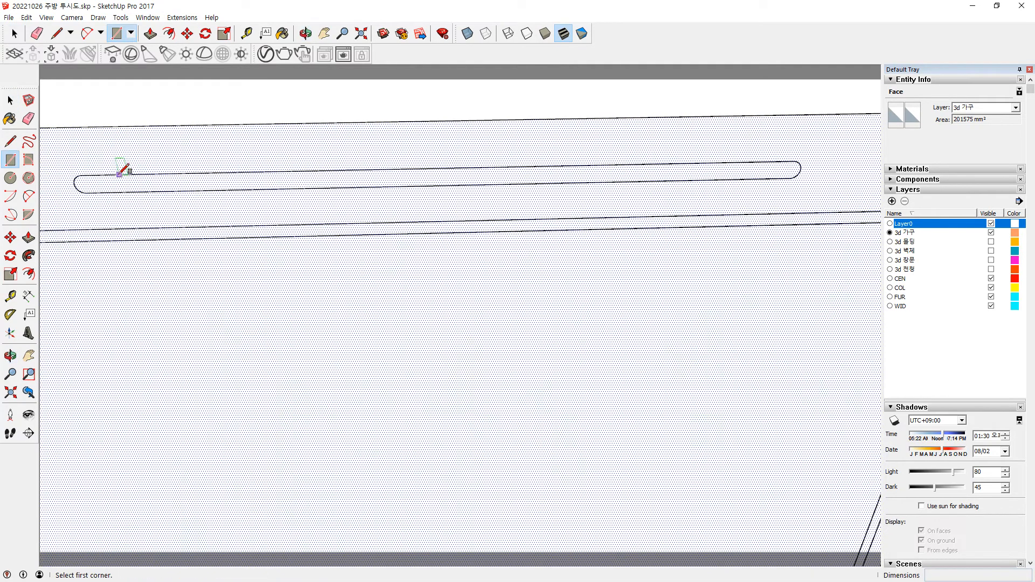
click(81, 175)
click(790, 178)
Draw a circle of about 3 mm radius at each rounded end of the handle slot.
key(c)
click(791, 170)
click(794, 161)
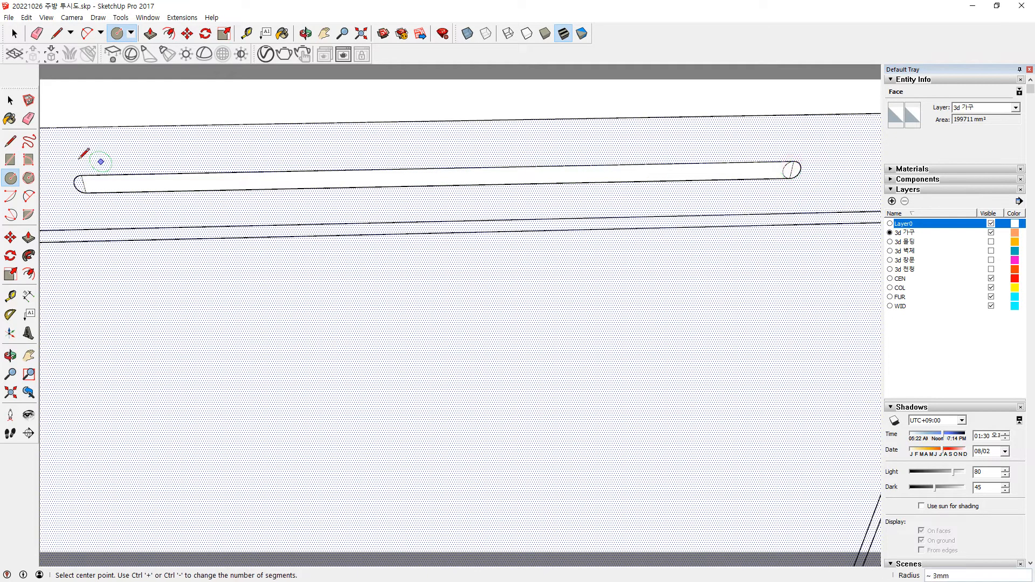
click(83, 184)
click(92, 181)
Erase the inner half circles and rectangle end edges at both rounded ends of the oven door's handle slot.
key(e)
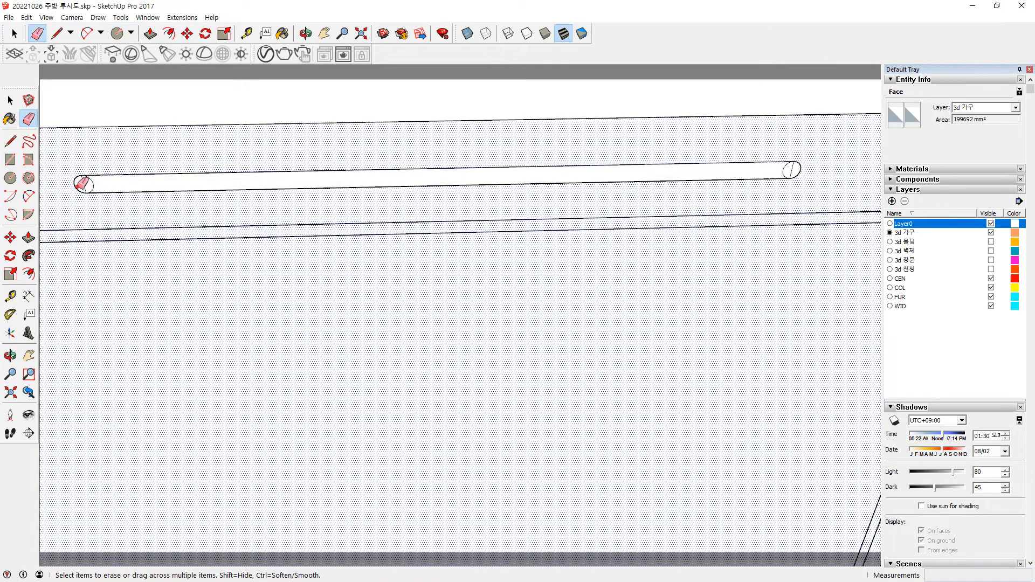
drag(93, 185, 90, 184)
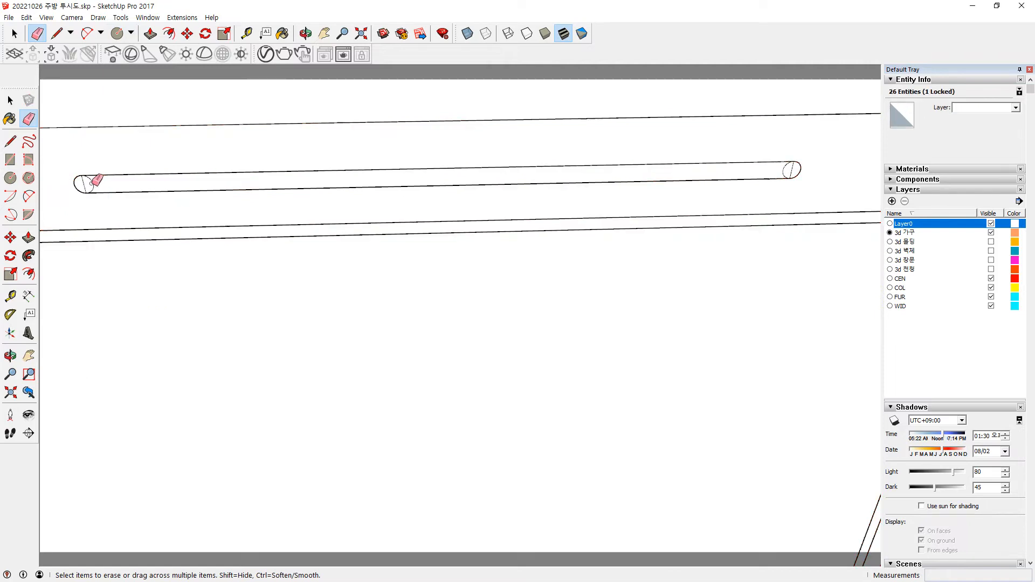
scroll(791, 179, up, 2)
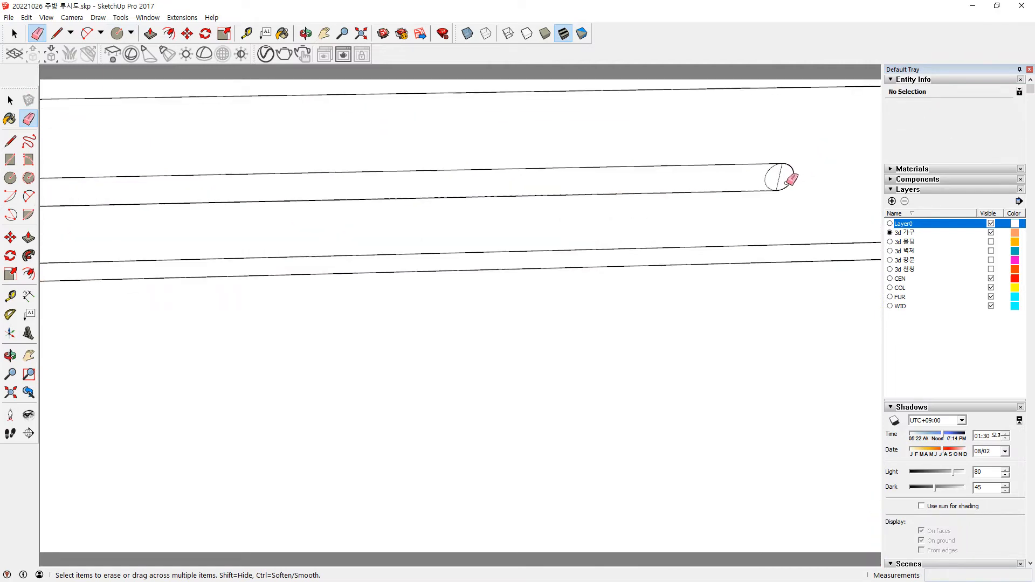
scroll(750, 178, down, 3)
key(space)
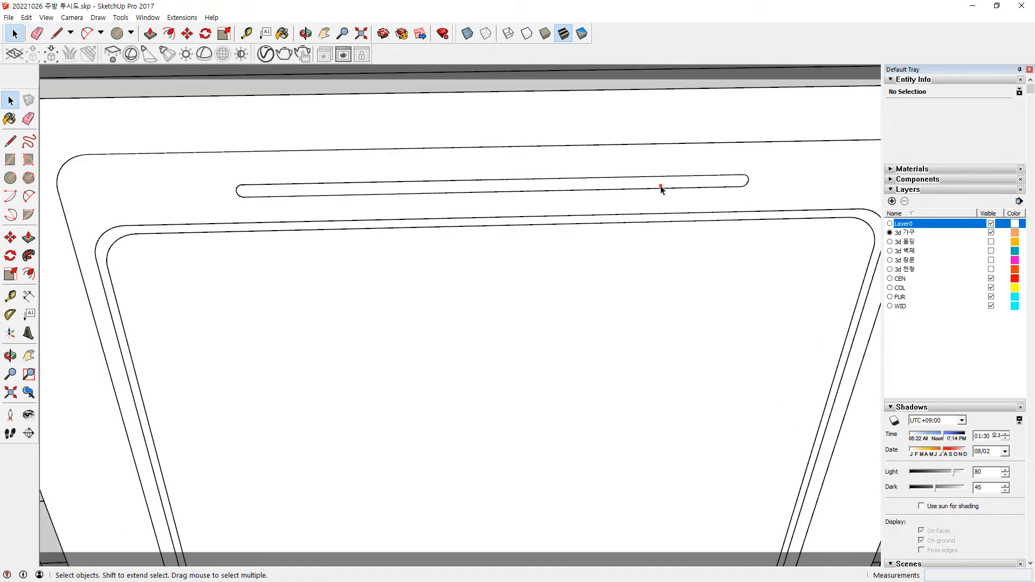
click(603, 168)
scroll(361, 182, down, 3)
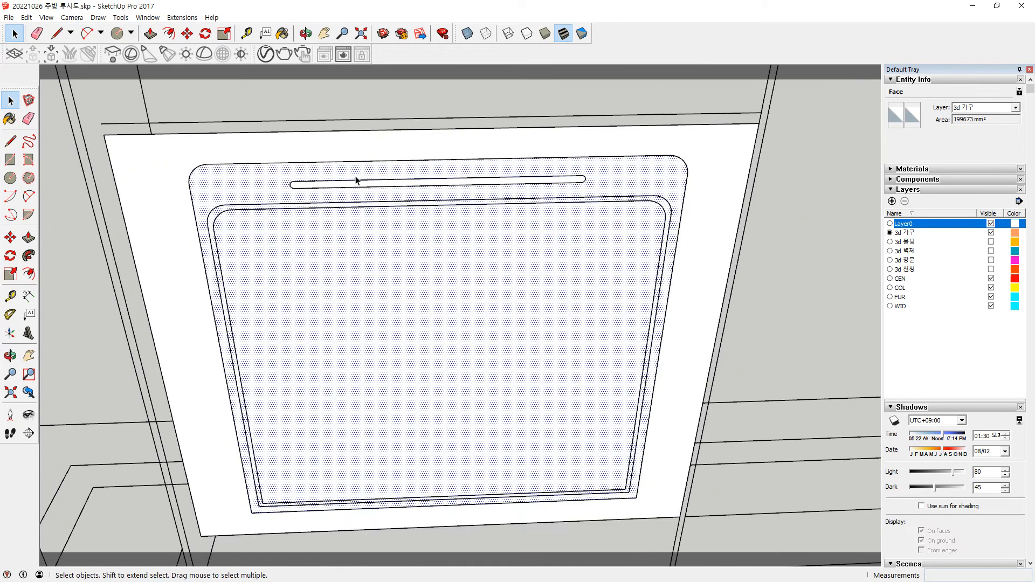
Draw a rectangle over the straight-sided part of the oven window frame, from its lower-left corner to the start of the upper-right corner curve.
key(r)
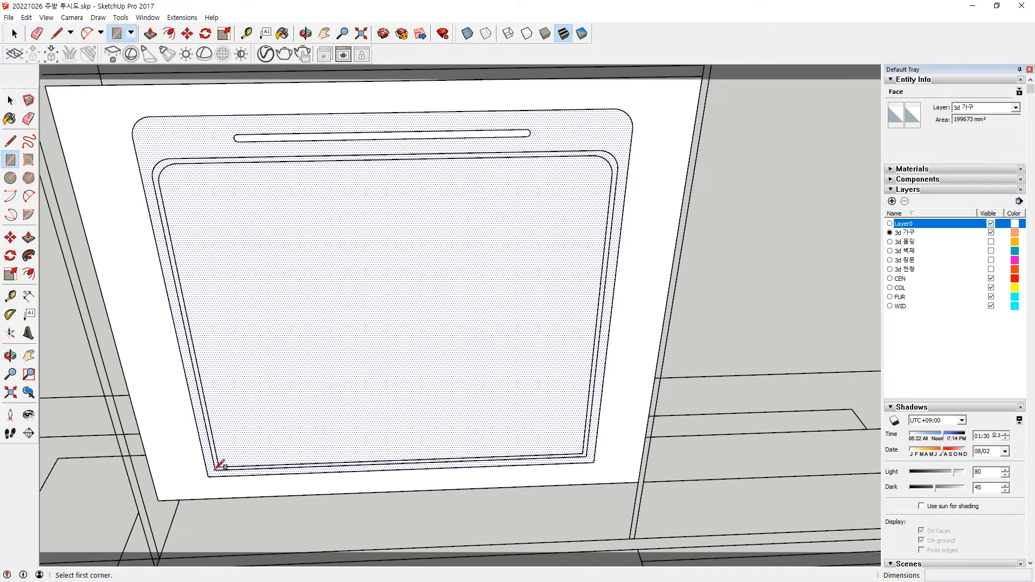
click(216, 470)
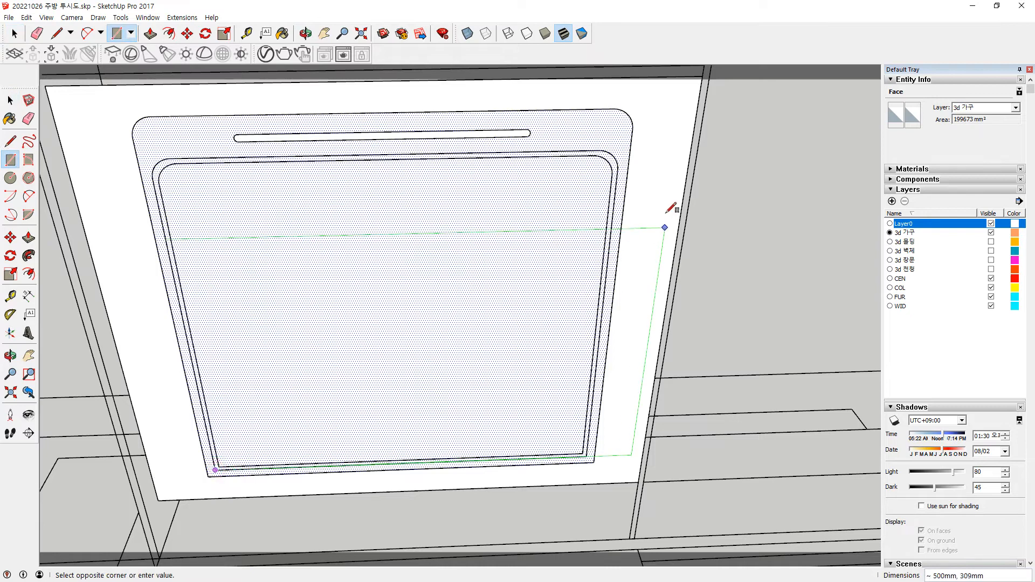
click(617, 167)
Trace the upper-left rounded corner of the oven window frame's outer outline with an arc.
scroll(167, 162, up, 5)
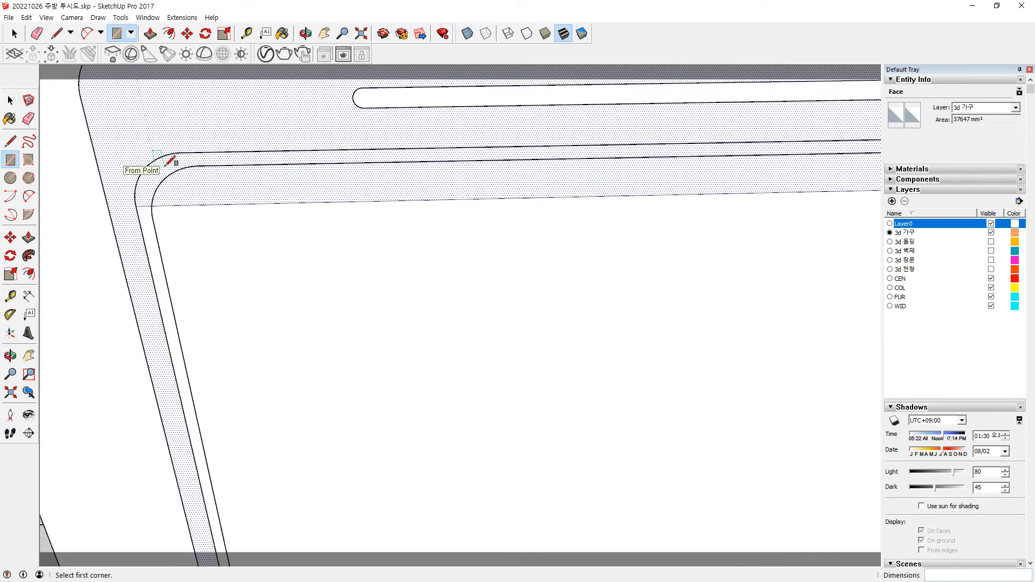
key(a)
click(126, 219)
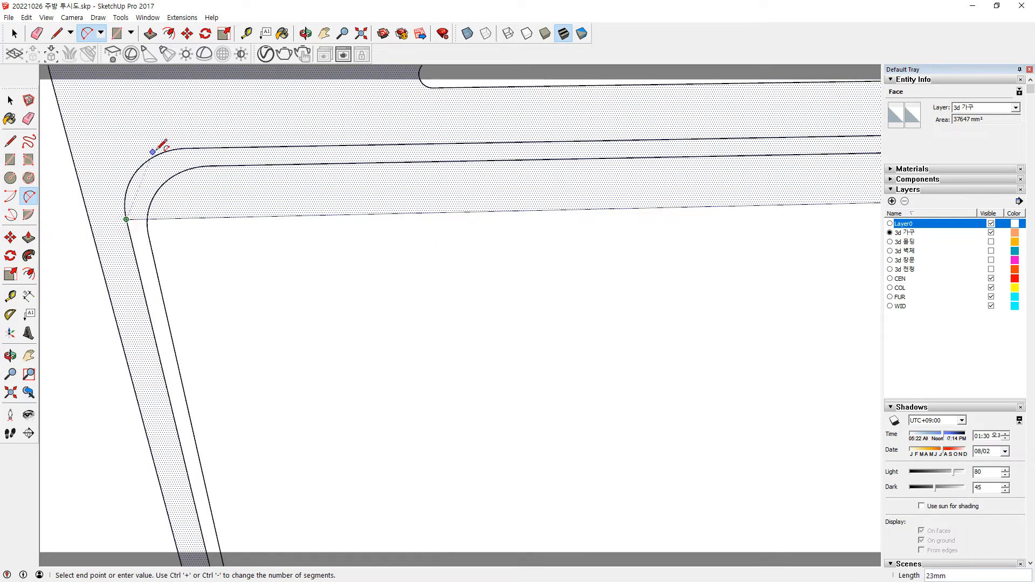
click(187, 148)
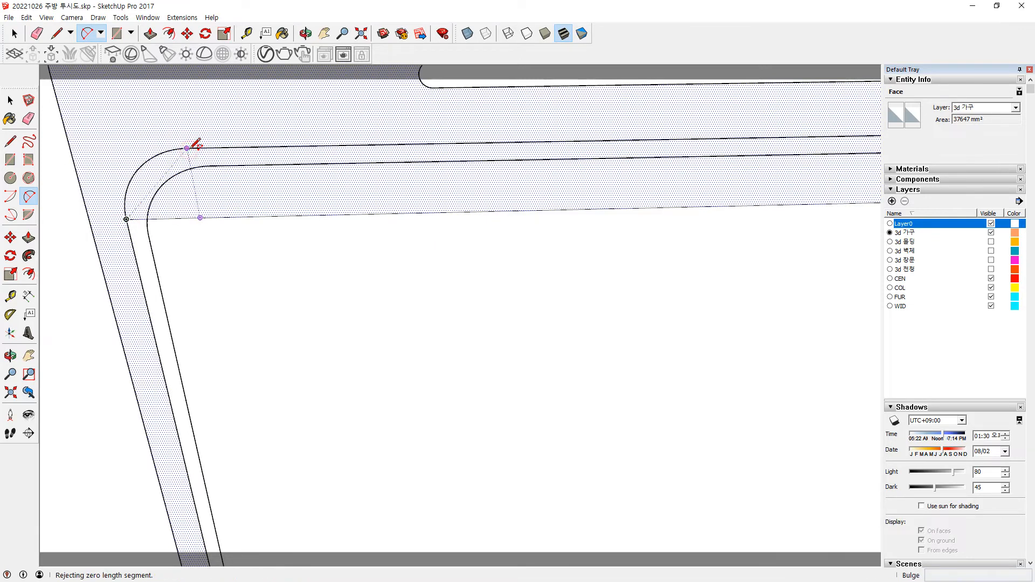
click(167, 153)
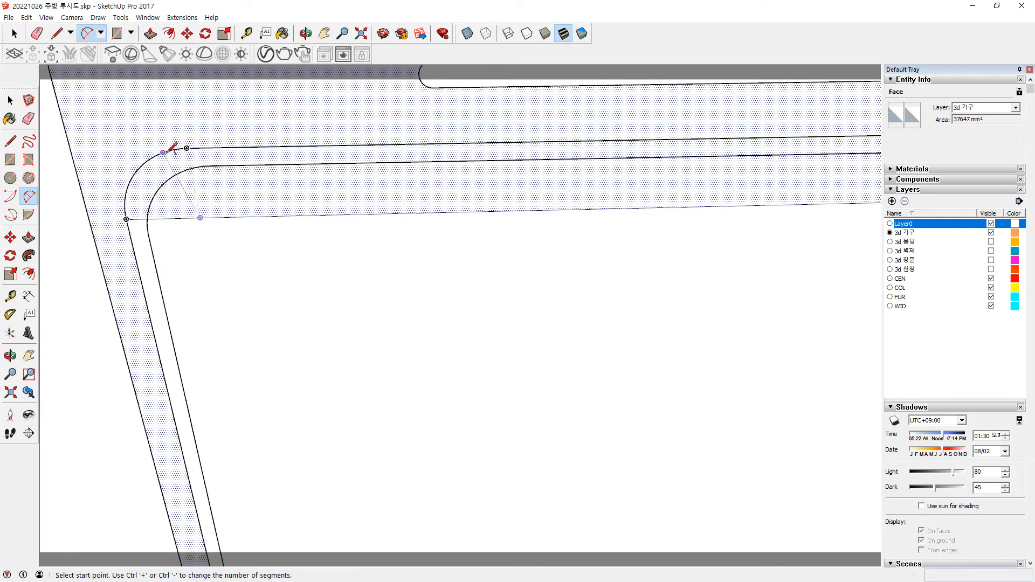
click(126, 219)
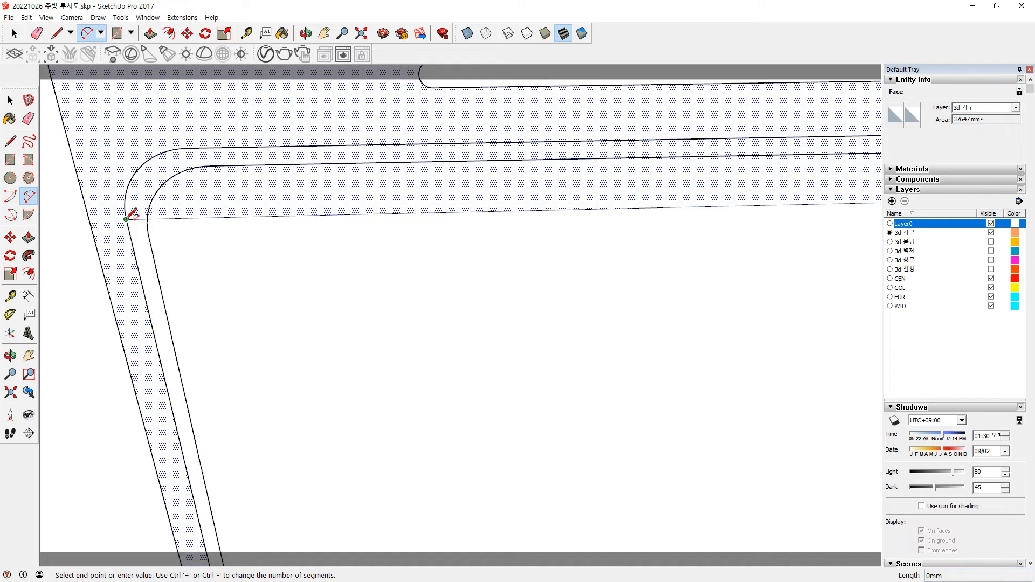
click(187, 147)
click(139, 168)
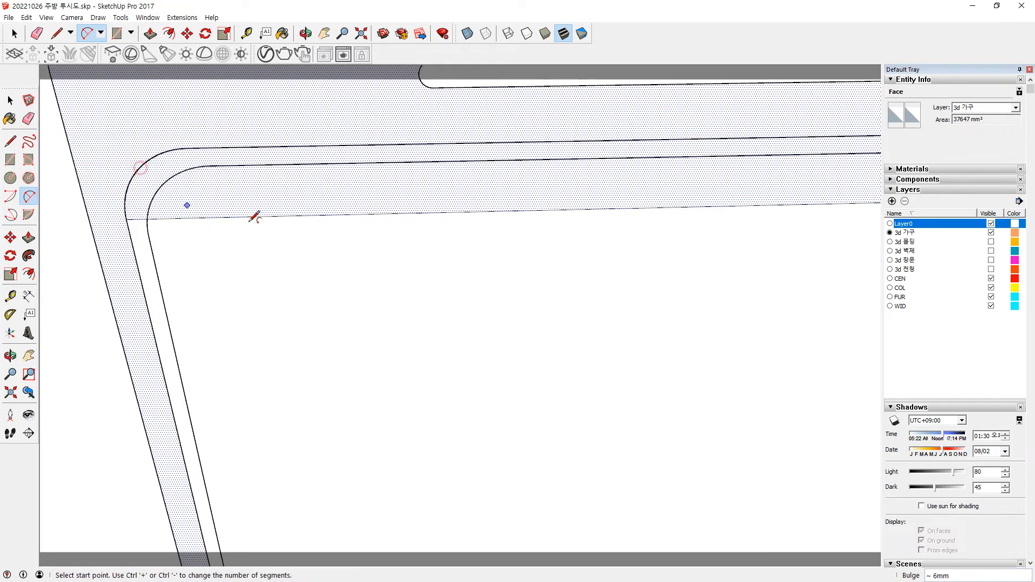
Trace the upper-right rounded corner of the oven window frame's outer outline with an arc.
scroll(280, 218, down, 5)
shift+middle_drag(593, 219, 153, 226)
scroll(652, 209, up, 1)
scroll(654, 206, up, 1)
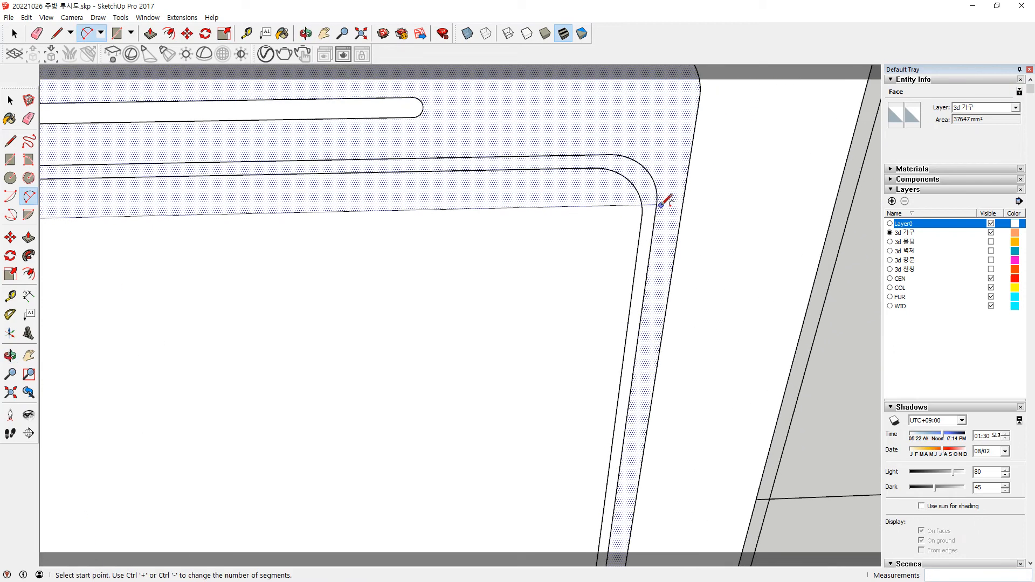
click(656, 204)
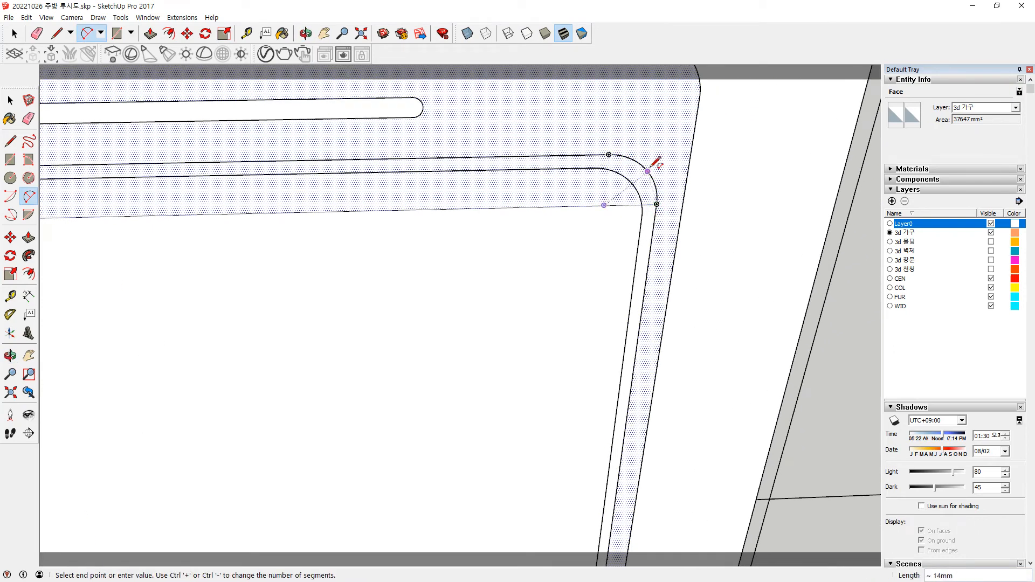
click(609, 155)
scroll(520, 198, down, 1)
click(623, 175)
Close the window frame's top edge with a line between the corner arcs, and erase the dividing edge beneath it.
key(l)
click(591, 162)
shift+middle_drag(323, 141, 523, 153)
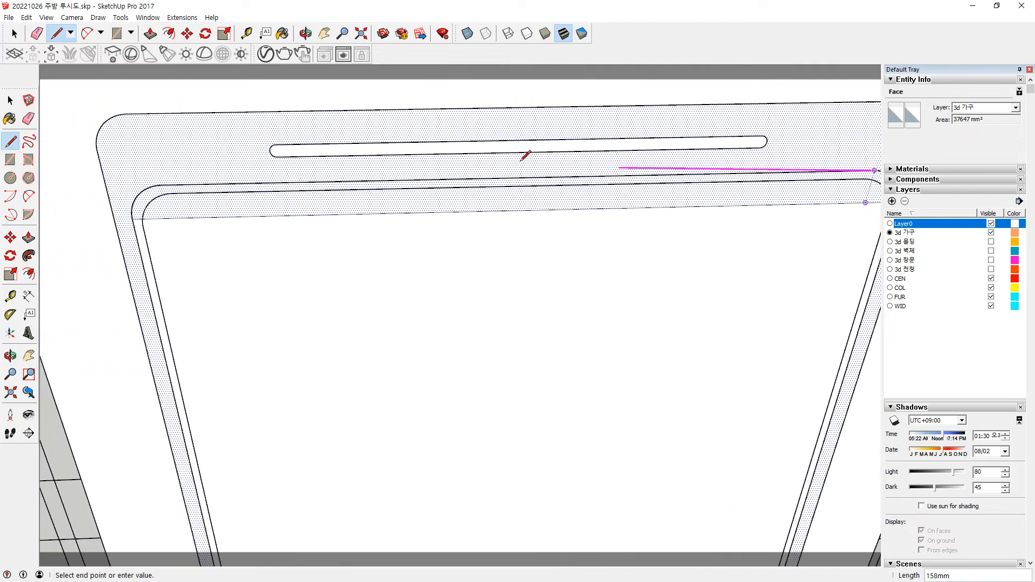
click(161, 185)
key(space)
key(e)
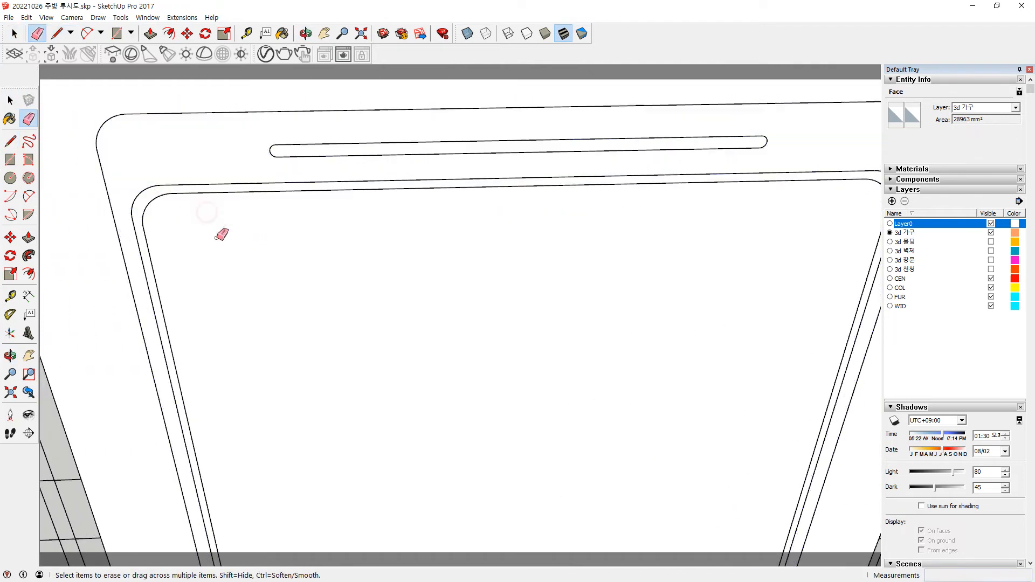
scroll(362, 332, down, 3)
shift+middle_drag(482, 371, 426, 281)
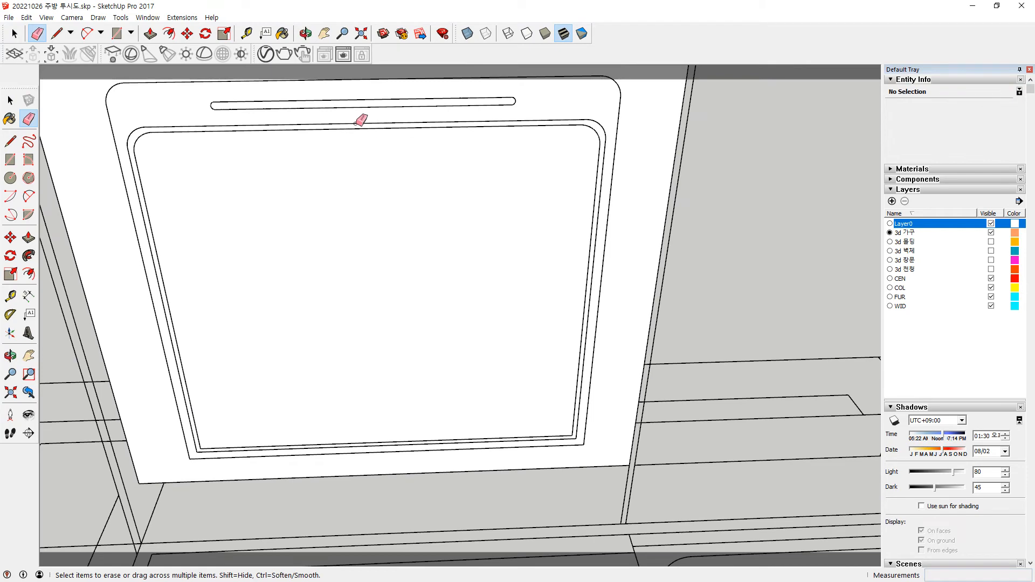
Offset the outer outline of the oven window face 5 mm inward to form its frame.
key(space)
click(331, 175)
key(f)
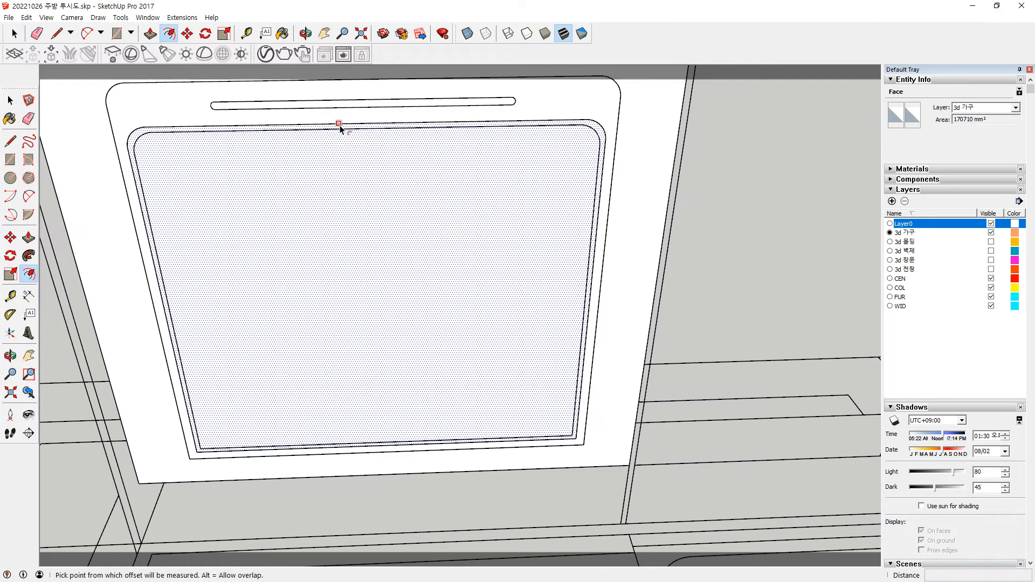
click(340, 129)
click(341, 132)
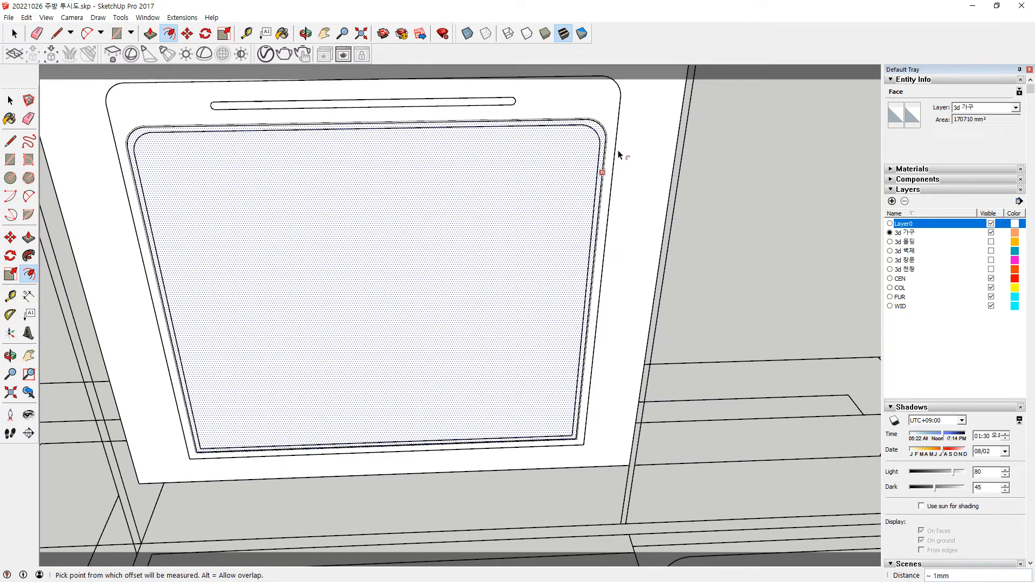
scroll(605, 167, up, 5)
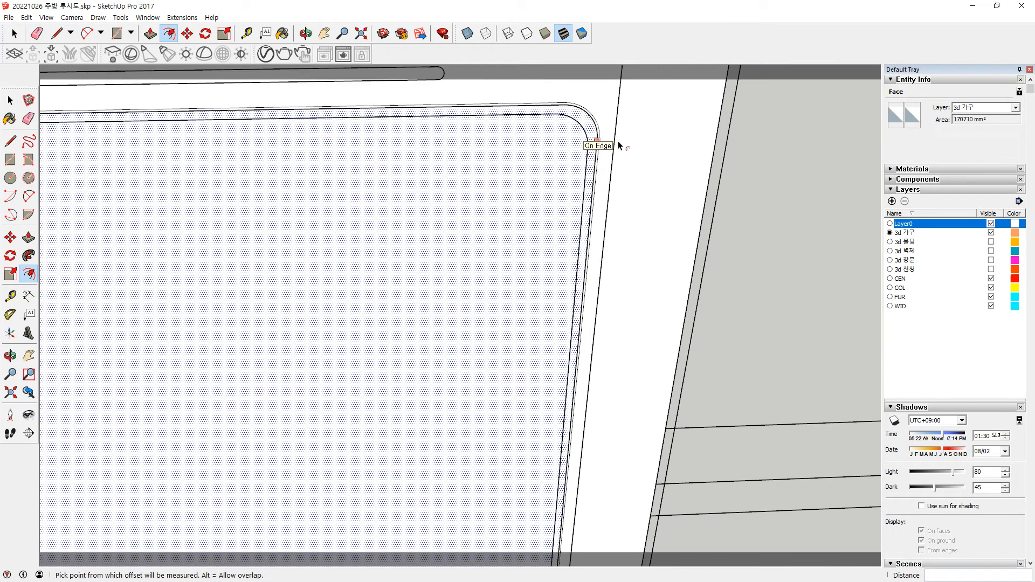
click(558, 161)
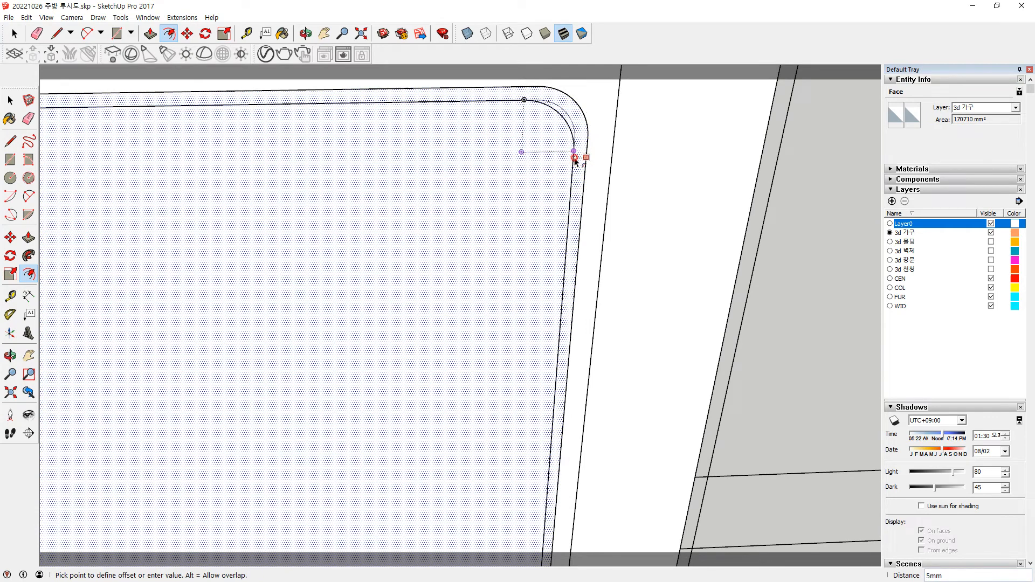
click(575, 160)
scroll(448, 229, down, 6)
middle_drag(386, 300, 291, 231)
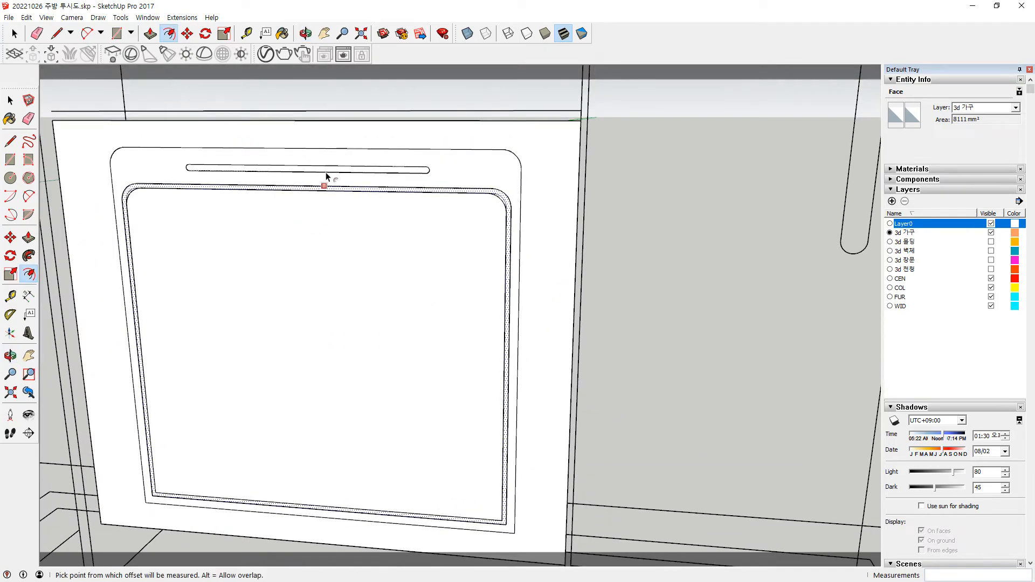
key(space)
scroll(548, 214, down, 5)
double_click(547, 214)
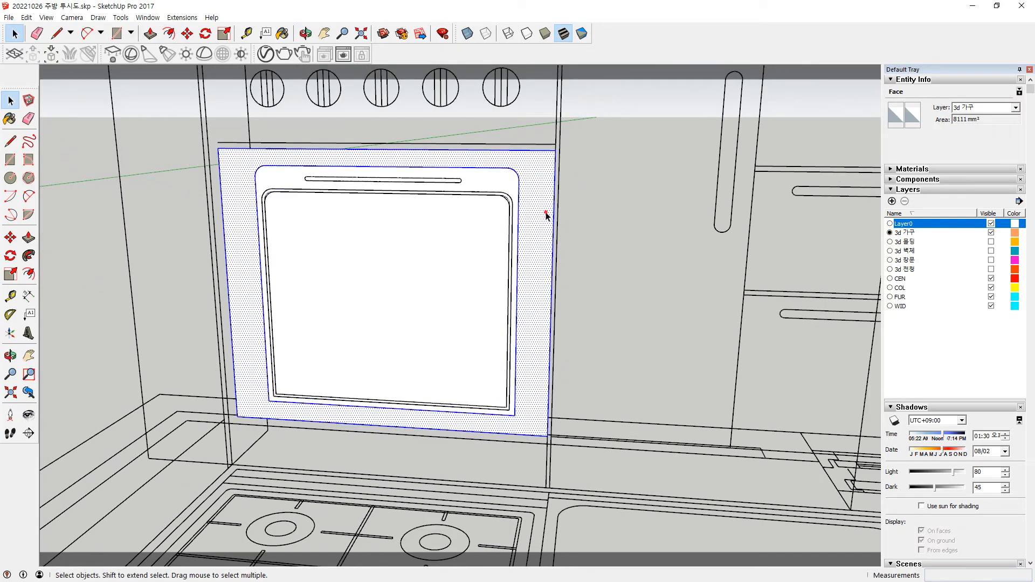
scroll(479, 310, down, 2)
middle_drag(445, 265, 397, 269)
key(m)
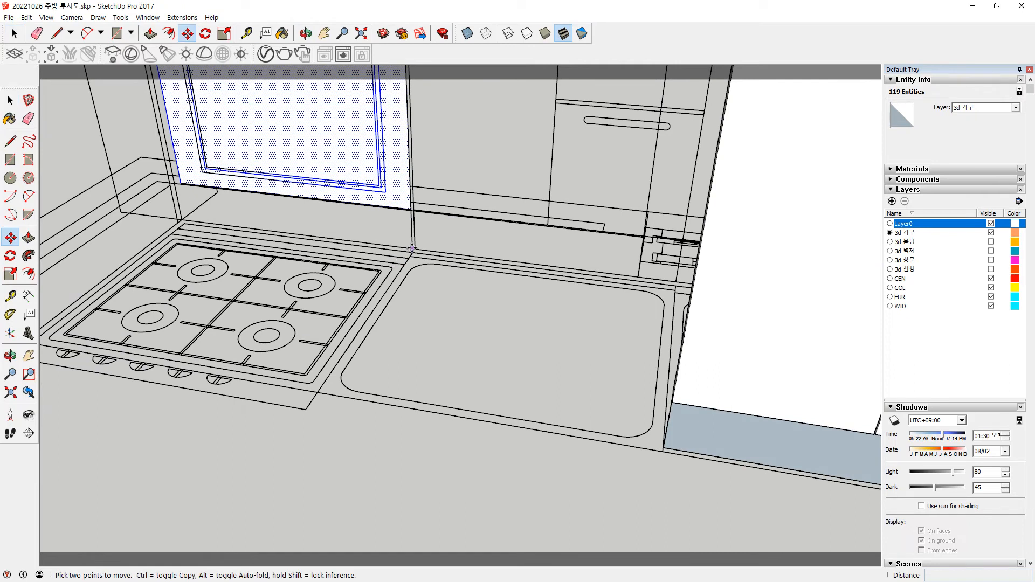
click(412, 248)
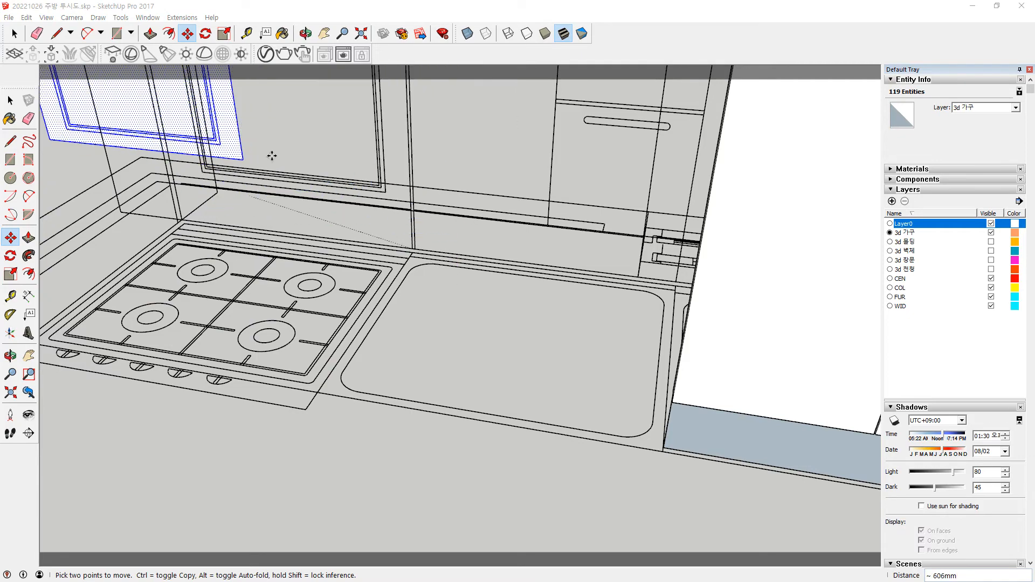
click(632, 25)
key(Escape)
Draw a rectangle over the range's control panel outline above the oven front, enclosing the five knobs.
scroll(399, 208, down, 3)
shift+middle_drag(397, 208, 396, 361)
scroll(342, 215, up, 2)
middle_drag(341, 215, 402, 209)
scroll(401, 208, up, 4)
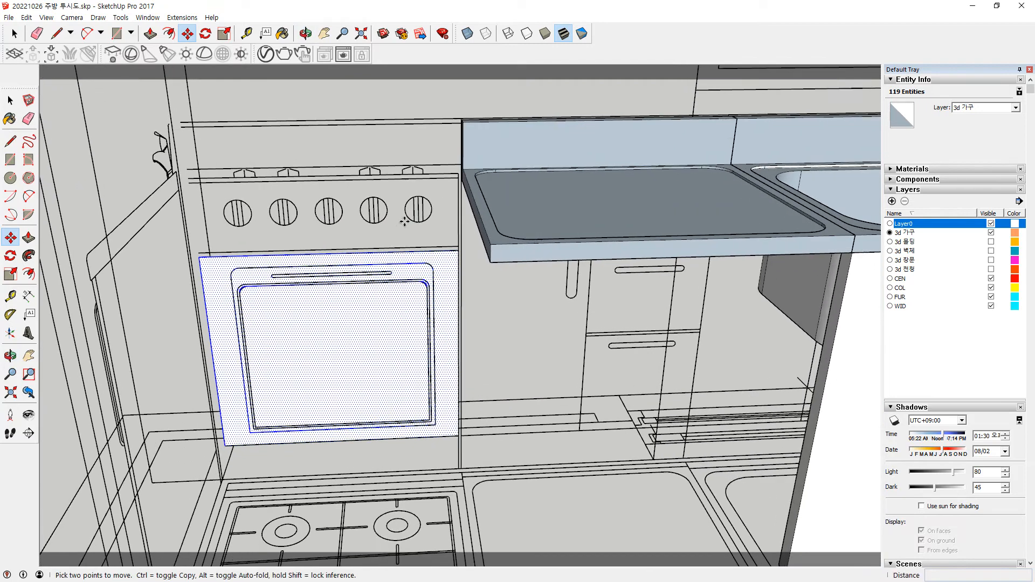
middle_drag(175, 181, 130, 270)
key(r)
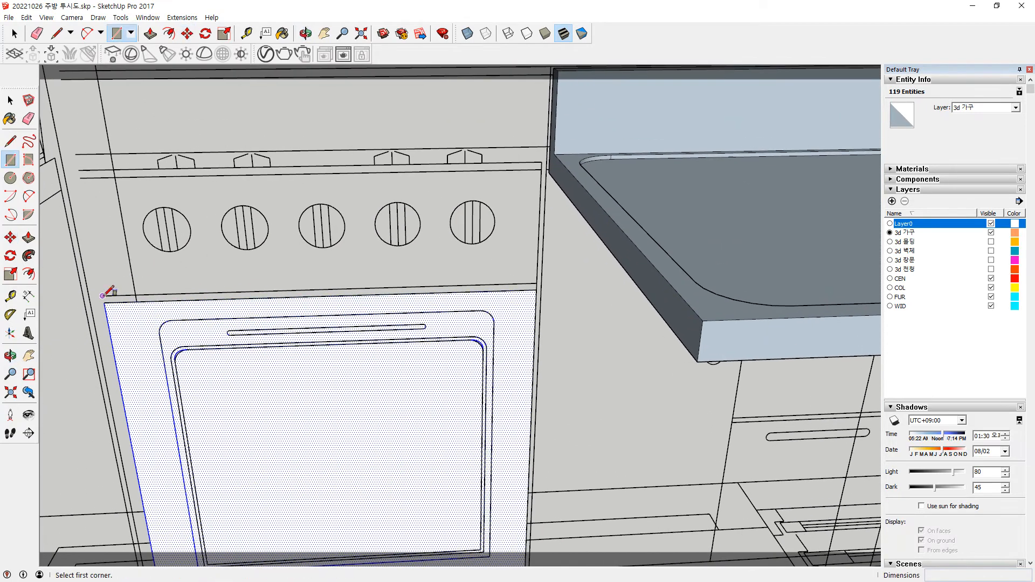
click(102, 295)
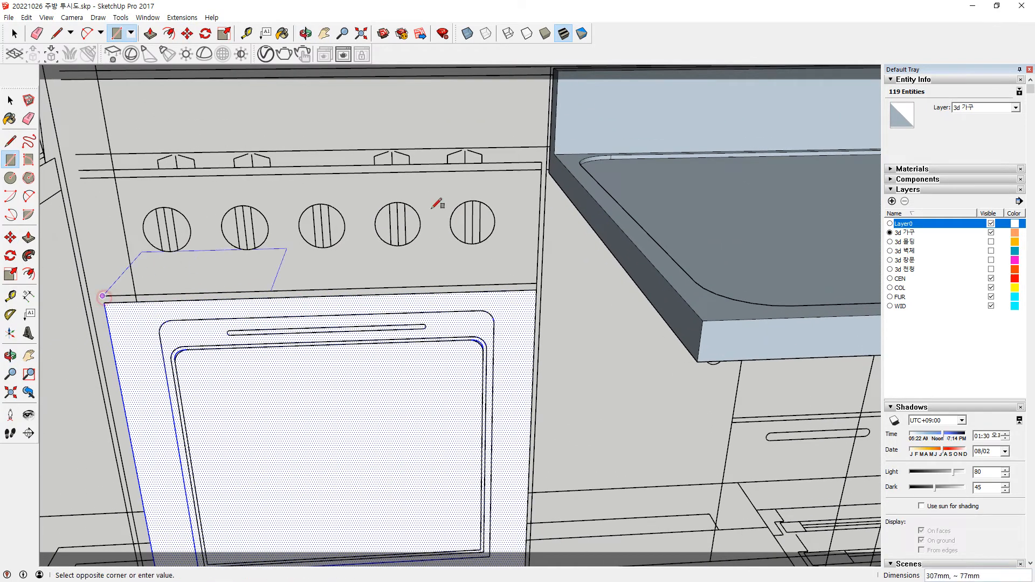
click(542, 169)
Trace the vertical center line of the rightmost knob on the control panel, 60 mm long, between the circle's edges.
middle_drag(481, 176, 536, 136)
scroll(431, 179, up, 3)
scroll(525, 219, up, 2)
key(l)
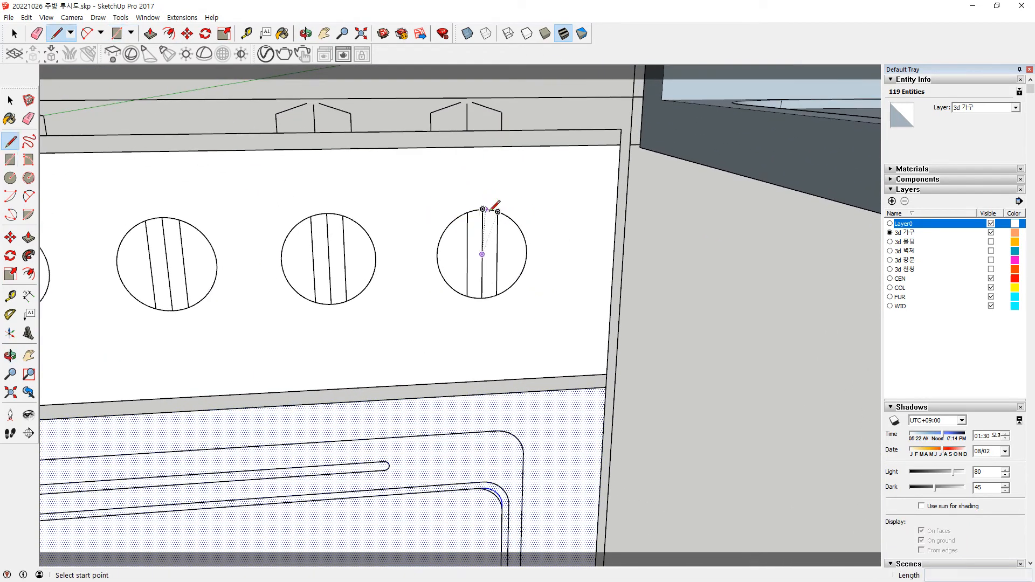
scroll(469, 286, up, 1)
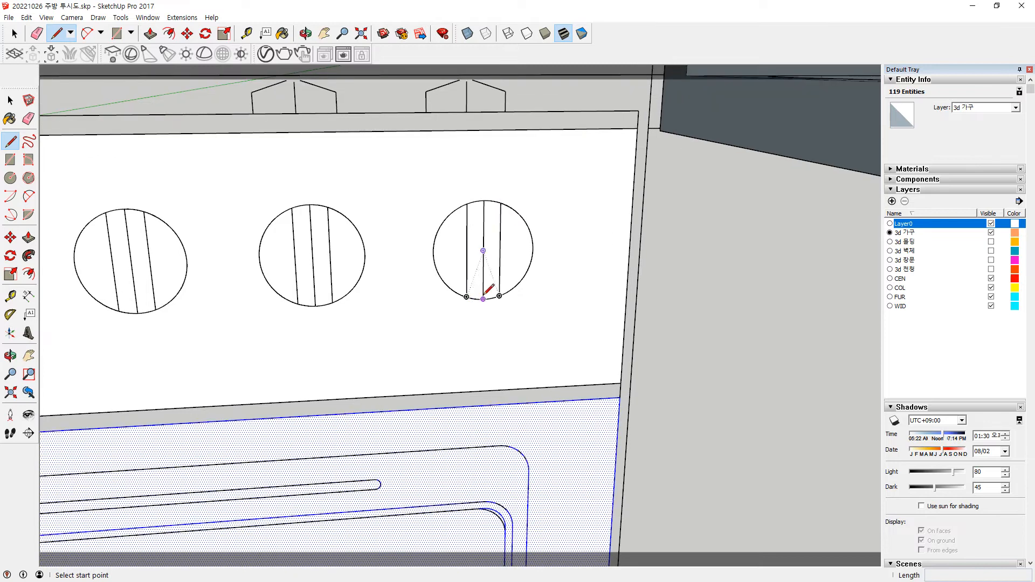
click(483, 298)
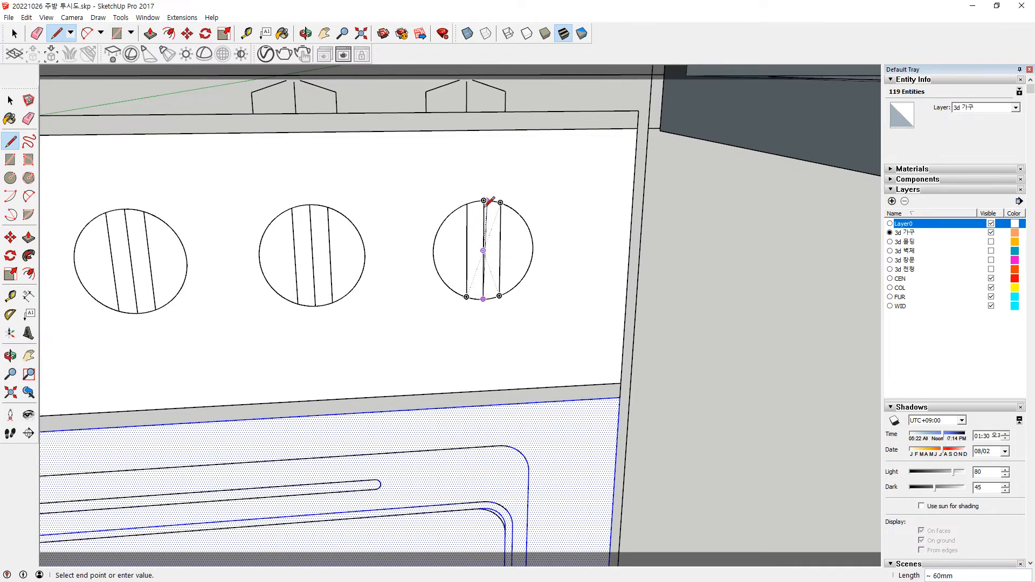
scroll(485, 201, up, 2)
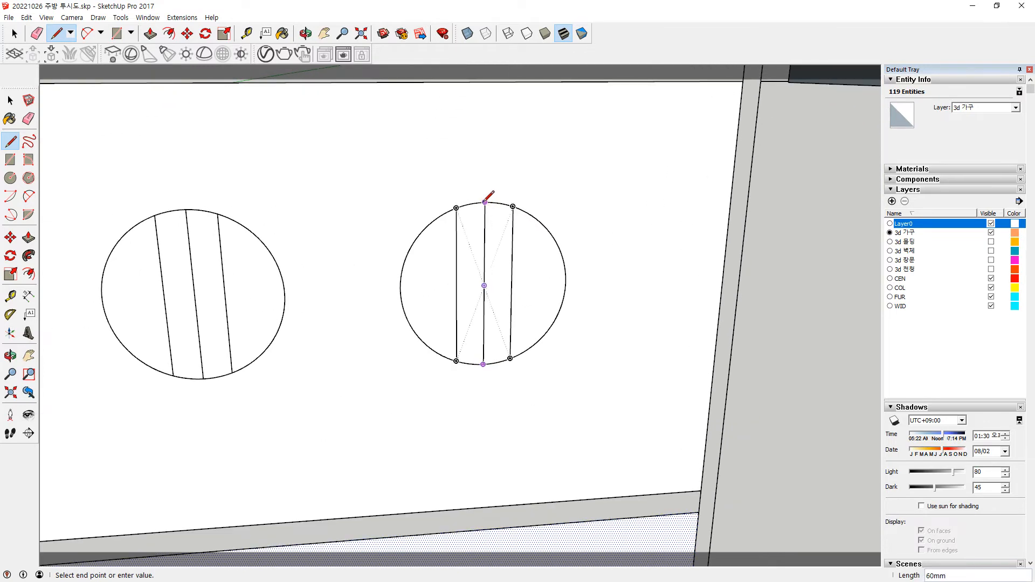
click(485, 202)
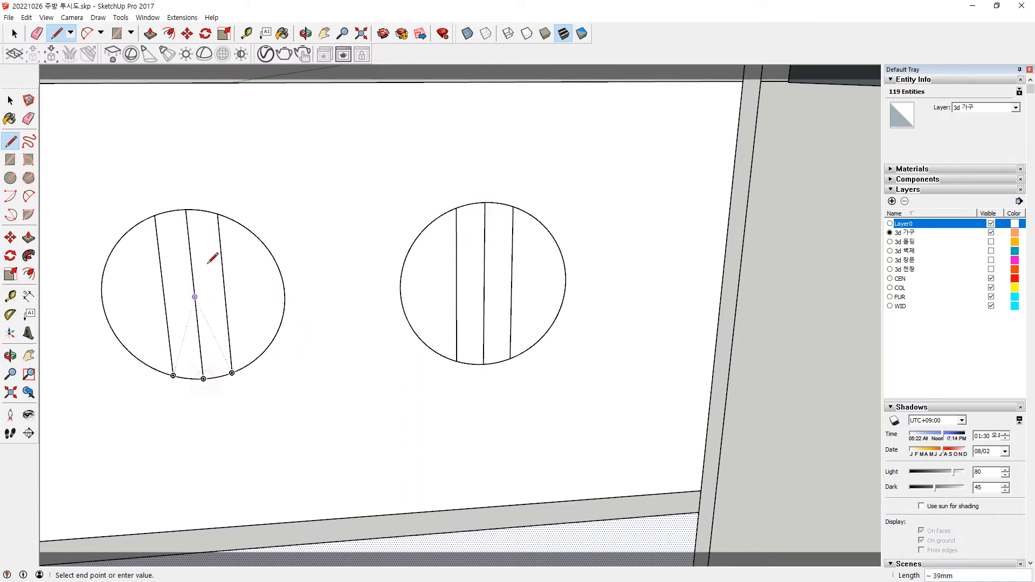
Trace the vertical center lines of the remaining four knobs on the control panel.
click(185, 209)
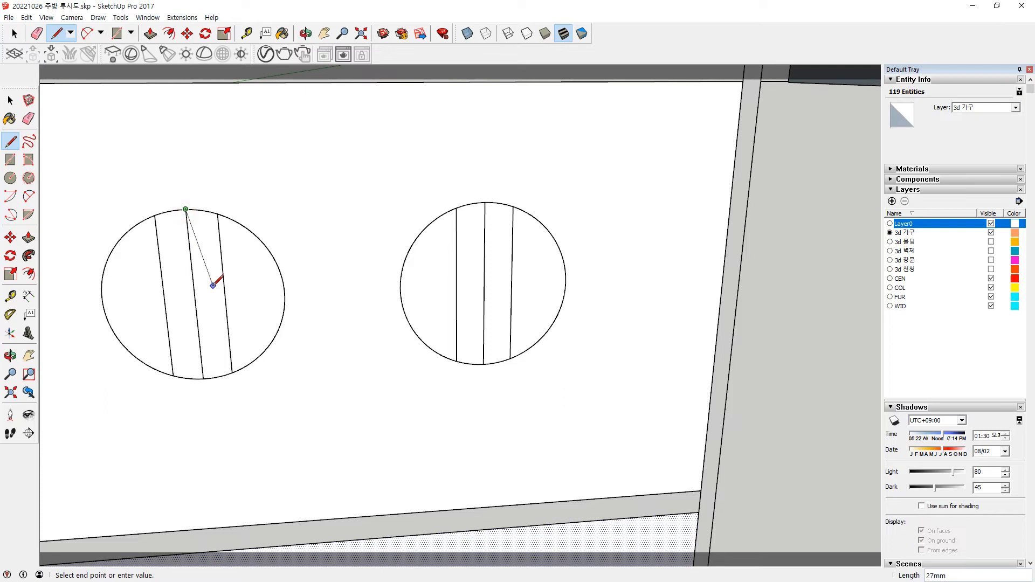
key(Escape)
scroll(187, 301, down, 2)
shift+middle_drag(187, 300, 406, 277)
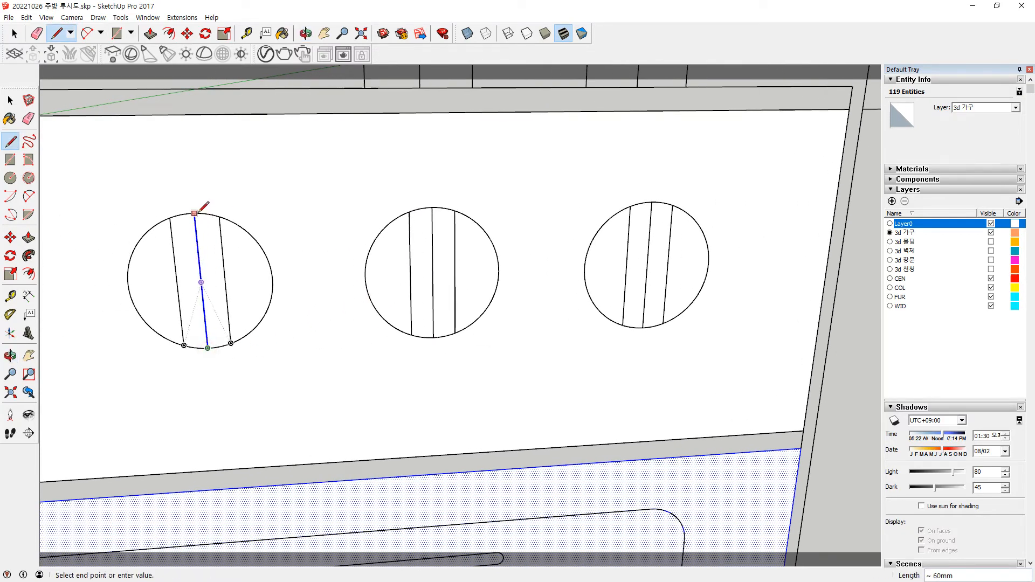
scroll(142, 294, down, 1)
shift+middle_drag(122, 290, 373, 275)
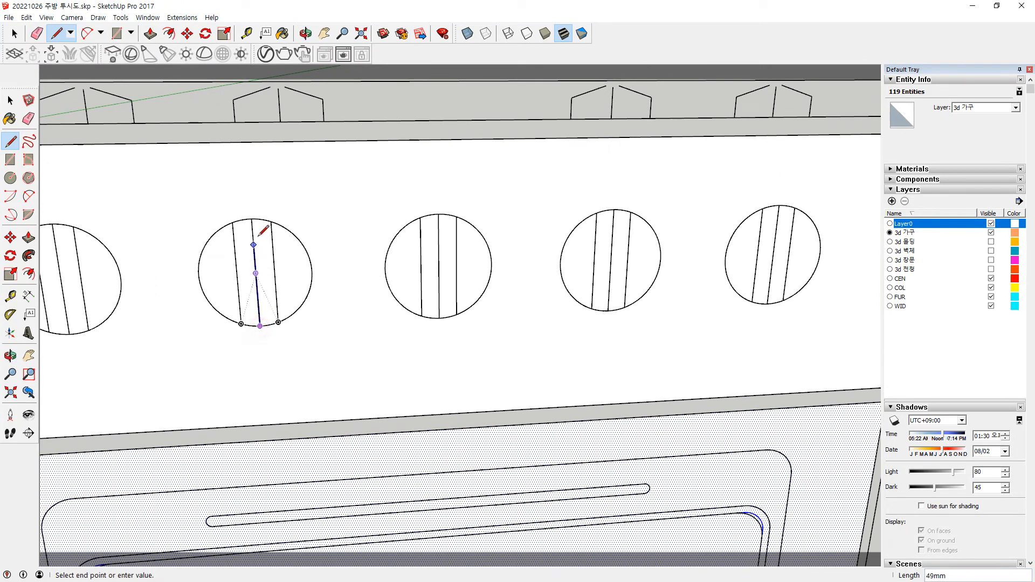
click(259, 325)
shift+middle_drag(164, 299, 477, 292)
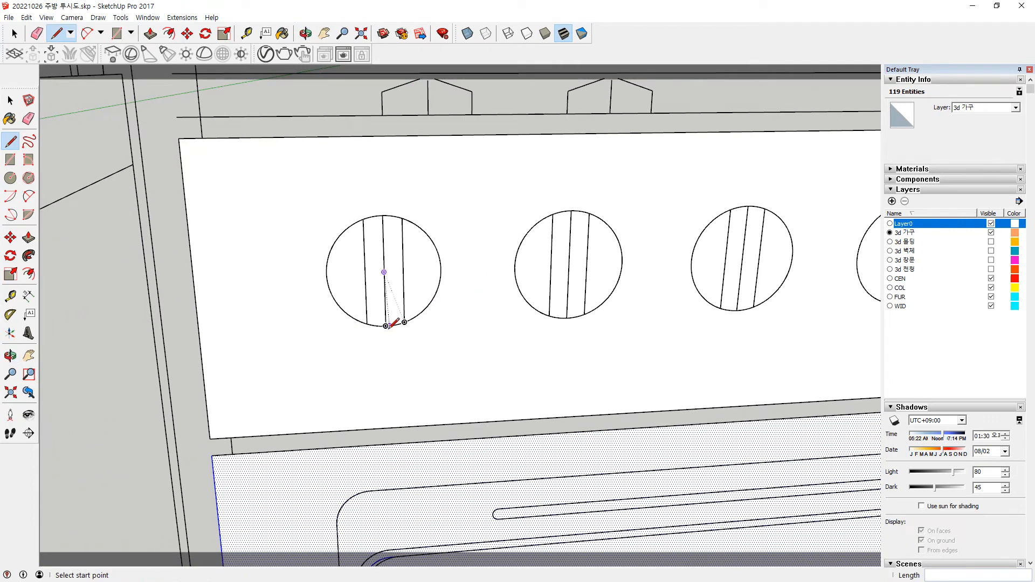
scroll(387, 325, up, 3)
scroll(383, 322, down, 1)
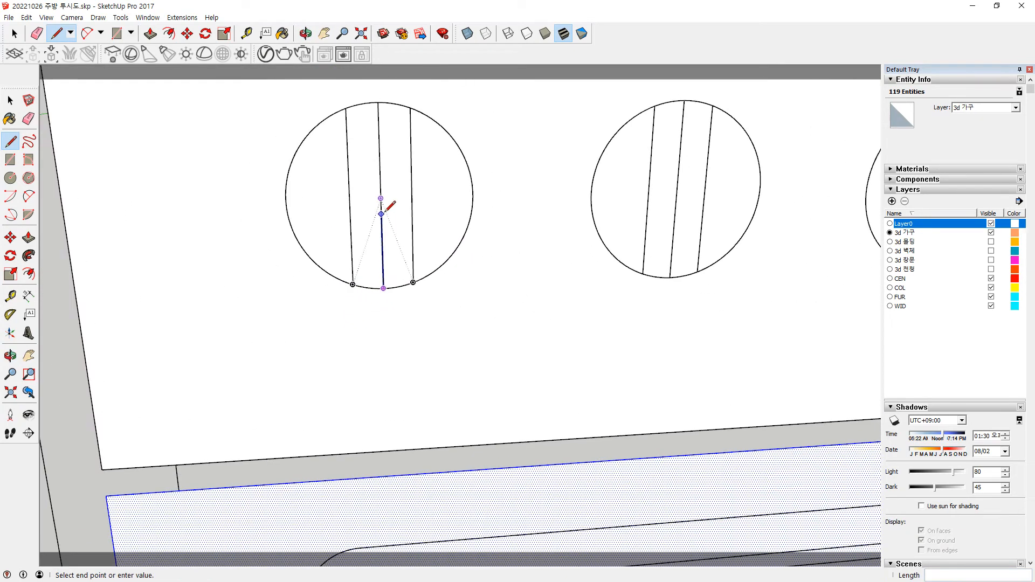
middle_drag(384, 168, 364, 189)
click(364, 178)
key(space)
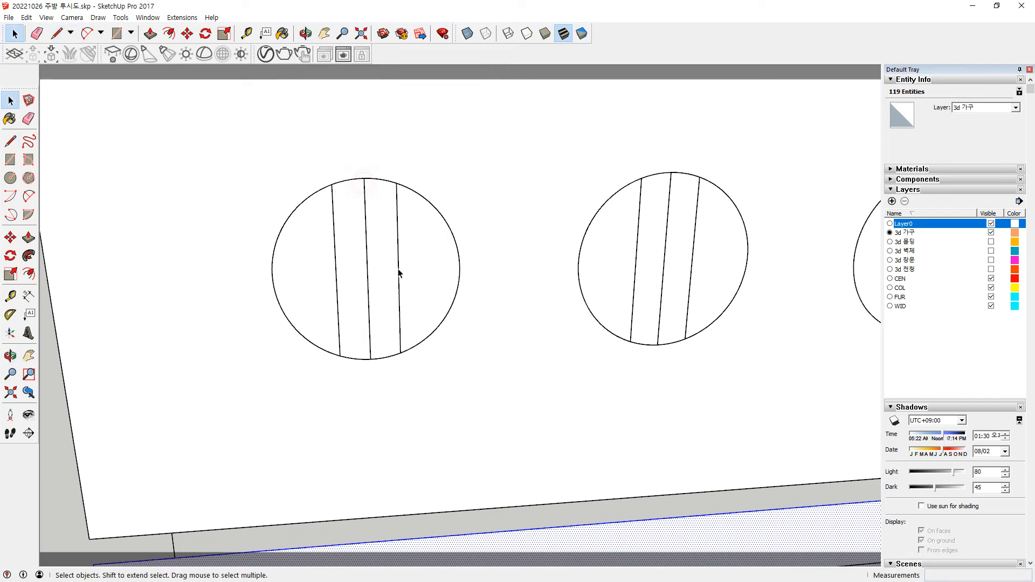
Try to move the oven front and control panel faces forward along the green axis to the range's front line in the plan.
scroll(400, 274, down, 7)
middle_drag(581, 327, 425, 298)
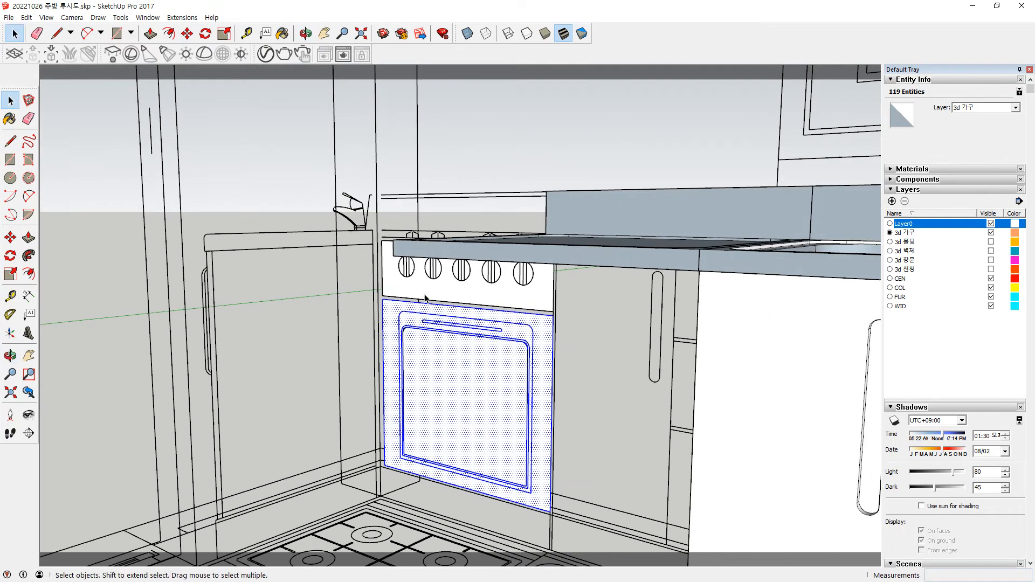
shift+click(522, 299)
shift+middle_drag(546, 434, 522, 307)
key(m)
scroll(524, 323, up, 3)
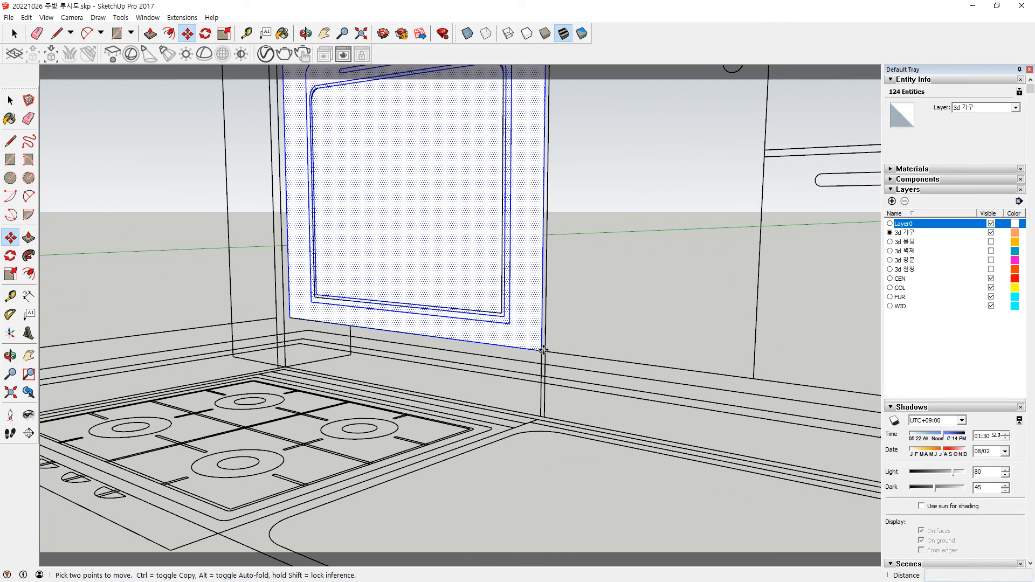
click(541, 351)
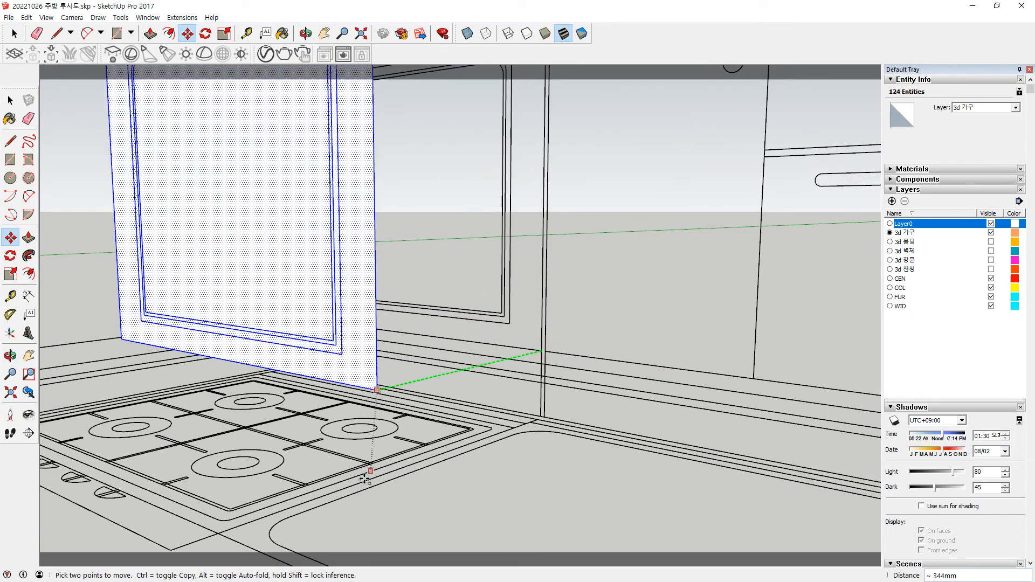
click(223, 536)
scroll(331, 380, down, 2)
middle_drag(331, 380, 457, 316)
key(space)
click(257, 191)
scroll(457, 317, up, 2)
middle_drag(512, 299, 615, 263)
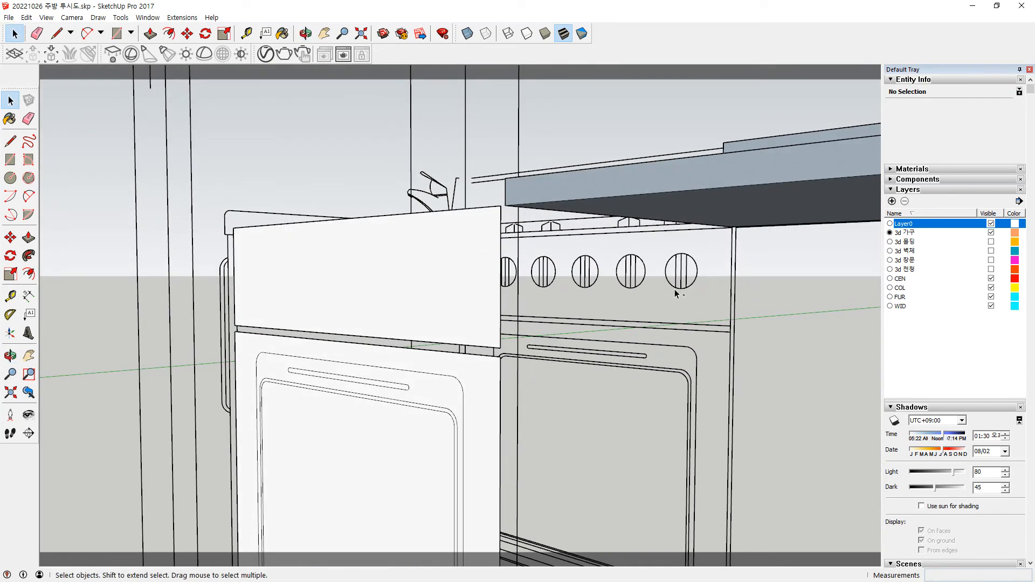
click(698, 285)
middle_drag(698, 287, 716, 354)
Draw a circle of about 30 mm radius over the leftmost knob, centered on its center line.
key(c)
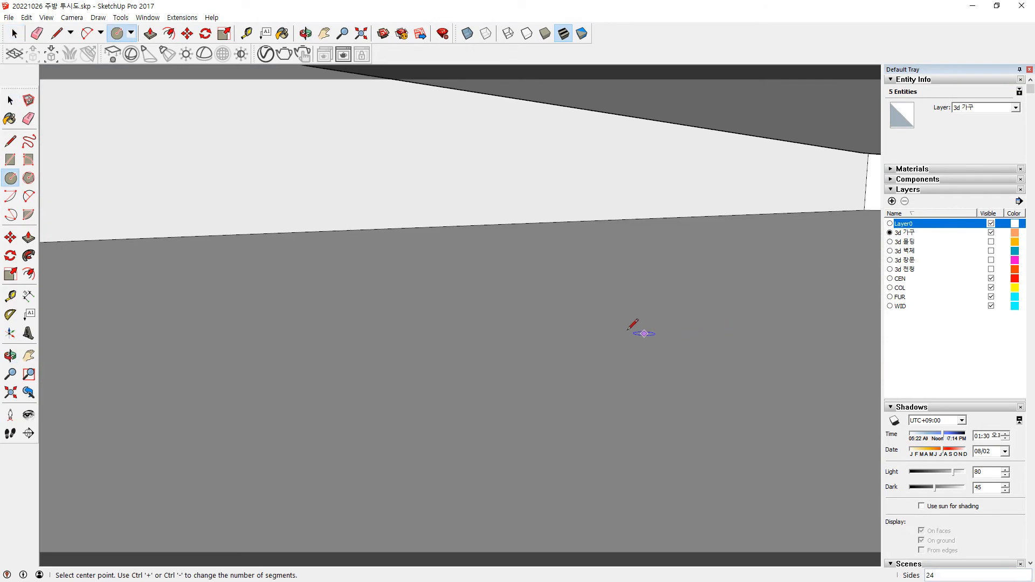
scroll(631, 329, down, 10)
scroll(420, 294, up, 8)
scroll(273, 326, up, 5)
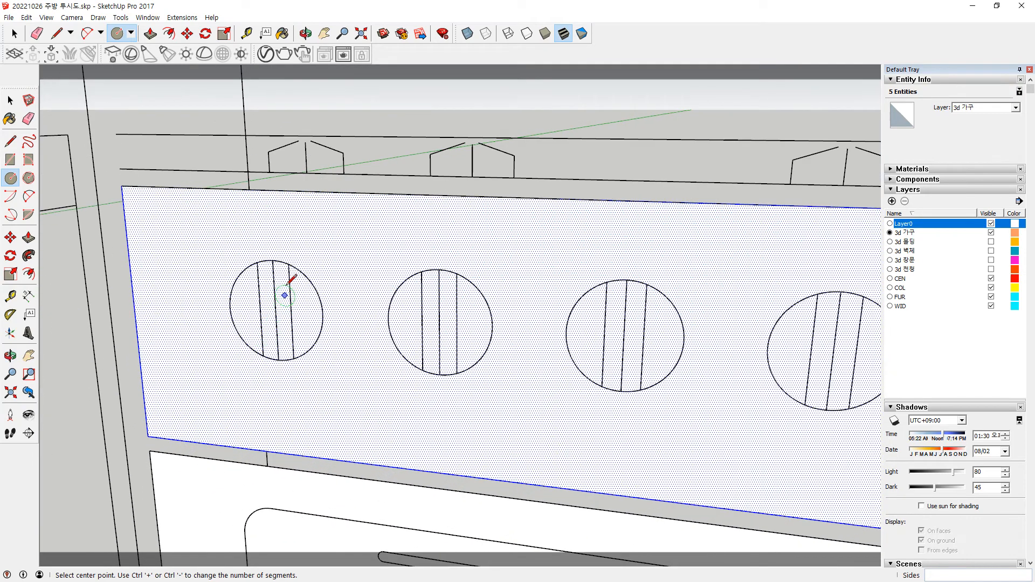
click(275, 311)
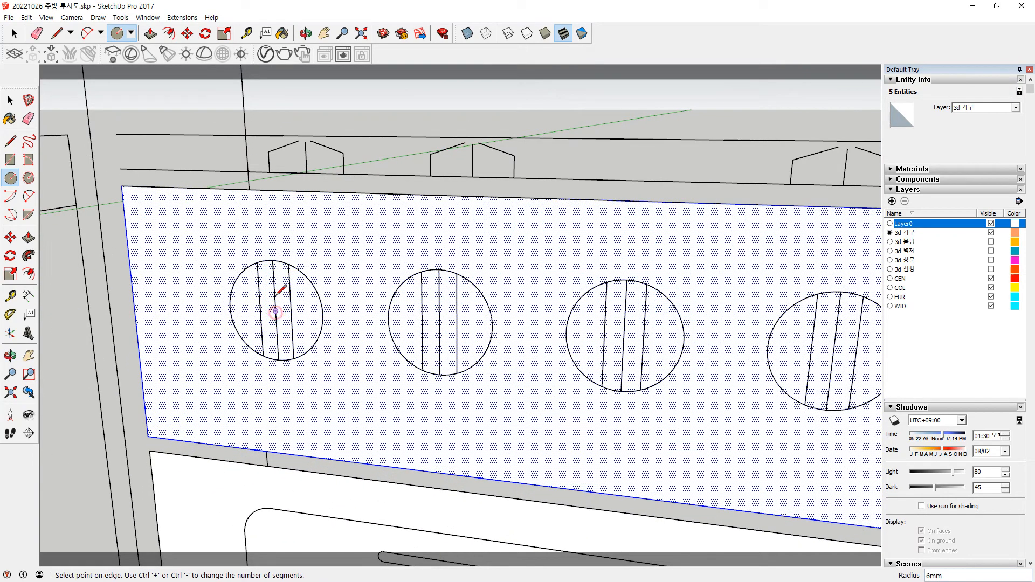
click(273, 260)
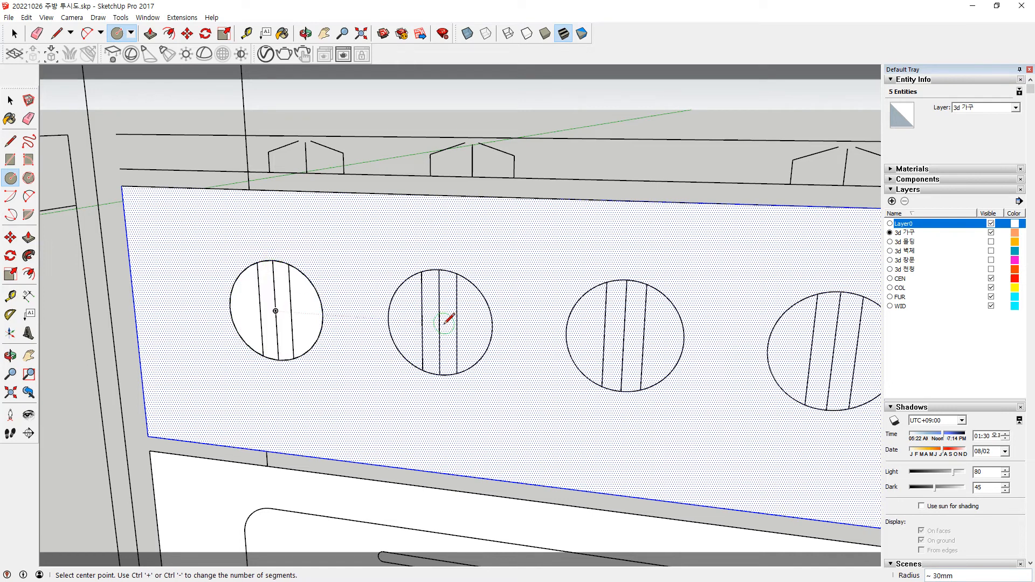
Copy the leftmost knob's circle and faces across the control panel at 100 mm spacing to cover all five knobs.
key(space)
triple_click(300, 313)
click(90, 334)
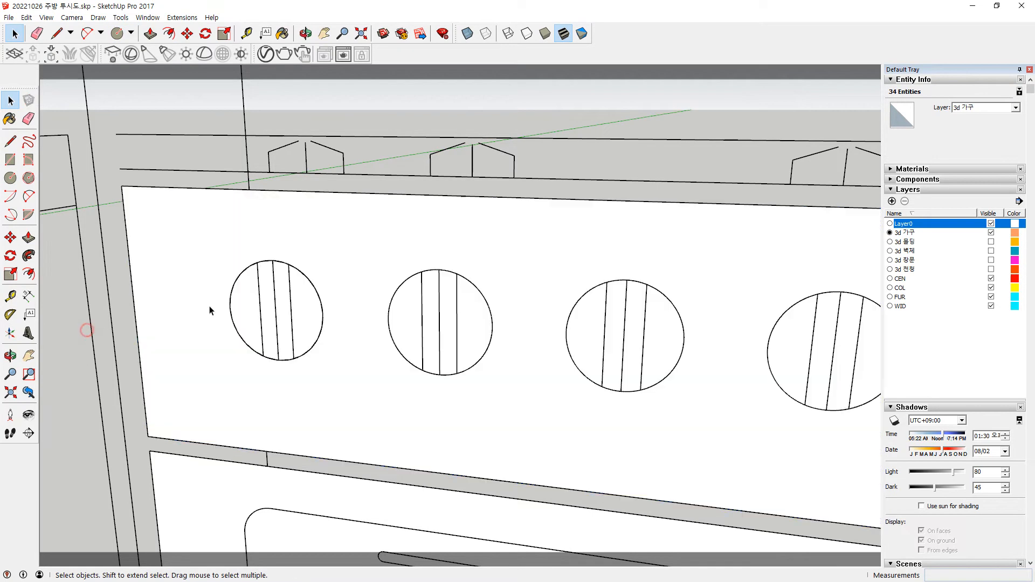
click(302, 318)
triple_click(265, 314)
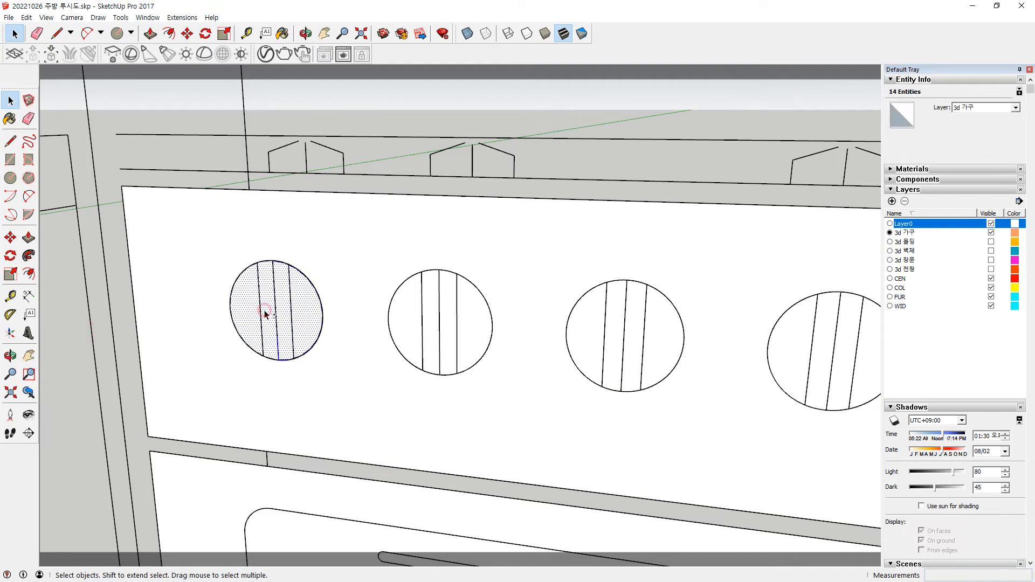
key(m)
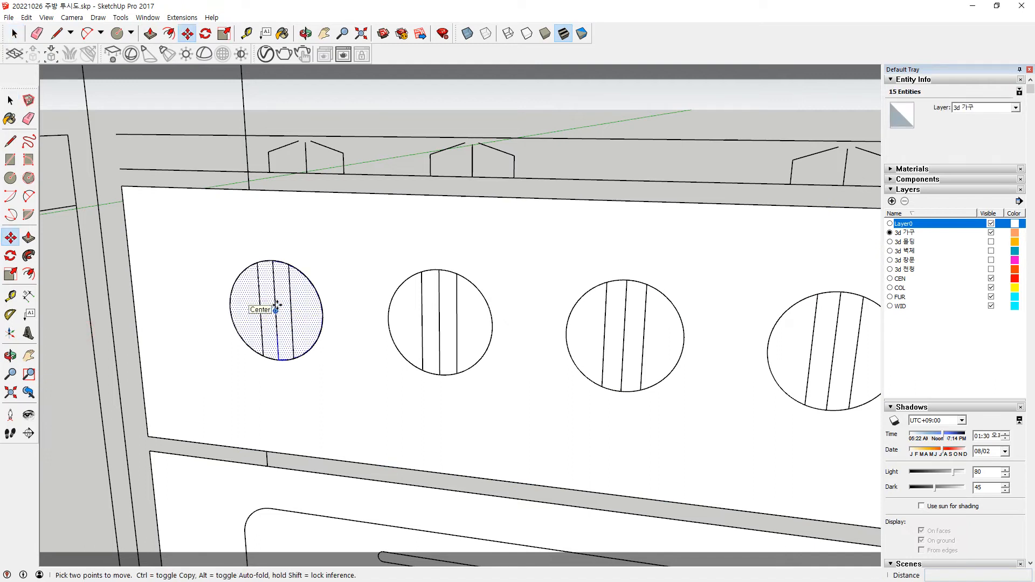
click(275, 309)
key(ctrl)
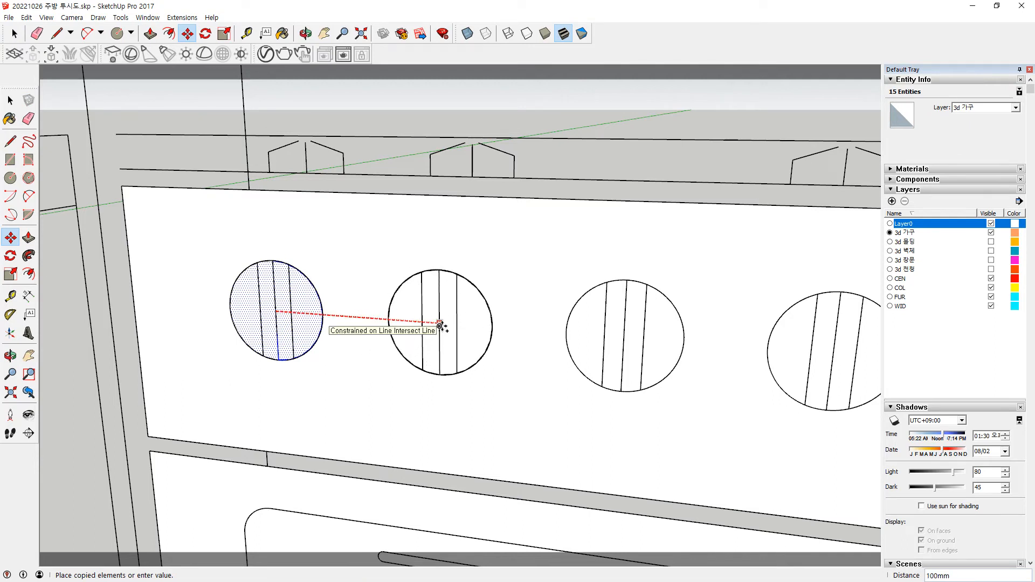
scroll(439, 326, down, 5)
shift+middle_drag(439, 325, 256, 312)
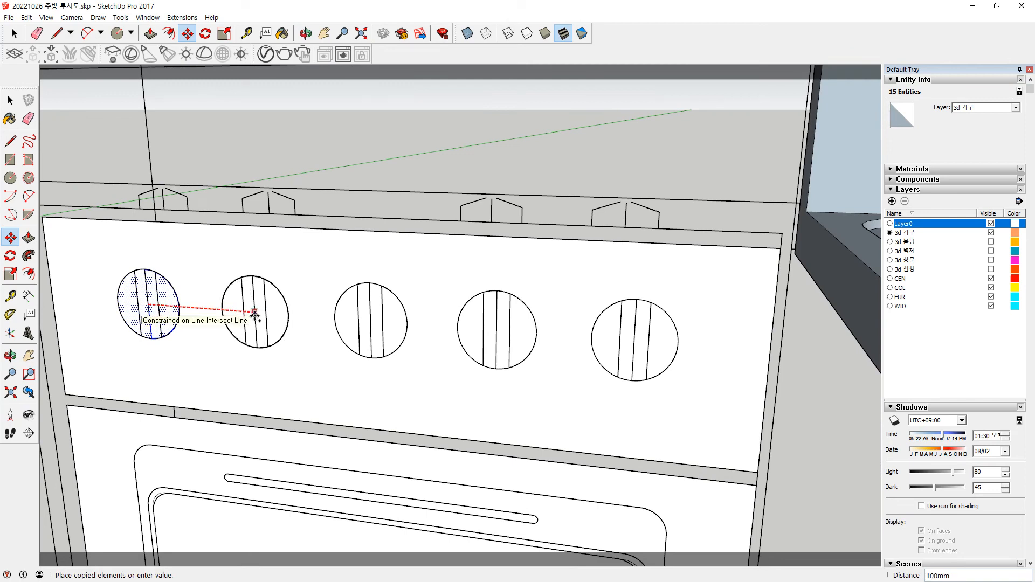
click(254, 313)
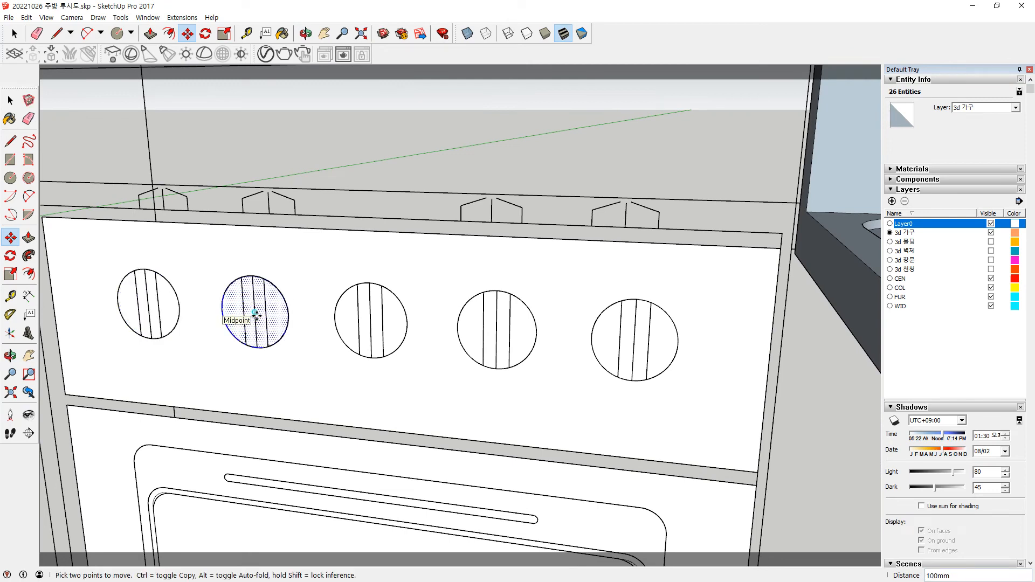
key(Escape)
Move the control panel with its knobs and the oven front forward along the green axis to the range's front line in the plan.
key(space)
click(544, 275)
triple_click(543, 275)
scroll(420, 468, down, 3)
shift+middle_drag(342, 372, 460, 102)
shift+triple_click(440, 180)
middle_drag(560, 490, 464, 470)
key(m)
click(533, 373)
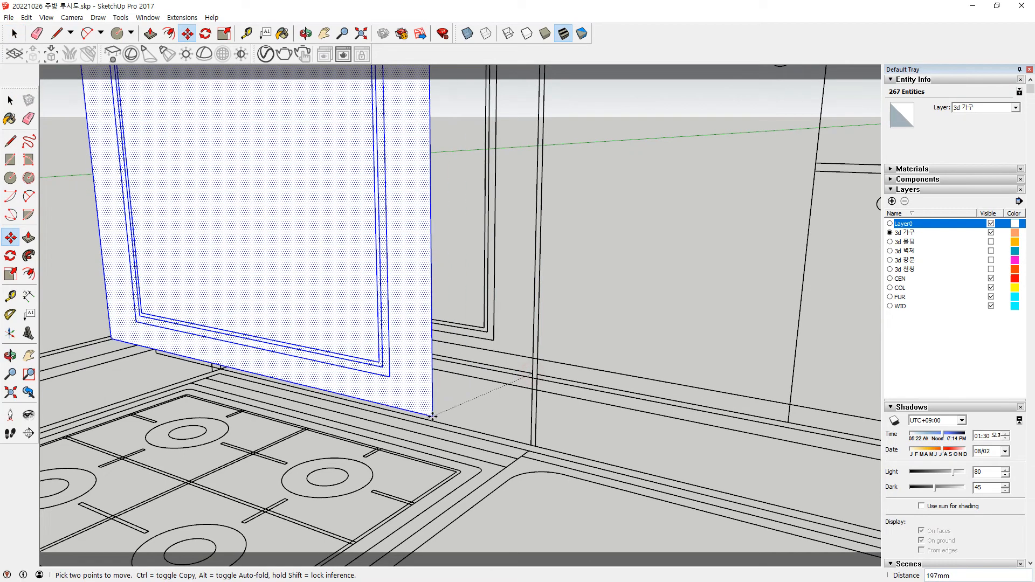
scroll(323, 461, down, 2)
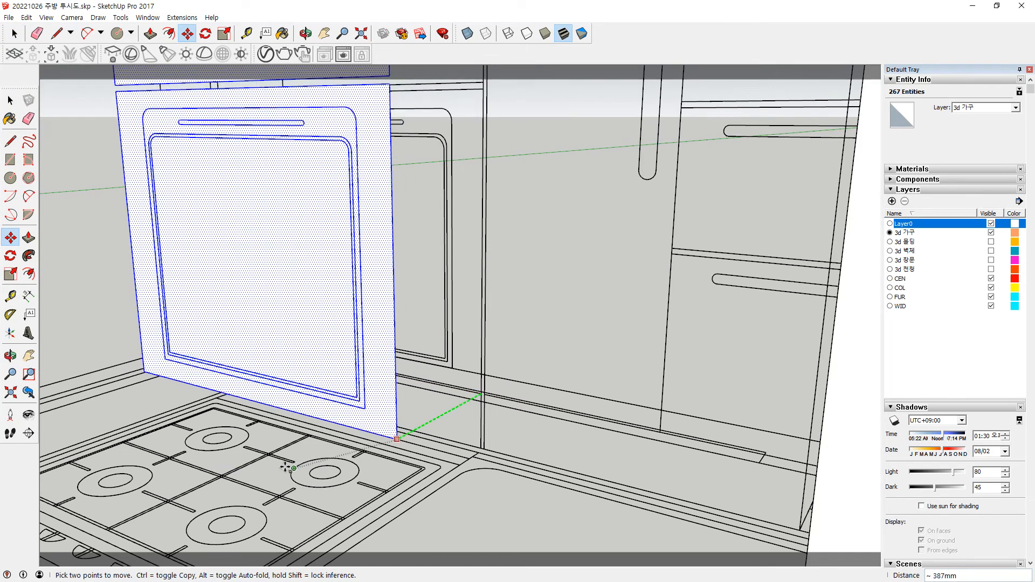
scroll(277, 475, down, 1)
shift+middle_drag(264, 487, 318, 434)
click(308, 515)
key(space)
click(527, 286)
Push the rounded door panel face surrounding the oven window 5 mm inward.
shift+middle_drag(391, 221, 467, 300)
scroll(364, 405, up, 2)
middle_drag(364, 404, 444, 388)
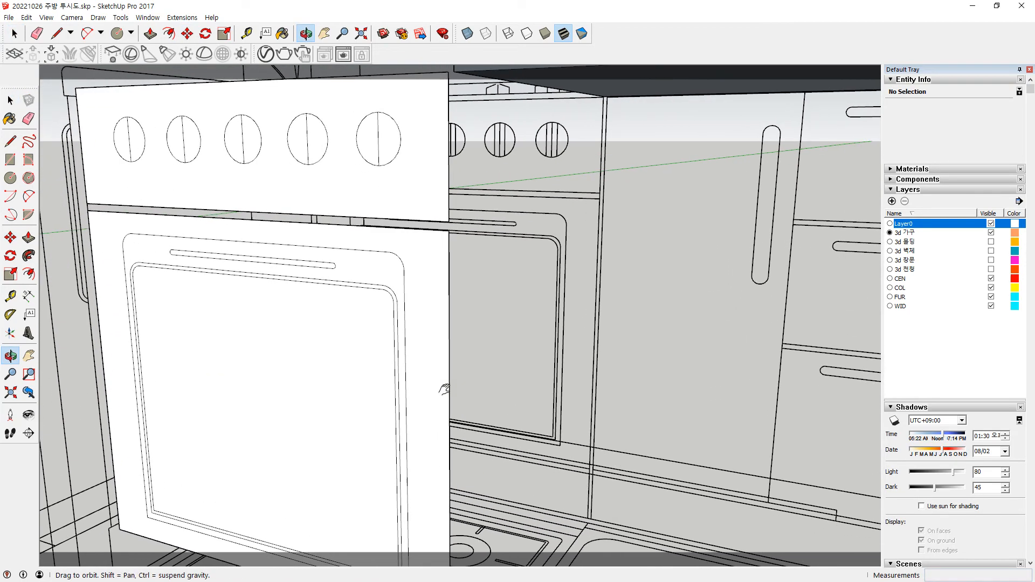
key(p)
drag(354, 271, 360, 271)
text(5)
key(Return)
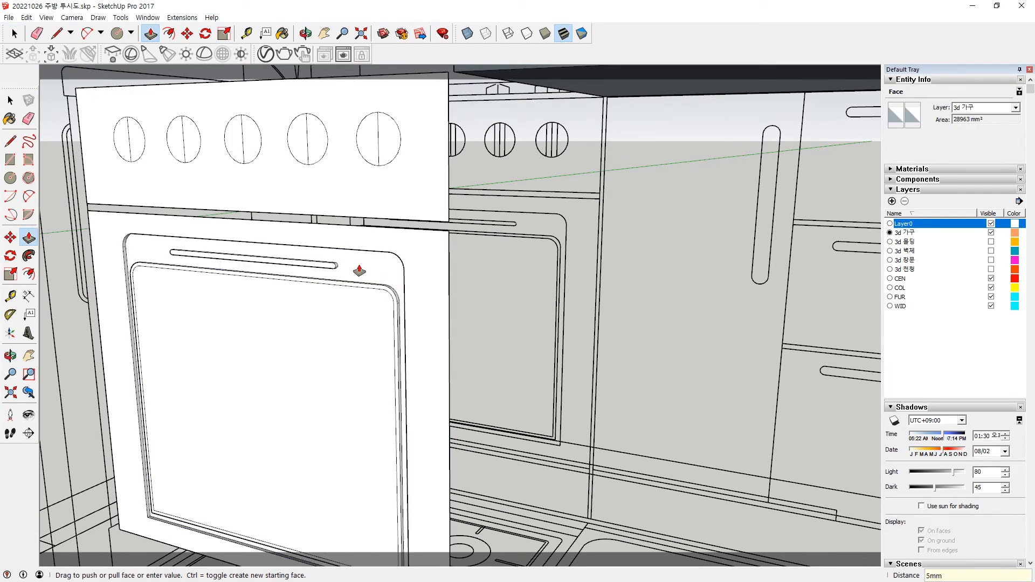
Push the handle slot face above the oven window 10 mm inward.
scroll(315, 266, up, 3)
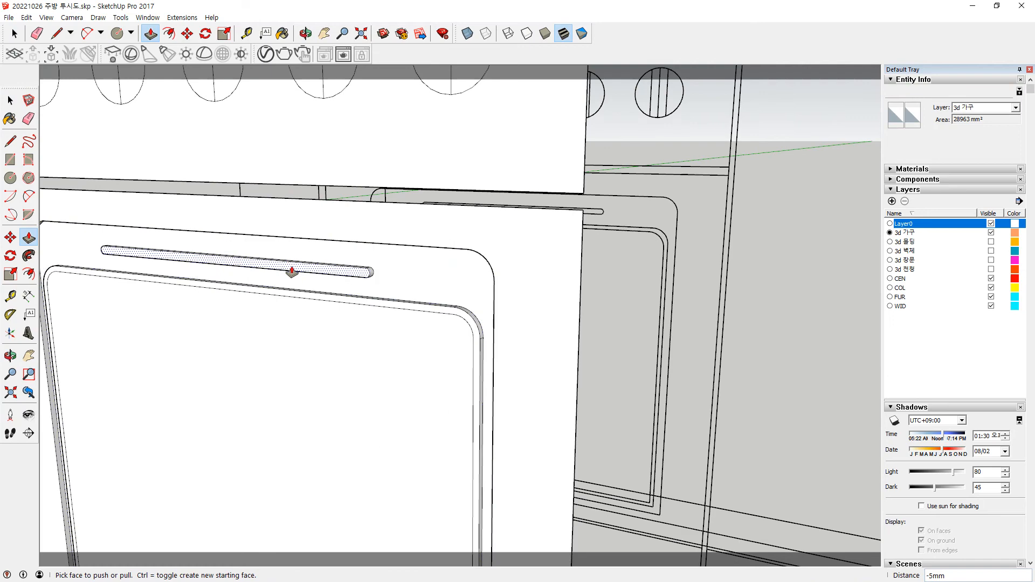
drag(291, 271, 304, 266)
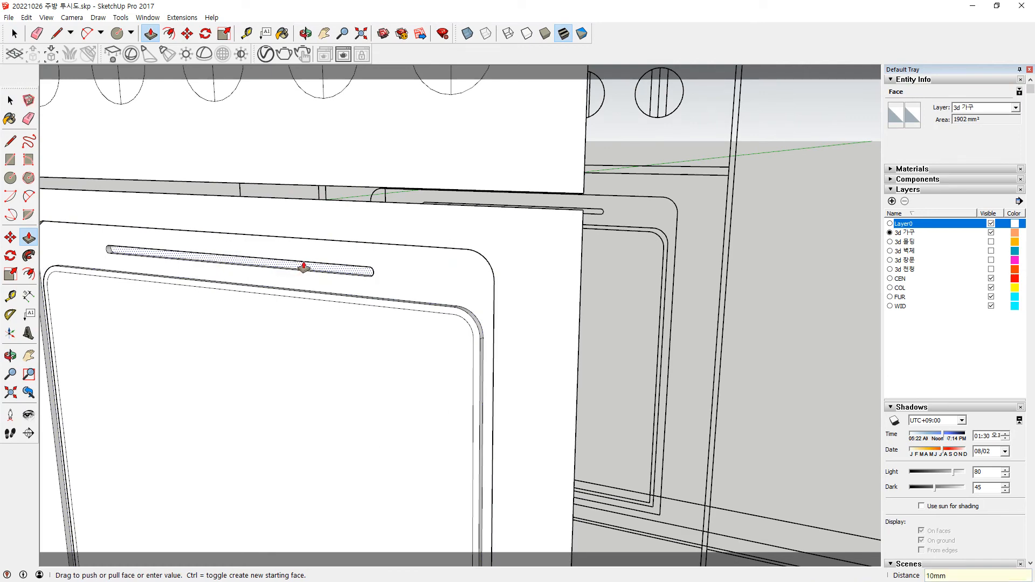
click(405, 330)
Push the oven window face 5 mm inward.
scroll(426, 322, up, 2)
middle_drag(490, 324, 308, 353)
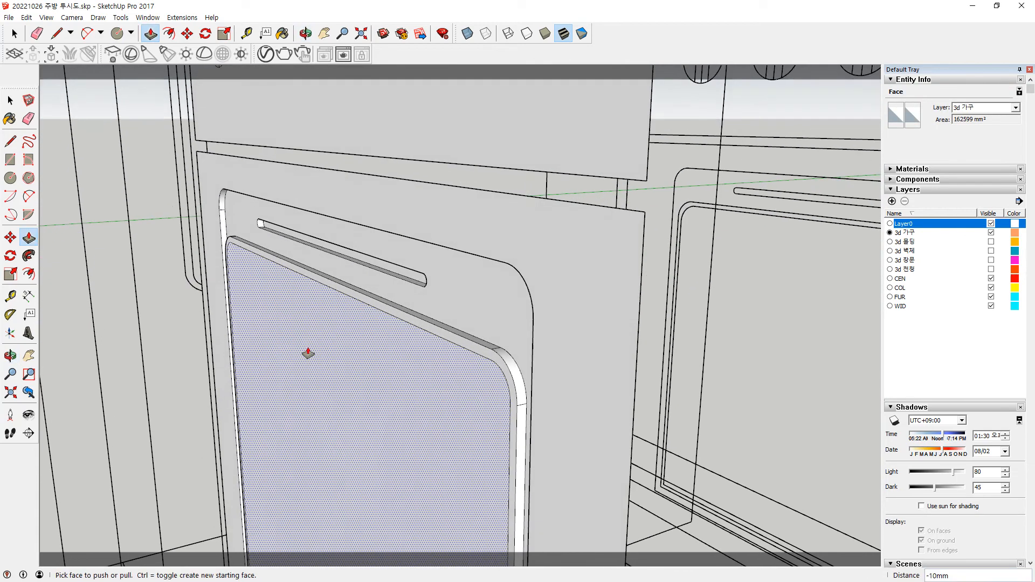
click(341, 360)
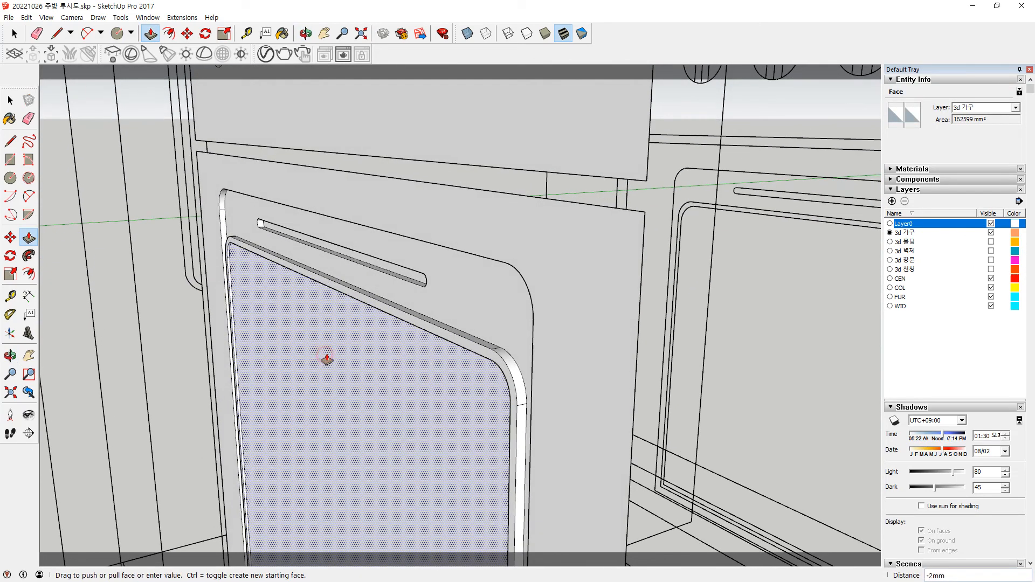
click(332, 358)
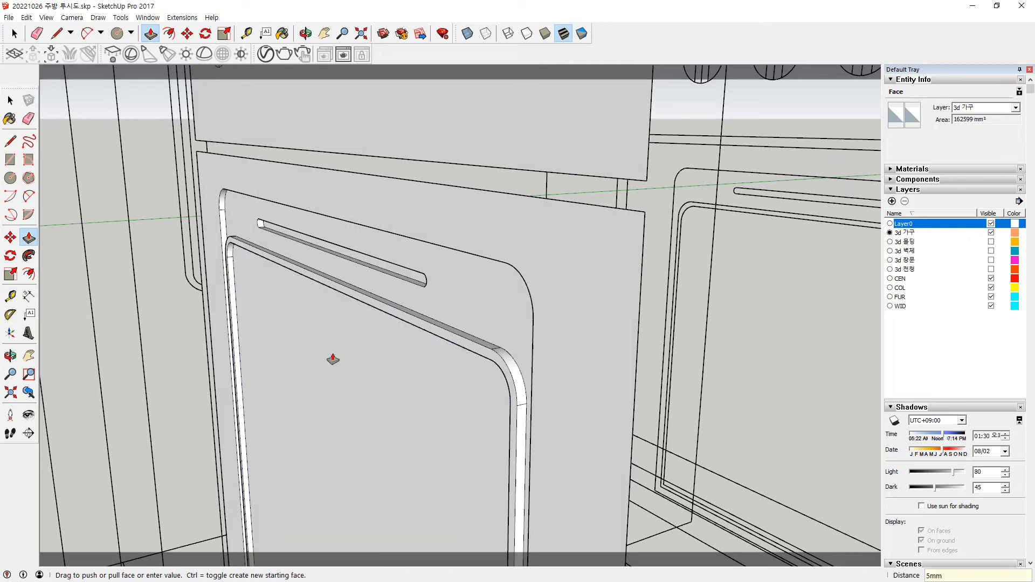
Push the narrow rim strip around the oven window 5 mm inward and a further 10 mm to form a groove.
click(397, 321)
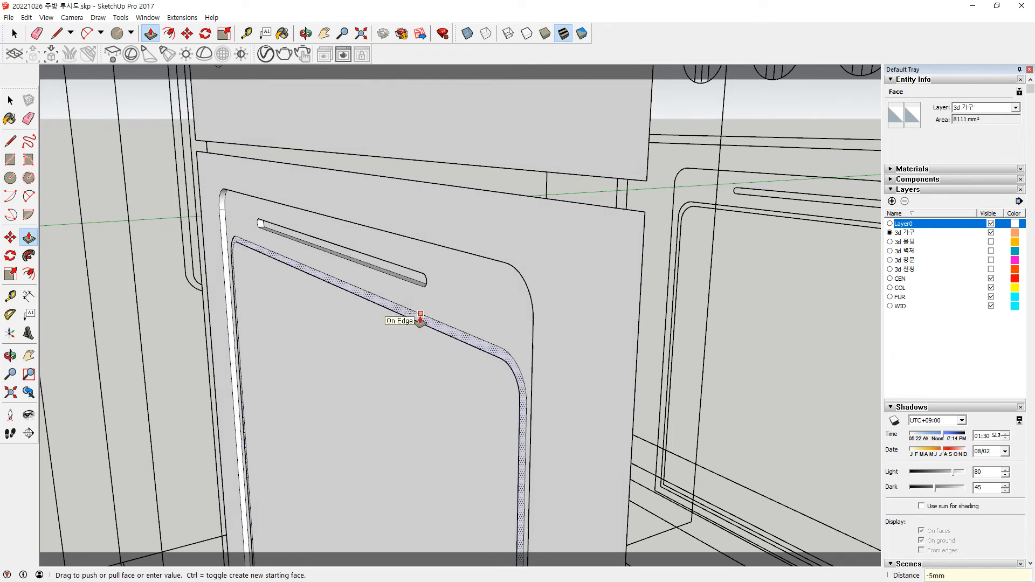
click(426, 320)
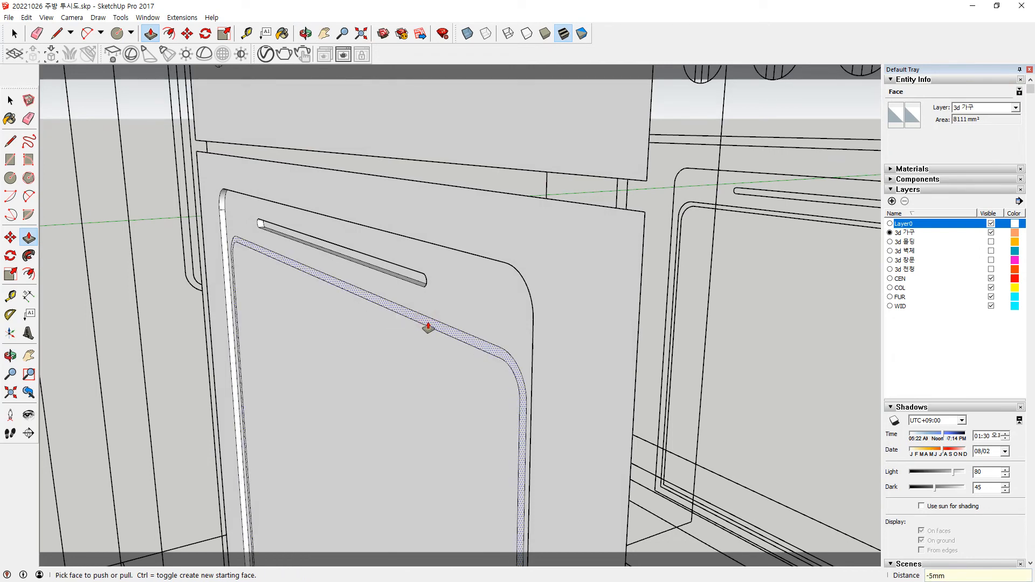
click(428, 327)
key(Return)
scroll(573, 363, down, 5)
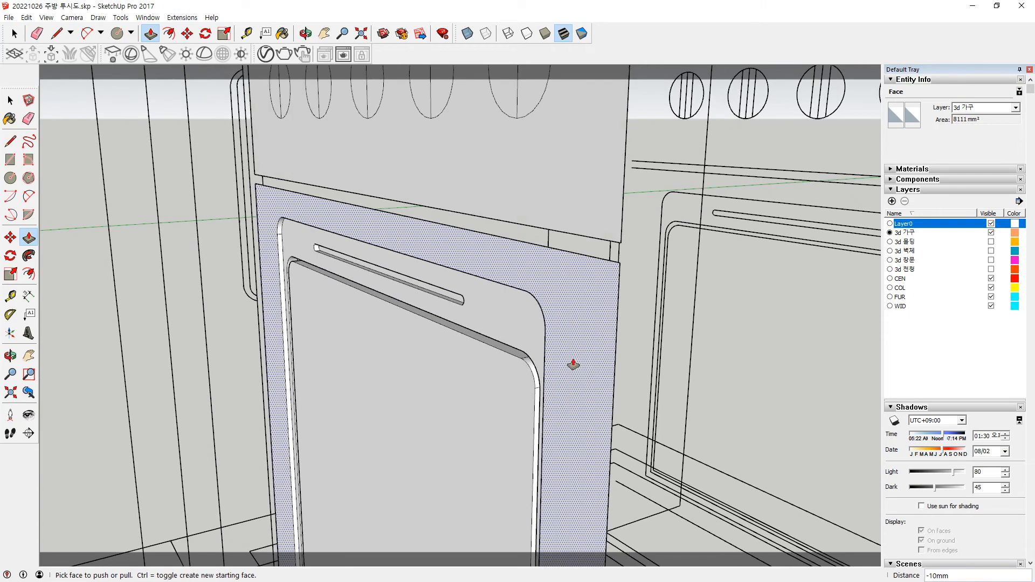
Extrude the oven front's outer border face backward about 540 mm to the range's rear corner in the plan.
middle_drag(510, 369, 578, 355)
click(578, 355)
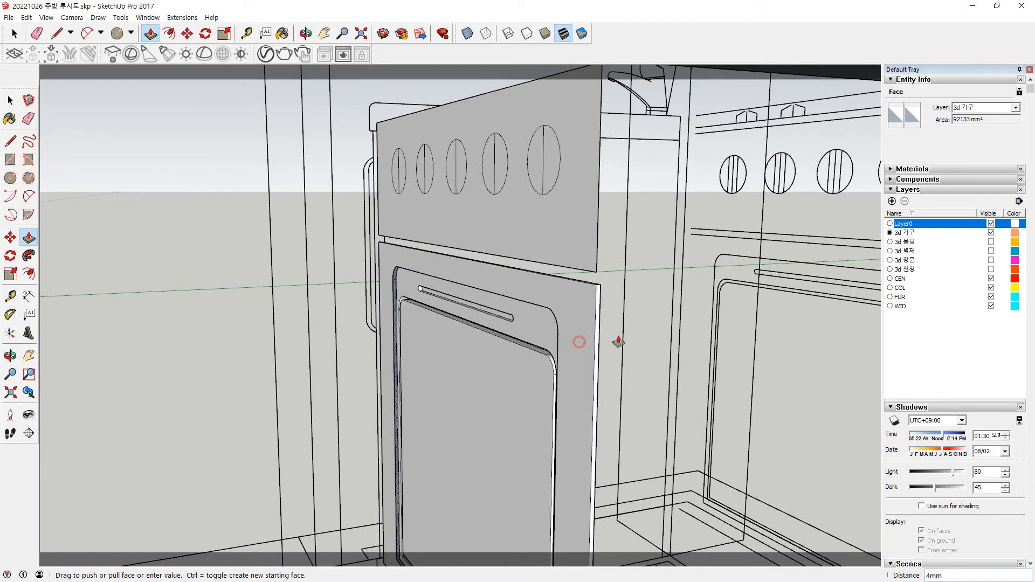
middle_drag(663, 335, 356, 314)
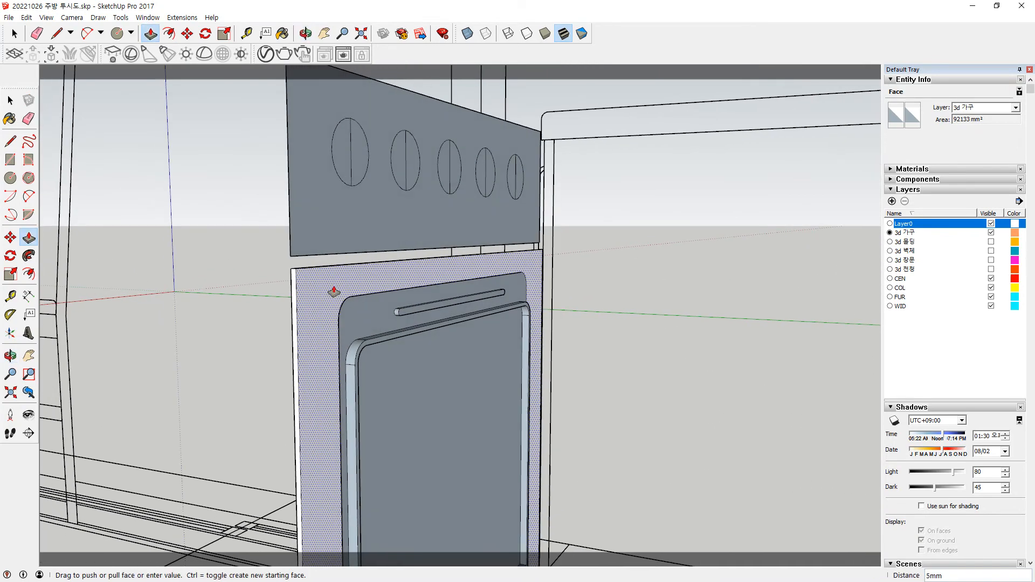
click(340, 307)
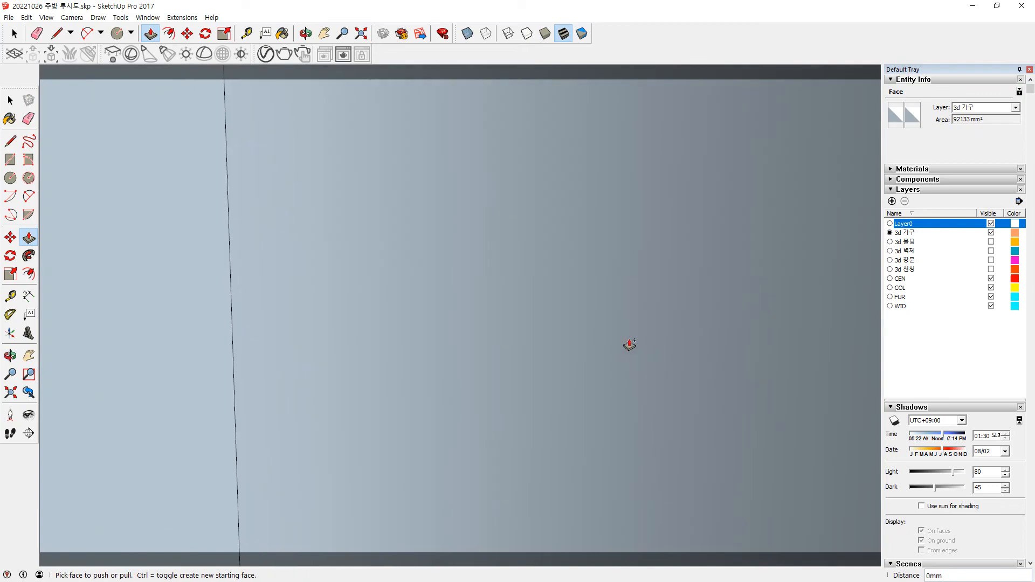
scroll(629, 345, down, 6)
click(630, 345)
middle_drag(677, 353, 33, 367)
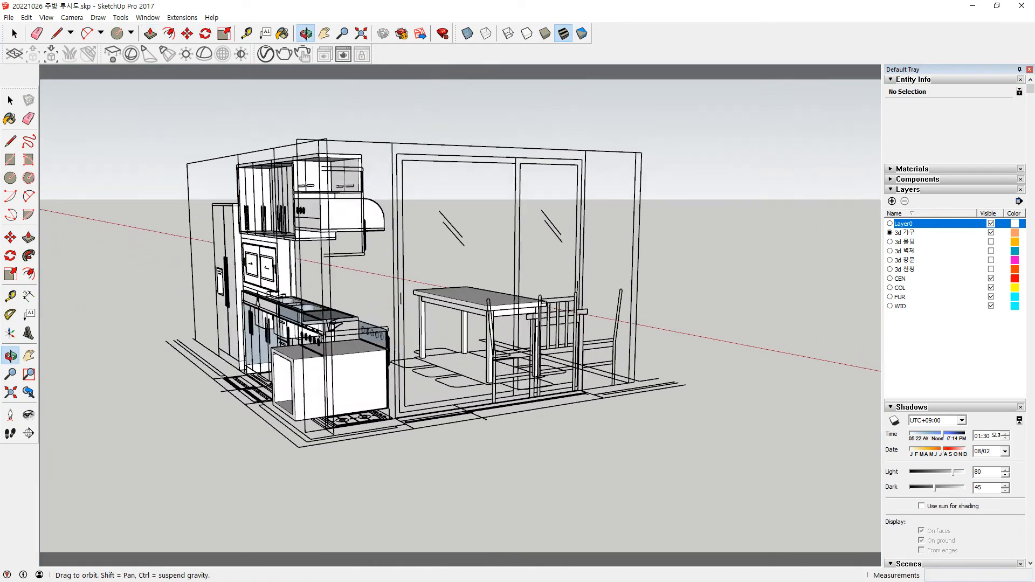
scroll(377, 475, up, 10)
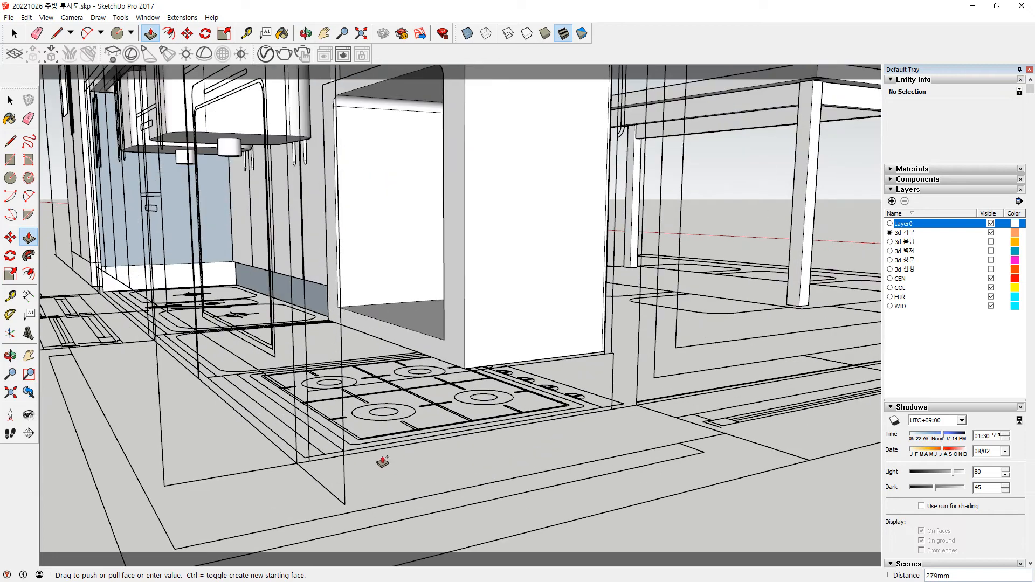
scroll(365, 454, up, 3)
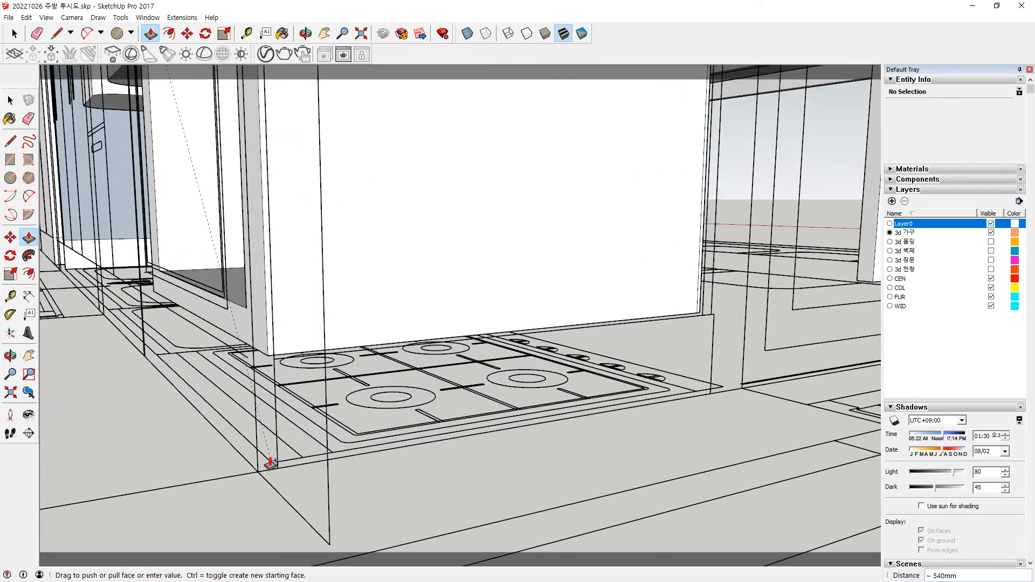
click(271, 463)
key(space)
Extrude the knob control panel backward to match the depth of the oven body below it.
scroll(381, 366, down, 6)
middle_drag(468, 265, 556, 355)
key(p)
click(545, 343)
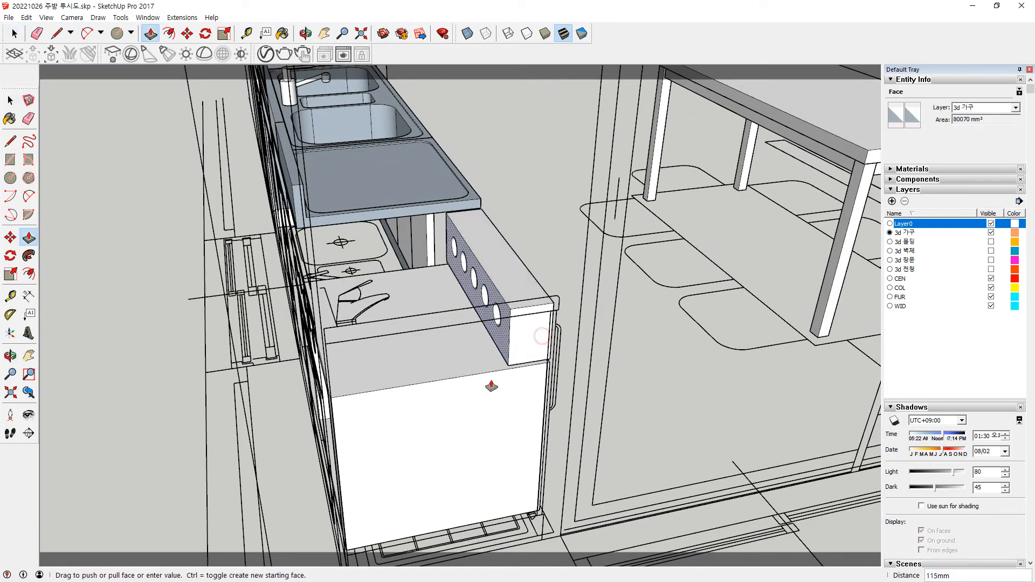
middle_drag(355, 408, 464, 221)
click(428, 420)
scroll(428, 363, down, 6)
key(space)
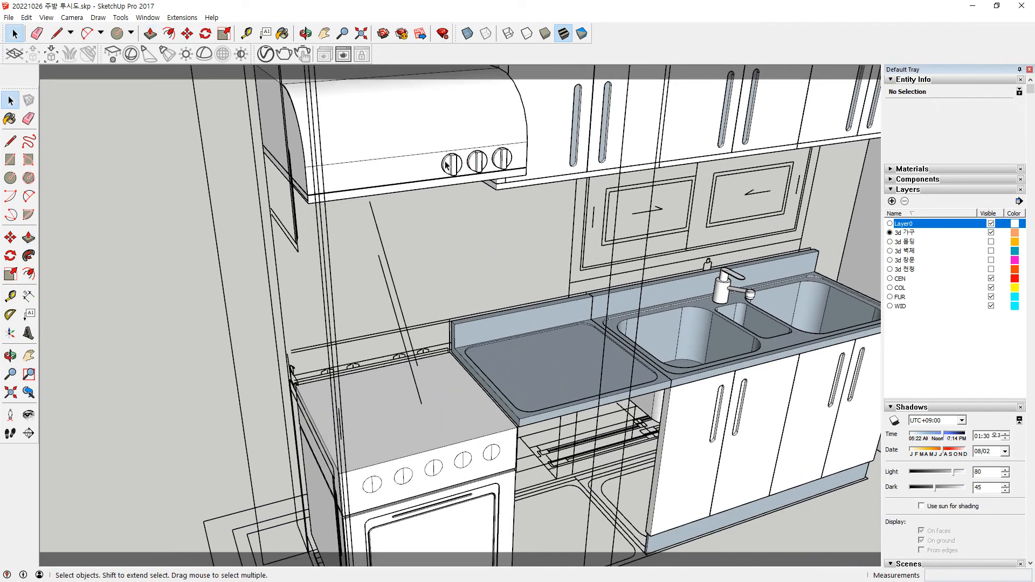
click(467, 156)
scroll(467, 156, up, 4)
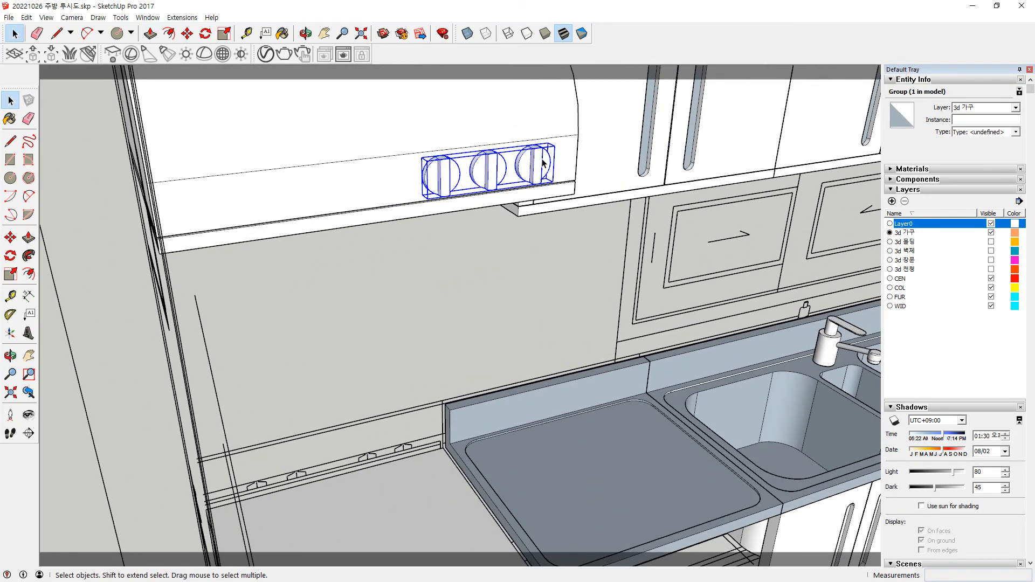
key(m)
middle_drag(441, 303, 380, 291)
key(space)
Draw a line on each side of the leftmost knob's centre line, splitting its circle into grip strips and side segments.
scroll(348, 377, up, 6)
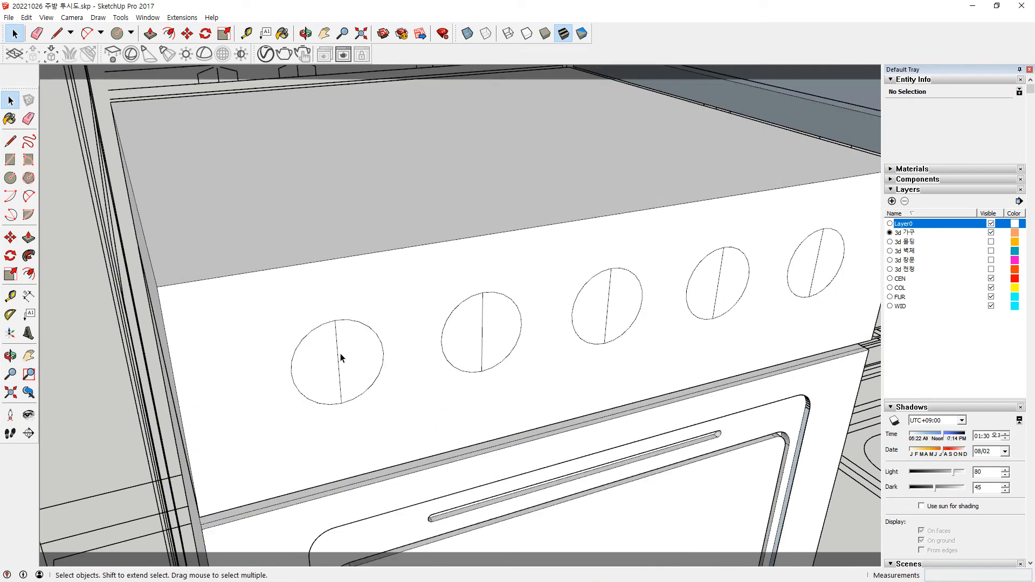
scroll(341, 358, up, 3)
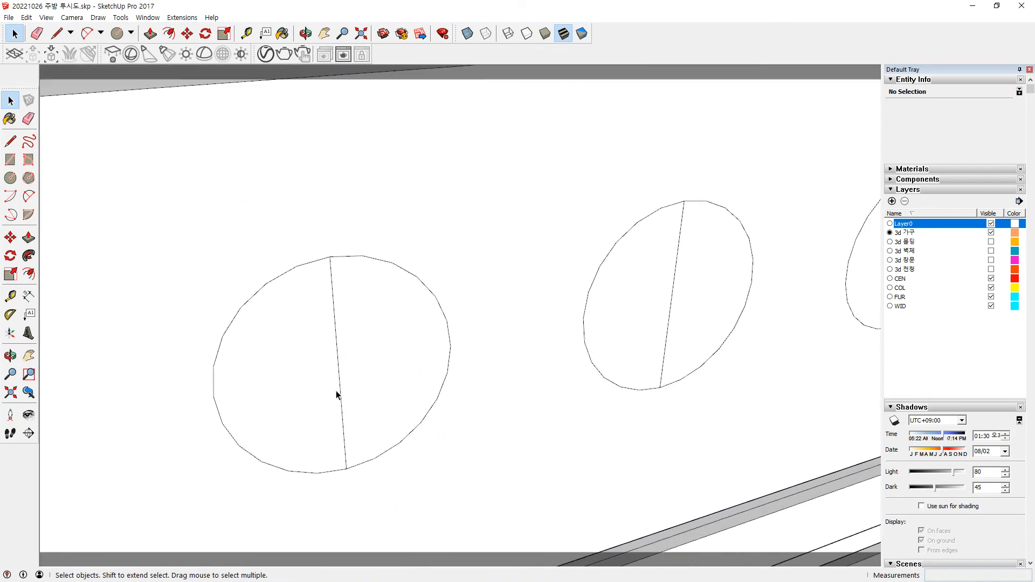
key(l)
click(363, 256)
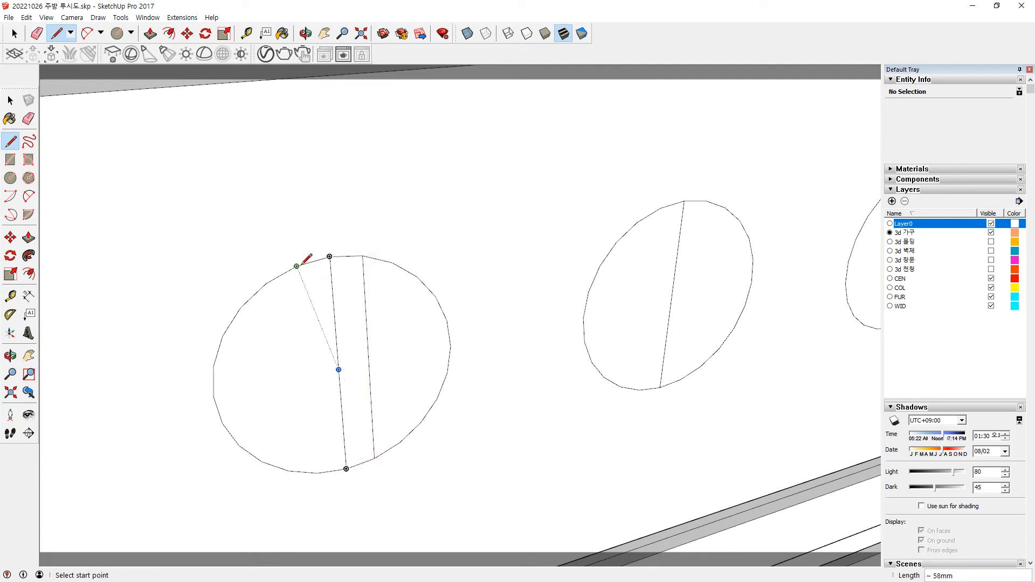
key(space)
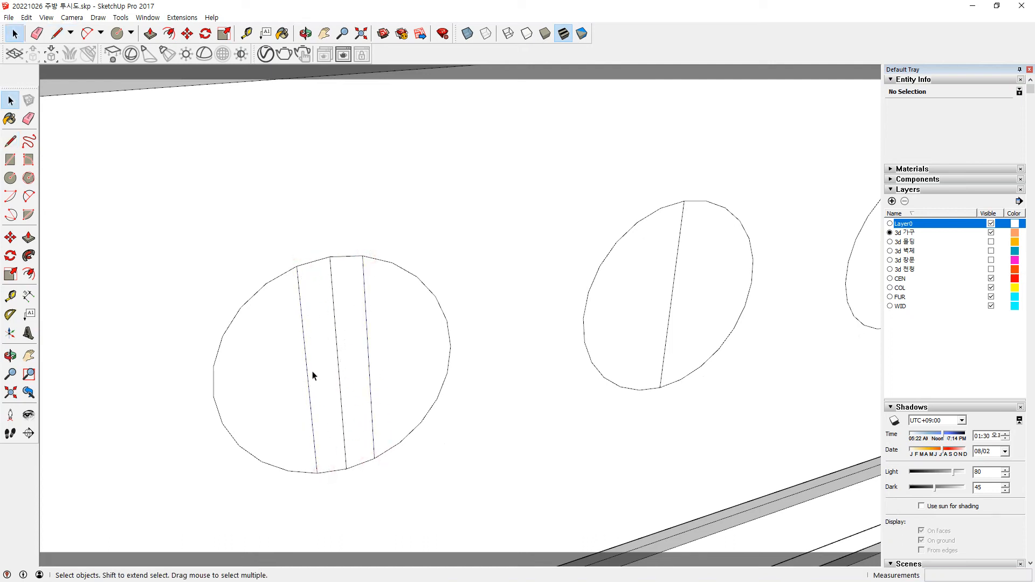
Pull the two side segments of the leftmost knob outward 10 mm each.
key(p)
click(277, 368)
text(10)
key(Return)
click(408, 328)
text(10)
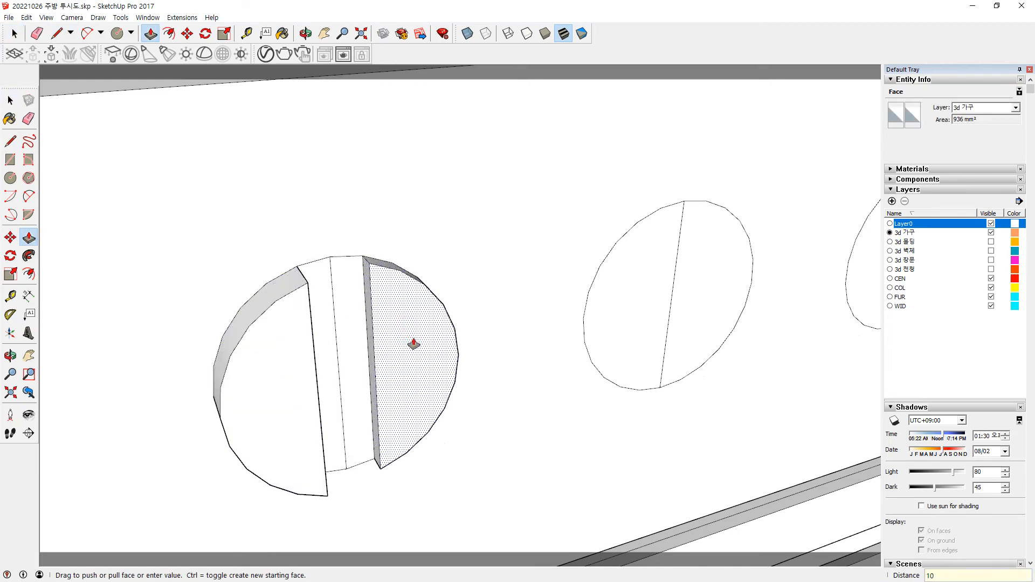
key(Return)
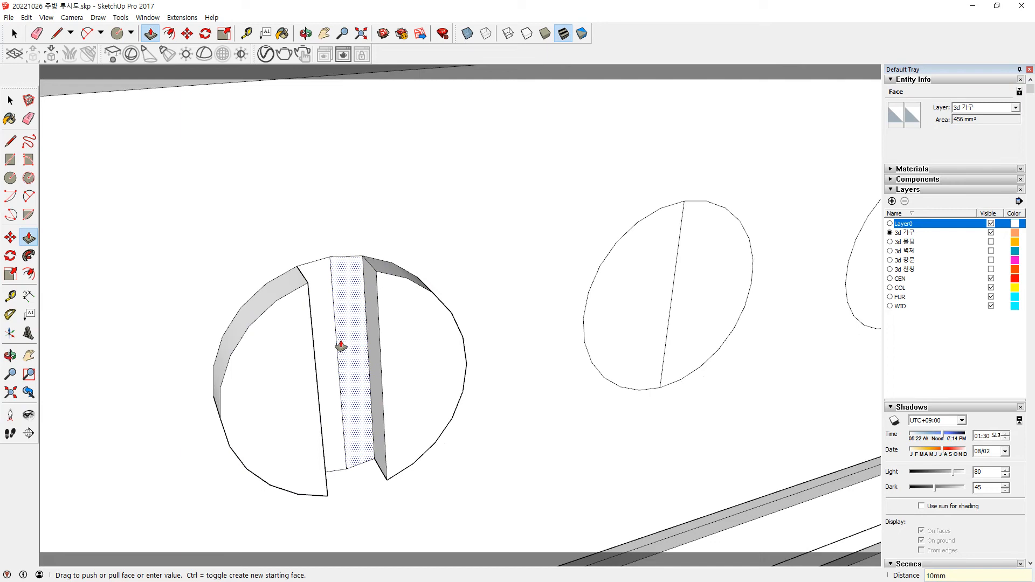
Erase the leftmost knob's centre line, pull the merged grip strip 10 mm beyond the side segments, and clean up its top edges.
key(e)
key(p)
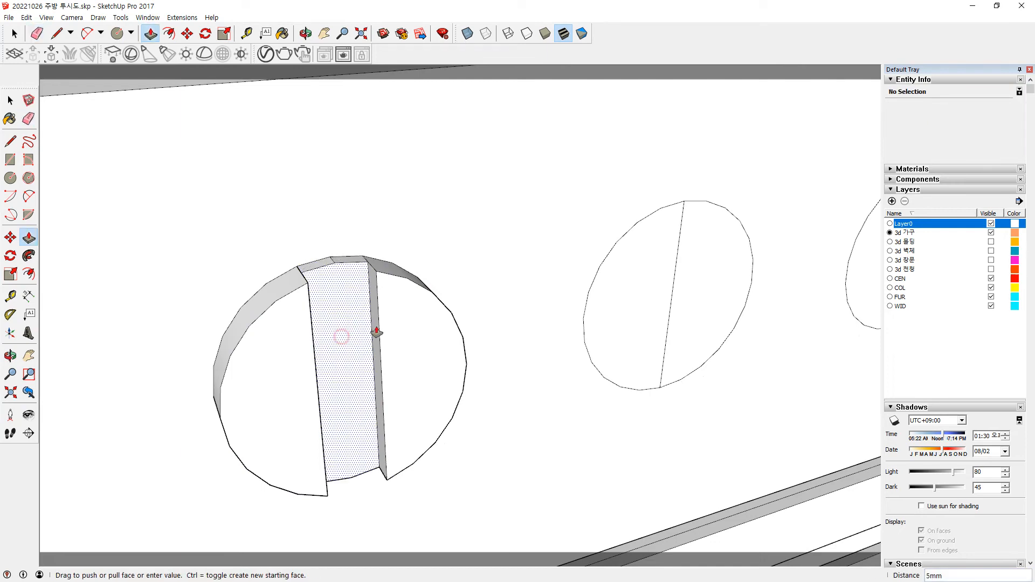
click(371, 329)
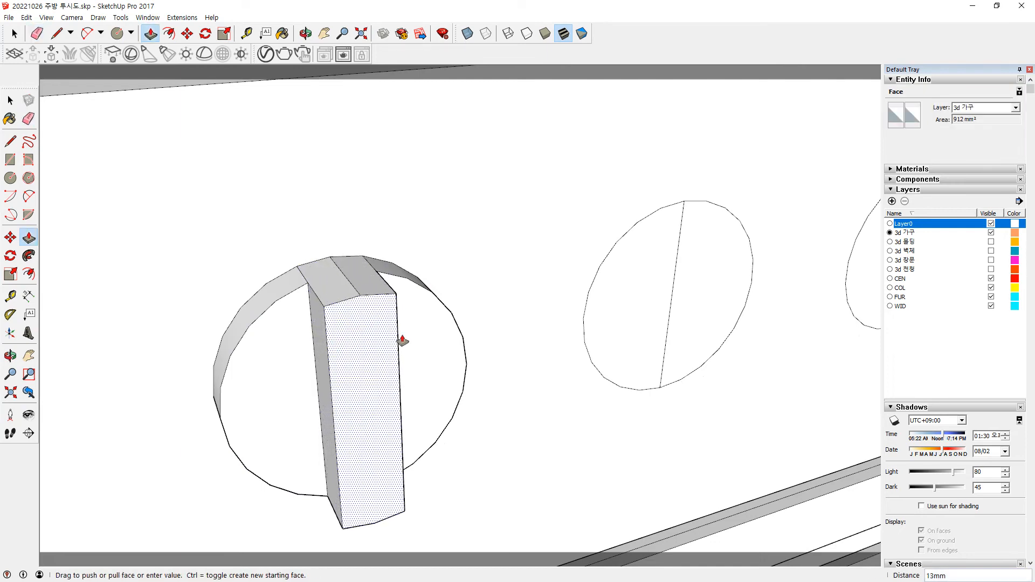
key(Return)
mouse_move(395, 358)
middle_down()
mouse_move(462, 231)
mouse_move(430, 348)
mouse_move(278, 353)
middle_up()
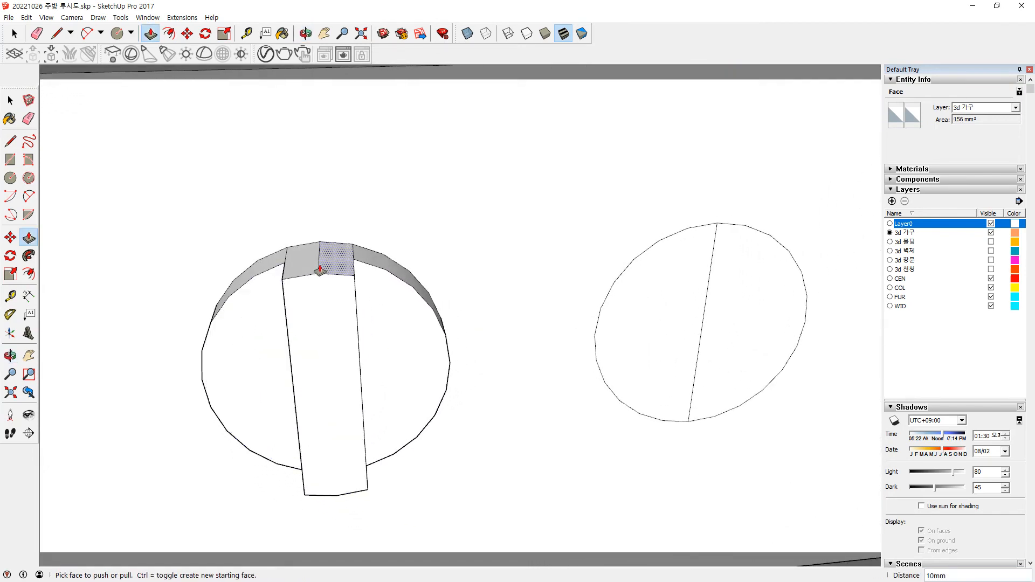
key(e)
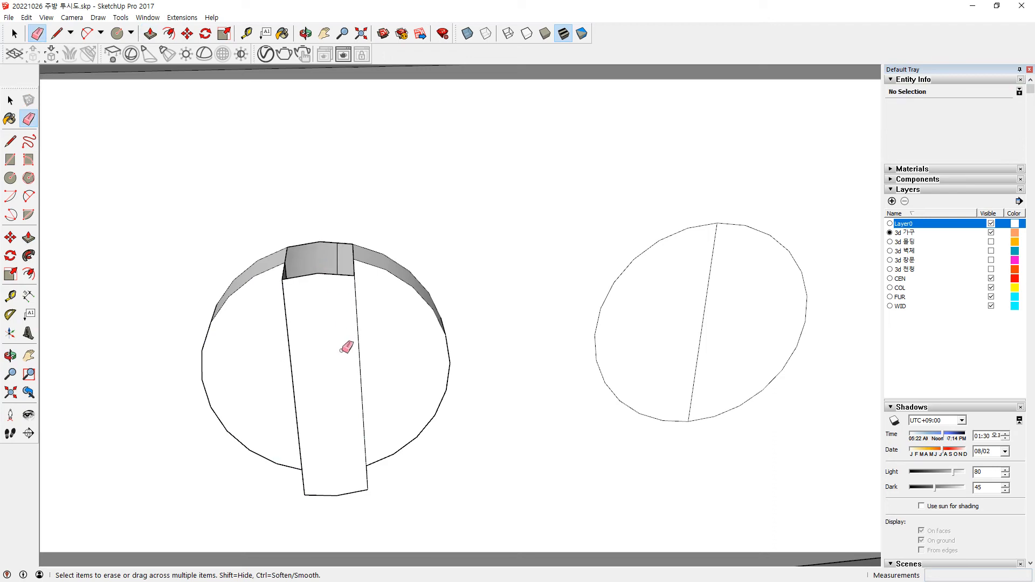
scroll(316, 337, down, 8)
key(space)
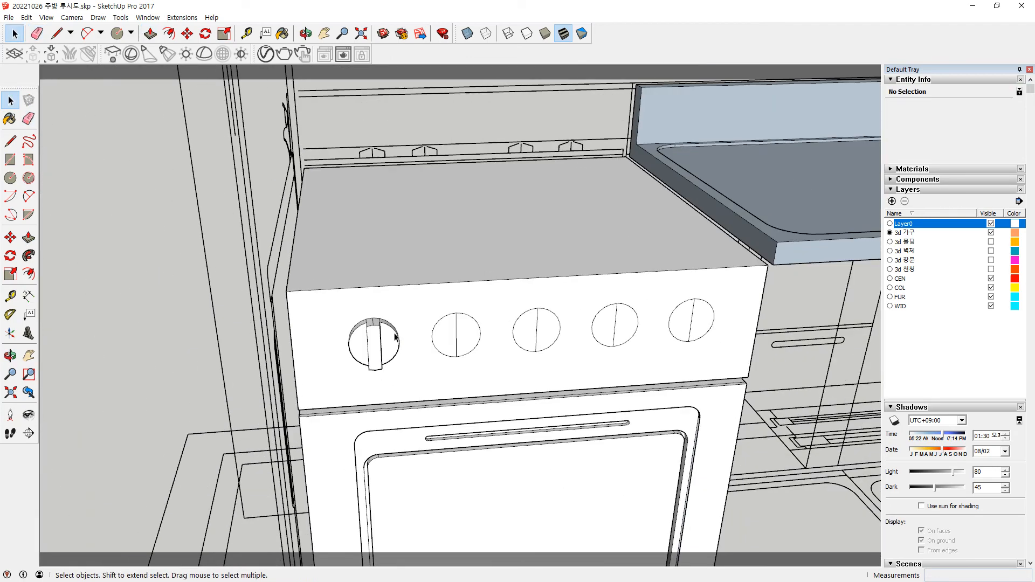
Copy the range hood's three-knob group down onto the face of the gas range's control panel.
scroll(388, 341, down, 2)
middle_drag(420, 270, 297, 446)
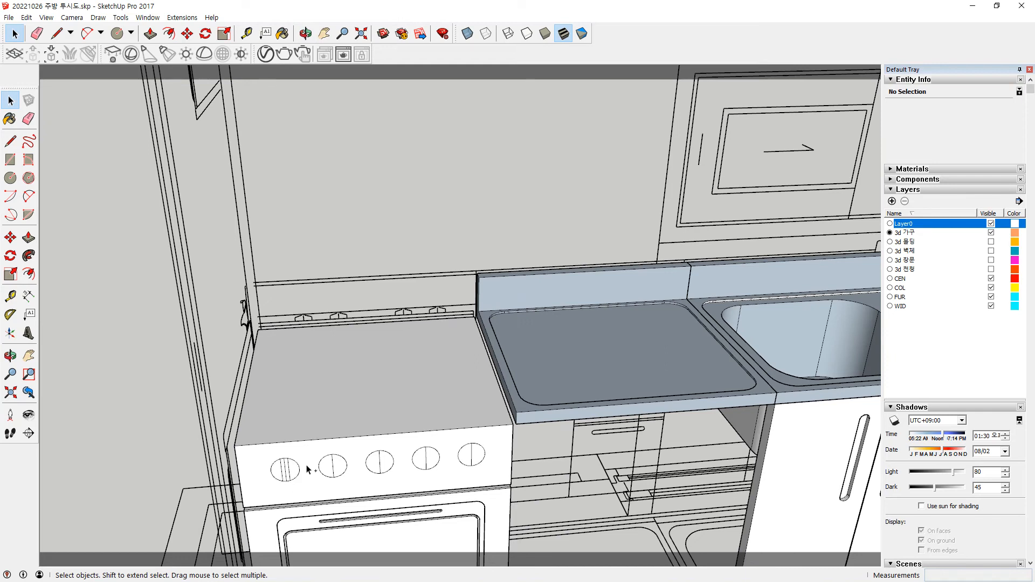
scroll(309, 379, down, 3)
click(368, 143)
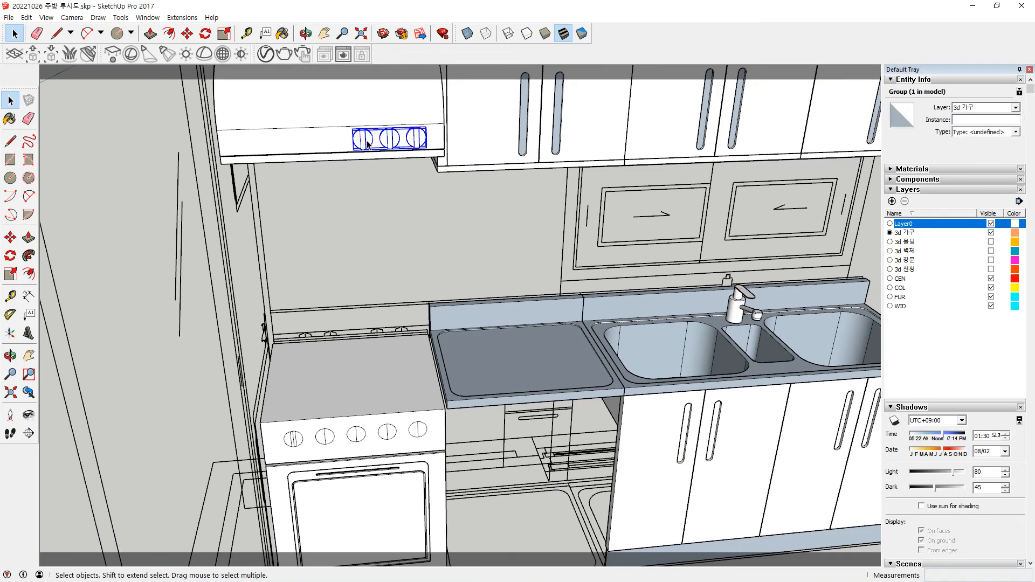
key(m)
scroll(372, 143, up, 5)
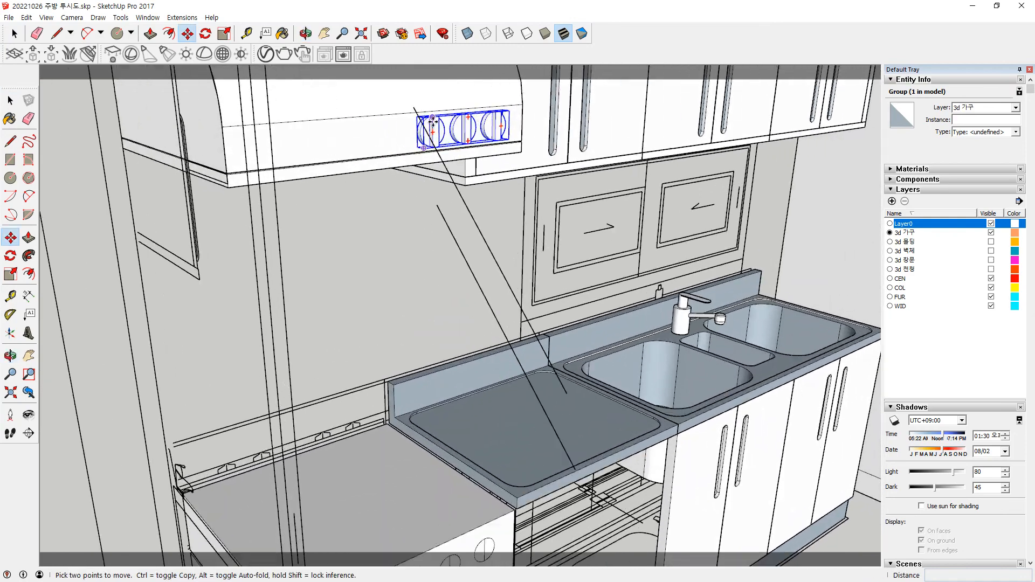
click(429, 128)
key(ctrl)
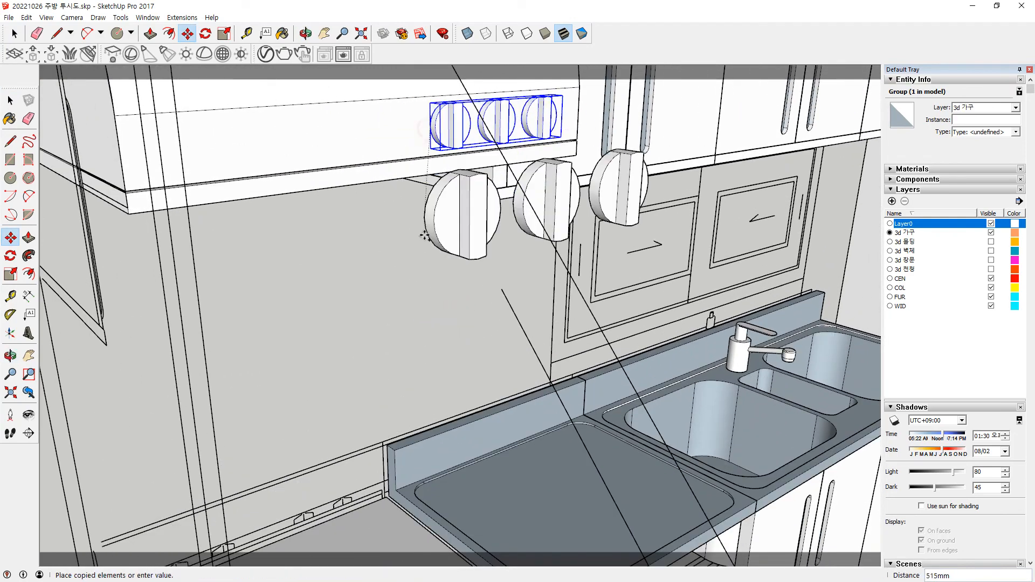
scroll(432, 376, down, 3)
shift+middle_drag(432, 377, 440, 146)
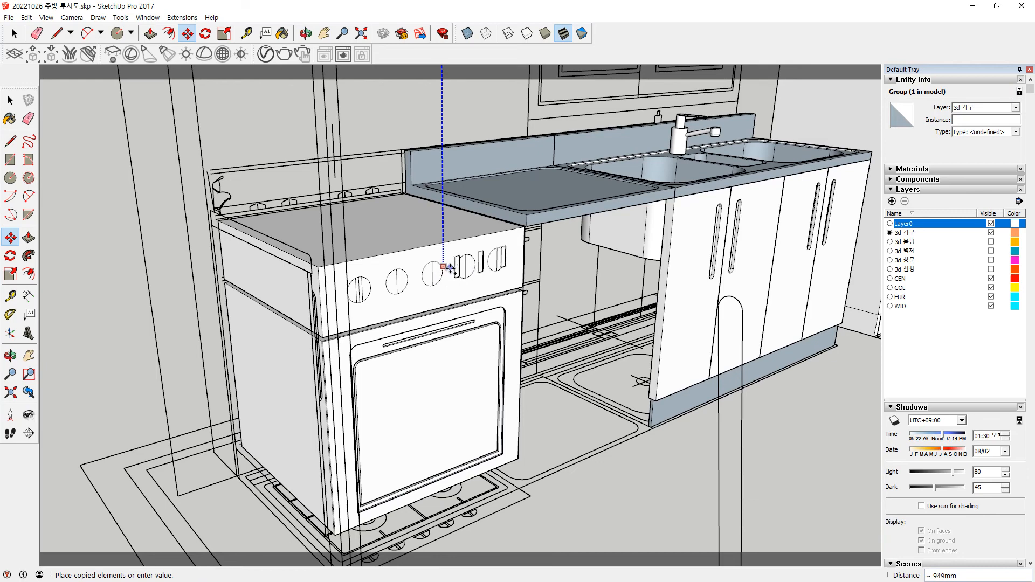
click(450, 269)
Move the copied knob group about 43 mm forward along the green axis and explode it.
scroll(458, 267, up, 6)
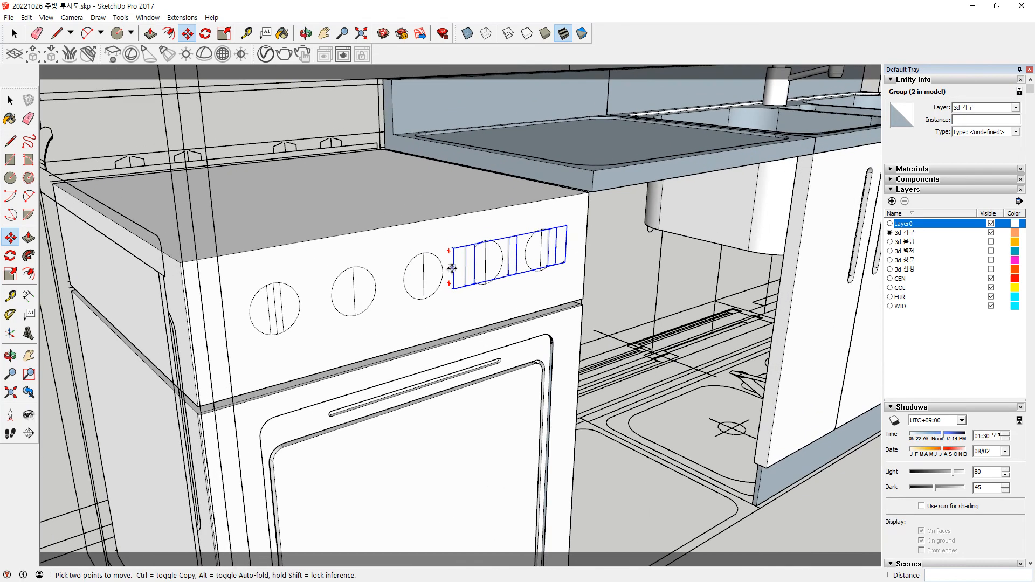
click(476, 269)
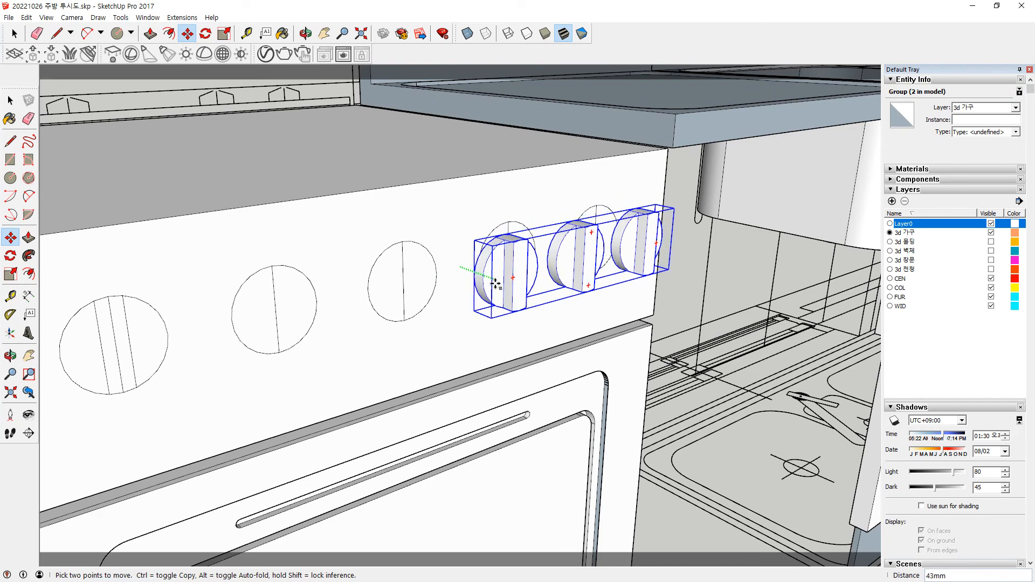
middle_drag(500, 292, 473, 293)
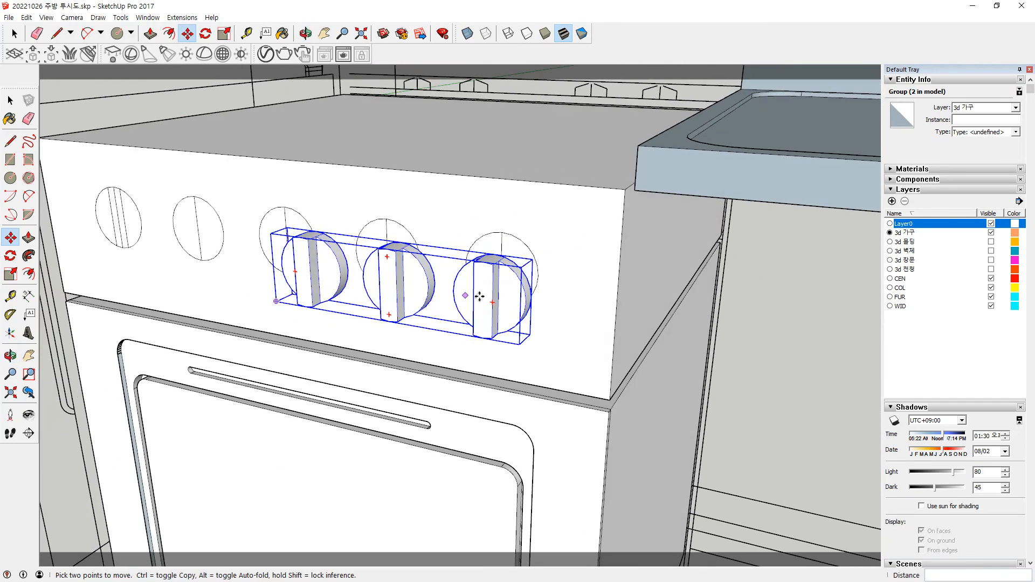
right_click(499, 296)
click(542, 364)
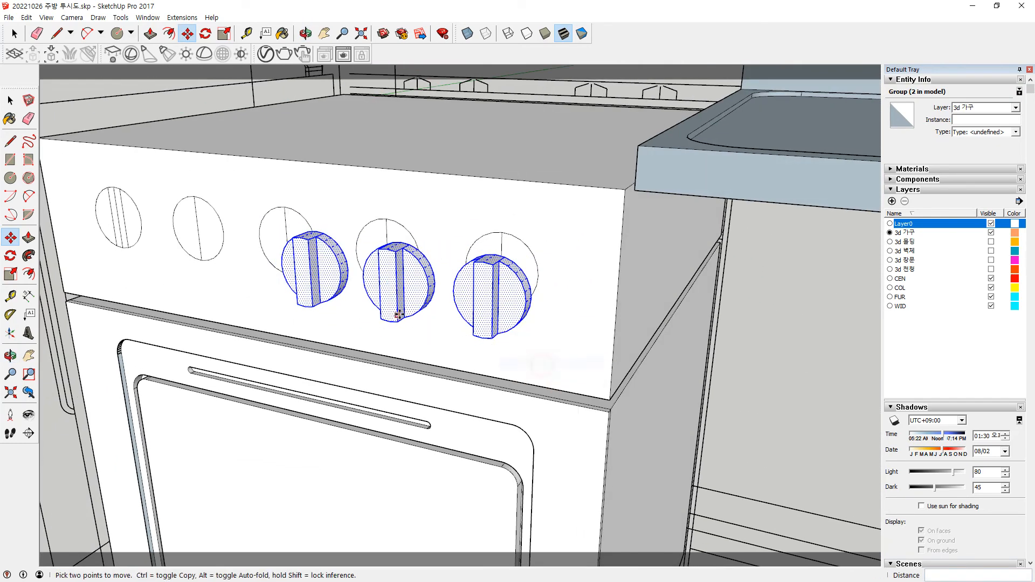
Delete the surplus copied knobs in front of the gas range's control panel, keeping only one.
key(space)
click(416, 289)
key(Delete)
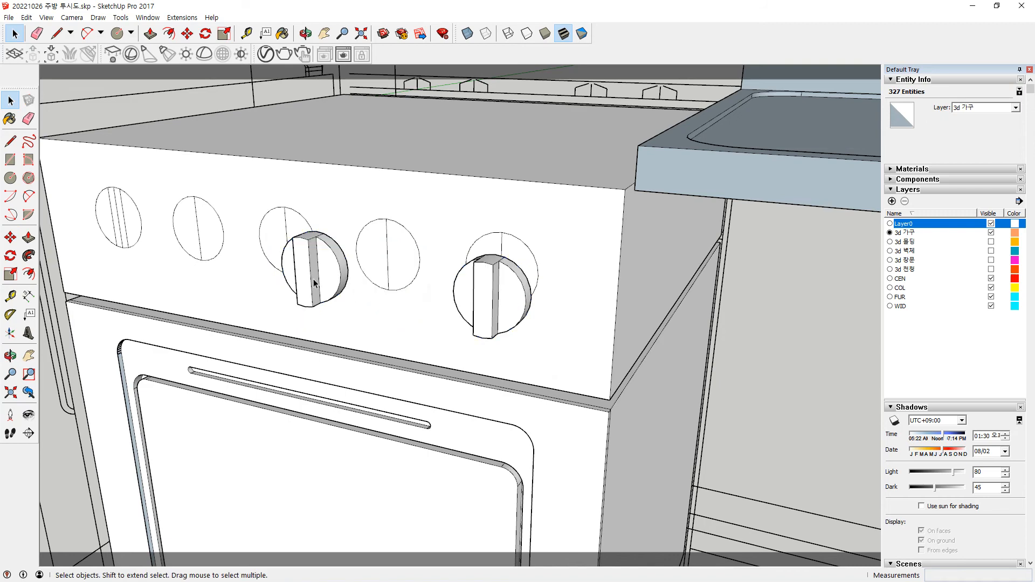
middle_drag(309, 277, 448, 350)
scroll(448, 349, up, 5)
click(338, 334)
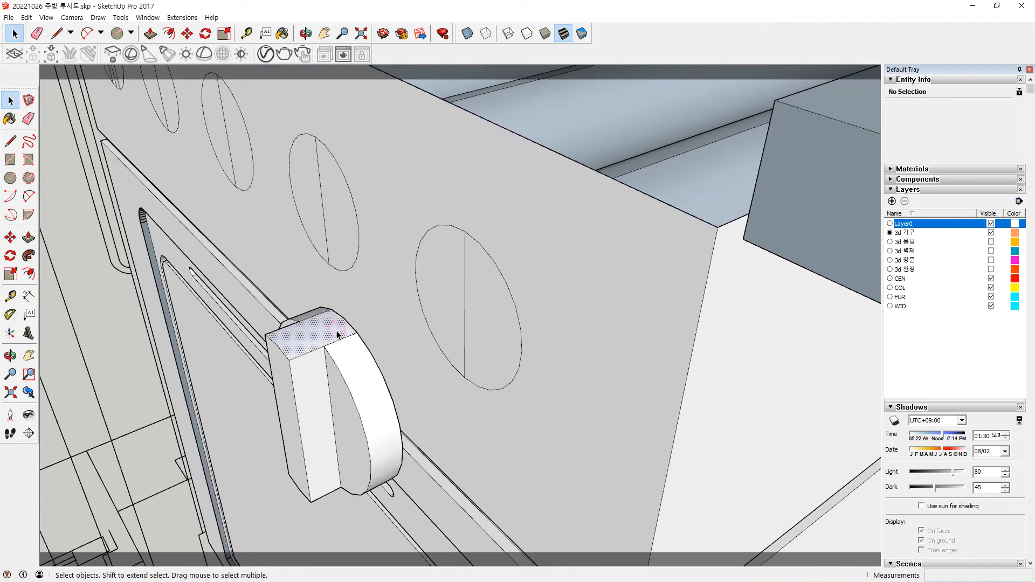
key(m)
click(345, 318)
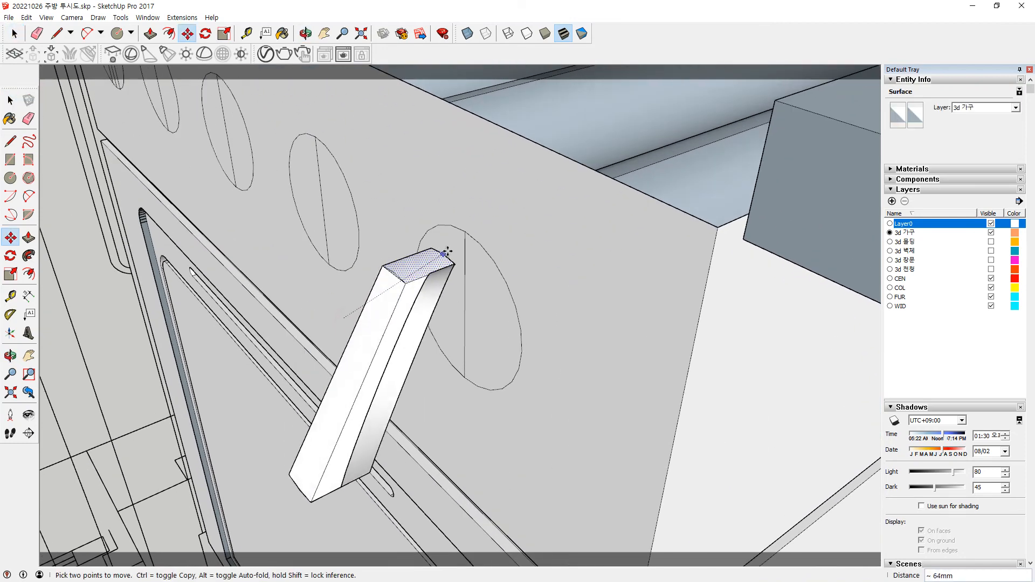
key(Escape)
key(space)
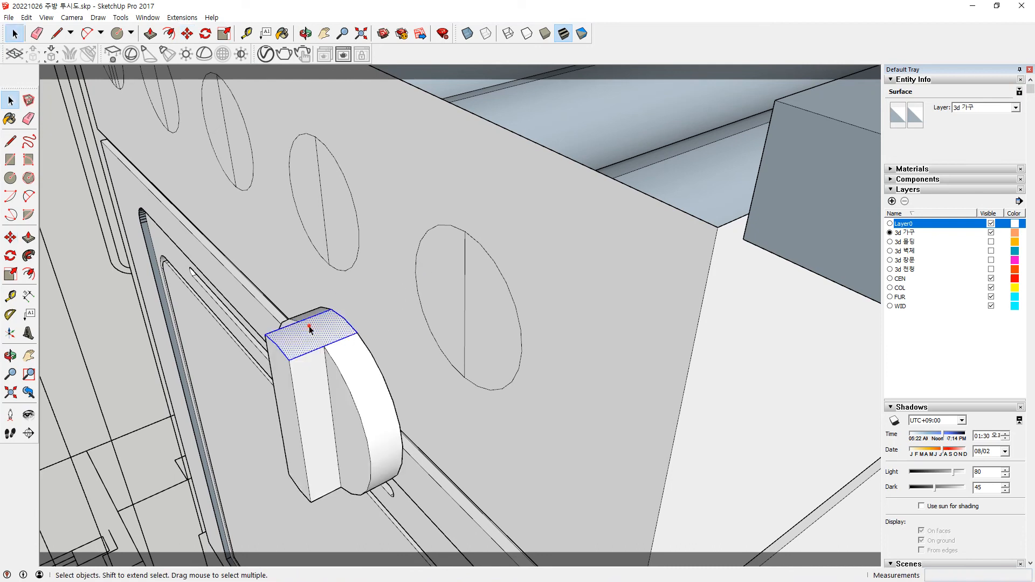
Group the remaining 3D knob and move it onto the rightmost knob outline on the gas range's control panel.
triple_click(309, 325)
right_click(318, 330)
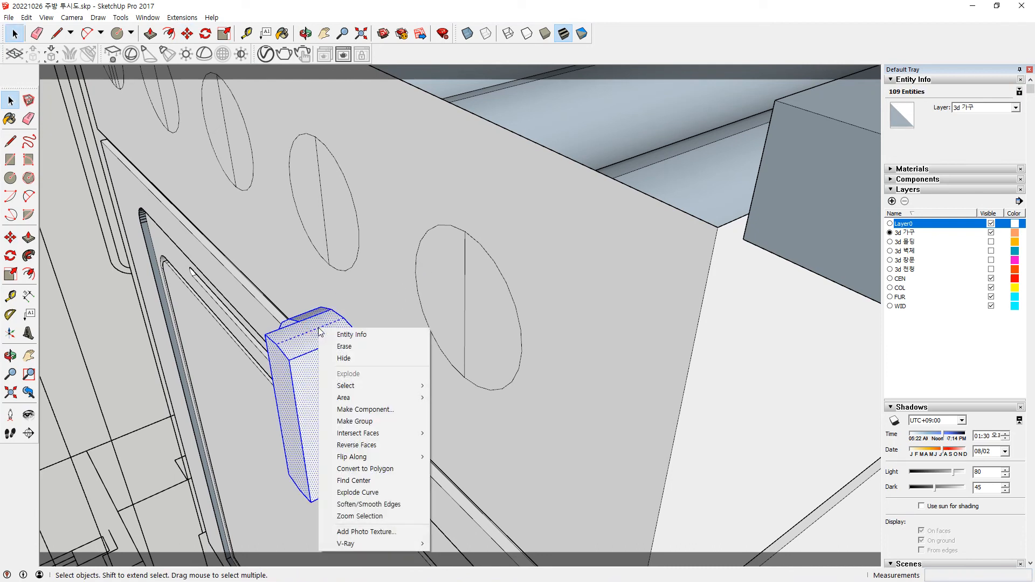
key(g)
key(m)
click(343, 317)
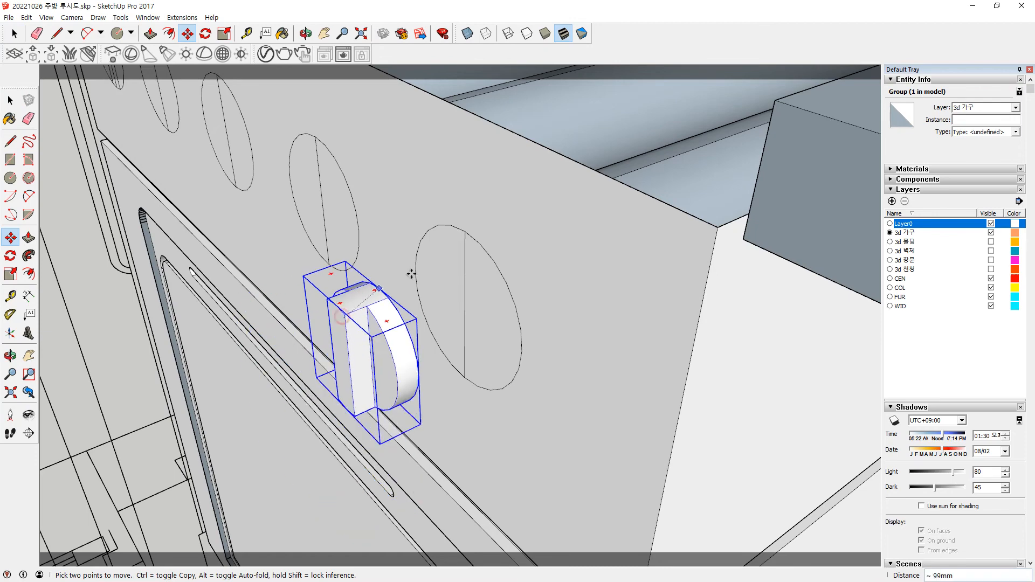
middle_drag(463, 233, 585, 224)
click(604, 196)
Copy the knob group 100 mm to the neighbouring outline and repeat the copy to make a row of five knobs.
key(ctrl)
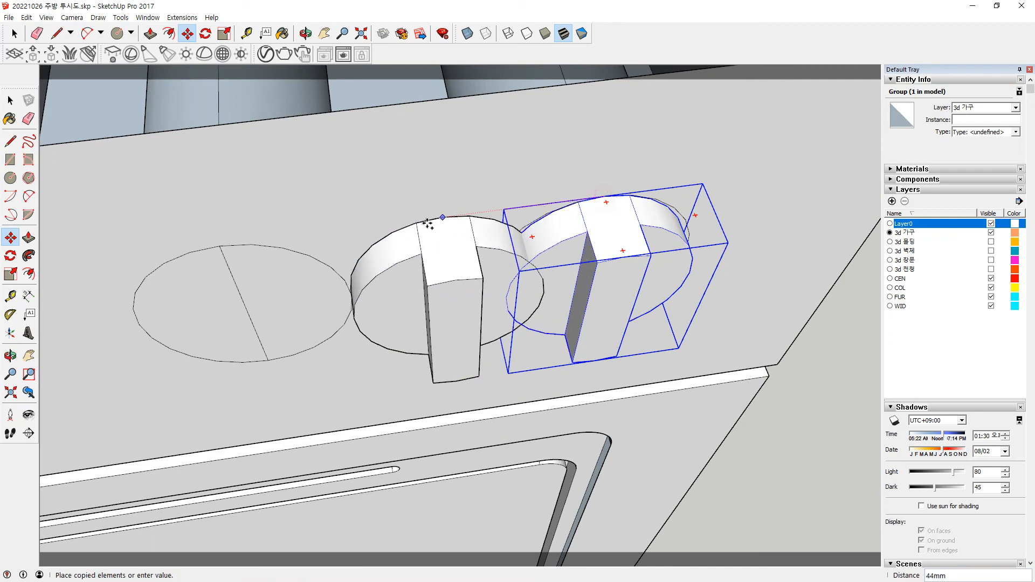
click(218, 246)
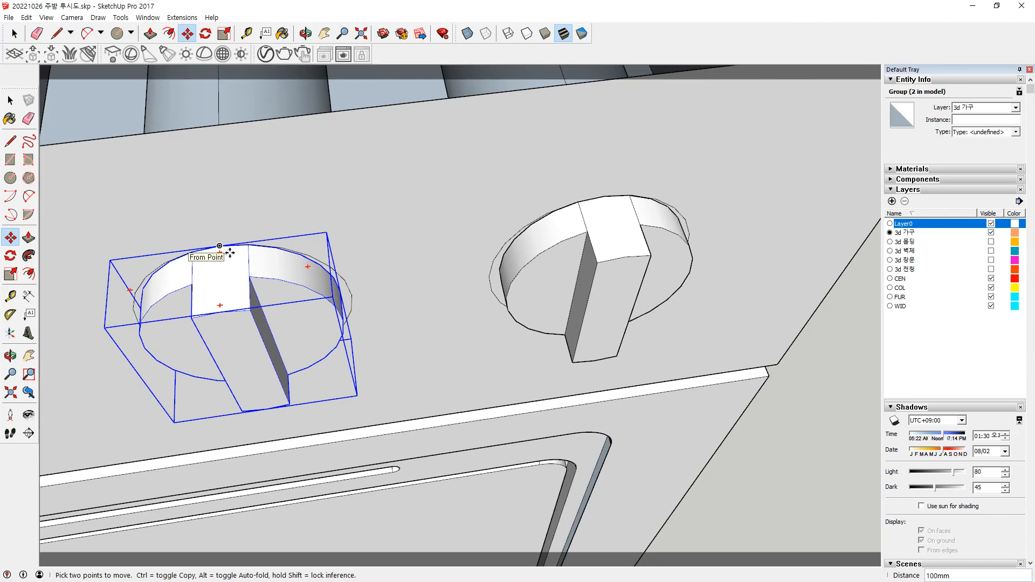
key(Return)
scroll(302, 275, down, 8)
middle_drag(208, 387, 3, 172)
scroll(216, 202, up, 4)
Combine the five gas range knobs into one group and hide it.
middle_drag(199, 225, 228, 167)
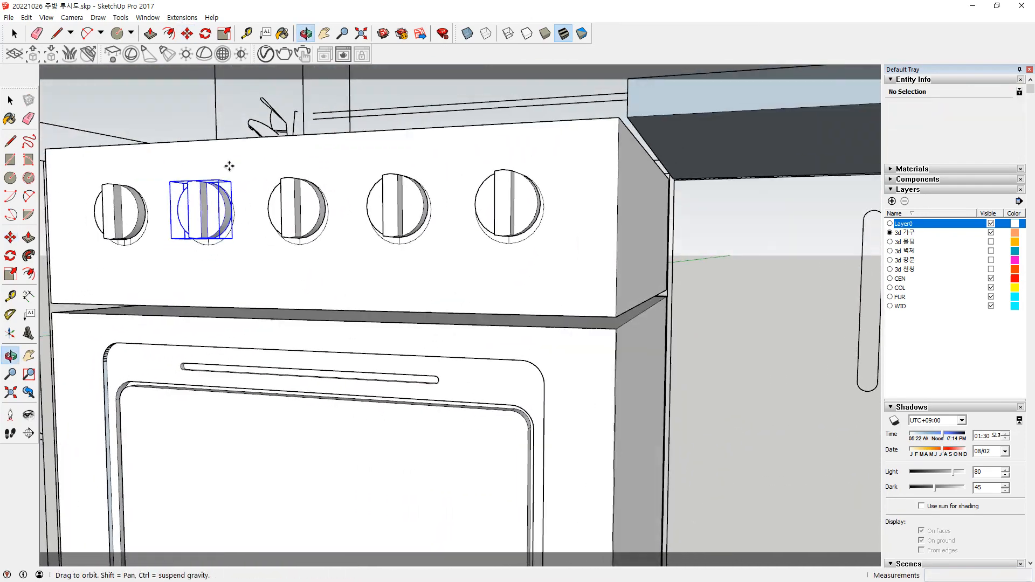
scroll(133, 259, up, 3)
scroll(117, 253, up, 3)
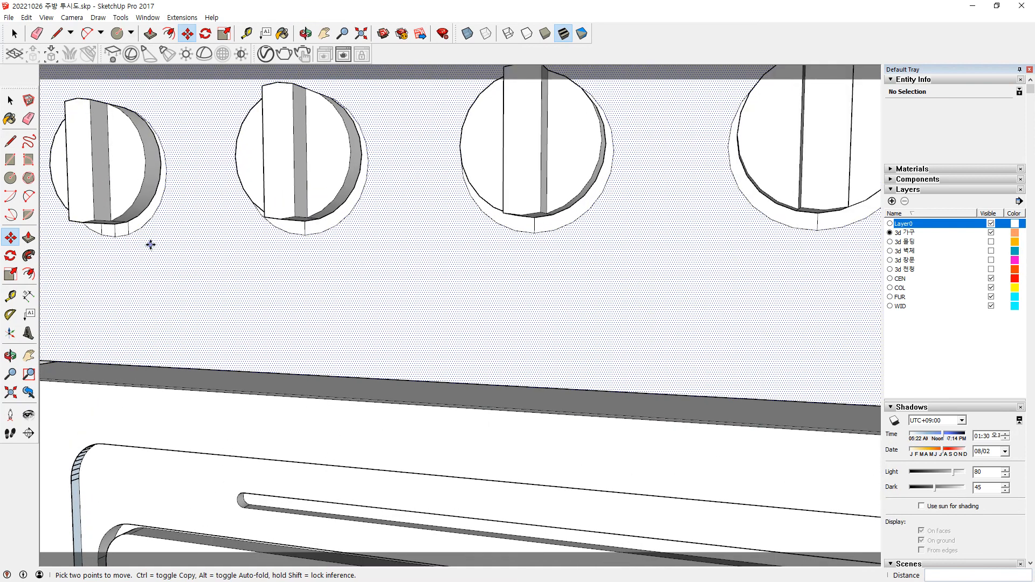
scroll(146, 237, down, 4)
scroll(137, 216, up, 3)
key(space)
shift+click(243, 201)
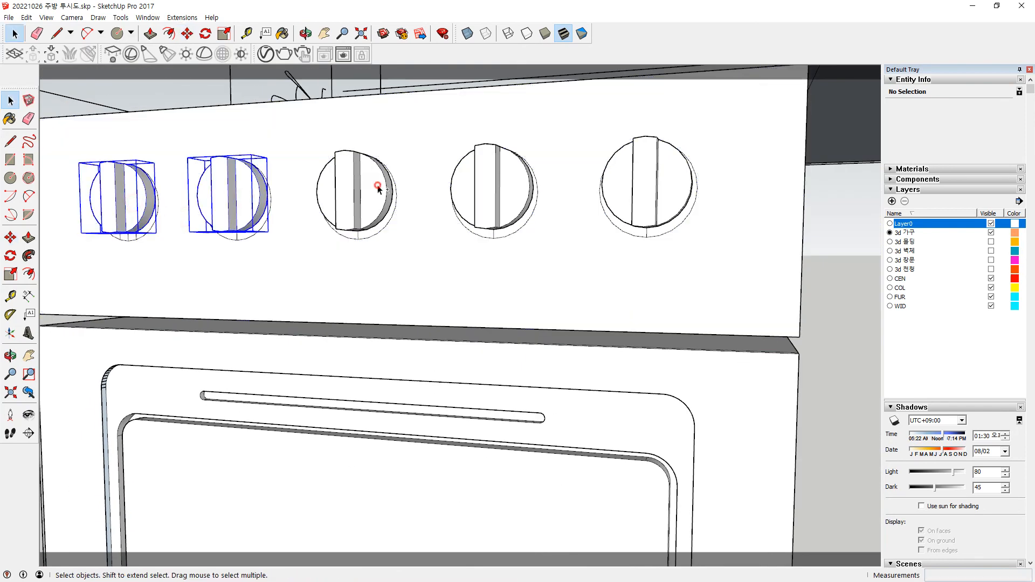
shift+click(376, 186)
shift+right_click(645, 186)
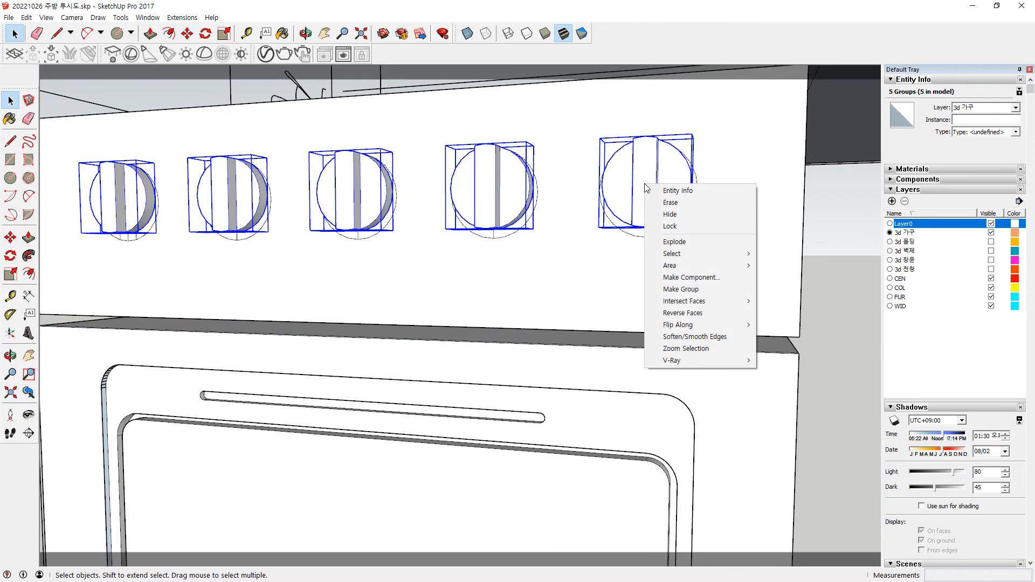
click(680, 291)
right_click(645, 187)
click(670, 202)
Erase all five knob outlines and their inner lines from the gas range's control panel.
key(e)
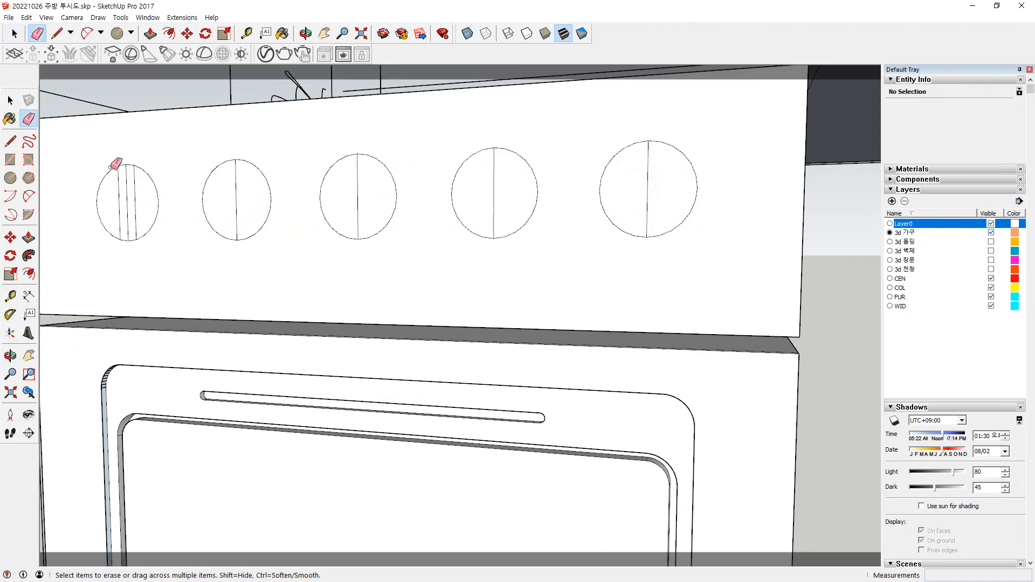
mouse_move(138, 186)
mouse_down()
mouse_move(127, 224)
mouse_move(128, 144)
mouse_up()
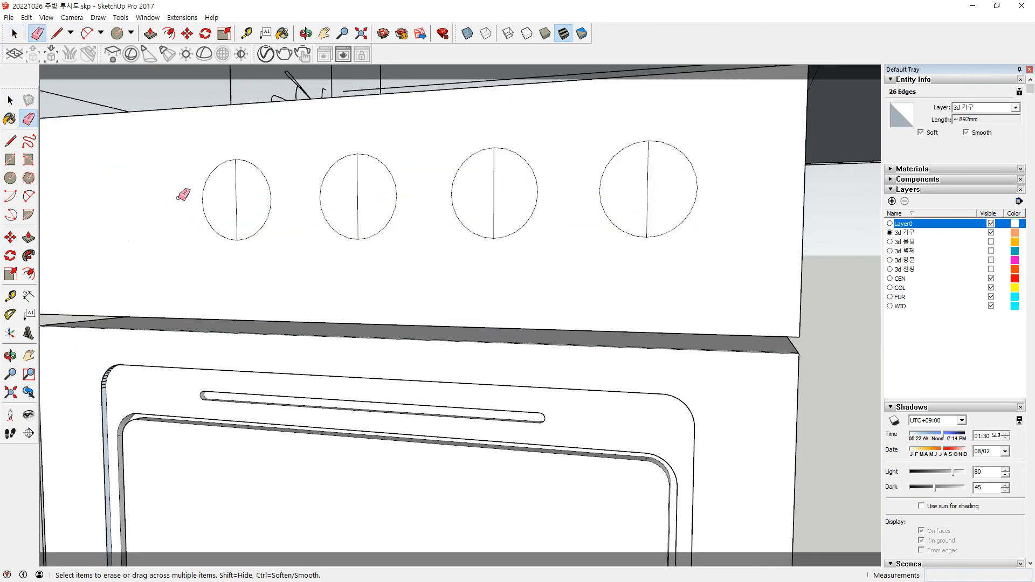
drag(409, 176, 371, 210)
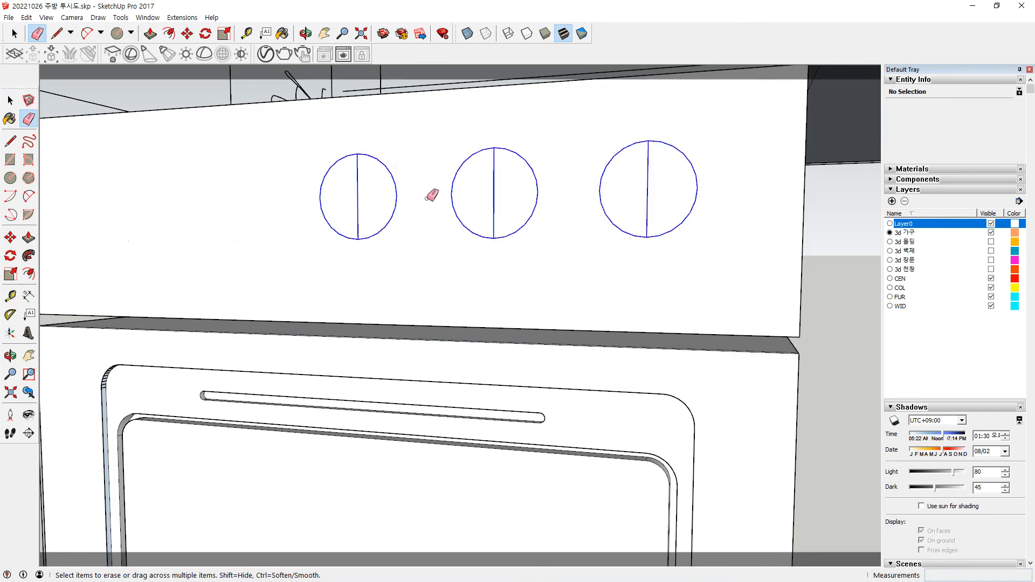
drag(432, 195, 432, 198)
scroll(426, 270, down, 3)
Unhide all hidden geometry in the kitchen model, including the gas range knobs.
key(space)
click(26, 17)
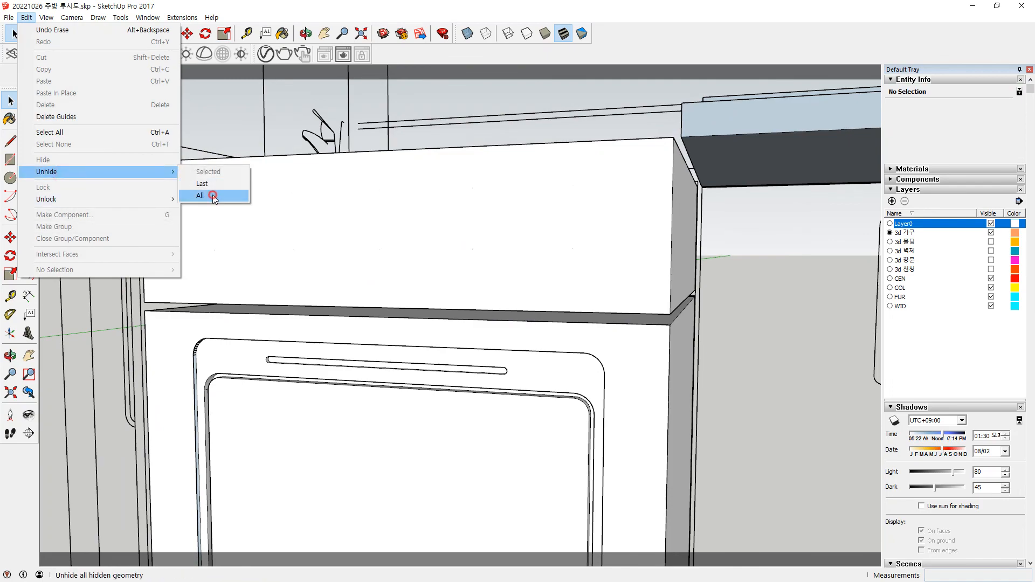
click(213, 195)
middle_drag(383, 261, 252, 222)
scroll(333, 352, down, 7)
middle_drag(333, 351, 362, 472)
scroll(362, 473, down, 2)
scroll(451, 451, down, 3)
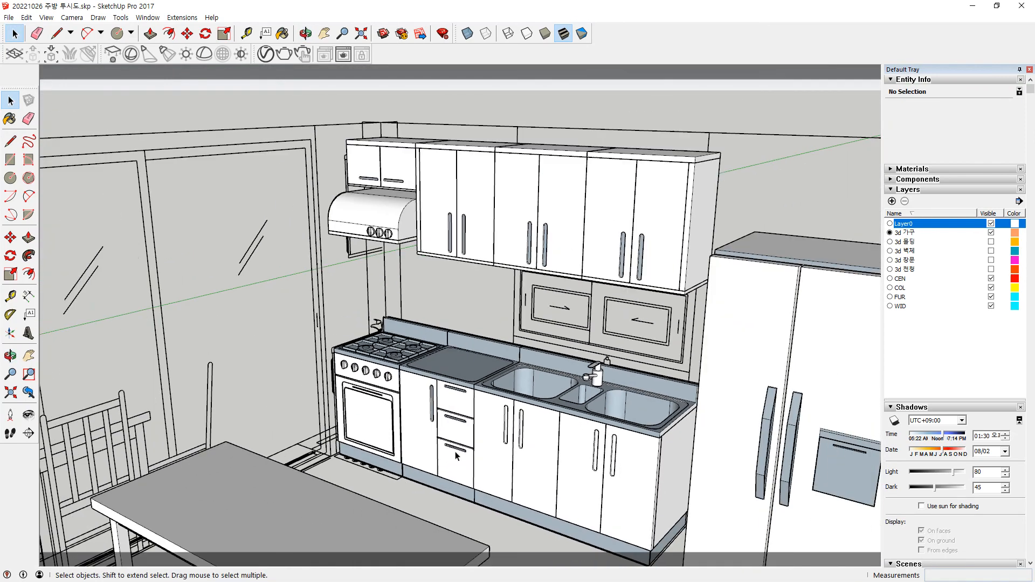
Make the 3d 몰딩, 3d 벽체, 3d 창문 and 3d 천정 layers visible.
click(991, 242)
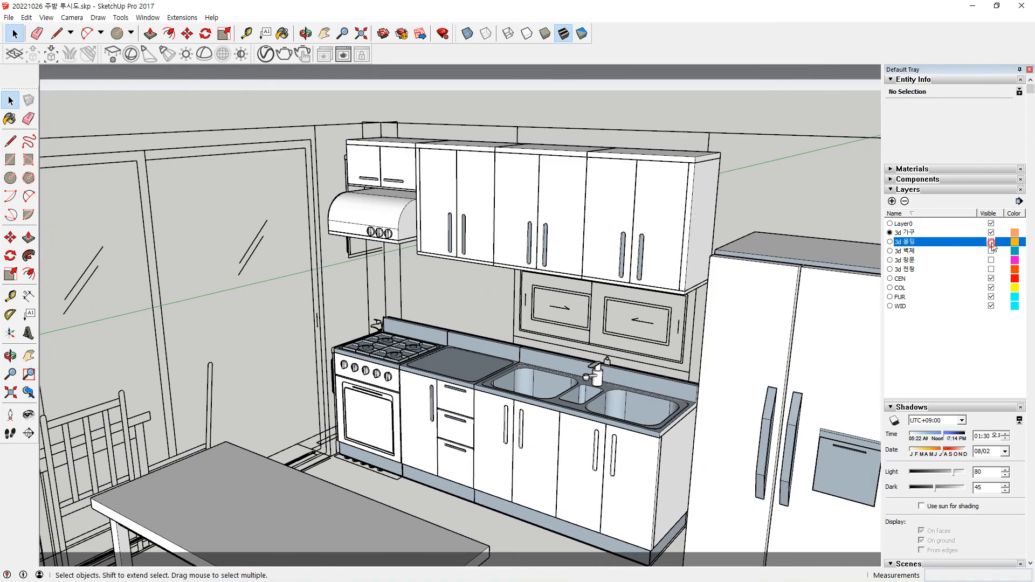
click(991, 251)
click(992, 260)
click(991, 269)
Inspect the kitchen interior with its walls, ceiling, windows and furniture from the open side of the room.
scroll(481, 224, up, 5)
scroll(402, 232, up, 5)
scroll(529, 266, down, 5)
middle_drag(665, 297, 431, 323)
mouse_move(431, 323)
shift+middle_down()
mouse_move(543, 320)
mouse_move(399, 322)
mouse_move(404, 348)
mouse_move(416, 312)
shift+middle_up()
scroll(418, 322, up, 2)
scroll(417, 322, down, 1)
scroll(415, 322, down, 2)
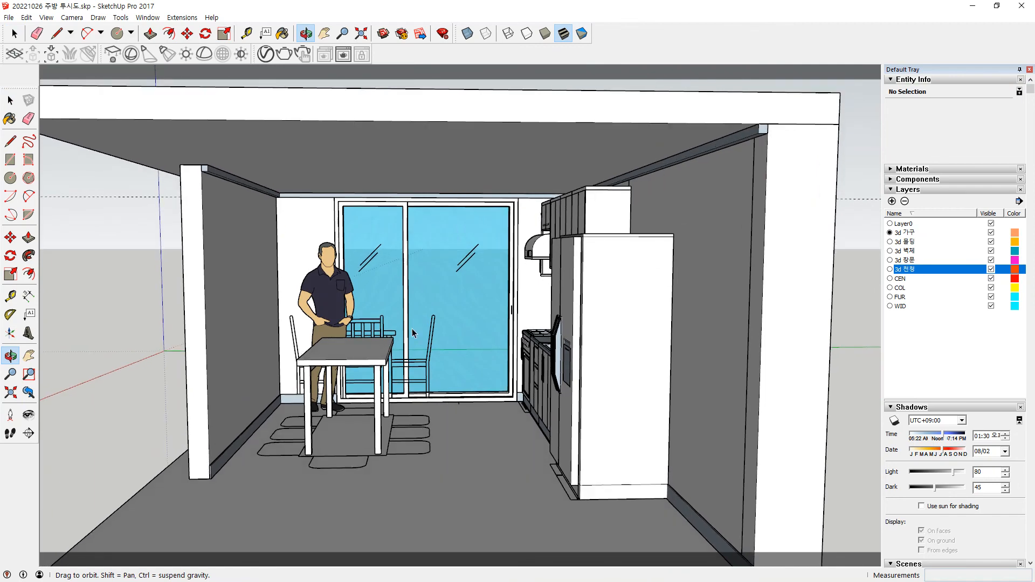
scroll(412, 328, up, 4)
middle_drag(403, 329, 482, 325)
scroll(492, 323, up, 2)
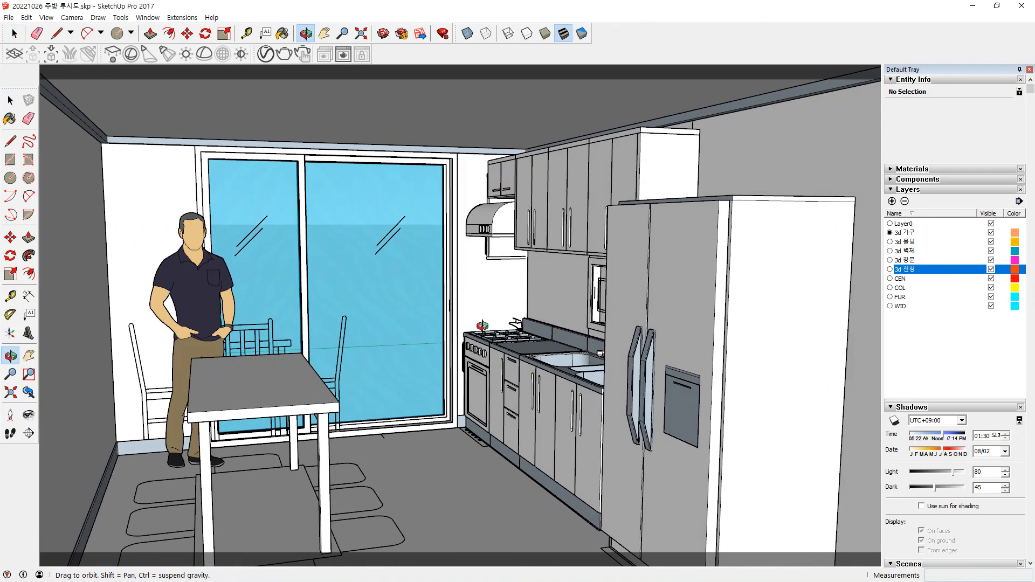
middle_drag(557, 294, 549, 297)
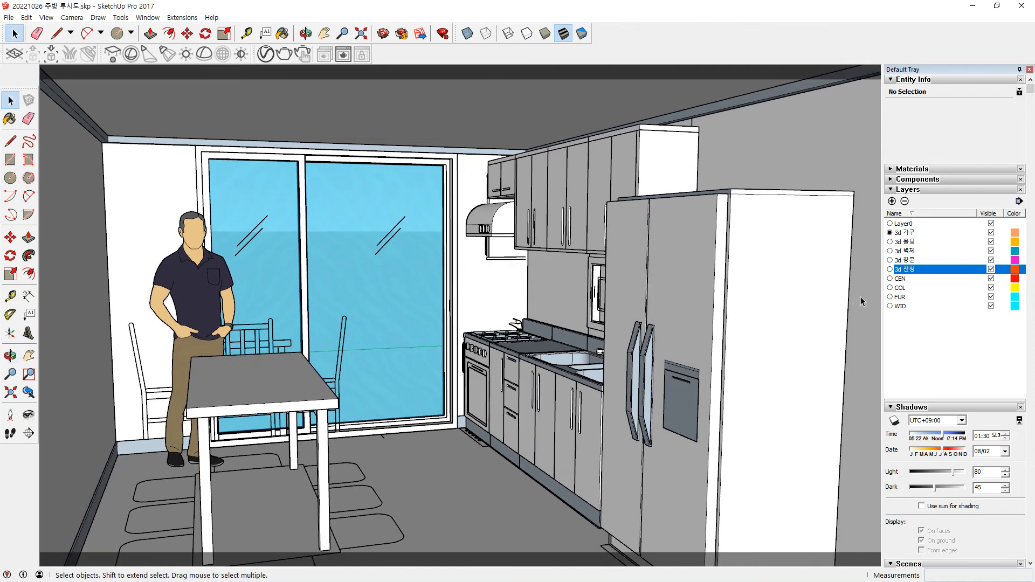
Hide the plan line layers WID, FUR, COL and CEN.
click(991, 306)
click(991, 296)
click(990, 288)
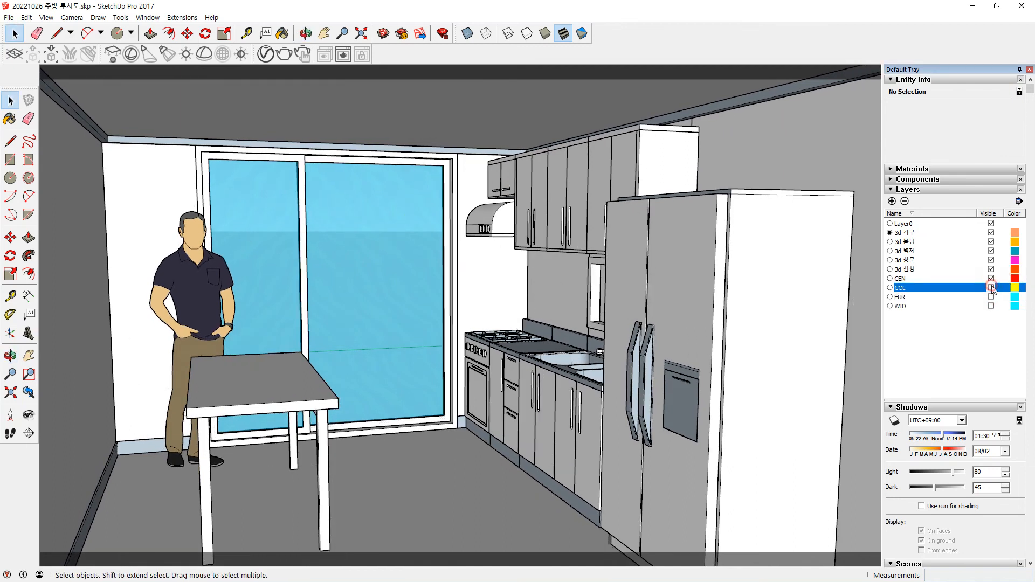
click(991, 278)
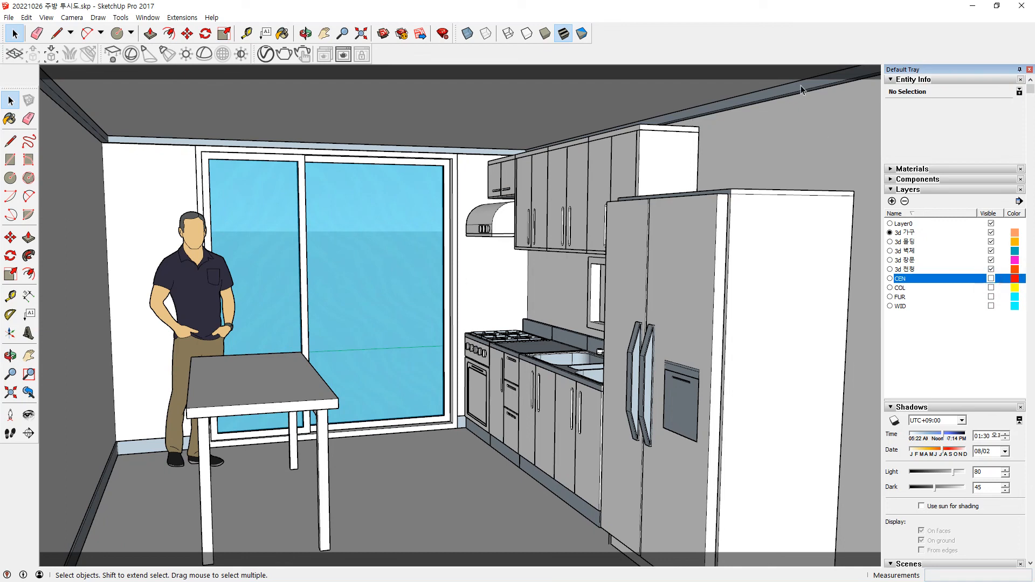